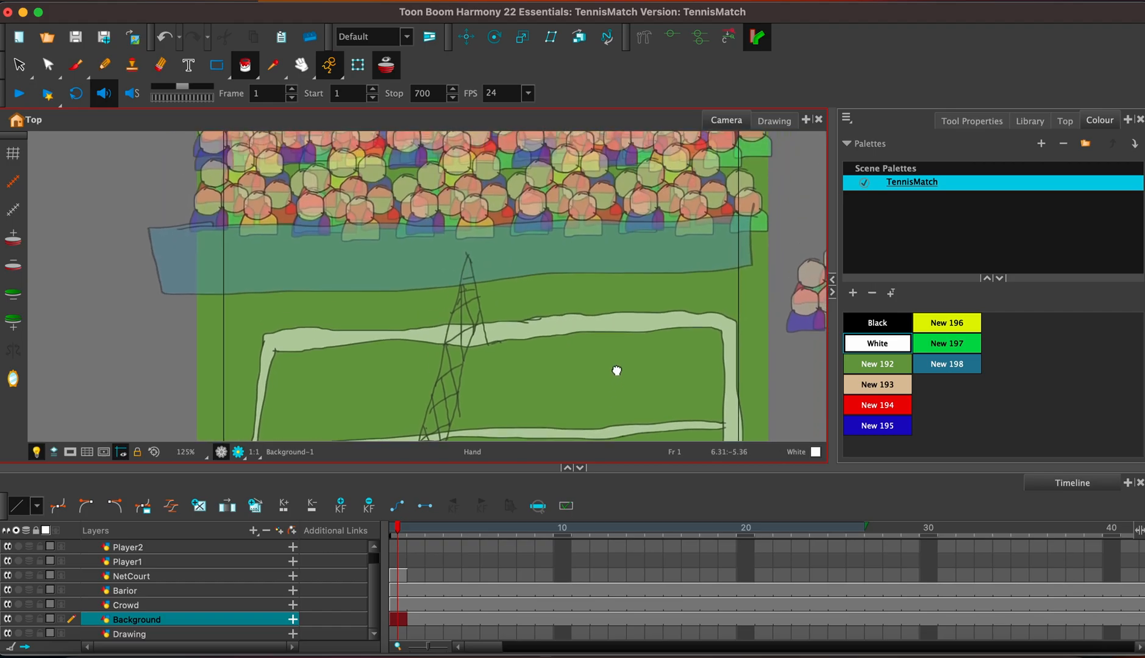
Examine the whole tennis scene and the artwork on the Crowd and Barior layers.
scroll(630, 296, "down", 2)
scroll(630, 296, "down", 1)
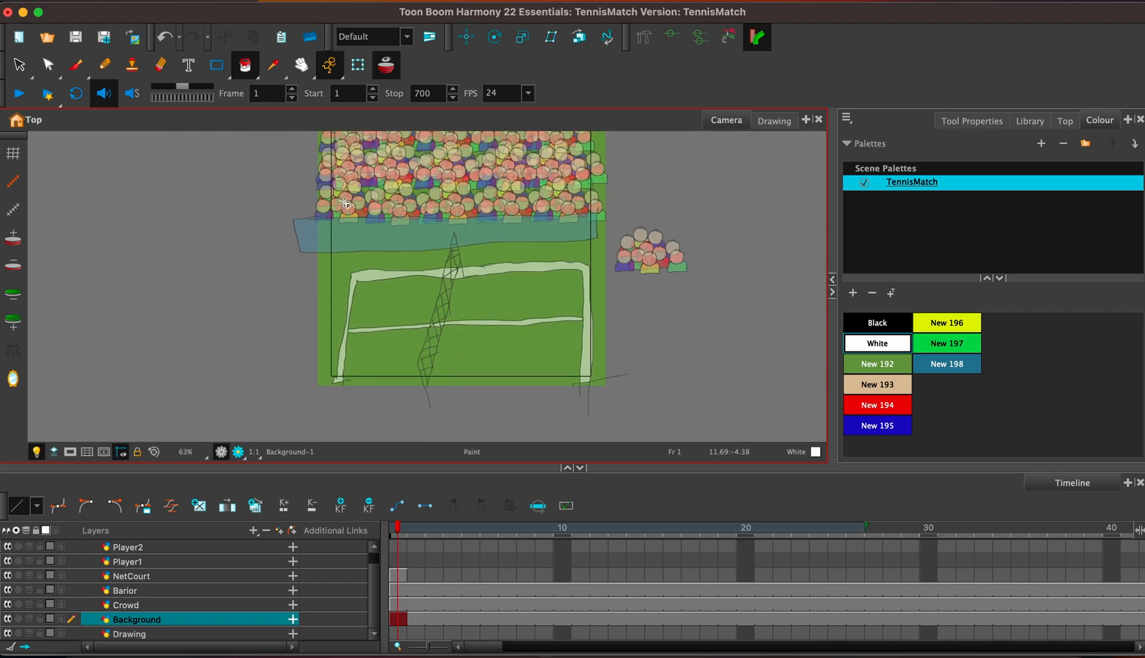
left_click_drag(556, 263, 566, 303)
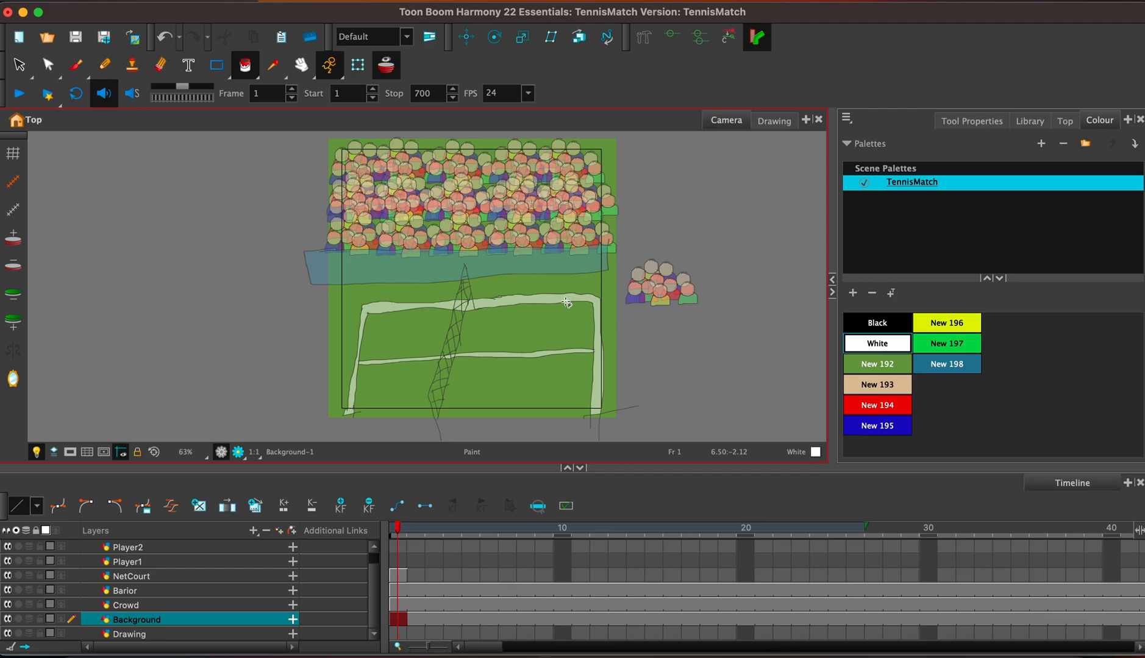
left_click(217, 604)
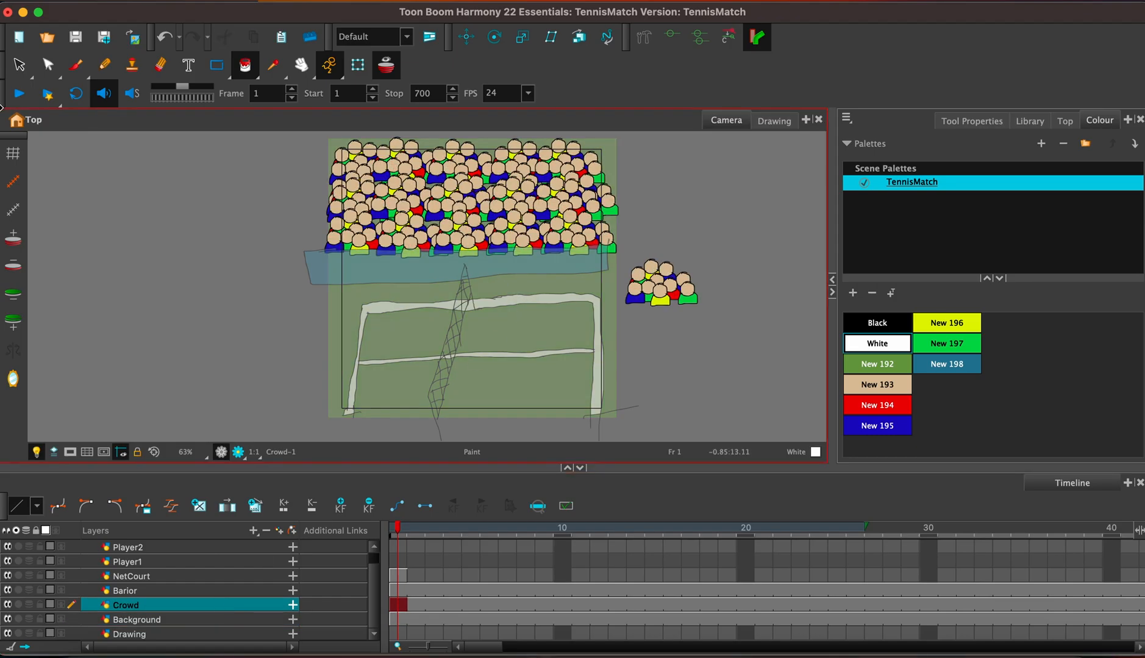
left_click(18, 64)
mouse_move(631, 312)
left_mouse_down()
mouse_move(731, 287)
mouse_move(656, 268)
mouse_move(650, 319)
left_mouse_up()
left_click(740, 288)
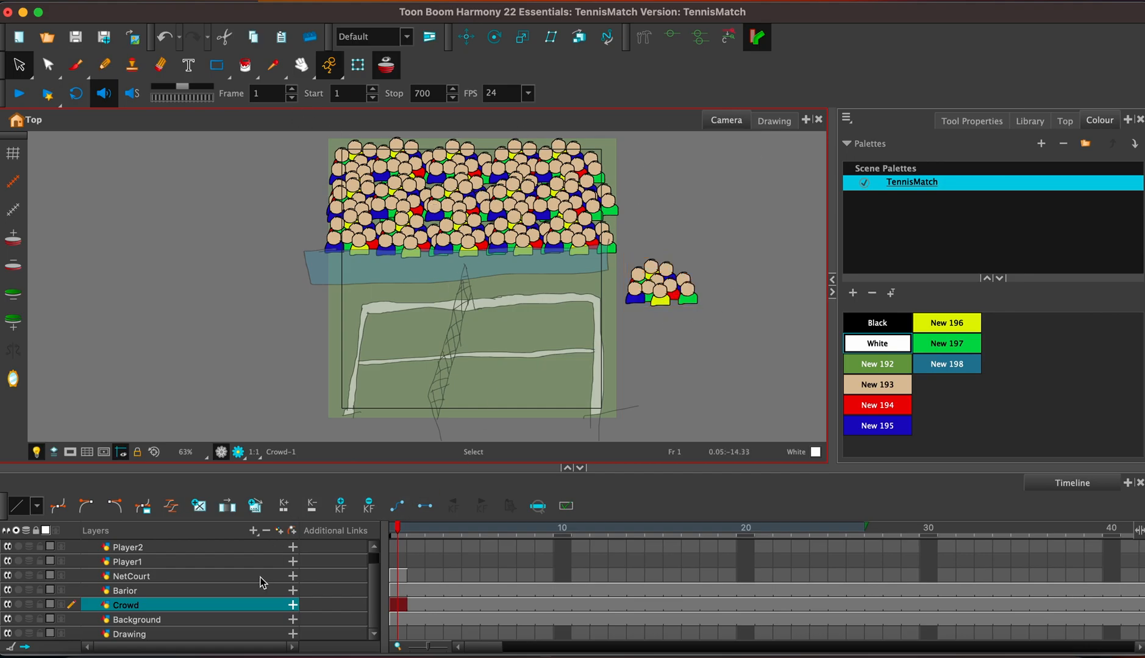
left_click(218, 591)
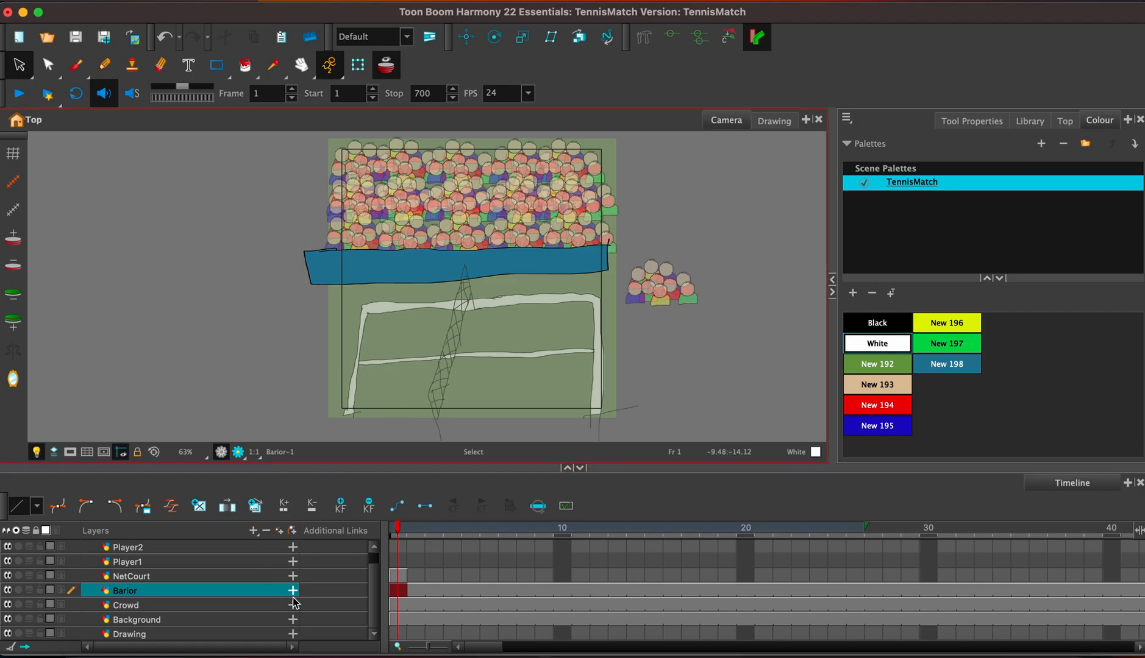
Extend the exposure of the NetCourt drawing to frame 200.
left_click(392, 577)
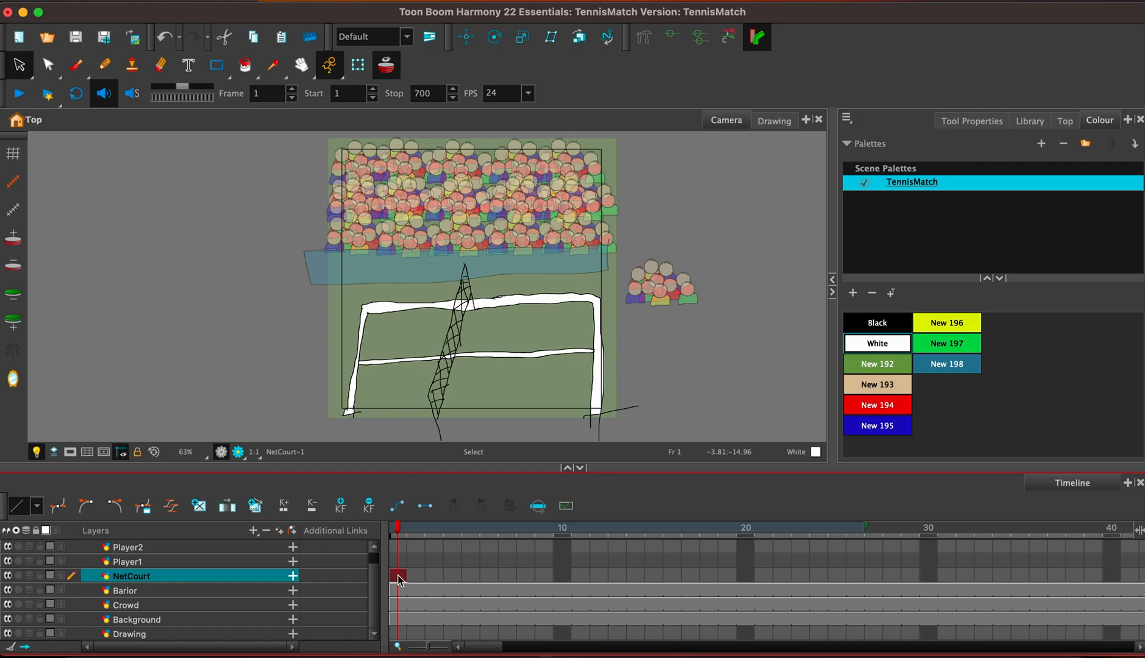
key("F5")
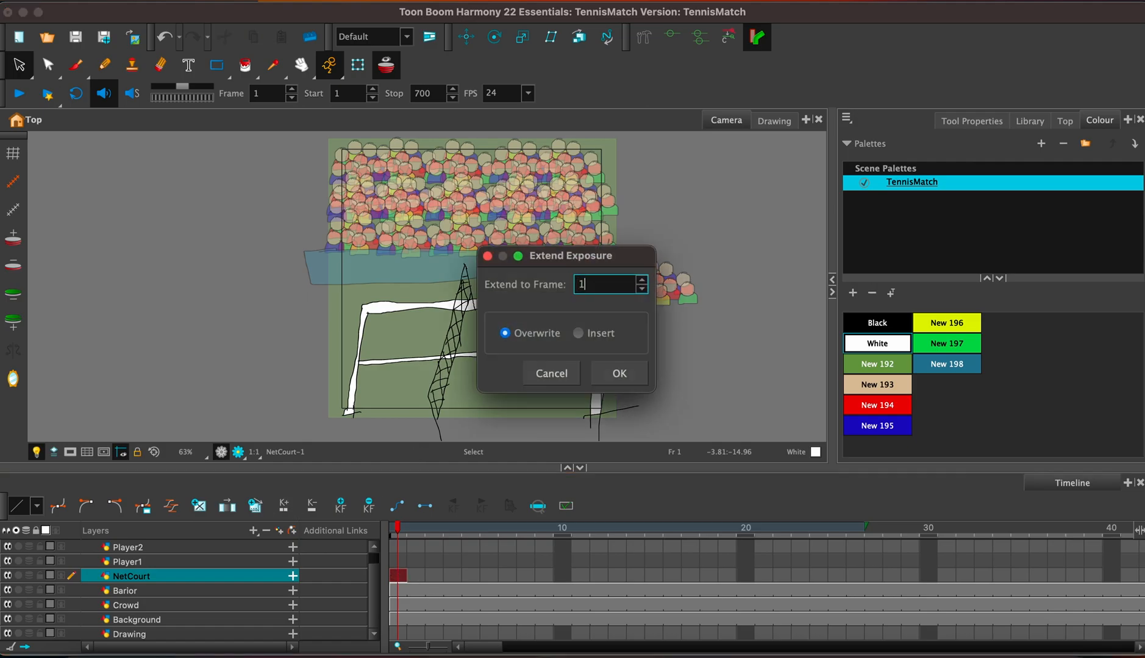
key("BackSpace")
type("200")
key("Return")
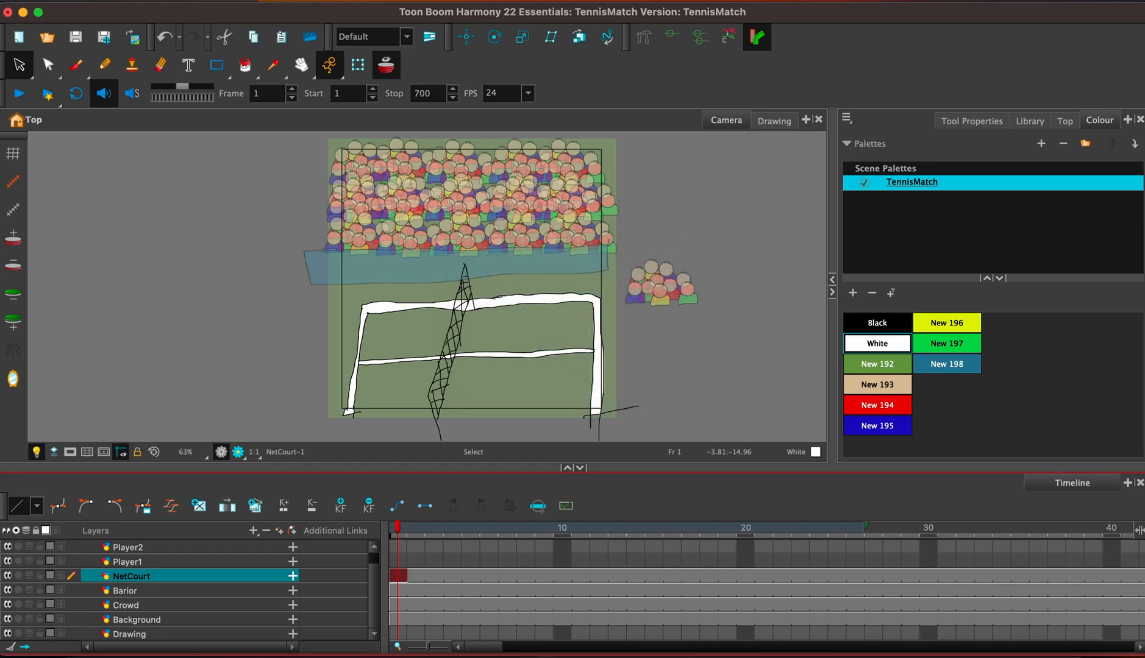
On frame 1 of the Player1 layer, brush a round black head outline near the right end of the court's middle line.
scroll(375, 585, "up", 1)
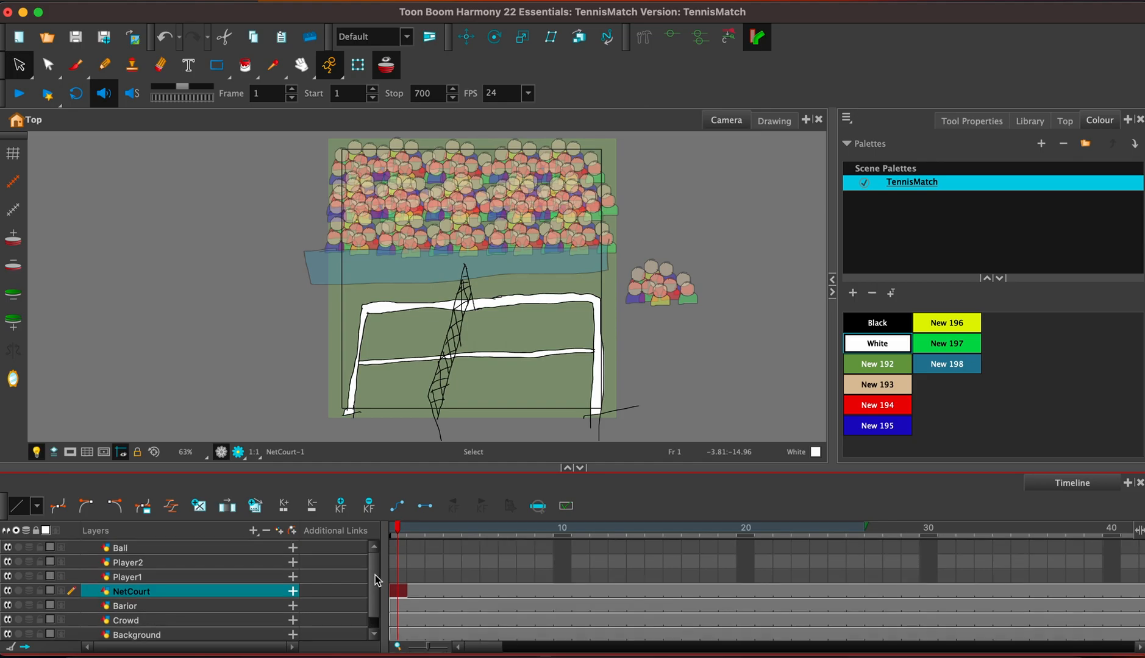
left_click(397, 576)
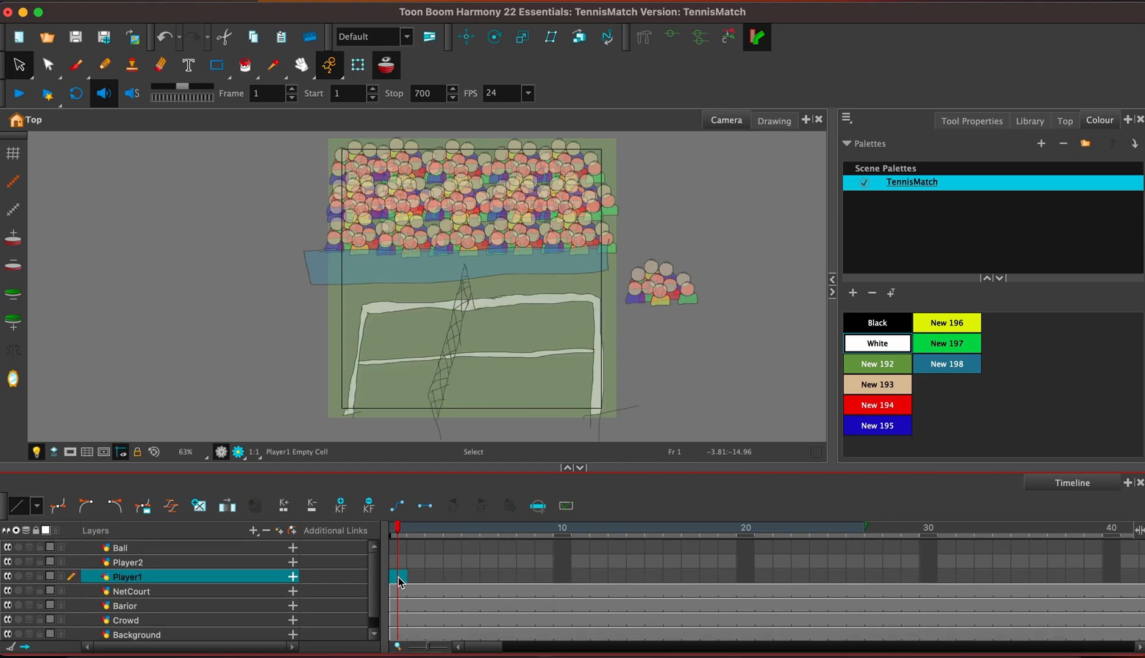
key("2")
left_click(561, 392)
key("2")
key("2")
key("2")
key("2")
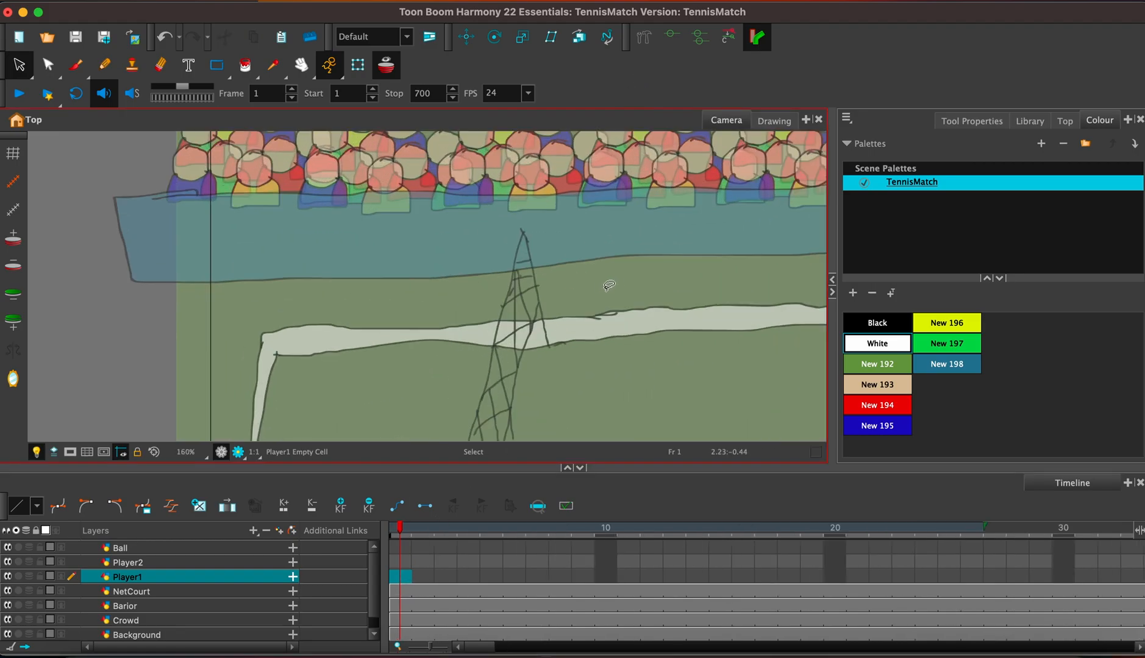
left_click_drag(646, 301, 406, 202)
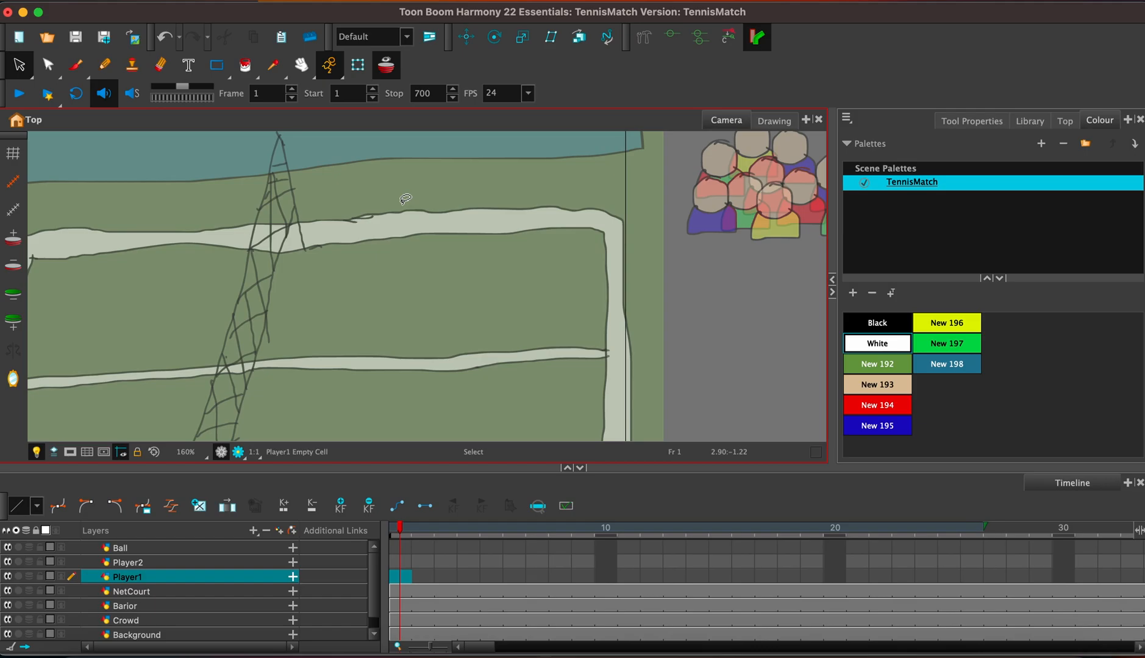
left_click(75, 65)
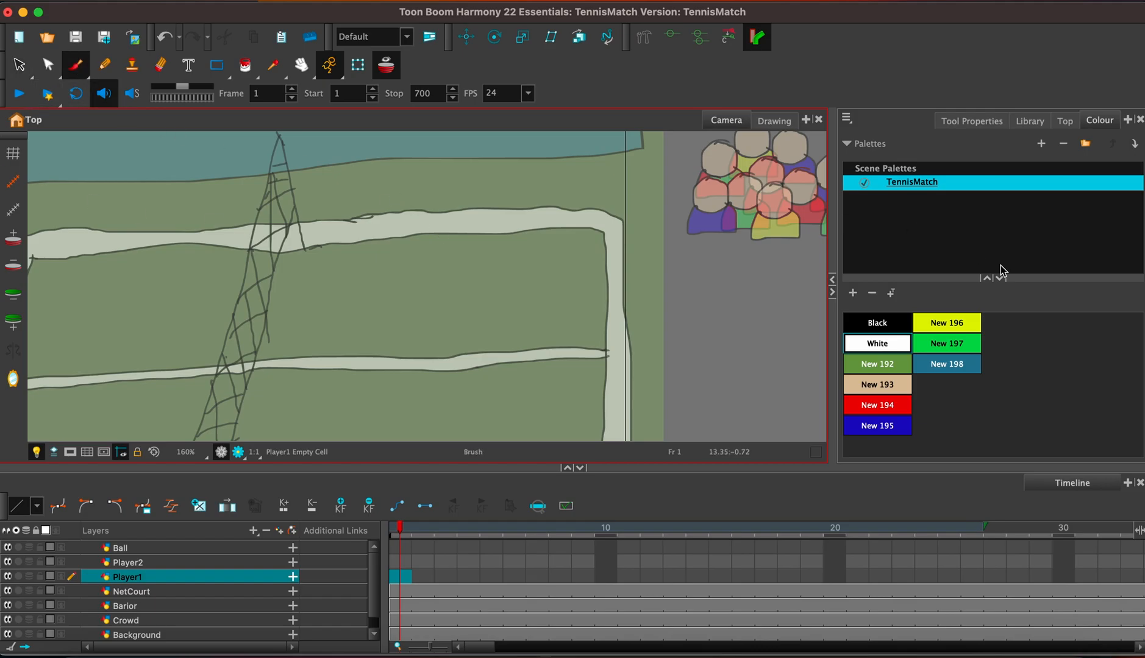
left_click(900, 317)
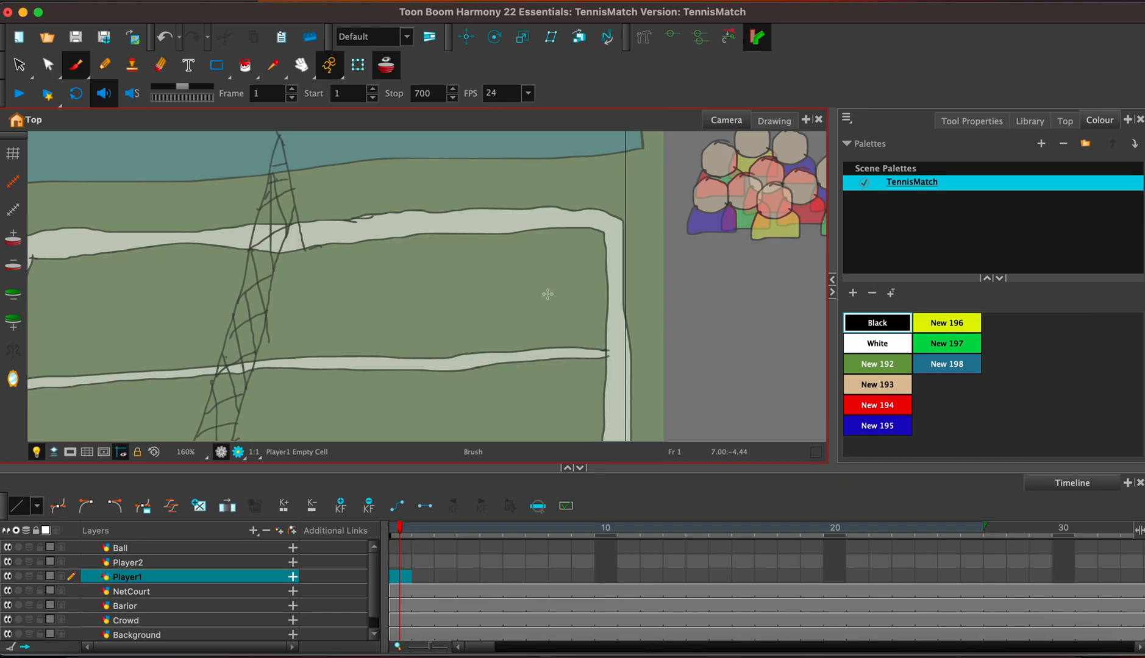
left_click_drag(513, 312, 528, 247)
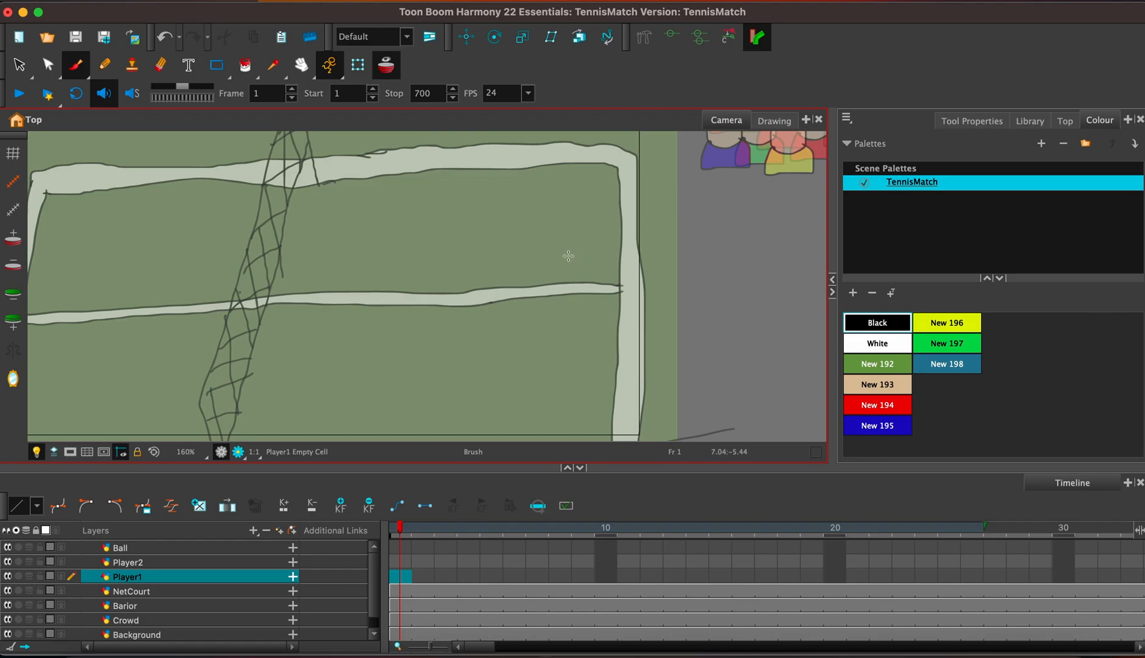
mouse_move(572, 253)
left_mouse_down()
mouse_move(563, 283)
mouse_move(590, 279)
mouse_move(570, 256)
left_mouse_up()
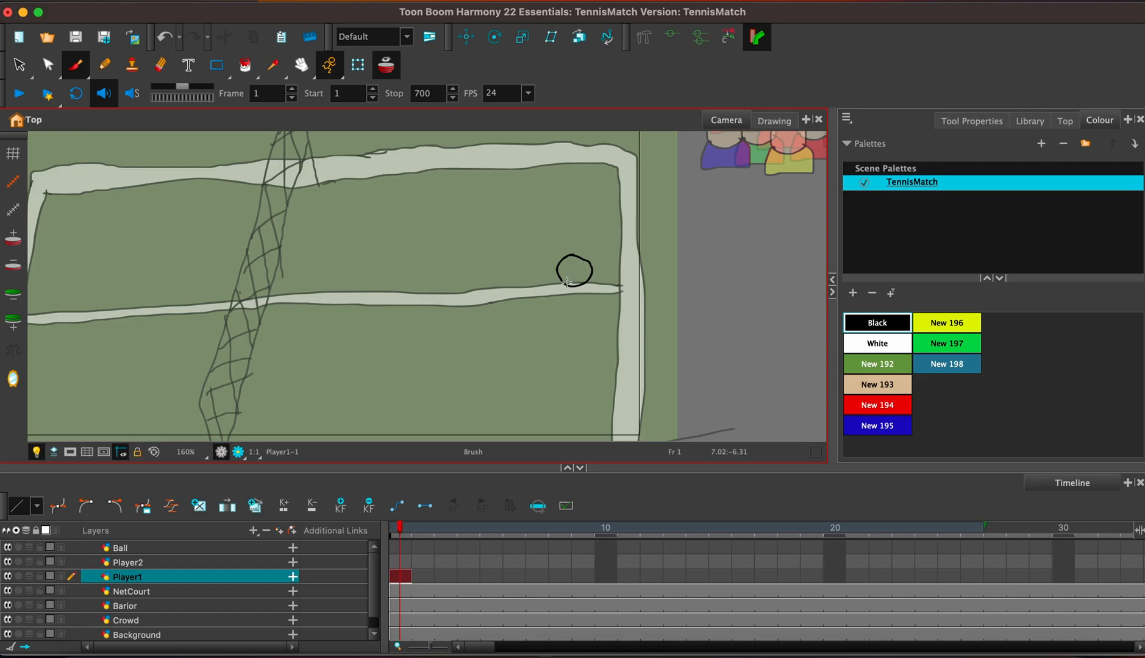
Draw Player1's neck, narrow torso and tapered legs below the head with the black brush.
left_click_drag(569, 286, 568, 329)
key("ctrl+z")
left_click_drag(570, 287, 586, 339)
mouse_move(572, 298)
left_mouse_down()
mouse_move(570, 344)
mouse_move(587, 338)
mouse_move(570, 344)
mouse_move(574, 392)
mouse_move(595, 391)
mouse_move(587, 340)
left_mouse_up()
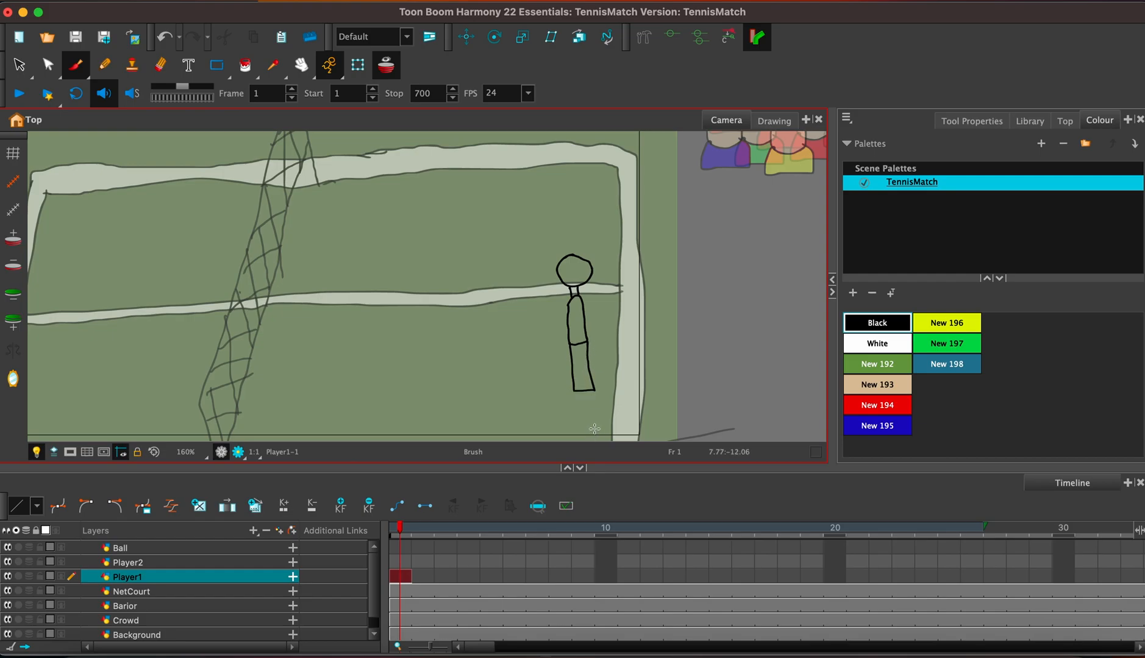
key("ctrl+z")
mouse_move(570, 344)
left_mouse_down()
mouse_move(585, 407)
mouse_move(588, 337)
left_mouse_up()
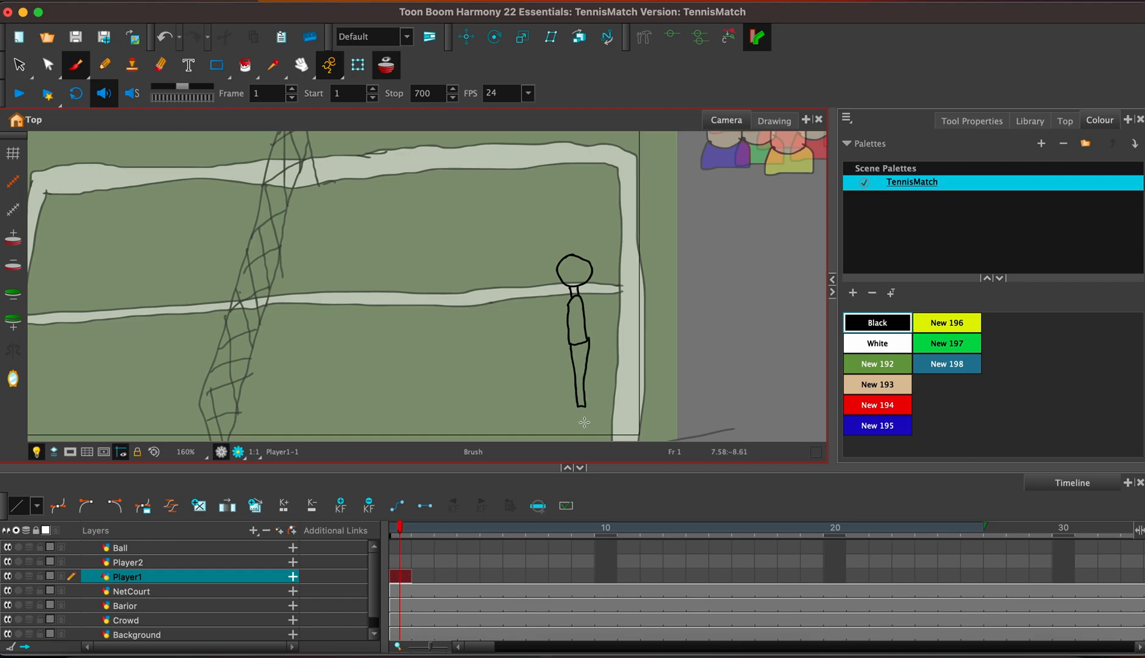
mouse_move(580, 404)
left_mouse_down()
mouse_move(586, 413)
mouse_move(558, 418)
mouse_move(580, 406)
left_mouse_up()
Draw the hair, ear, eye, nose and mouth on Player1's head, with the face turned towards the net.
left_click_drag(574, 270, 598, 277)
key("2")
key("2")
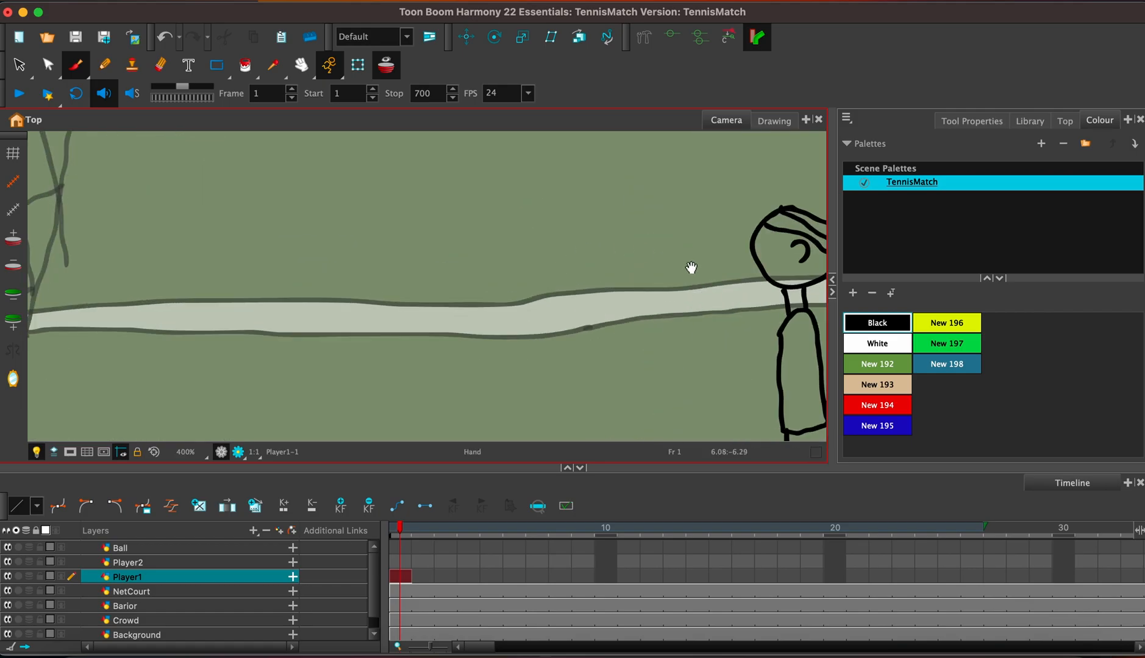
left_click_drag(690, 266, 424, 292)
mouse_move(494, 272)
left_mouse_down()
mouse_move(503, 273)
mouse_move(481, 290)
mouse_move(490, 295)
left_mouse_up()
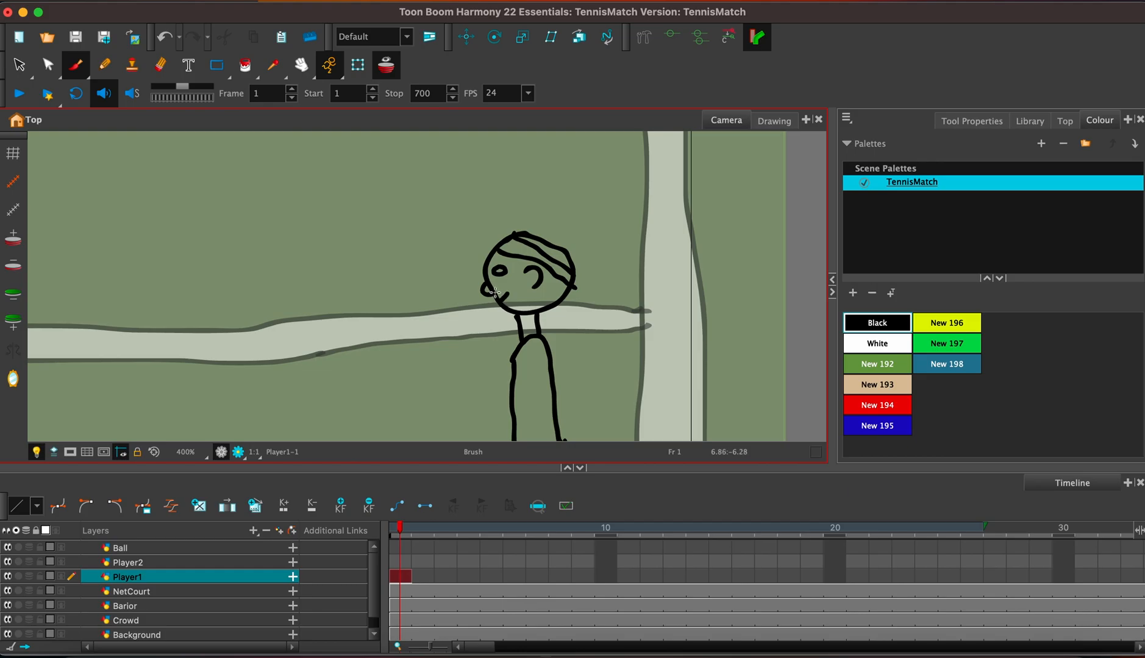
Draw Player1's bent arm, hand and racket handle, and undo the first racket head outline.
left_click_drag(566, 330, 591, 233)
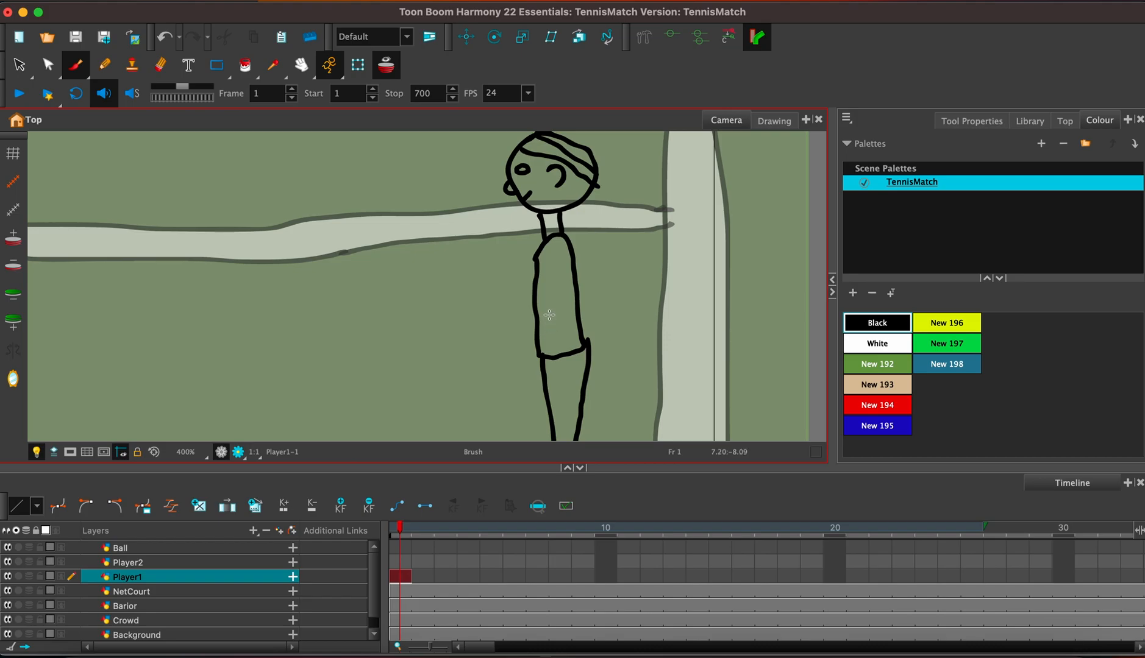
mouse_move(549, 316)
left_mouse_down()
mouse_move(548, 250)
mouse_move(566, 273)
mouse_move(568, 315)
mouse_move(523, 370)
left_mouse_up()
mouse_move(554, 310)
left_mouse_down()
mouse_move(515, 356)
mouse_move(529, 368)
mouse_move(509, 358)
mouse_move(505, 378)
mouse_move(526, 376)
mouse_move(489, 346)
mouse_move(535, 383)
mouse_move(530, 392)
mouse_move(485, 343)
mouse_move(479, 316)
mouse_move(434, 297)
mouse_move(396, 313)
mouse_move(410, 351)
mouse_move(442, 365)
mouse_move(483, 347)
mouse_move(488, 332)
mouse_move(458, 309)
mouse_move(414, 303)
mouse_move(408, 329)
mouse_move(433, 366)
mouse_move(479, 353)
left_mouse_up()
key("ctrl+z")
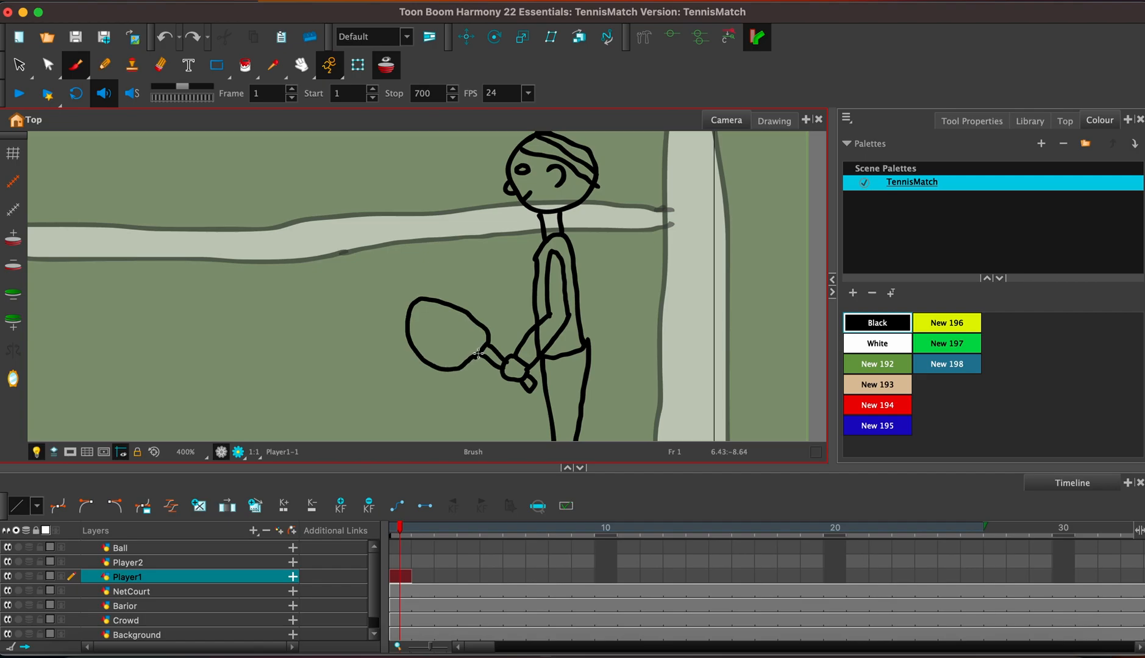
key("ctrl+z")
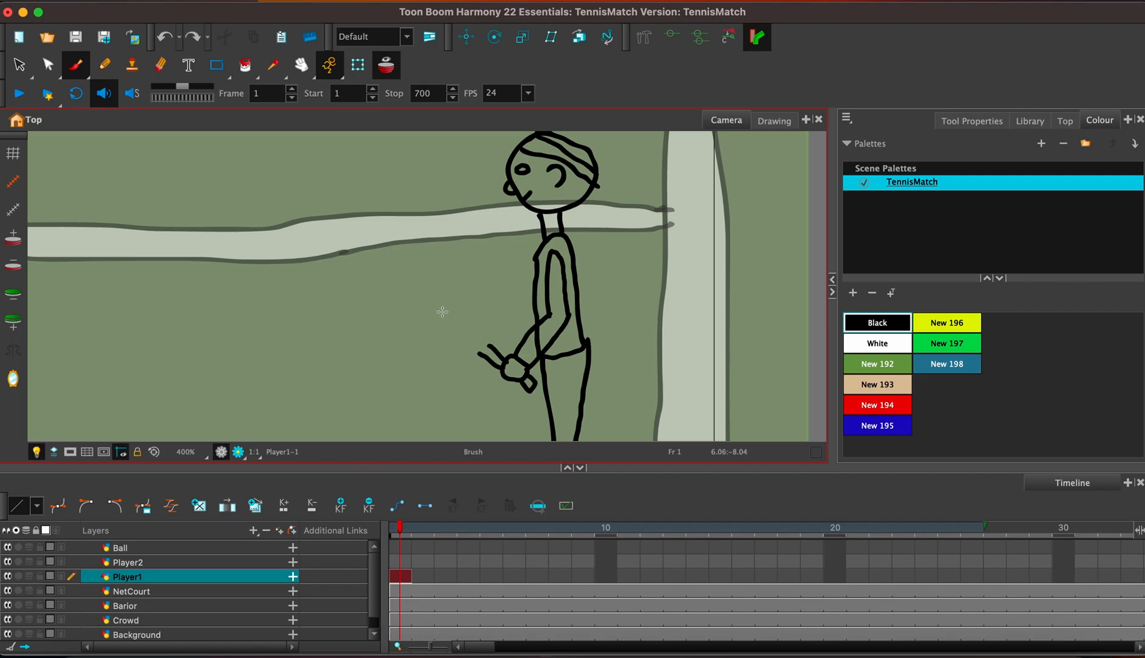
Draw a smaller rounded racket head at the end of the handle and add crossing vertical and horizontal strings.
mouse_move(426, 307)
left_mouse_down()
mouse_move(426, 338)
mouse_move(454, 360)
mouse_move(486, 346)
left_mouse_up()
mouse_move(427, 303)
left_mouse_down()
mouse_move(477, 297)
mouse_move(492, 347)
mouse_move(482, 356)
left_mouse_up()
left_click_drag(444, 300, 440, 359)
mouse_move(461, 294)
left_mouse_down()
mouse_move(460, 362)
mouse_move(478, 340)
mouse_move(479, 363)
left_mouse_up()
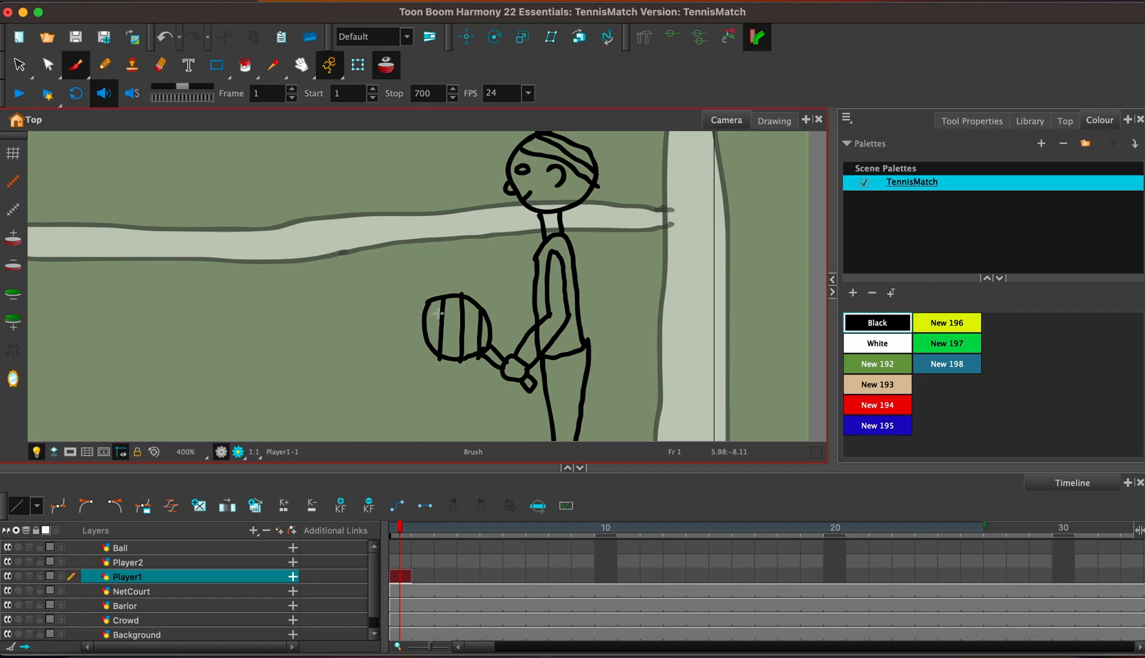
left_click_drag(425, 317, 492, 318)
mouse_move(426, 335)
left_mouse_down()
mouse_move(496, 334)
mouse_move(486, 345)
left_mouse_up()
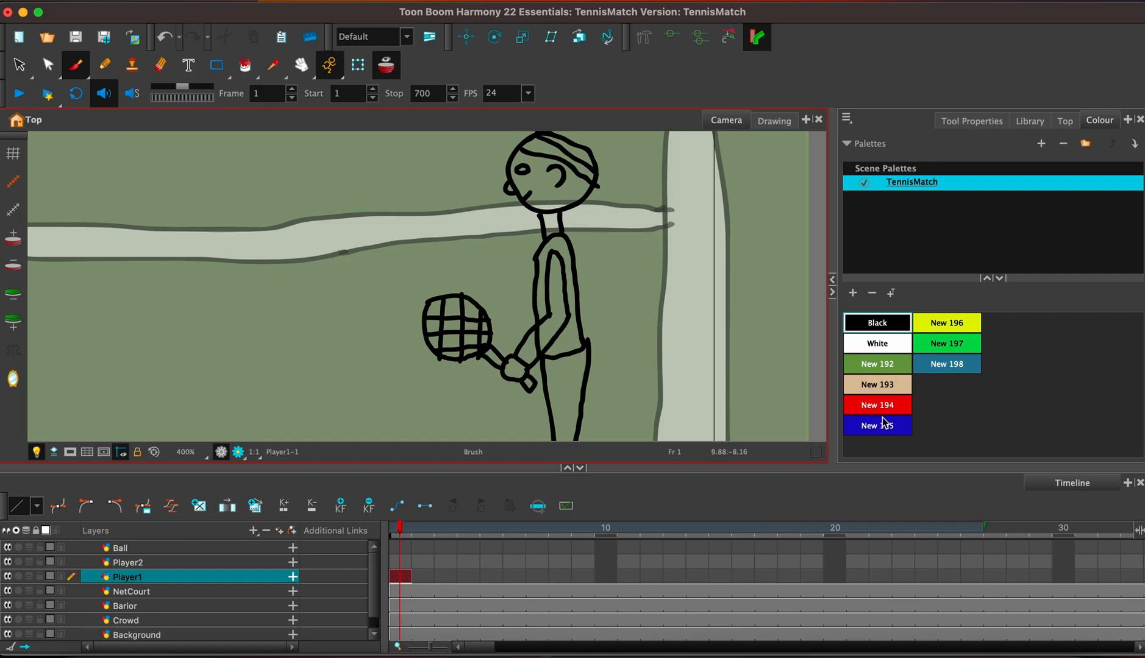
Fill Player1's face, nose and the upper back section of the head with the skin colour New 193.
left_click(878, 387)
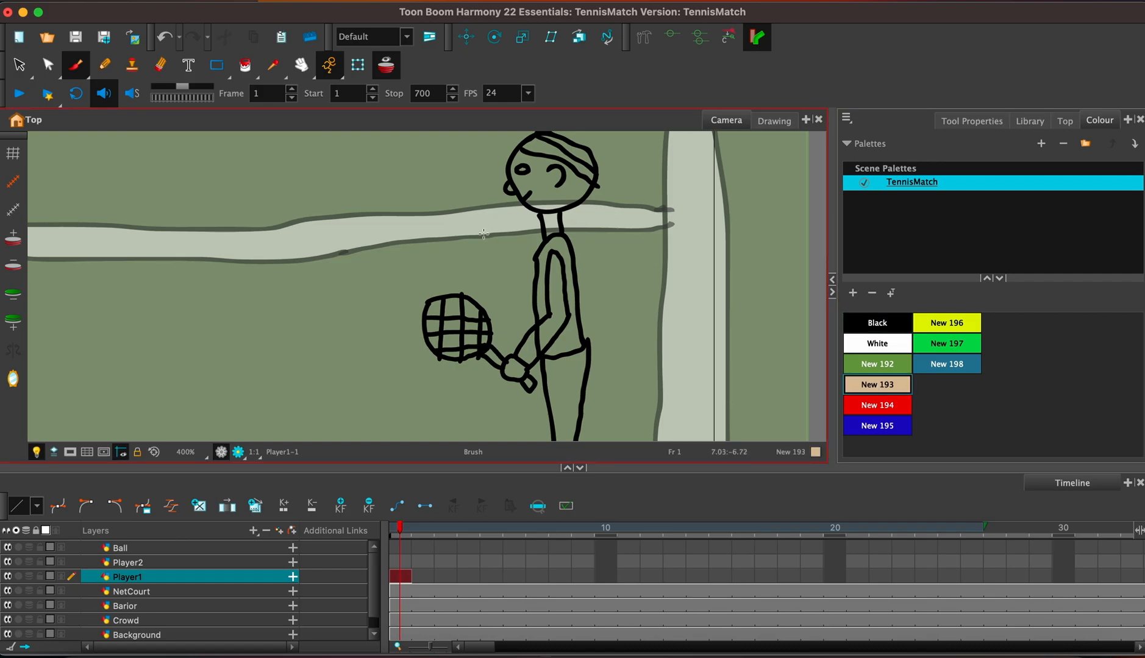
left_click_drag(504, 198, 509, 248)
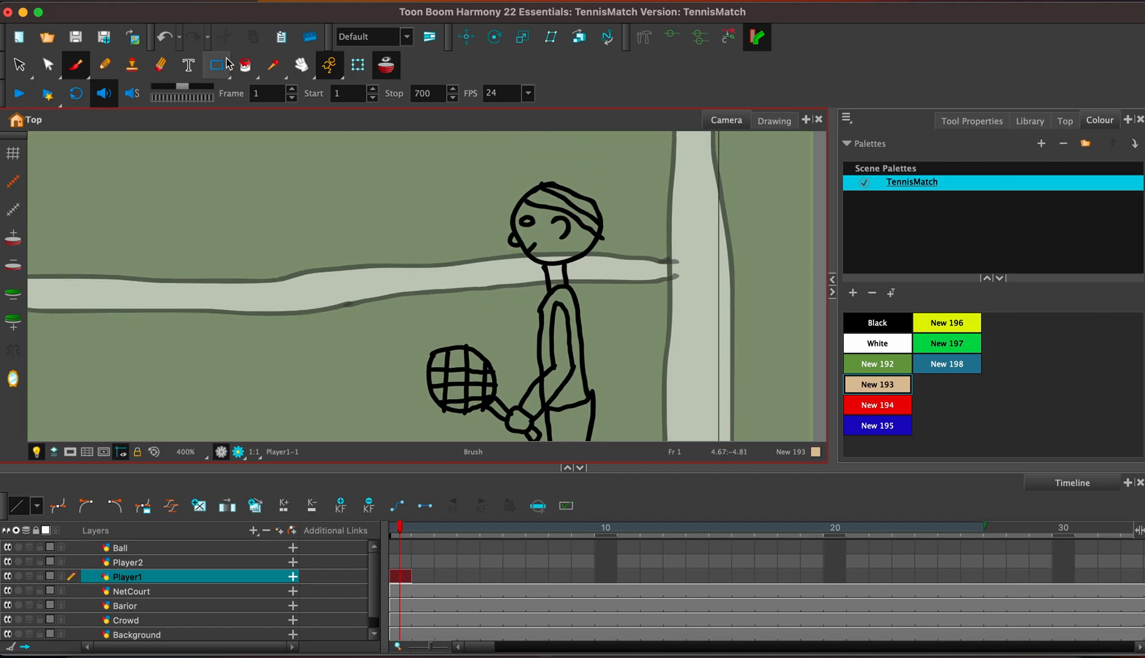
left_click(245, 66)
left_click(548, 238)
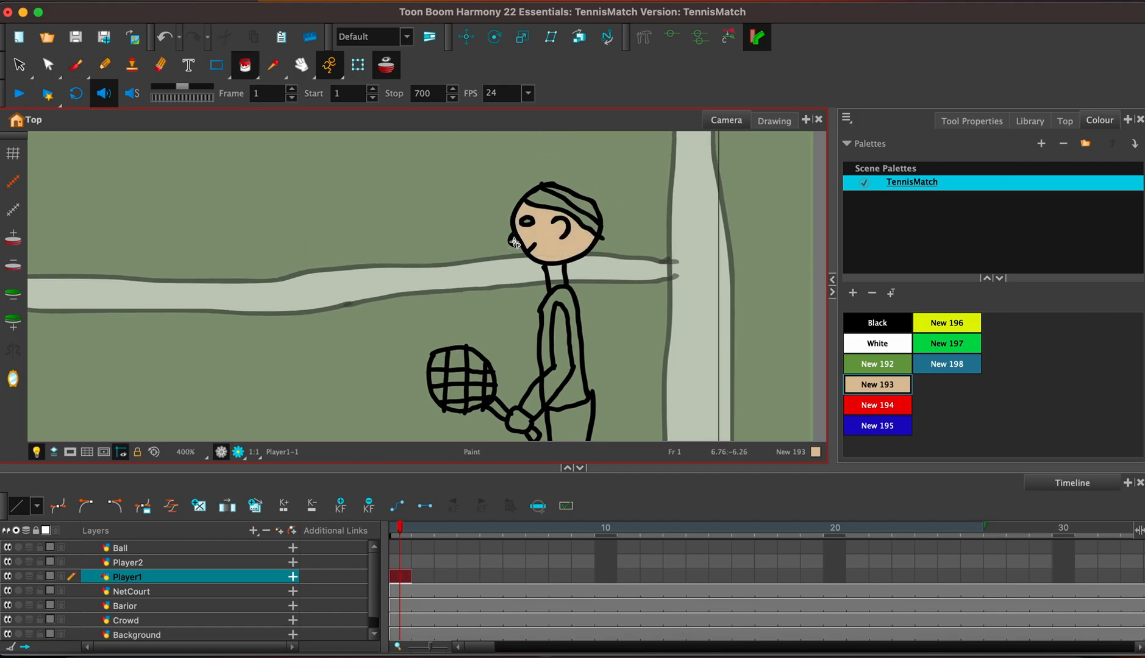
left_click(587, 207)
Draw a black sleeve line across Player1's upper arm and erase the torso line crossing the forearm.
left_click(76, 65)
left_click(878, 326)
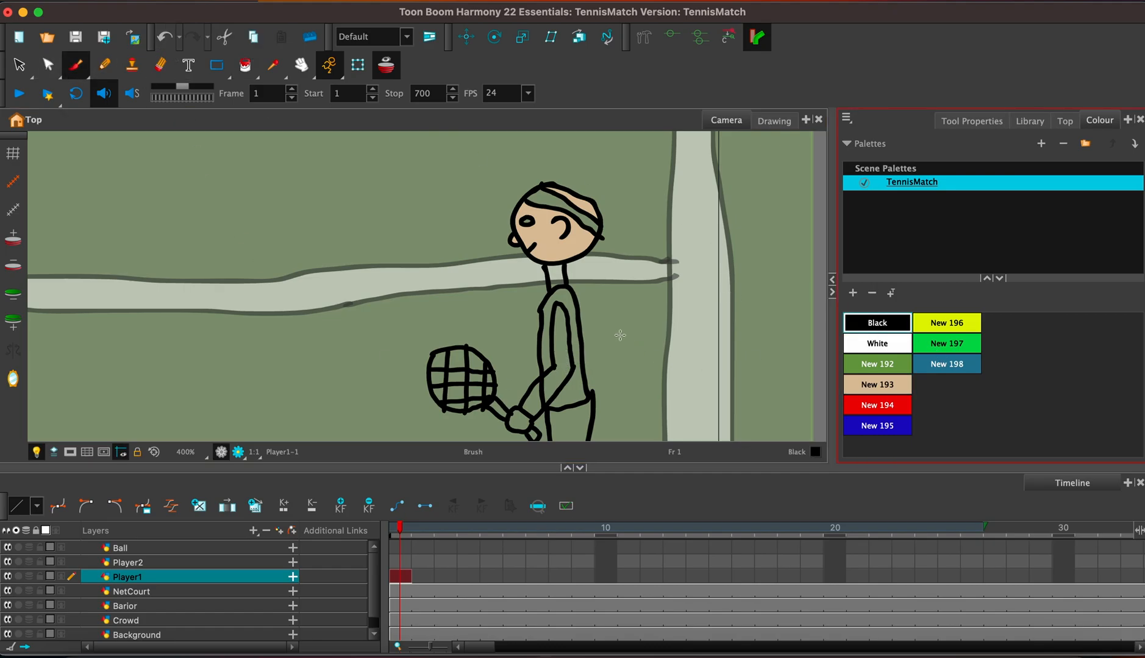
left_click_drag(549, 335, 572, 335)
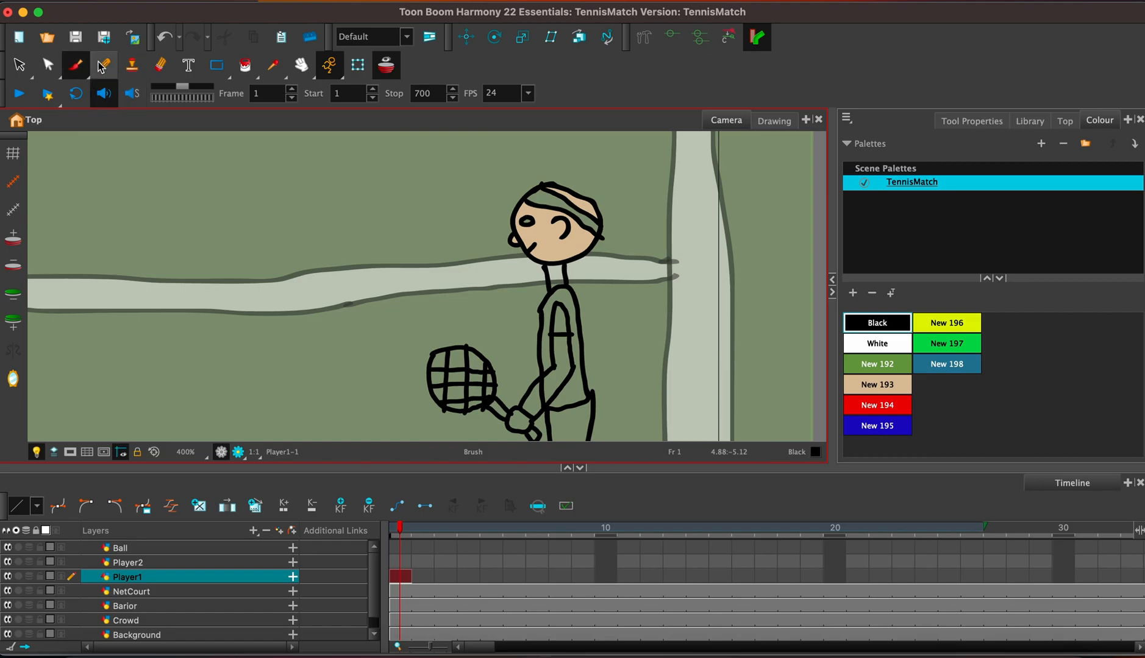
left_click(161, 66)
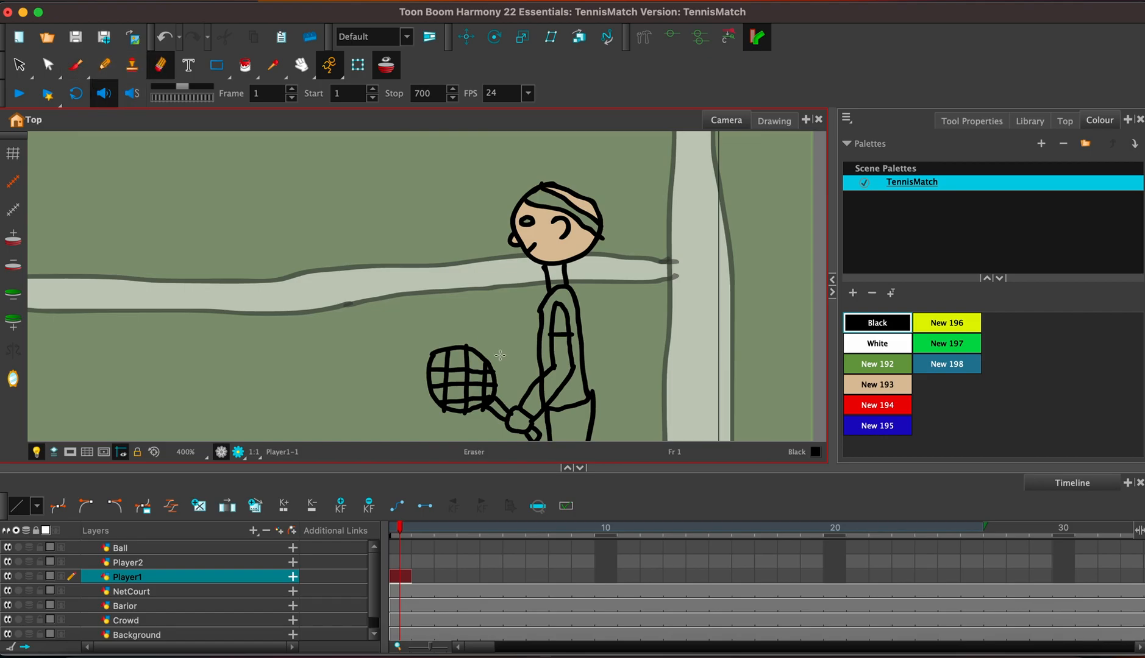
left_click_drag(546, 387, 538, 398)
Fill Player1's bare arm, hand and neck with the skin colour New 193.
left_click(869, 385)
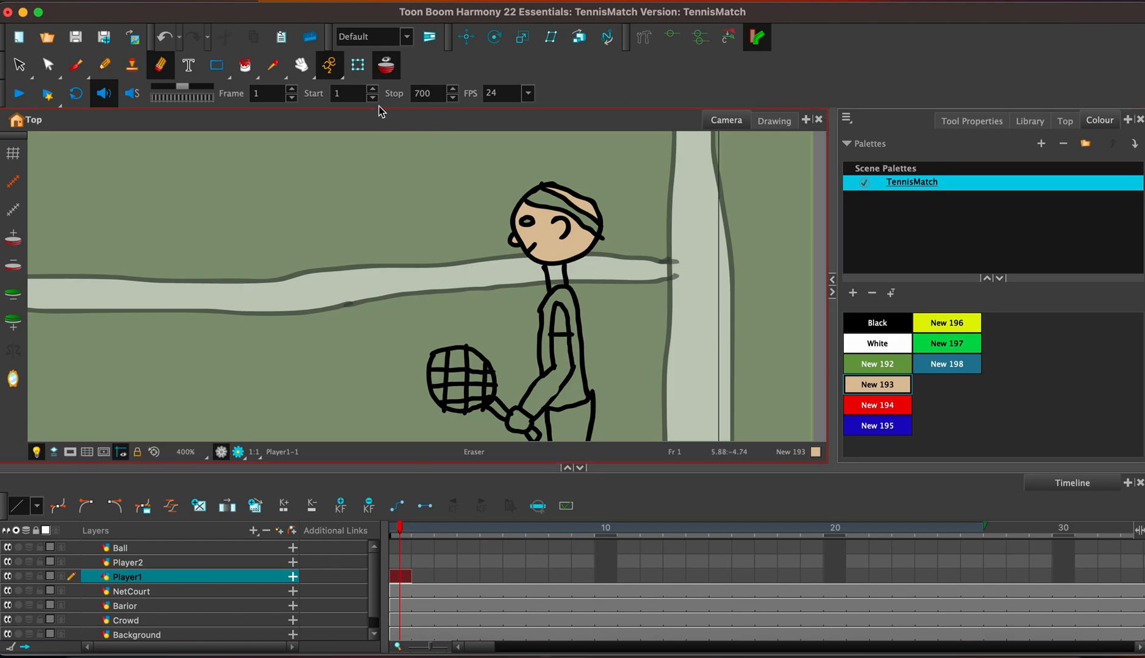
left_click(245, 65)
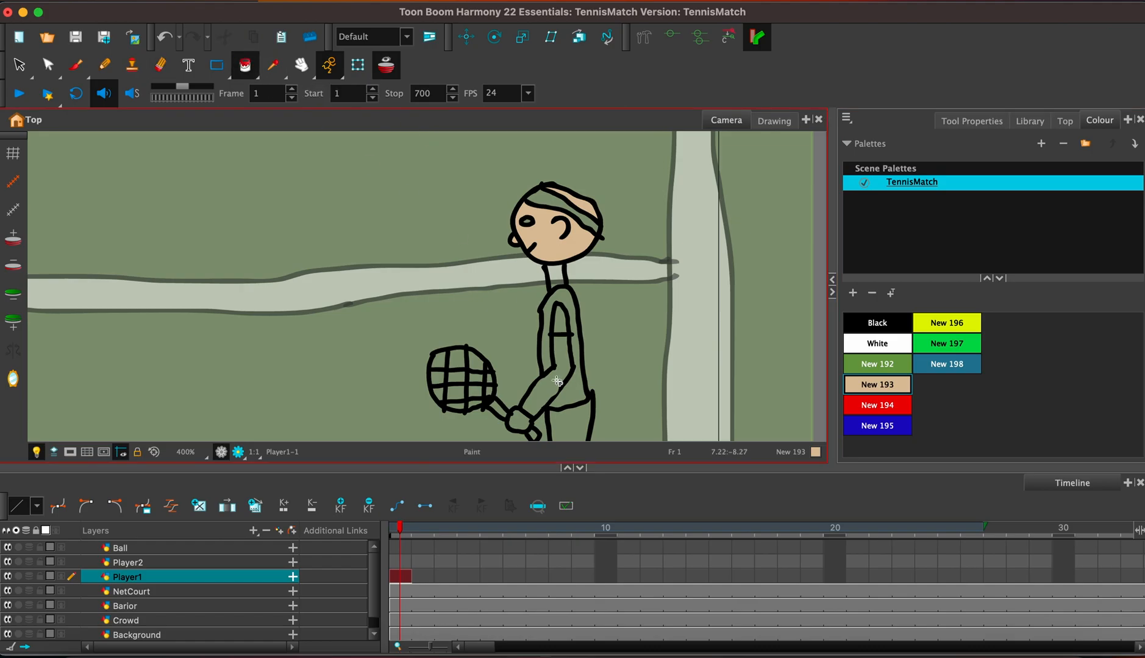
left_click(557, 382)
left_click(514, 425)
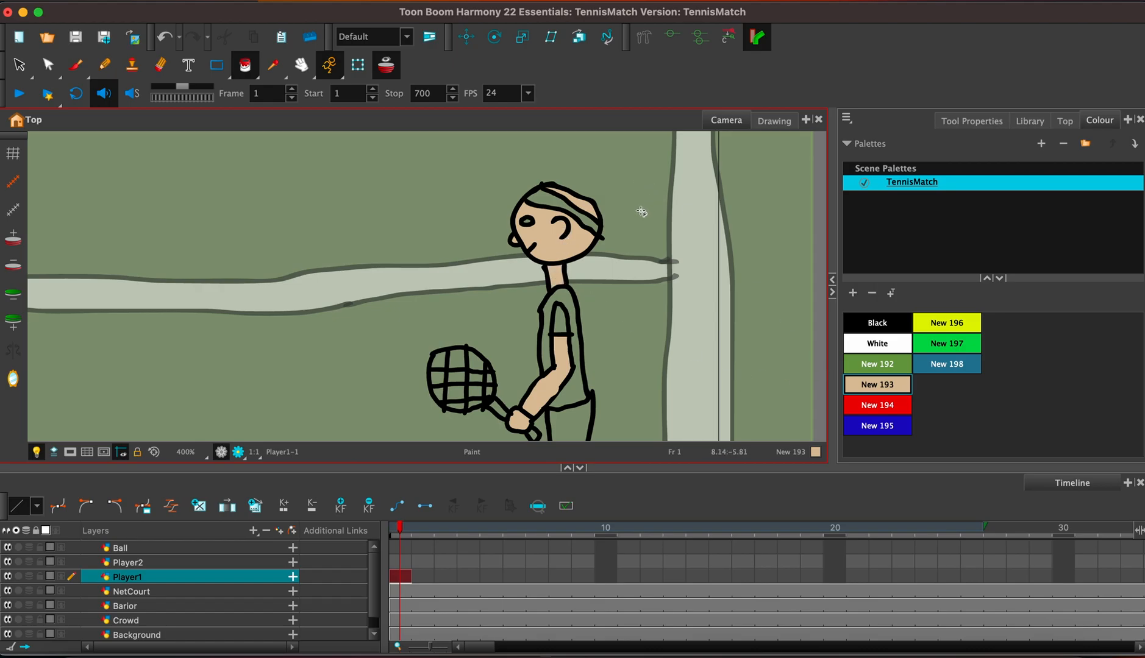
mouse_move(573, 384)
left_mouse_down()
mouse_move(585, 172)
mouse_move(587, 279)
left_mouse_up()
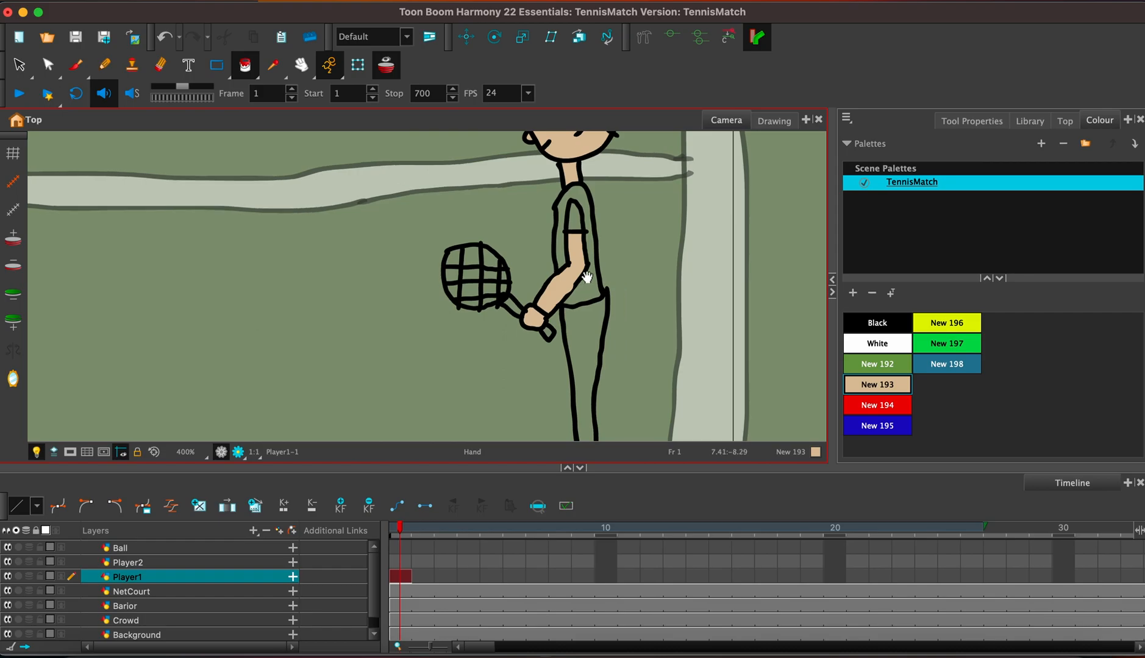
Draw a black hem line across Player1's leg at knee height to mark the bottom of the shorts.
left_click(76, 64)
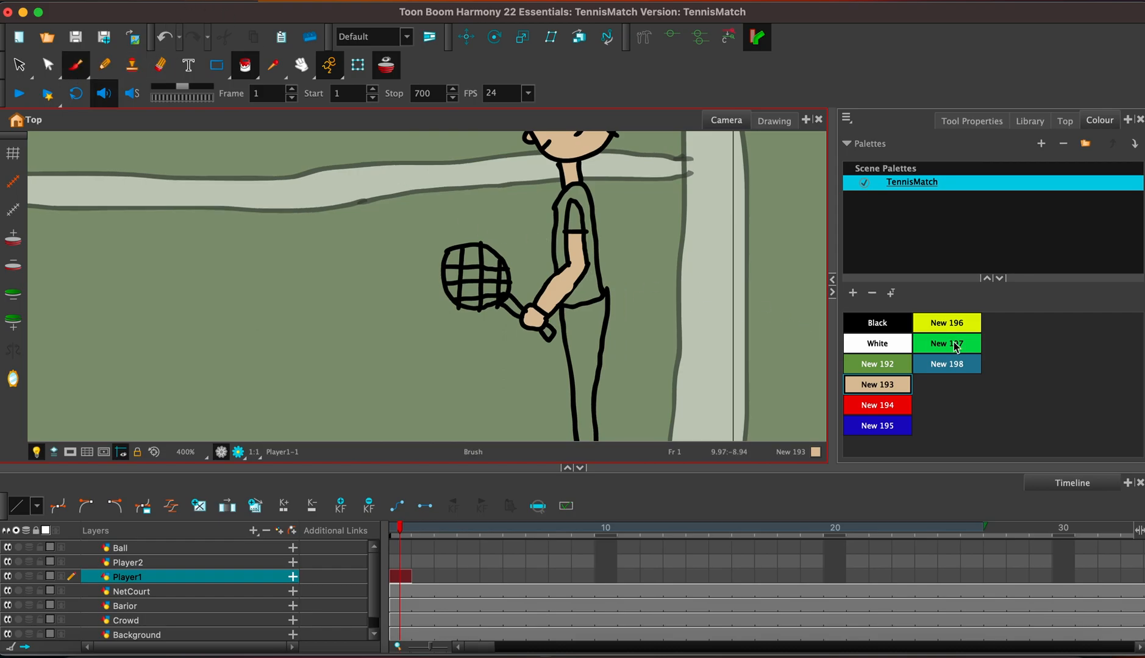
left_click(876, 323)
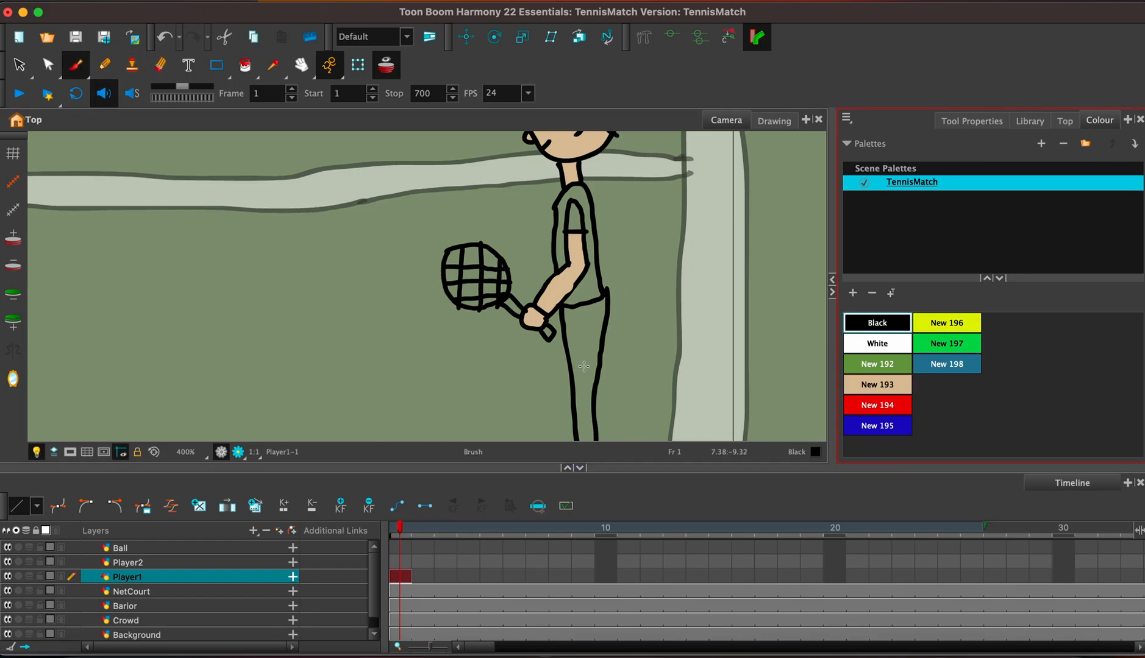
left_click_drag(573, 384, 595, 383)
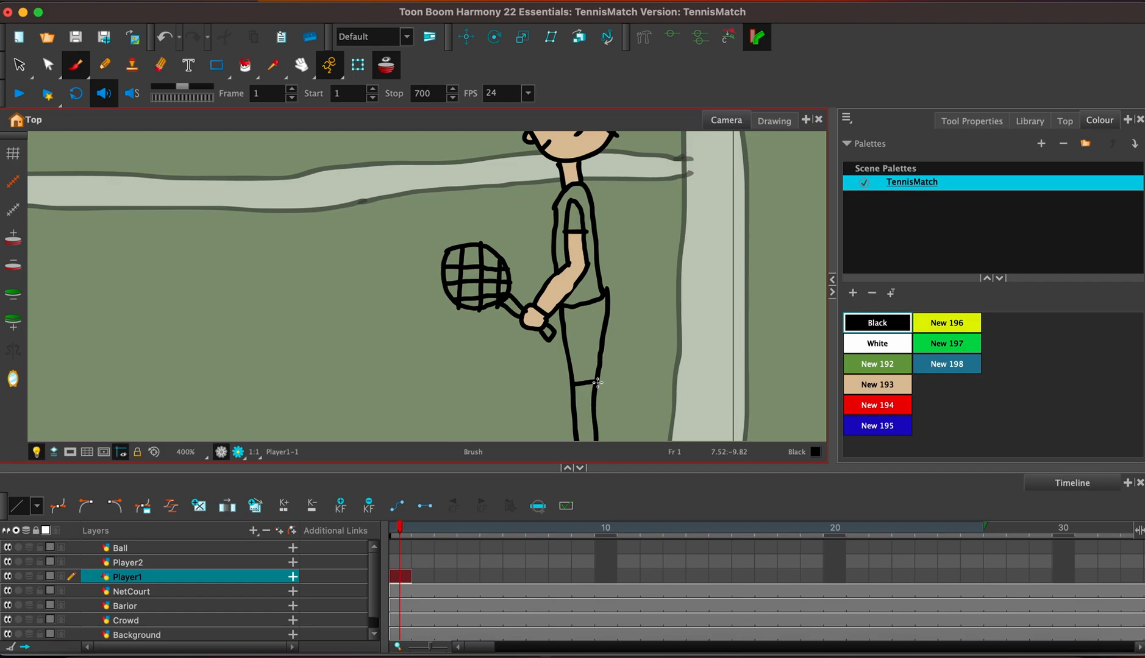
Fill Player1's eye with White and draw a small Black pupil inside it.
left_click_drag(639, 184, 644, 254)
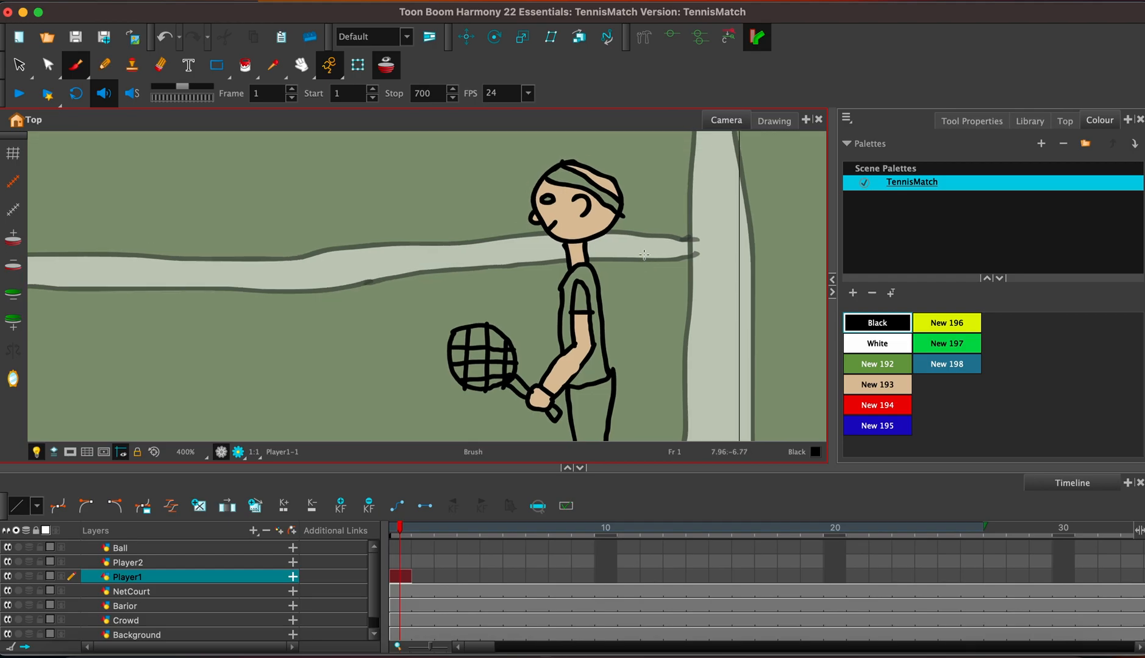
left_click(877, 343)
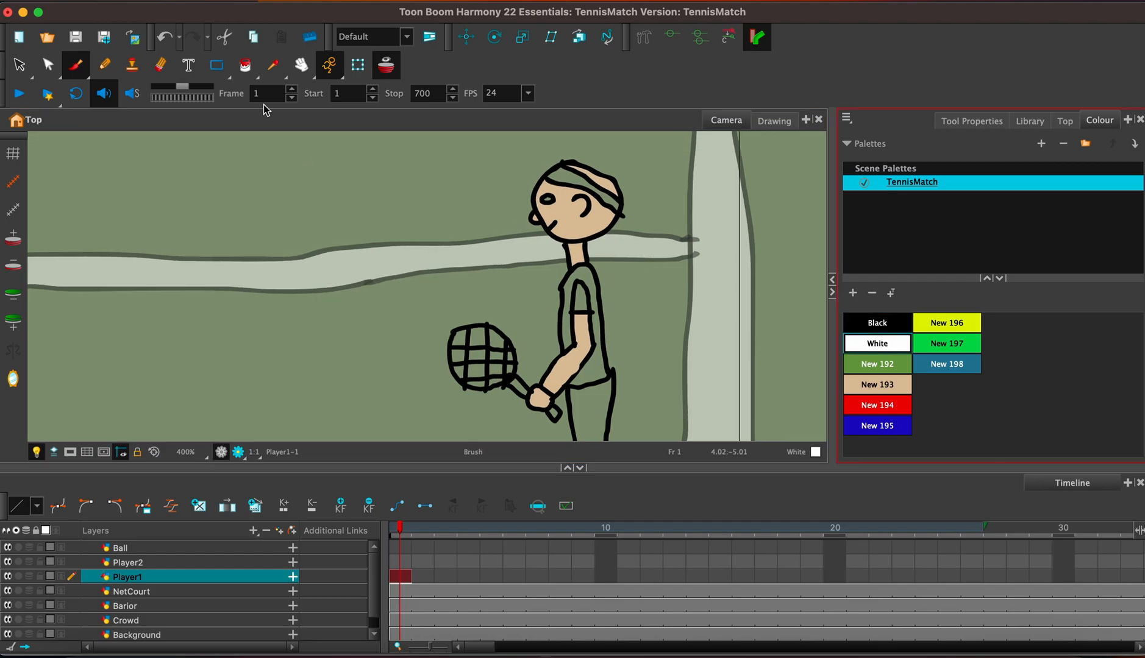
left_click(243, 72)
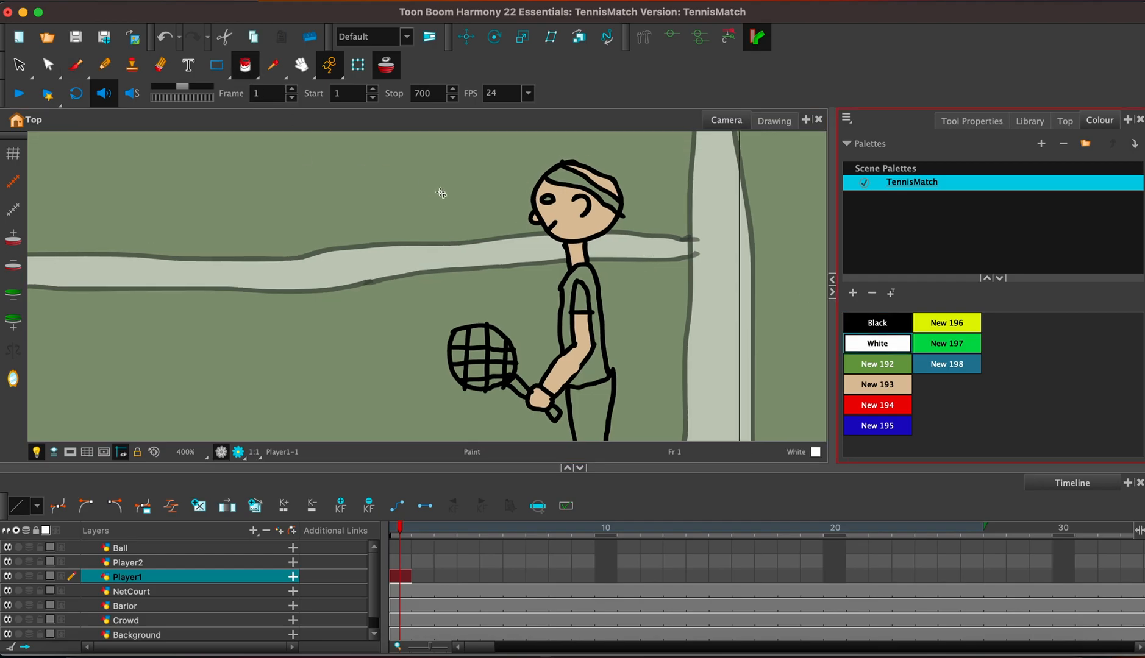
left_click(548, 200)
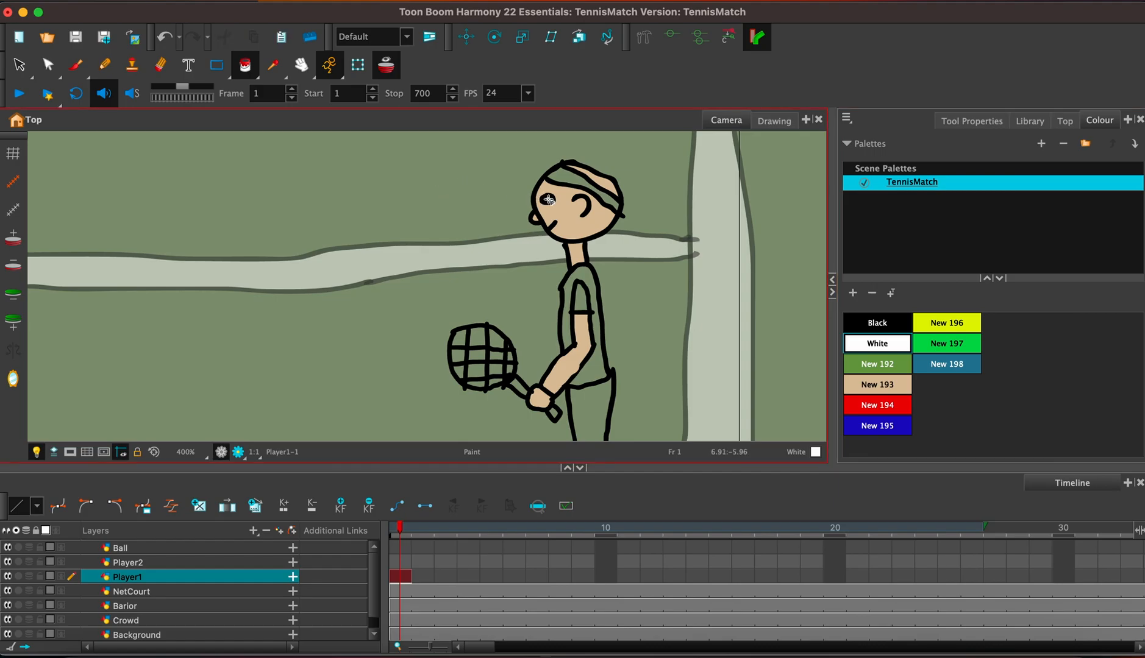
left_click(884, 326)
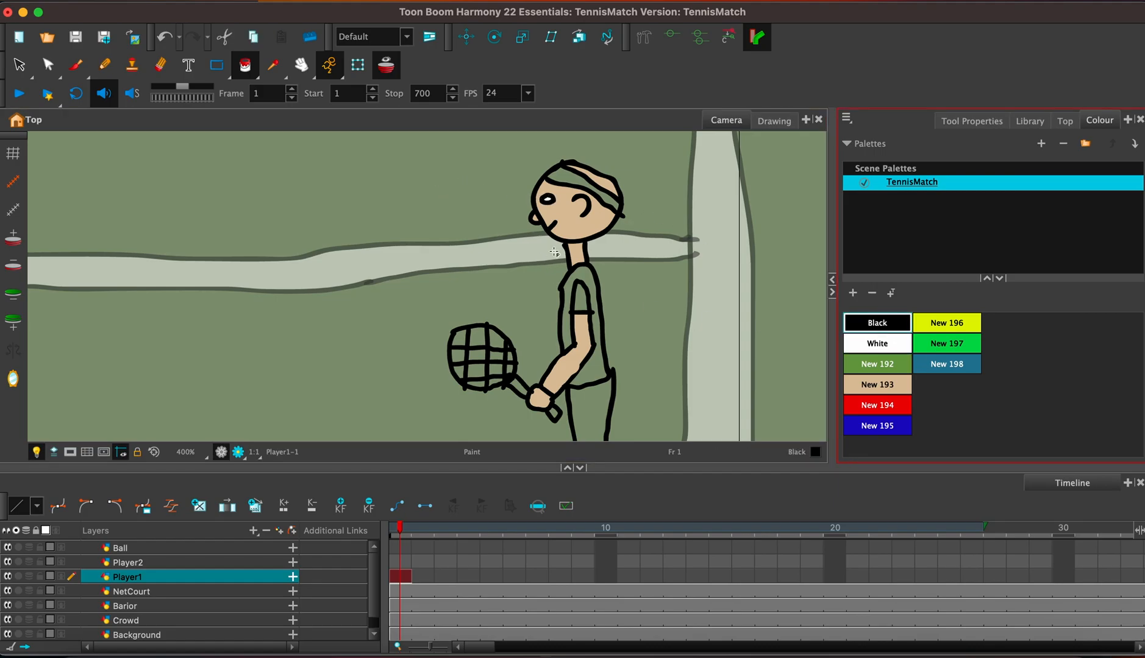
left_click(75, 66)
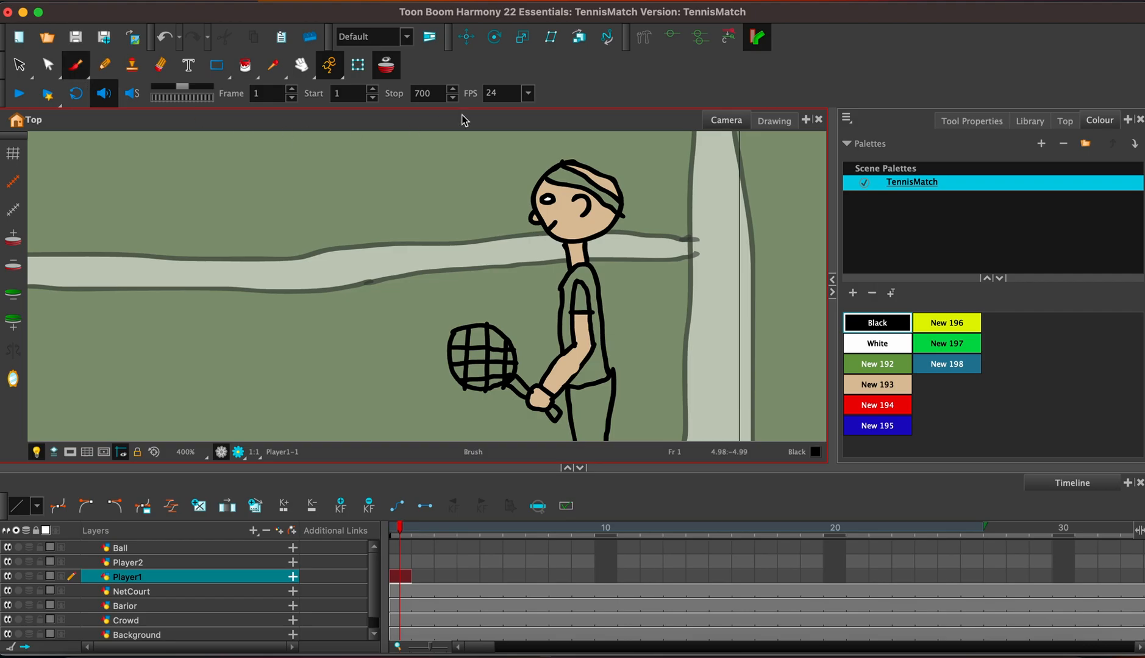
left_click_drag(548, 199, 550, 200)
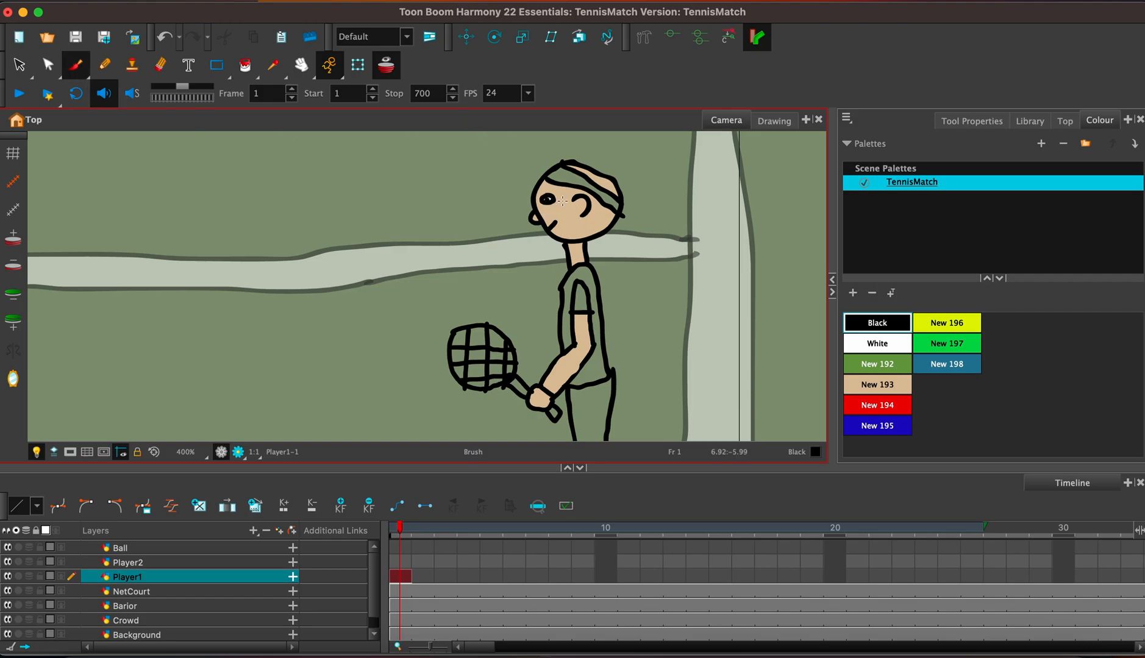
Fill Player1's headband, sleeve, shirt and shorts with the red colour New 194.
left_click(877, 405)
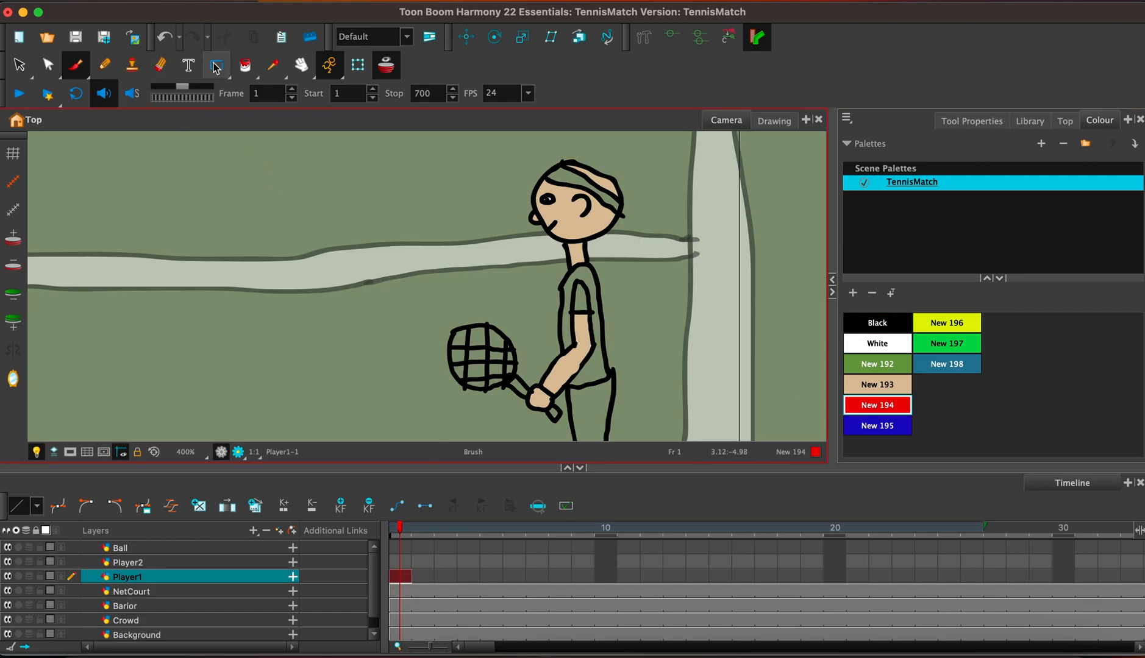
left_click(246, 65)
left_click(565, 176)
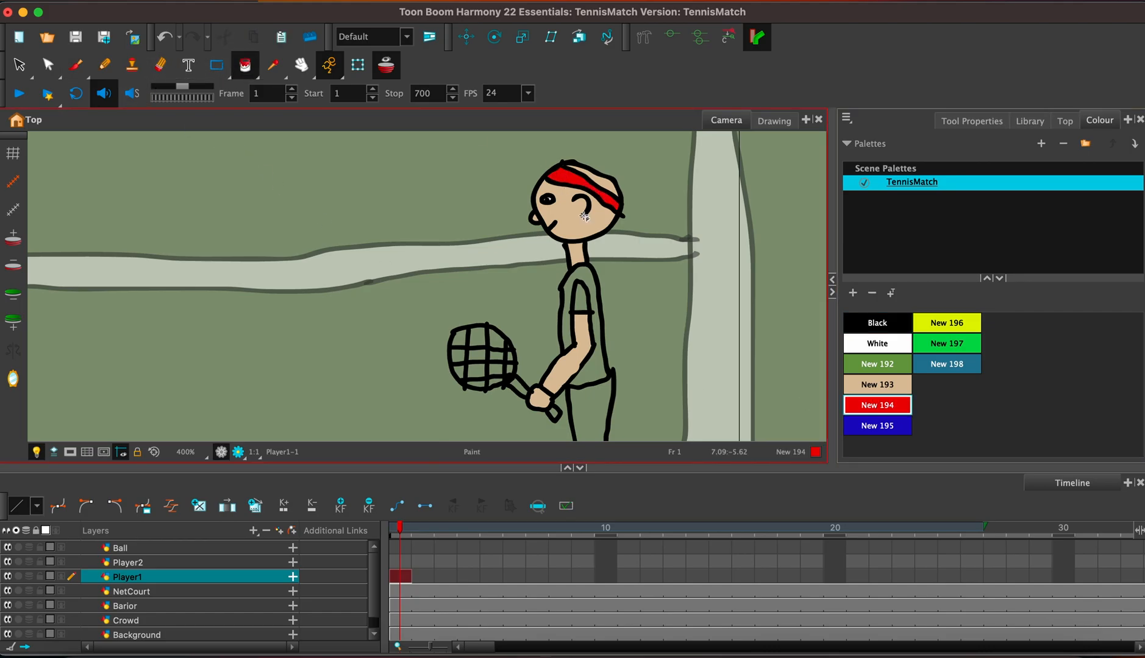
left_click(577, 298)
left_click(586, 274)
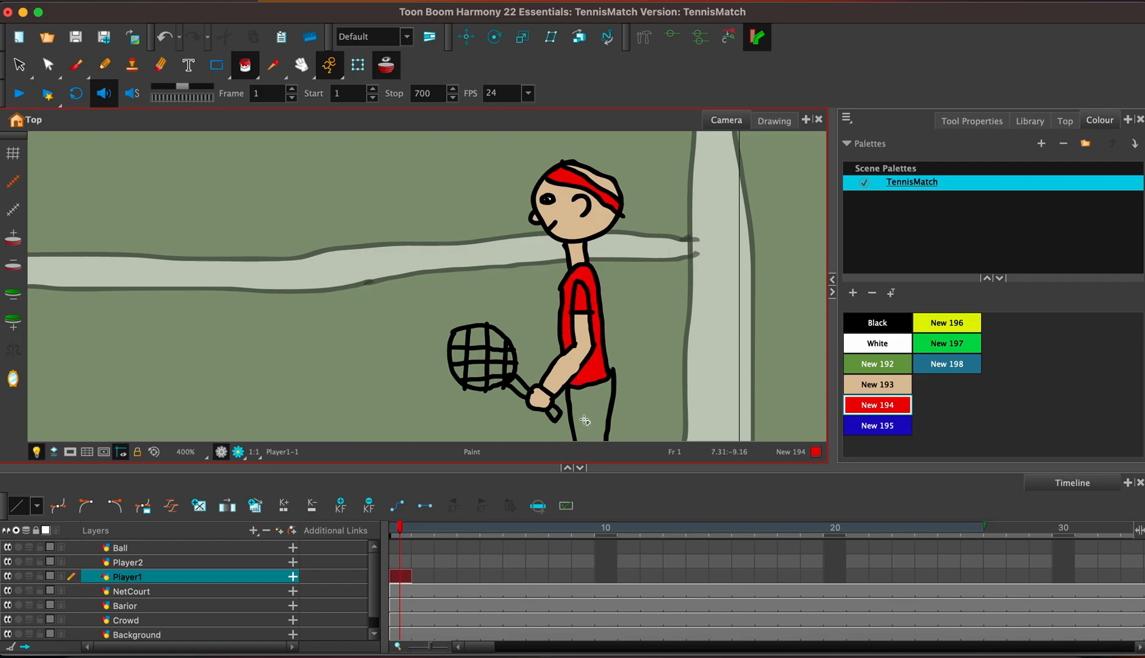
left_click(586, 421)
Fill Player1's lower leg with the skin colour New 193 and the shoe with White.
left_click_drag(589, 409, 614, 258)
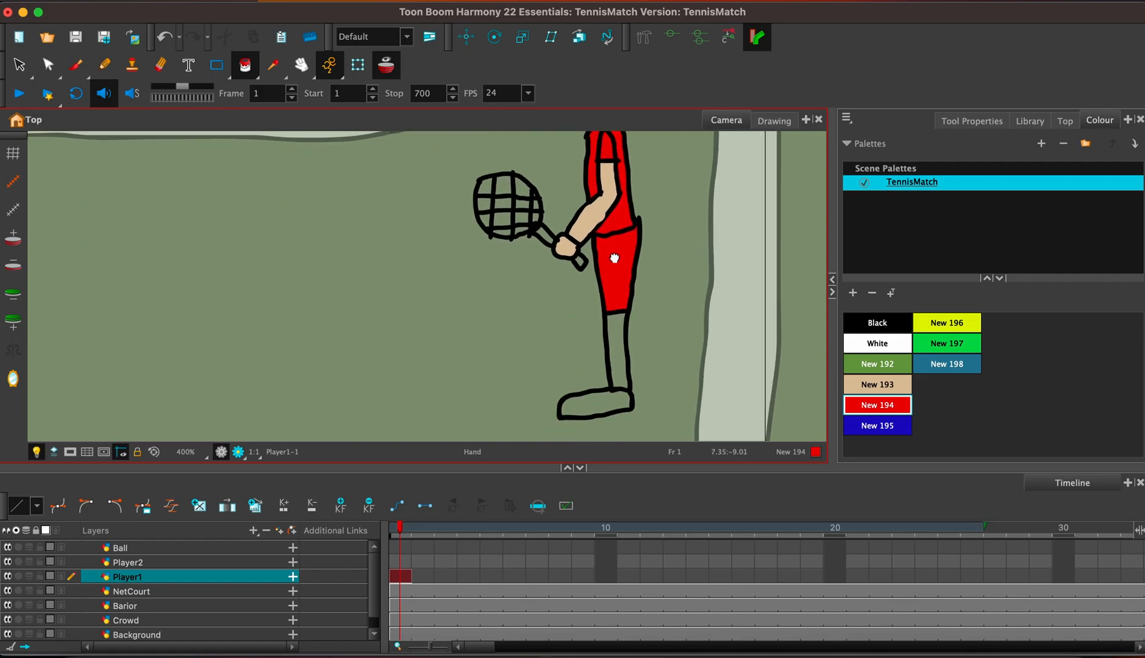
left_click(899, 381)
left_click(620, 347)
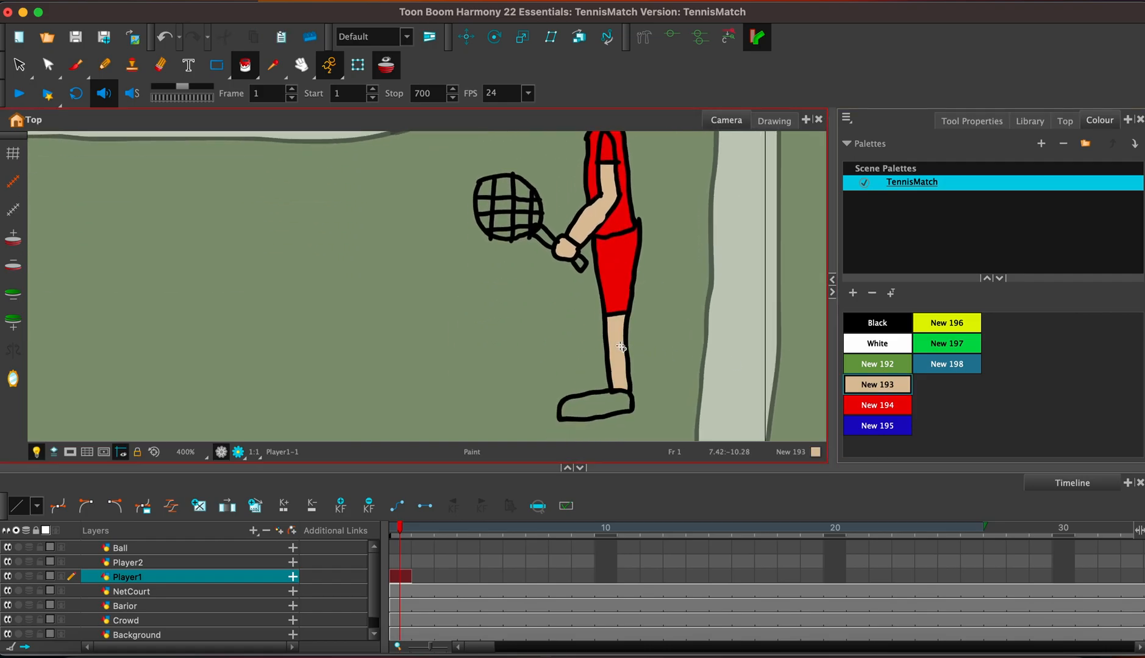
left_click(881, 344)
left_click(599, 411)
Add a new solid colour swatch to the TennisMatch palette and set it to a very dark blue.
left_click_drag(632, 350, 652, 410)
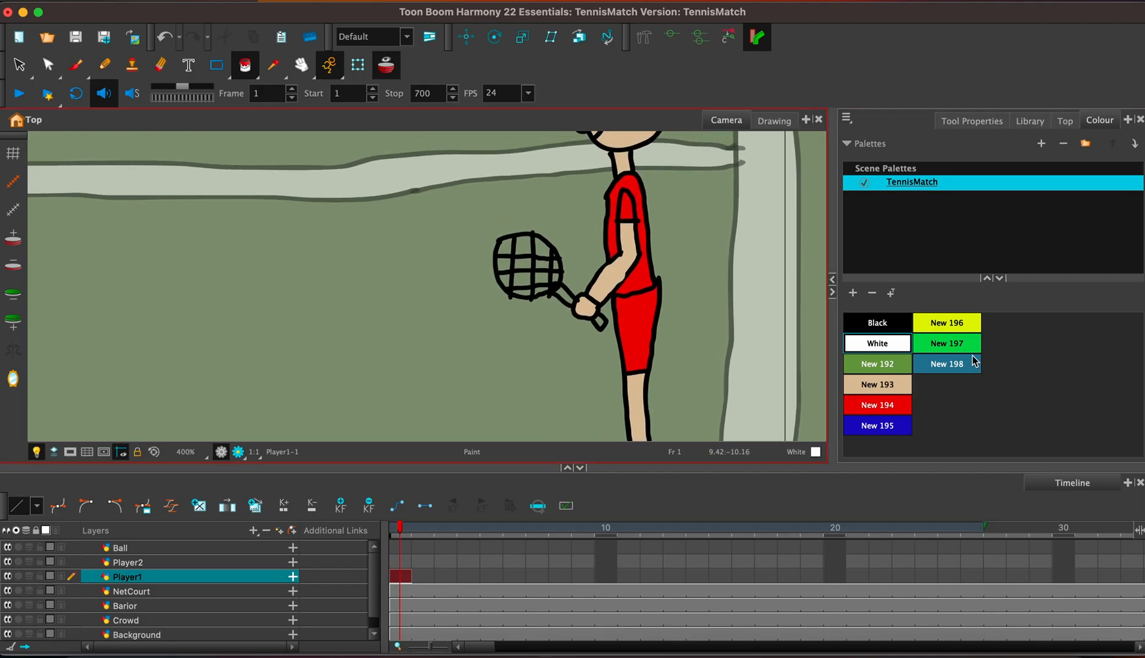
left_click(854, 293)
double_click(976, 395)
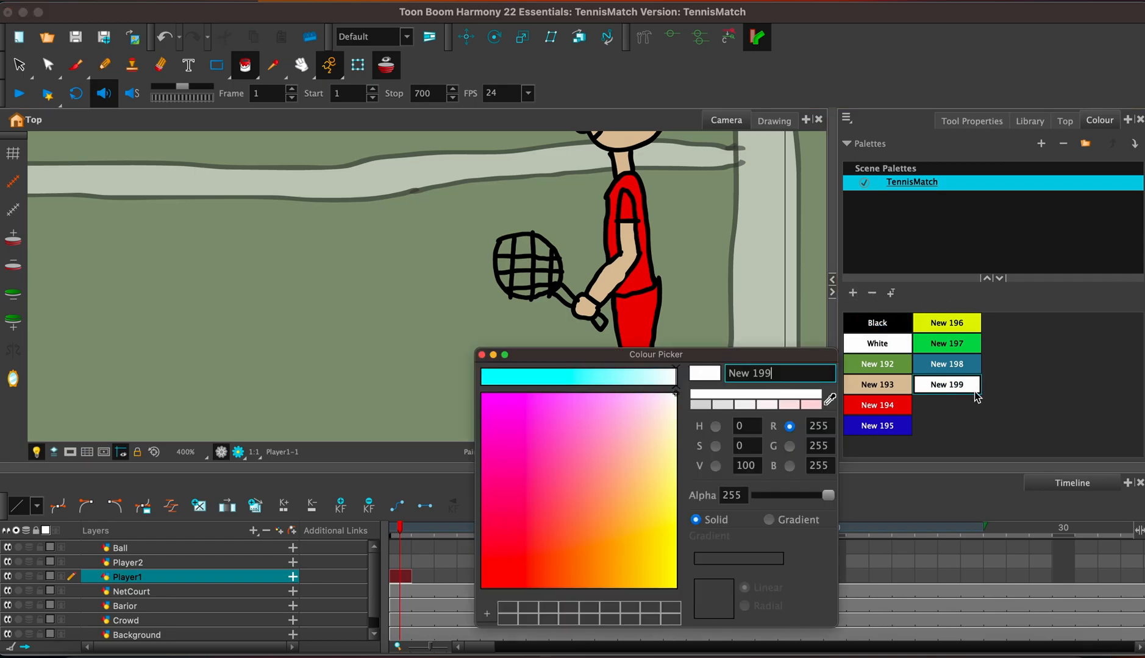
left_click(503, 376)
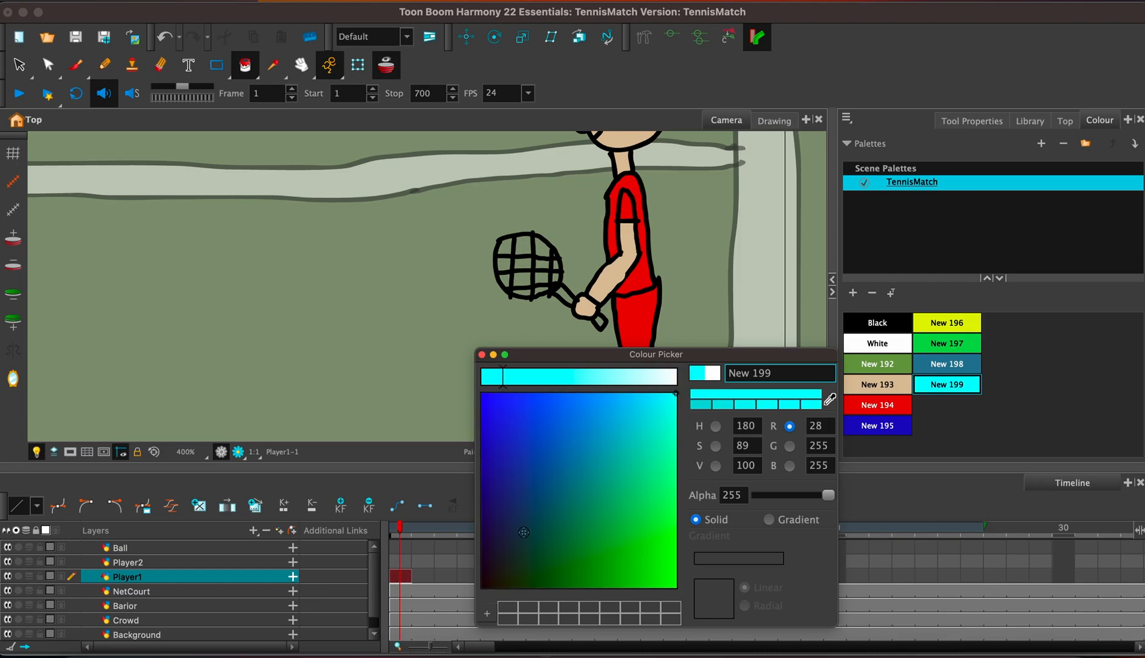
left_click(509, 558)
left_click(507, 568)
left_click(508, 559)
left_click(517, 558)
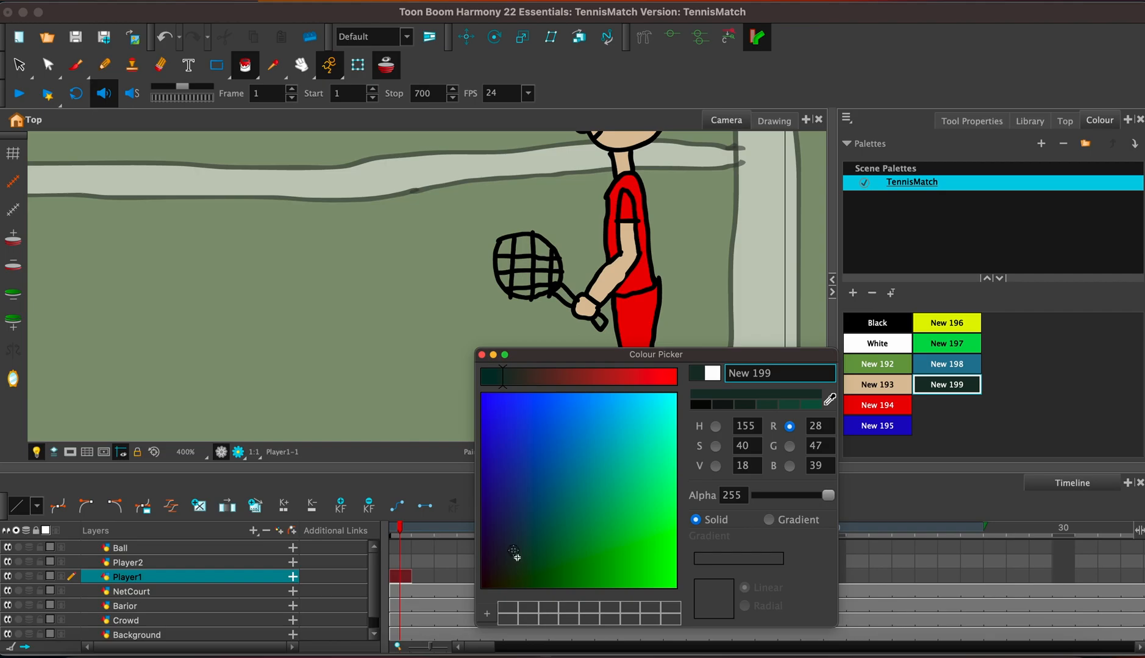
left_click(505, 553)
left_click(512, 550)
left_click(481, 354)
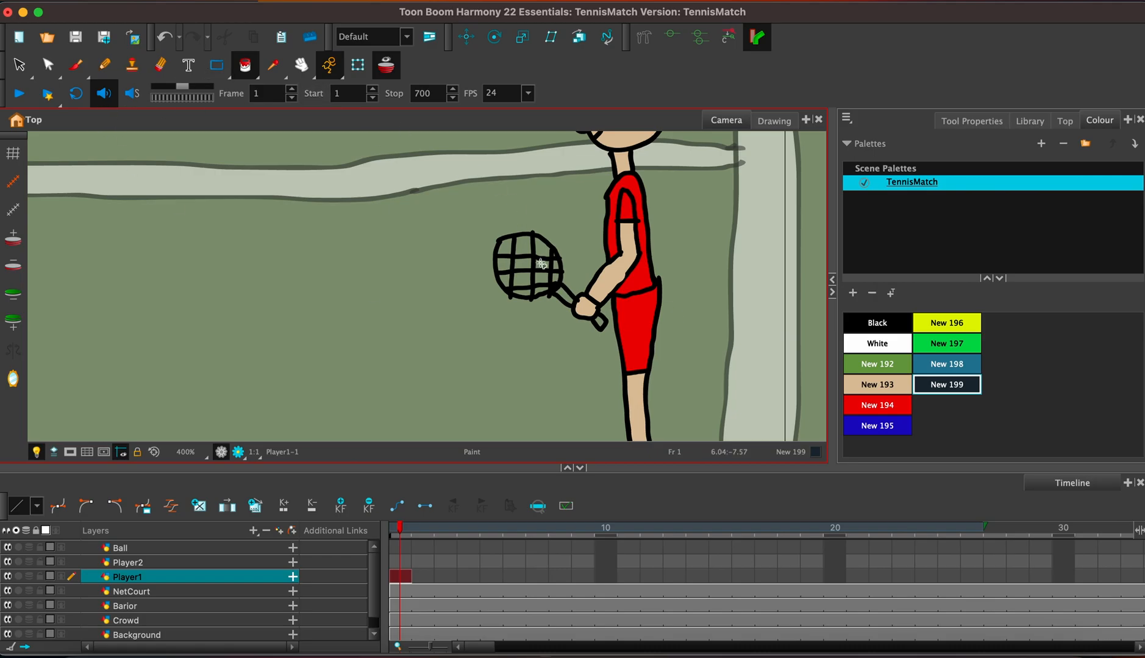
Fill the handle of Player1's racket with the dark colour New 199.
left_click(566, 297)
key("1")
key("1")
key("1")
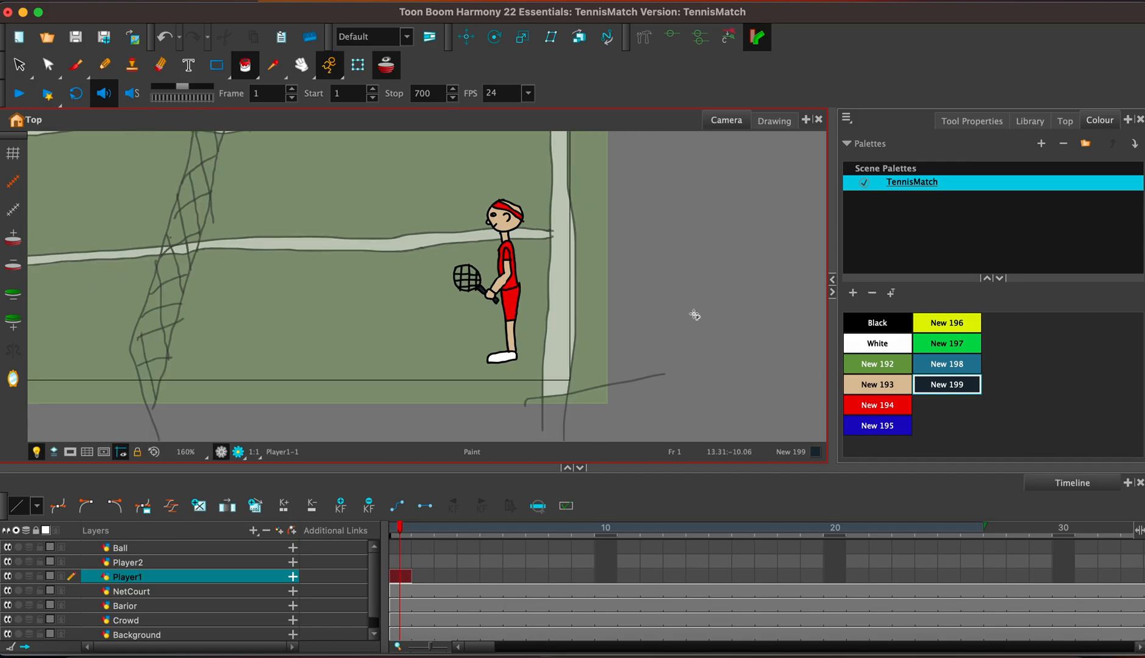
Extend the exposure of Player1's drawing to frame 50 in Overwrite mode.
left_click_drag(562, 320, 690, 318)
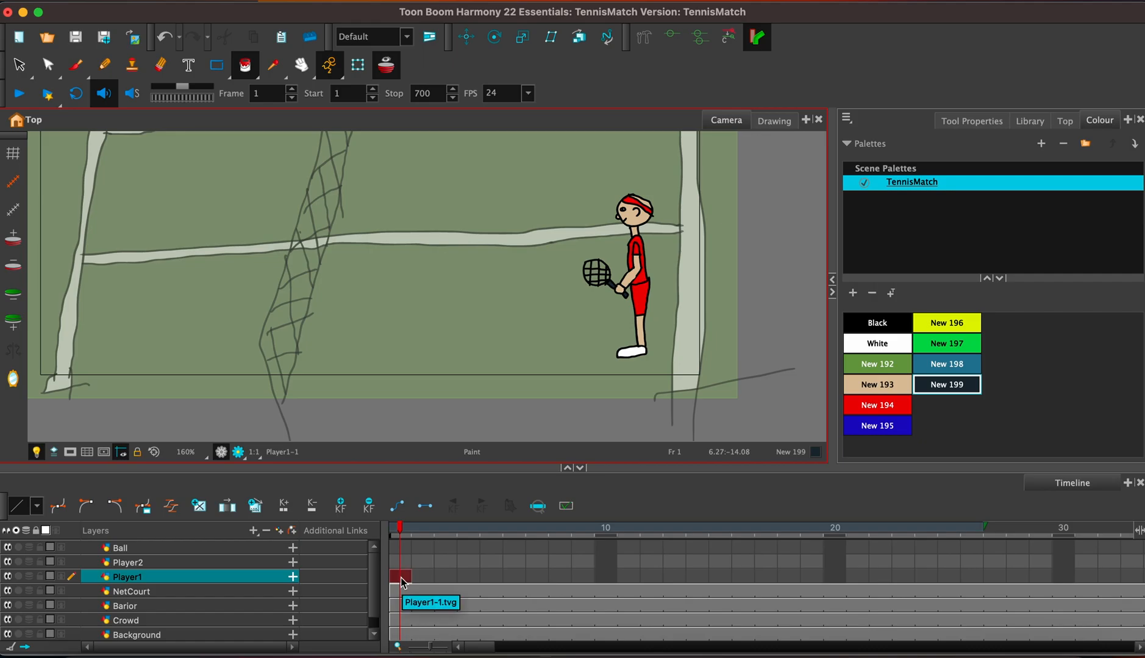
key("F5")
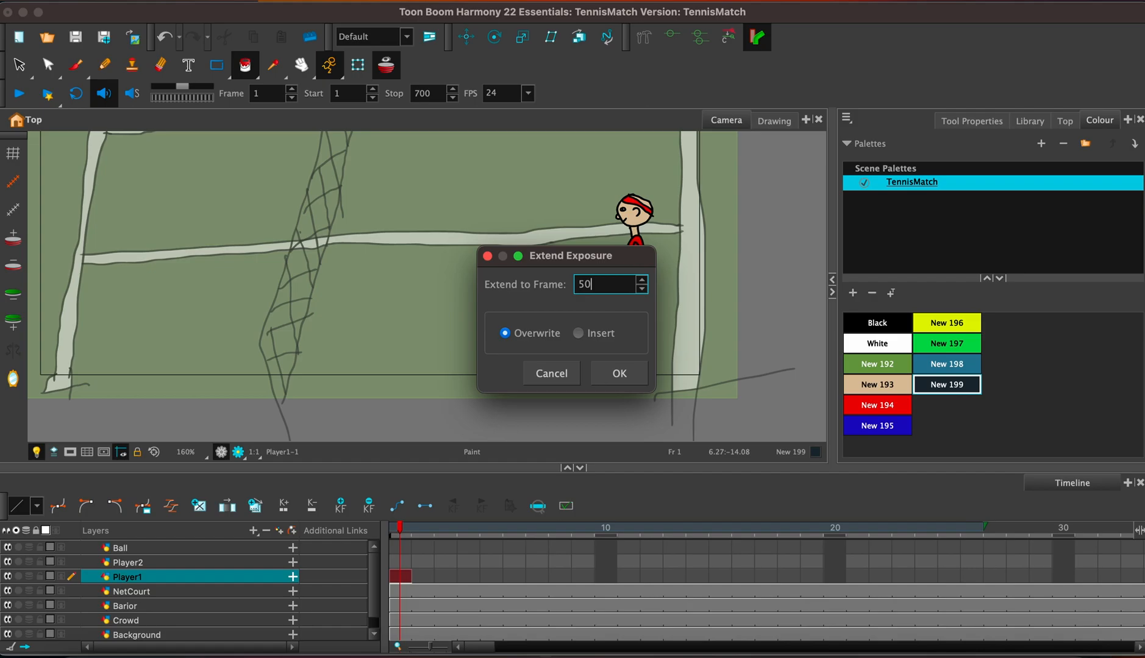
type("50")
key("Return")
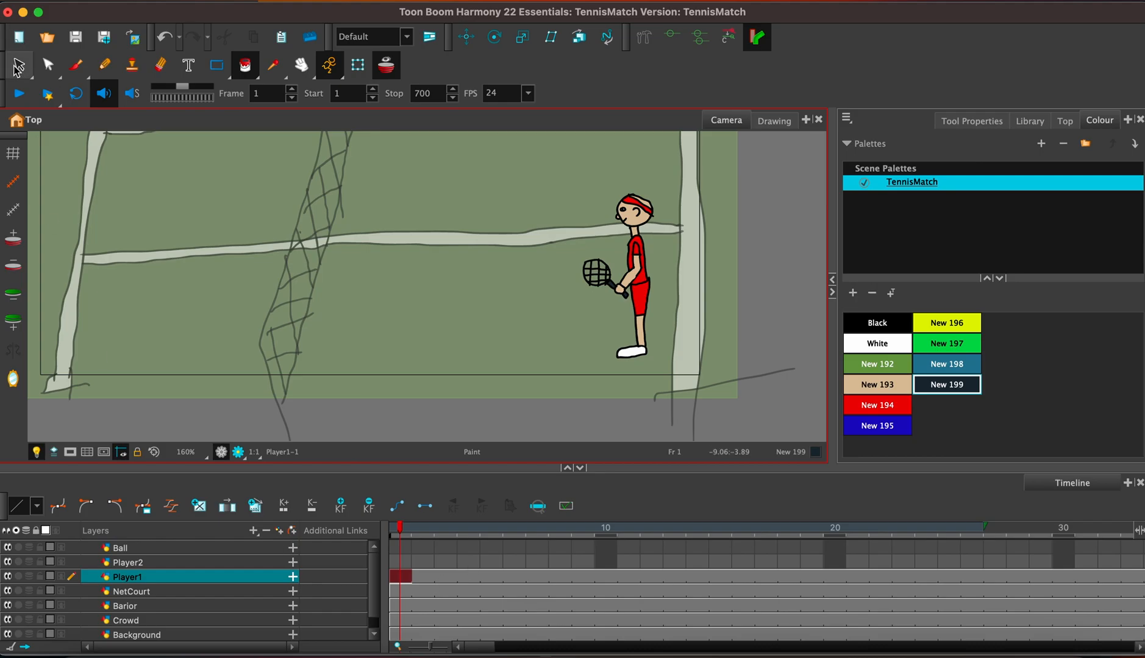
Copy the whole Player1 figure and paste it into frame 1 of the Player2 layer.
key("alt+s")
mouse_move(531, 353)
left_mouse_down()
mouse_move(651, 366)
mouse_move(488, 317)
mouse_move(529, 354)
left_mouse_up()
left_click(403, 562)
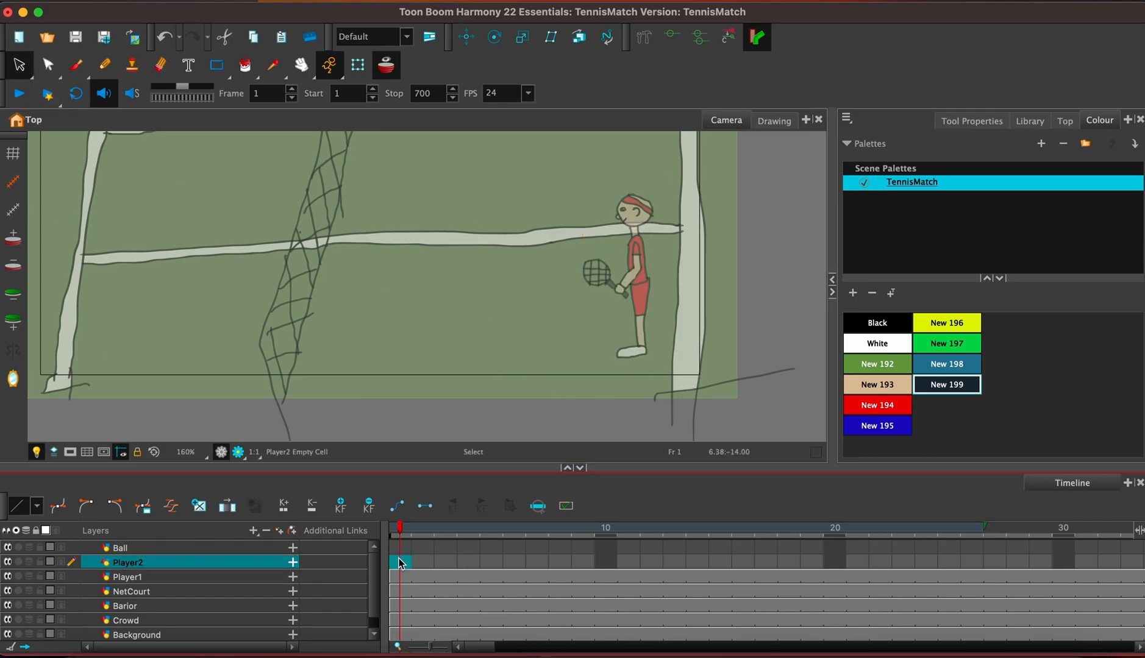
key("super+v")
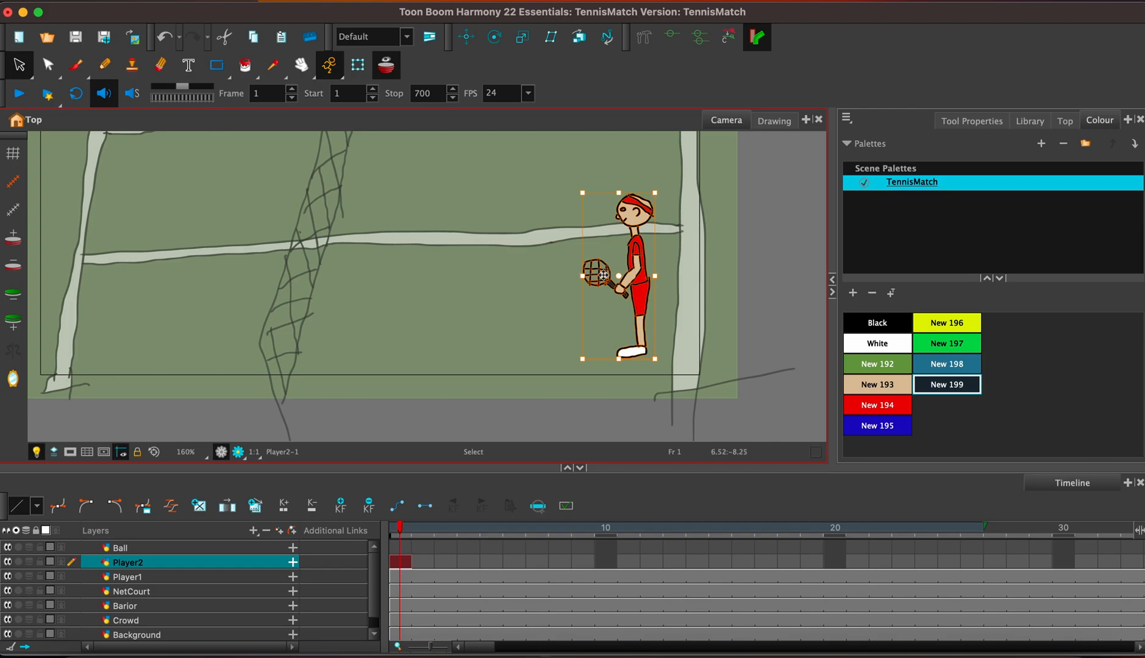
Mirror the Player2 figure horizontally and place it at the left end of the court, facing the net.
mouse_move(584, 276)
left_mouse_down()
mouse_move(733, 281)
mouse_move(284, 342)
mouse_move(110, 213)
mouse_move(129, 242)
left_mouse_up()
mouse_move(638, 368)
left_mouse_down()
mouse_move(538, 314)
mouse_move(586, 360)
left_mouse_up()
mouse_move(677, 280)
left_mouse_down()
mouse_move(141, 307)
mouse_move(153, 247)
mouse_move(125, 250)
left_mouse_up()
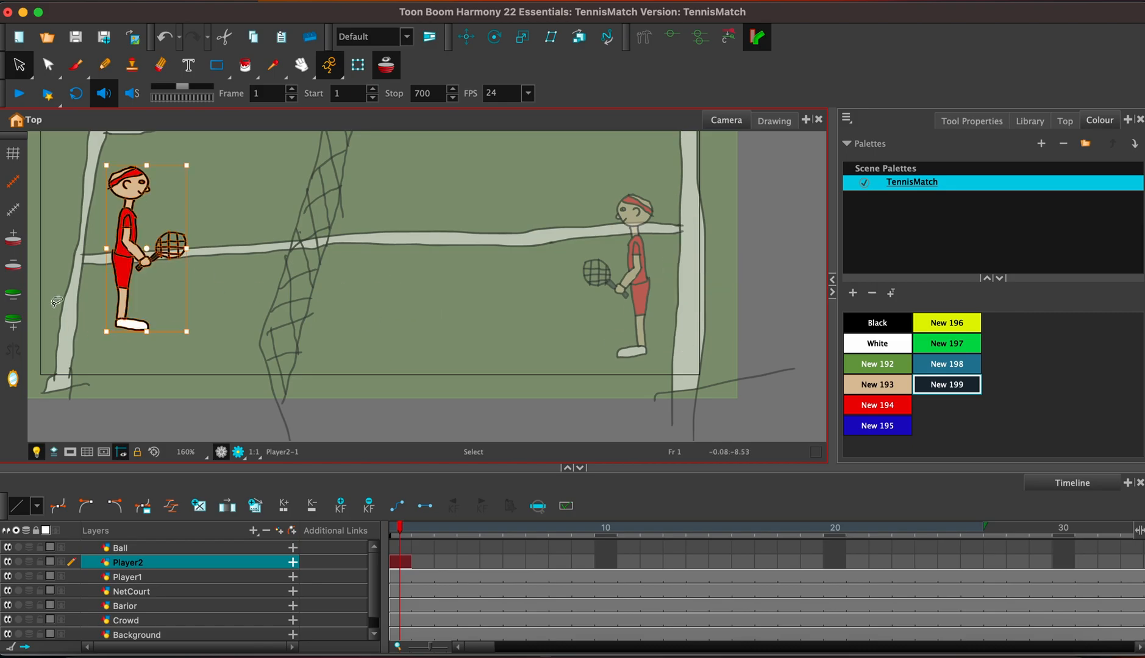
Move Player2 up to the far left corner of the court and scale the figure down slightly.
left_click_drag(121, 274, 121, 201)
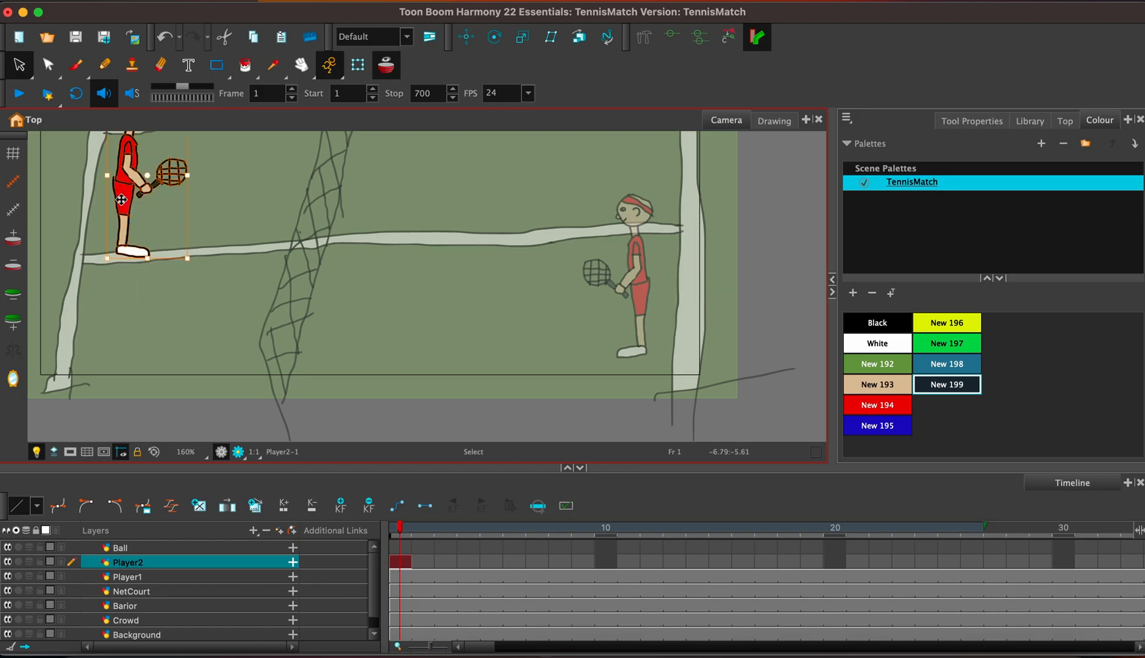
key("shift+n")
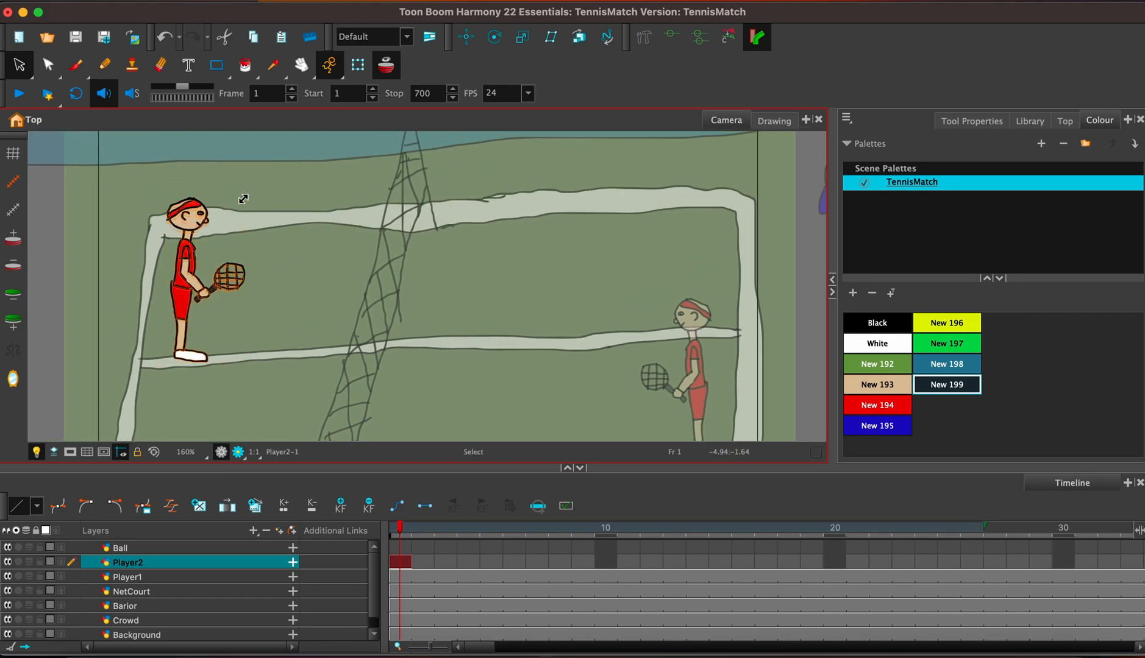
left_click_drag(243, 199, 237, 206)
left_click(273, 272)
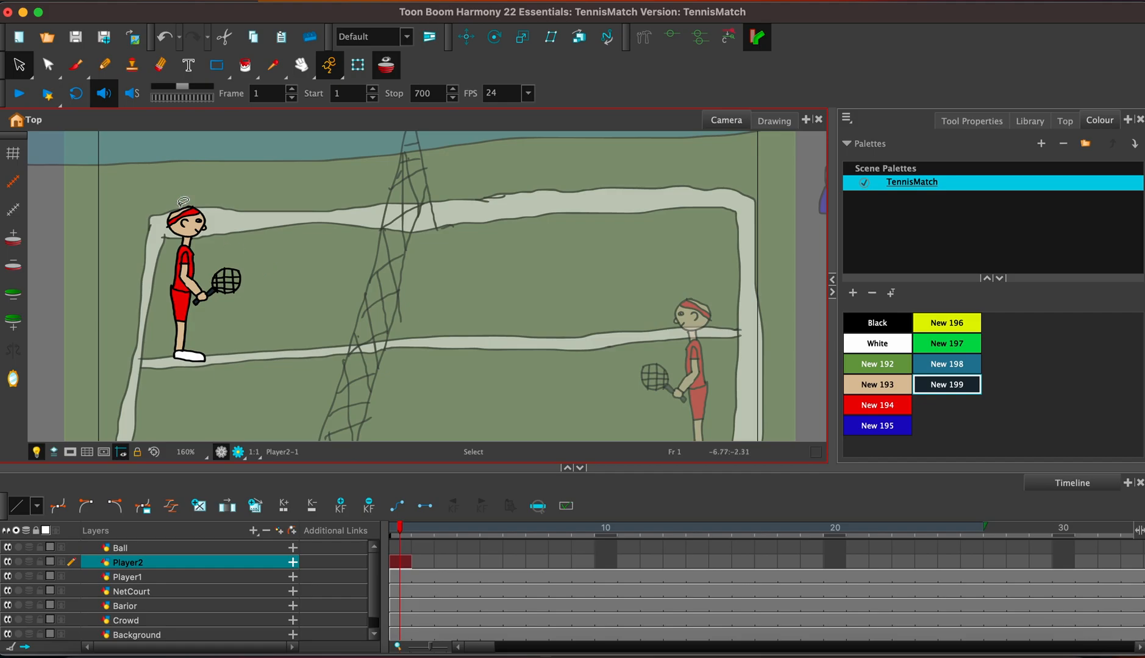
Delete the headband's outline and red fill from Player2's head.
key("2")
key("2")
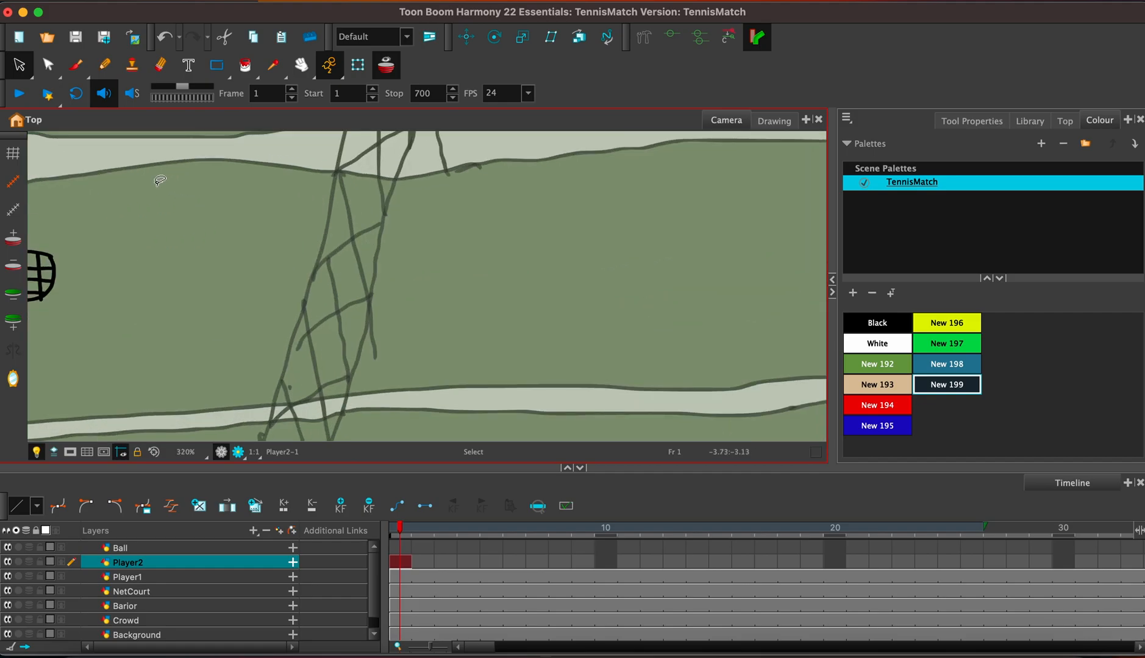
mouse_move(156, 184)
left_mouse_down()
mouse_move(647, 286)
mouse_move(649, 274)
left_mouse_up()
left_click(442, 233)
key("Delete")
left_click(431, 228)
key("Delete")
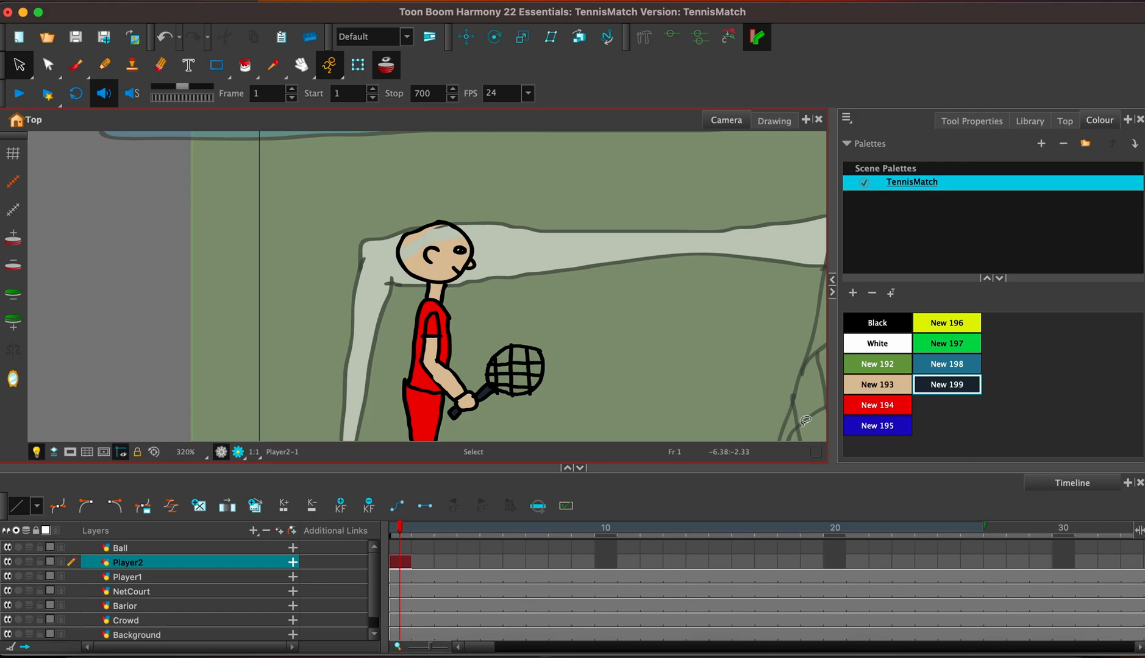
Fill Player2's shorts, shirt and sleeve with blue New 195, and the cleared headband area with skin colour New 193.
left_click(872, 424)
left_click(244, 66)
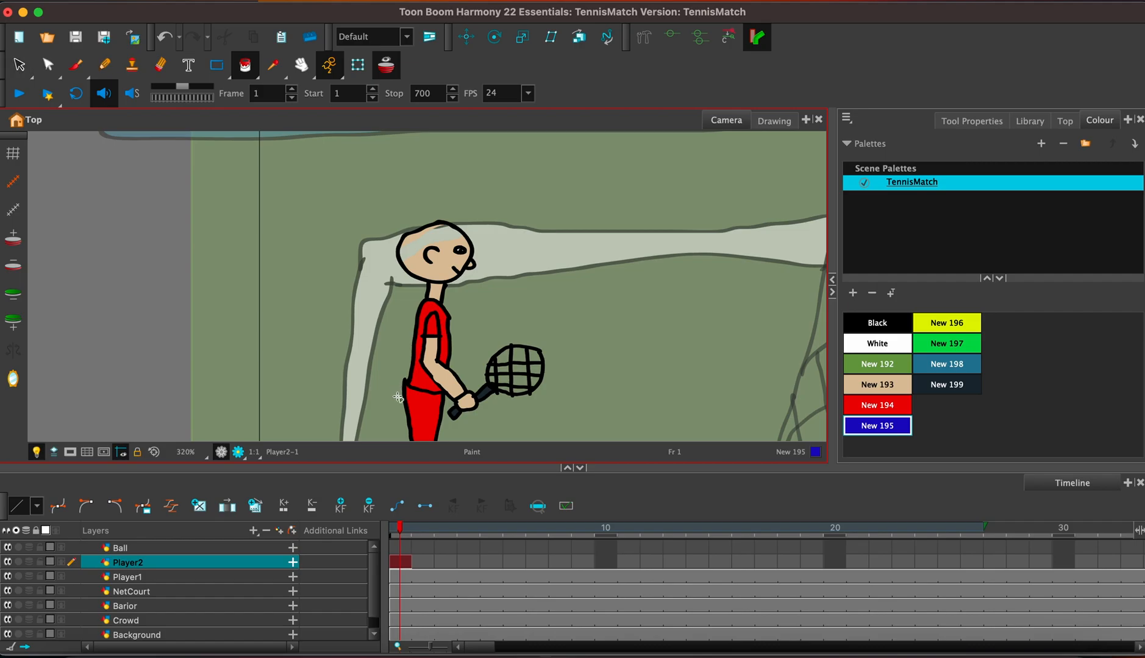
left_click(424, 407)
left_click(432, 343)
left_click(435, 328)
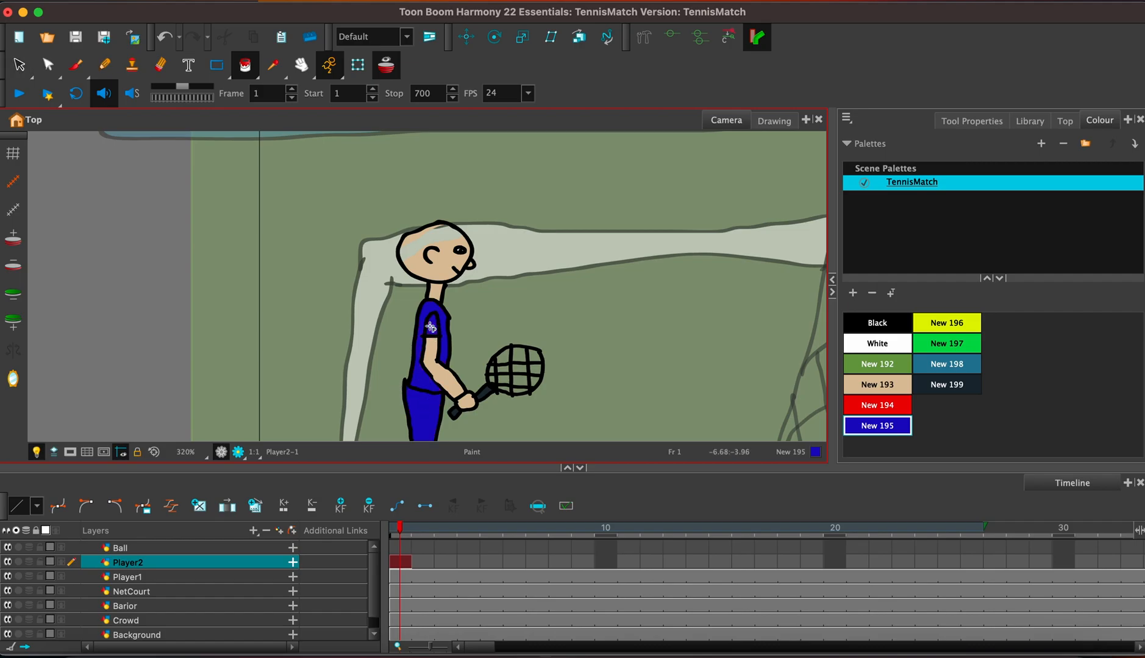
left_click(902, 388)
left_click(449, 235)
Draw a spiky Black hair outline on top of Player2's head, undoing unwanted strokes.
left_click(883, 327)
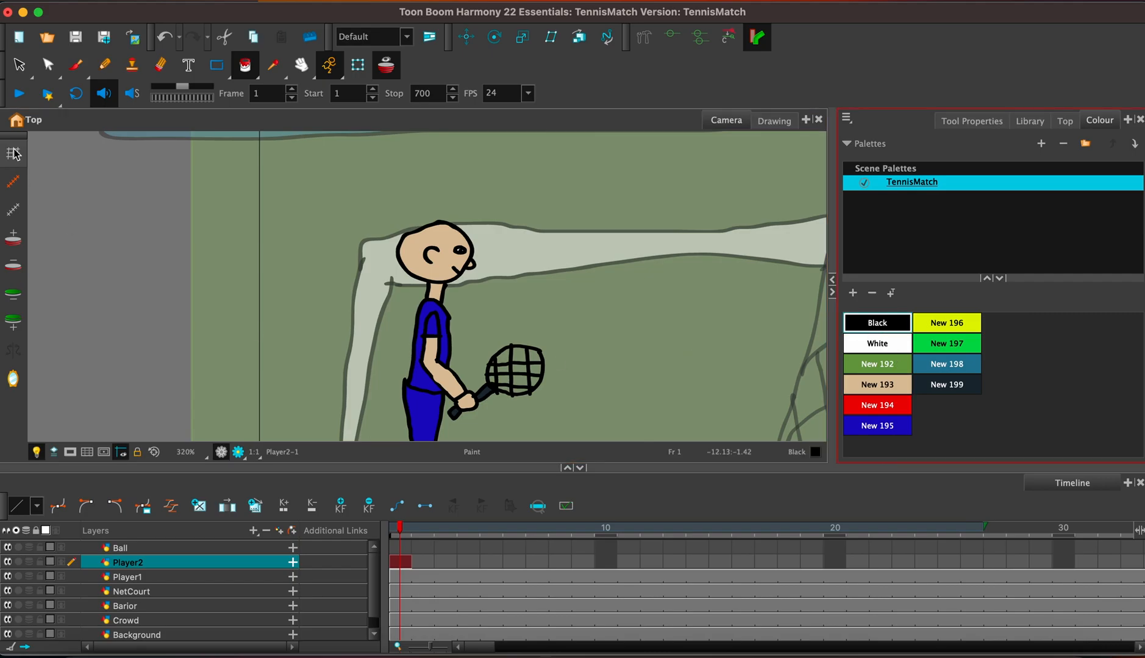
left_click(75, 65)
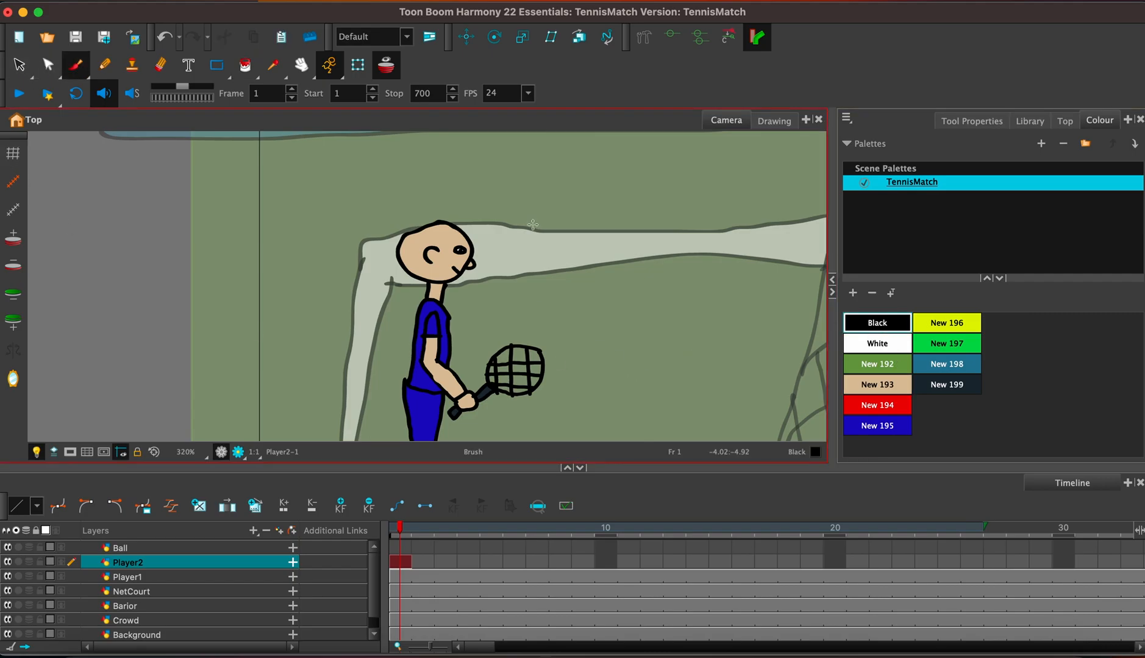
mouse_move(456, 226)
left_mouse_down()
mouse_move(437, 203)
mouse_move(443, 213)
mouse_move(393, 227)
mouse_move(438, 203)
mouse_move(440, 216)
mouse_move(423, 210)
mouse_move(431, 218)
mouse_move(400, 240)
left_mouse_up()
key("ctrl+z")
key("ctrl+z")
key("ctrl+z")
key("ctrl+z")
key("ctrl+z")
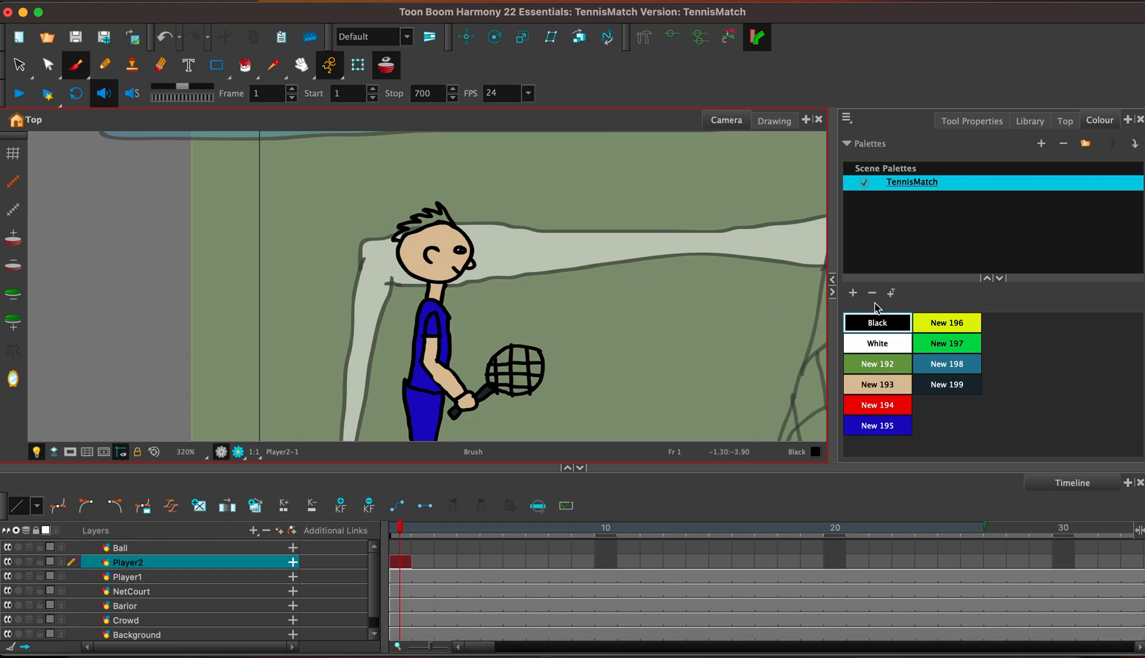
Add the swatch New 200 to the TennisMatch palette and set it to brown with R 96, G 83, B 56.
left_click(854, 294)
double_click(979, 410)
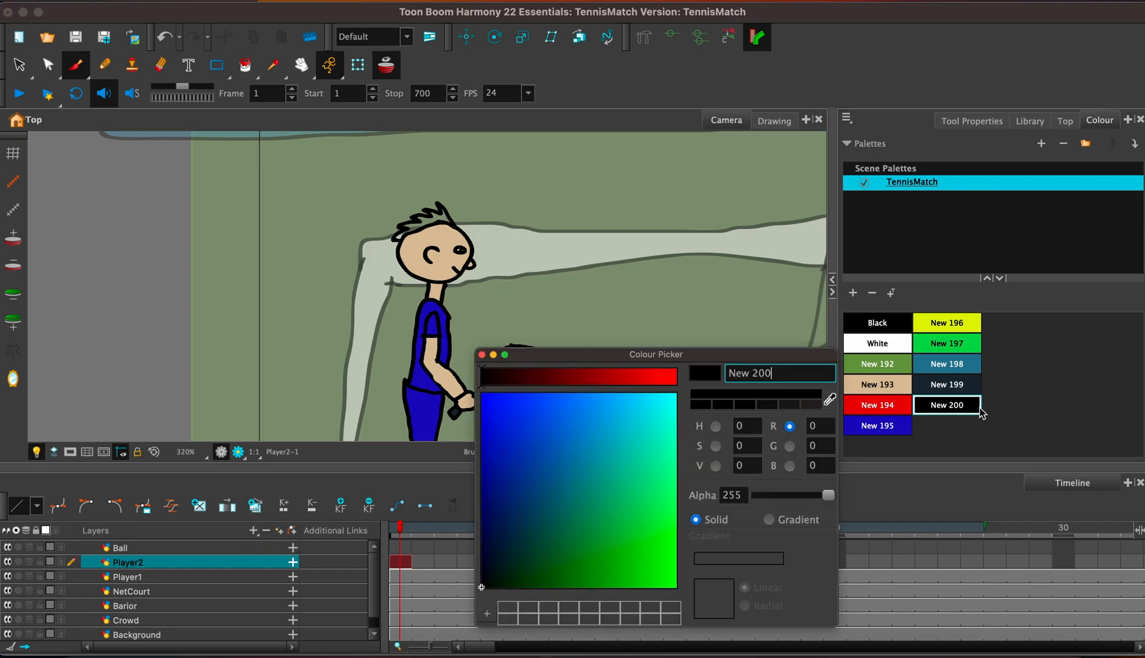
left_click(537, 377)
left_click_drag(539, 531, 525, 543)
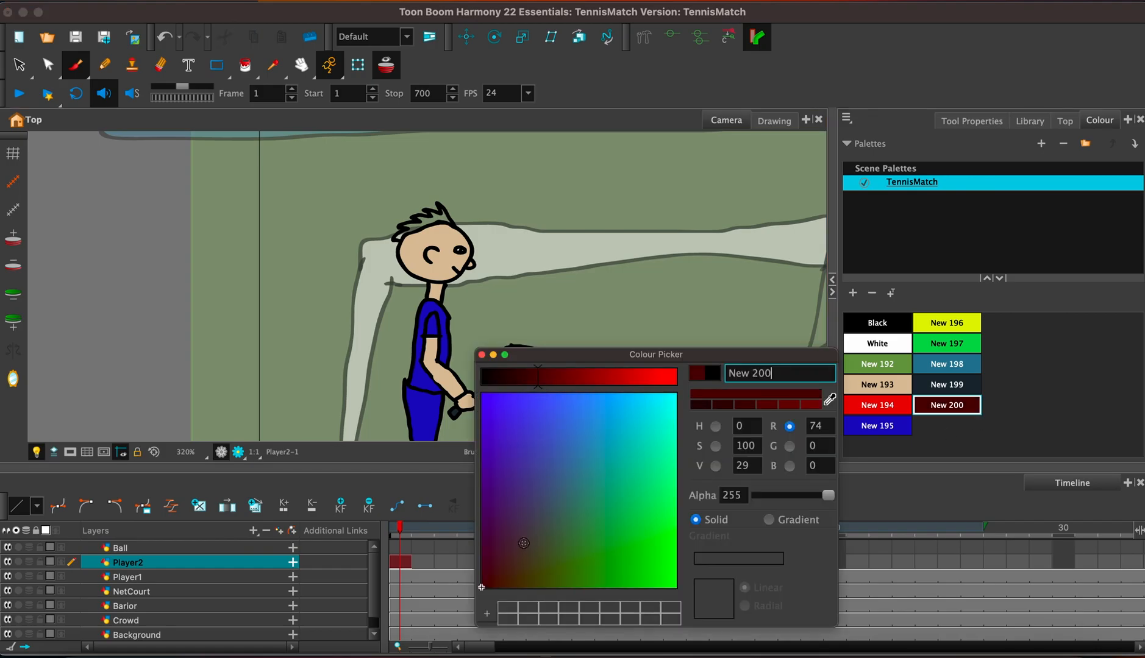
left_click(554, 376)
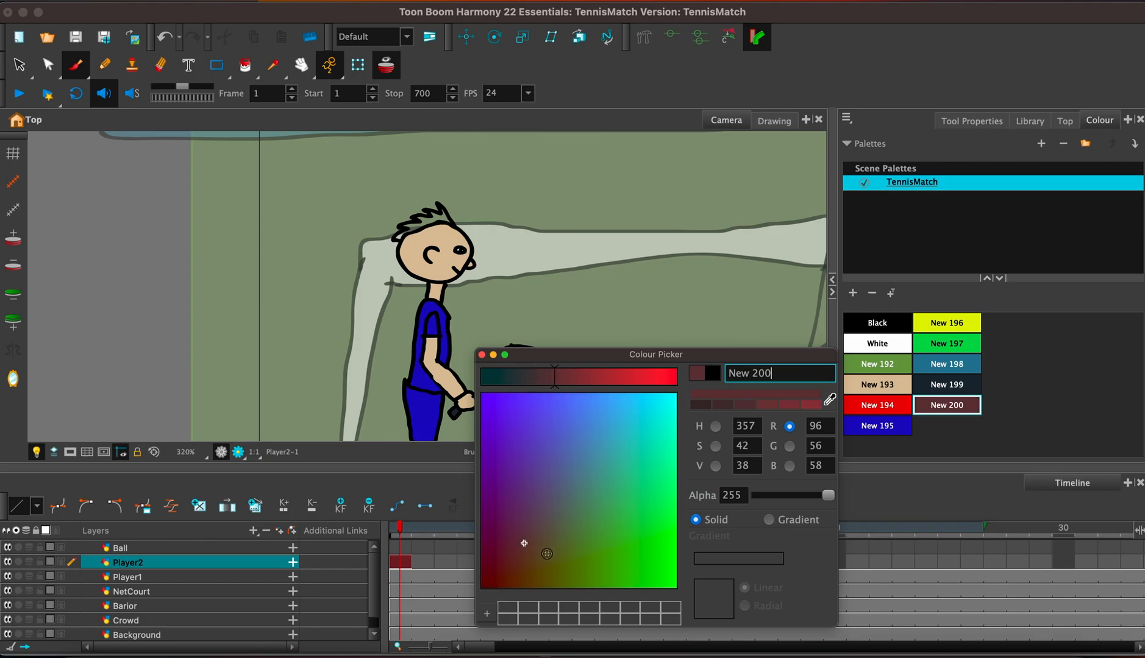
left_click(544, 545)
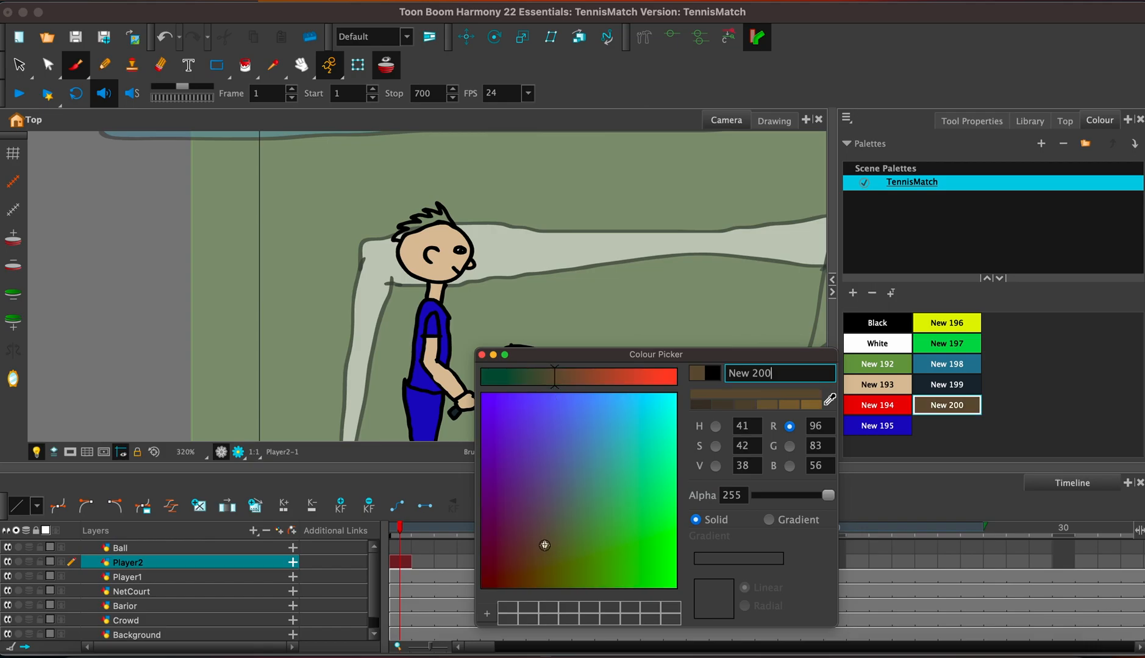
left_click(481, 354)
Fill the spiky hair on Player2's head with brown New 200.
left_click(255, 69)
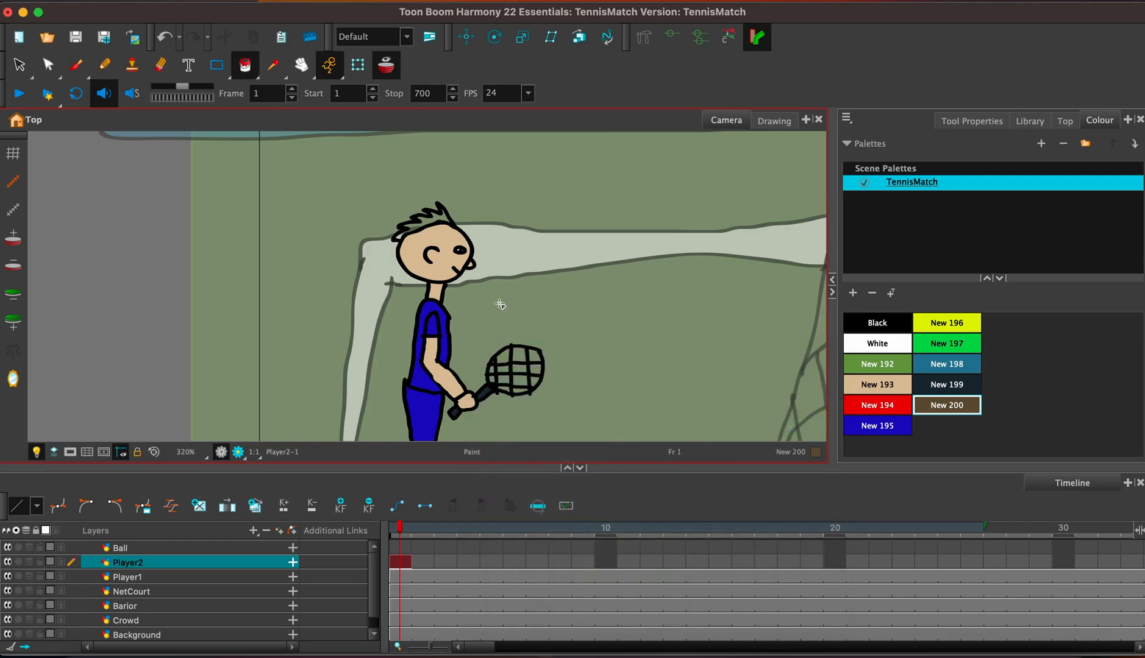
left_click(436, 220)
scroll(667, 245, "down", 5)
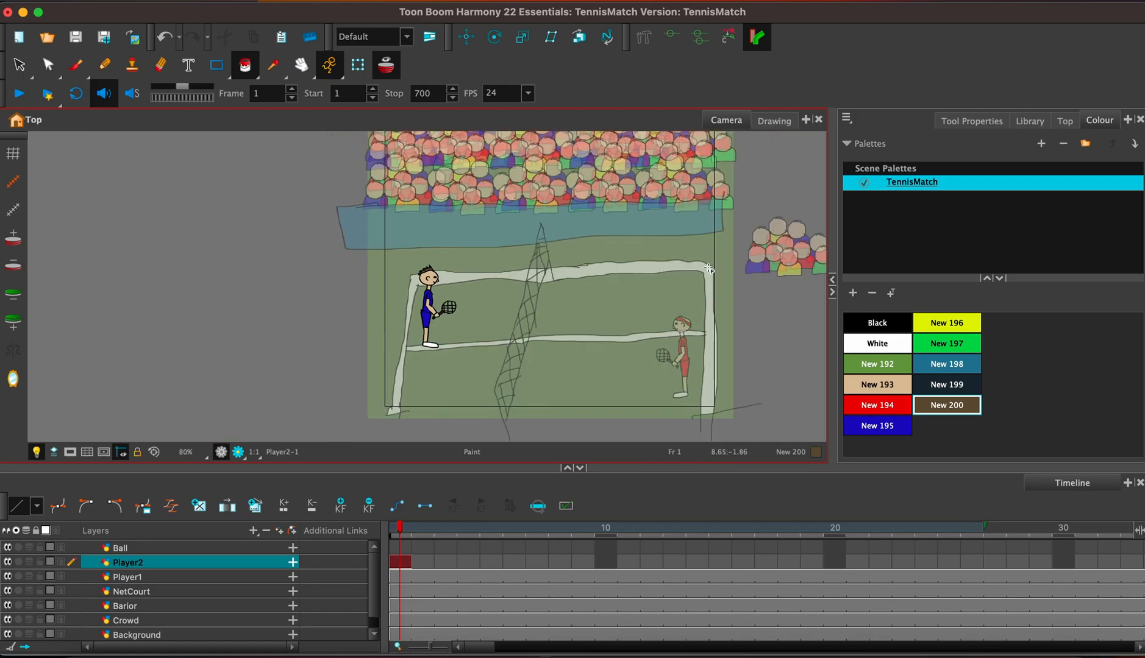
left_click_drag(709, 269, 699, 245)
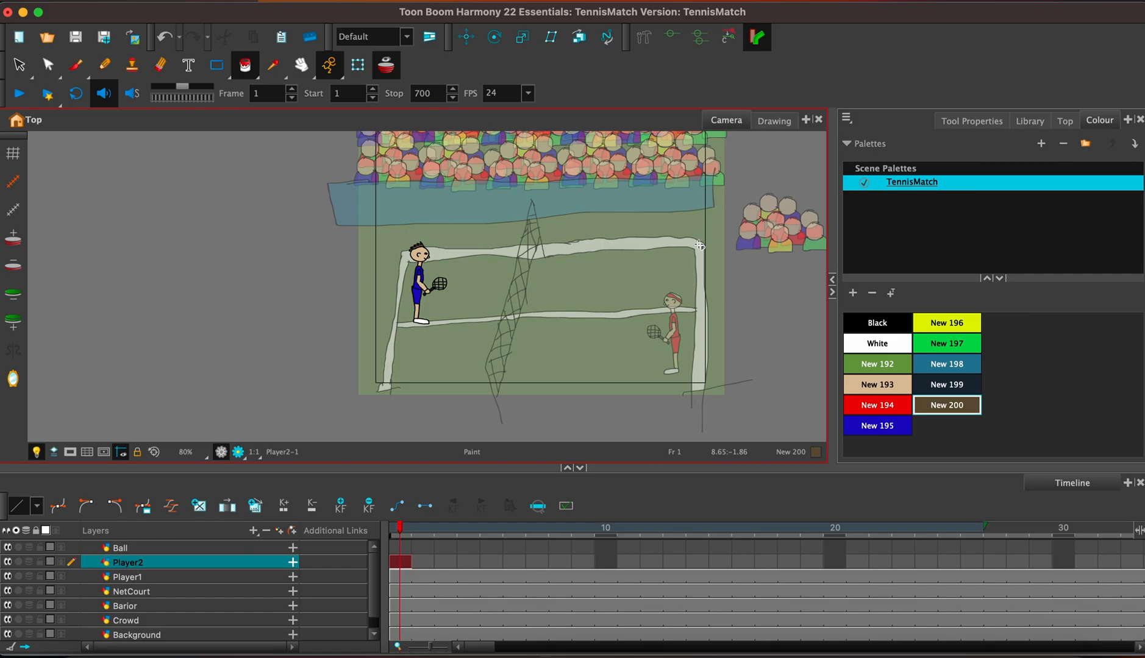
Move the whole Player1 figure straight up to the far right corner of the court, level with Player2.
left_click(400, 577)
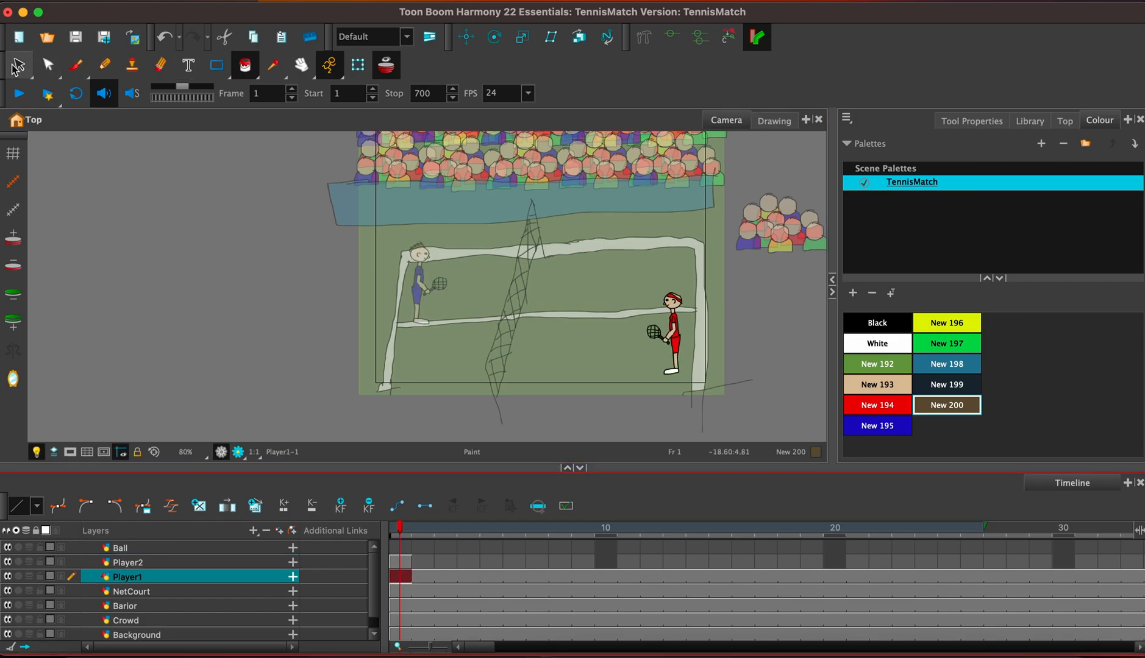
left_click(16, 66)
left_click(668, 374)
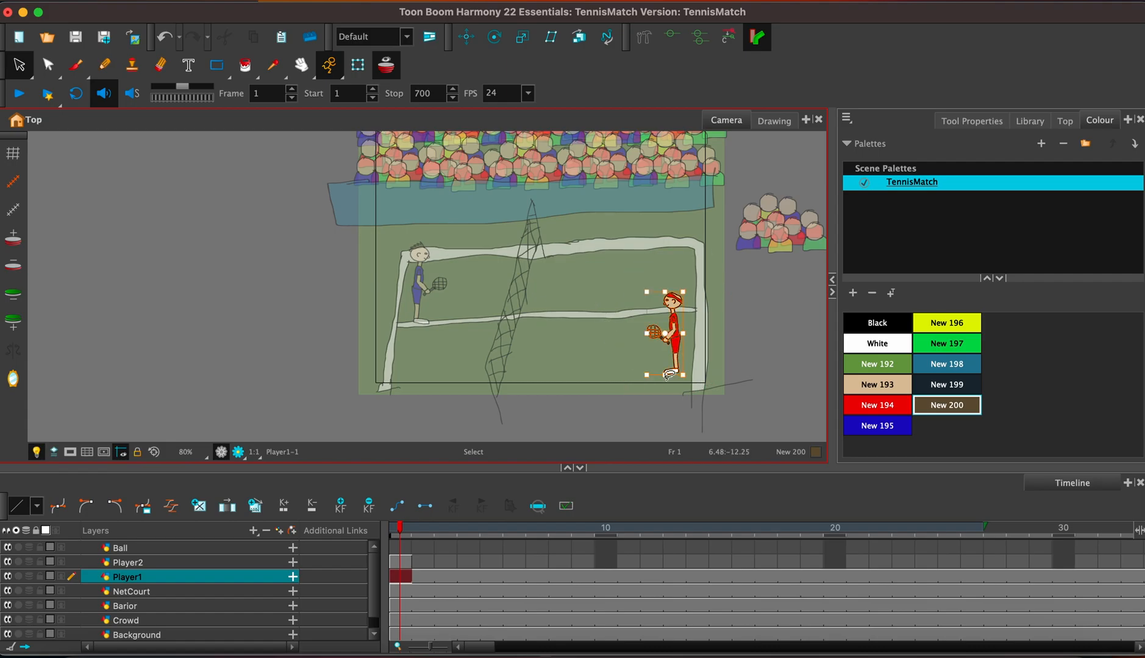
left_click_drag(670, 350, 670, 297)
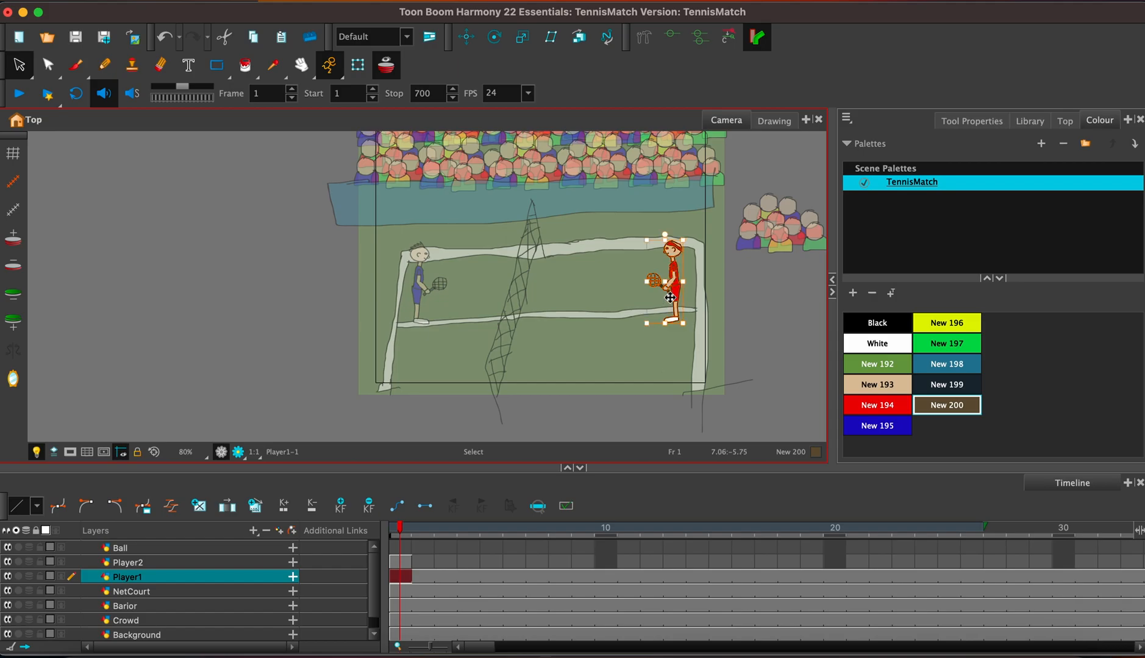
left_click(573, 348)
Extend the exposure of Player2's drawing to frame 25.
left_click(401, 563)
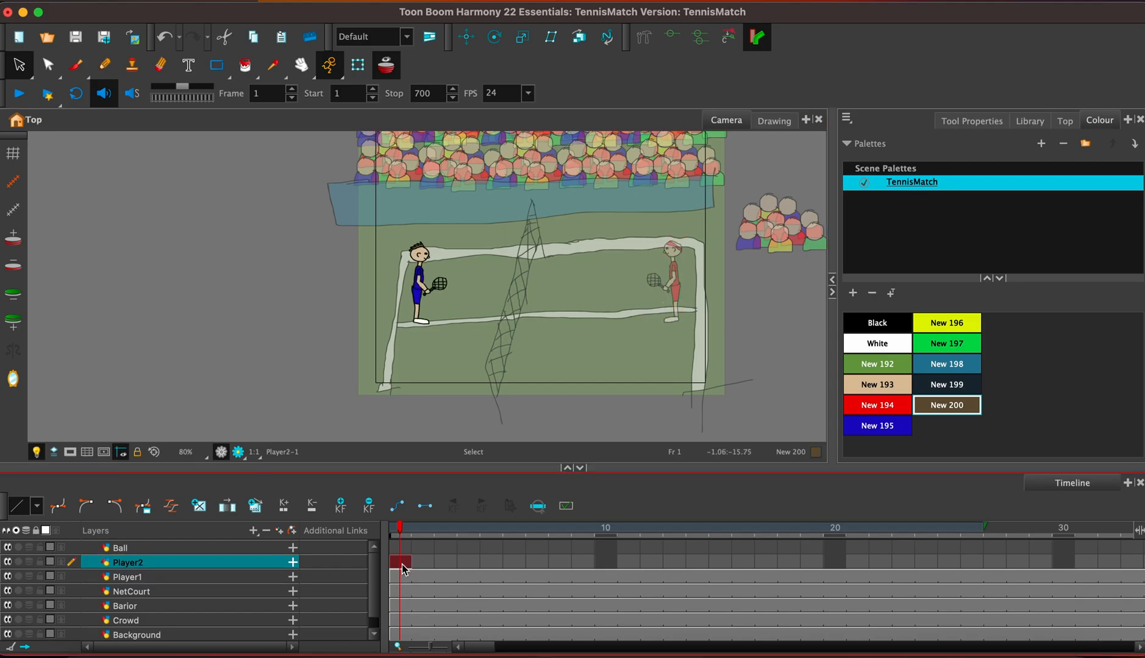
key("F5")
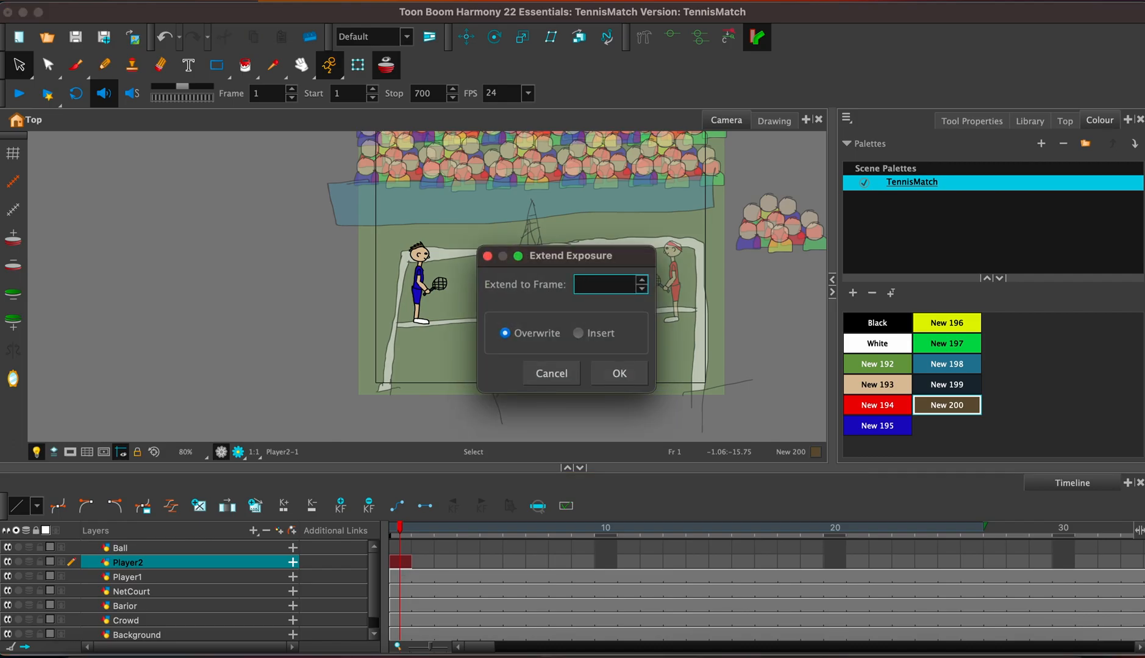
type("25")
key("Return")
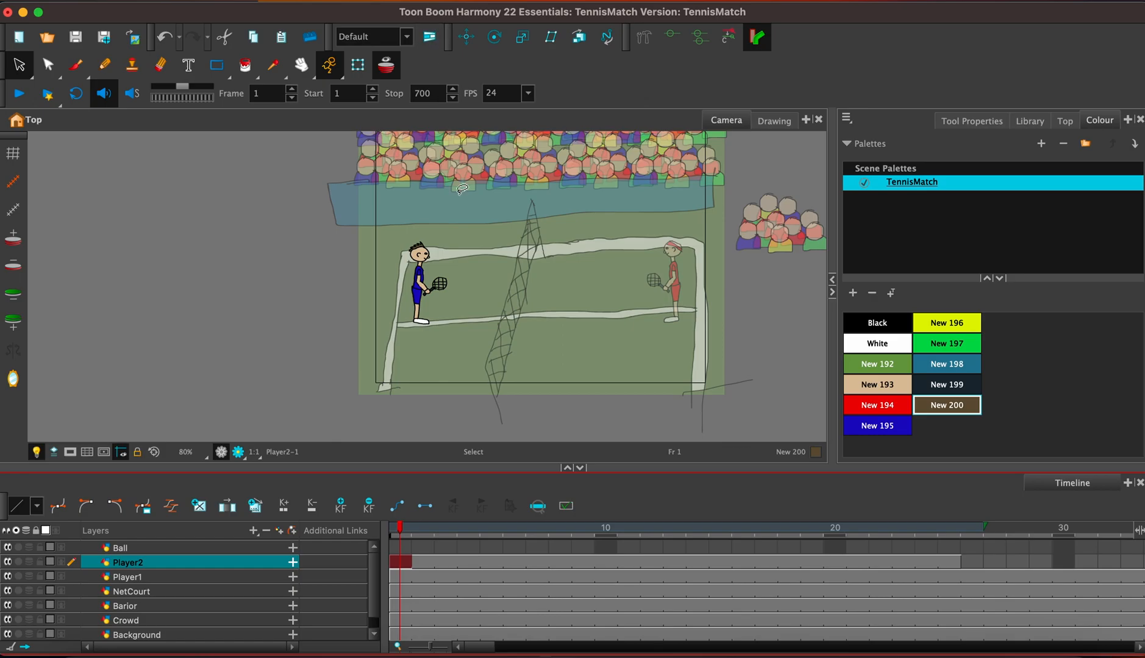
Delete the mouth line on Player2's face and fill the gap with skin colour New 193.
key("2")
key("2")
left_click(486, 247)
key("1")
key("1")
key("2")
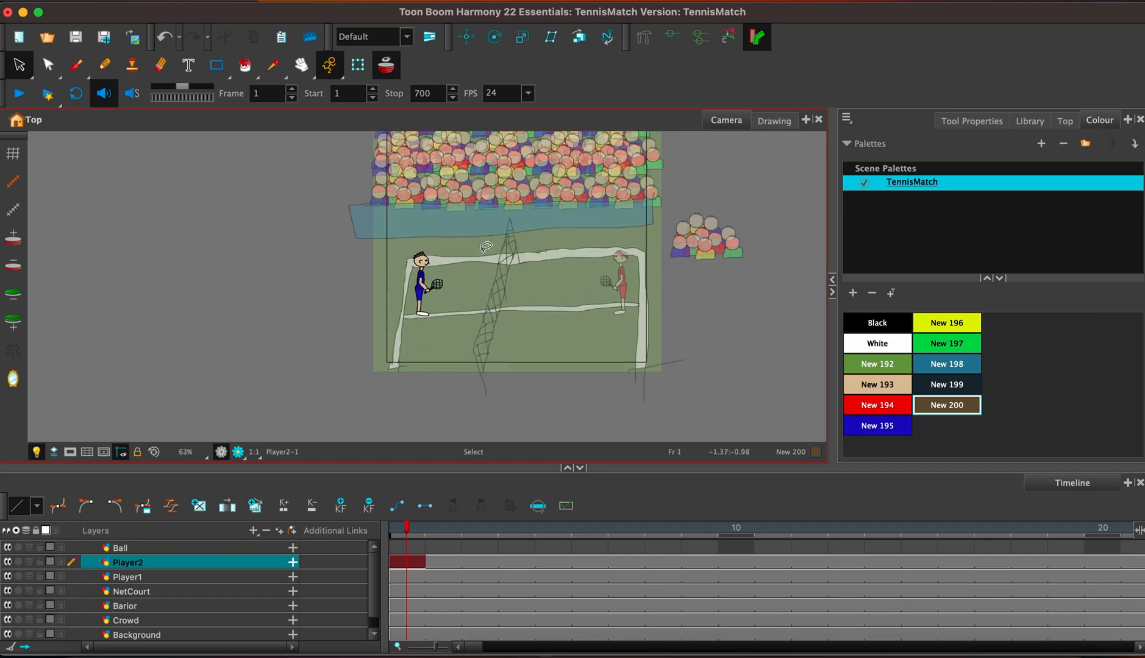
key("2")
key("2")
key("2")
key("2")
key("2")
key("2")
key("2")
key("space")
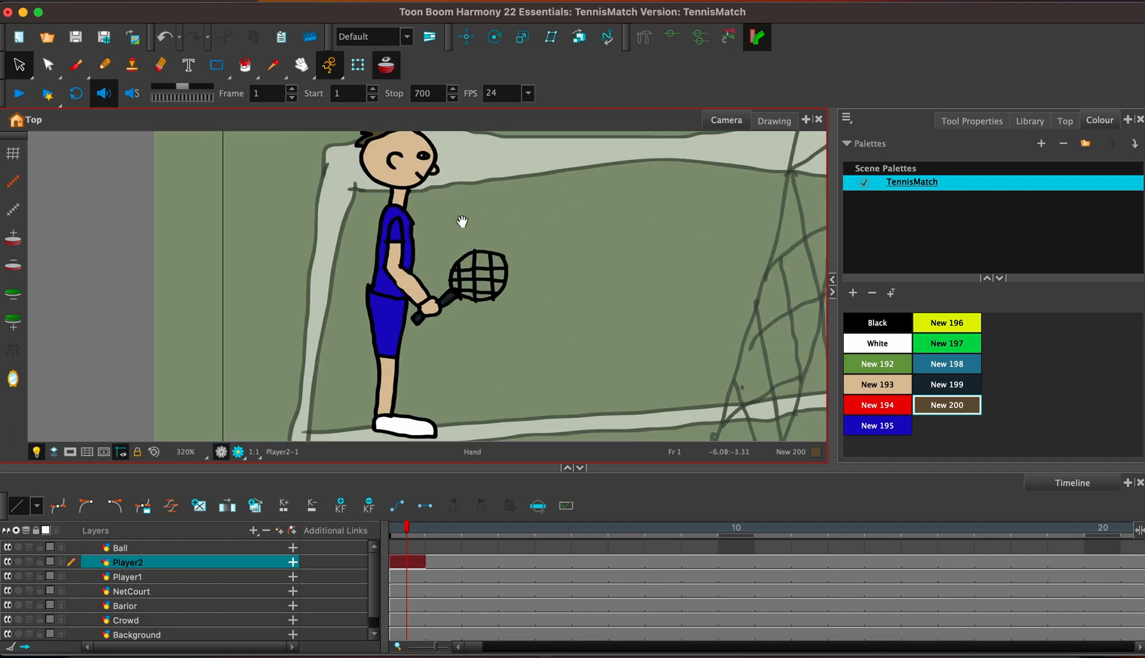
left_click_drag(448, 210, 563, 306)
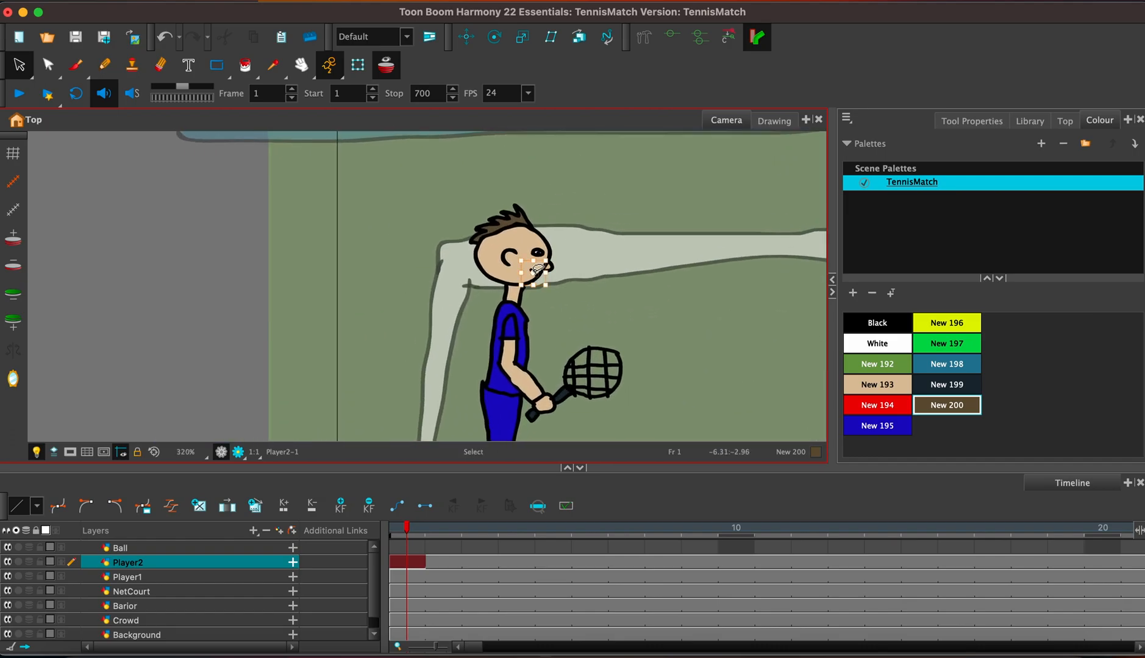
key("2")
key("2")
key("2")
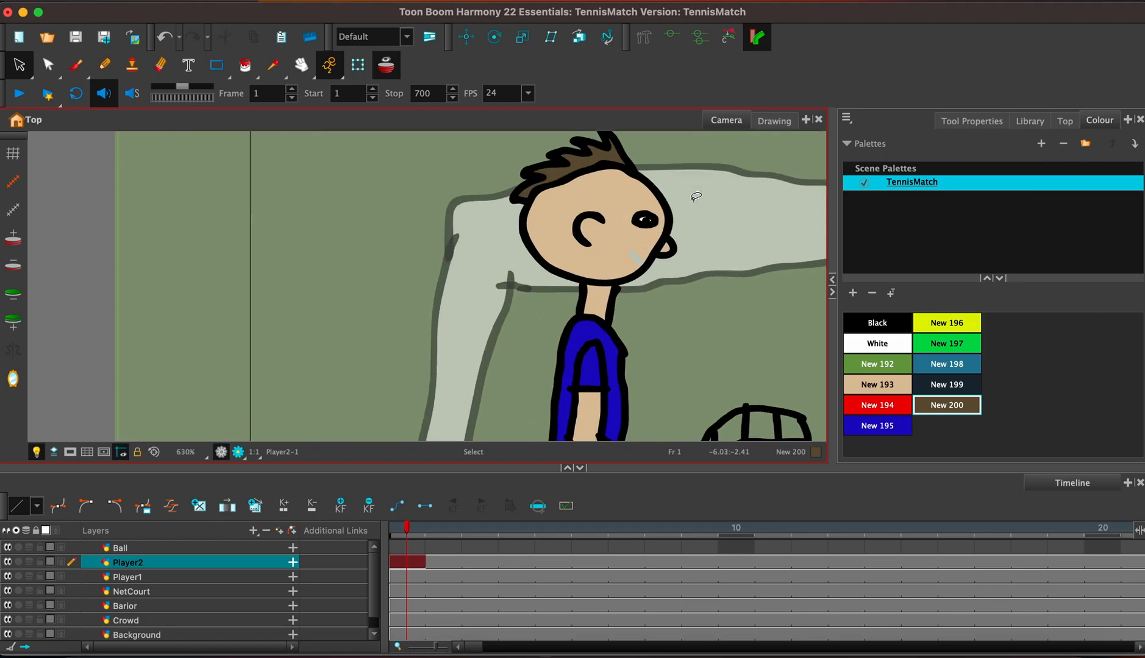
scroll(766, 238, "right", 5)
left_click(858, 389)
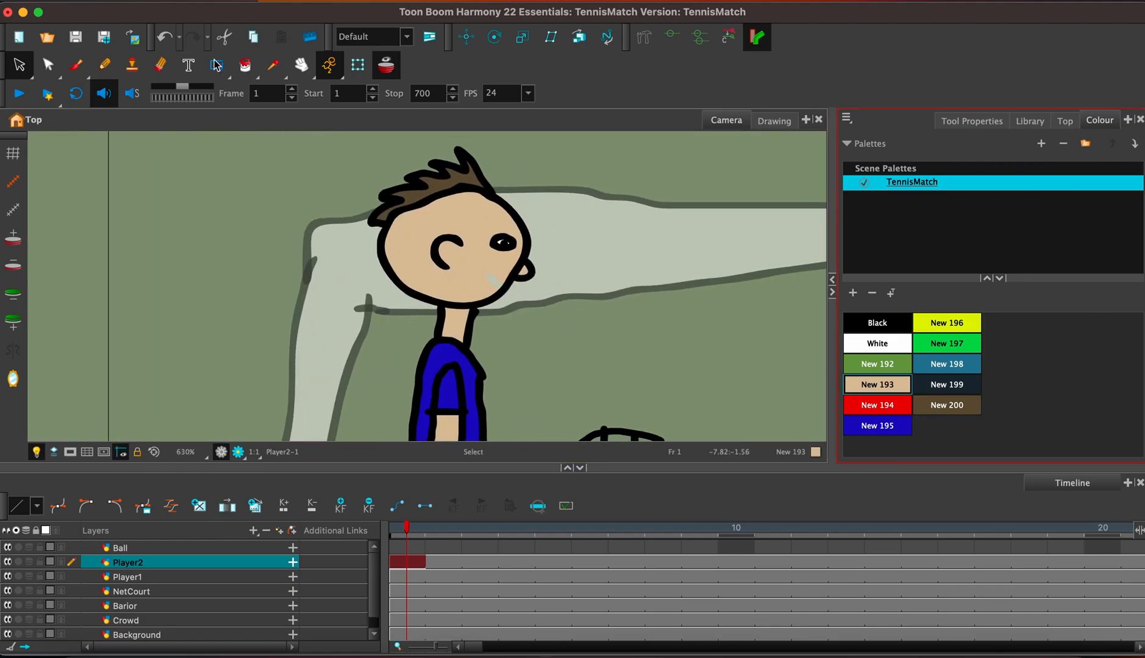
left_click(245, 66)
left_click(497, 282)
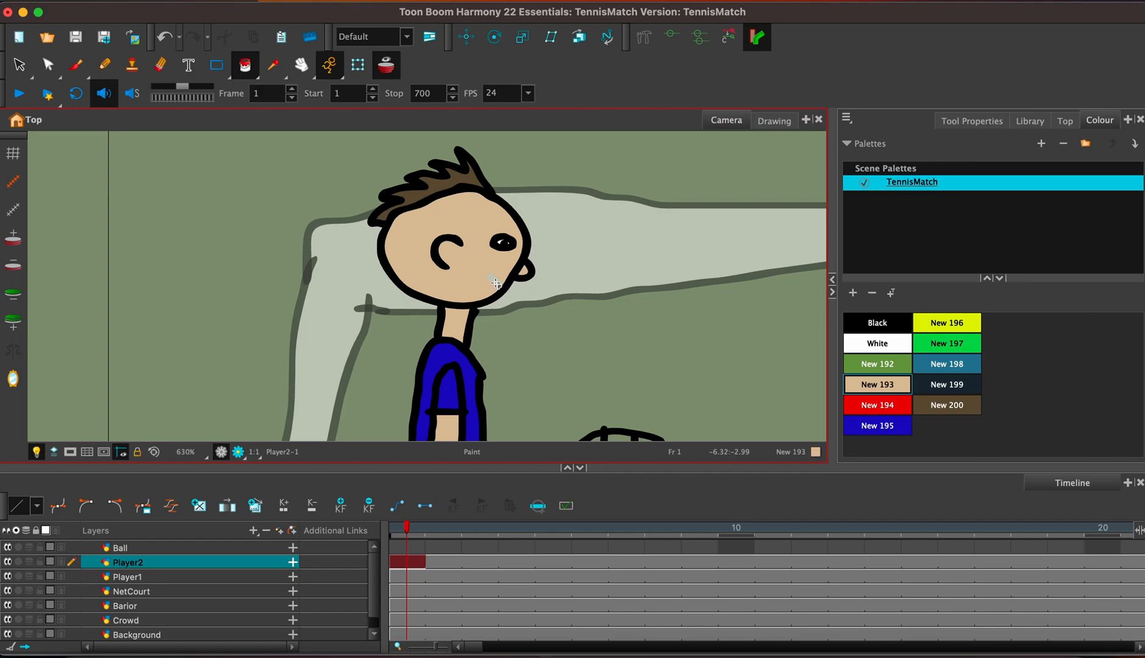
Draw a new Black mouth on Player2's face with the Brush.
left_click(878, 323)
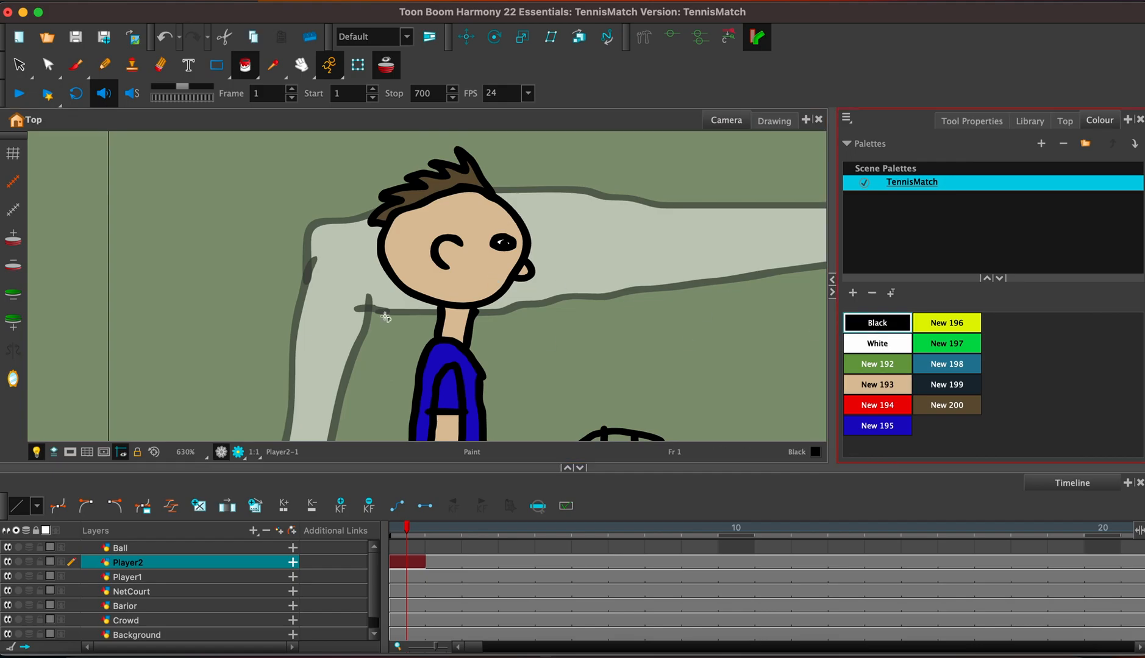
left_click(74, 67)
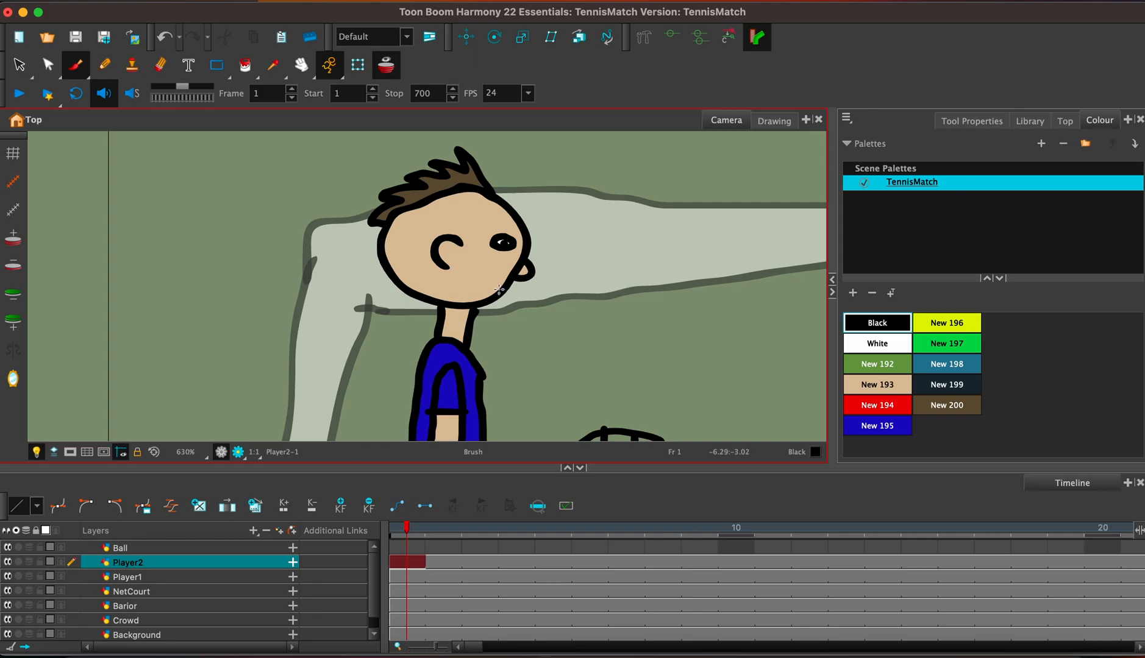
mouse_move(499, 290)
left_mouse_down()
mouse_move(478, 279)
mouse_move(473, 289)
left_mouse_up()
Delete the mouth line on Player1's face and fill the gap with skin colour New 193.
left_click(443, 577)
left_click_drag(470, 652, 447, 652)
key("space")
left_click_drag(692, 327, 18, 216)
key("space")
left_click_drag(564, 250, 12, 203)
key("space")
left_click_drag(683, 388, 175, 328)
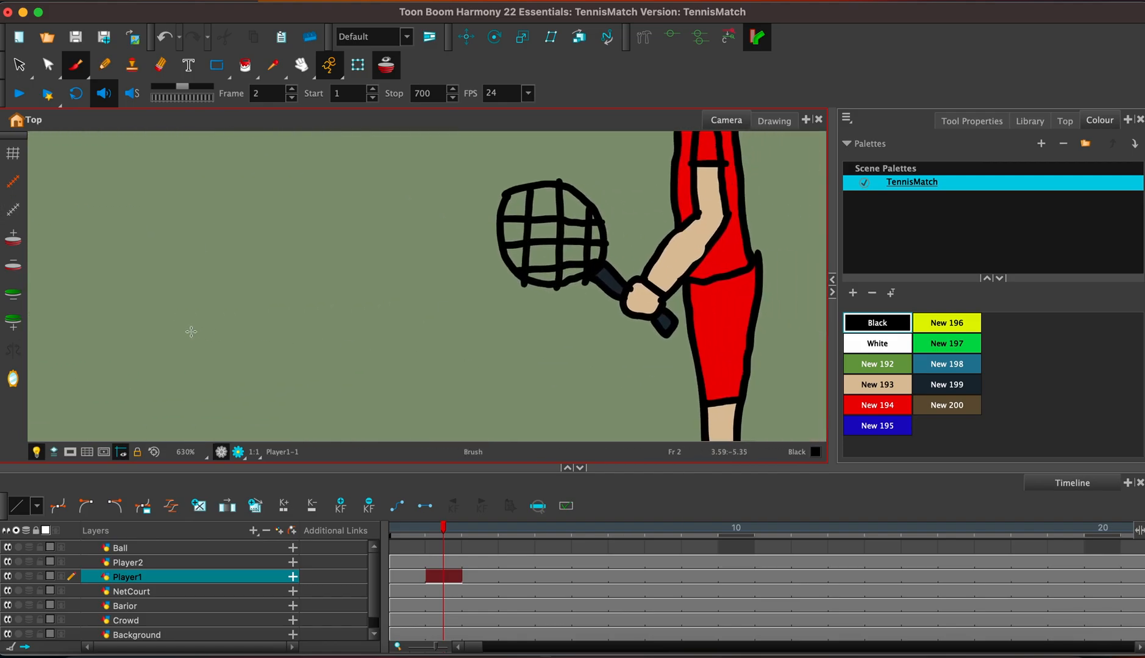
key("space")
left_click_drag(566, 280, 574, 404)
key("space")
left_click_drag(676, 189, 677, 297)
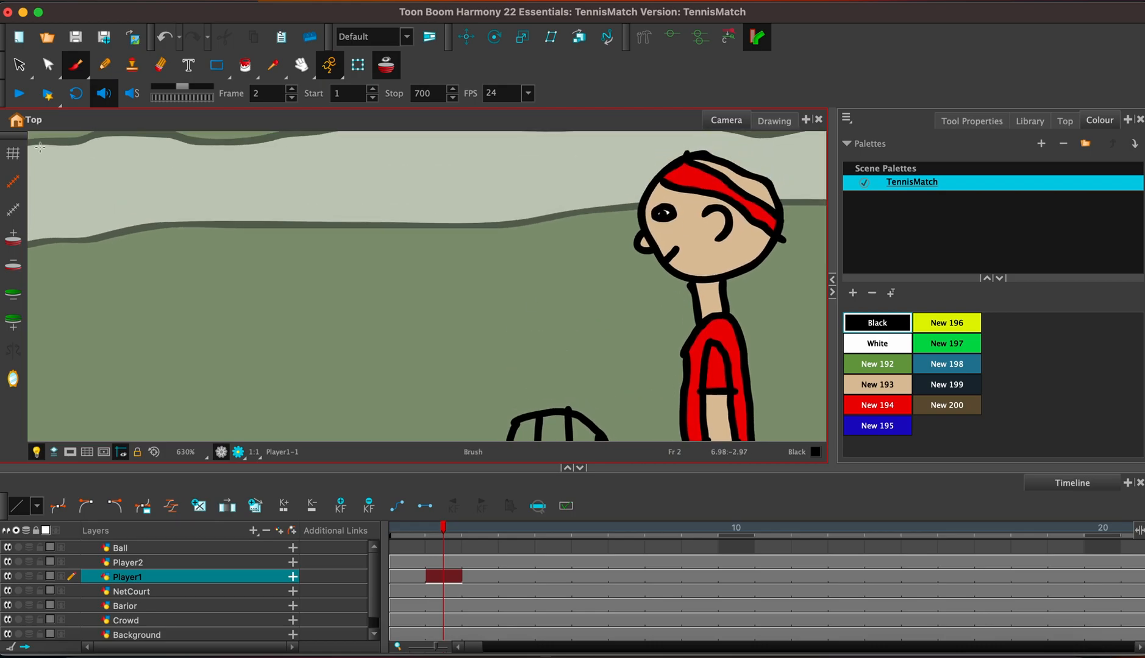
left_click(19, 64)
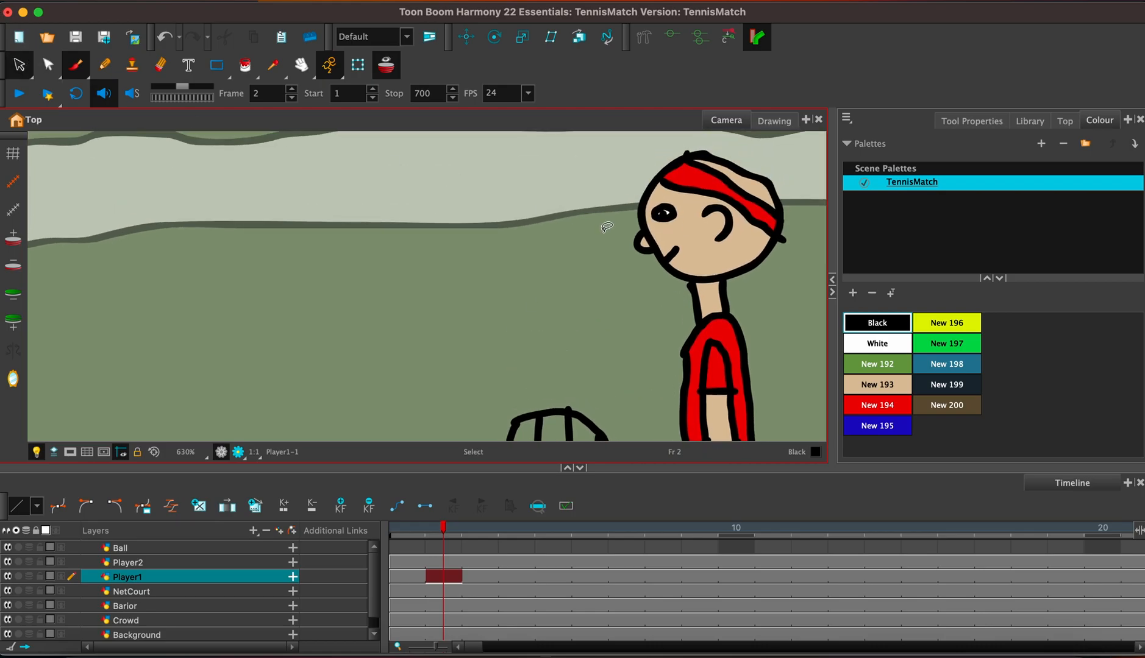
left_click(671, 252)
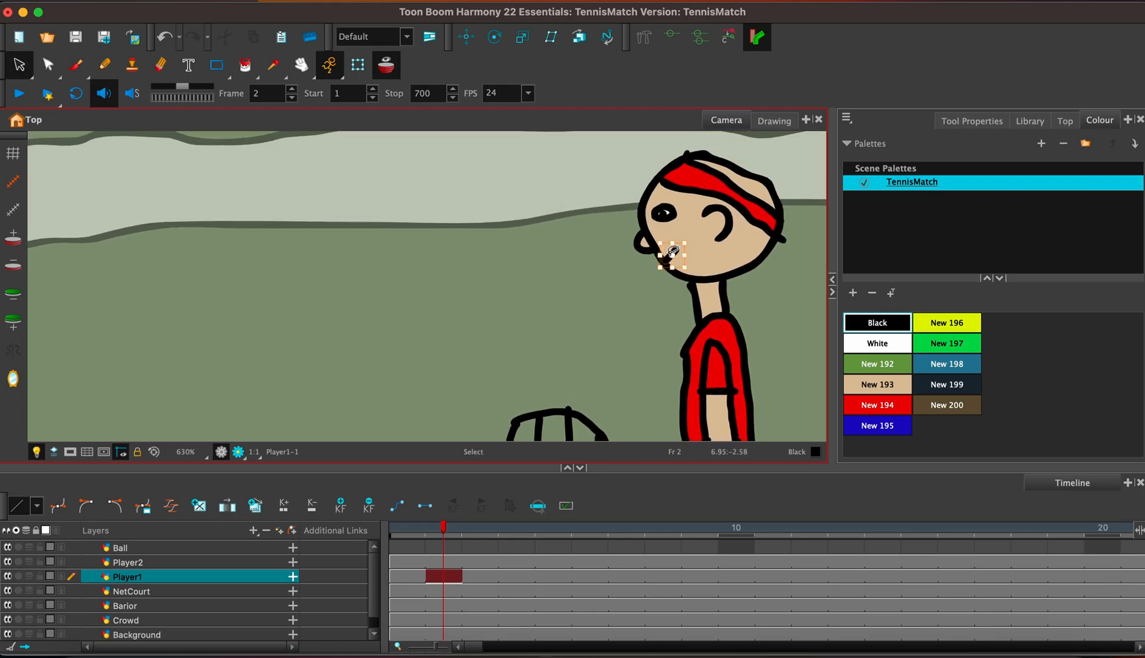
left_click(874, 384)
left_click(245, 65)
left_click(671, 255)
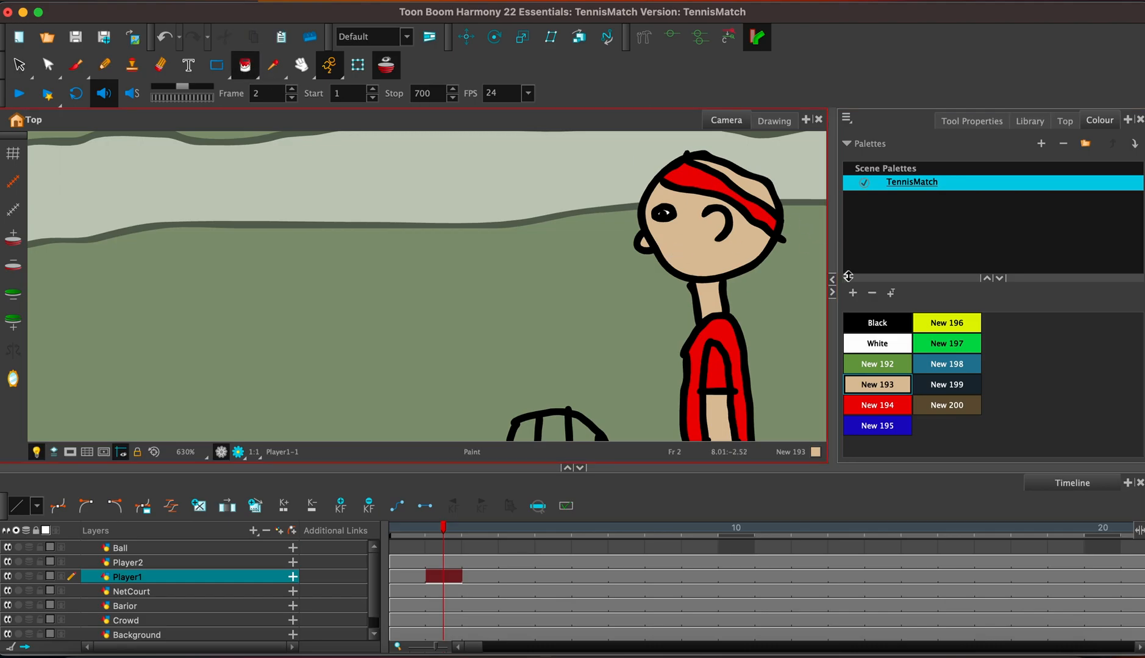
Draw a zigzag Black mouth on Player1's face with the Brush.
left_click(862, 321)
left_click(78, 64)
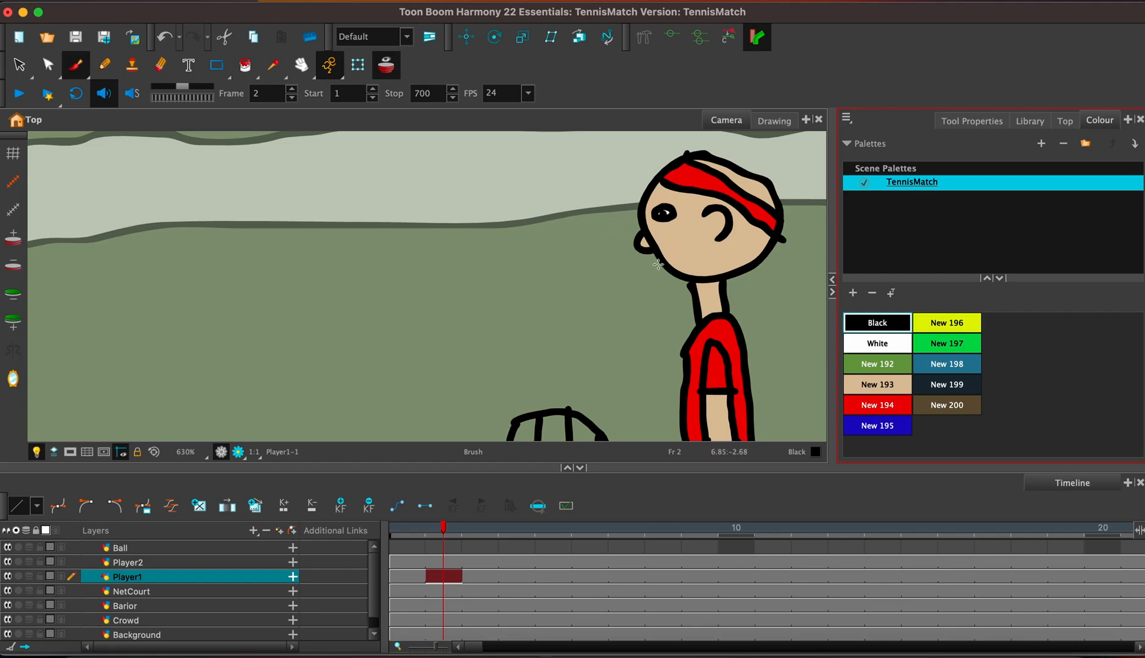
left_click_drag(663, 263, 687, 257)
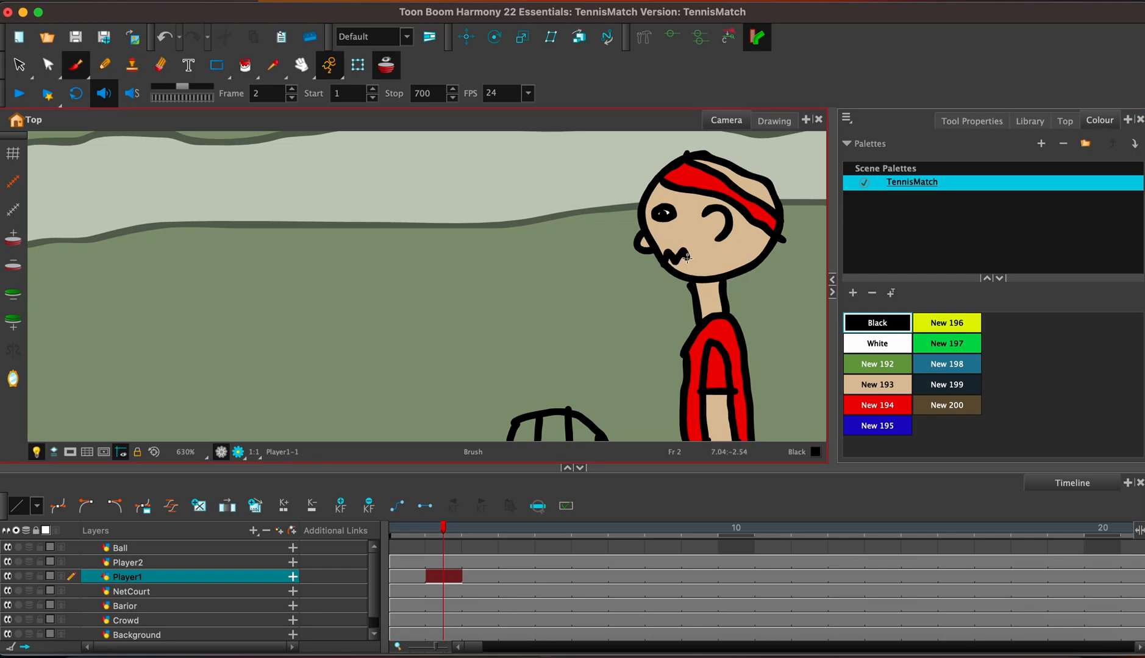
scroll(687, 257, "down", 10)
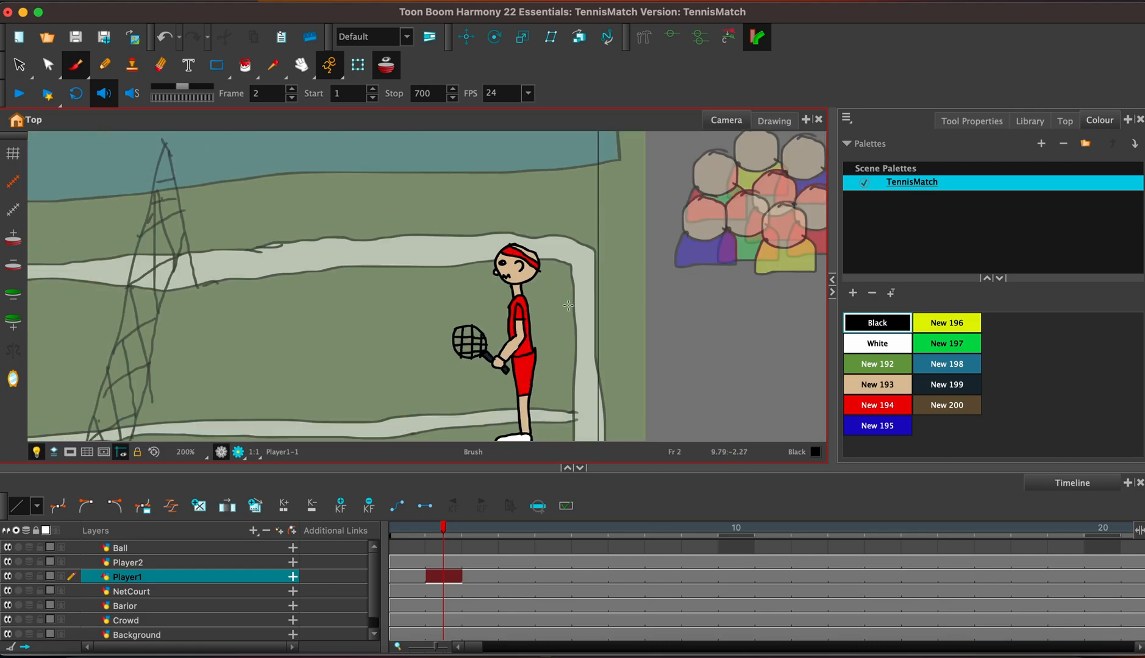
scroll(401, 302, "down", 3)
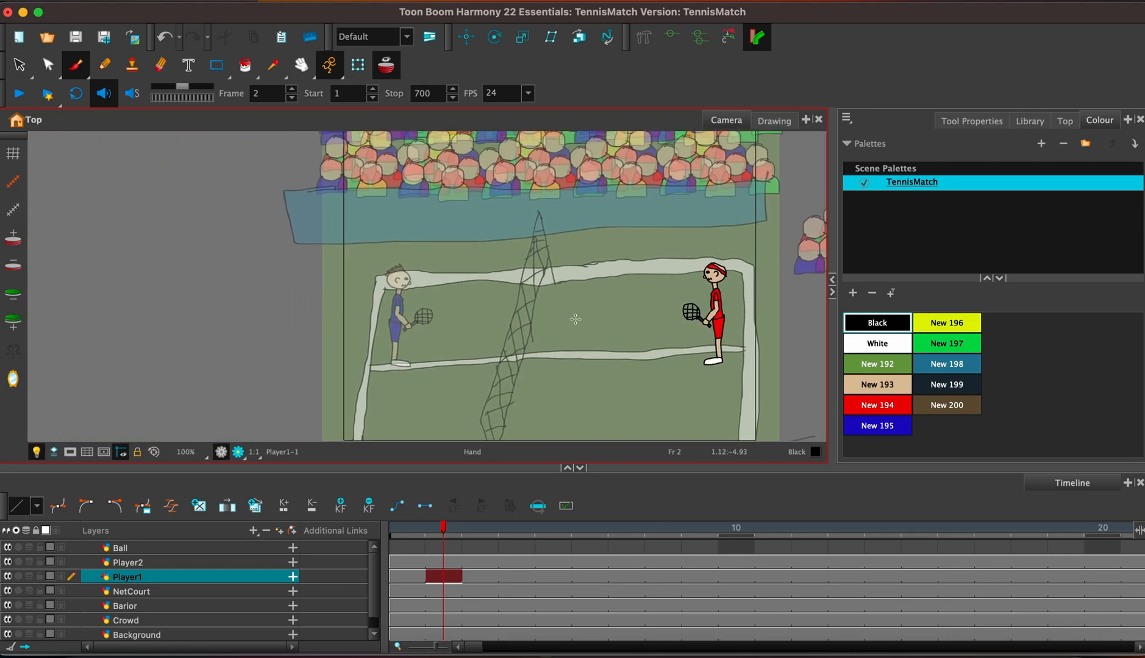
scroll(575, 316, "down", 2)
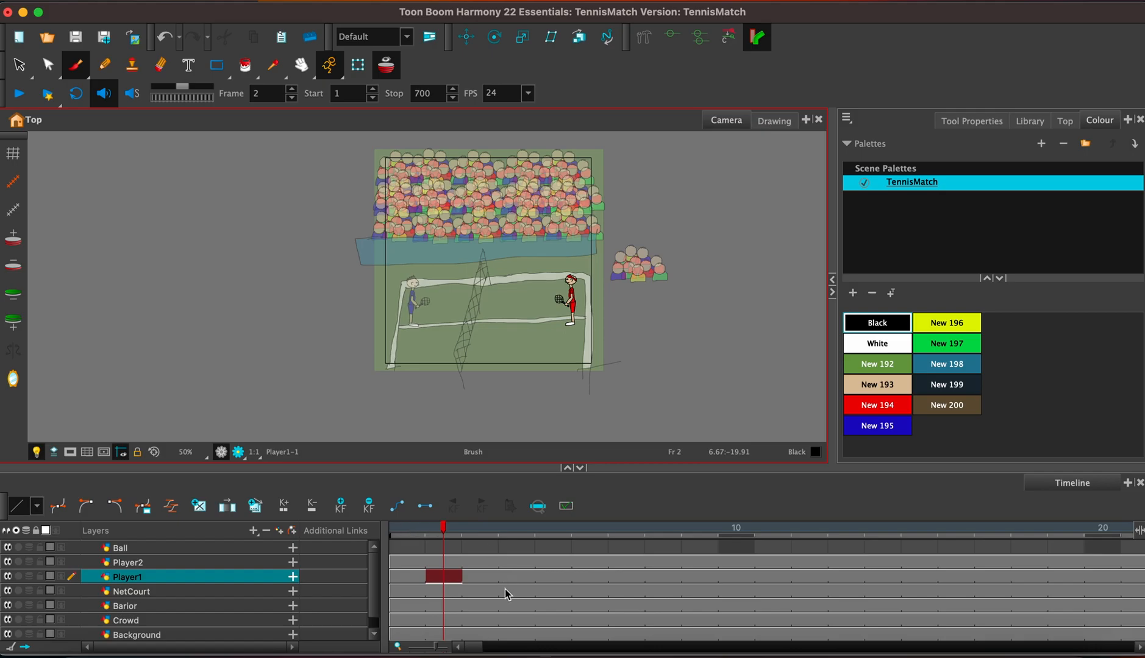
Delete the exposures of the Player1, NetCourt, Barior and Crowd layers from frame 26 to frame 290.
left_click_drag(372, 580, 376, 605)
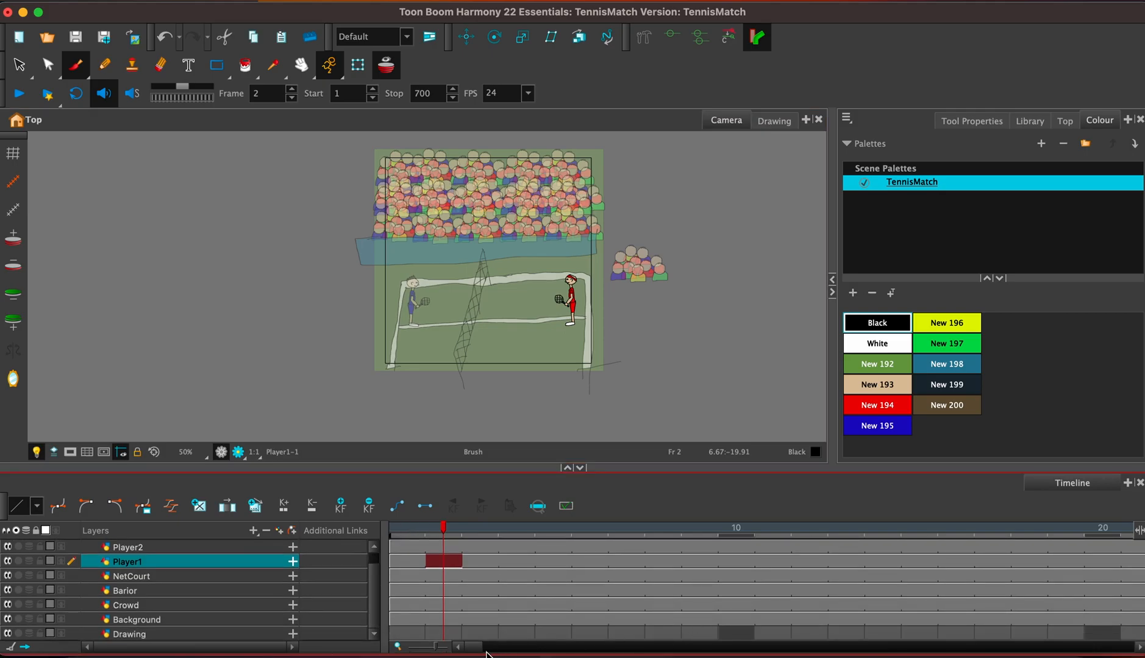
left_click_drag(488, 650, 497, 653)
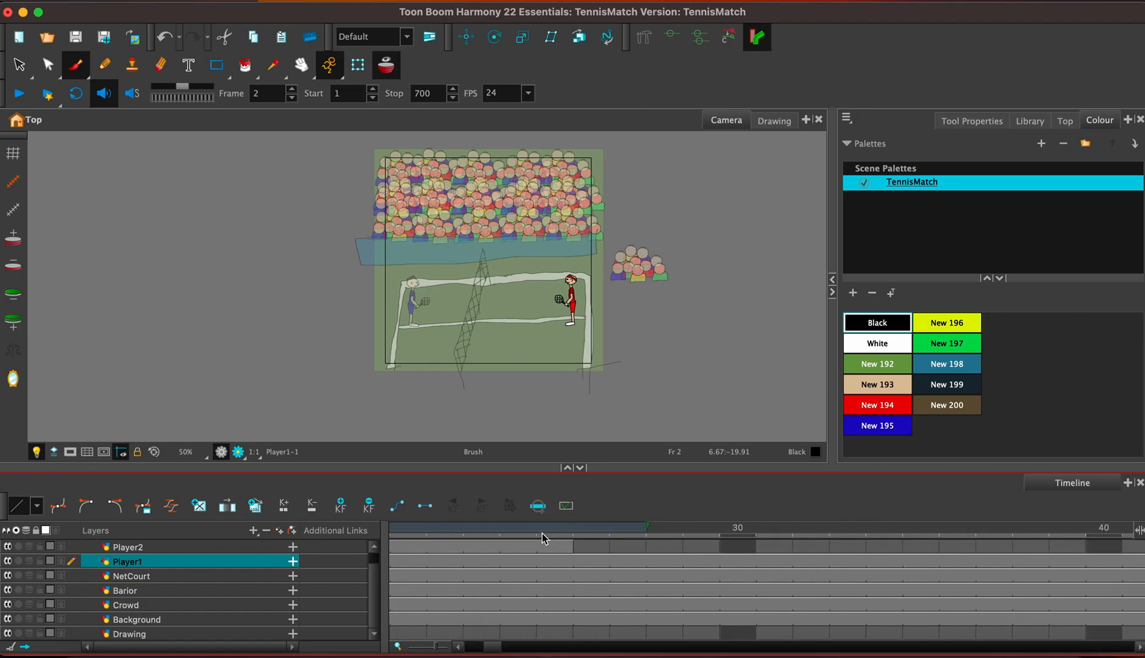
key("1")
key("1")
key("1")
key("1")
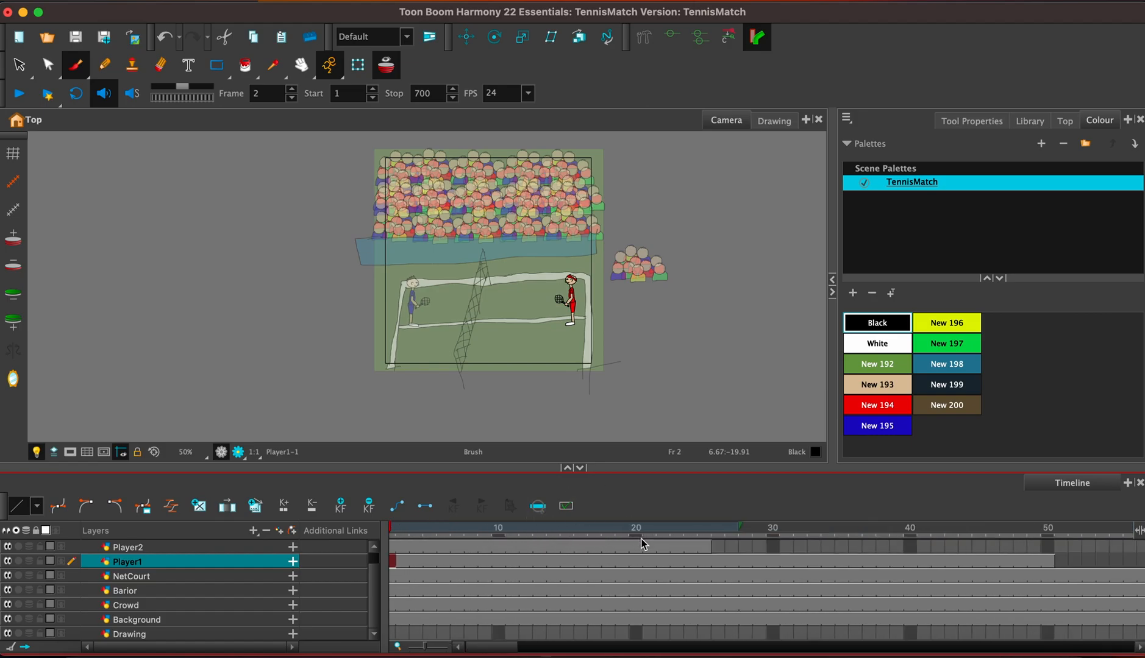
scroll(369, 590, "up", 1)
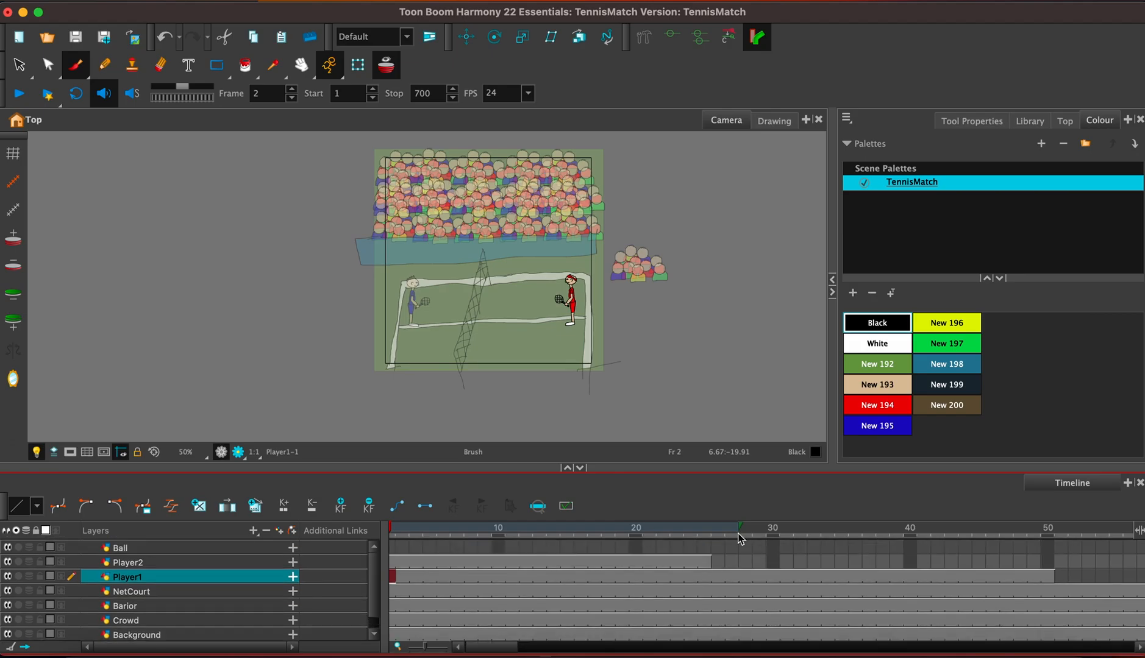
left_click(718, 578)
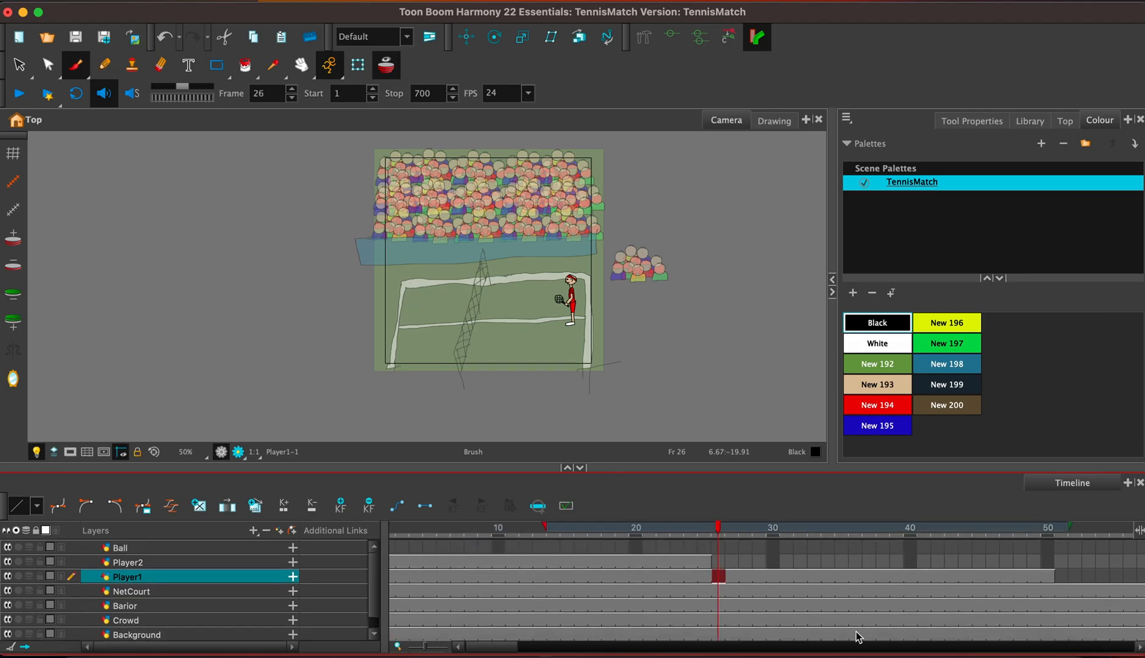
left_click_drag(506, 649, 757, 651)
left_click(776, 622, "shift")
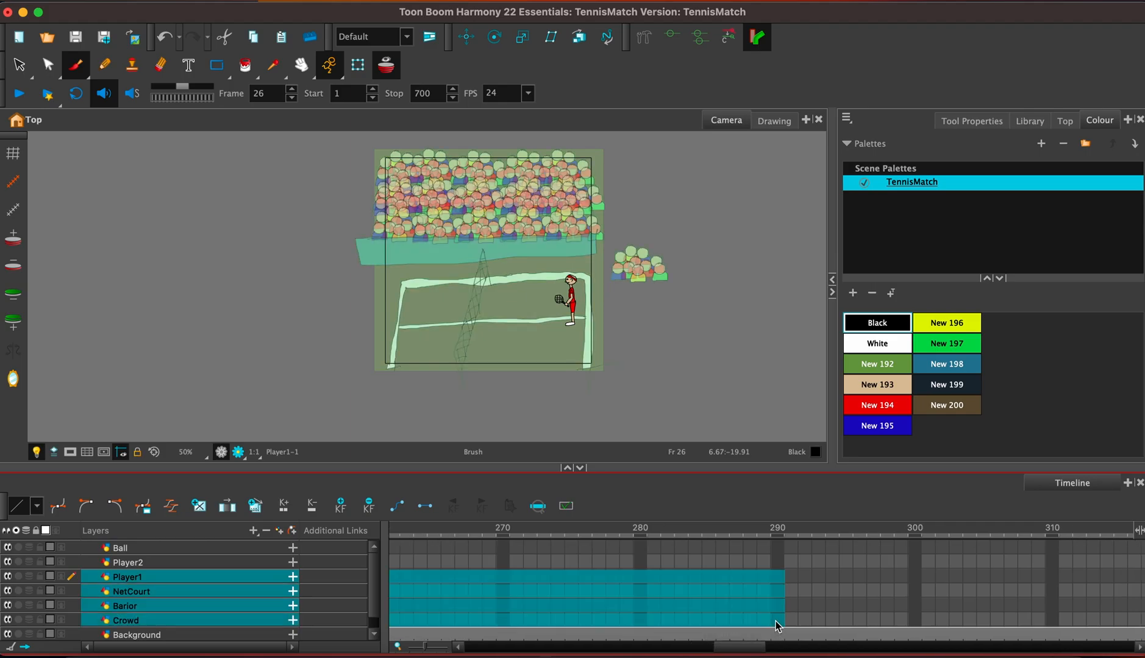
left_click_drag(754, 649, 487, 649)
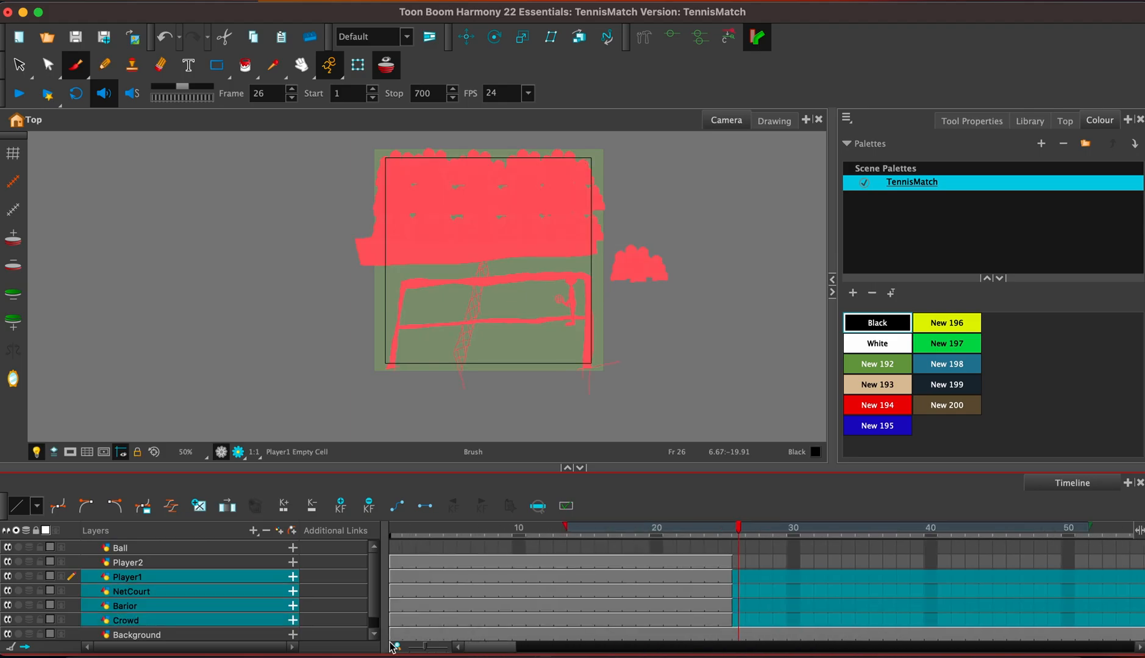
Check the trimmed layer exposures and play the animation from frame 1 twice.
left_click(403, 562)
left_click(602, 564)
left_click(641, 577)
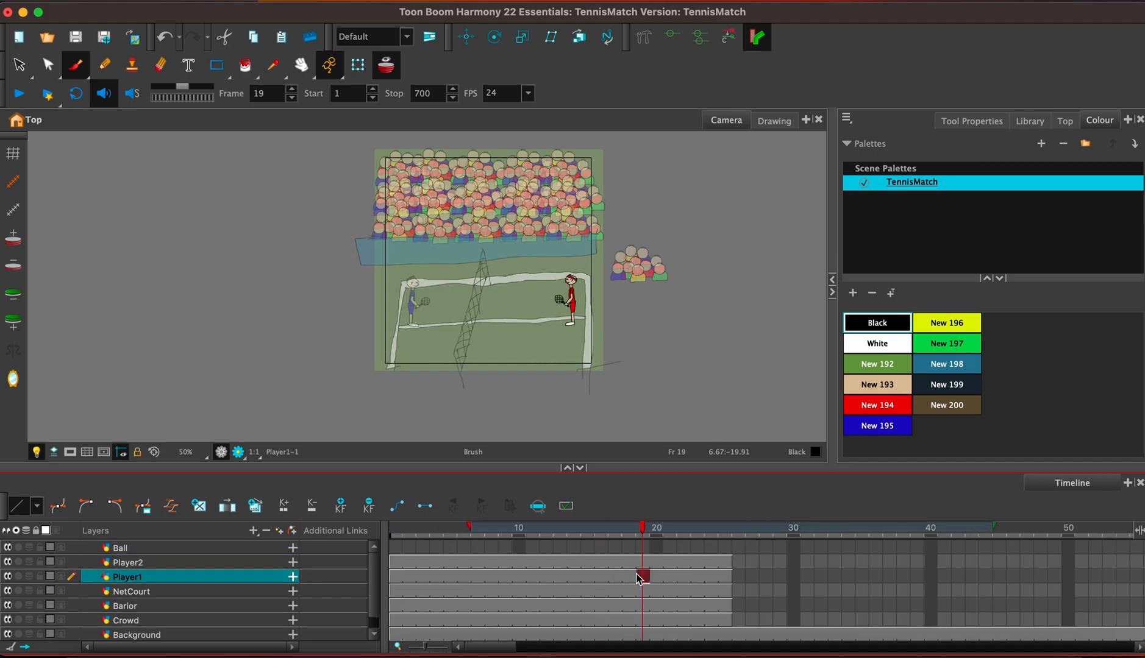
left_click(698, 590)
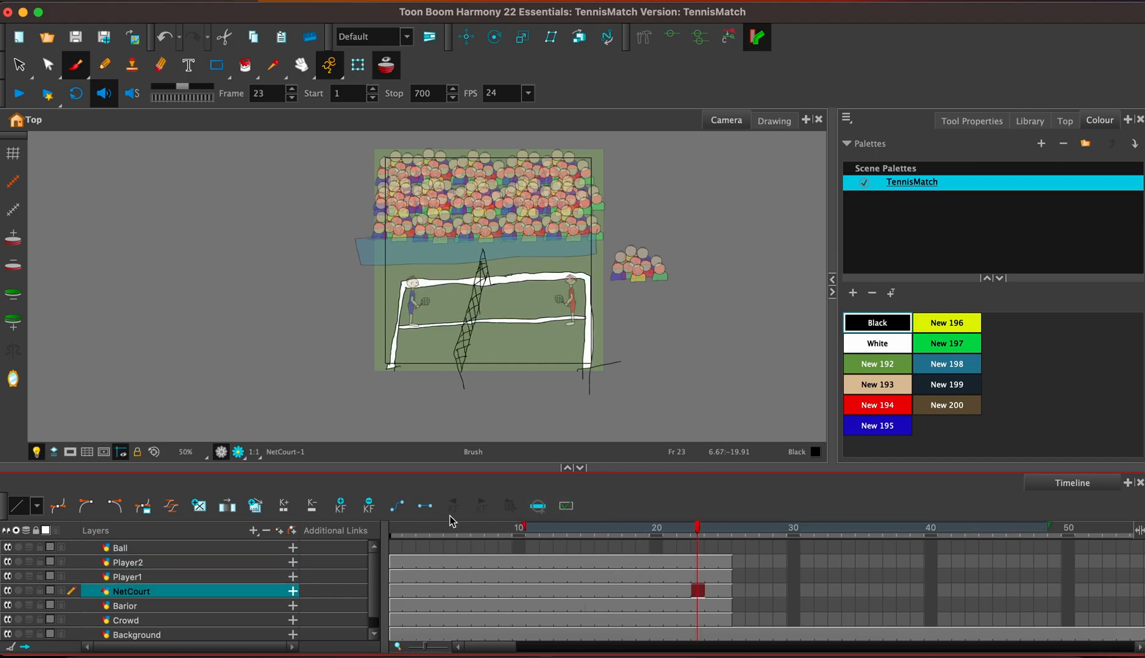
left_click(398, 528)
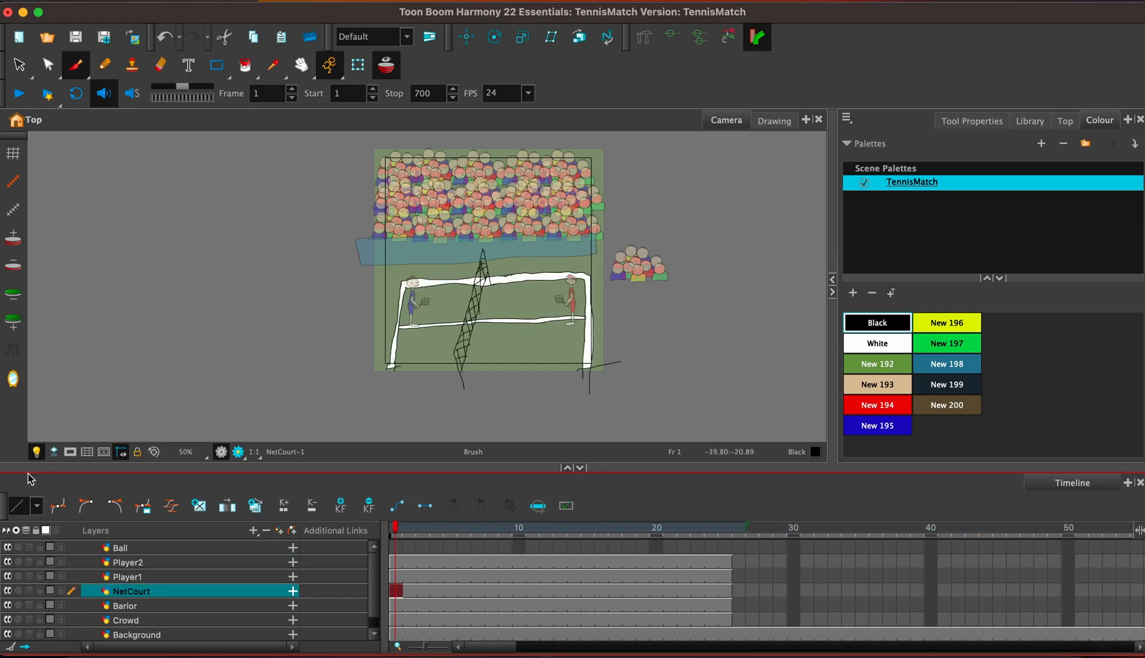
left_click(19, 94)
left_click(17, 96)
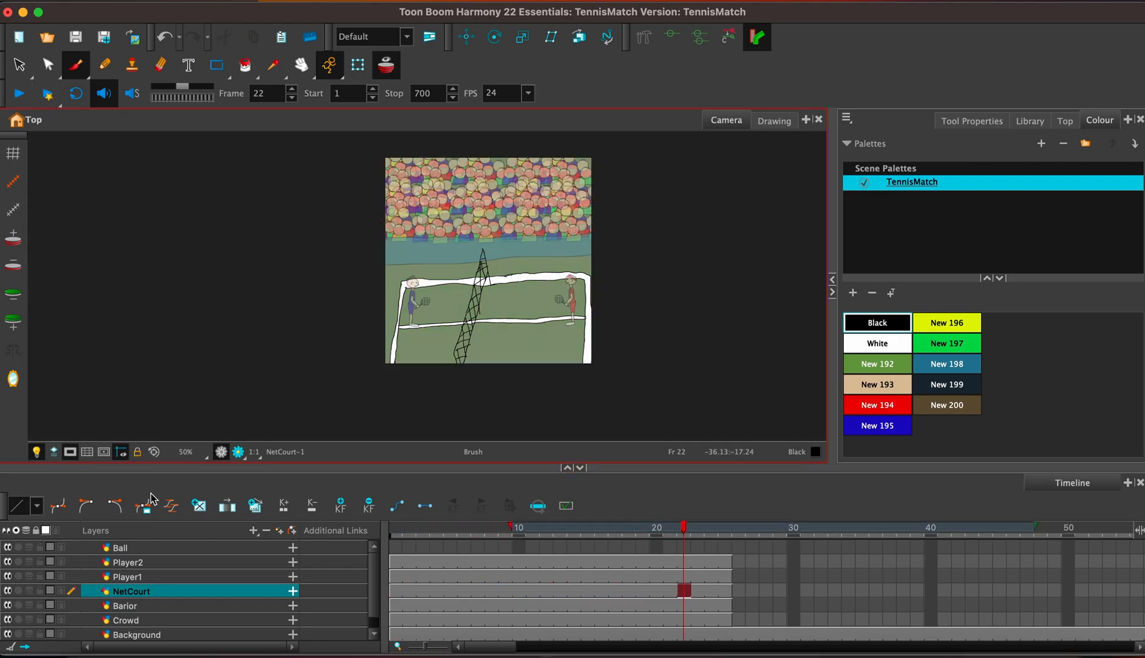
left_click(396, 529)
left_click(14, 95)
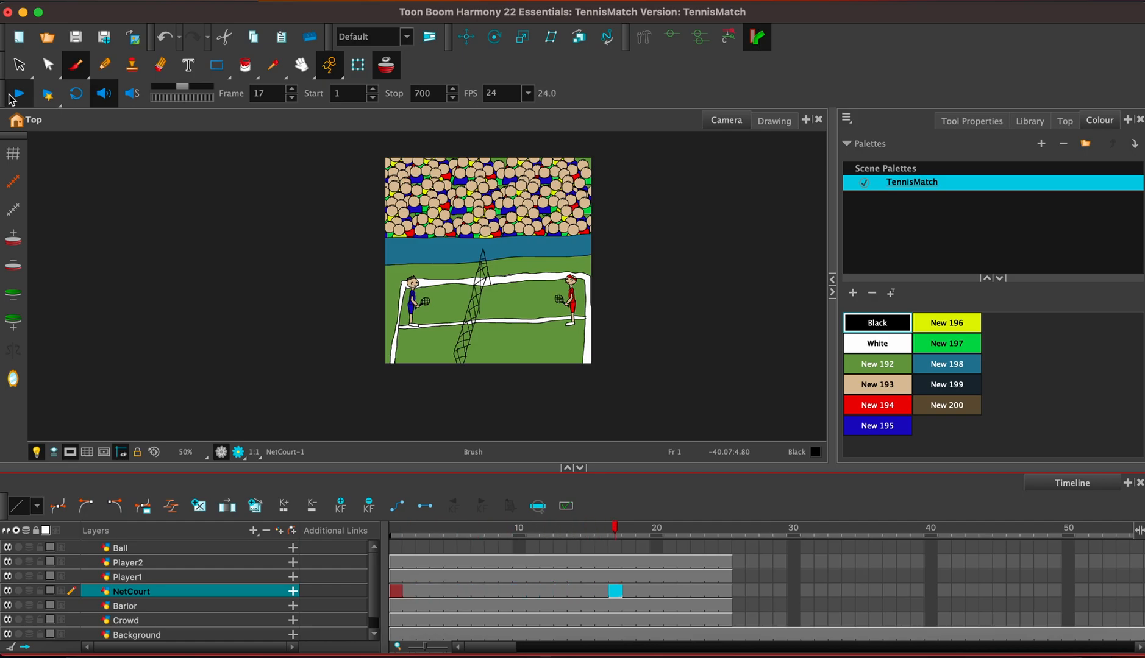
left_click(18, 95)
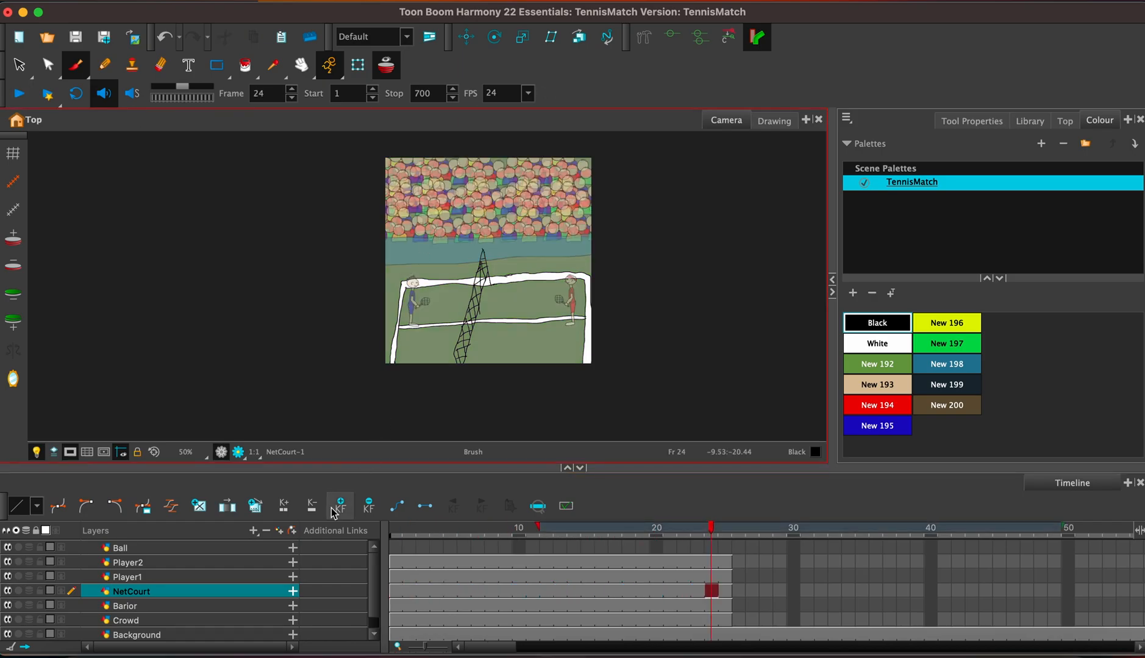
left_click(71, 454)
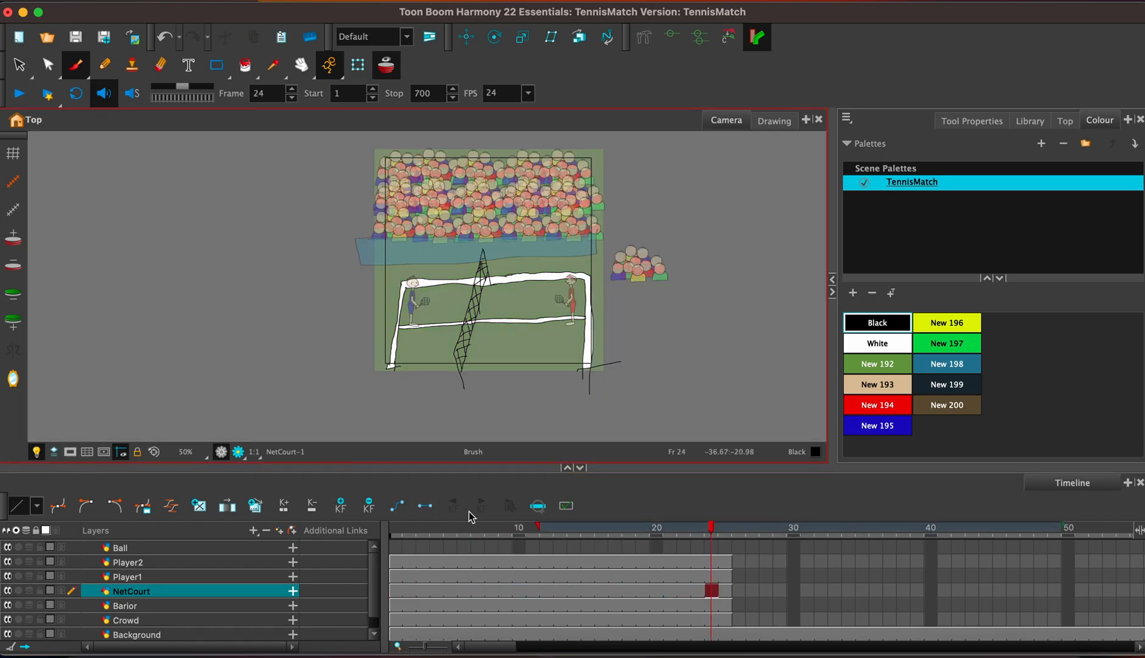
Copy Player1's head and torso from frame 25 and paste them into the Player1 layer at frame 26.
left_click(739, 577)
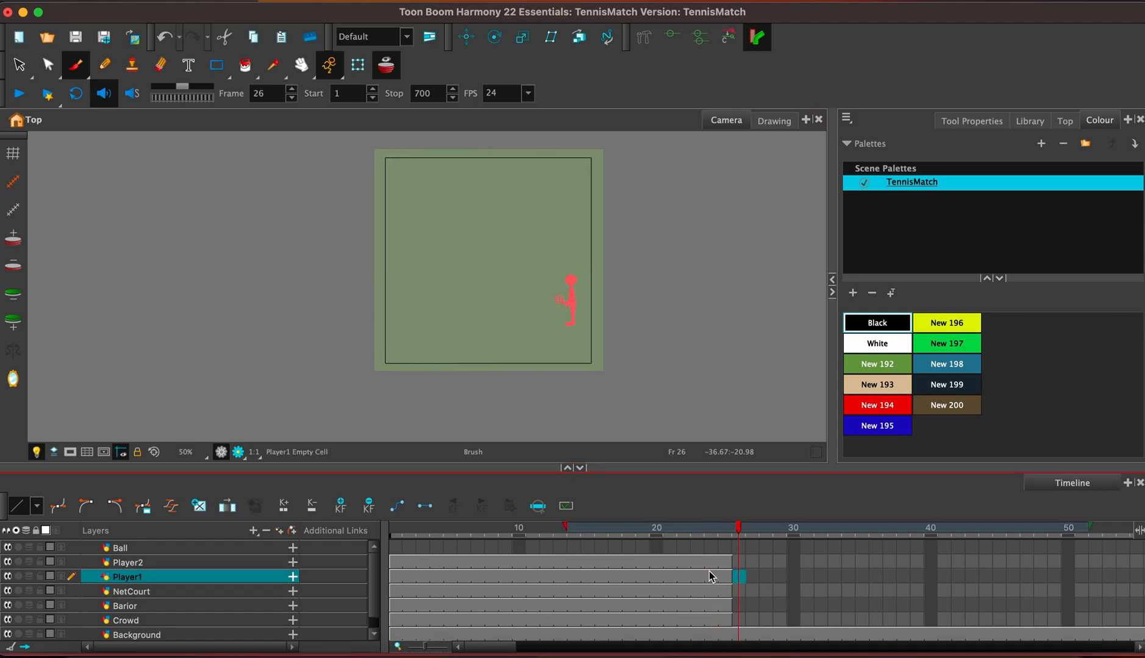
left_click(725, 576)
key("1")
key("2")
key("2")
key("2")
key("2")
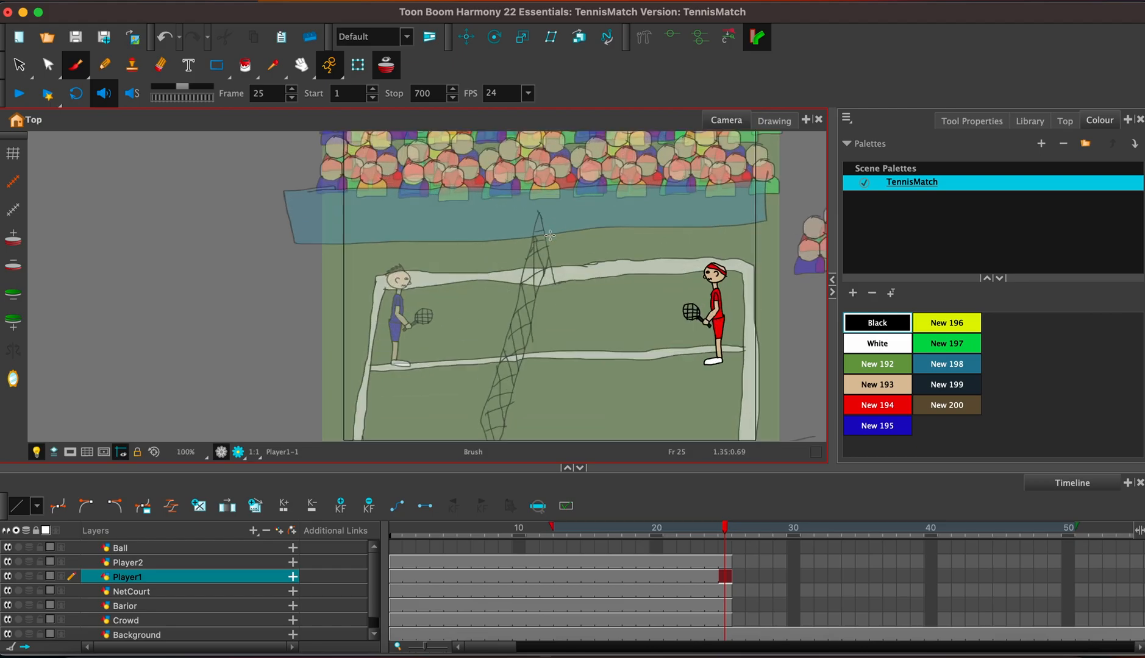
key("2")
key("2")
key("2")
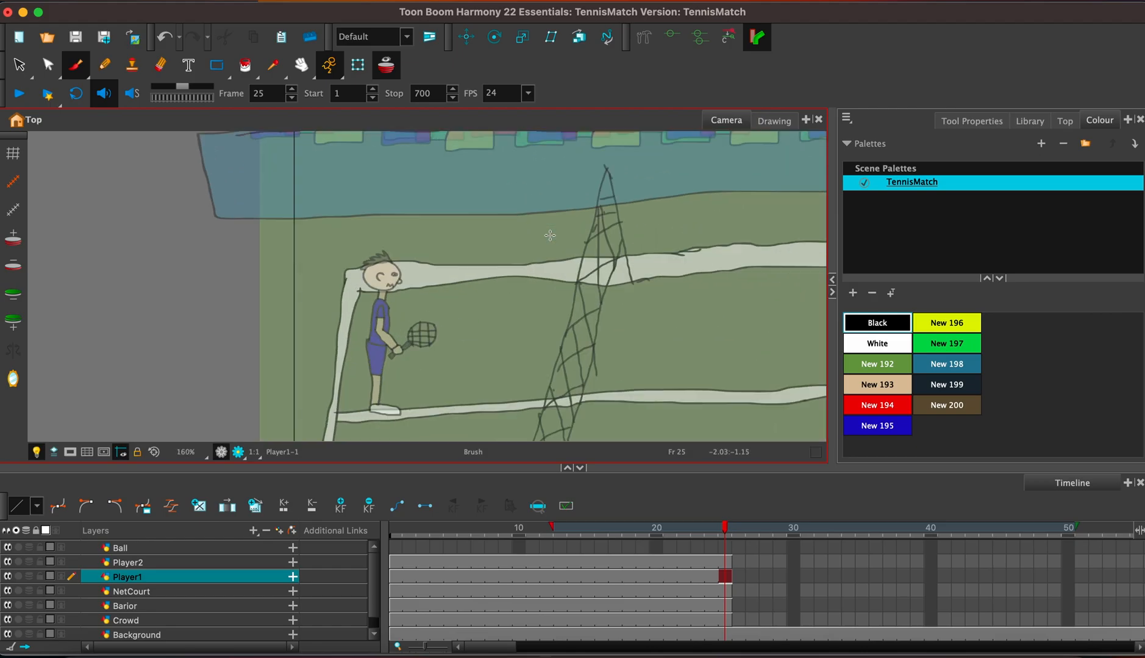
key("space")
left_click_drag(641, 261, 112, 277)
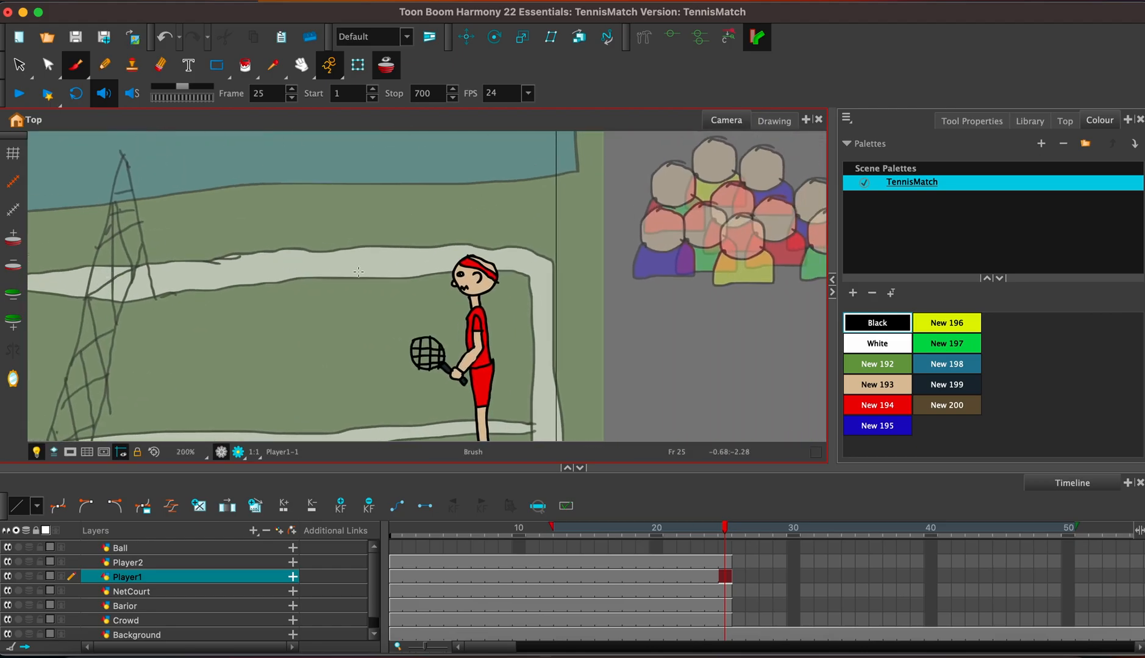
key("alt+s")
mouse_move(440, 327)
left_mouse_down()
mouse_move(532, 339)
mouse_move(494, 232)
mouse_move(410, 284)
mouse_move(485, 328)
left_mouse_up()
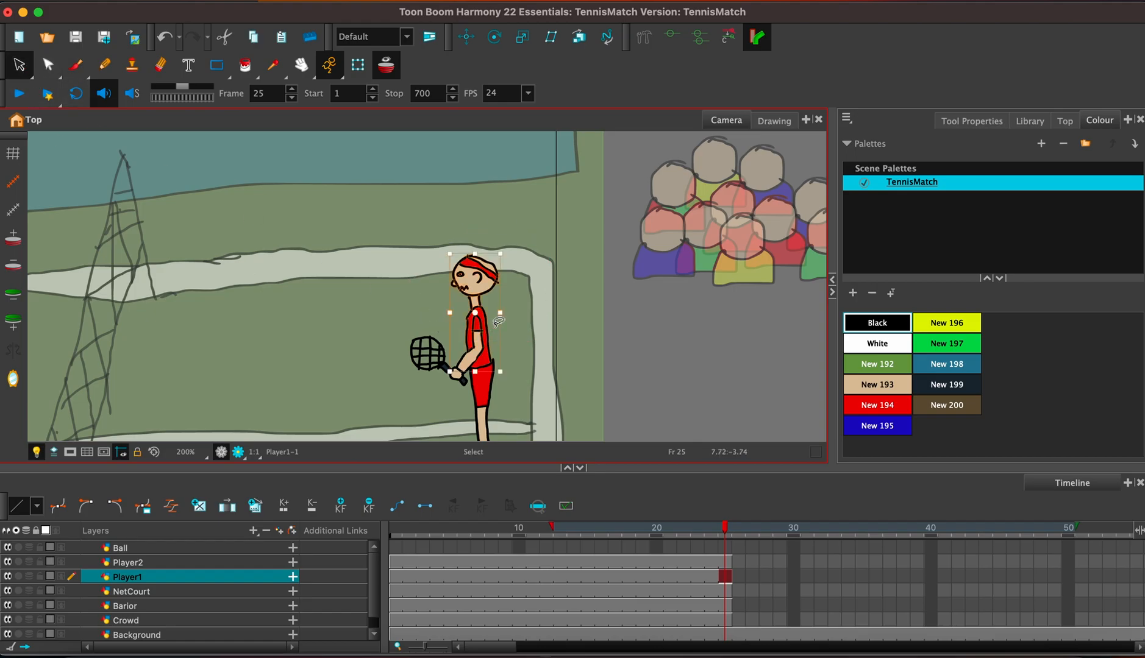
left_click(740, 576)
key("ctrl+v")
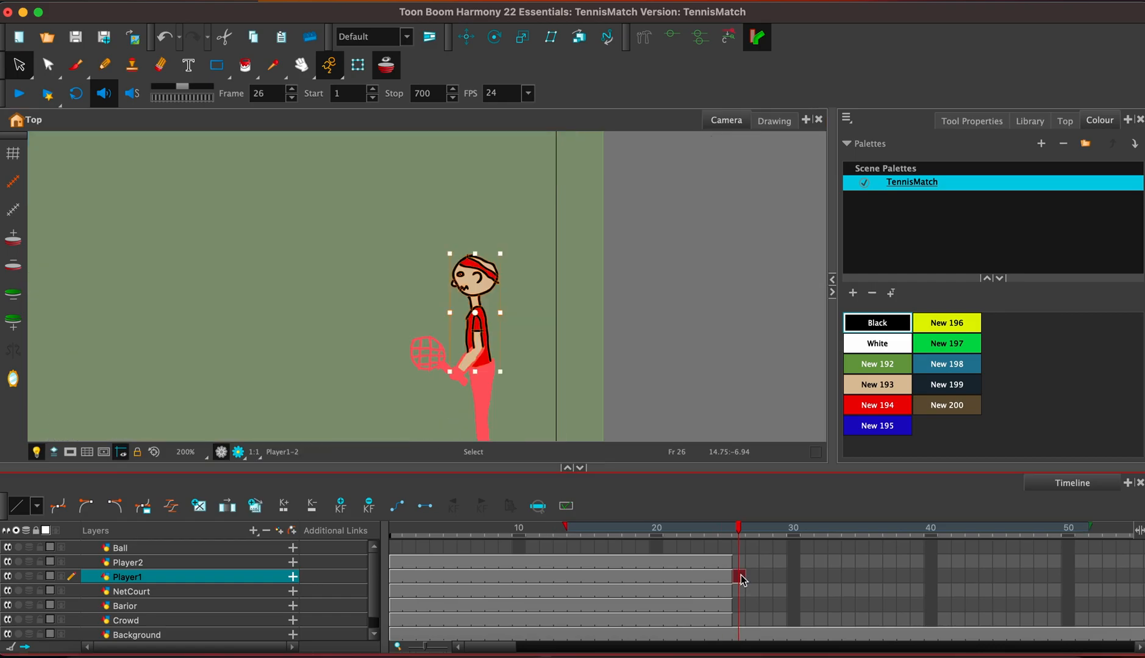
Enlarge the pasted head and torso at frame 26 and reposition them near the middle of the camera frame.
scroll(741, 575, "down", 2)
left_click(651, 327)
key("1")
key("1")
key("1")
key("1")
key("1")
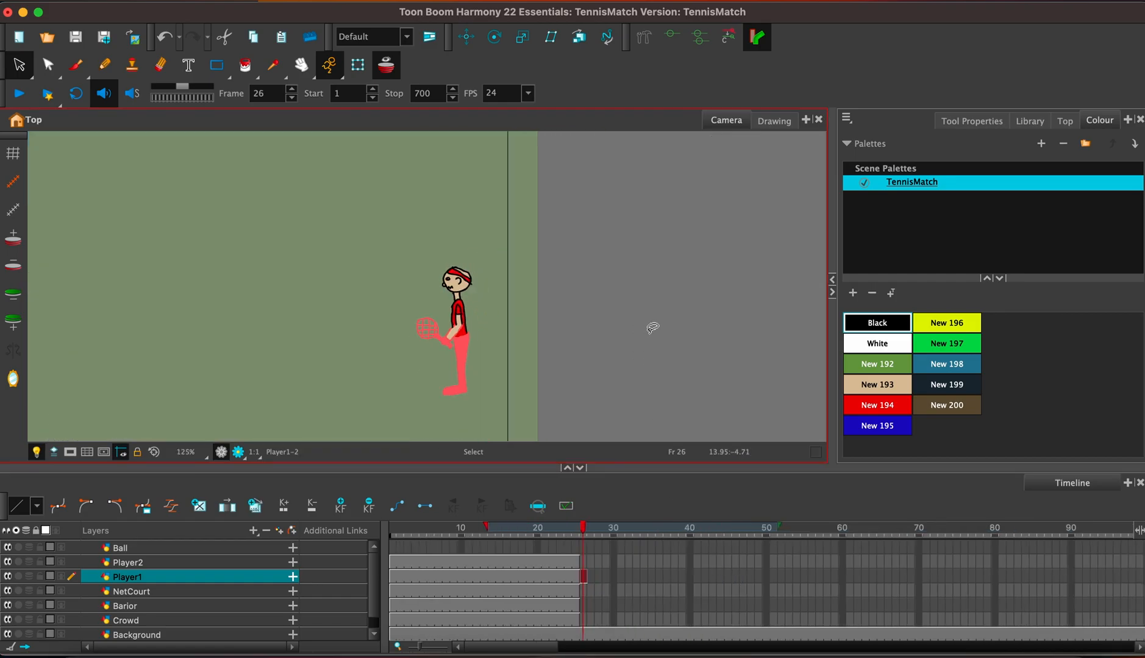
left_click_drag(451, 330, 728, 386)
mouse_move(644, 359)
left_mouse_down()
mouse_move(578, 292)
mouse_move(581, 303)
left_mouse_up()
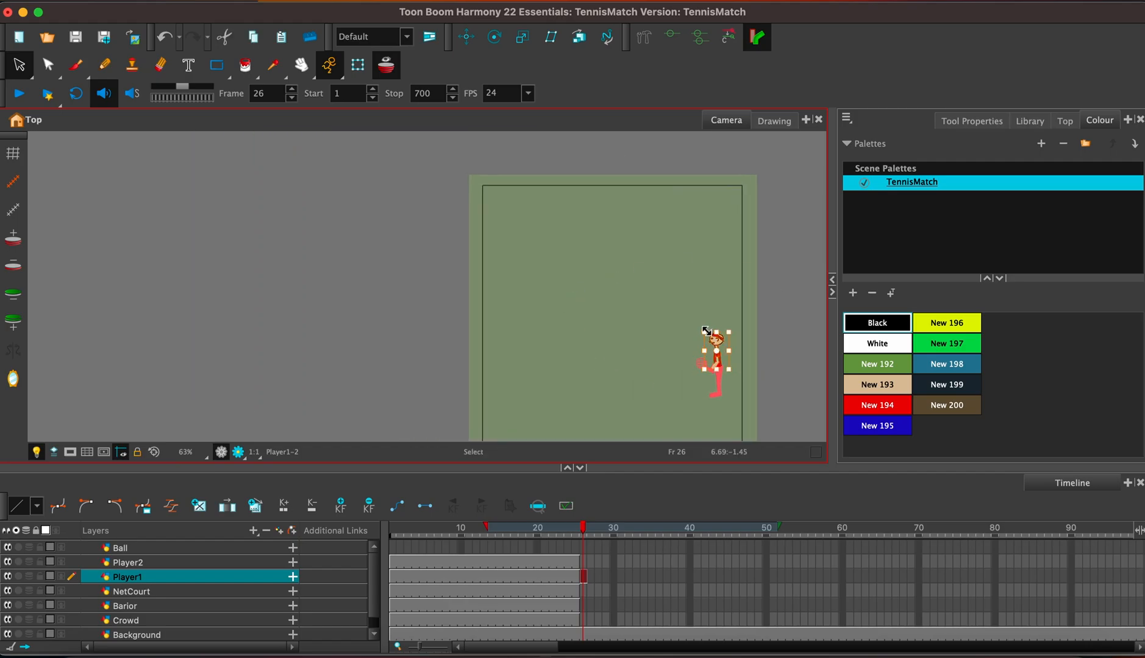
left_click_drag(705, 329, 450, 180)
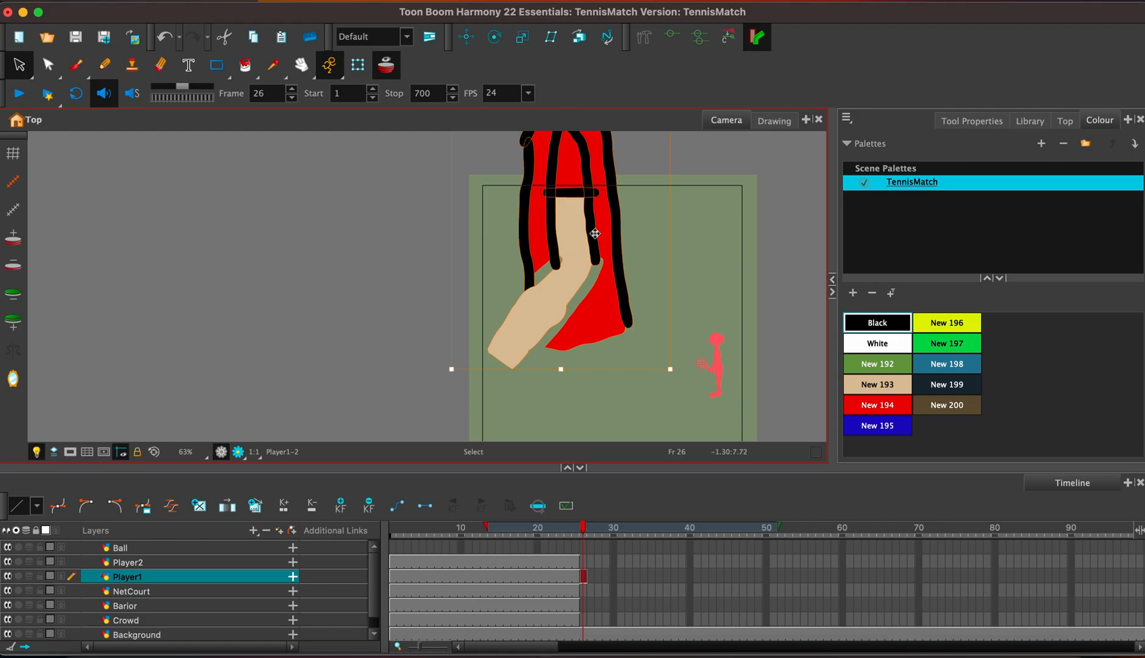
key("ctrl+z")
left_click_drag(701, 327, 603, 258)
left_click_drag(659, 225, 630, 327)
key("space")
left_click_drag(702, 340, 692, 273)
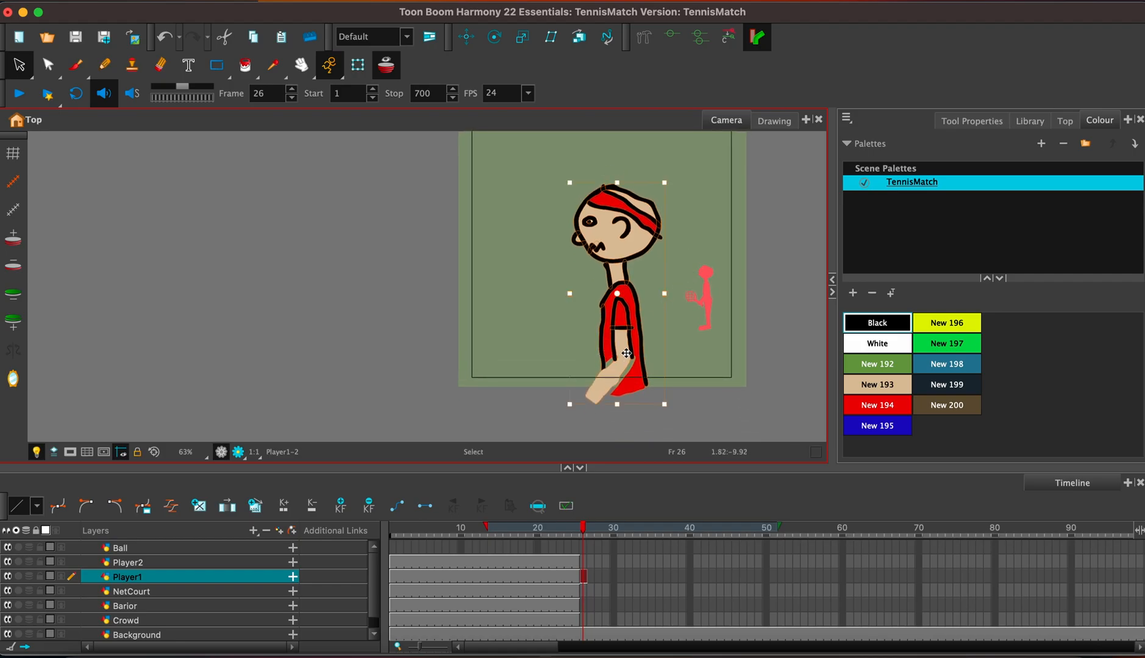
Delete the enlarged head and torso from Player1's drawing at frame 26.
left_click(711, 345)
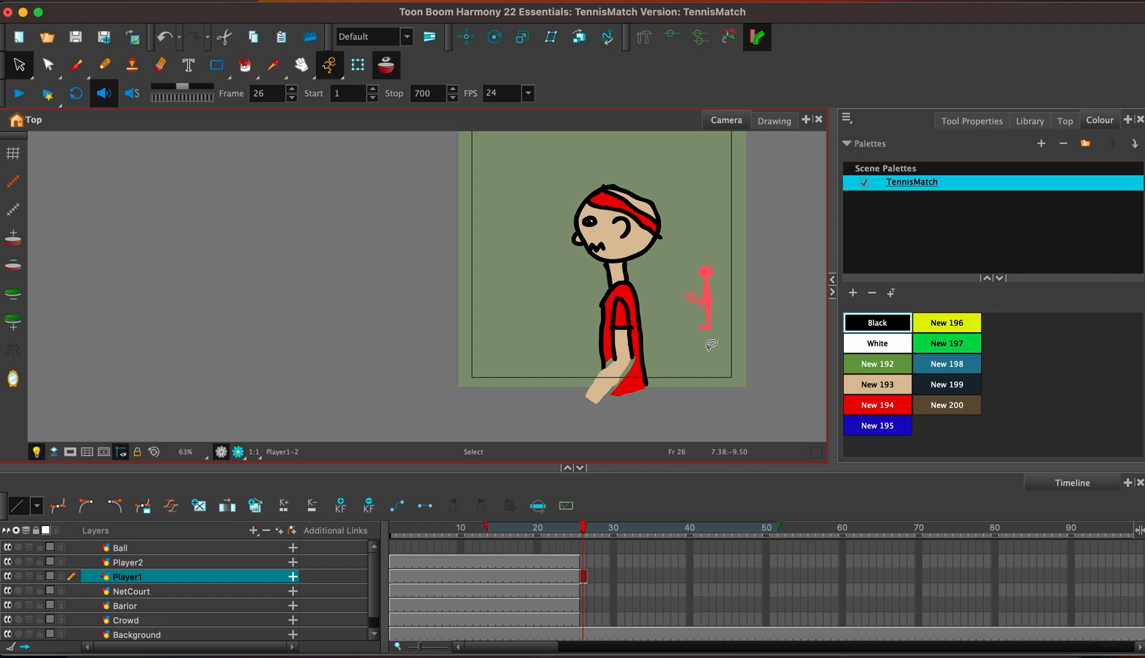
mouse_move(711, 345)
left_mouse_down()
mouse_move(643, 409)
mouse_move(707, 140)
mouse_move(720, 384)
left_mouse_up()
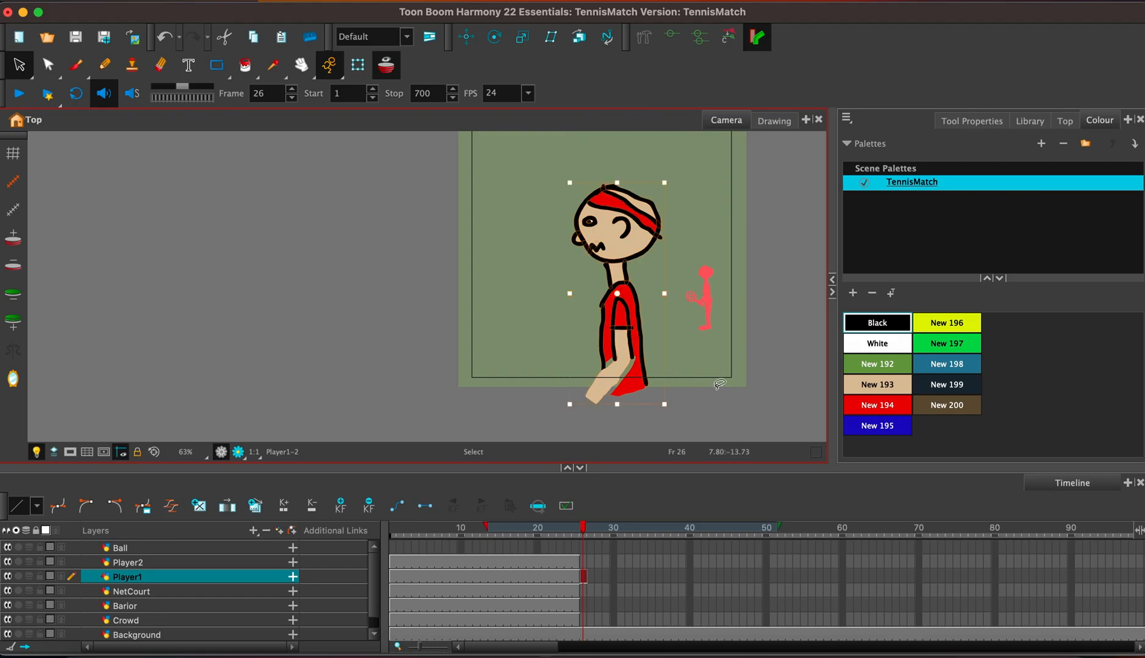
key("Delete")
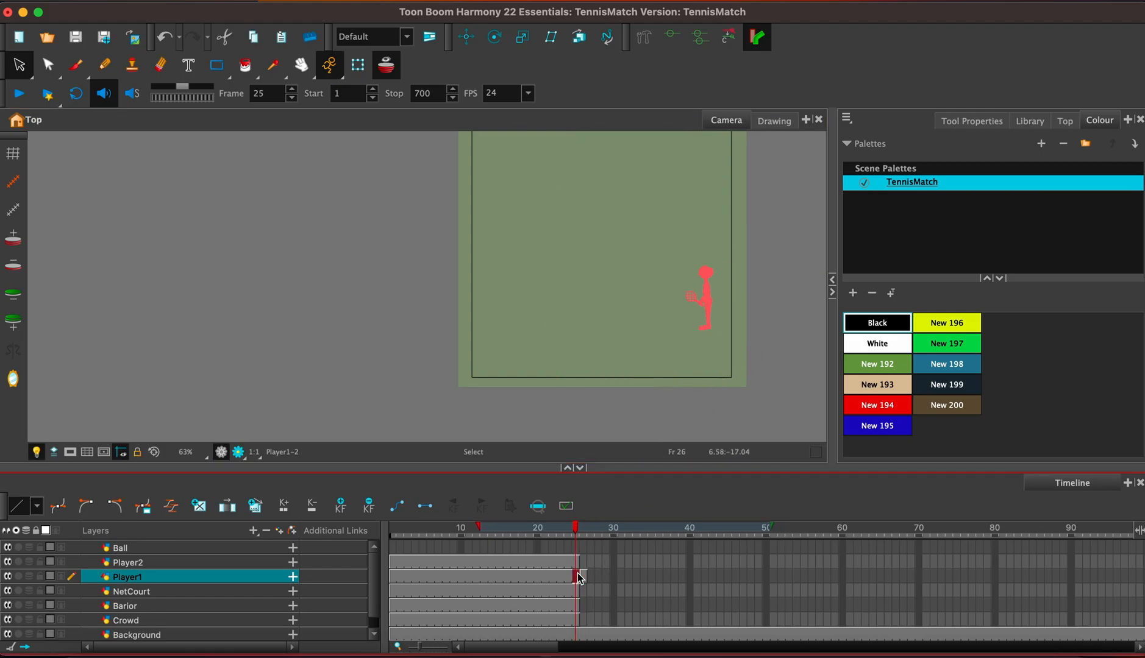
Copy the whole Player1 figure, including the racket and legs, from frame 25 to frame 26.
left_click(577, 577)
mouse_move(671, 298)
left_mouse_down()
mouse_move(704, 306)
mouse_move(741, 259)
mouse_move(673, 251)
mouse_move(670, 280)
mouse_move(707, 305)
left_mouse_up()
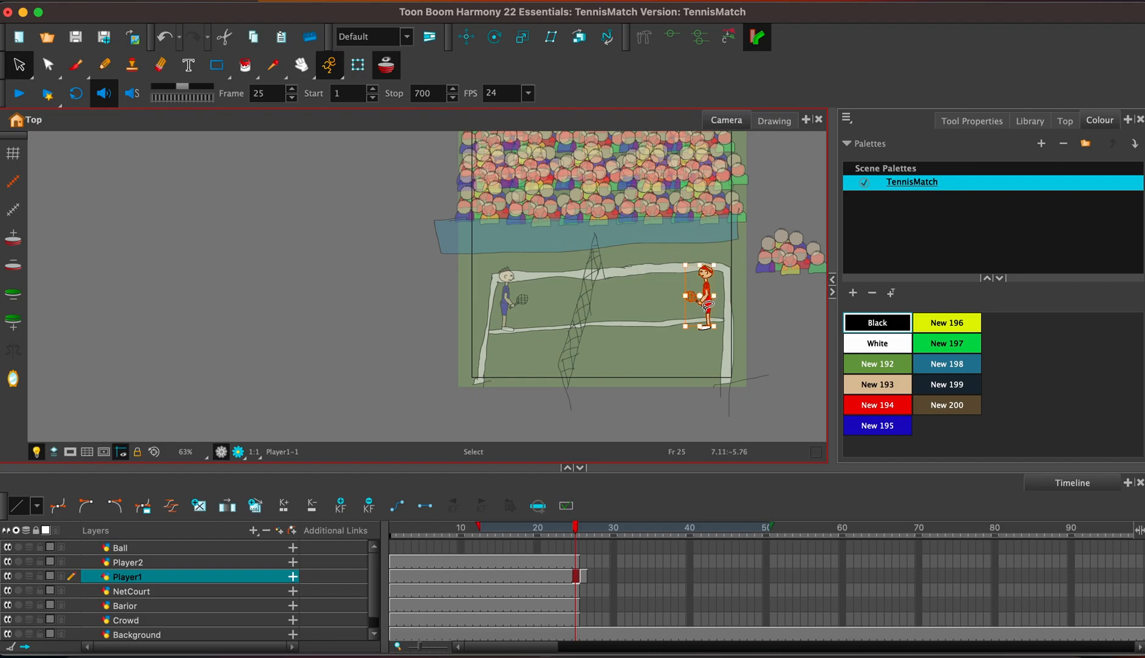
left_click(583, 576)
key("super+v")
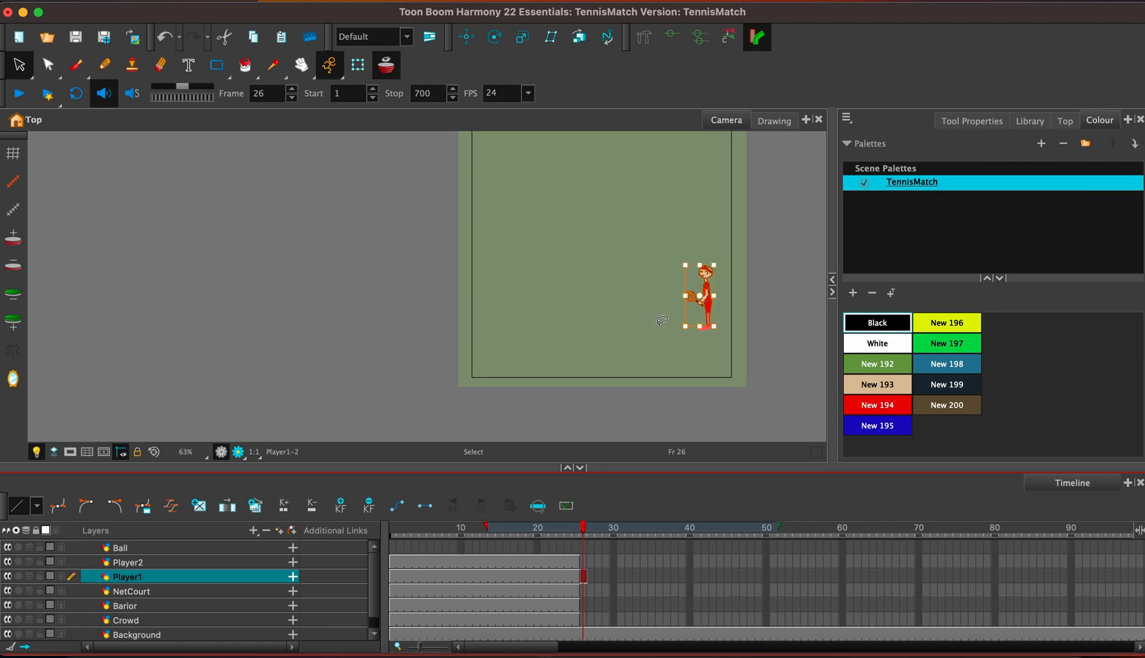
Enlarge the Player1 figure at frame 26 into a close-up and position its upper body inside the camera frame.
left_click_drag(685, 266, 559, 190)
left_click_drag(670, 204, 604, 377)
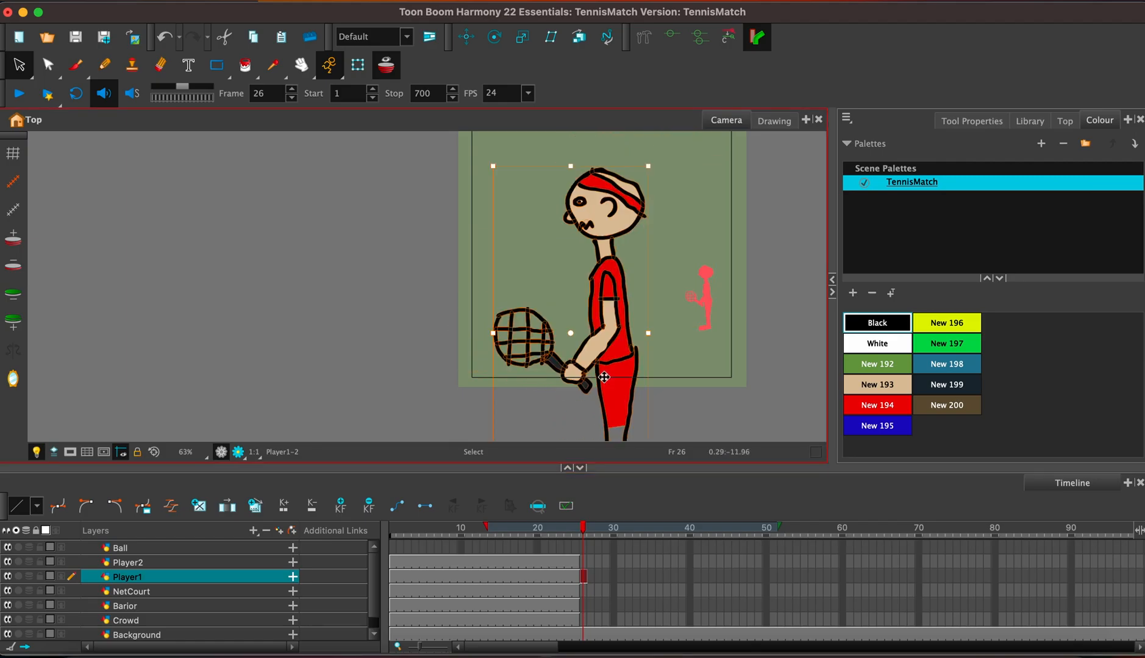
left_click_drag(683, 276, 675, 356)
mouse_move(641, 250)
left_mouse_down()
mouse_move(662, 241)
mouse_move(646, 249)
left_mouse_up()
left_click_drag(606, 307, 635, 305)
left_click(735, 310)
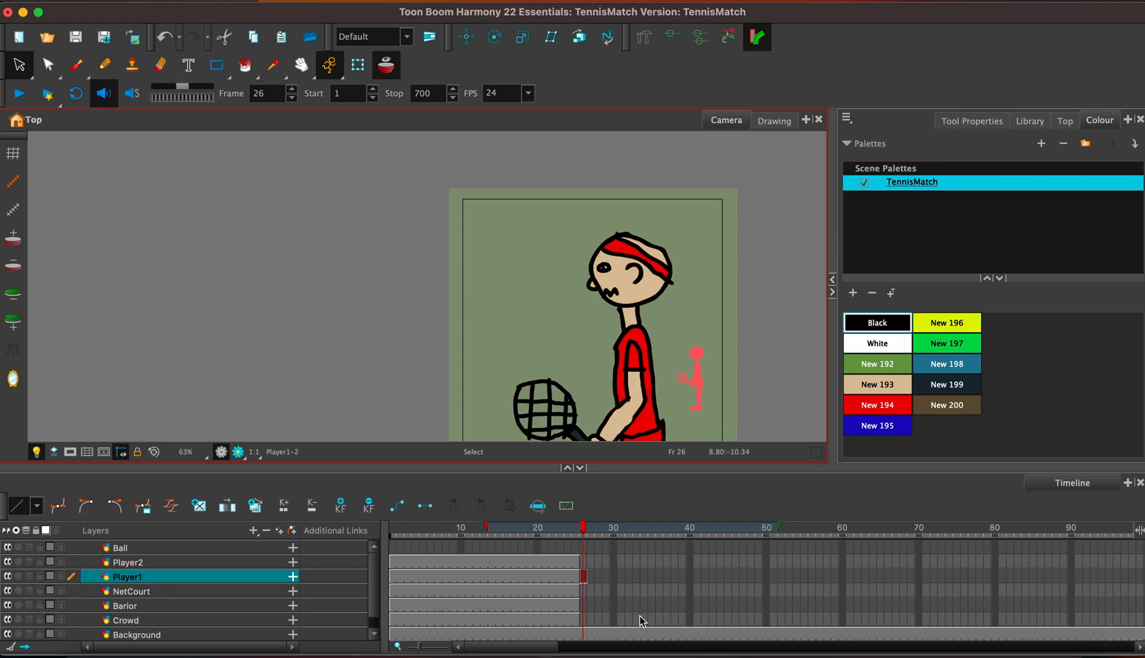
Add a drawing layer named Eyes above Player1.
left_click(279, 532)
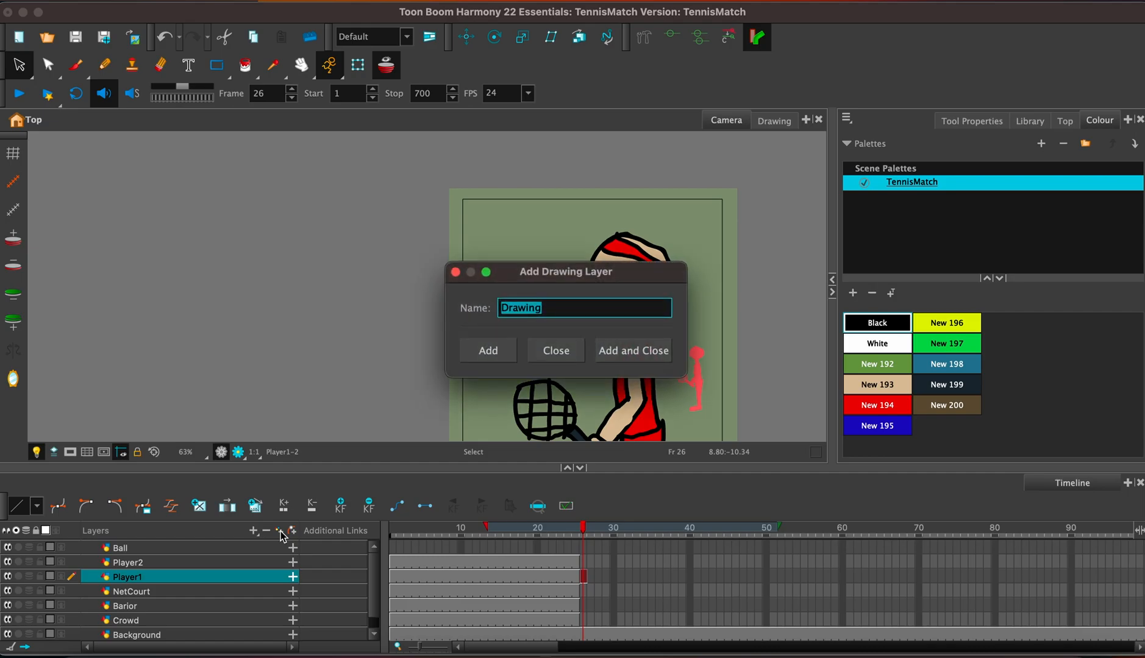
type("Eyes")
key("Return")
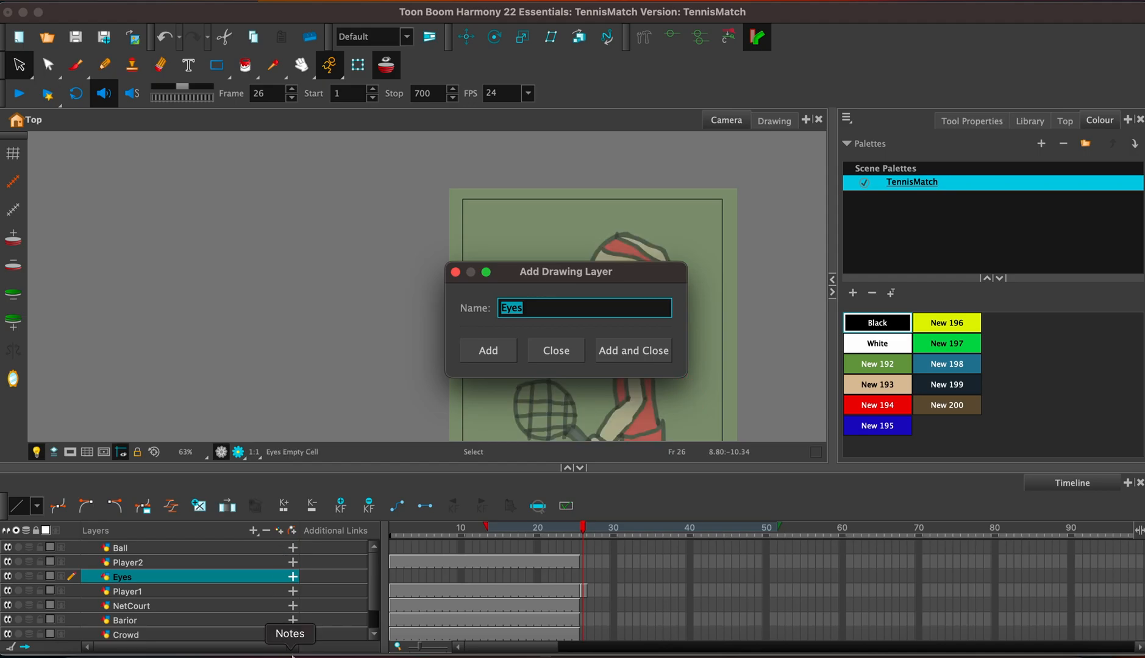
left_click(455, 272)
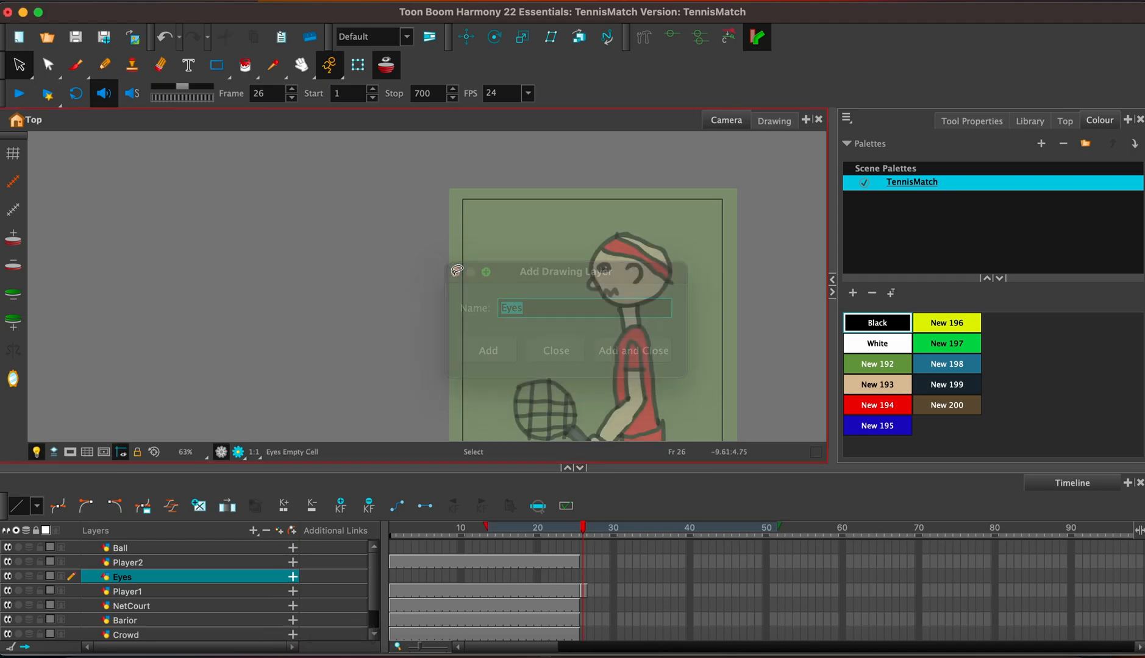
Move the eye from Player1's close-up drawing at frame 26 onto the Eyes layer at the same frame.
left_click(583, 591)
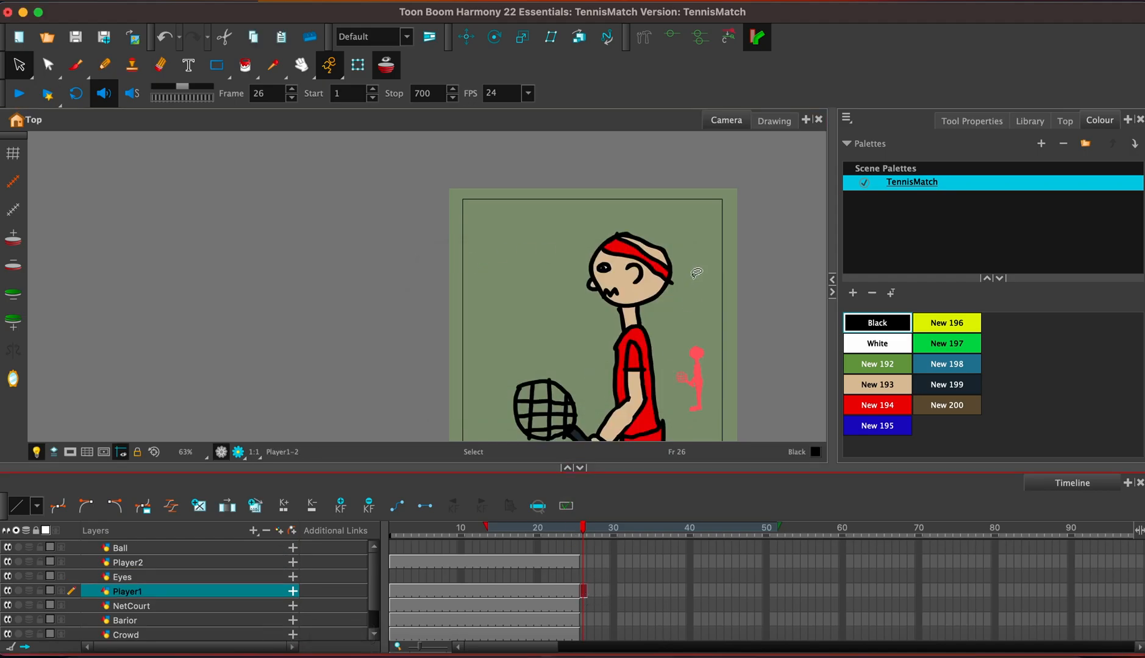
key("1")
key("1")
key("2")
key("2")
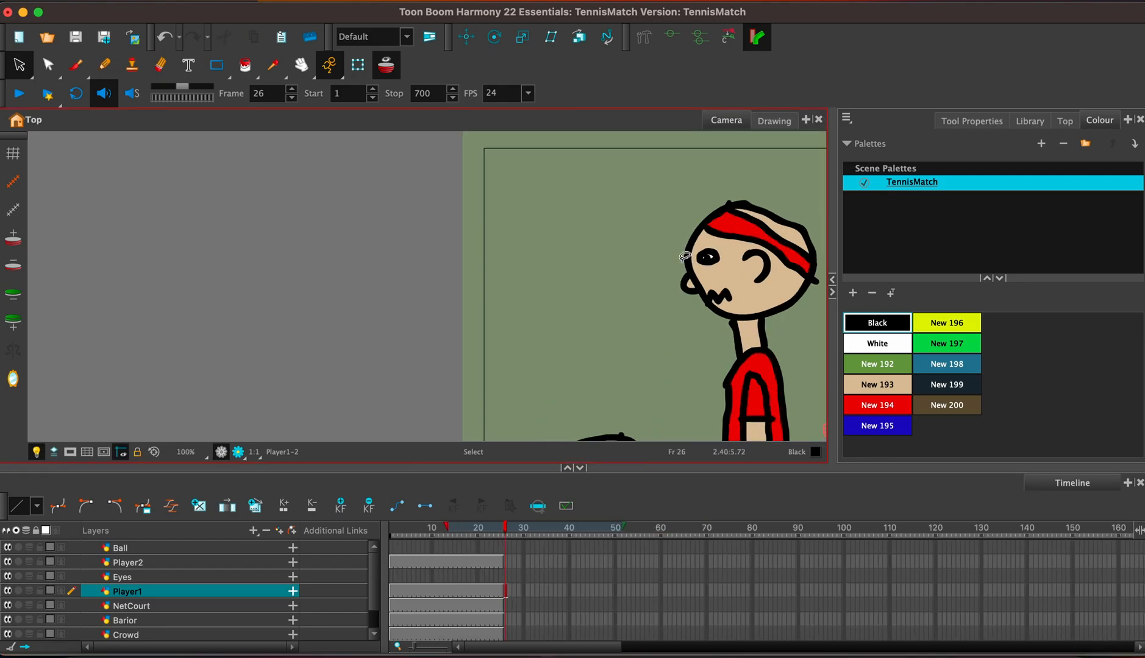
left_click_drag(682, 267, 417, 289)
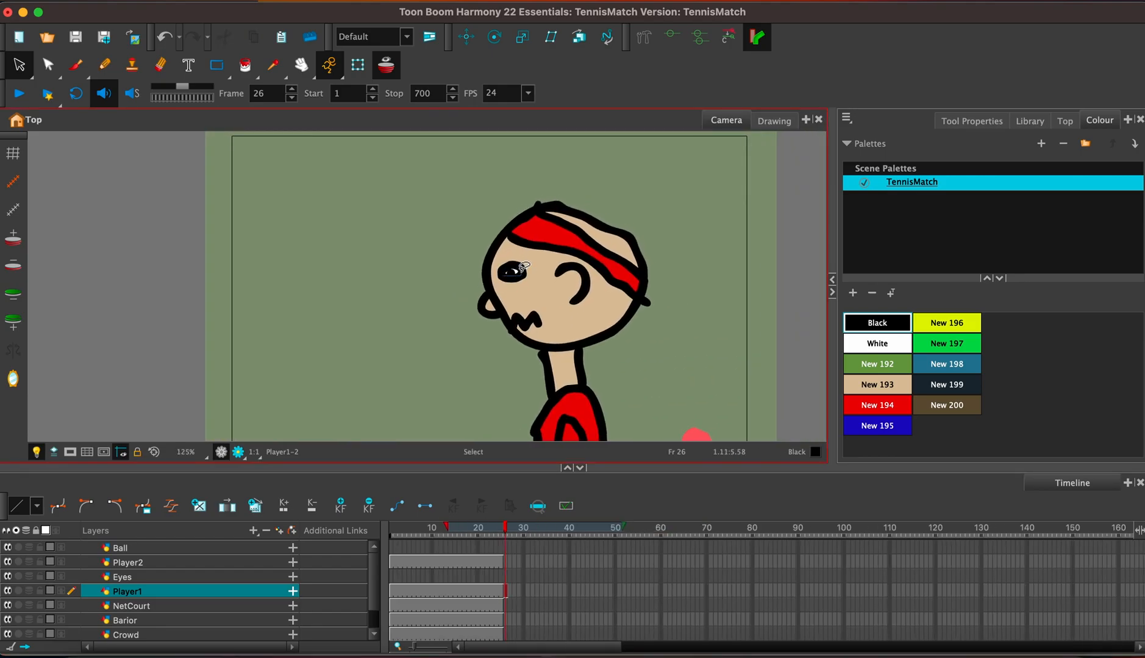
left_click_drag(521, 272, 504, 276)
key("Delete")
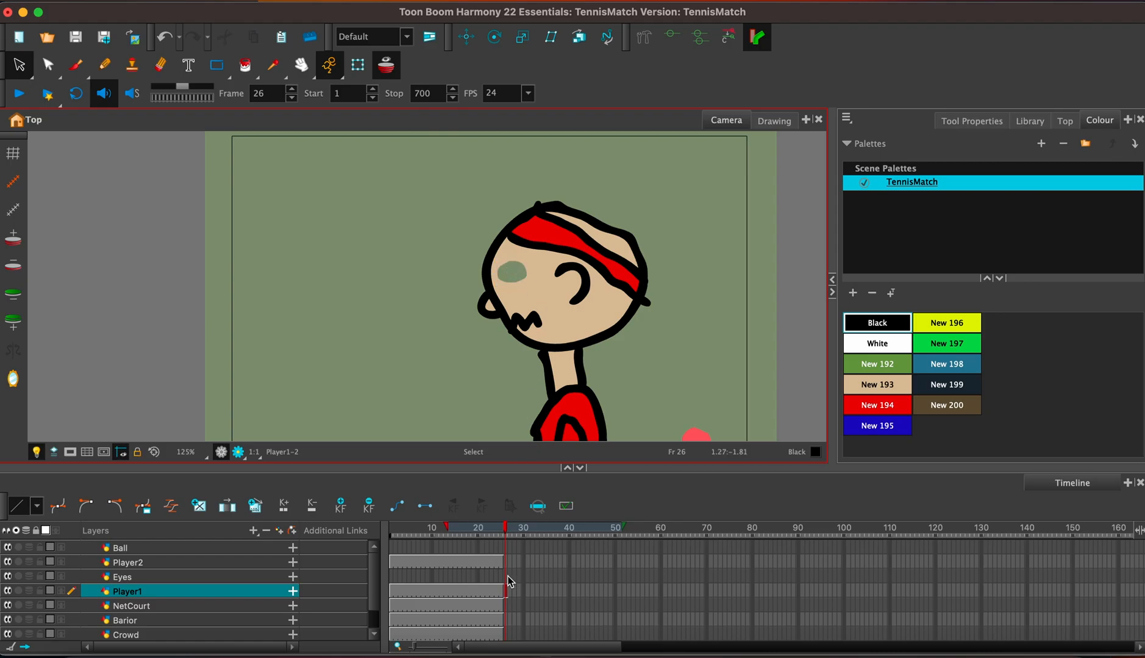
left_click(507, 577)
key("super+v")
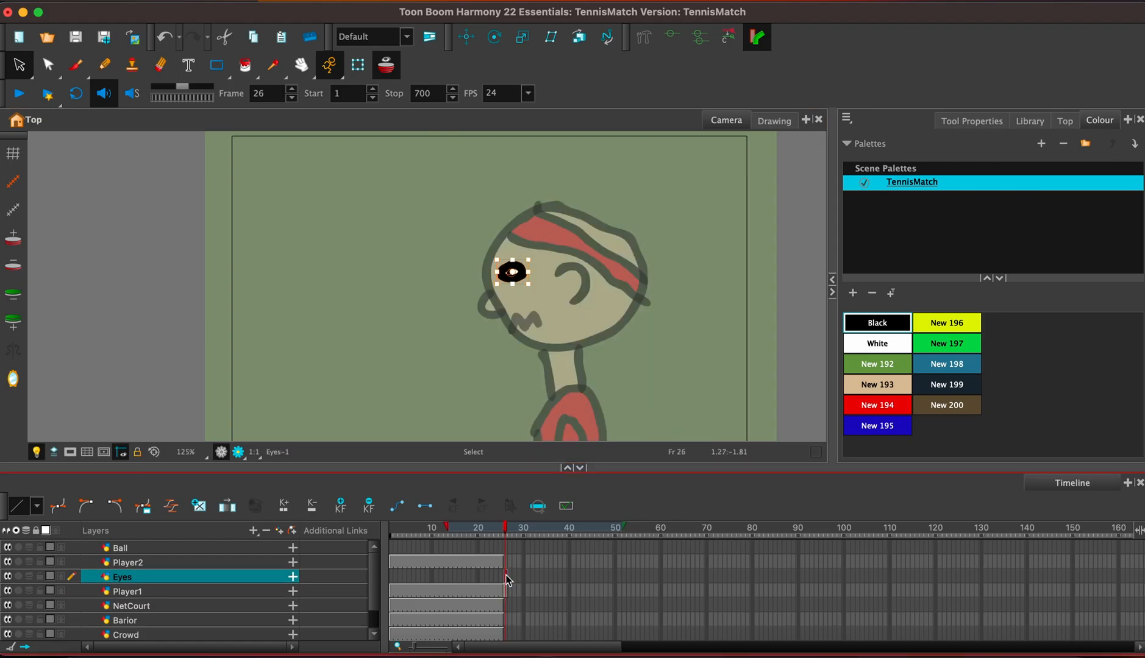
Fill the eye gap on Player1's close-up face with skin colour New 193, keeping the eye on the Eyes layer.
left_click(506, 591)
left_click(900, 390)
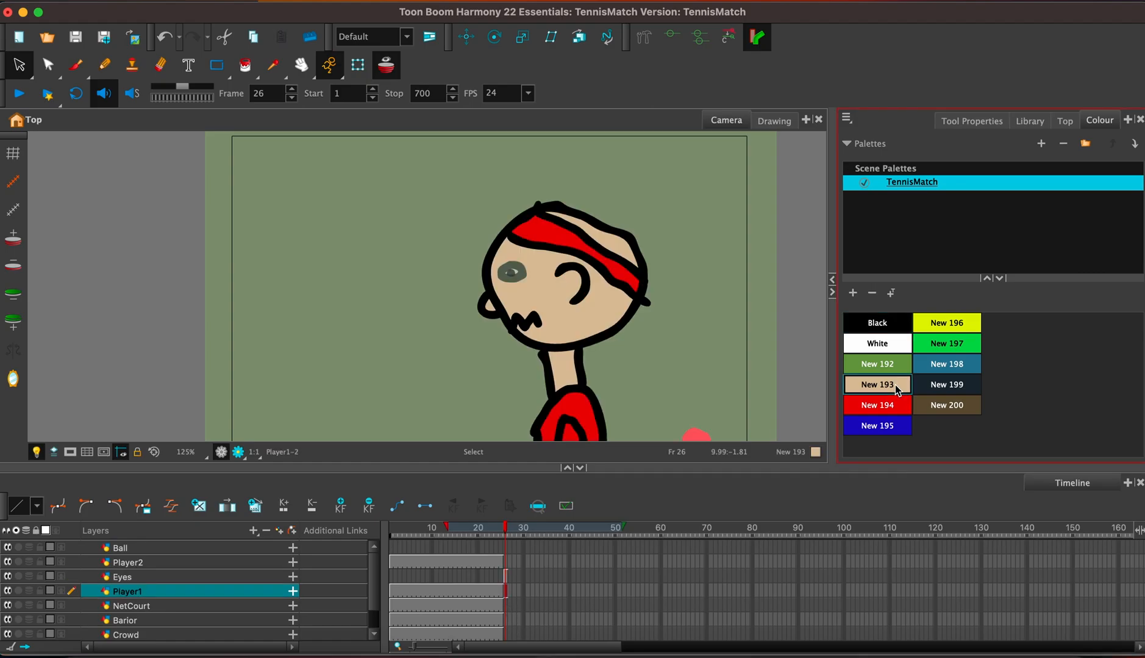
left_click(244, 65)
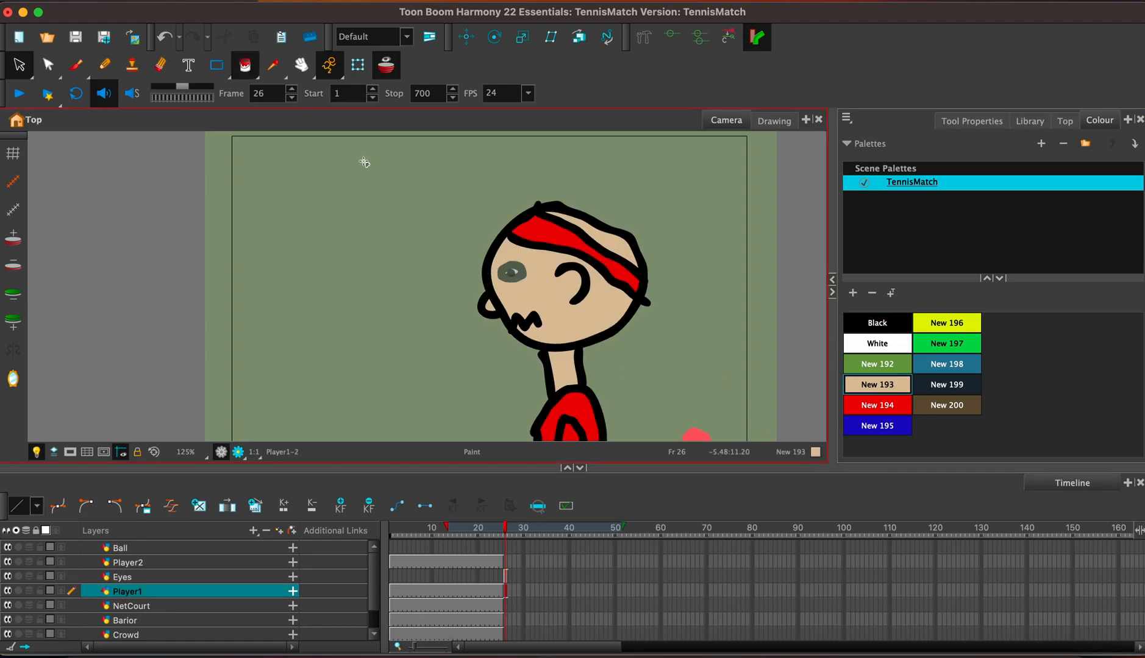
left_click(505, 577)
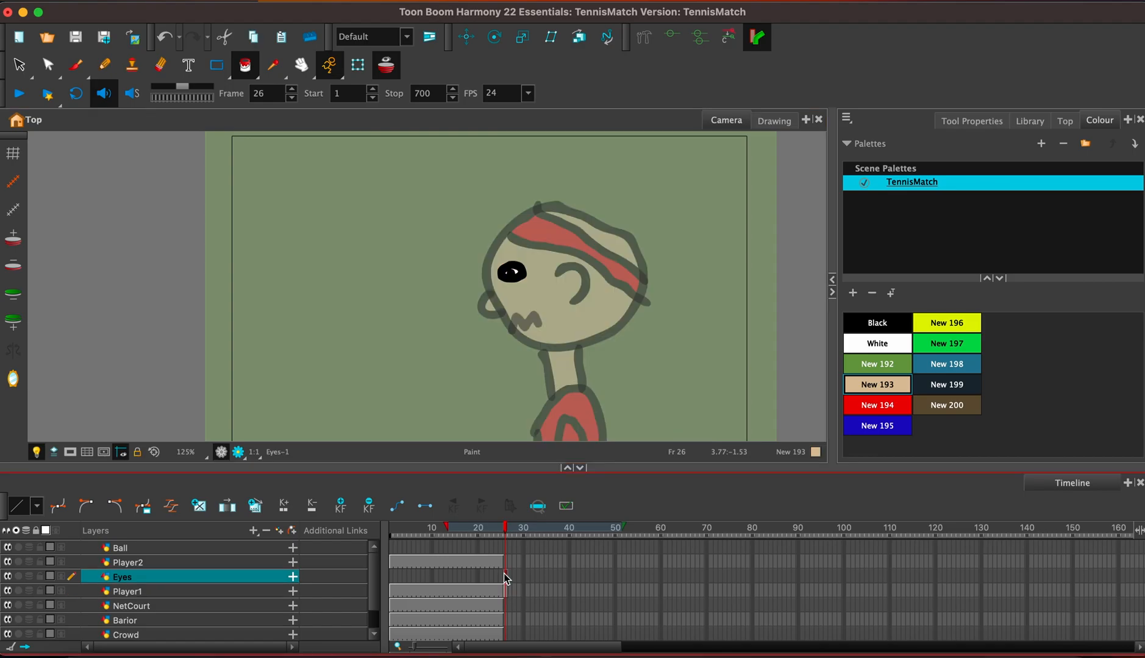
Move the mouth from Player1's close-up drawing at frame 26 onto the Eyes layer at the same frame.
left_click(505, 592)
left_click(527, 322)
key("alt+s")
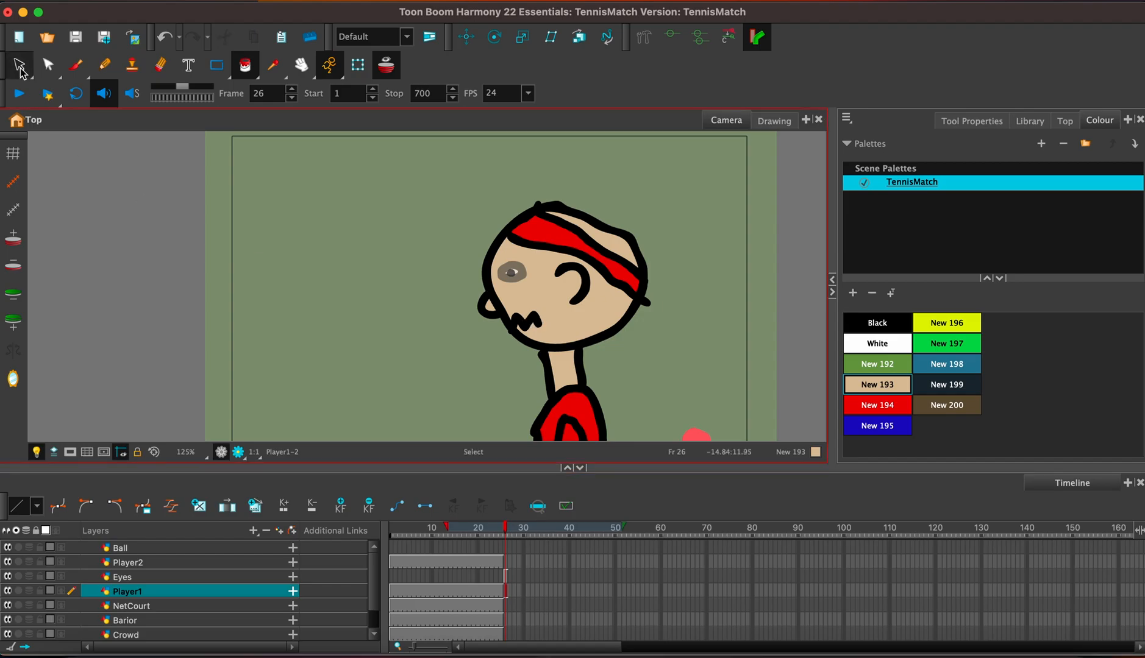
left_click(526, 320)
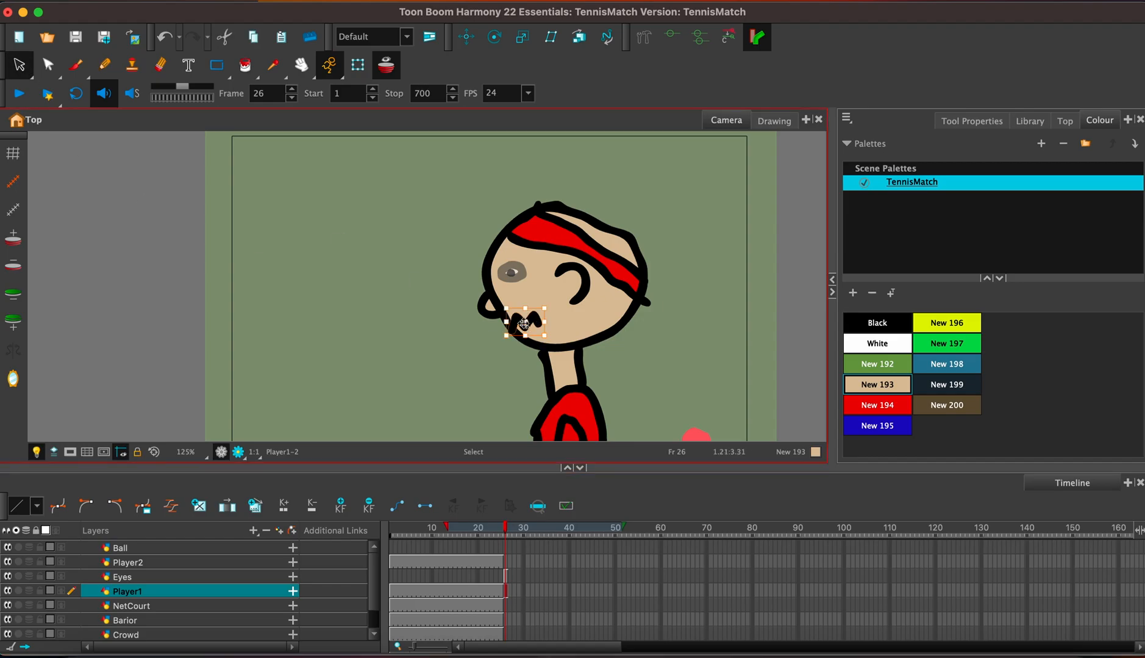
left_click(505, 576)
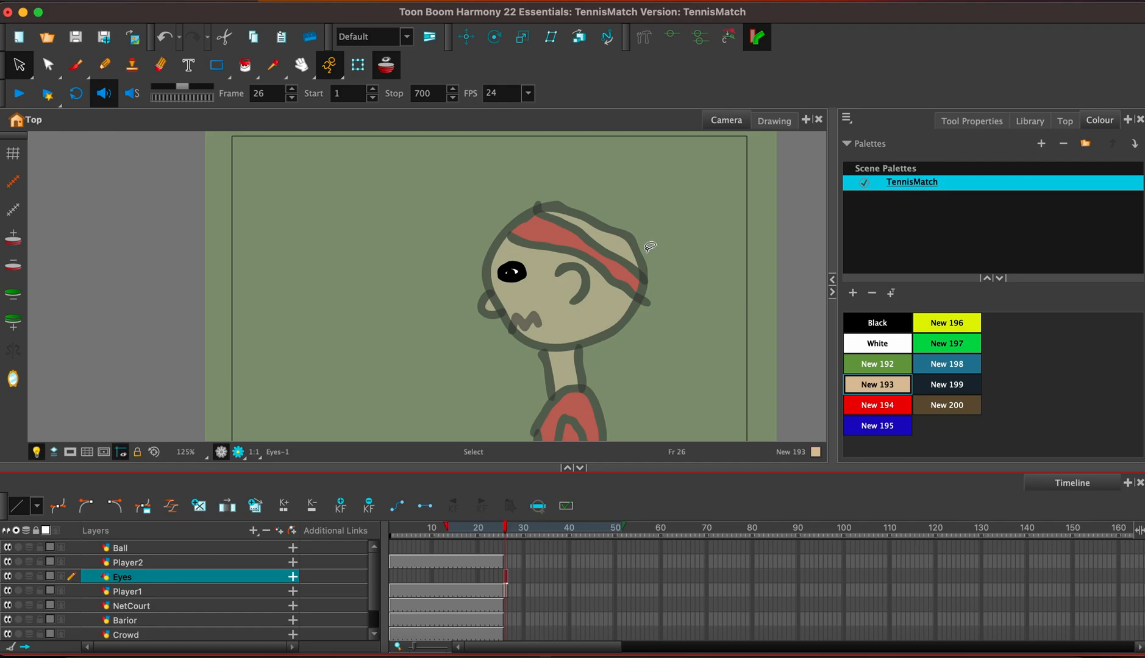
left_click(506, 590)
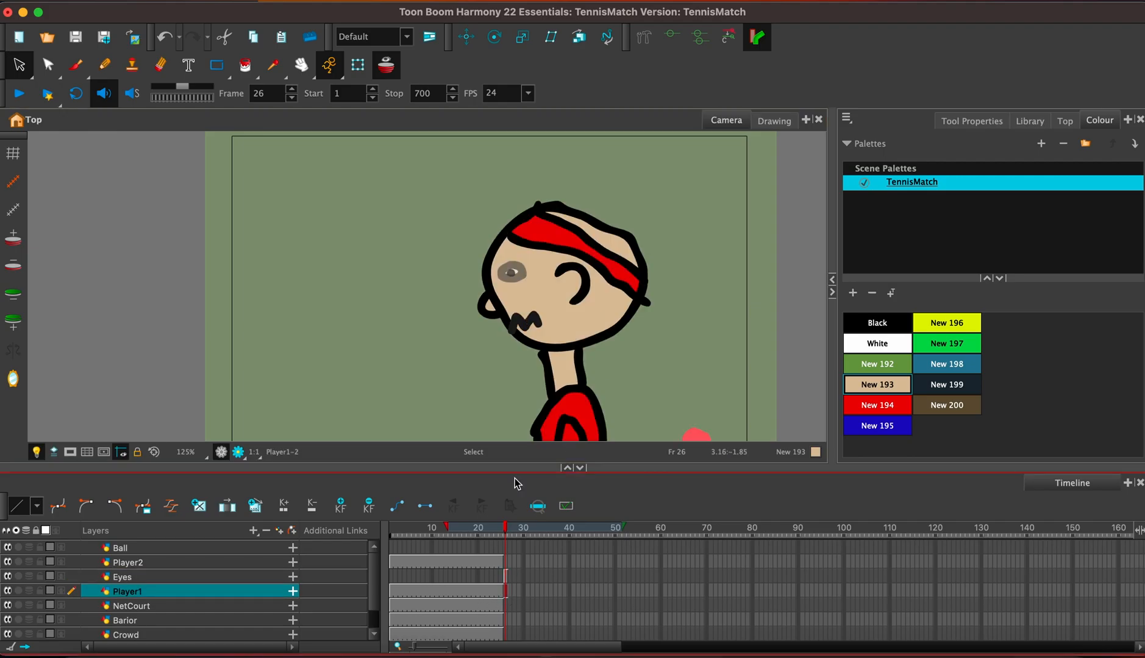
left_click(533, 320)
key("Delete")
Fill the mouth gap on Player1's close-up face with skin colour New 193.
left_click(888, 384)
left_click(244, 65)
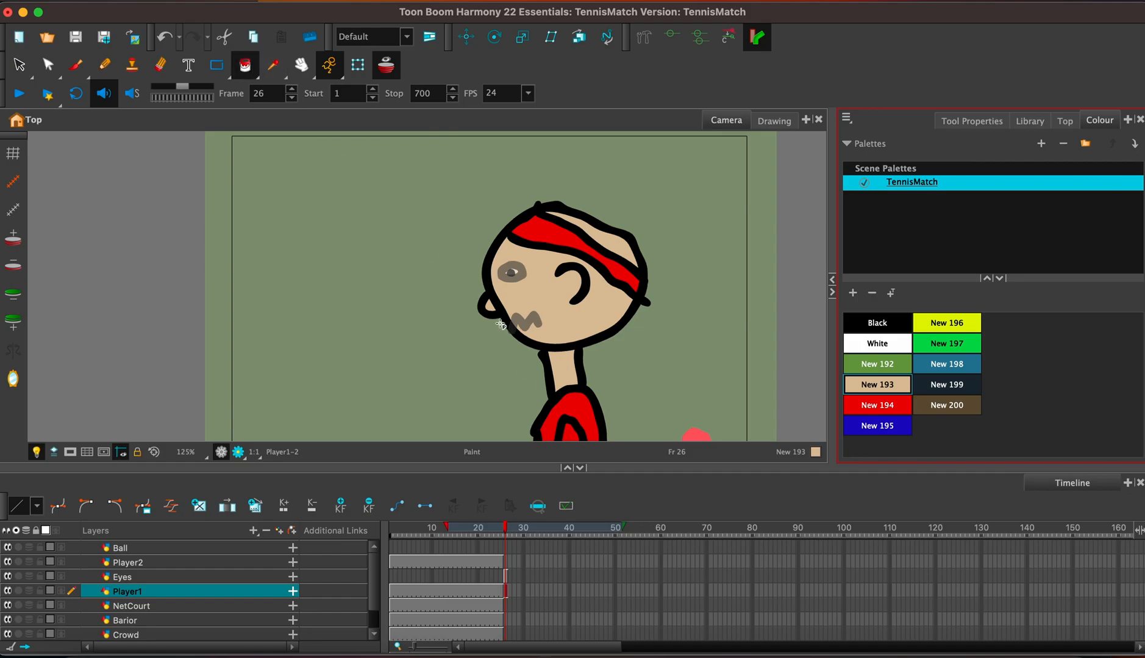
left_click(536, 325)
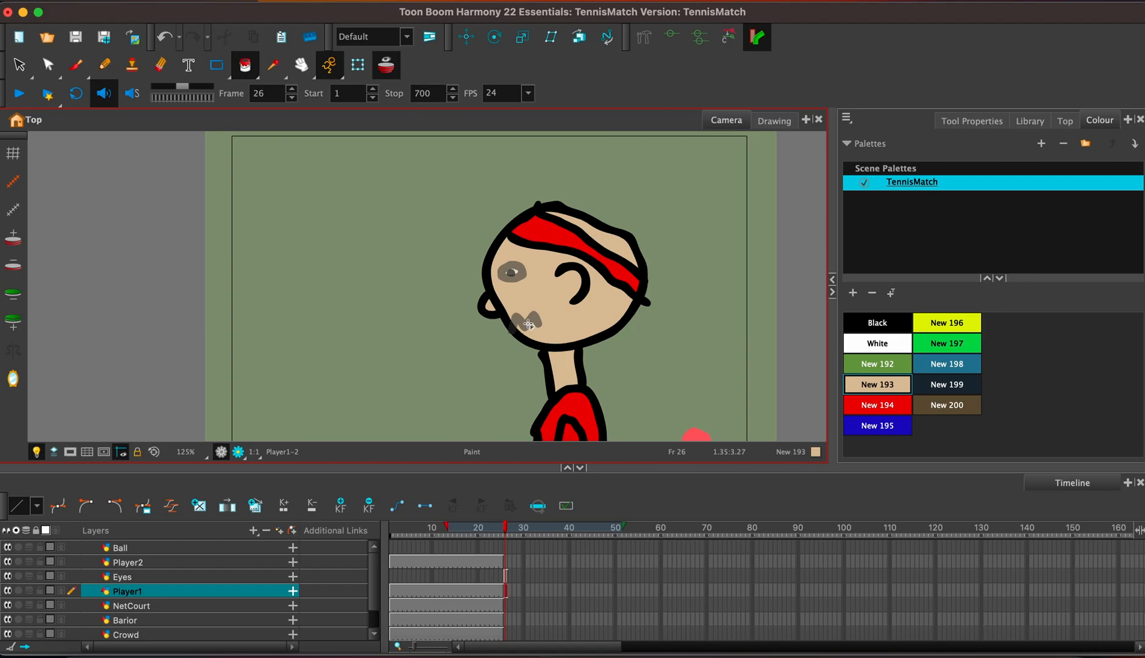
key("2")
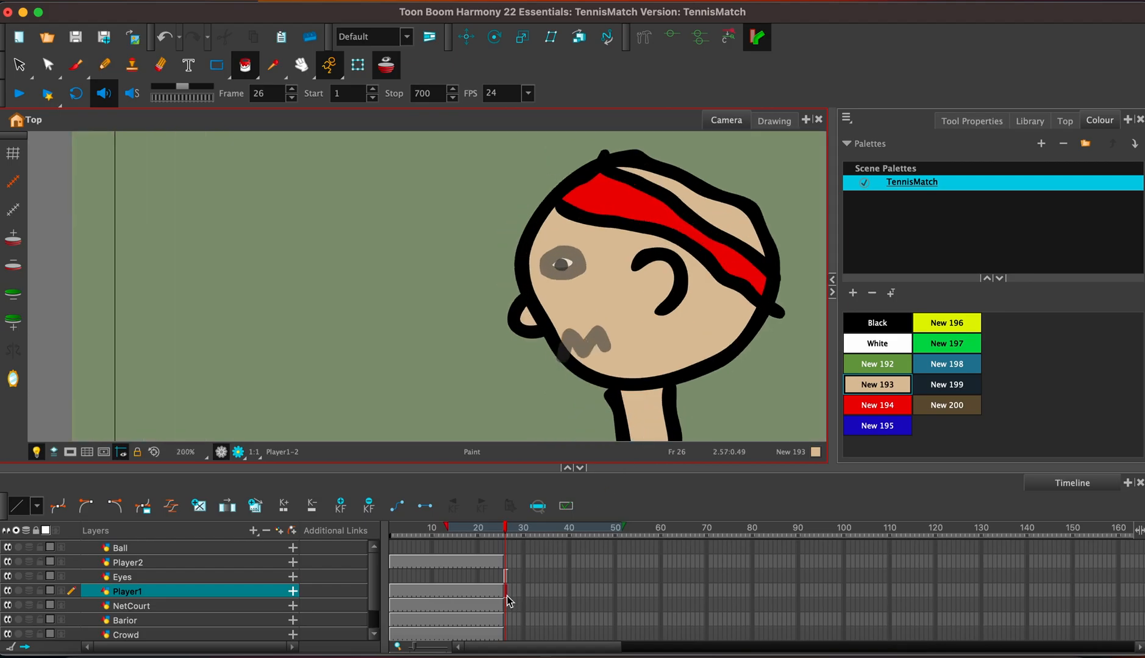
Extend the exposure of Player1's close-up drawing from frame 26 to frame 60, using Overwrite.
left_click(507, 596)
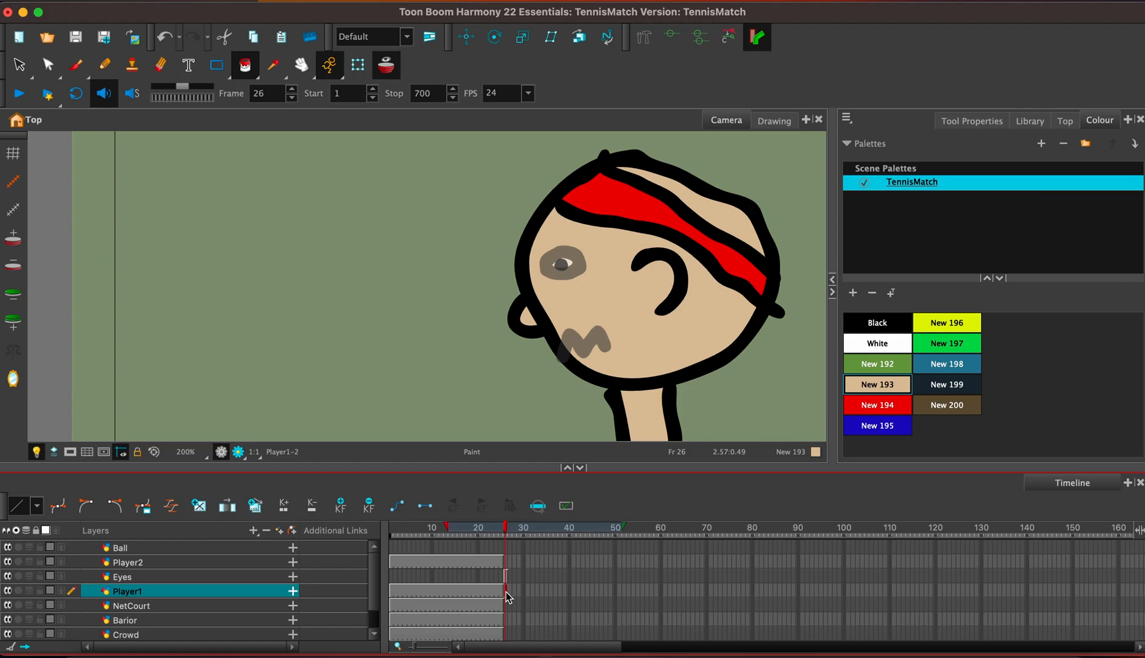
key("F5")
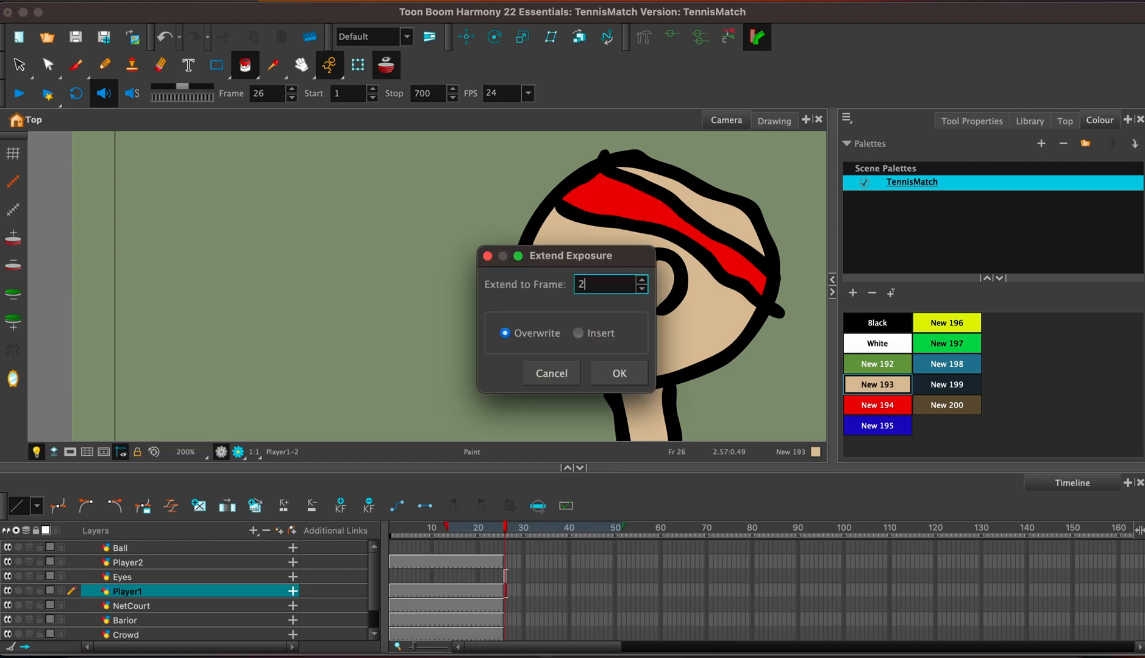
type("50")
key("BackSpace")
key("BackSpace")
type("60")
key("Return")
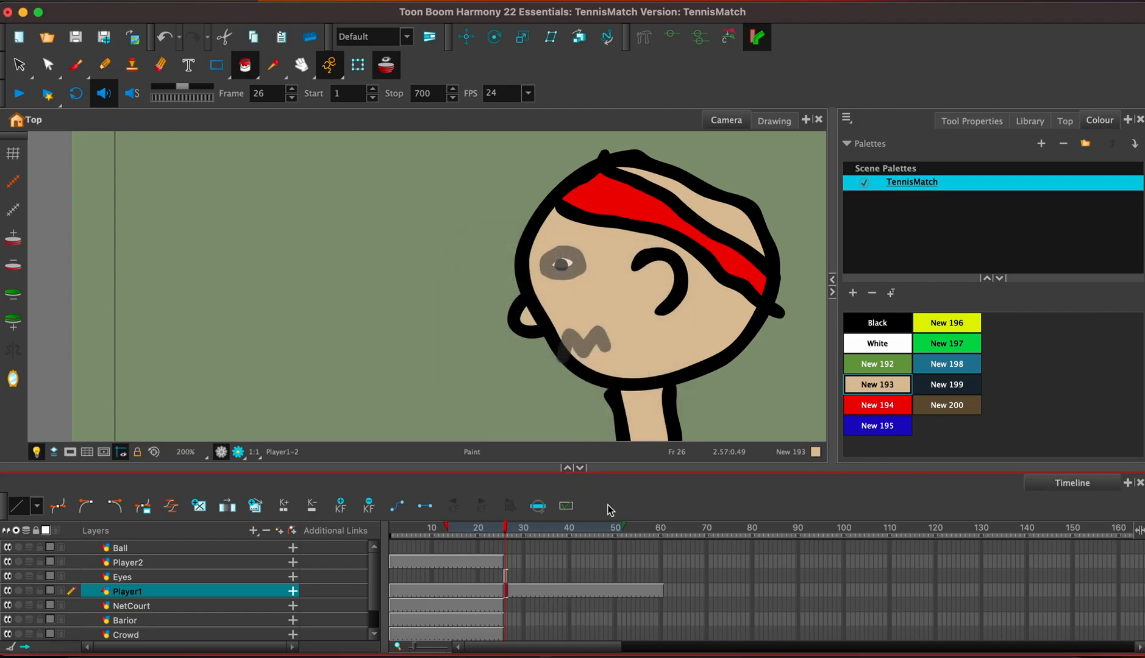
Extend the exposure of the Eyes drawing at frame 26 to frame 42, using Overwrite.
key("2")
key("2")
key("2")
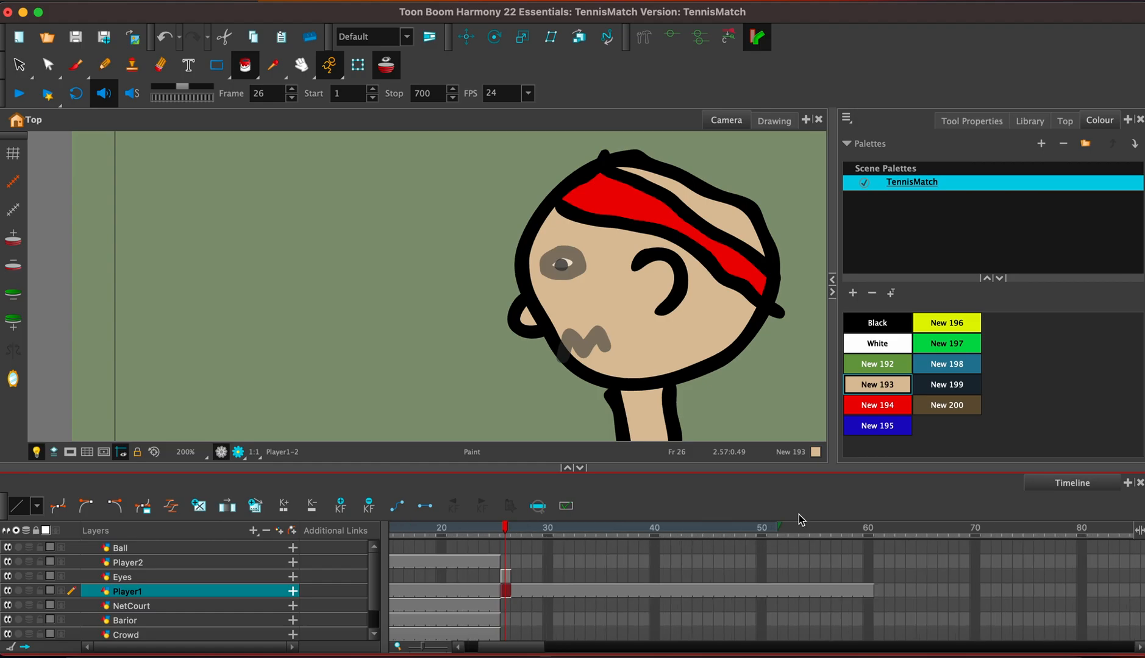
left_click(507, 577)
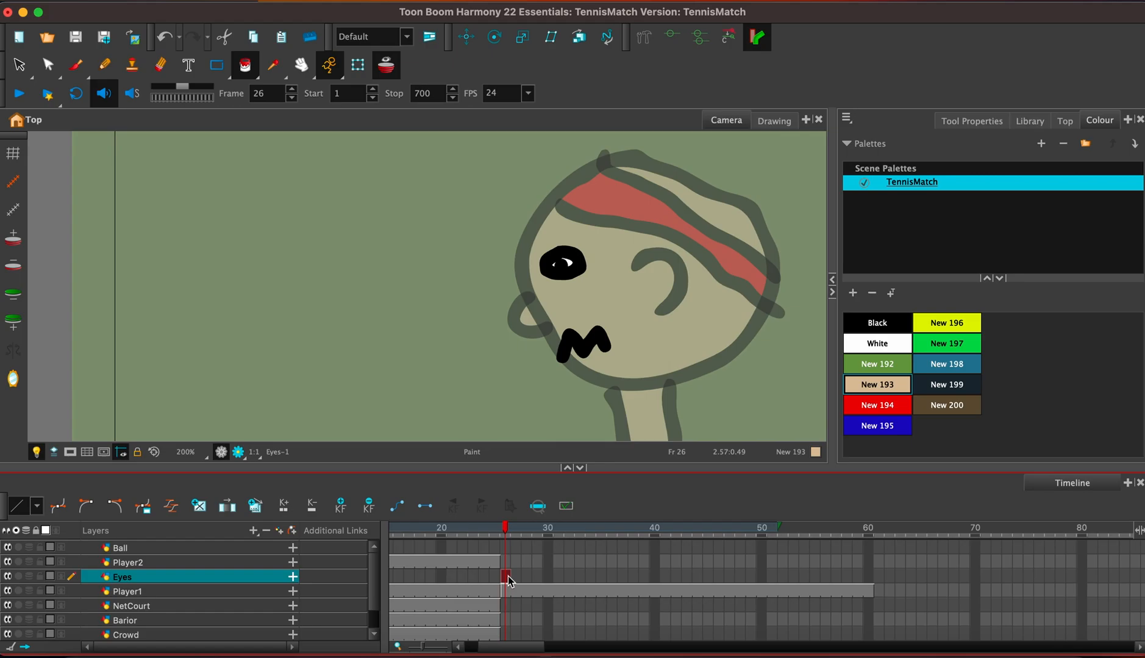
key("F5")
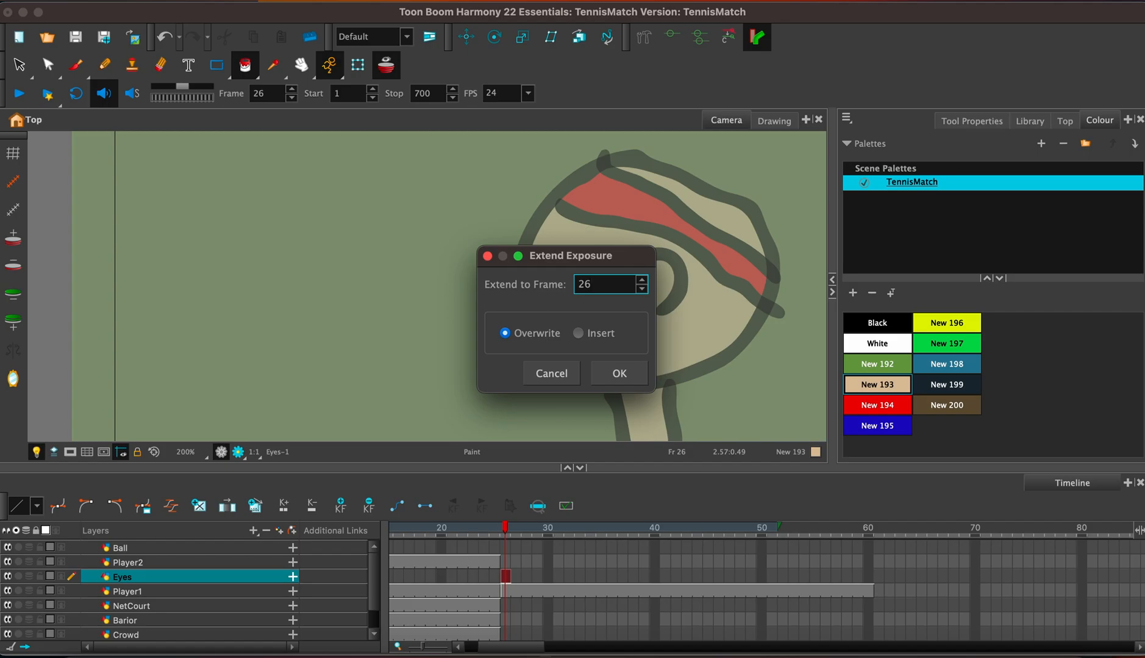
key("BackSpace")
key("BackSpace")
key("Return")
Draw a slanted angry eye and a jagged zigzag mouth on the Eyes layer at frame 43 and fill both with Black.
left_click(684, 577)
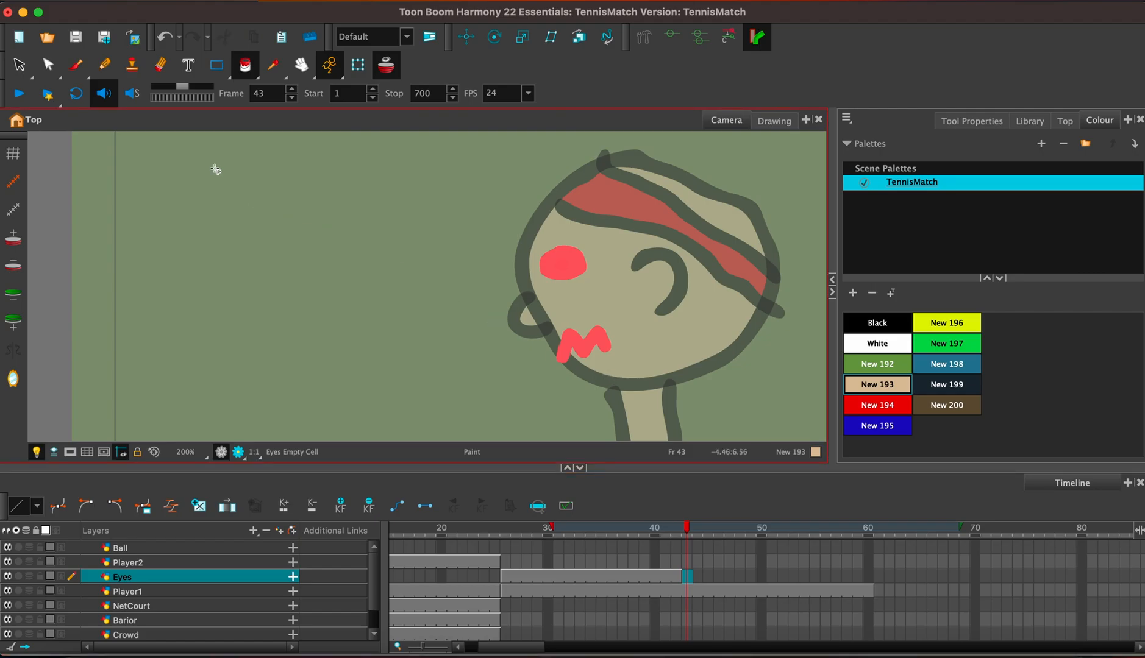
left_click(74, 67)
left_click(885, 323)
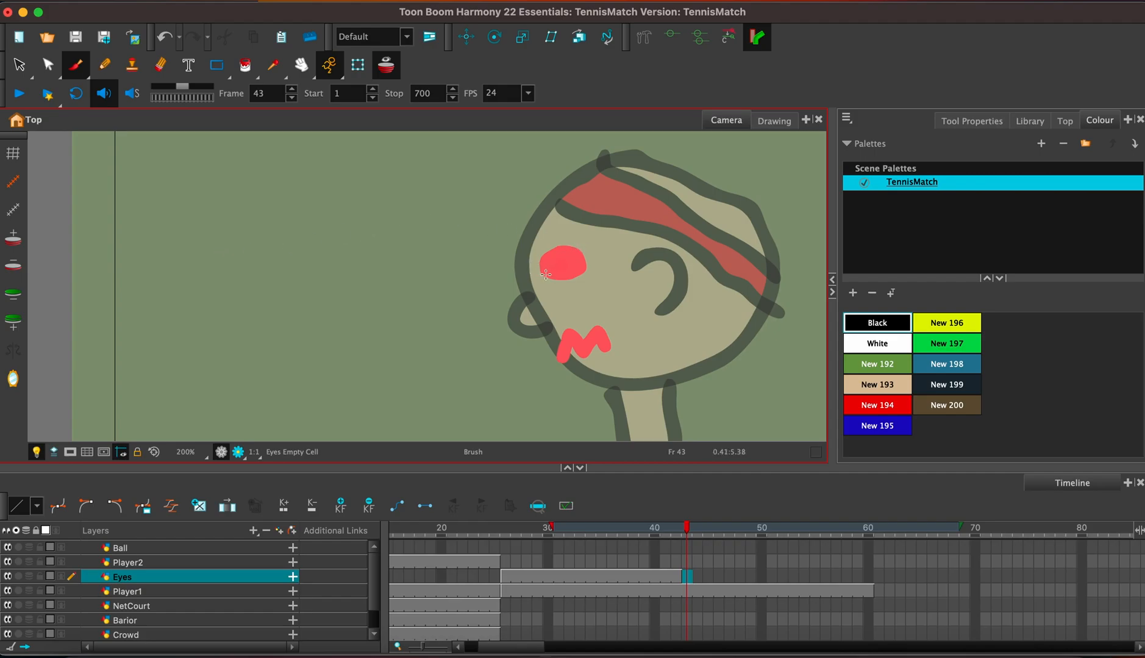
mouse_move(546, 274)
left_mouse_down()
mouse_move(581, 244)
mouse_move(552, 280)
mouse_move(581, 246)
left_mouse_up()
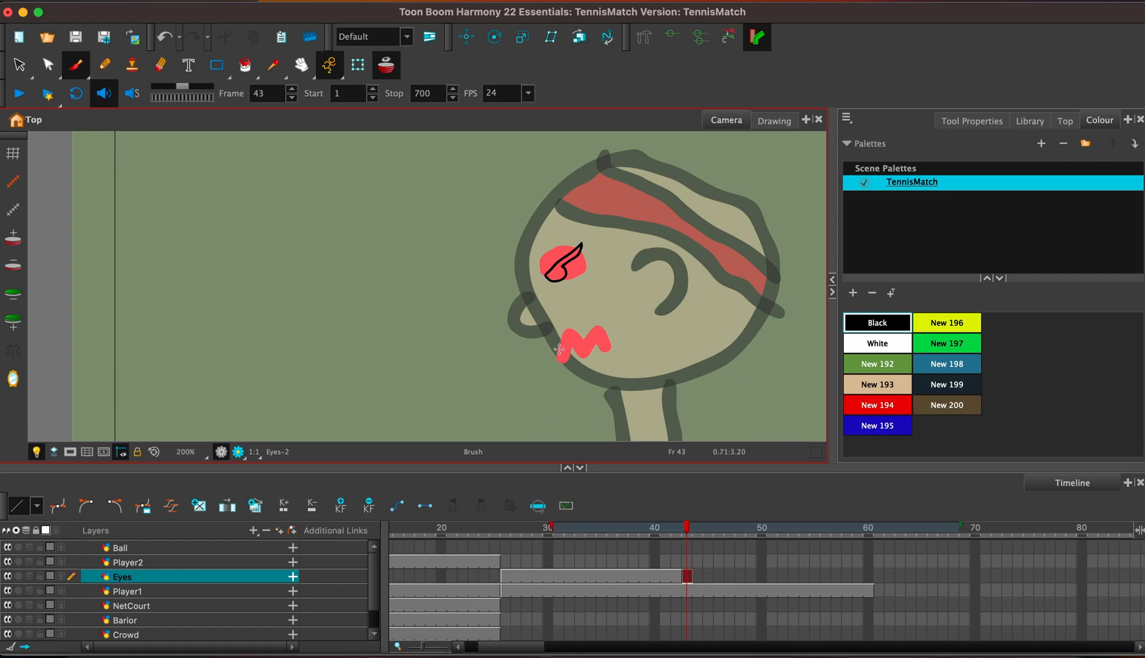
mouse_move(560, 352)
left_mouse_down()
mouse_move(567, 323)
mouse_move(581, 319)
mouse_move(591, 342)
mouse_move(599, 318)
mouse_move(618, 317)
mouse_move(626, 339)
mouse_move(621, 349)
mouse_move(582, 332)
mouse_move(583, 356)
mouse_move(559, 349)
left_mouse_up()
left_click(246, 65)
left_click(556, 276)
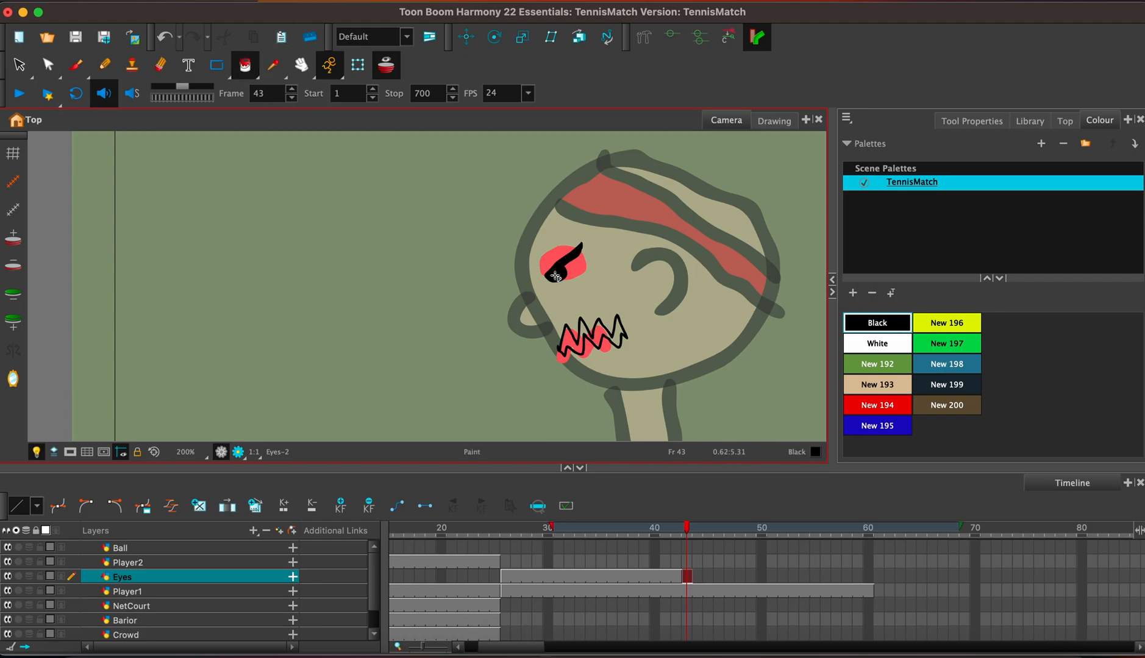
left_click(572, 349)
Extend the exposure of the angry expression drawing on the Eyes layer from frame 43 to frame 60.
key("F5")
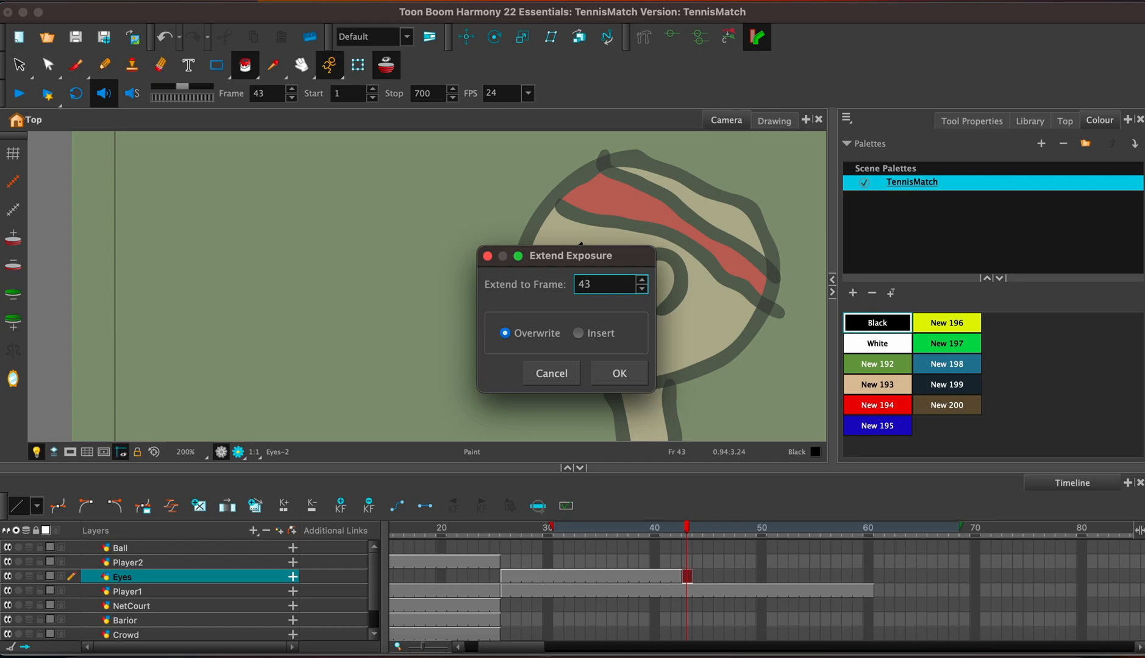
type("60")
key("Return")
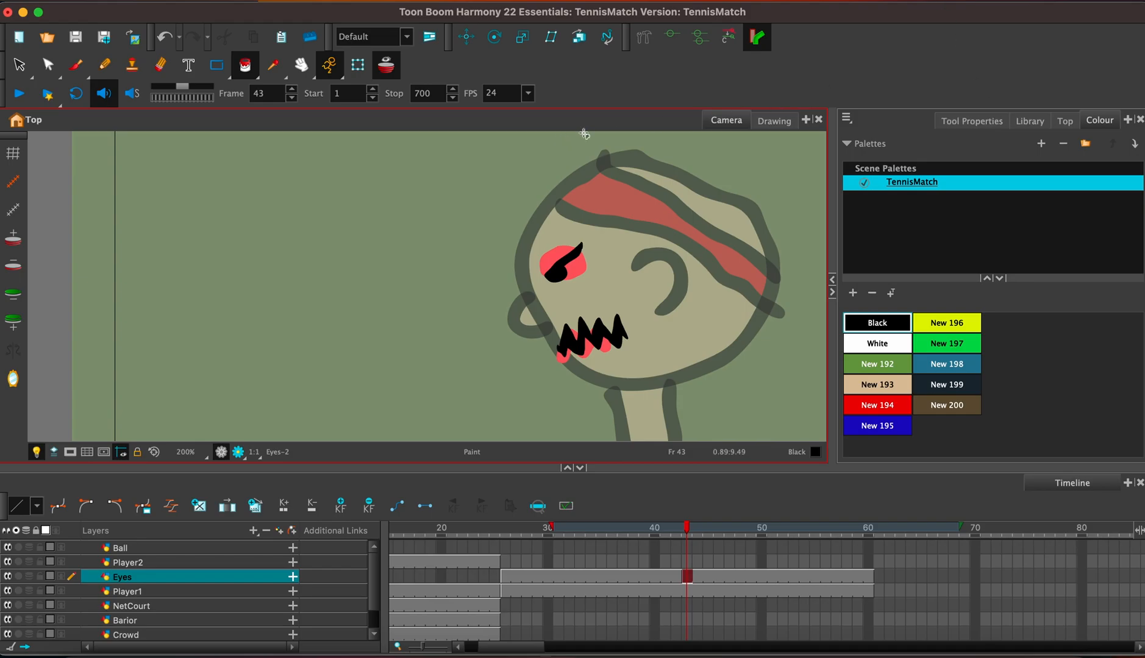
Mask the view outside the camera frame and play the animation from frame 1 through the close-up.
key("1")
key("1")
key("1")
key("1")
key("1")
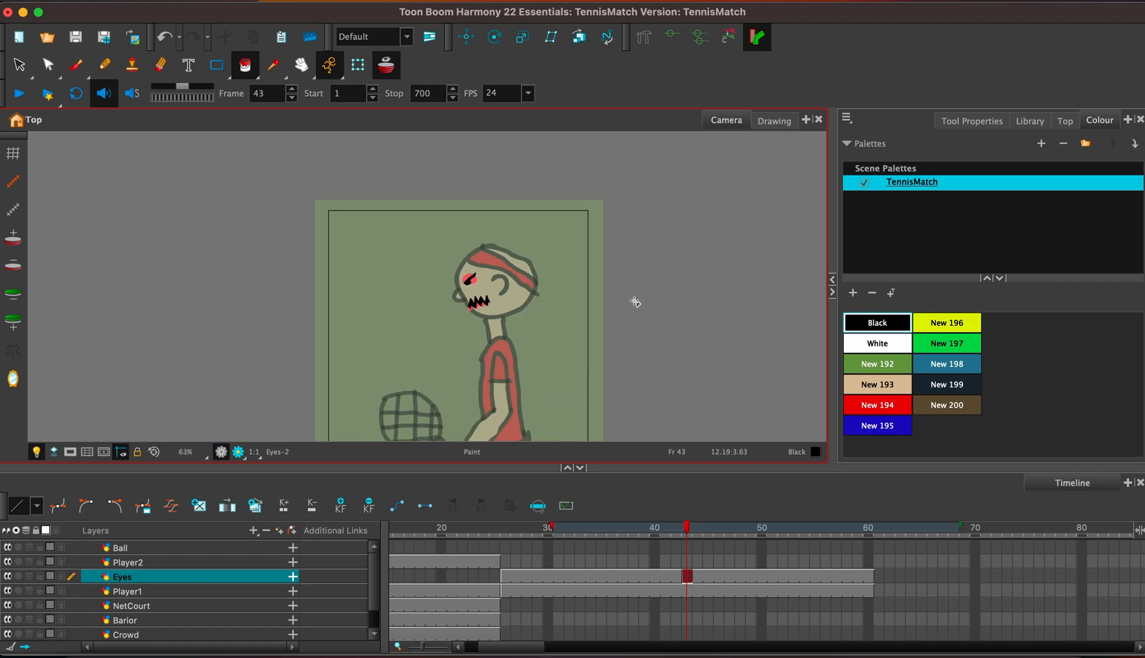
mouse_move(634, 302)
left_mouse_down()
mouse_move(701, 239)
mouse_move(704, 255)
left_mouse_up()
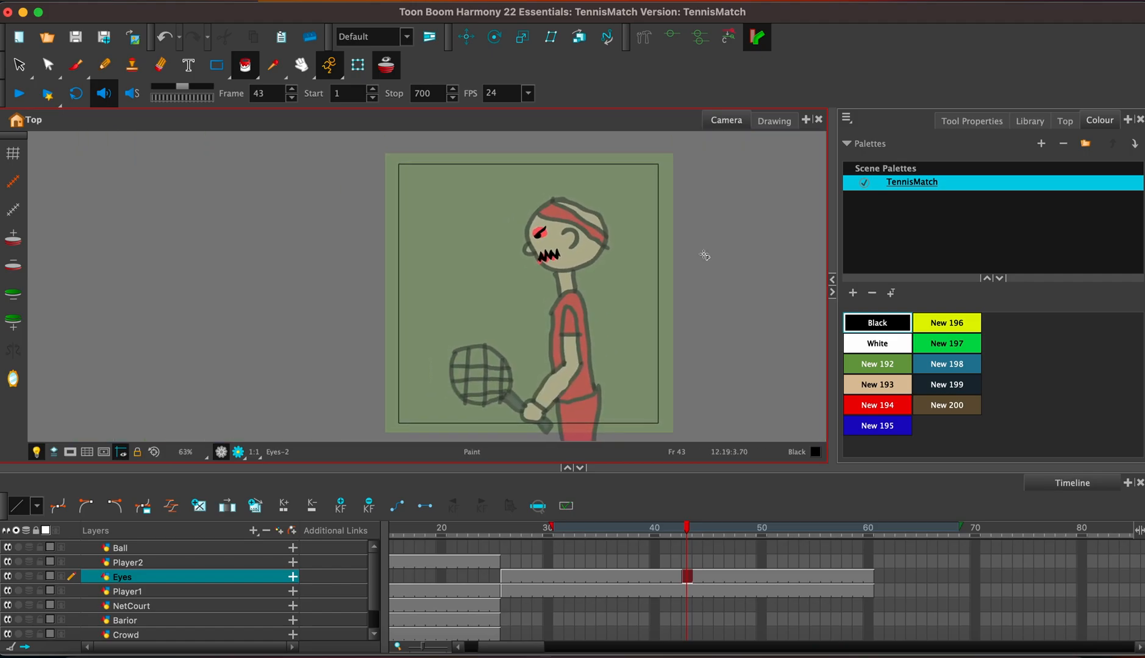
left_click(70, 451)
left_click_drag(525, 648, 458, 647)
left_click(397, 536)
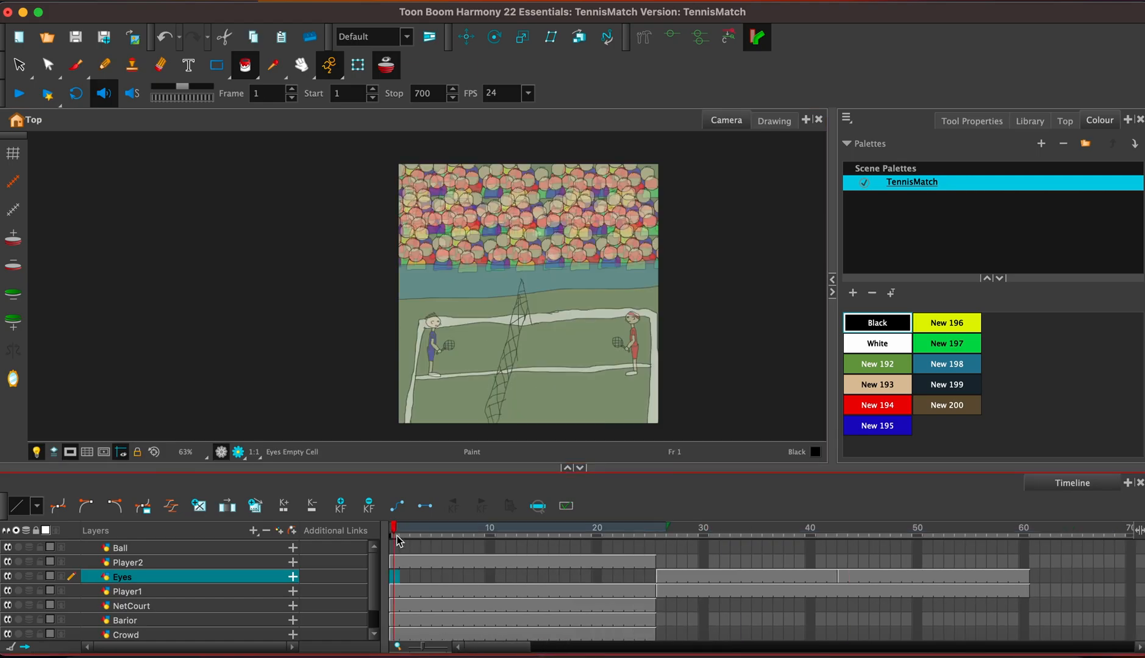
left_click(18, 93)
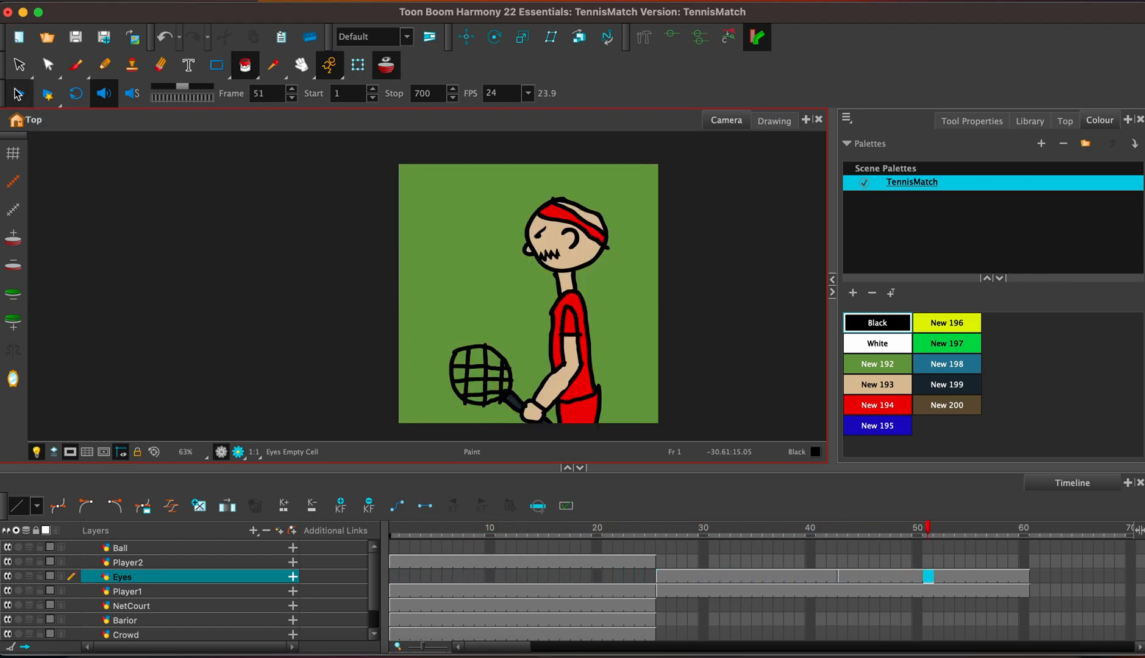
left_click(18, 94)
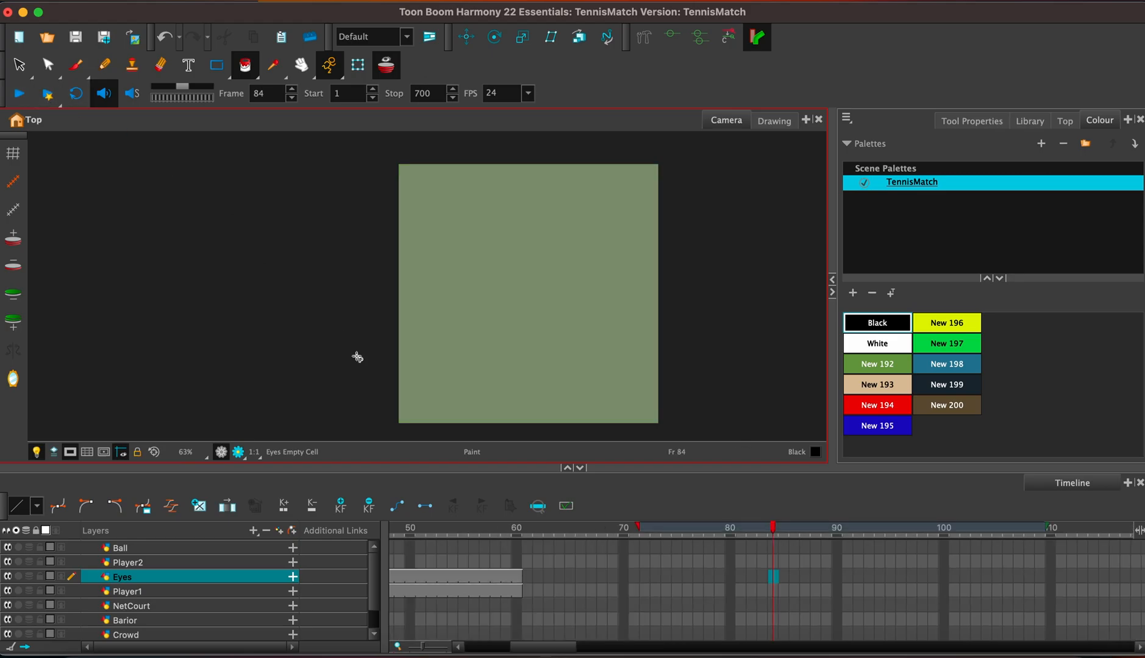
Copy the Player2 figure from the wide shot into frame 61 of the Player2 layer.
left_click(526, 568)
scroll(518, 613, "left", 10)
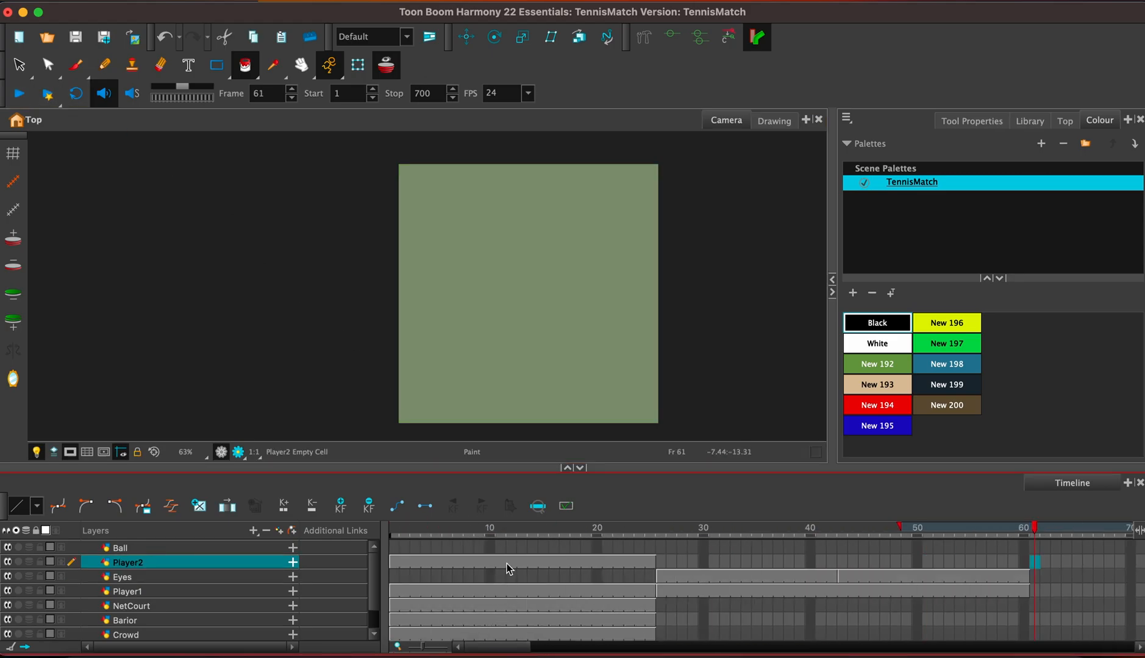
left_click(506, 561)
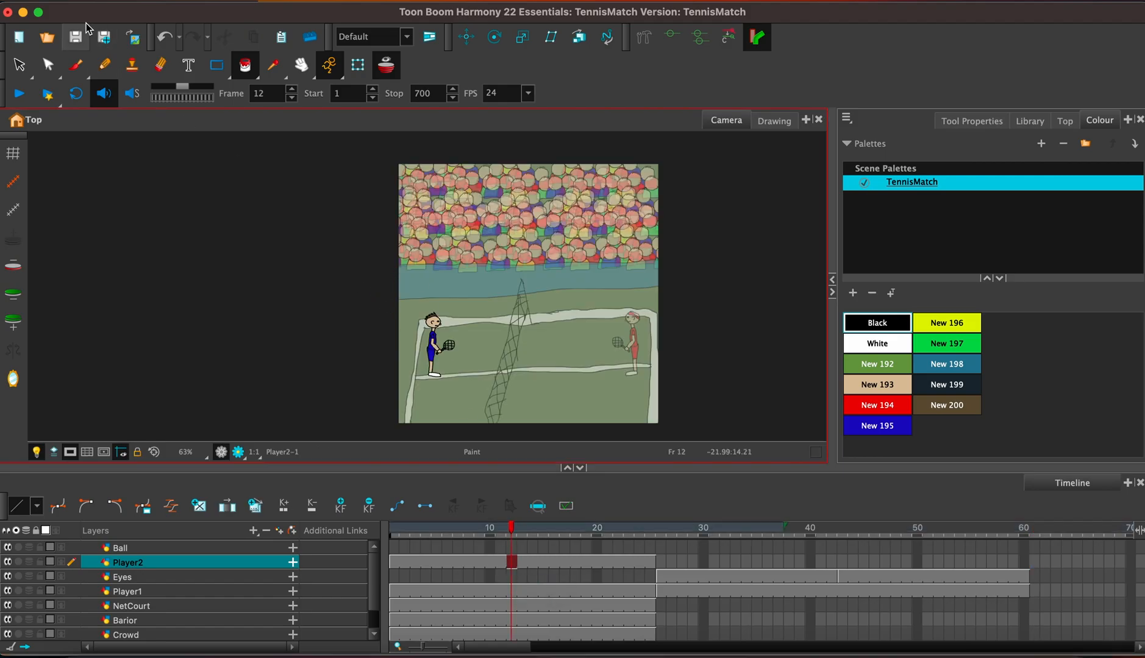
left_click(23, 66)
mouse_move(420, 355)
left_mouse_down()
mouse_move(545, 309)
mouse_move(392, 301)
mouse_move(423, 353)
left_mouse_up()
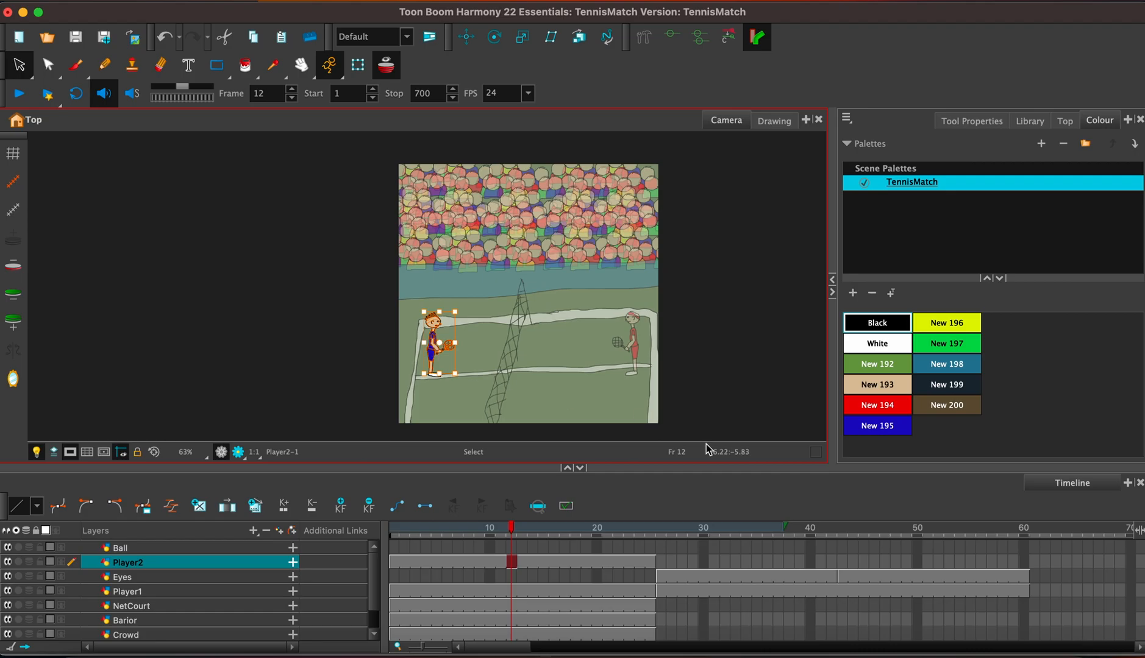
left_click(663, 562)
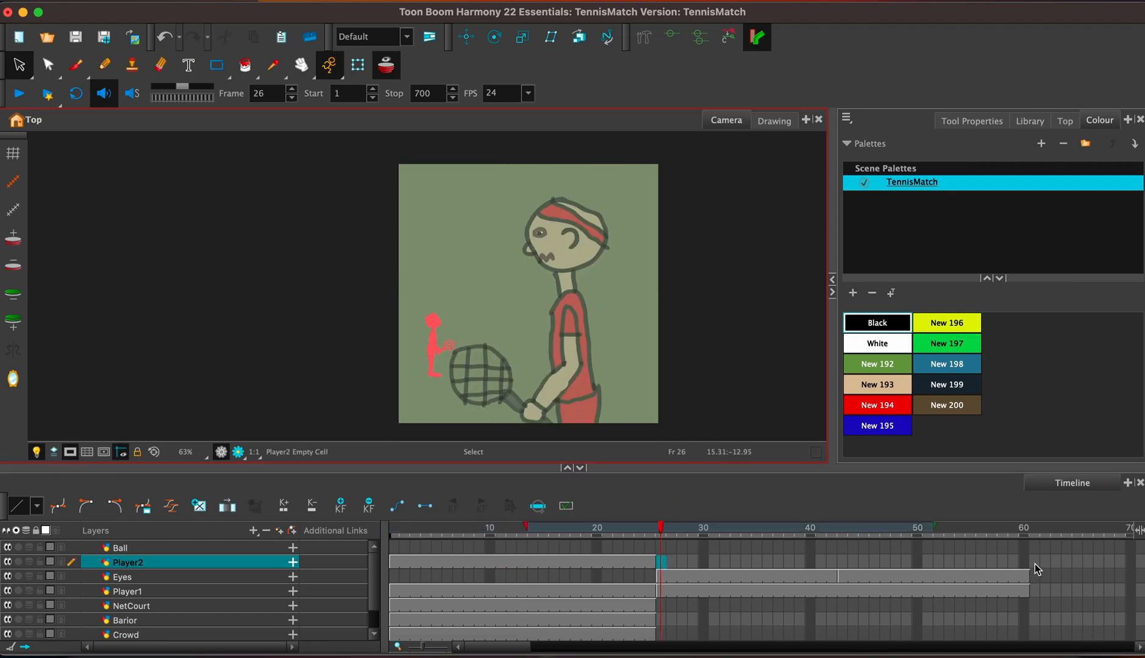
left_click(1035, 564)
key("super+v")
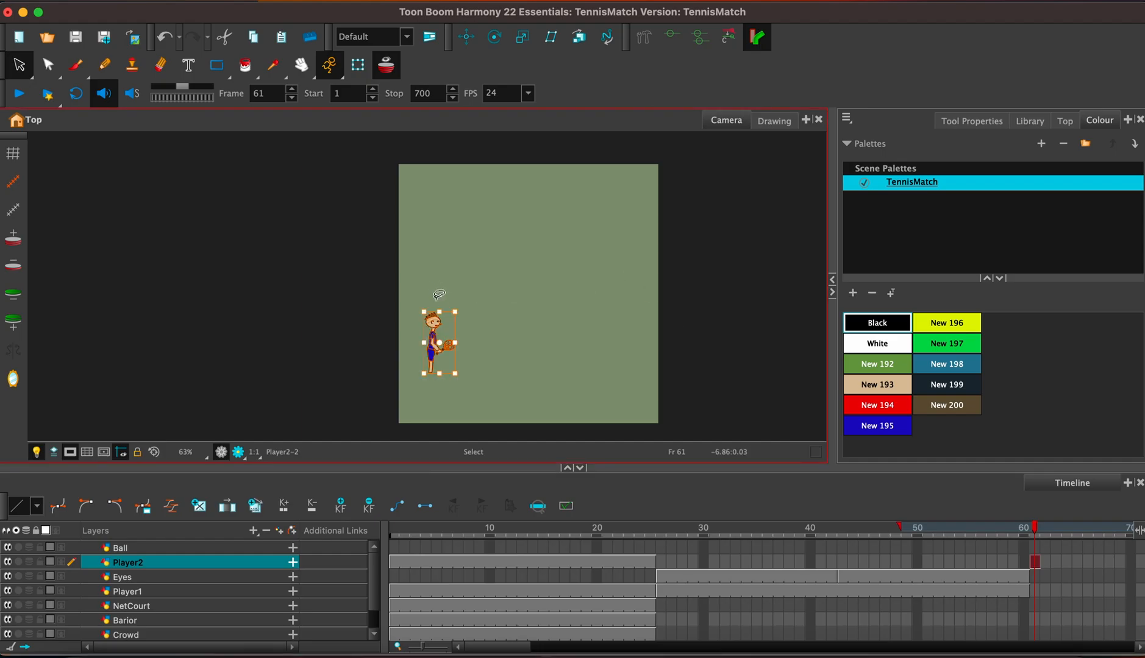
Enlarge the Player2 figure at frame 61 into a close-up and position its upper body inside the camera frame.
left_click_drag(456, 312, 574, 211)
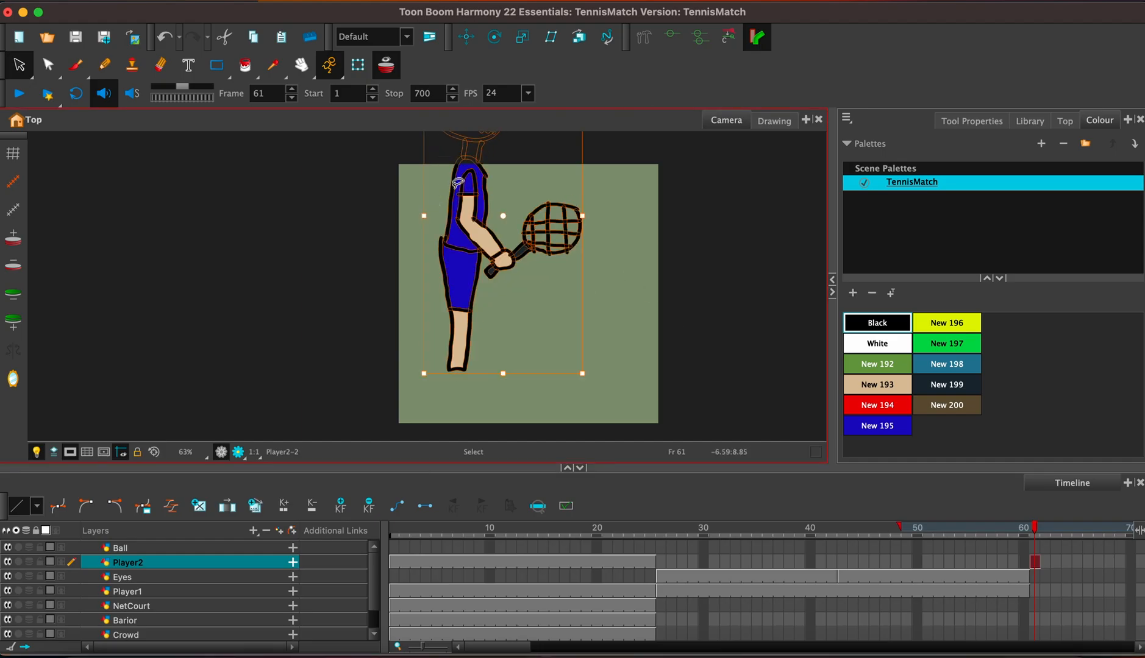
mouse_move(462, 182)
left_mouse_down()
mouse_move(504, 425)
mouse_move(510, 315)
left_mouse_up()
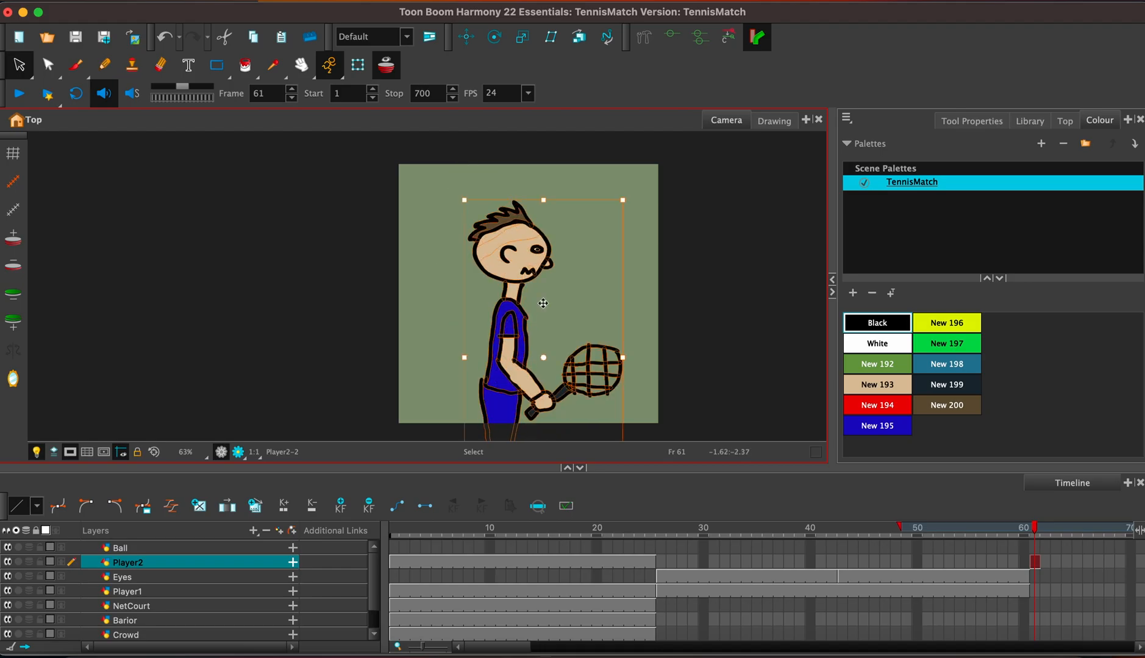
left_click_drag(625, 200, 628, 190)
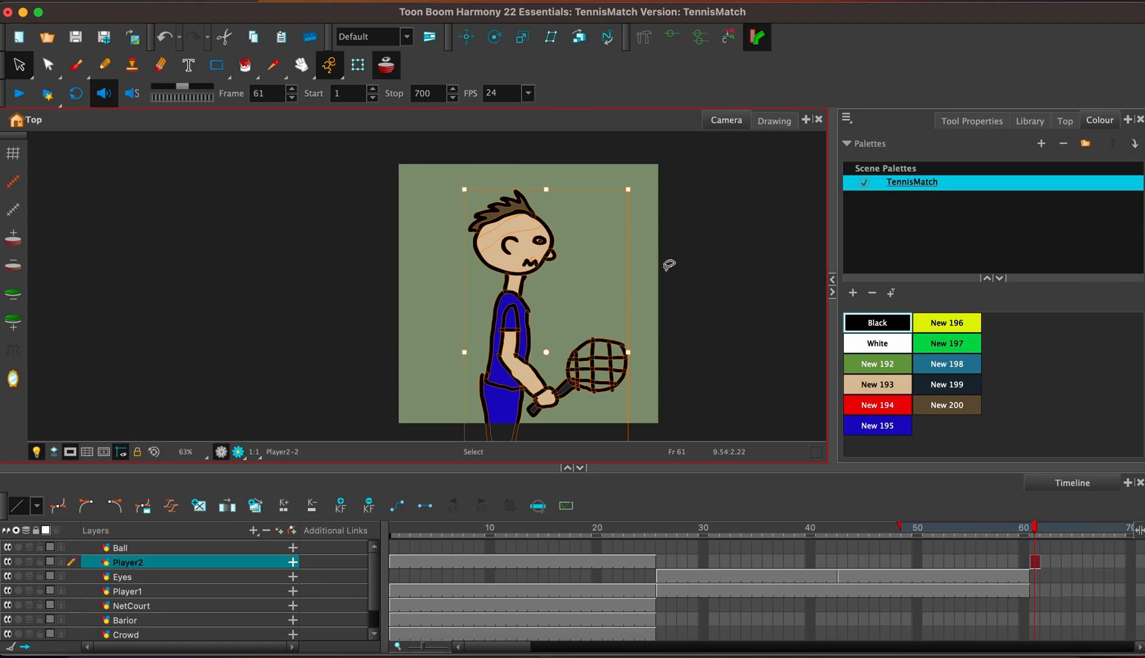
left_click(685, 263)
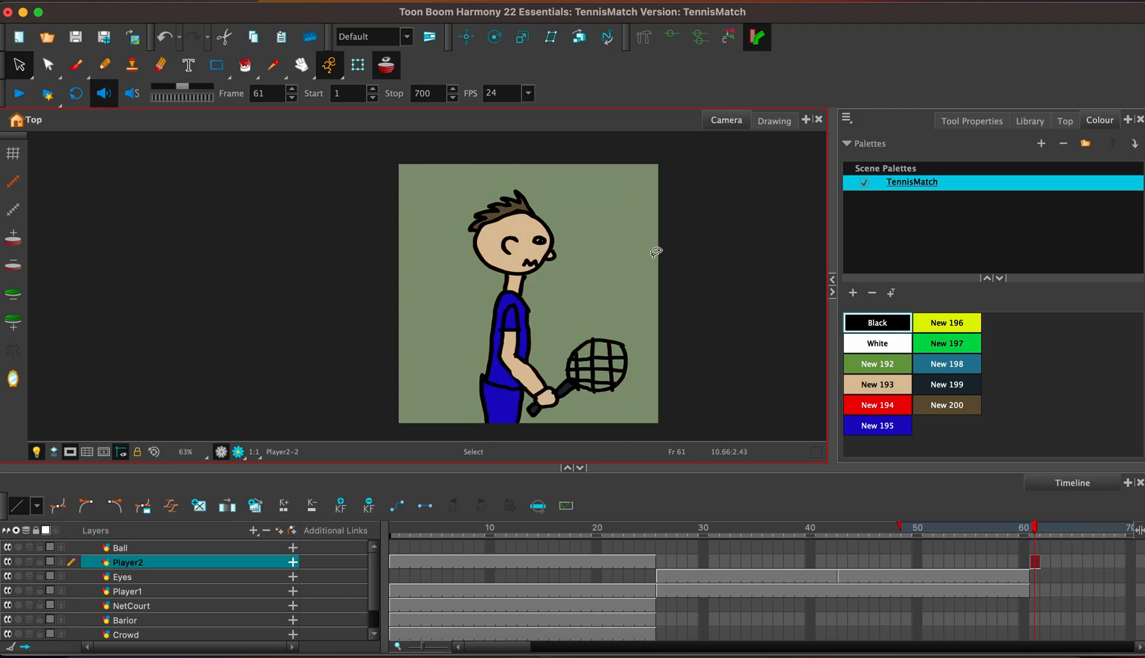
Select the eye and mouth together on Player2's close-up drawing at frame 61.
key("2")
key("2")
key("2")
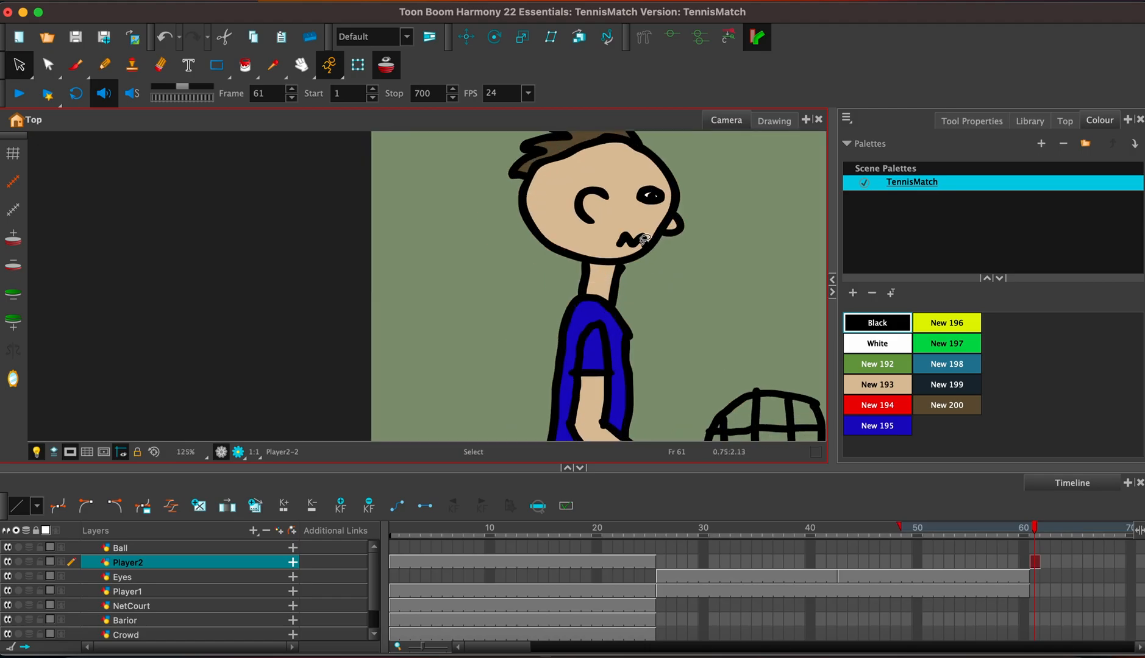
scroll(645, 238, "up", 1)
scroll(610, 229, "up", 1)
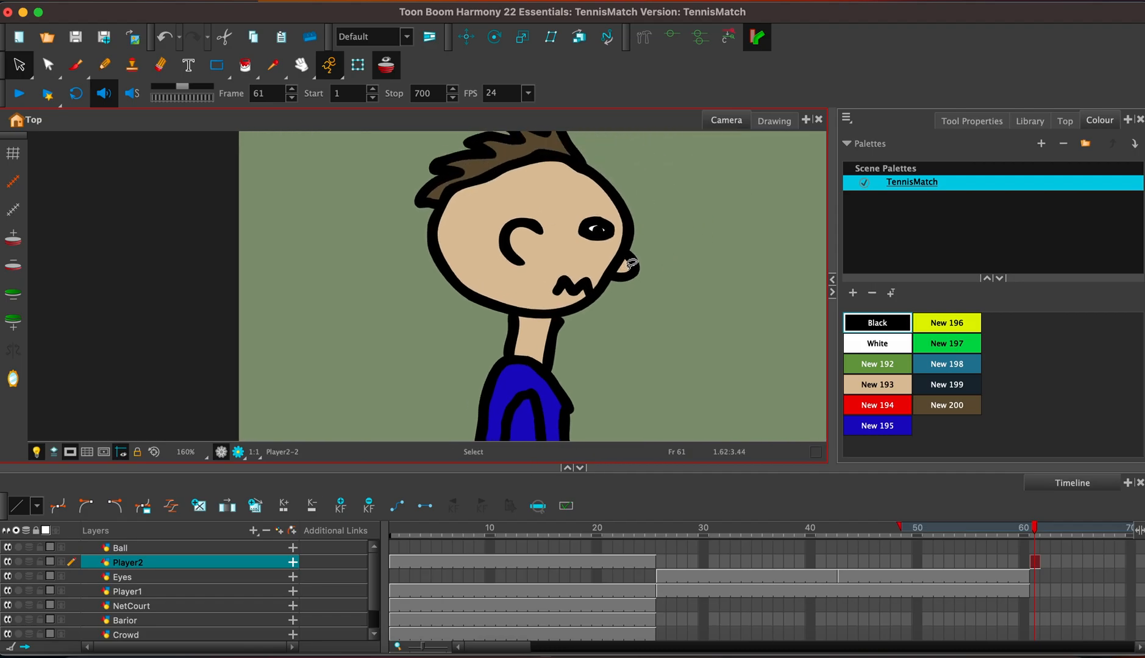
left_click(595, 227)
left_click(582, 282, "shift")
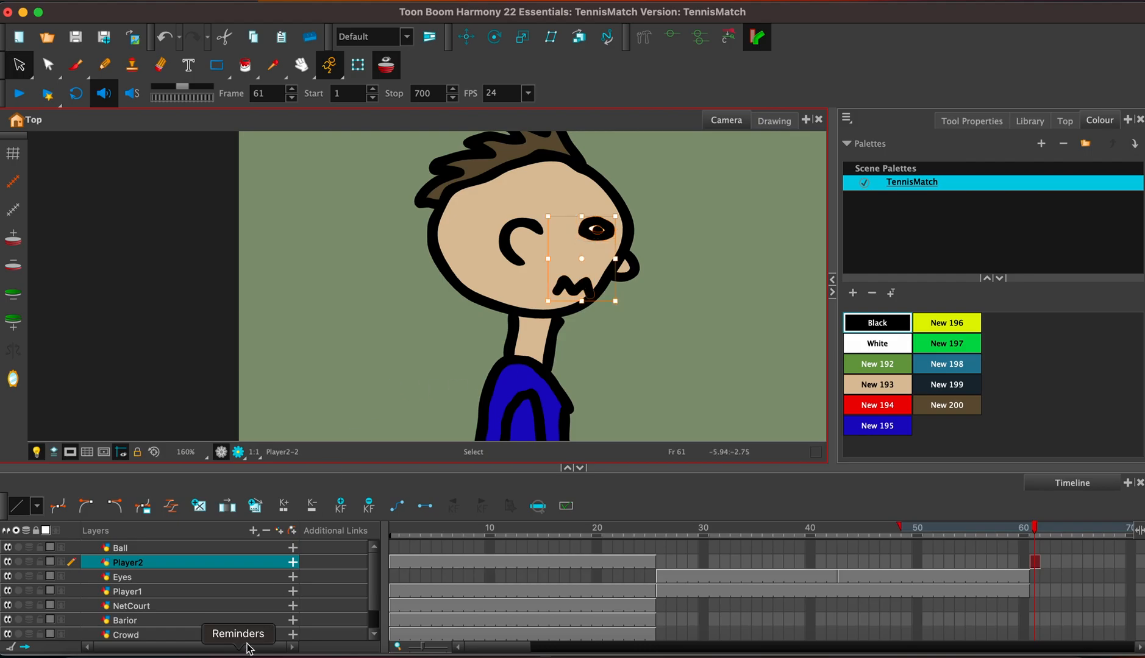
Add a drawing layer named Eyesandmouthplayer2 above Player2.
left_click(280, 531)
type("Eyesandmouthplayer2")
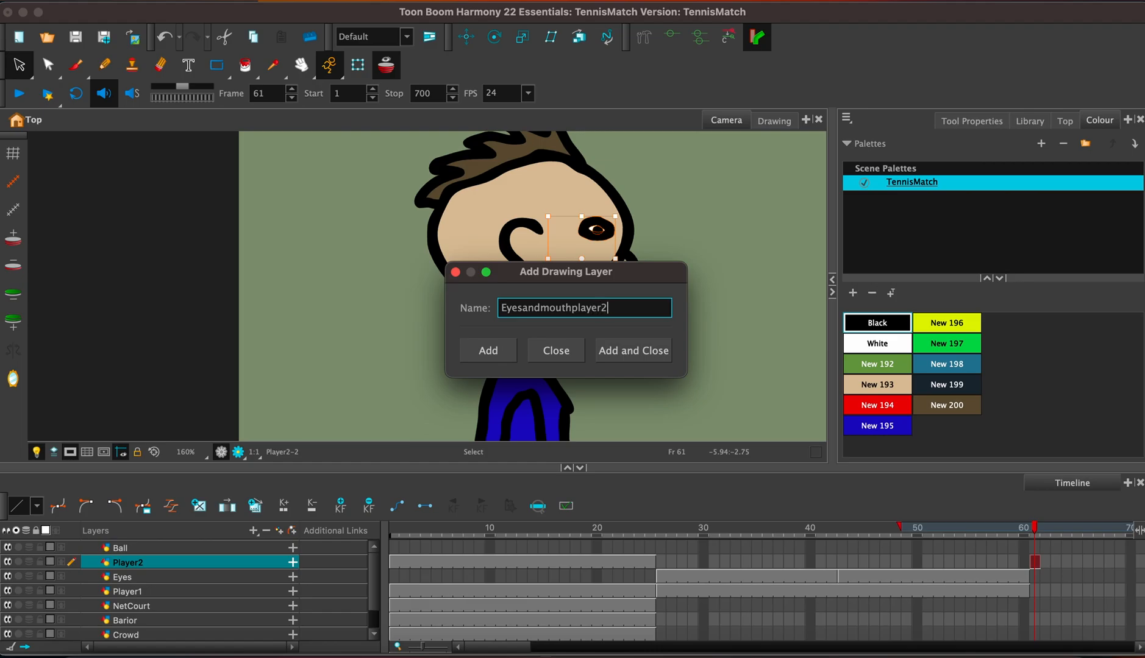
key("Return")
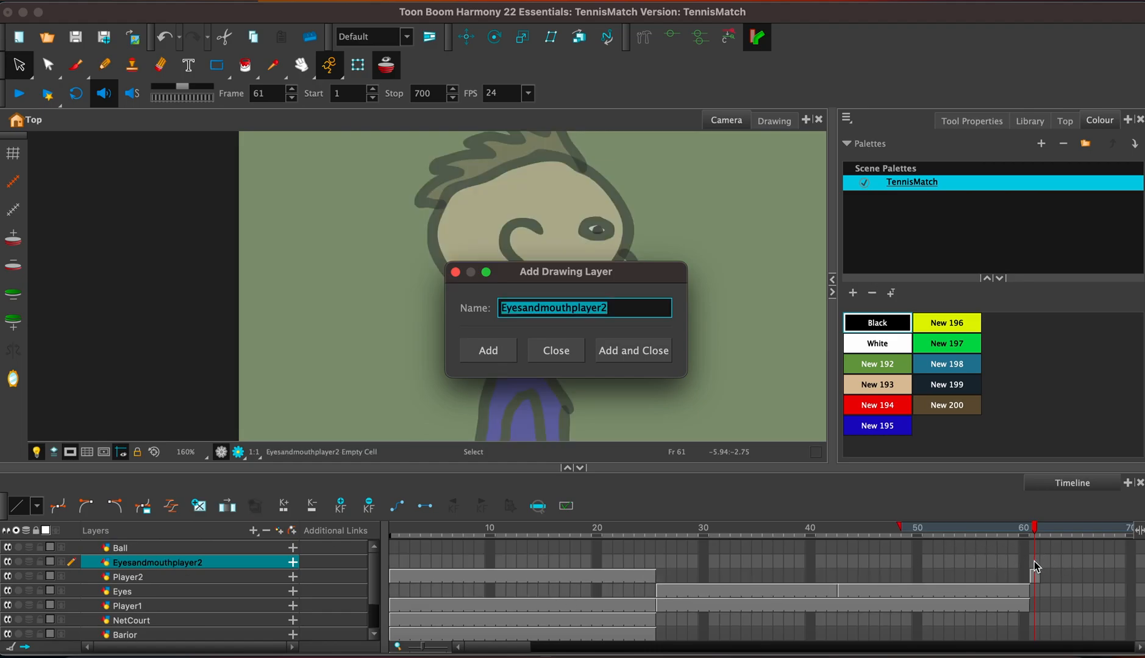
Paste the copied eye and mouth into frame 61 of the Eyesandmouthplayer2 layer.
left_click(455, 271)
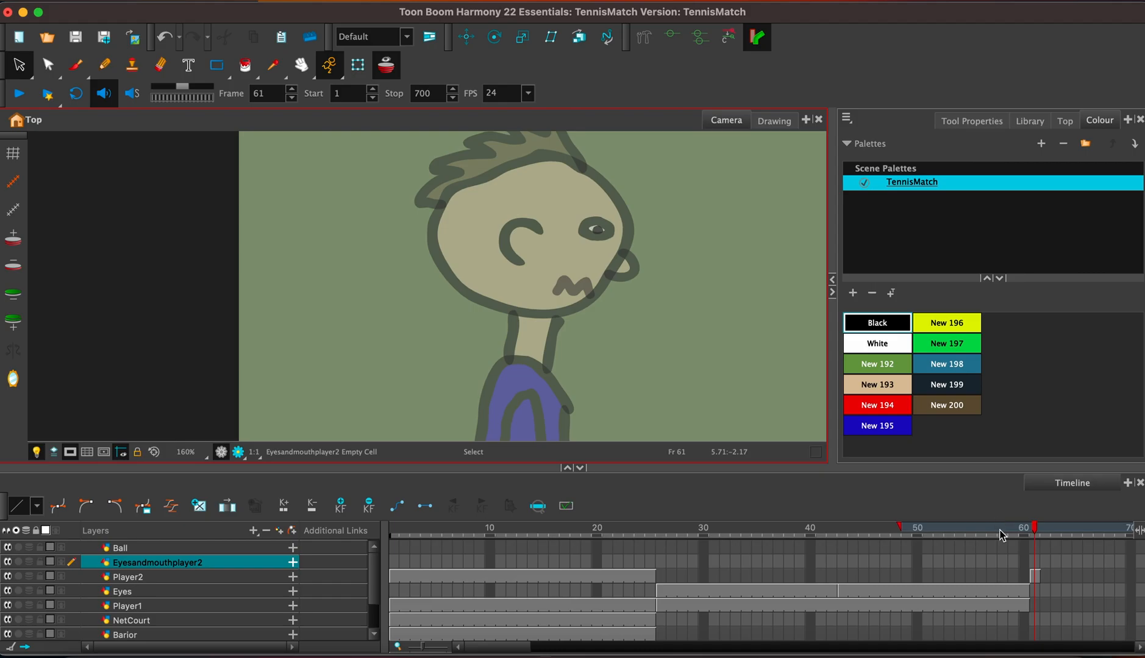
left_click(1035, 562)
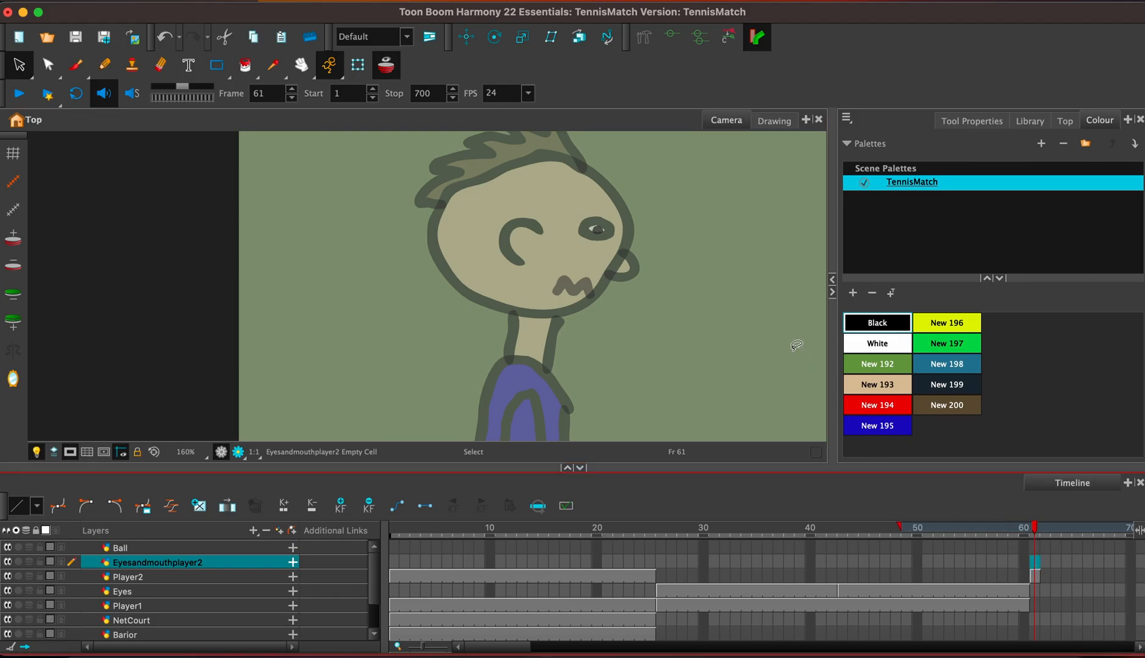
key("ctrl+v")
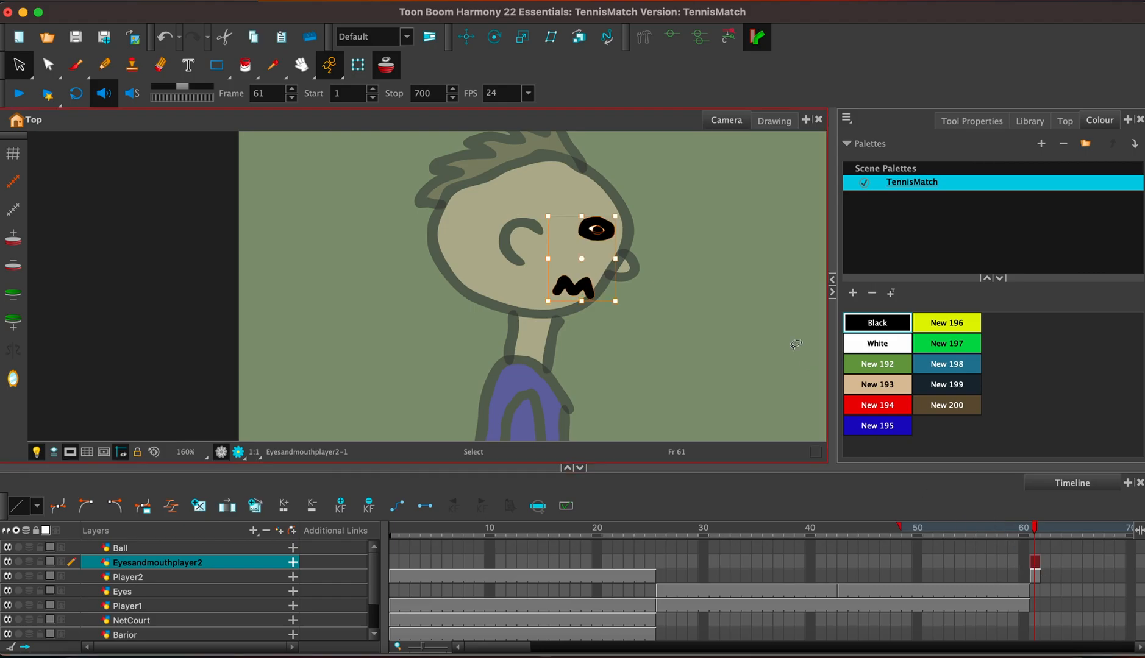
Delete the eye and mouth from Player2's drawing at frame 61 and fill the leftover eye area with the skin colour New 193.
left_click(1039, 576)
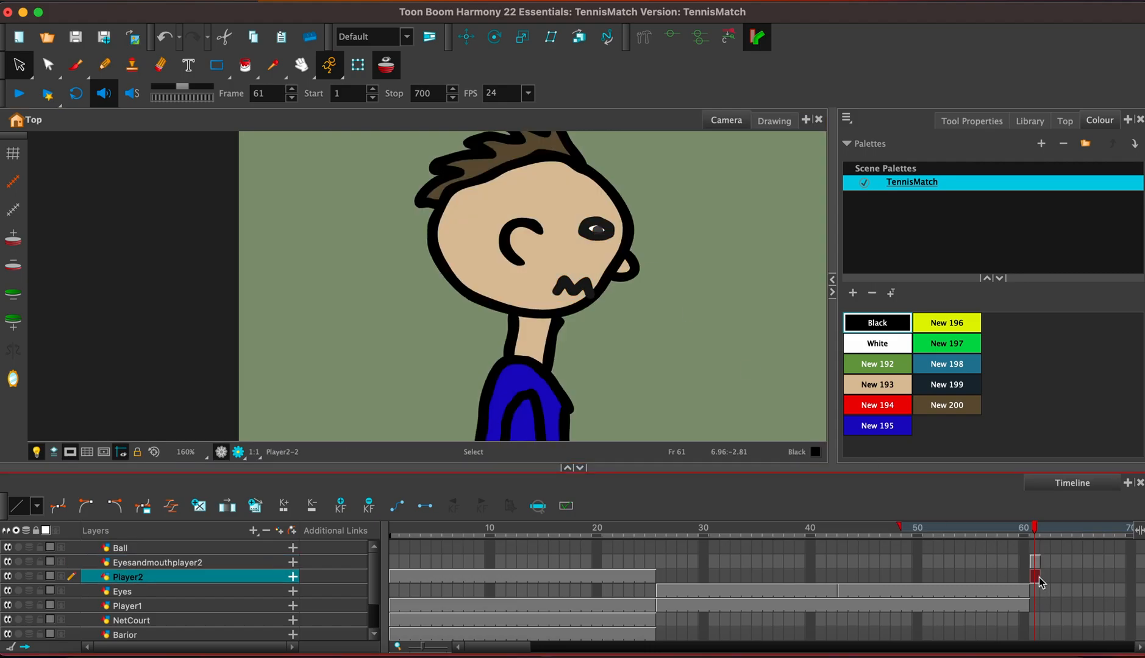
left_click(598, 230)
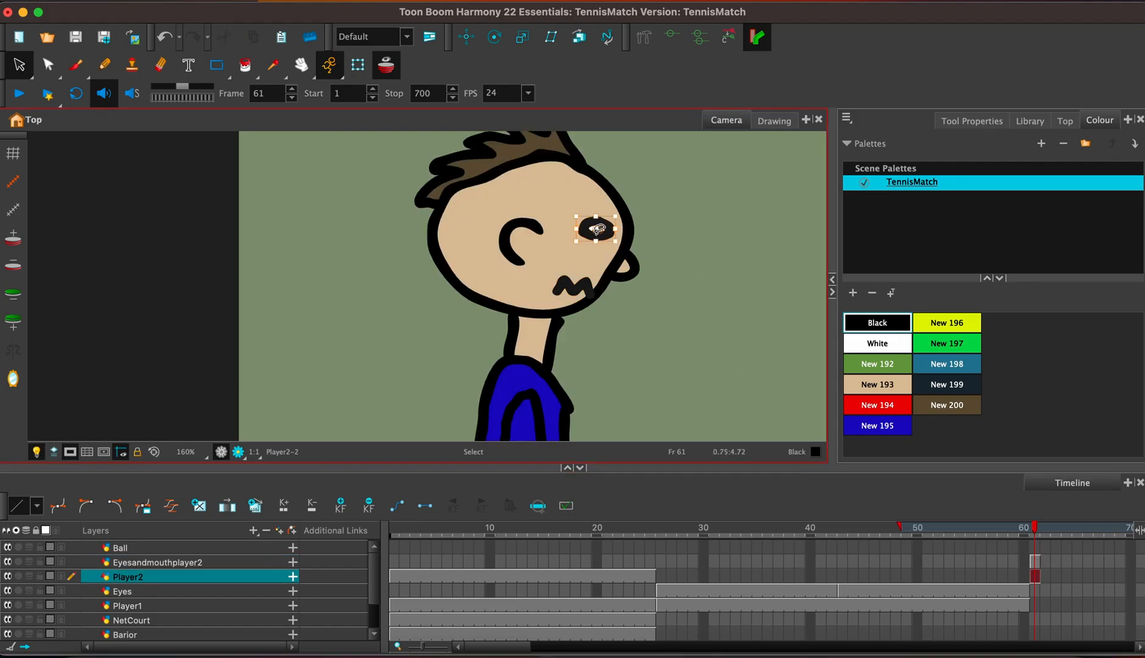
left_click(582, 282)
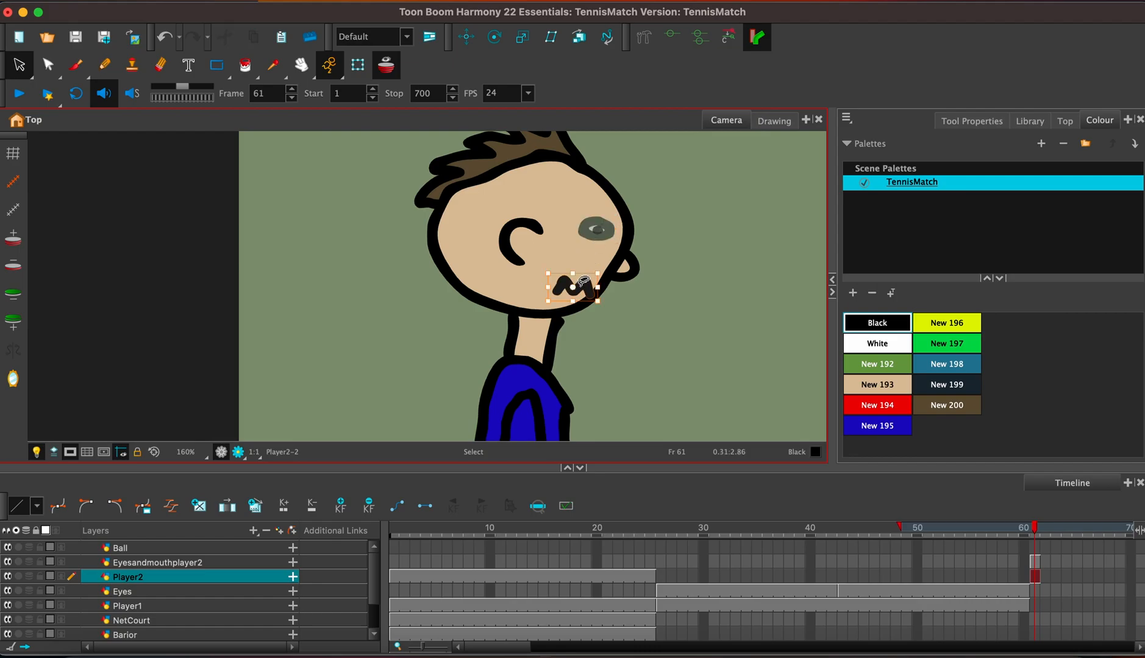
left_click(908, 386)
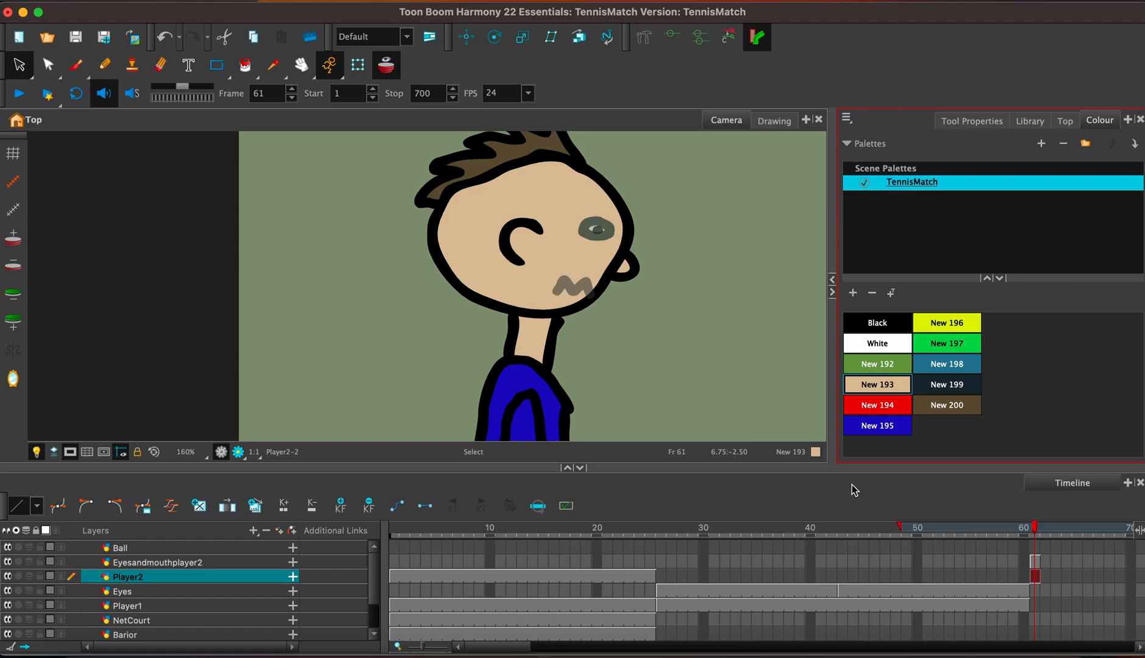
left_click(244, 64)
left_click(588, 237)
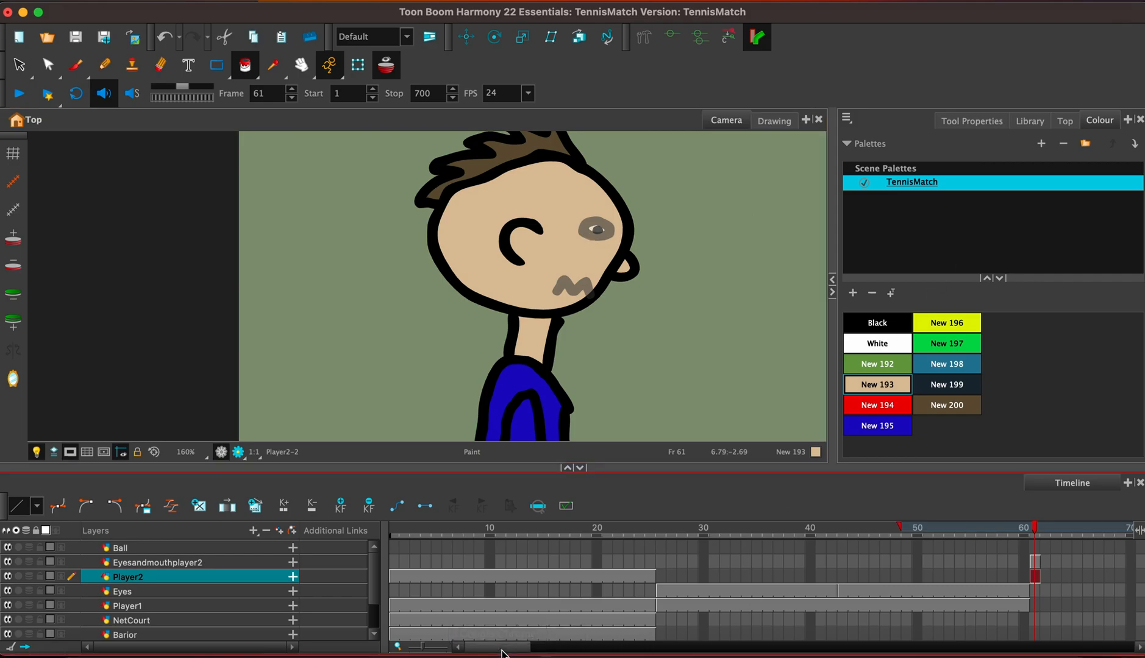
Extend the exposure of the frame 61 drawings on Eyesandmouthplayer2 and Player2 to frame 95.
left_click_drag(501, 649, 518, 648)
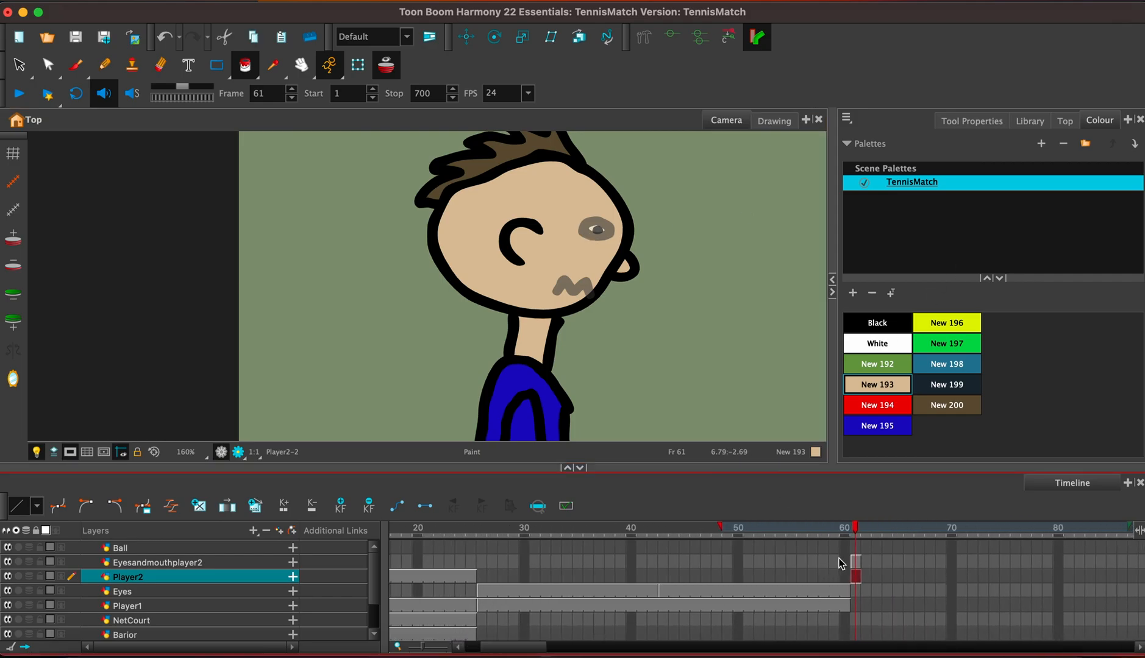
left_click(854, 561)
left_click(857, 576, "shift")
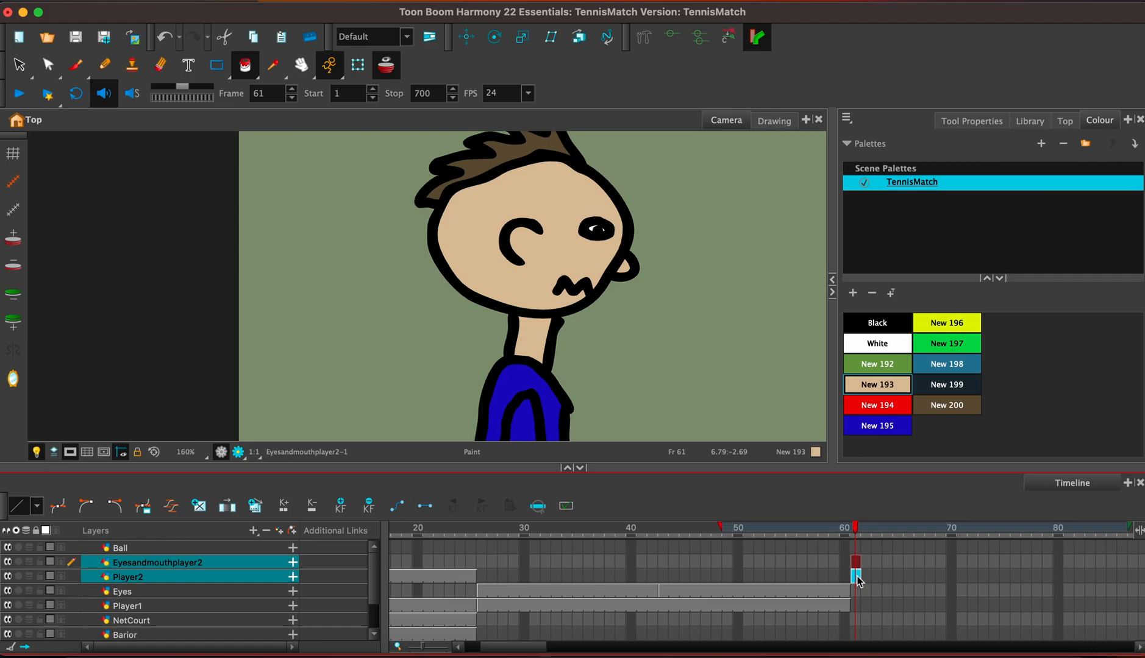
key("F5")
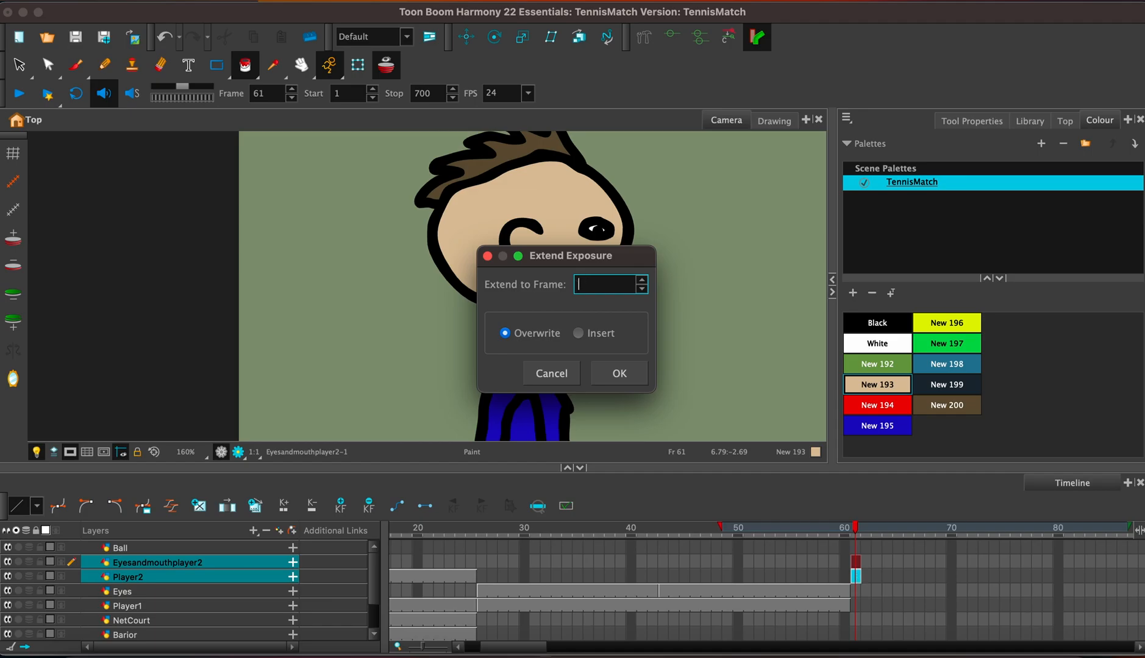
key("Return")
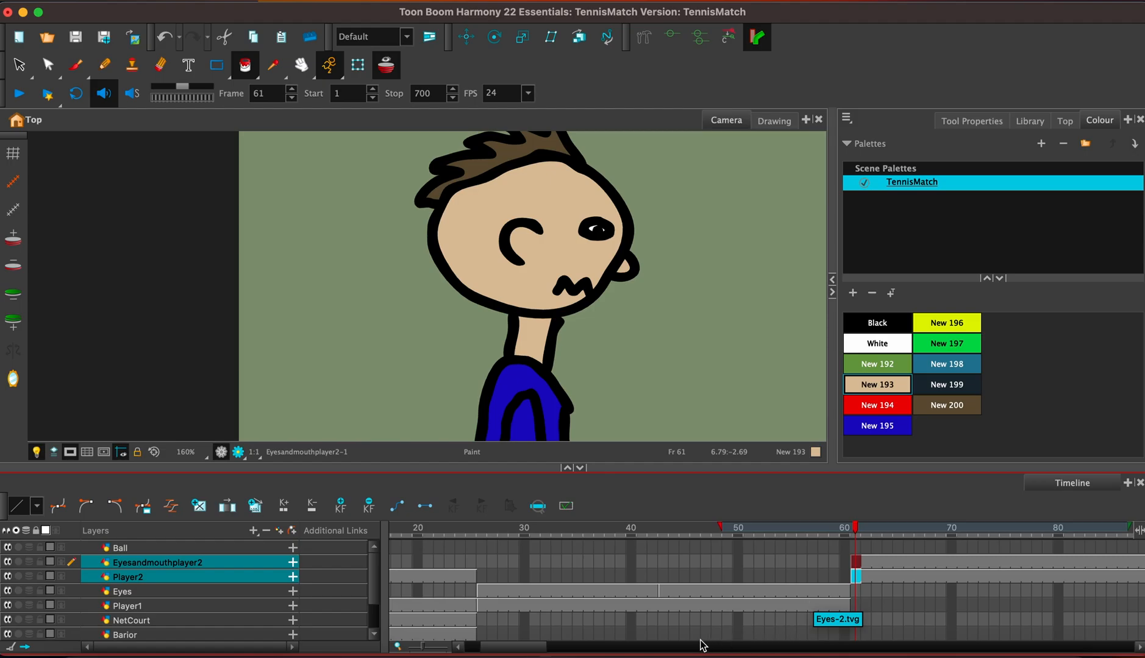
Clear the Eyesandmouthplayer2 exposure from frame 77 to frame 95.
left_click_drag(550, 651, 560, 653)
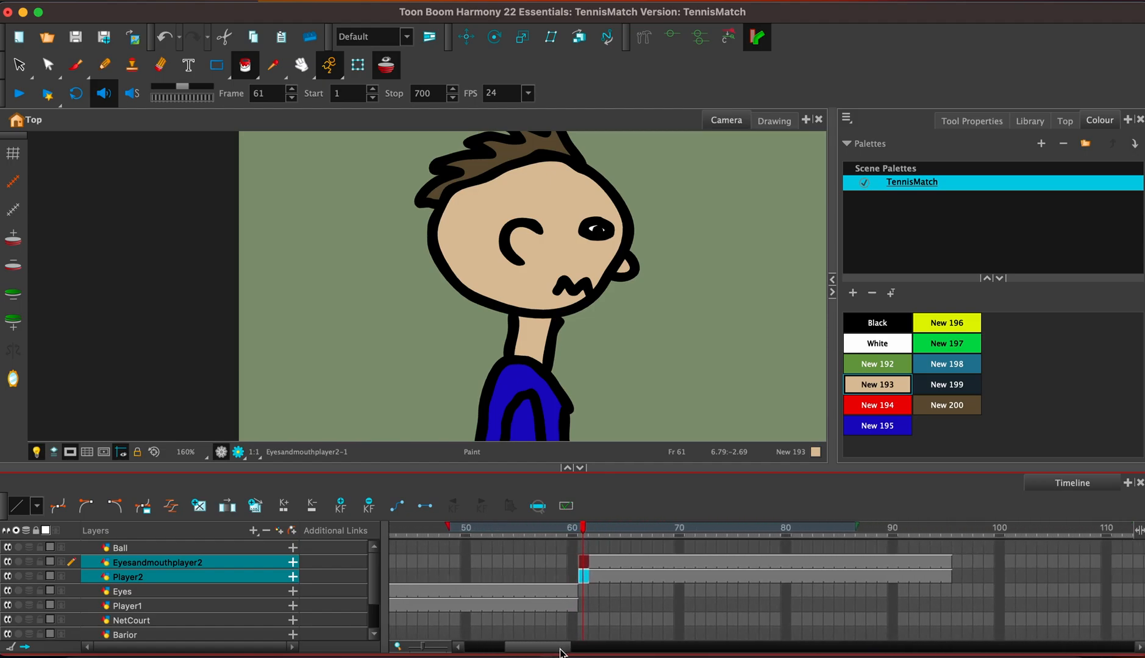
left_click(743, 563)
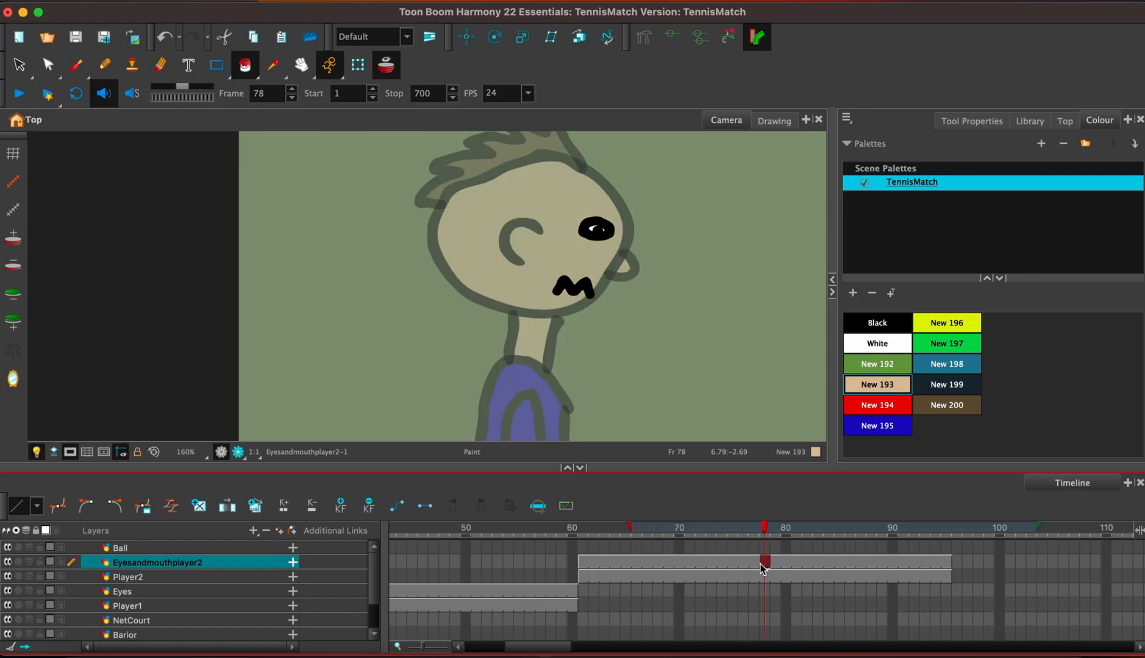
left_click(754, 563)
left_click(943, 563, "shift")
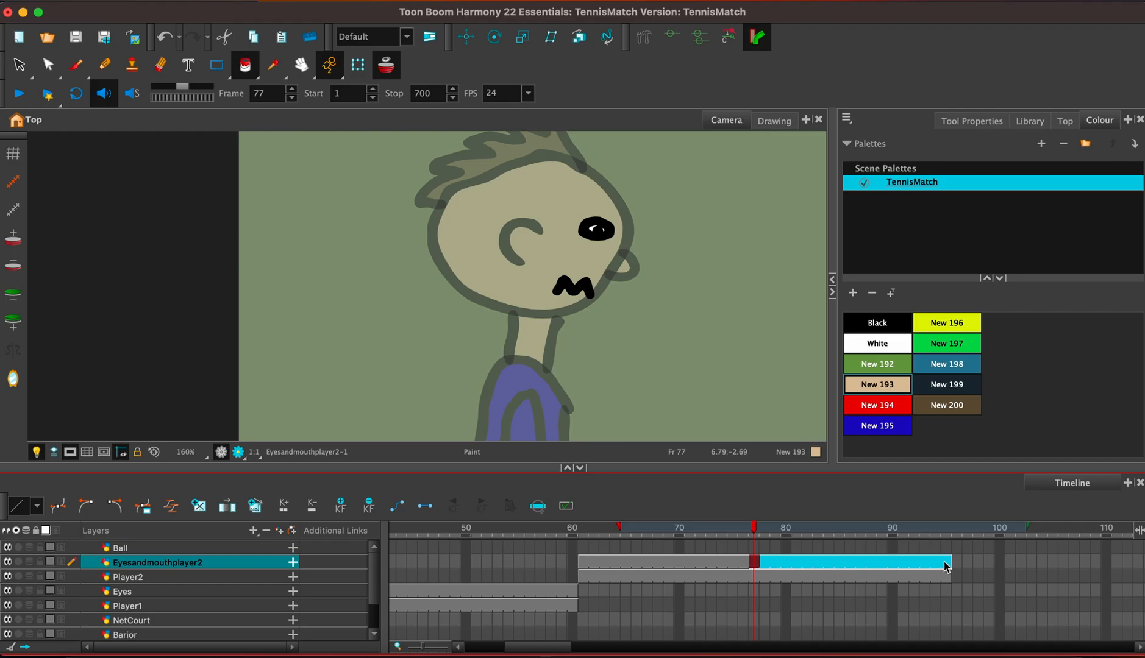
key("Delete")
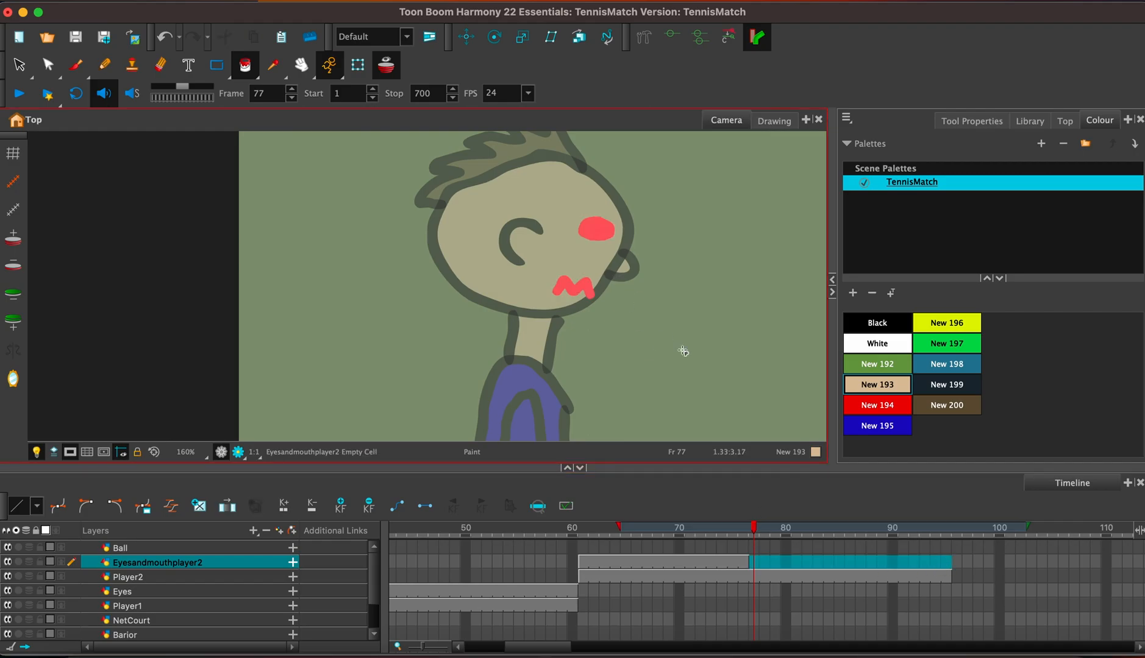
Brush black outlines of an angry slanted eye and a jagged zigzag mouth on Eyesandmouthplayer2 at frame 77.
left_click(884, 324)
left_click(76, 65)
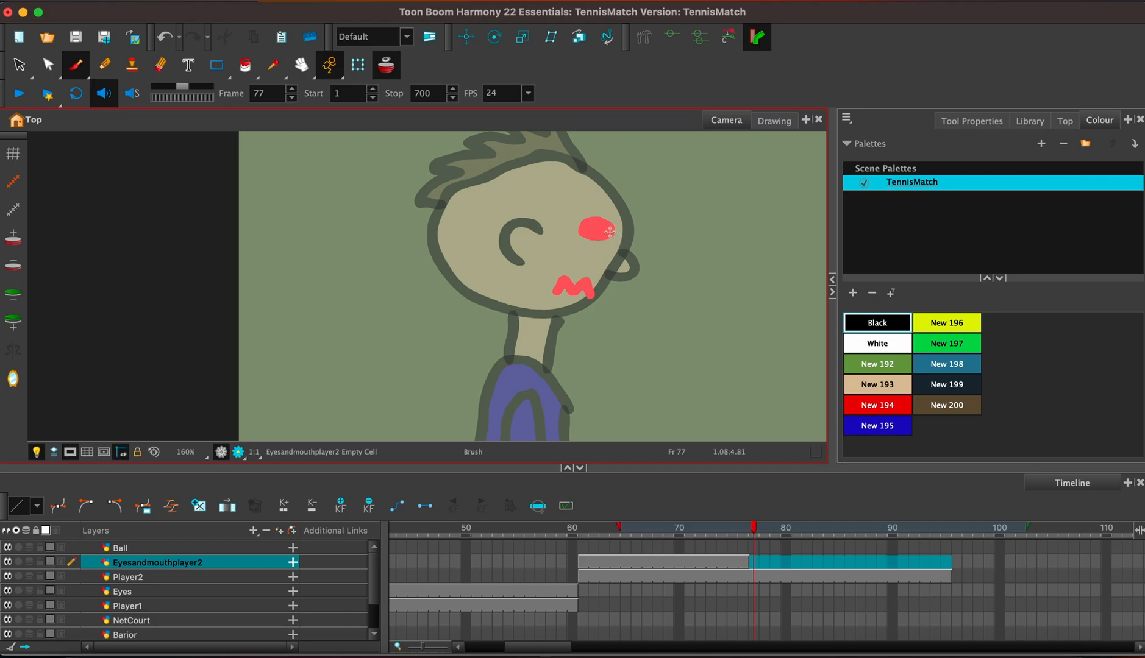
mouse_move(611, 232)
left_mouse_down()
mouse_move(569, 214)
mouse_move(609, 248)
left_mouse_up()
mouse_move(595, 296)
left_mouse_down()
mouse_move(585, 275)
mouse_move(557, 268)
mouse_move(548, 284)
mouse_move(594, 291)
left_mouse_up()
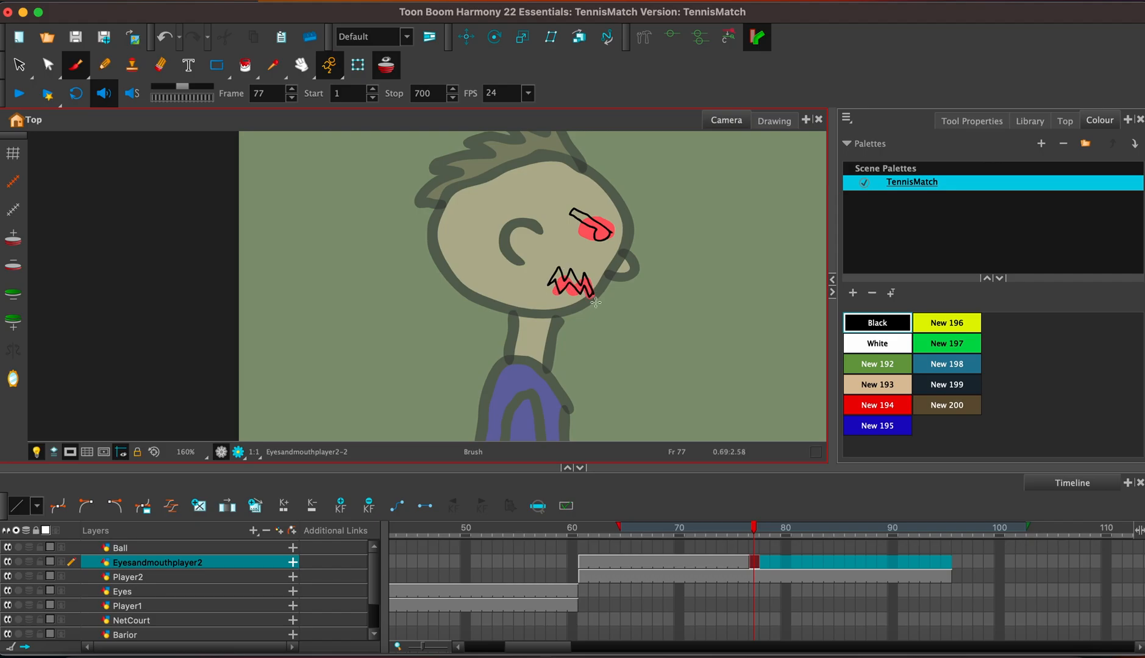
Fill the angry eye and jagged mouth with black and extend the frame 77 drawing's exposure to frame 95.
left_click(245, 65)
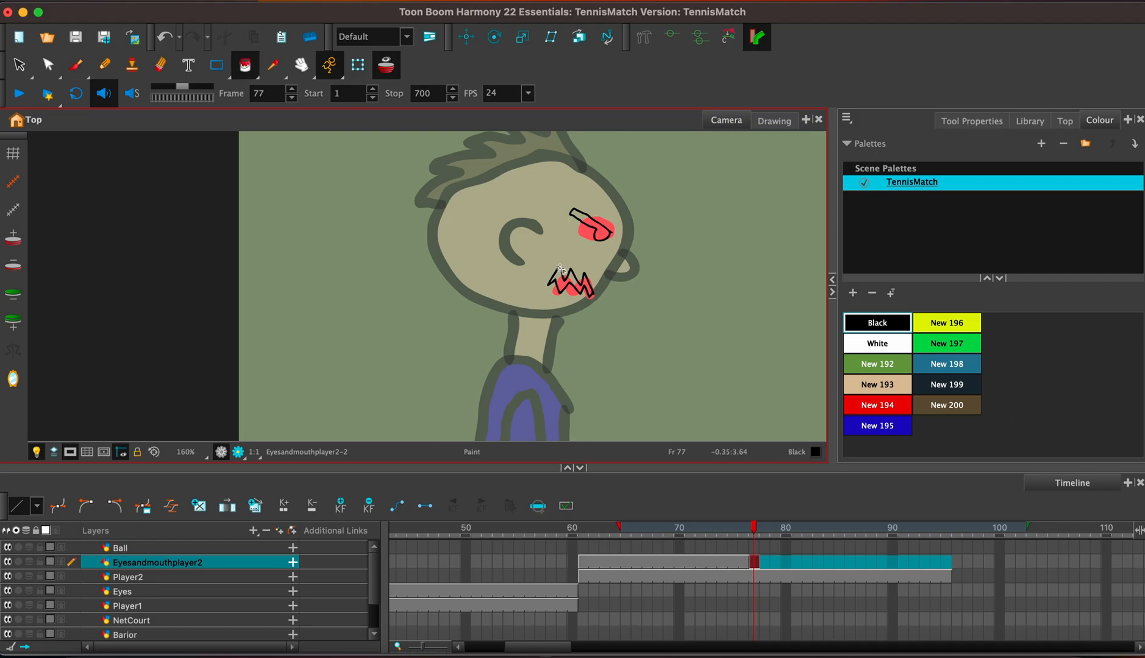
left_click(562, 283)
left_click(592, 227)
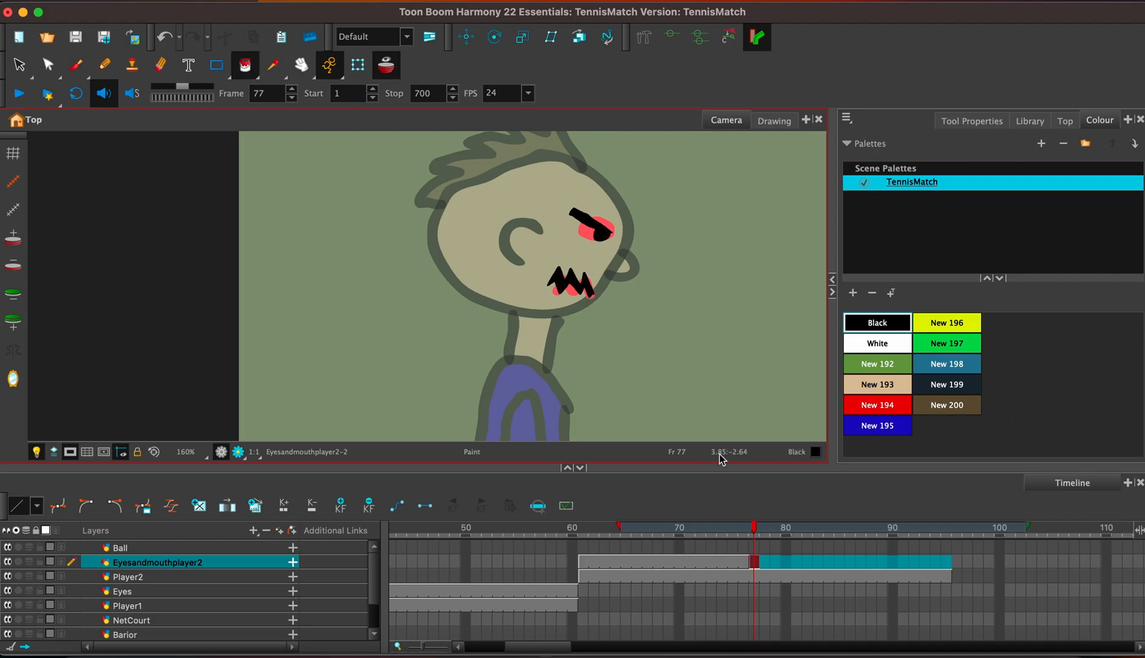
key("F5")
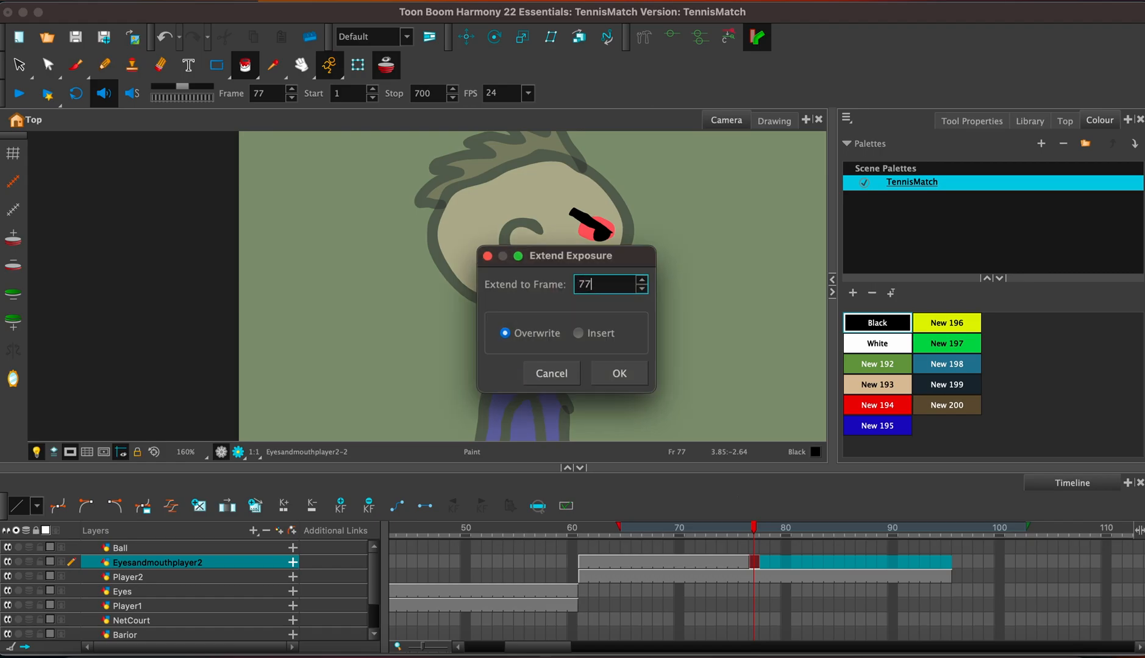
key("Return")
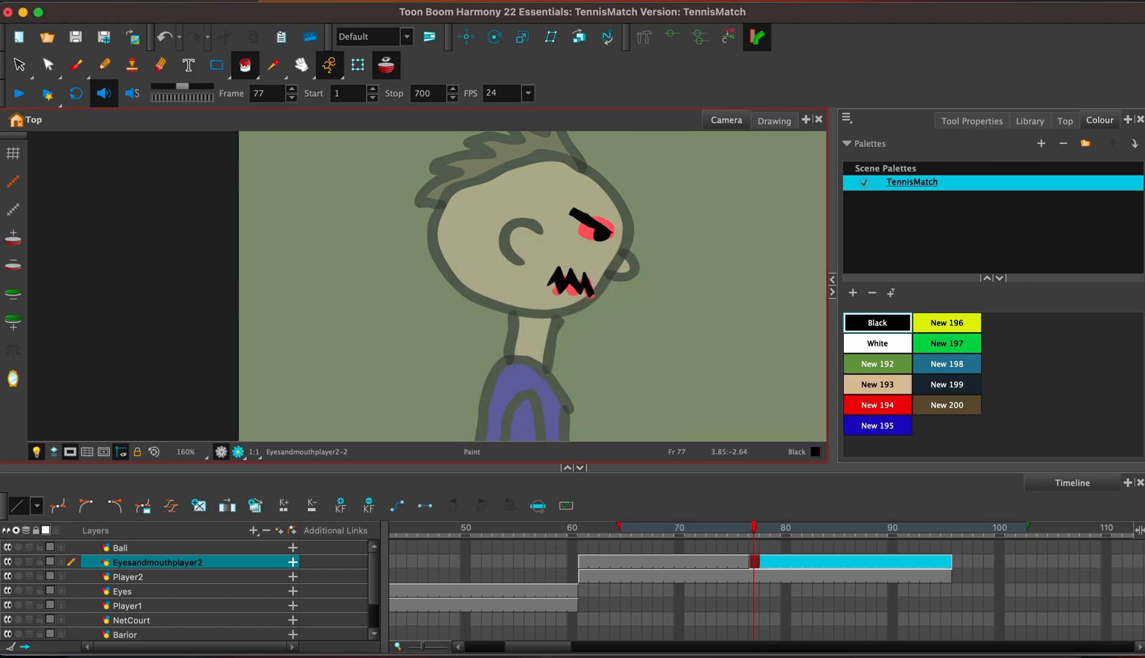
Play the animation from frame 1 to review the wide shot and both player close-ups.
left_click(818, 605)
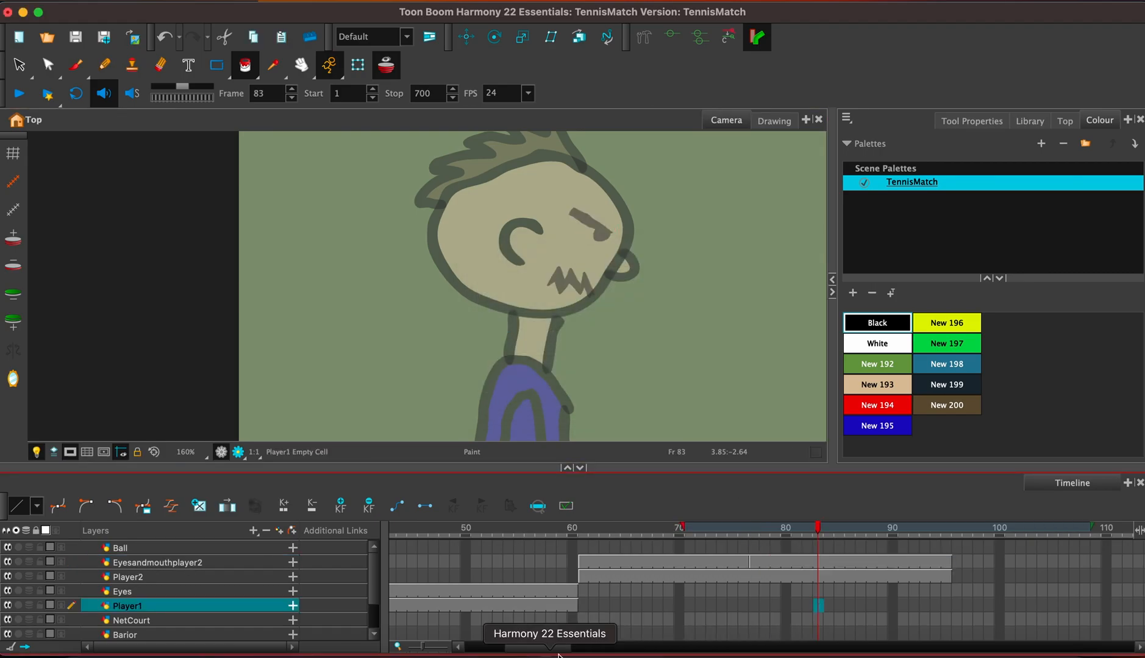
scroll(645, 256, "down", 5)
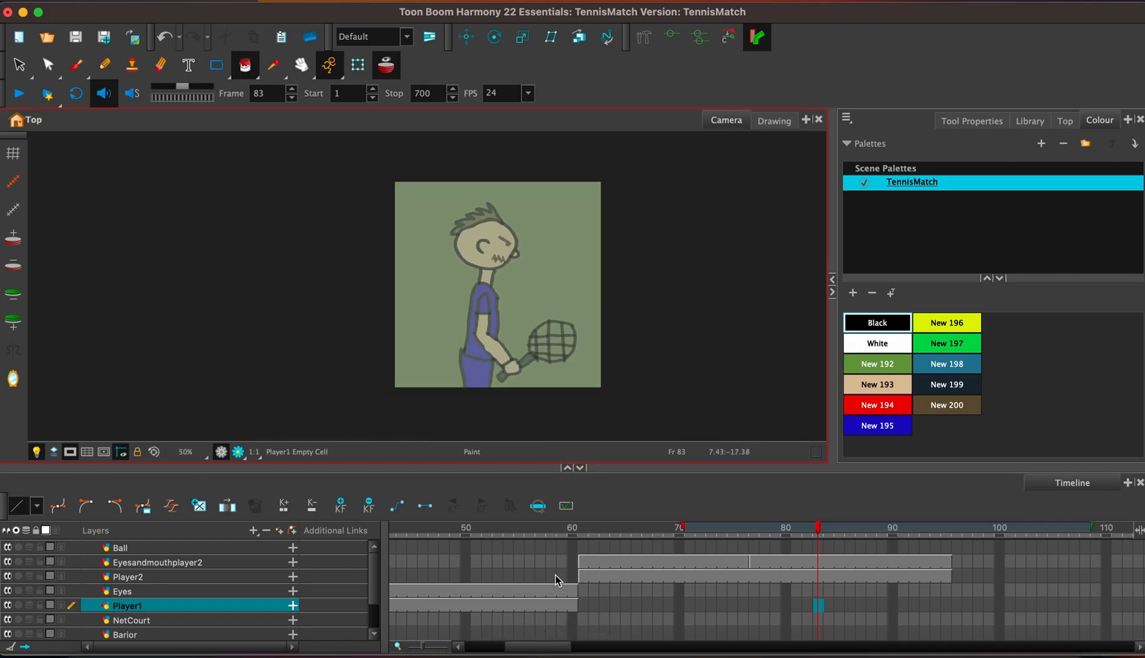
left_click_drag(545, 645, 426, 646)
left_click(393, 536)
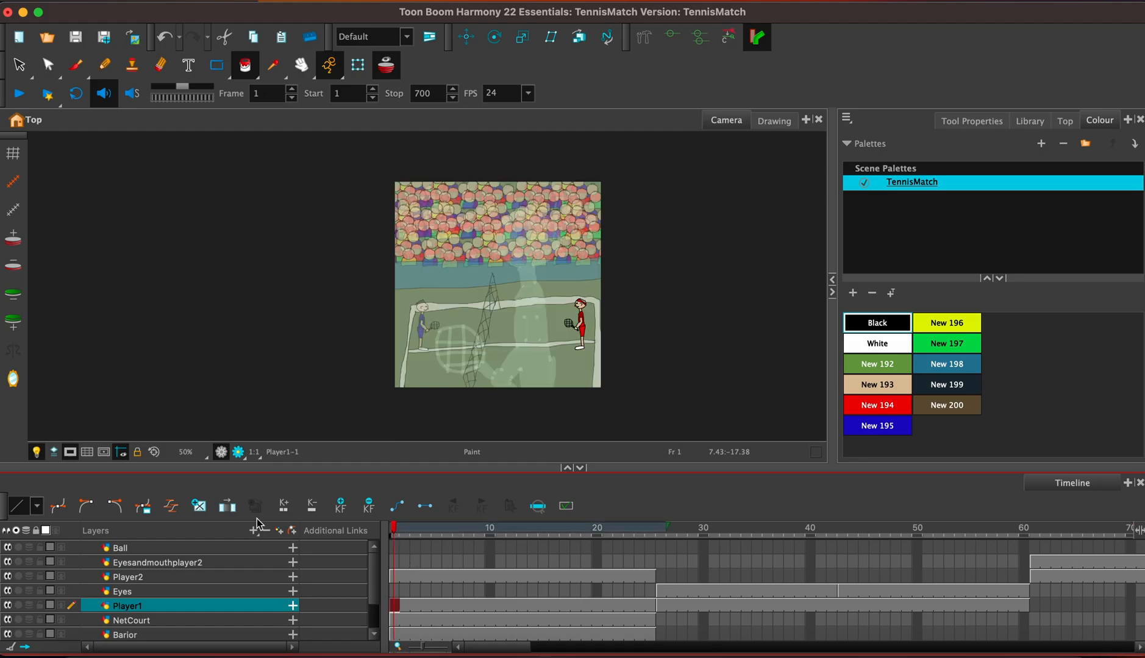
left_click(28, 98)
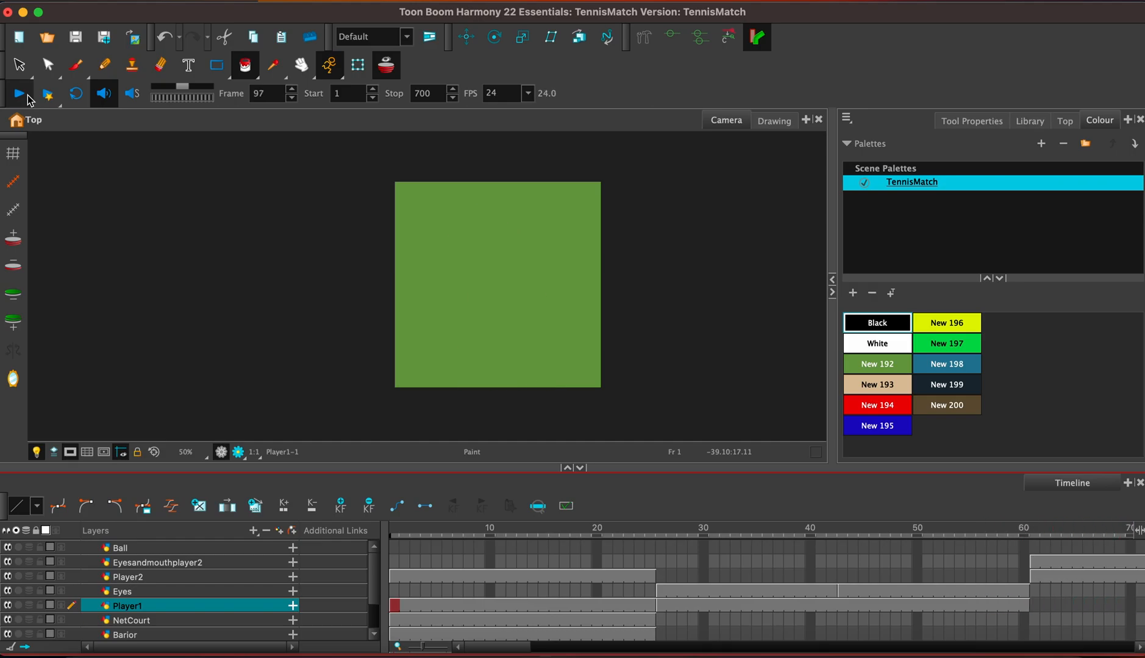
left_click(27, 96)
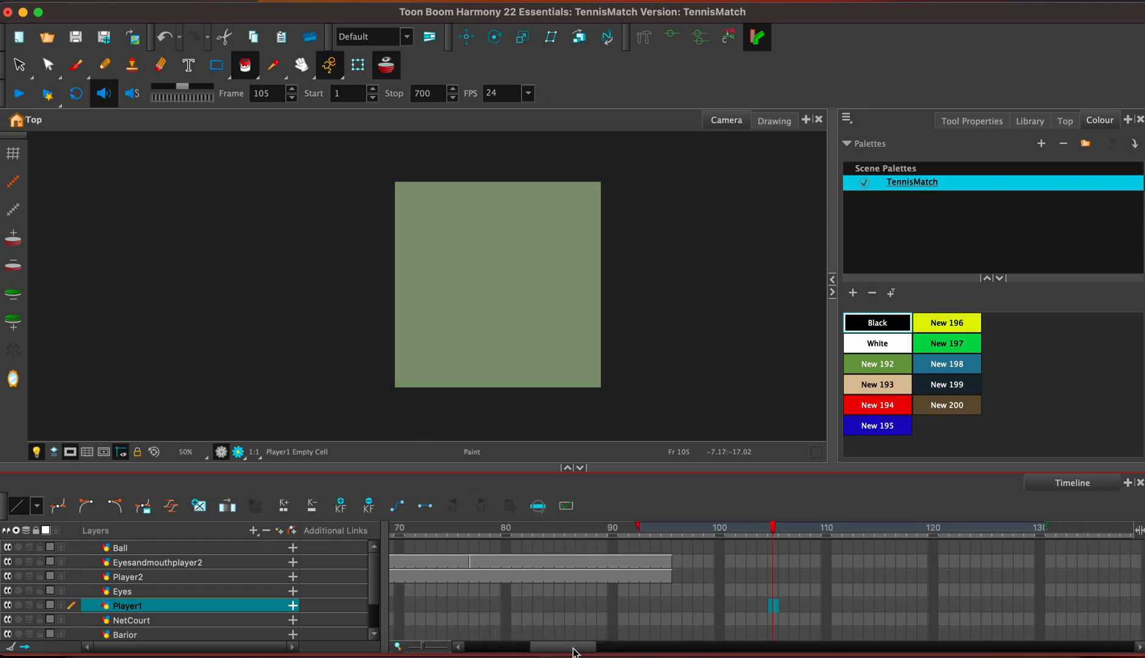
Select the NetCourt, Barior and Crowd cells together at frame 25, leaving Player1 out of the selection.
scroll(492, 649, "left", 10)
left_click(651, 605)
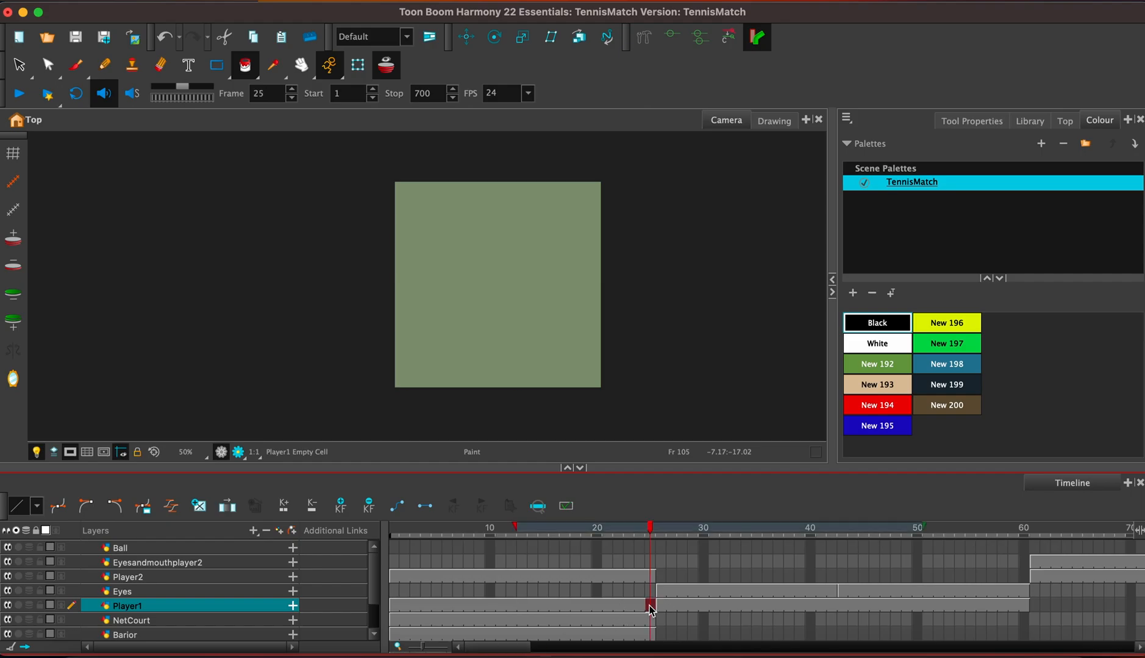
left_click(651, 638, "shift")
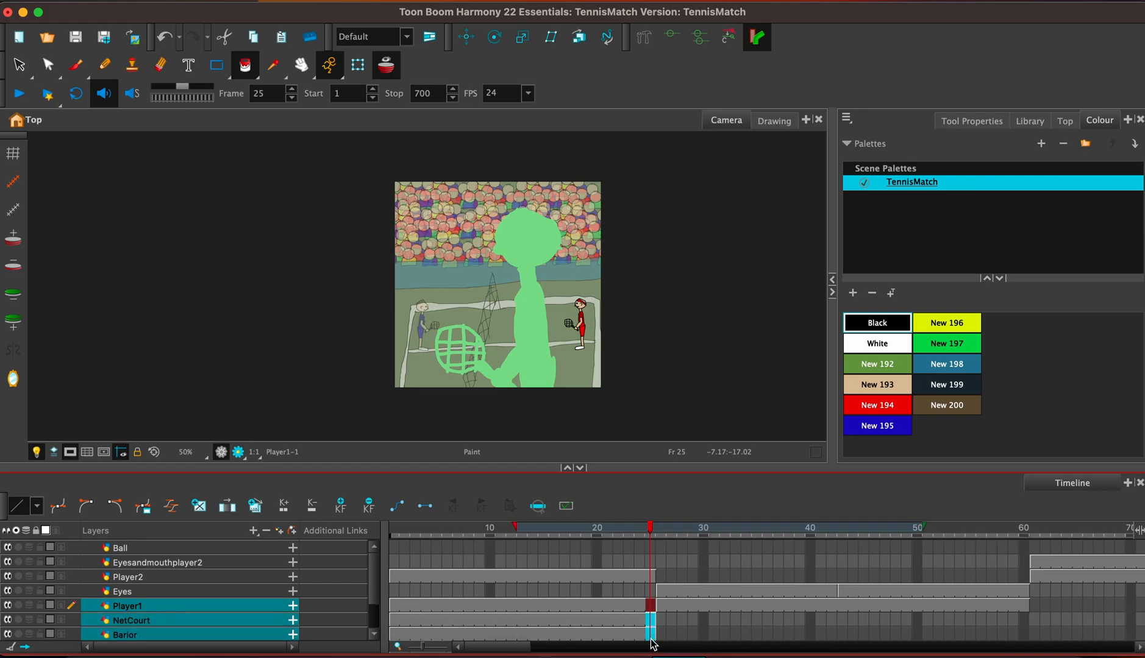
left_click(650, 620)
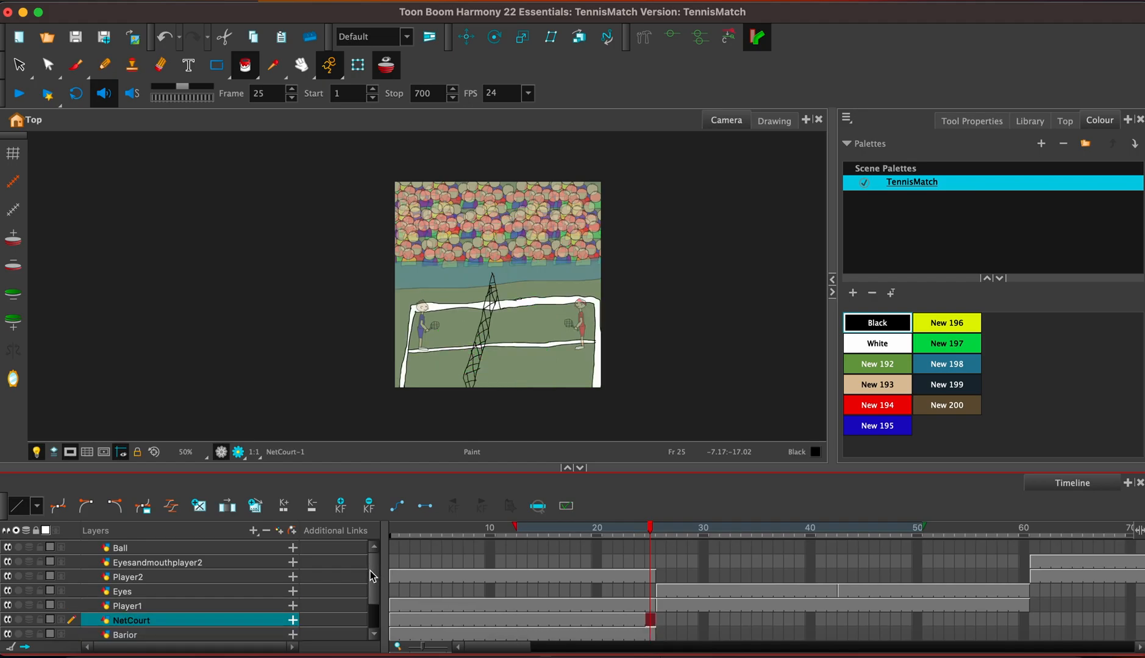
scroll(372, 606, "down", 3)
left_click(650, 561)
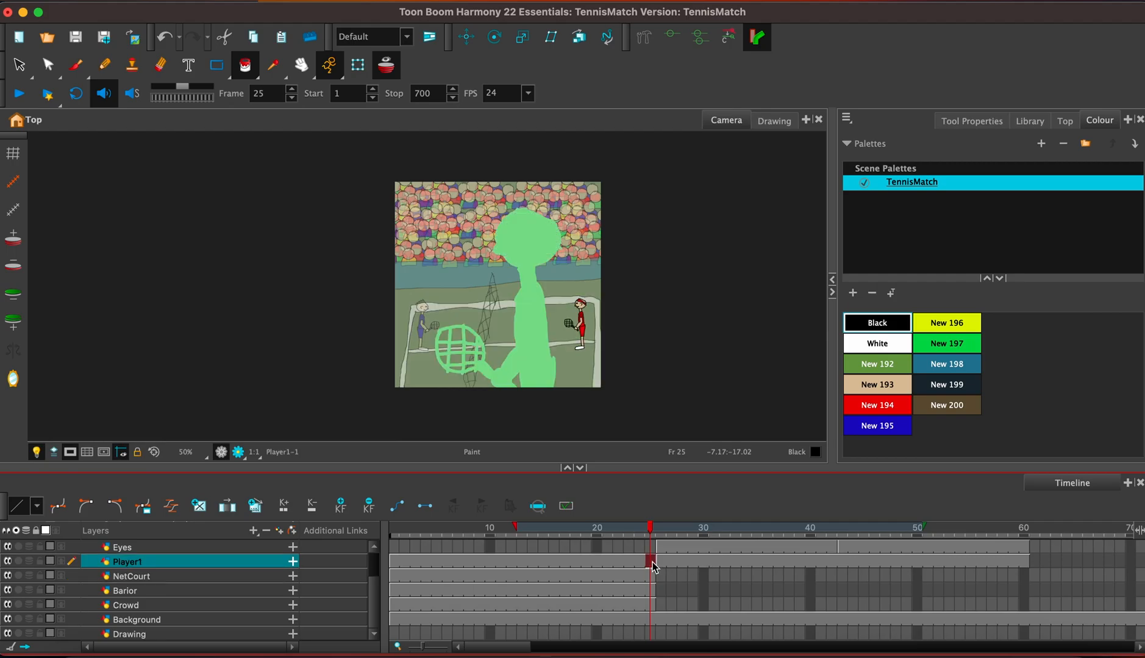
left_click(649, 603, "shift")
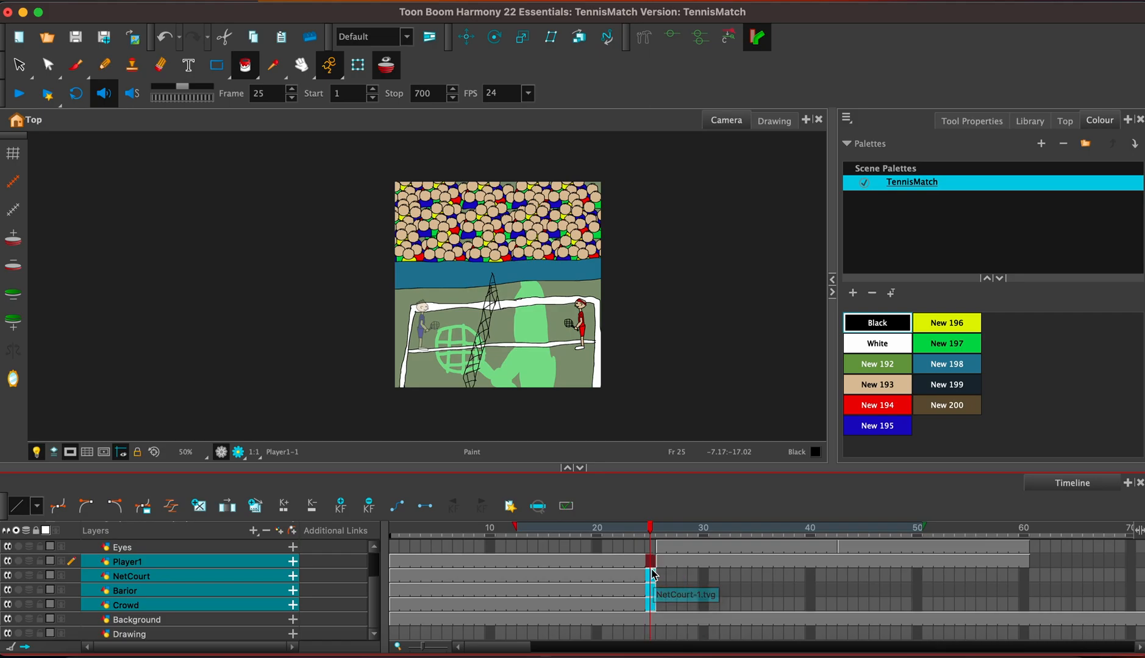
left_click(652, 576)
left_click(653, 611, "shift")
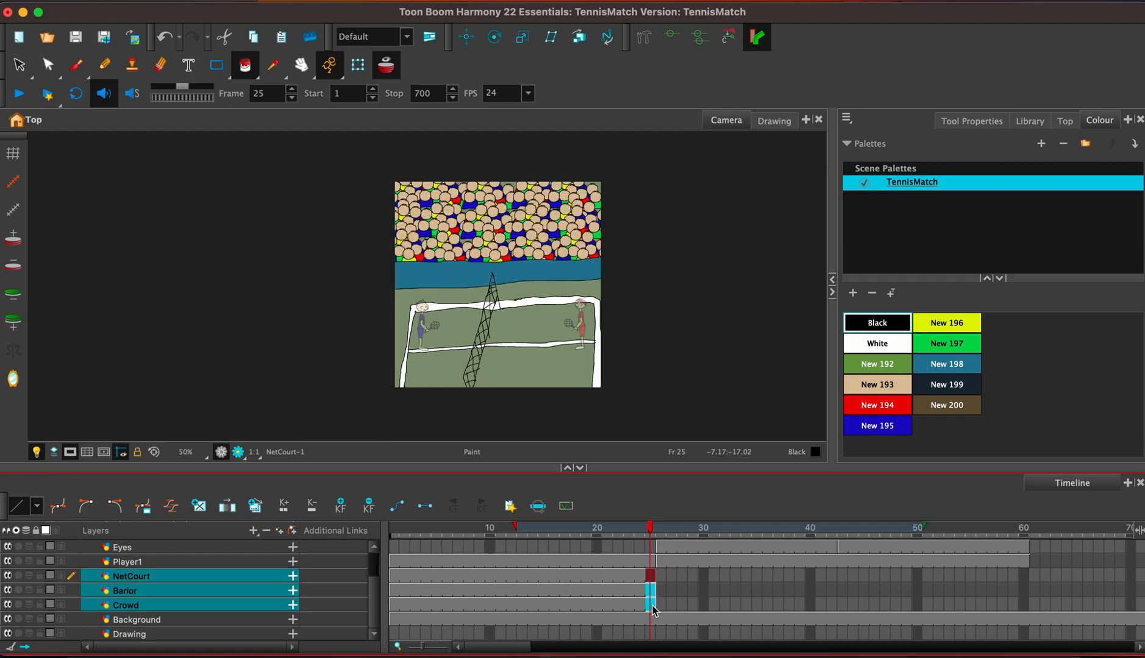
Paste the copied NetCourt, Barior and Crowd cells into their layers at frame 96.
left_click_drag(502, 649, 554, 651)
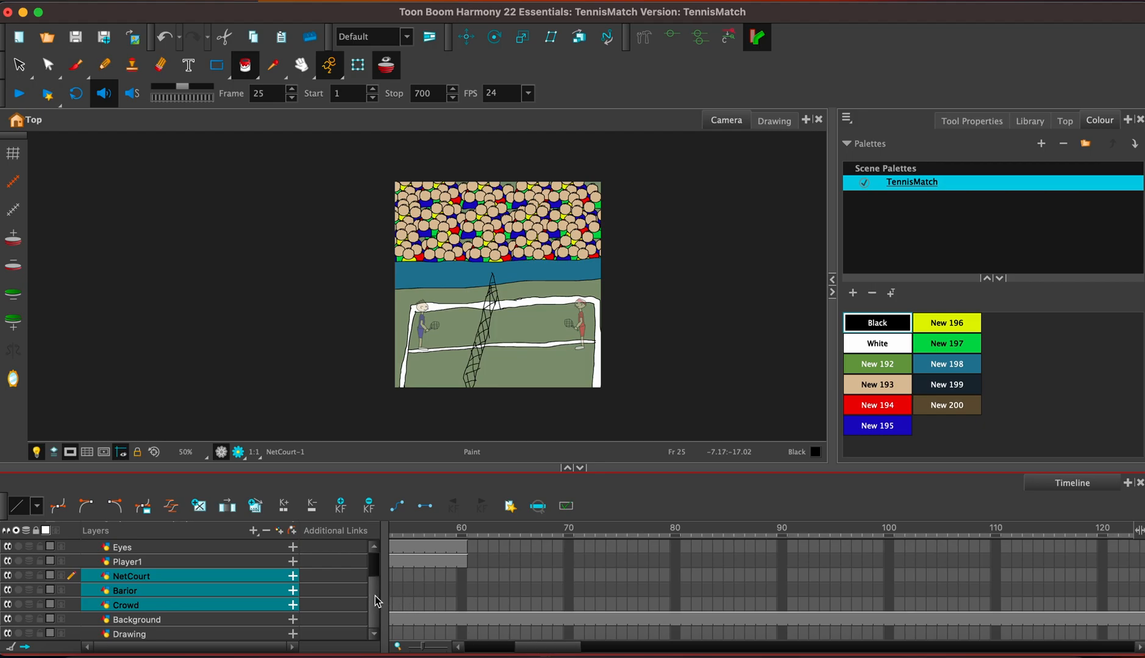
scroll(370, 575, "up", 3)
scroll(373, 584, "down", 2)
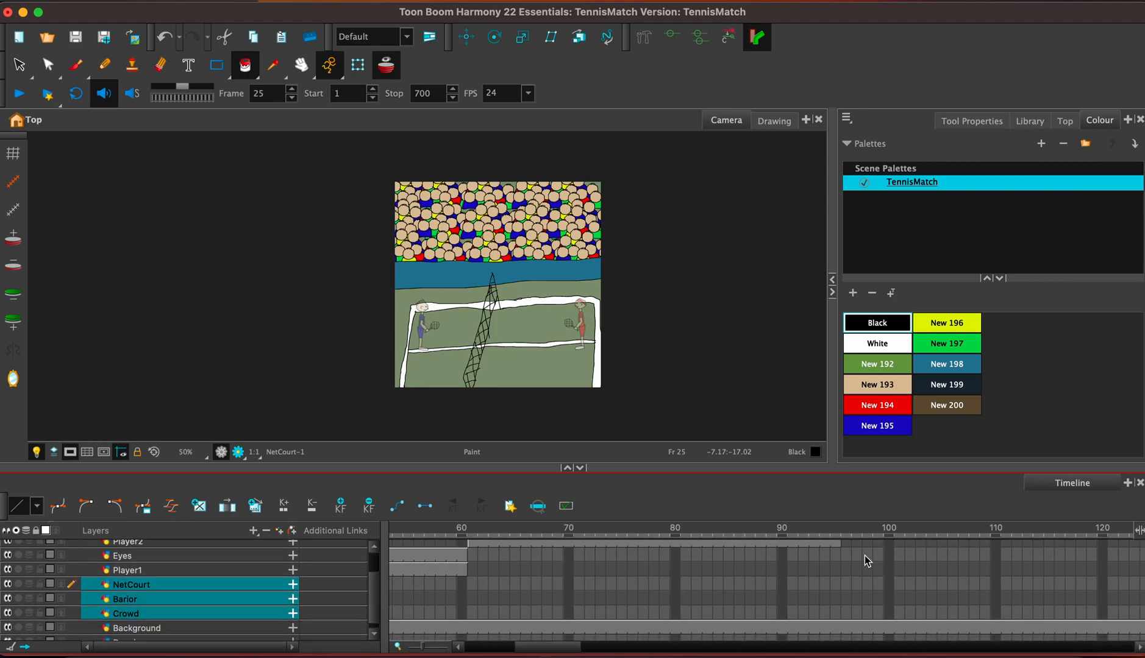
left_click(847, 585)
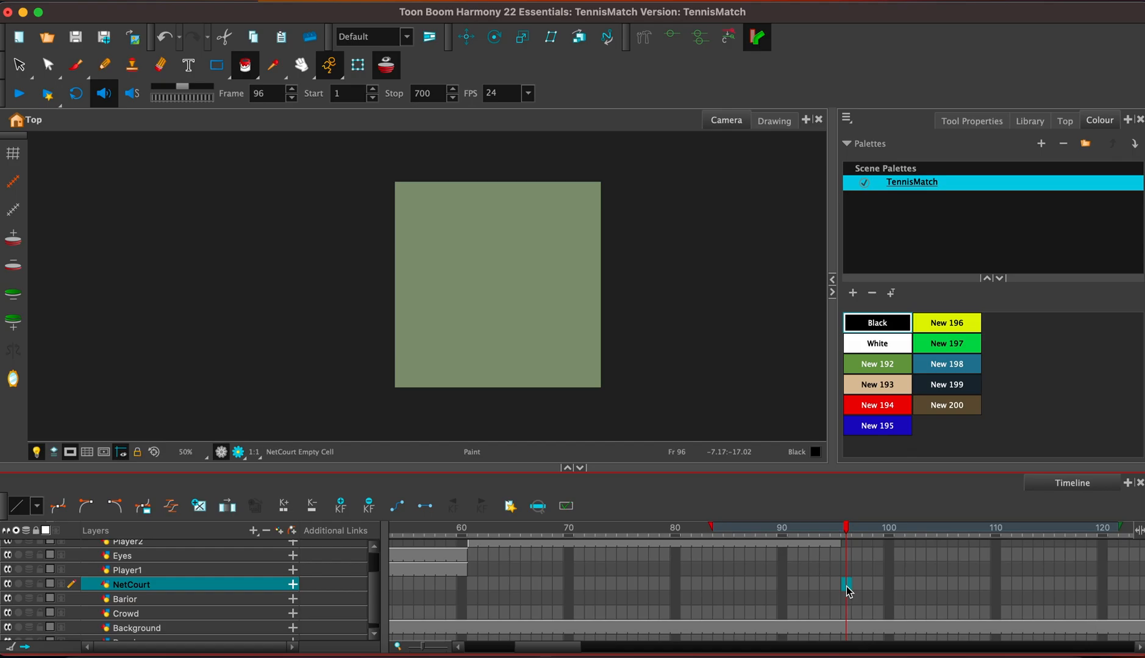
key("super+v")
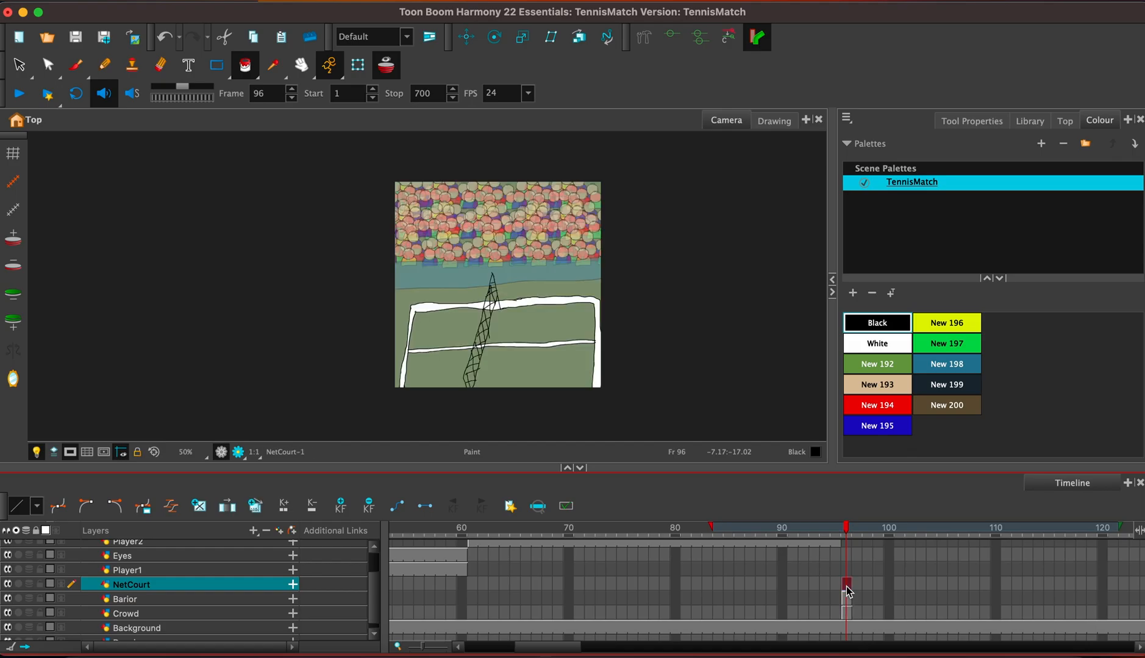
Extend the exposure of the NetCourt drawing at frame 96 to frame 180 in overwrite mode.
key("F5")
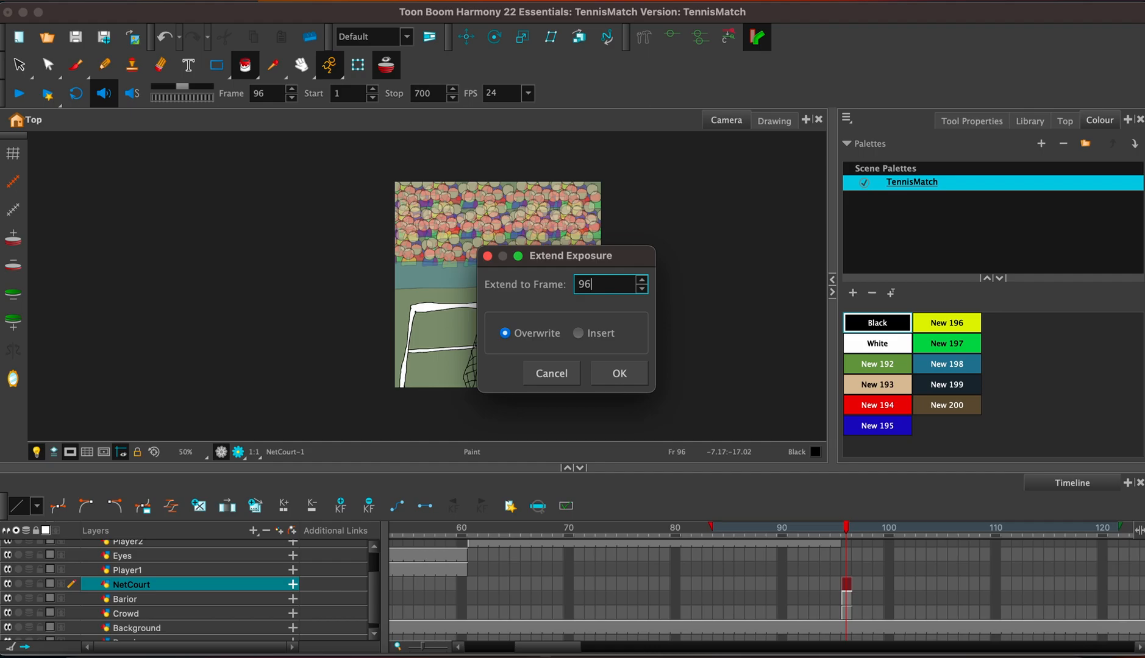
key("BackSpace")
key("BackSpace")
type("180")
key("Return")
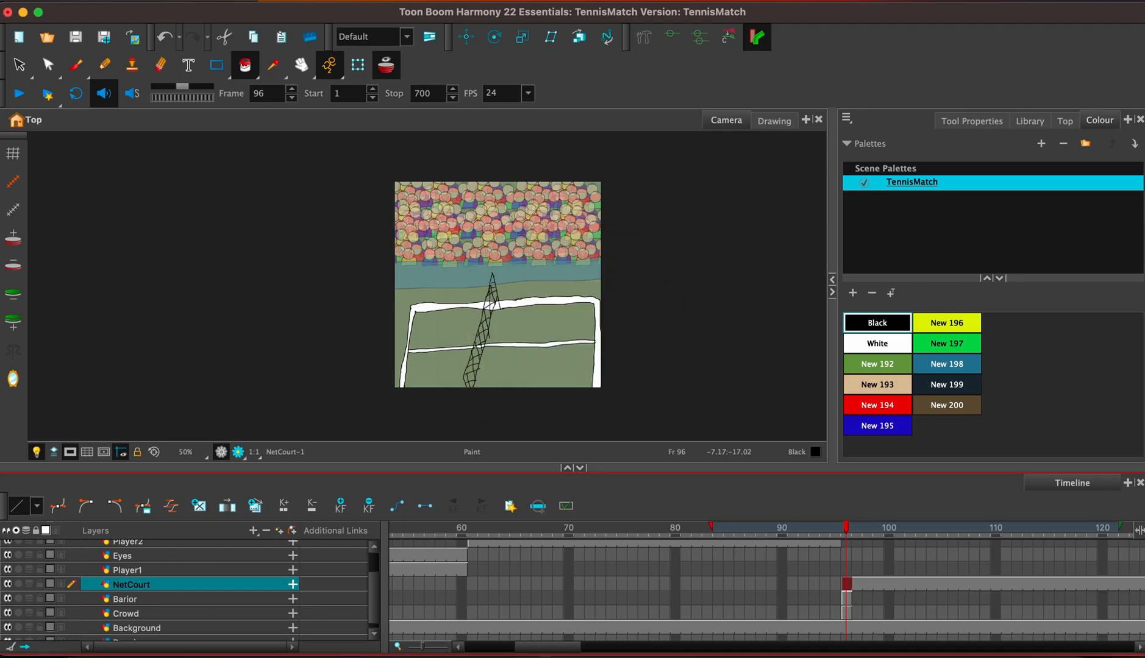
Extend the exposure of the Barior and Crowd drawings at frame 96 together to frame 300 in overwrite mode.
left_click(847, 599)
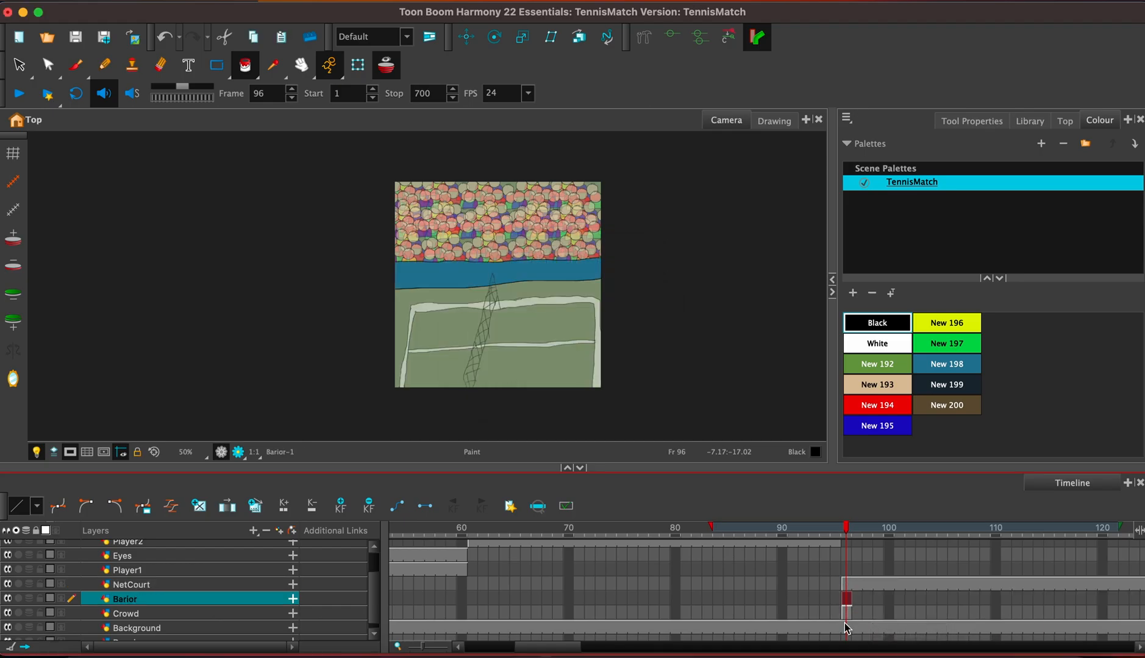
left_click(844, 614)
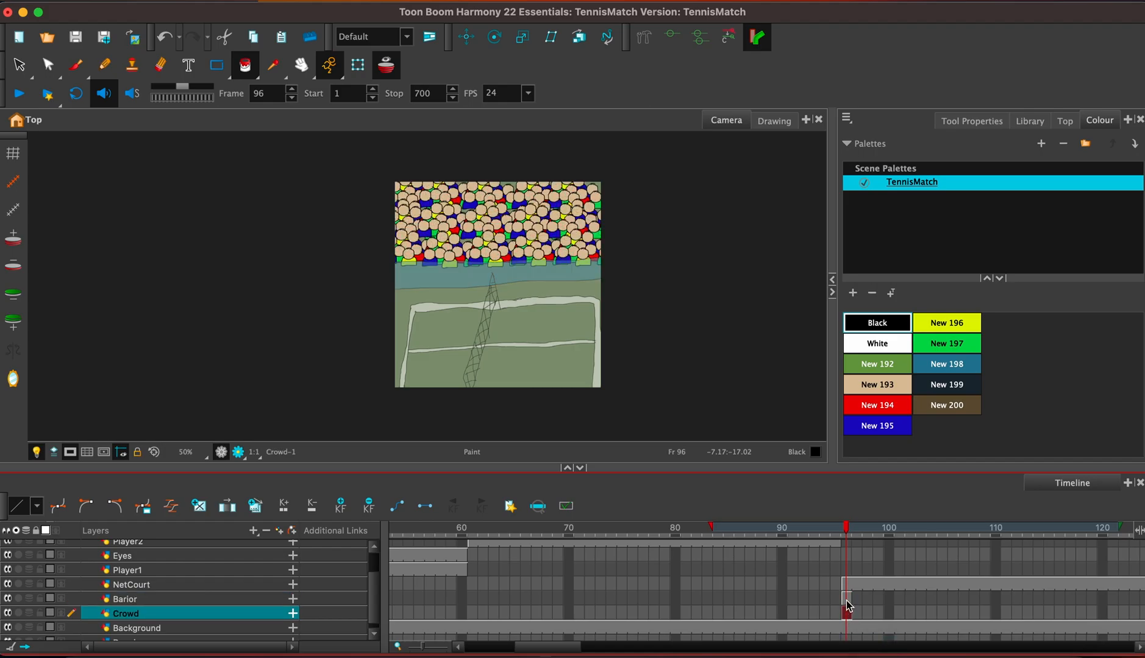
left_click(847, 601, "shift")
key("F5")
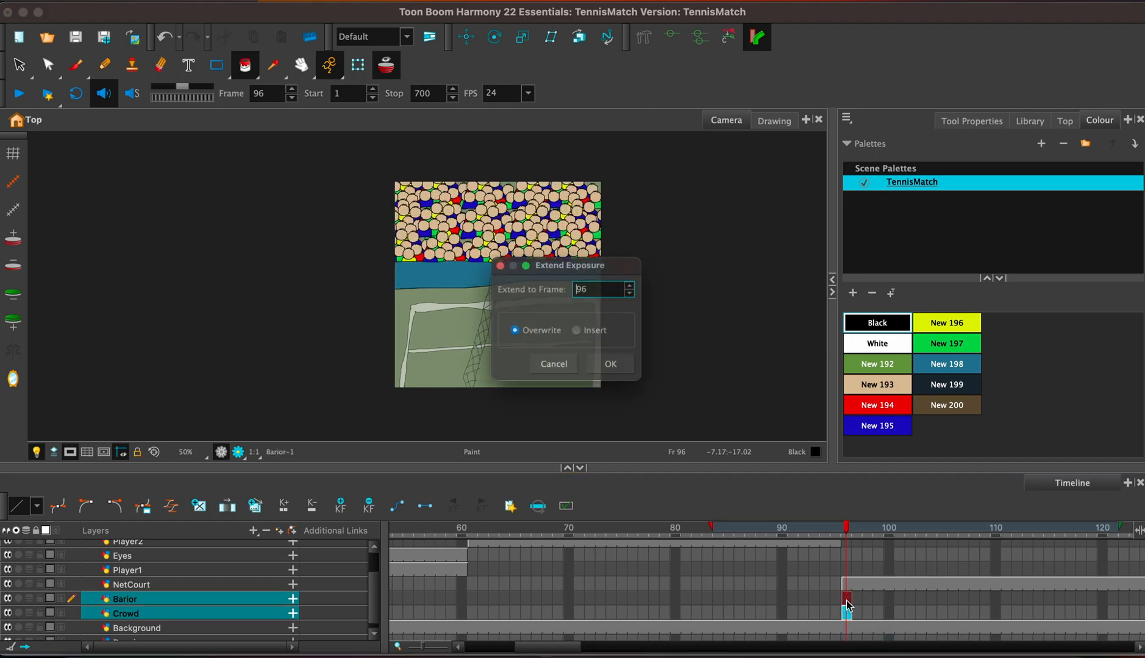
key("BackSpace")
type("700")
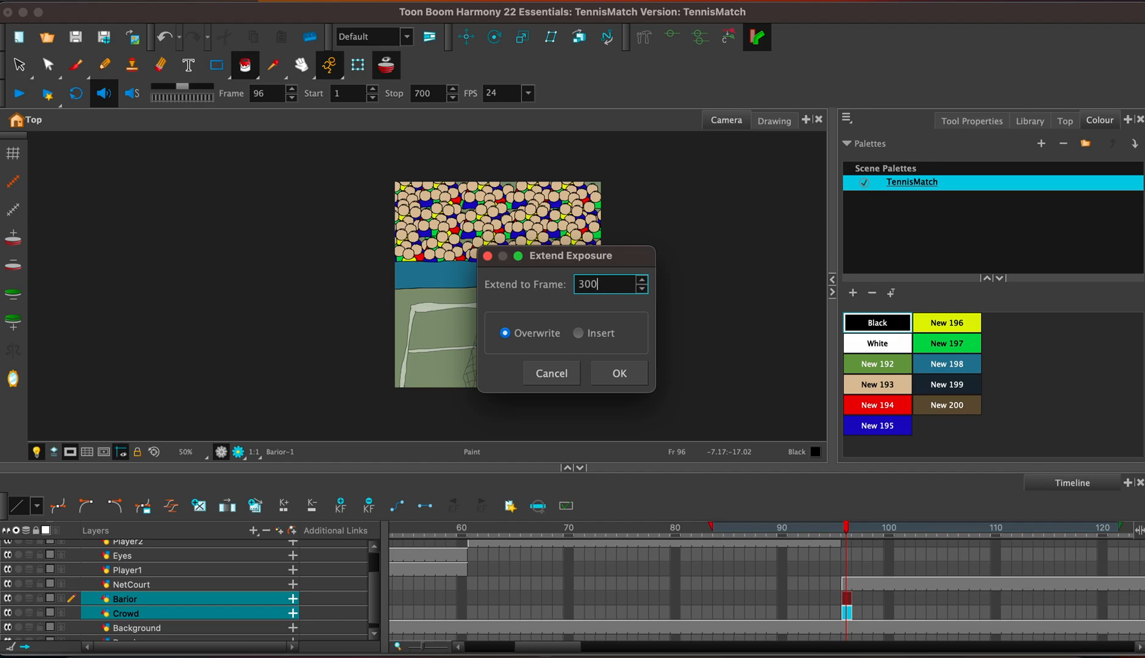
key("Return")
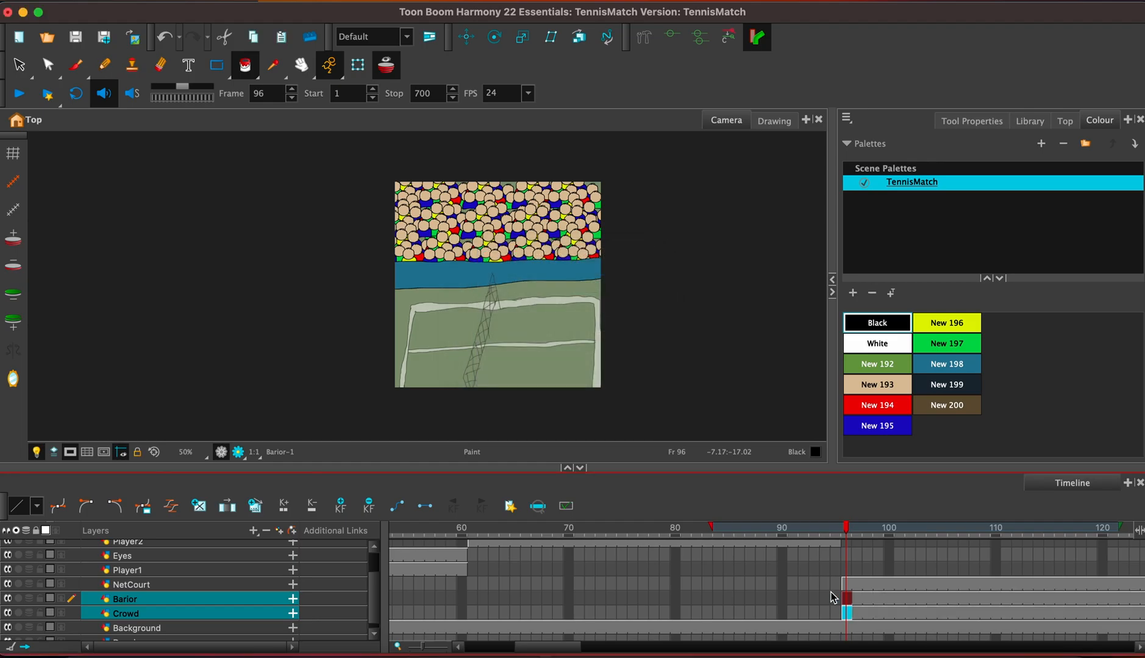
Select the Player1 layer at frame 96.
scroll(375, 571, "up", 2)
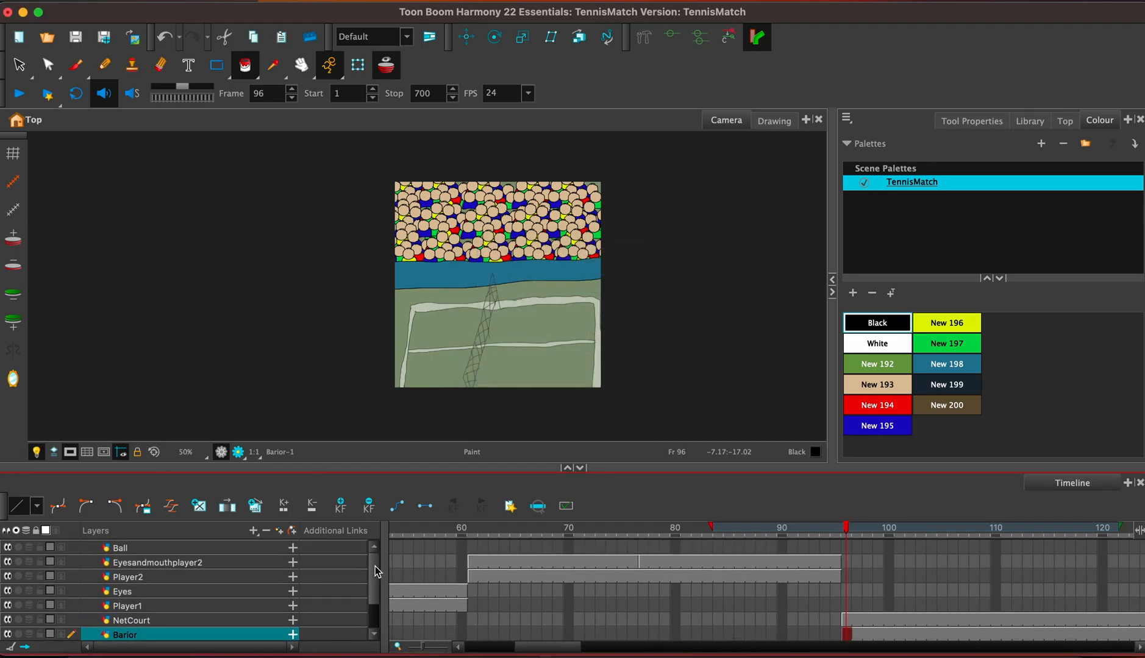
left_click(257, 606)
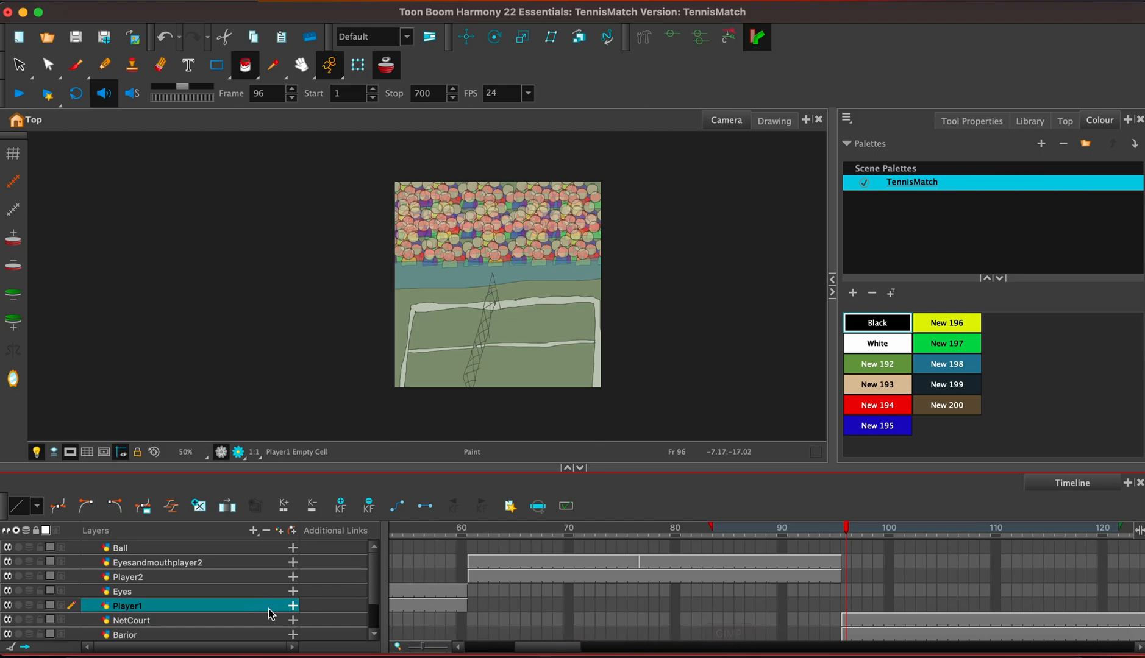
Copy the small red player's drawing from frame 13 of the Player1 layer and paste it into Player1 at frame 96.
left_click(461, 593)
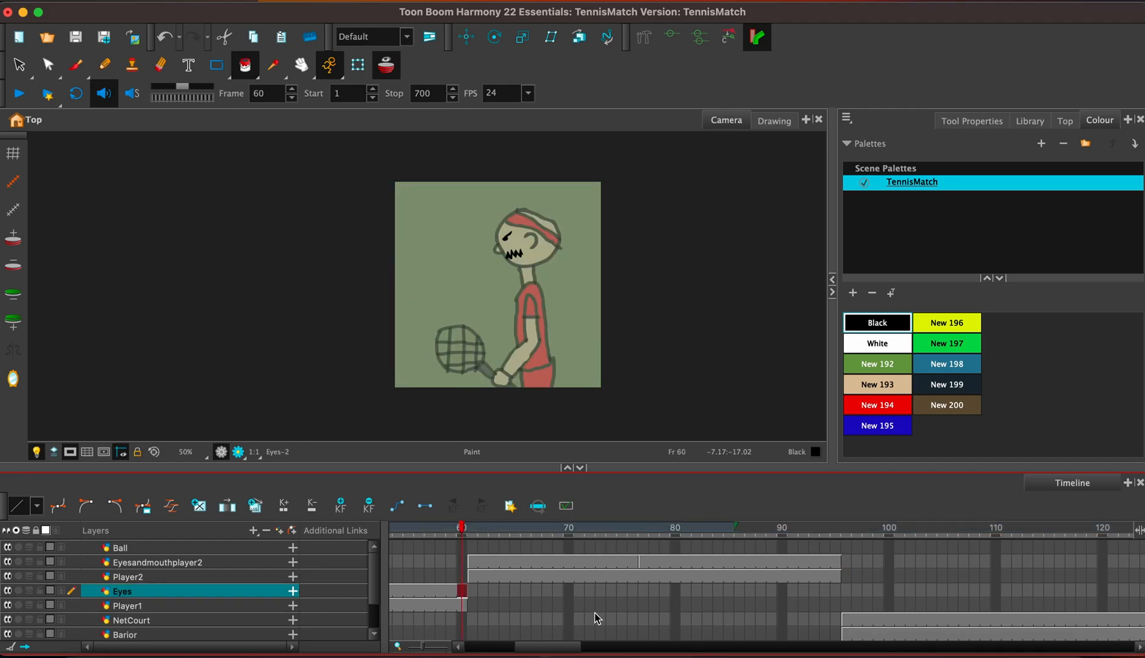
left_click_drag(554, 646, 504, 645)
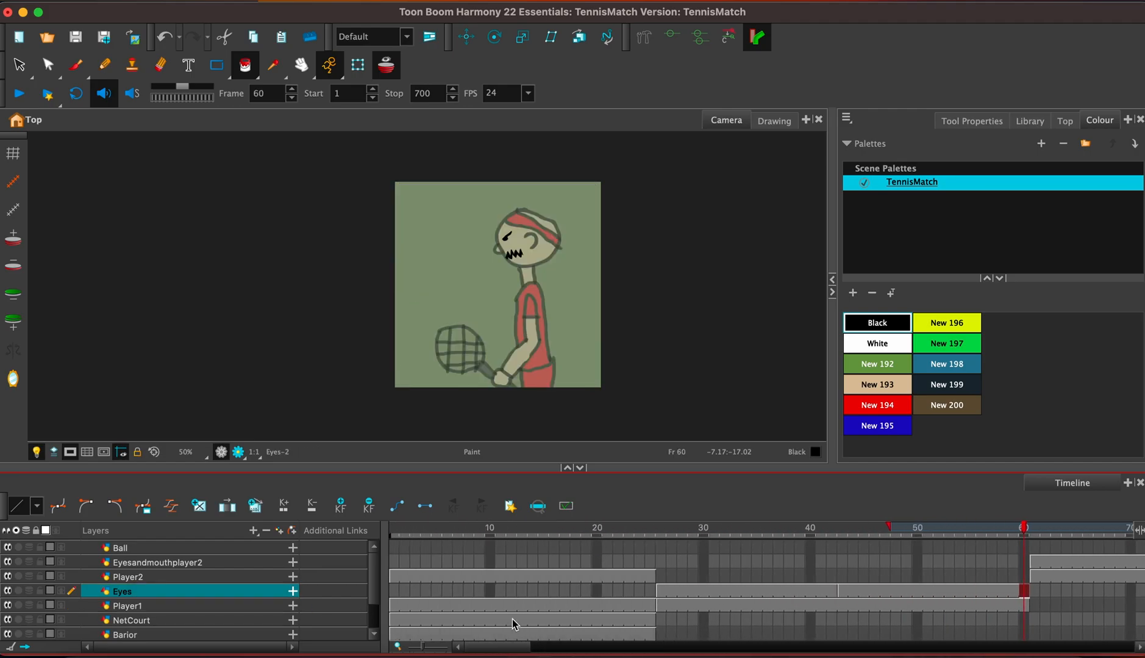
left_click(522, 606)
key("alt+s")
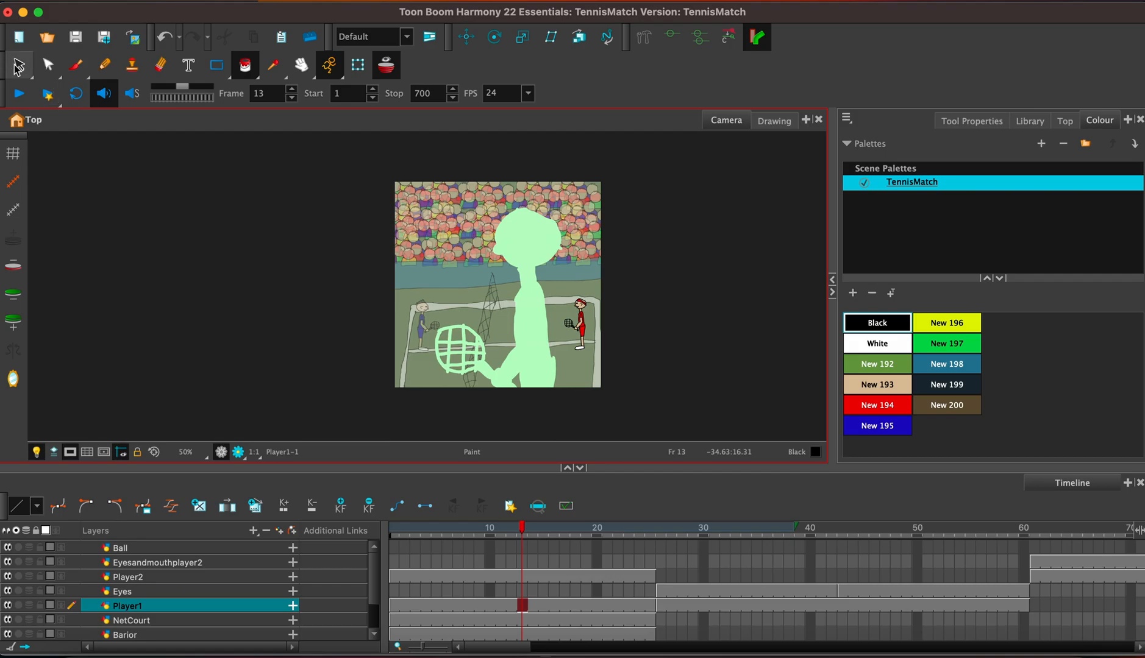
left_click(580, 321)
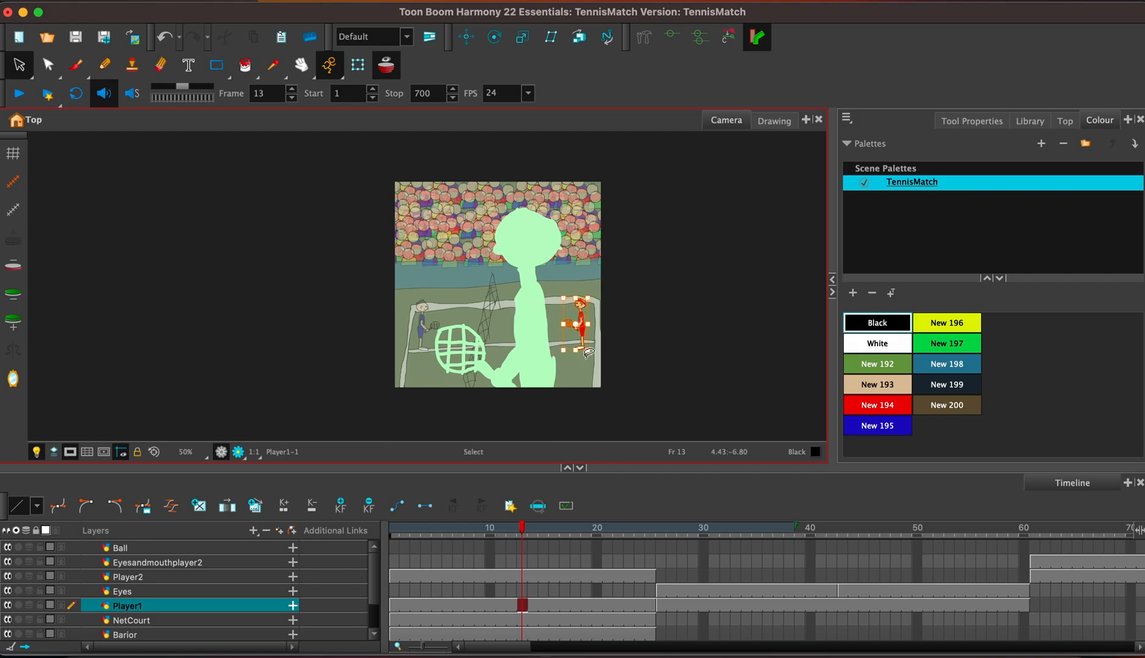
left_click_drag(510, 647, 568, 648)
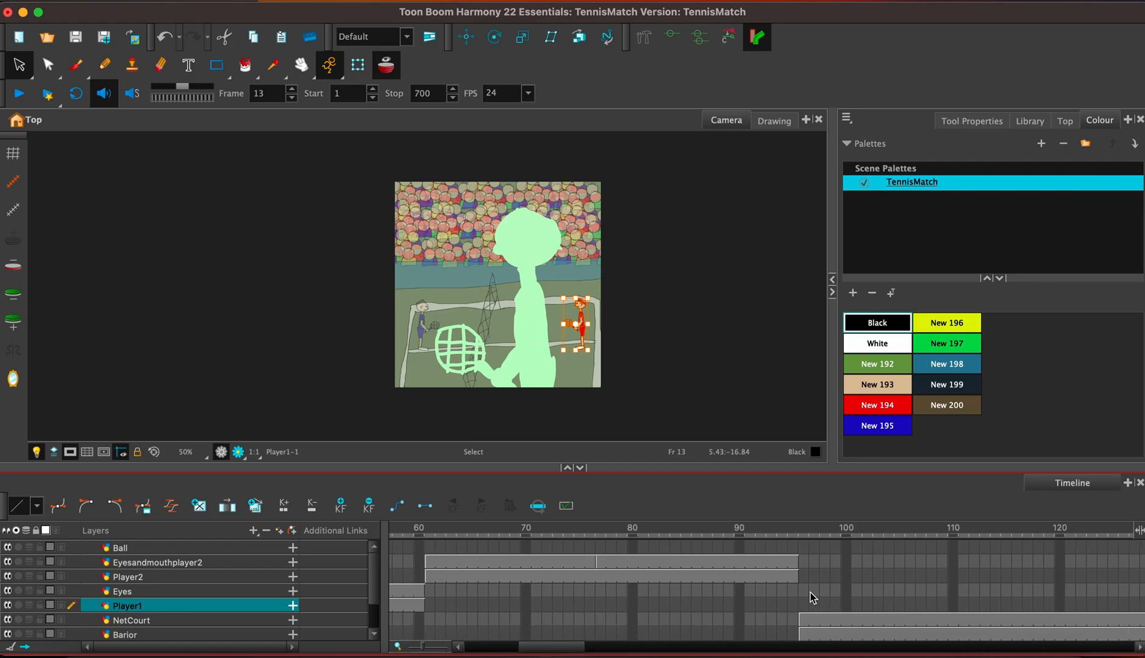
left_click(806, 590)
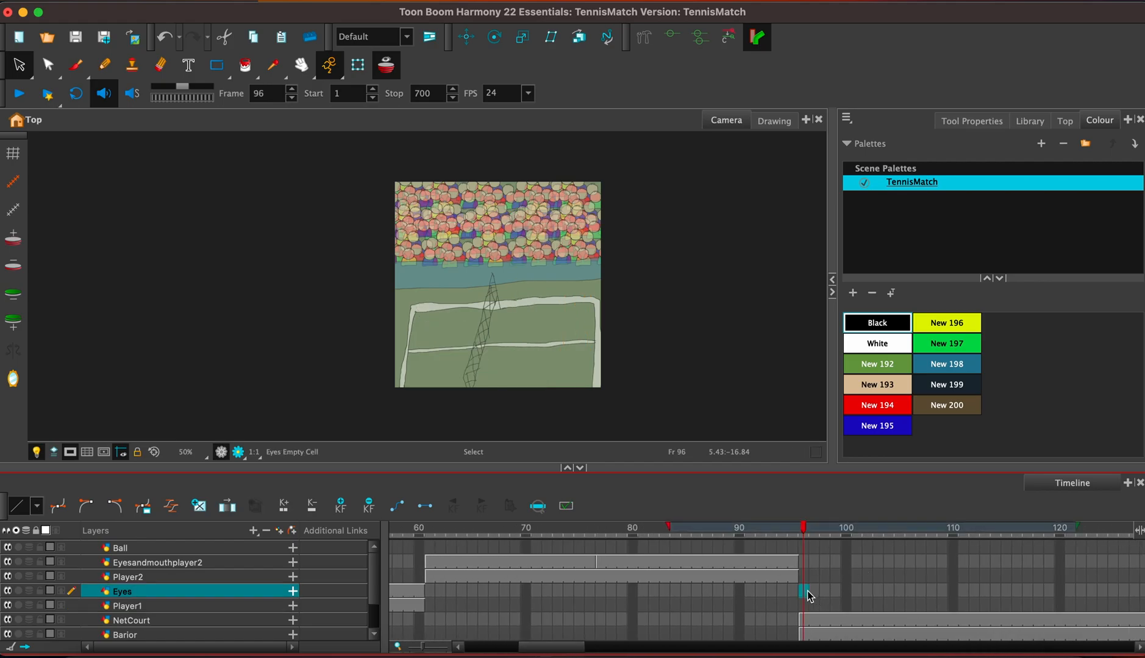
left_click(806, 605)
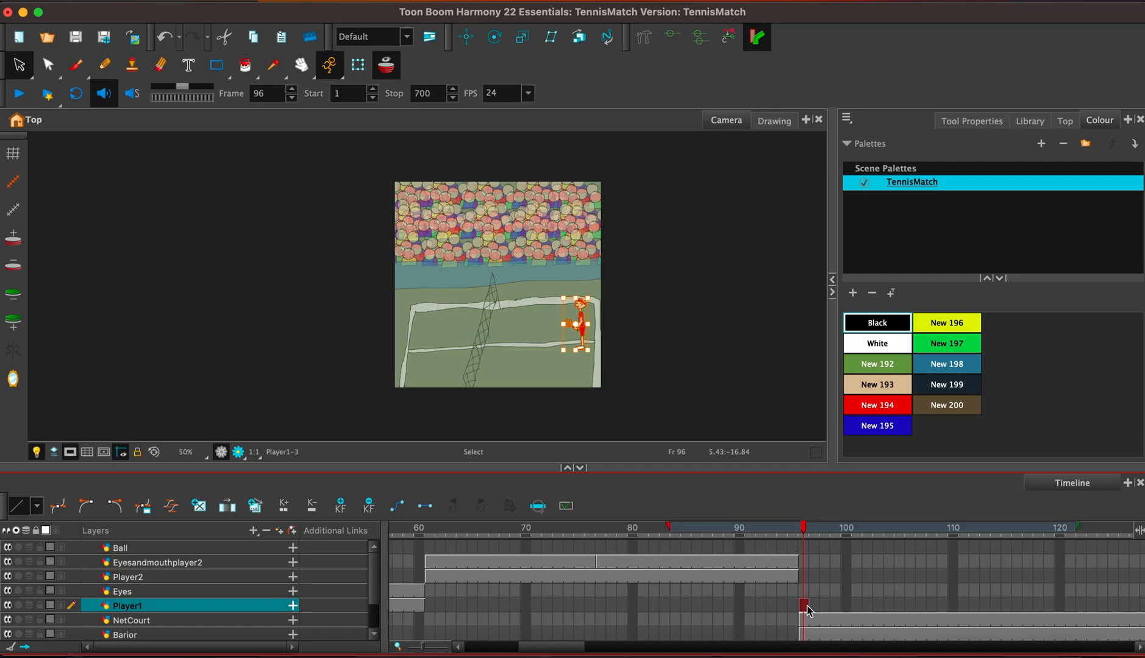
Copy the small blue player's drawing from frame 17 of the Player2 layer and paste it into Player2 at frame 96.
left_click_drag(536, 648, 486, 648)
left_click(519, 573)
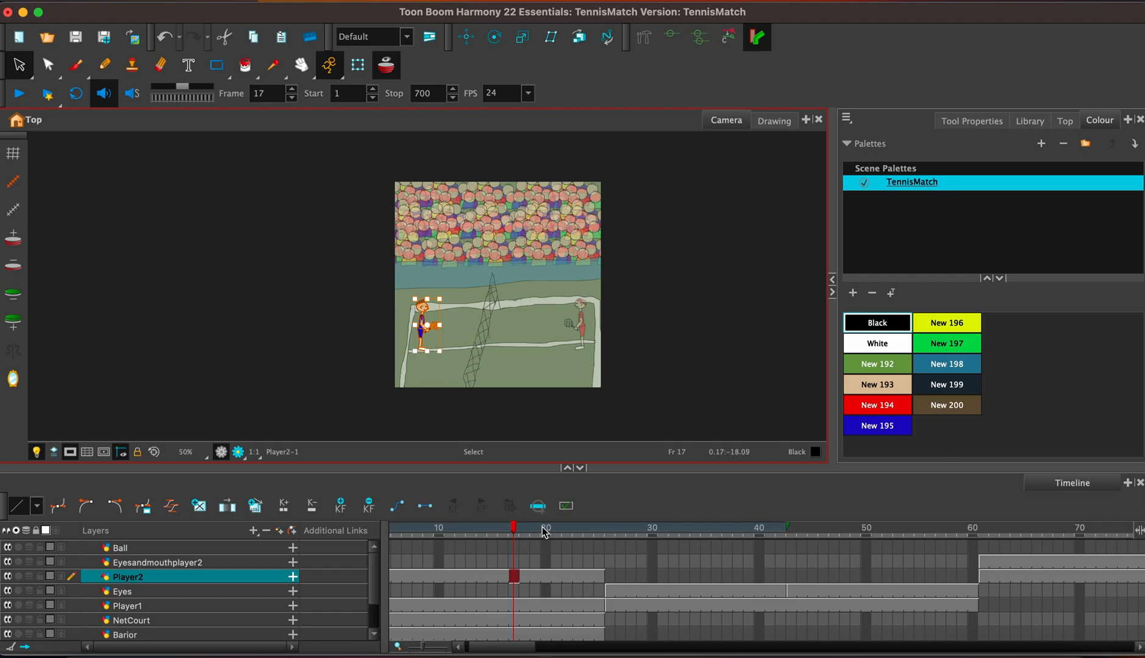
left_click_drag(495, 650, 550, 652)
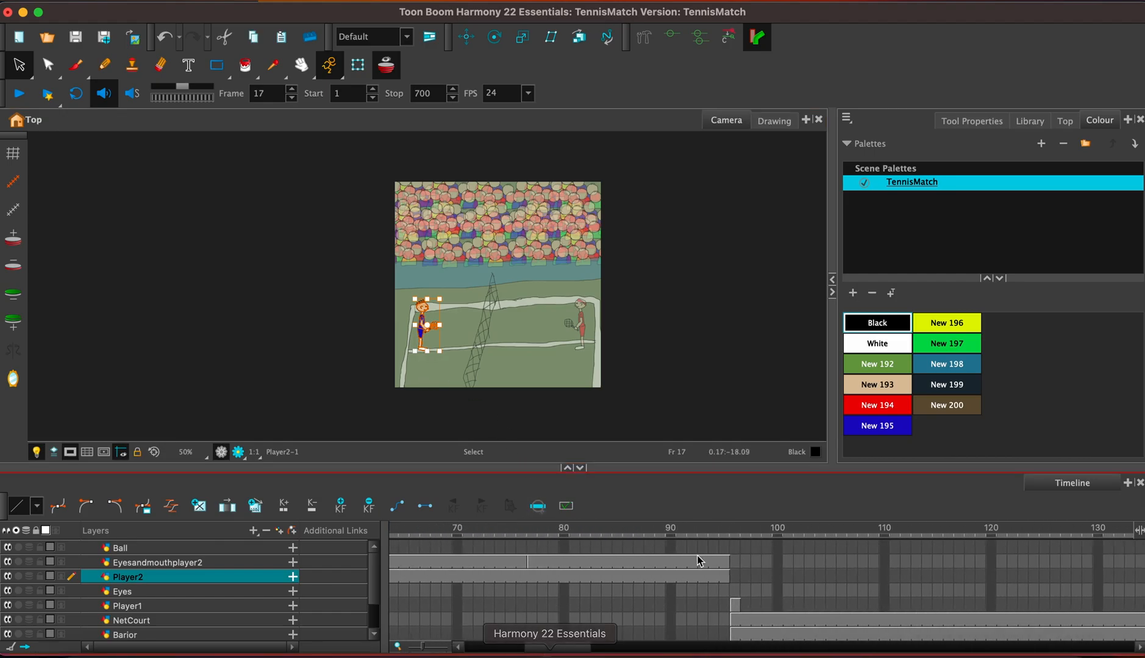
left_click(735, 562)
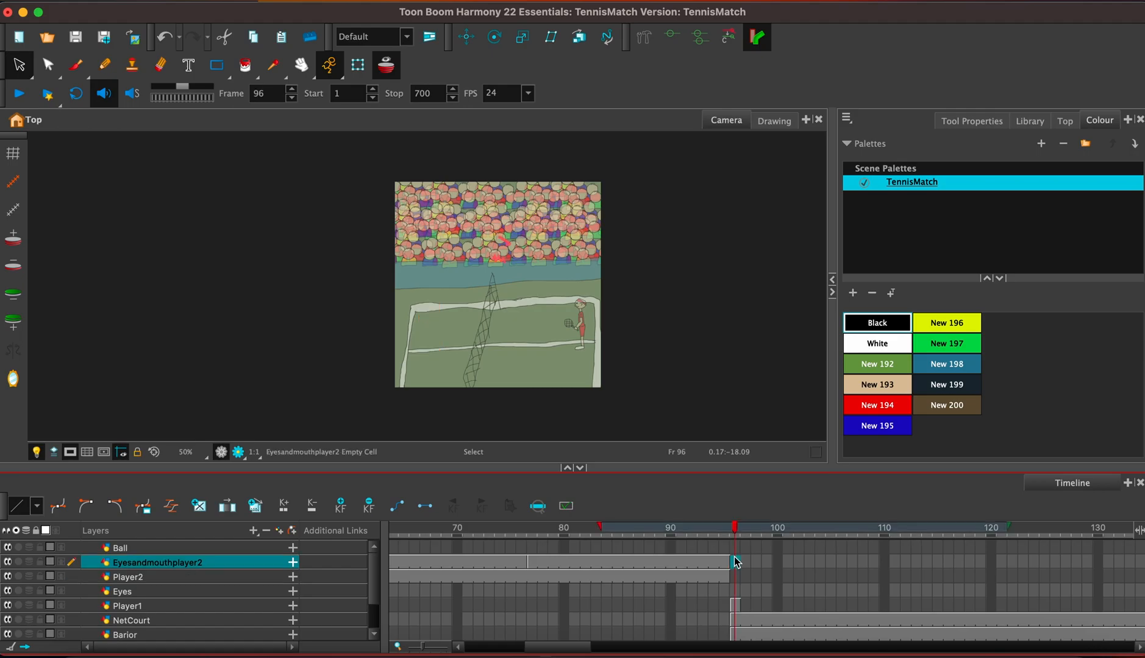
left_click(736, 577)
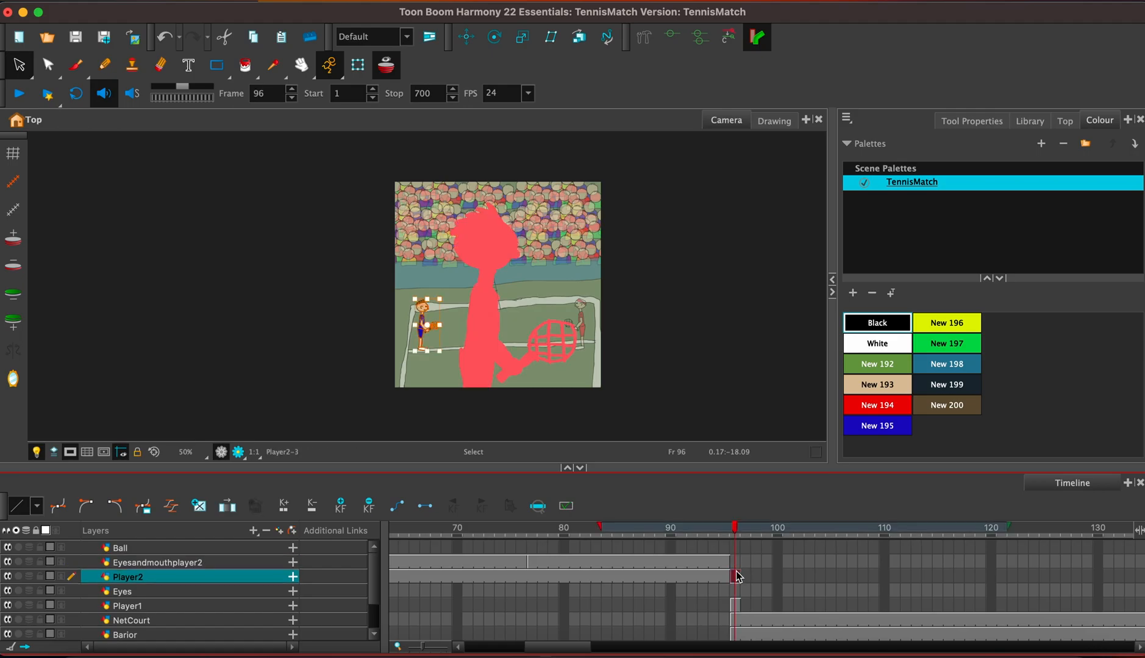
Turn off onion skin and extend the exposure of the Player2 drawing at frame 96 to frame 110 in overwrite mode.
left_click(386, 65)
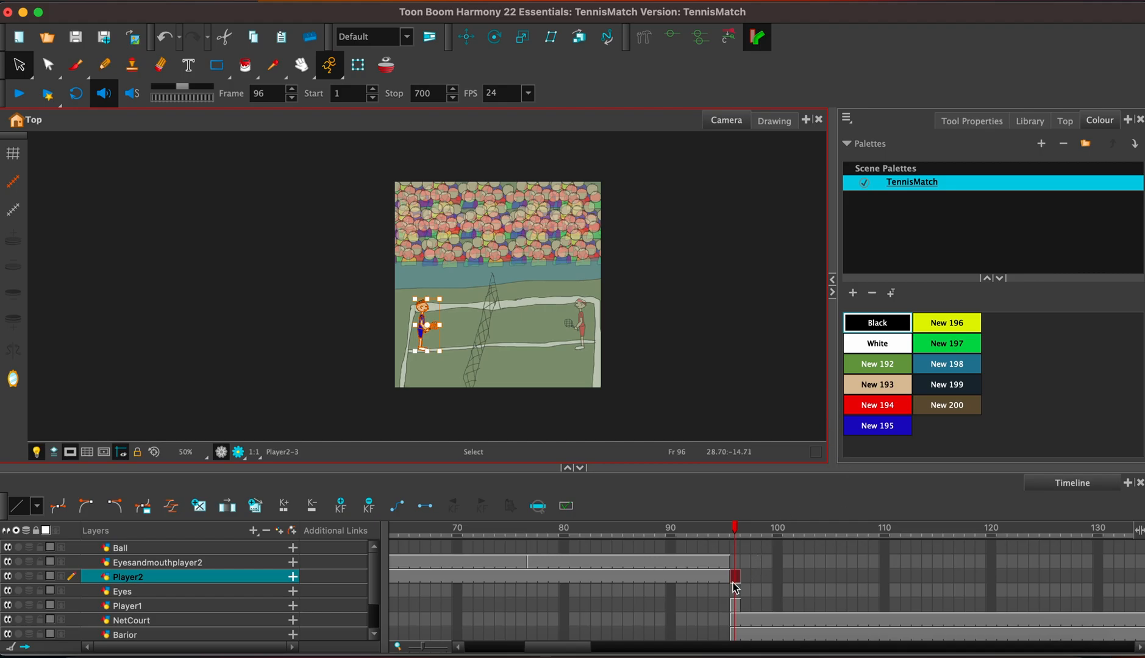
key("F5")
key("BackSpace")
key("BackSpace")
type("100")
key("Return")
key("F5")
key("BackSpace")
key("BackSpace")
type("110")
key("Return")
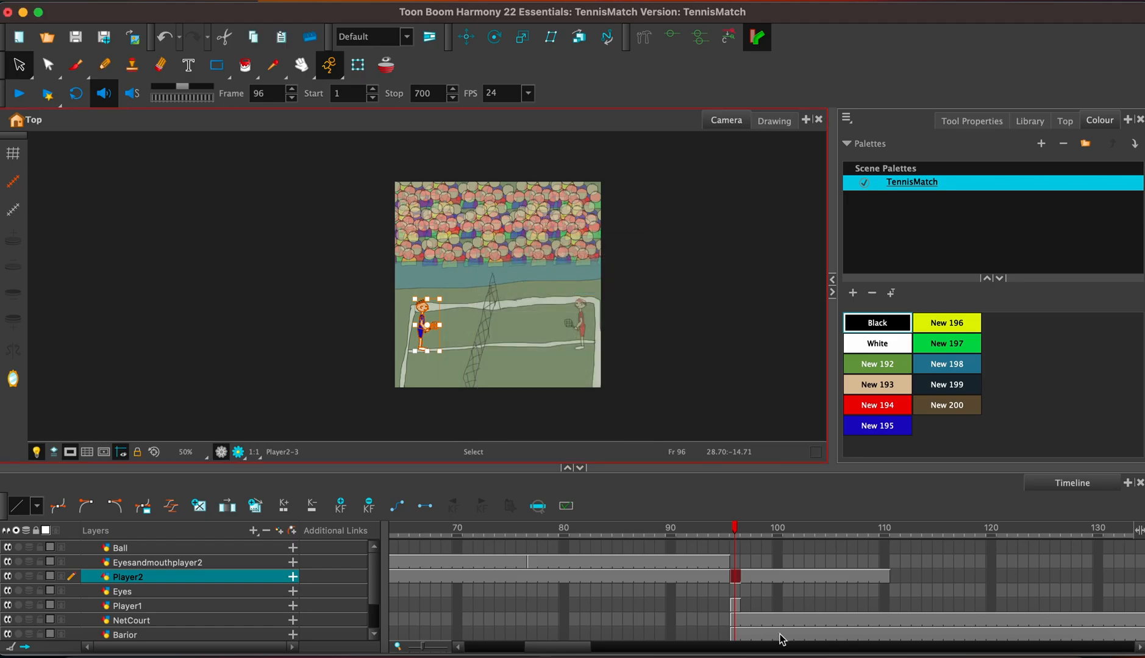
Extend the exposure of the Player1 drawing at frame 96 to frame 110 in overwrite mode.
left_click(737, 607)
key("F5")
key("BackSpace")
key("BackSpace")
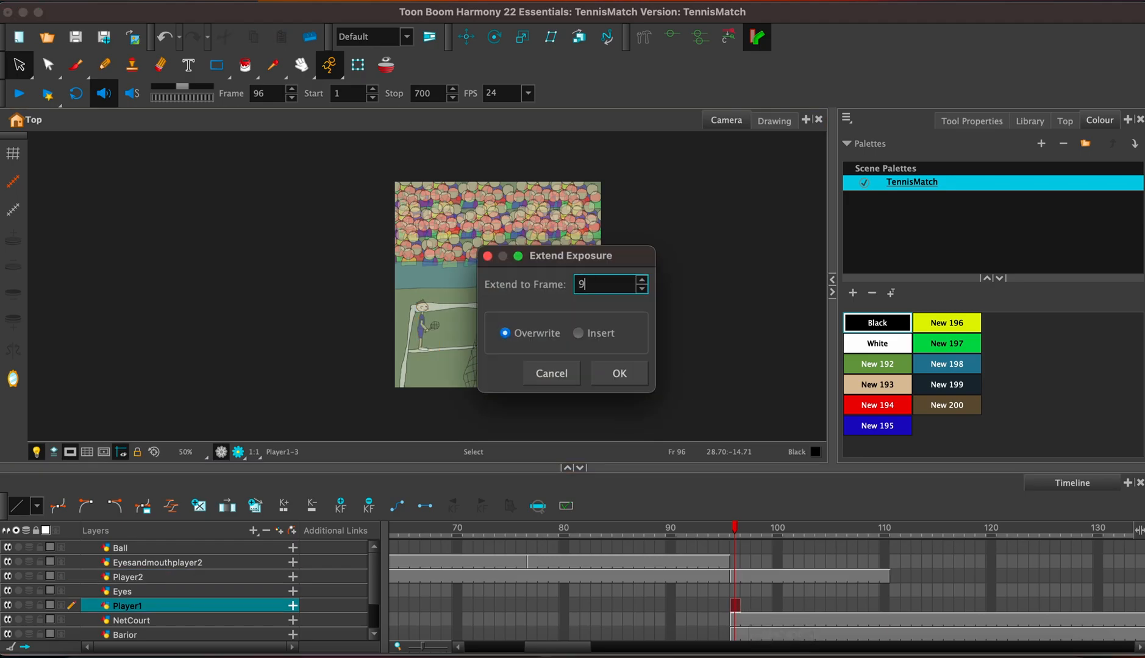
type("100")
key("Return")
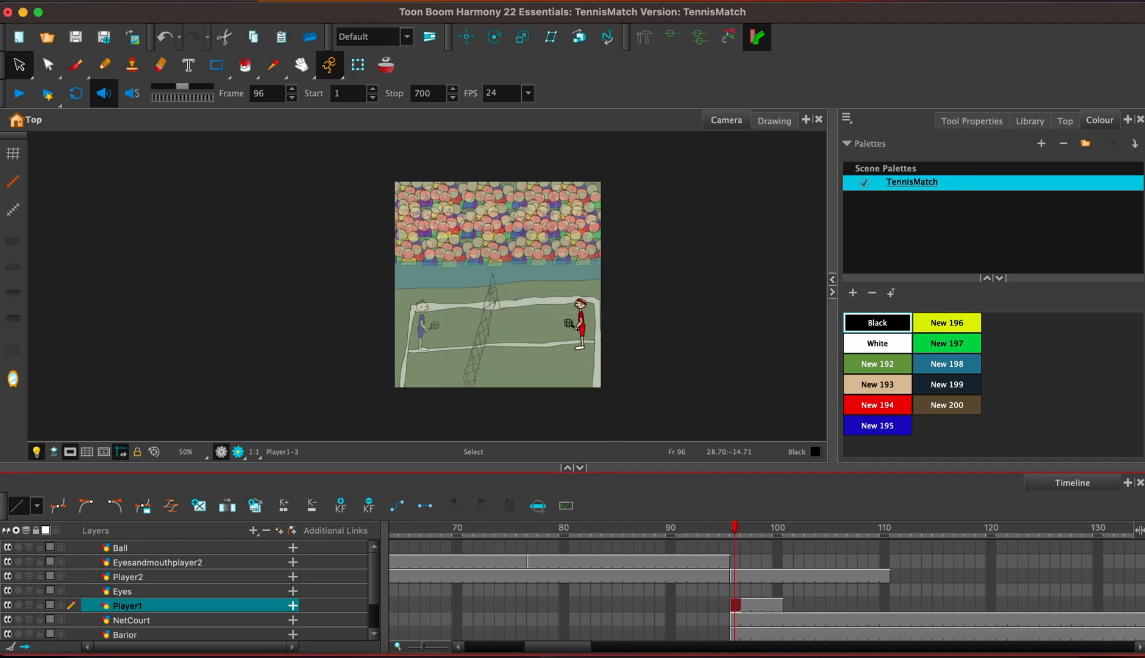
key("F5")
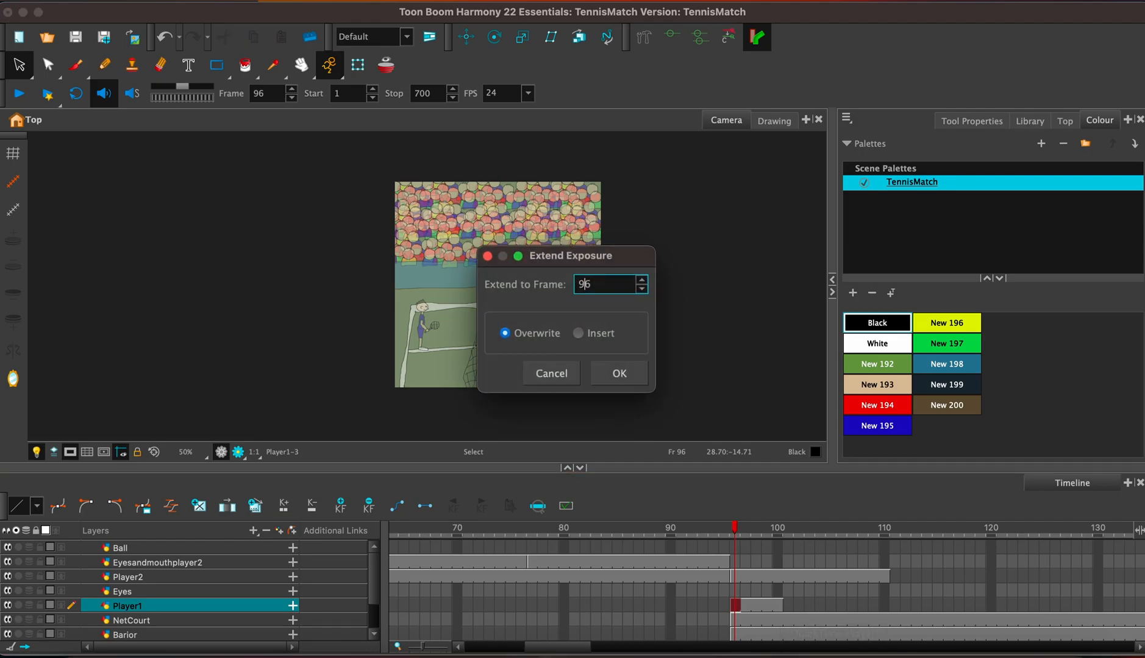
key("BackSpace")
key("BackSpace")
type("110")
key("Return")
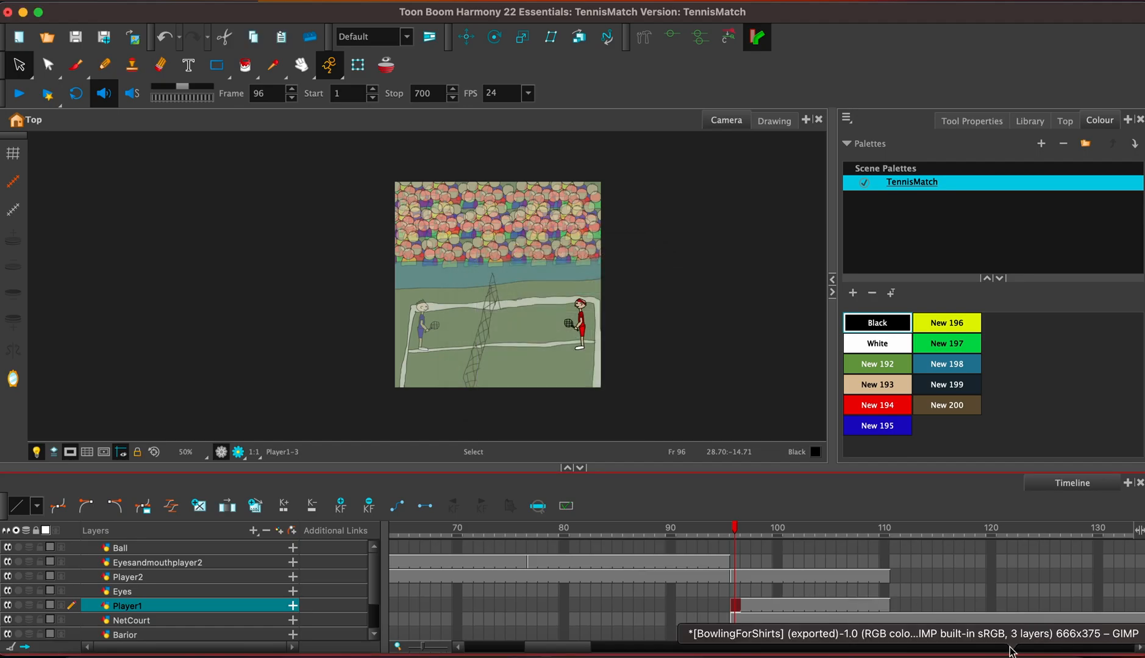
Extend the exposure of the Player2 drawing from frame 110 to frame 150 in overwrite mode.
left_click(895, 606)
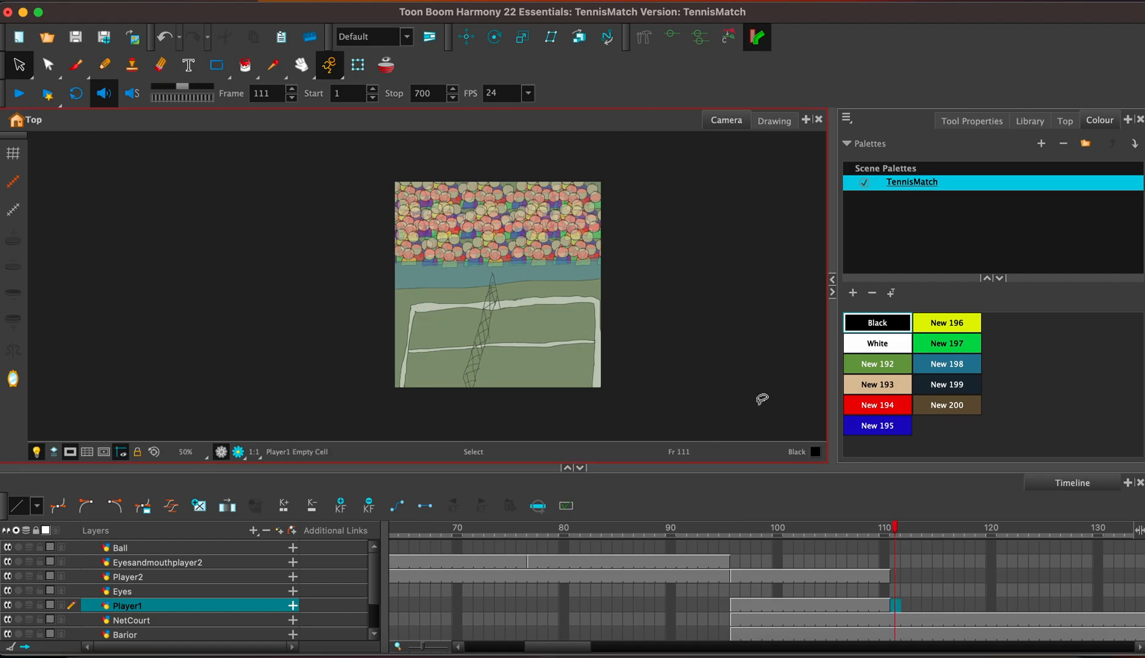
left_click(885, 578)
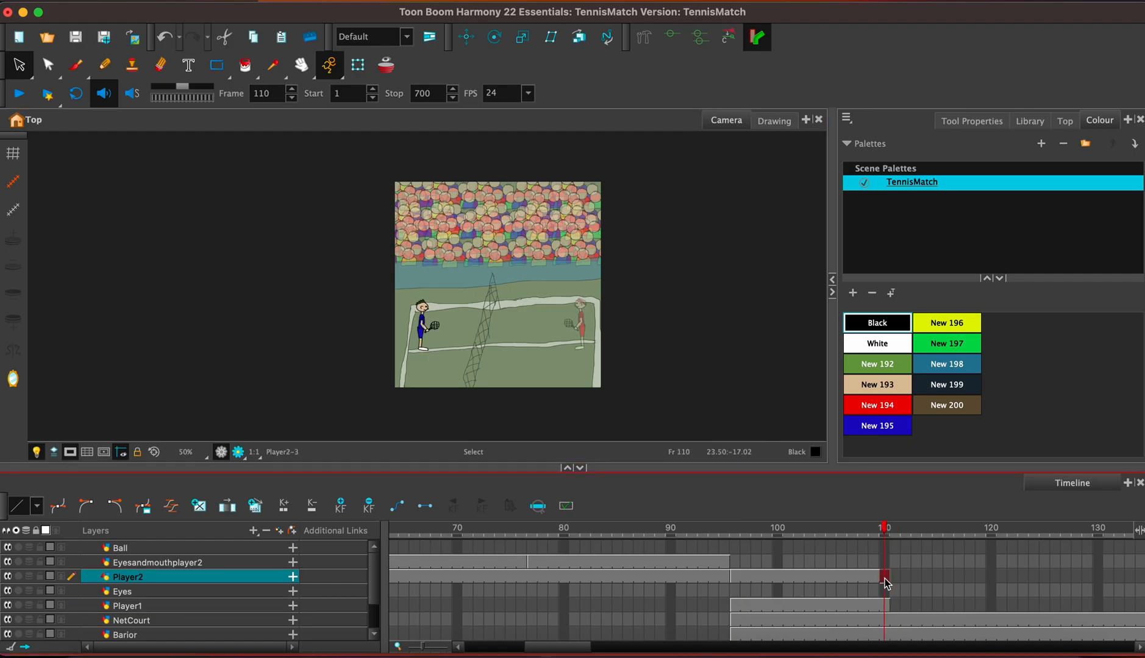
key("F5")
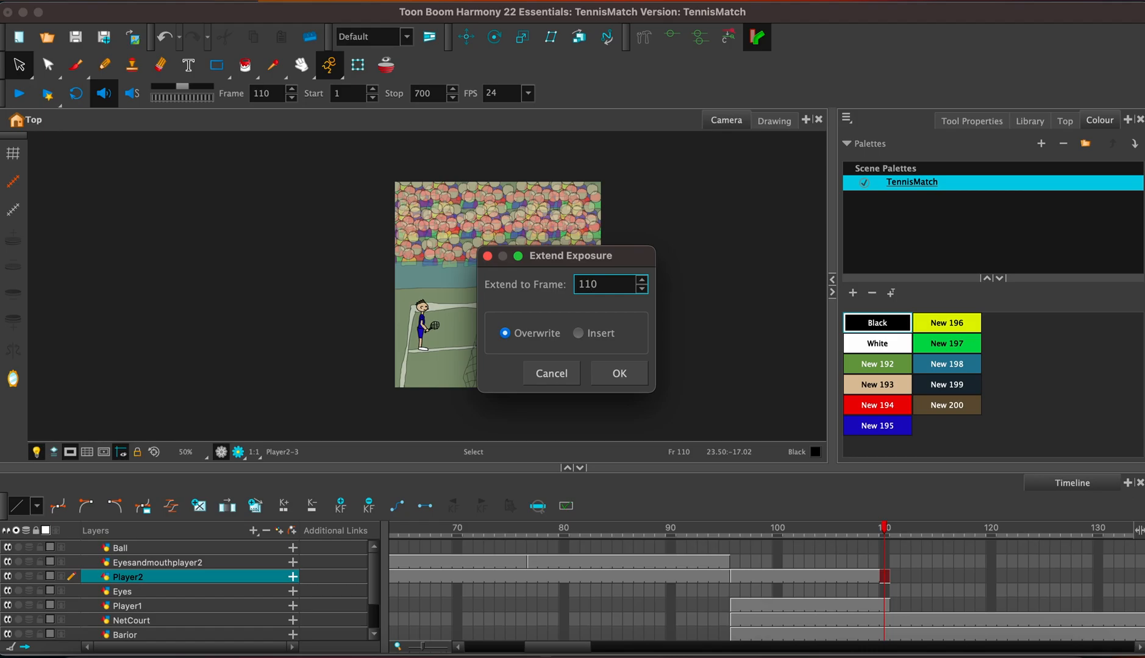
type("150")
key("Return")
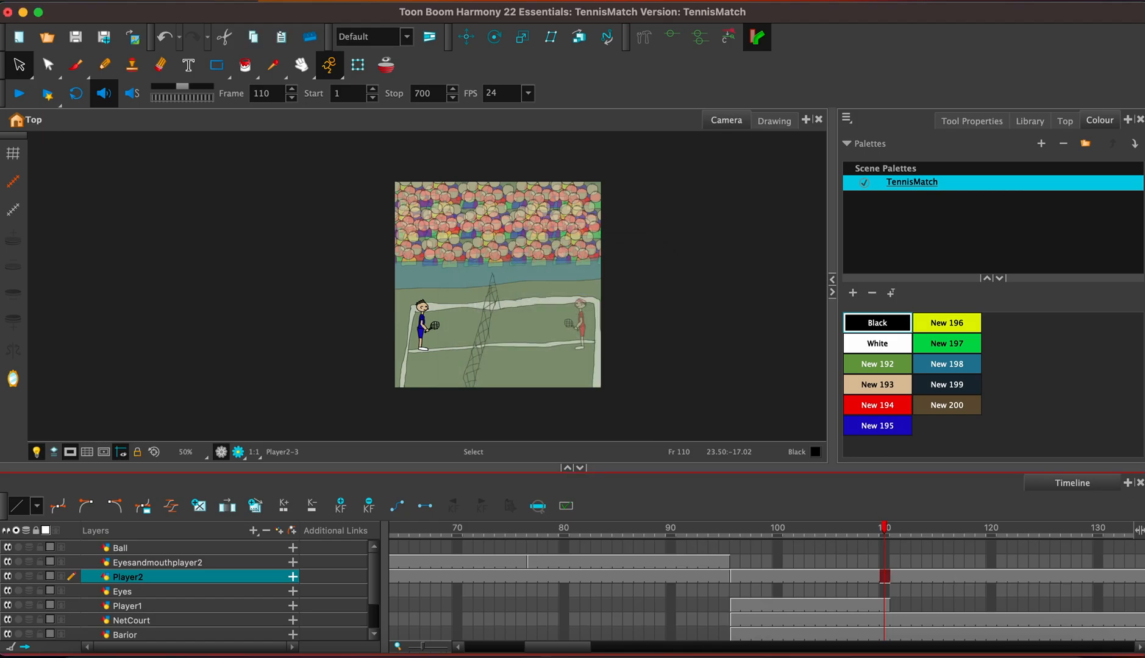
Copy the whole red player from the Player1 drawing at frame 110 and paste it into Player1 at frame 111.
left_click(887, 607)
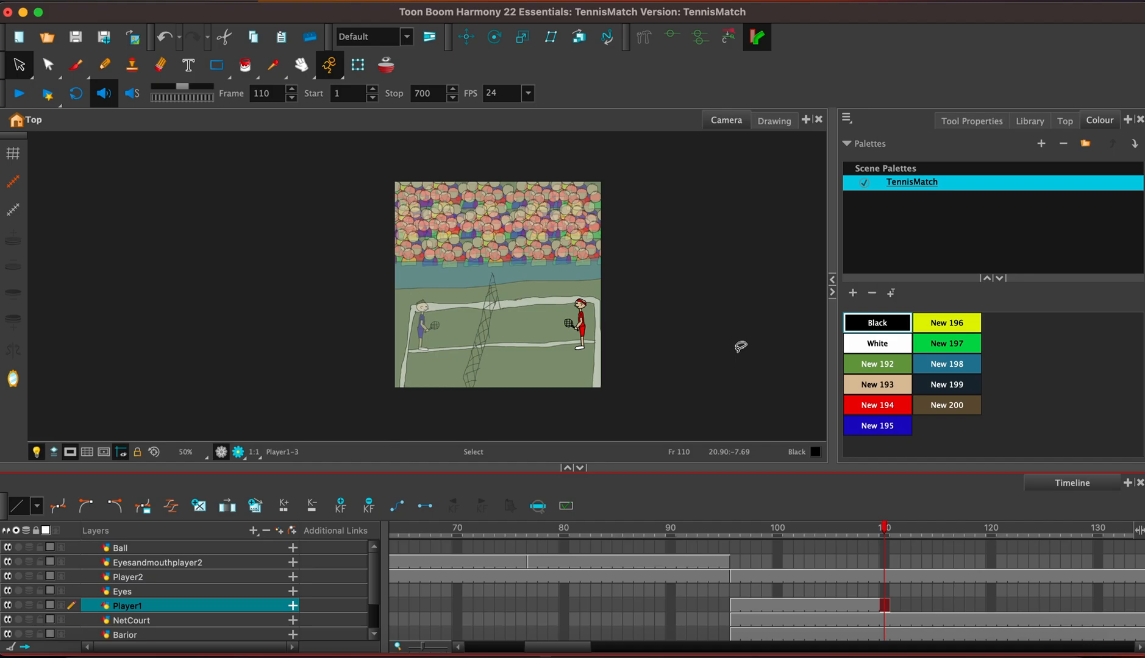
key("2")
key("2")
left_click(741, 346)
key("2")
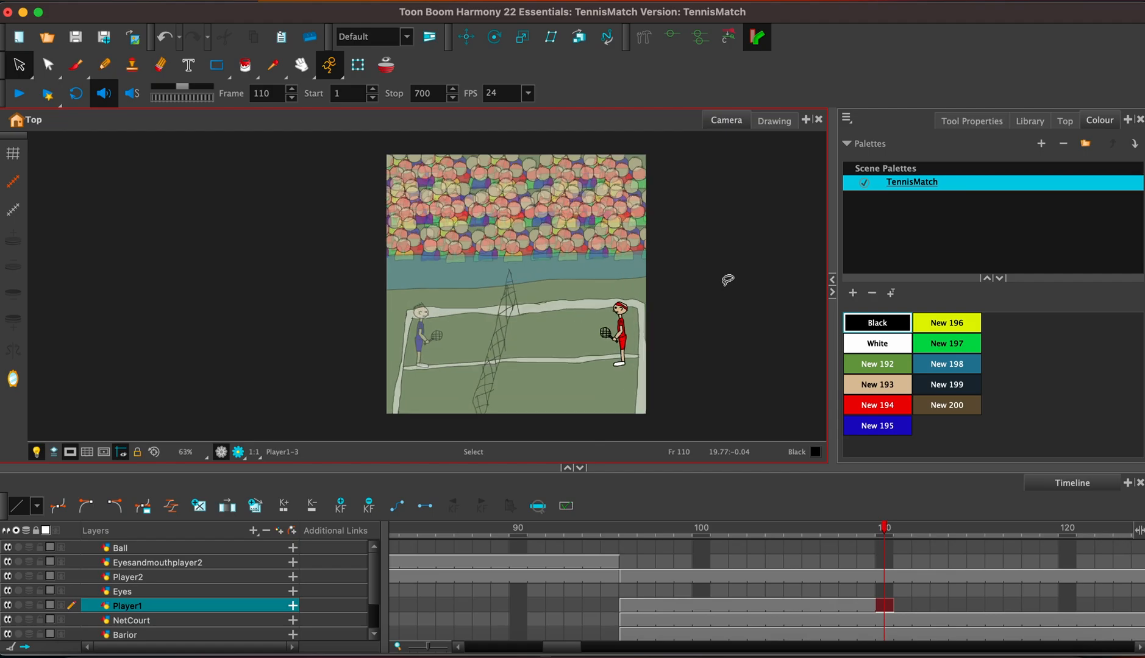
key("2")
key("2")
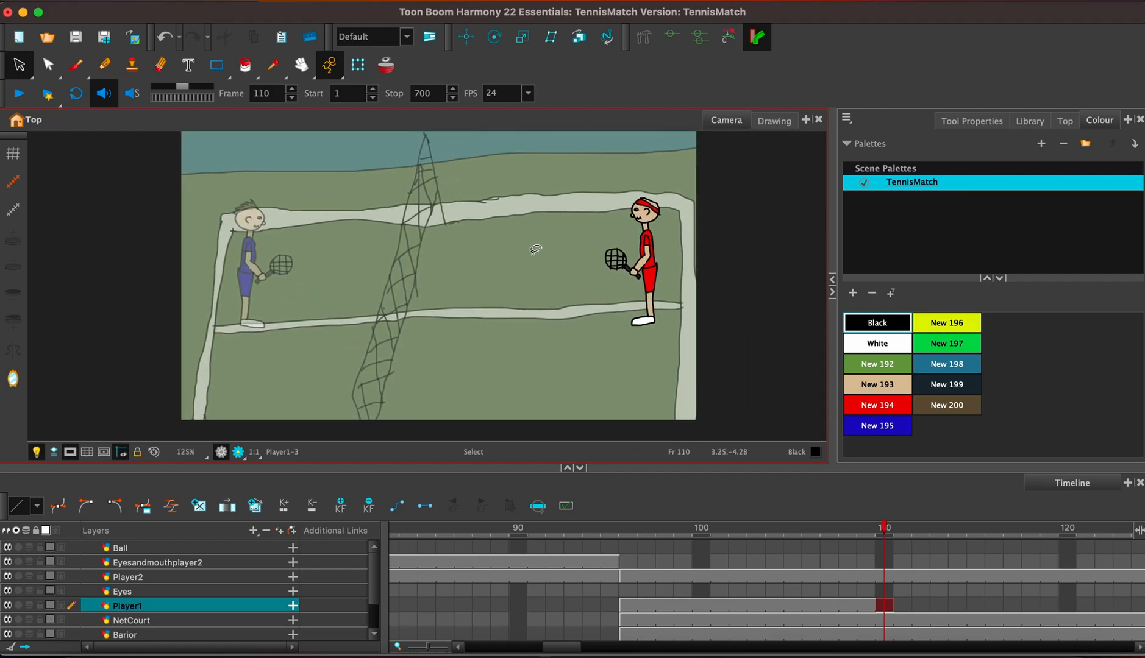
key("2")
key("2")
left_click_drag(667, 274, 289, 307)
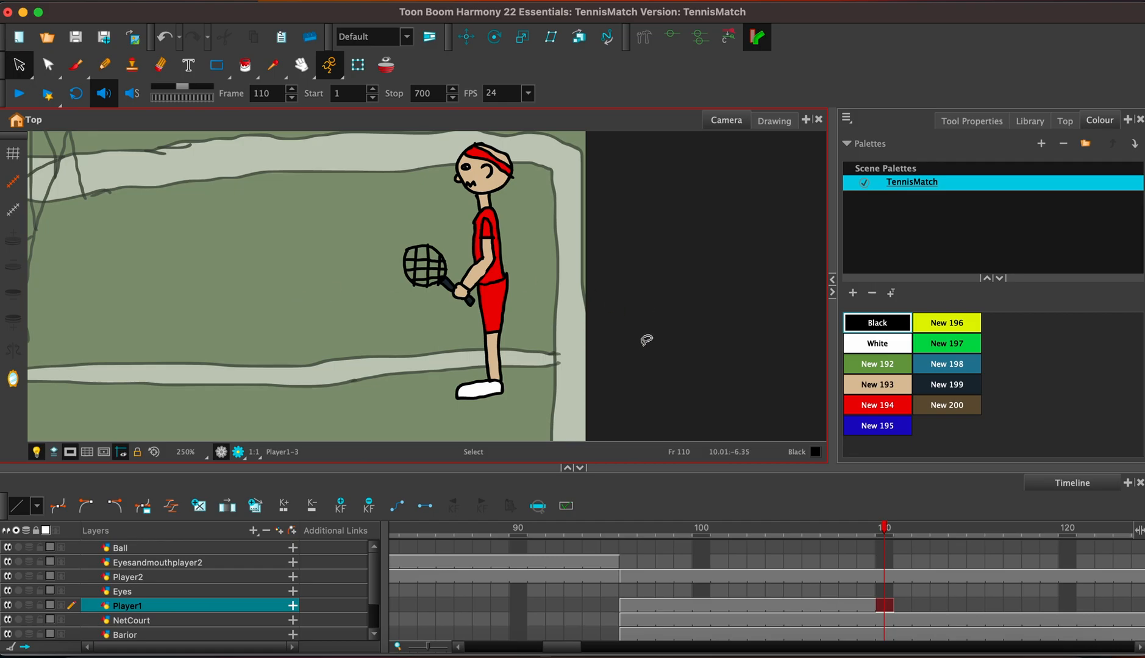
key("1")
mouse_move(393, 360)
left_mouse_down()
mouse_move(407, 381)
mouse_move(575, 247)
mouse_move(442, 187)
mouse_move(411, 312)
mouse_move(503, 377)
left_mouse_up()
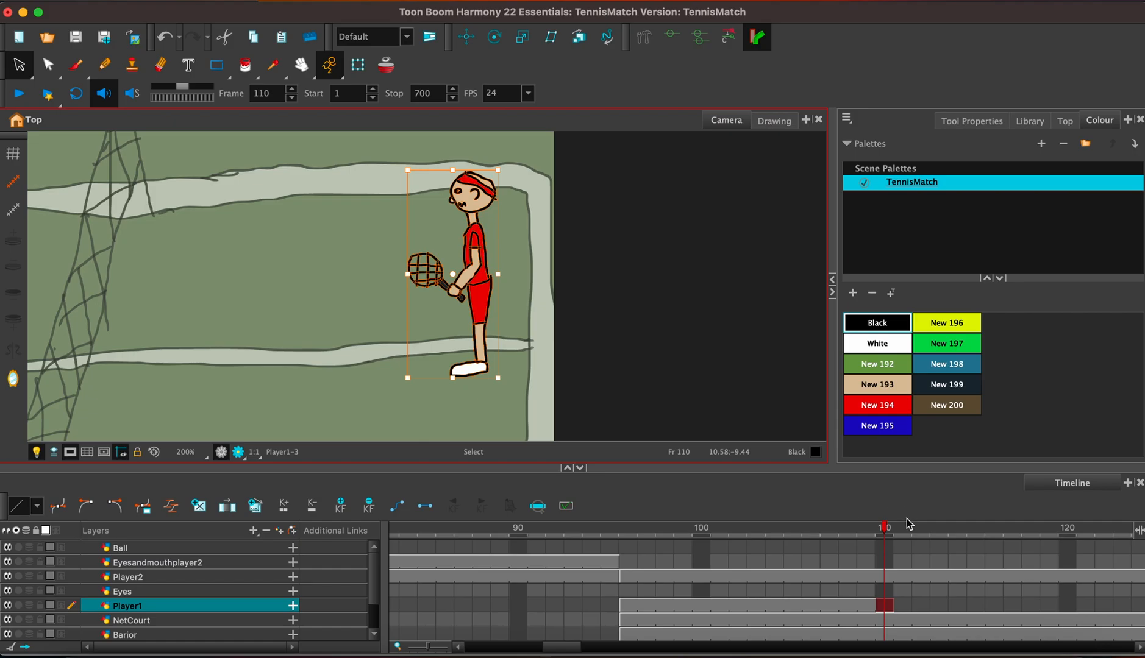
left_click(902, 606)
key("ctrl+v")
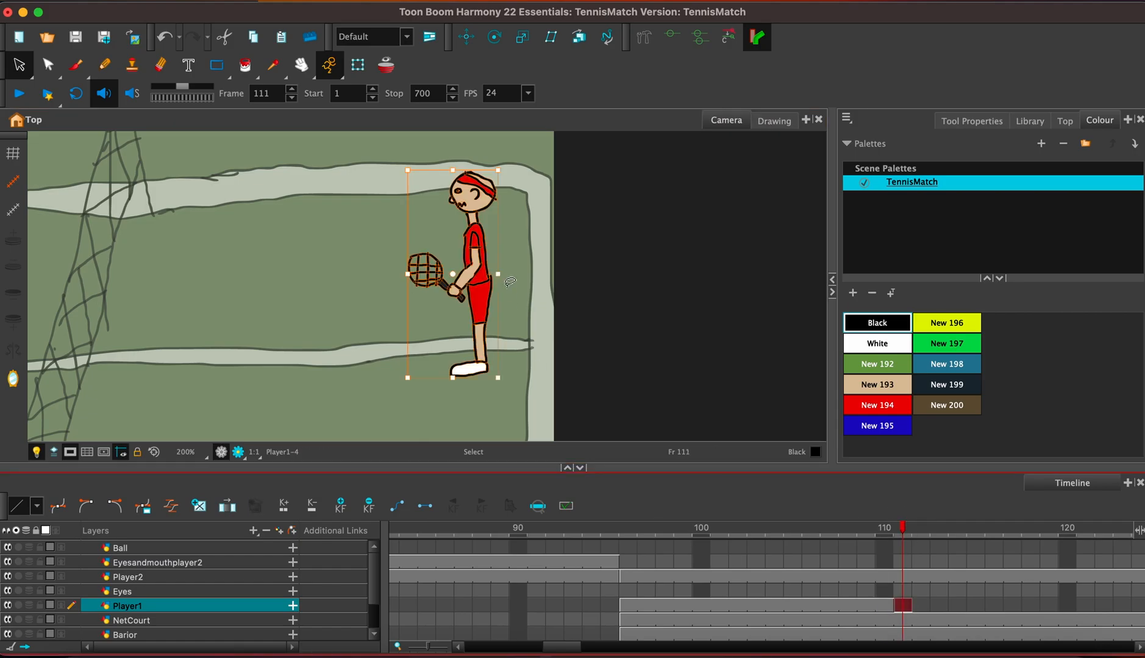
Try to cut the racket and arm out of the Player1 drawing at frame 111.
left_click(511, 282)
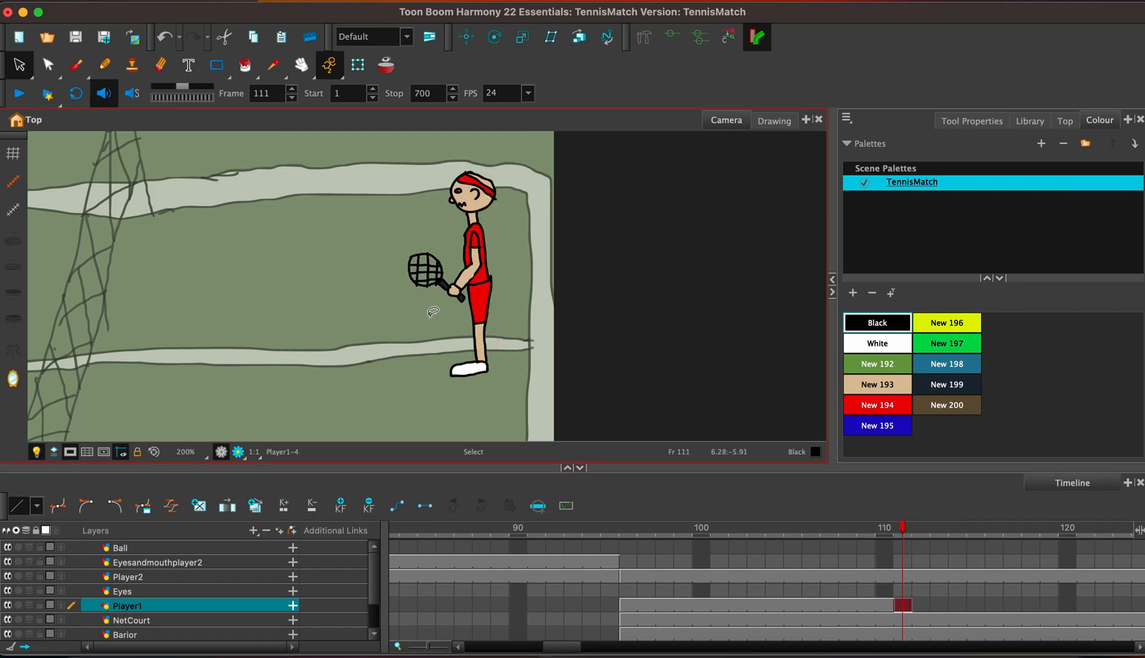
mouse_move(433, 312)
left_mouse_down()
mouse_move(460, 282)
mouse_move(438, 261)
mouse_move(416, 274)
mouse_move(422, 306)
mouse_move(449, 308)
left_mouse_up()
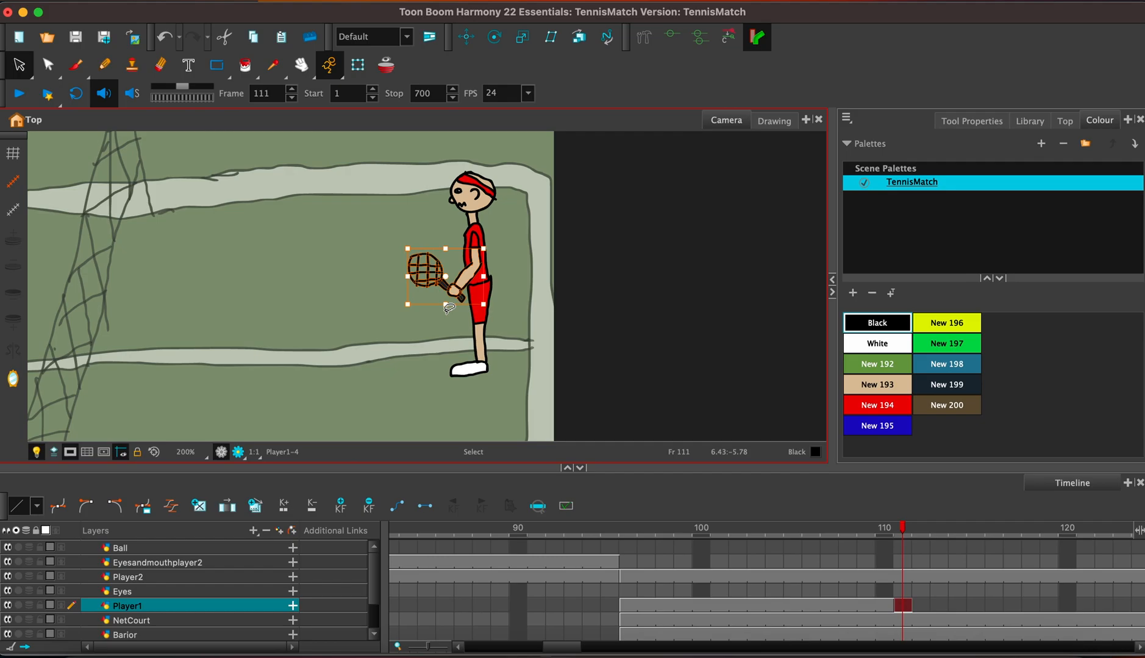
left_click(509, 222)
mouse_move(477, 233)
left_mouse_down()
mouse_move(476, 265)
mouse_move(440, 297)
mouse_move(413, 260)
mouse_move(440, 258)
mouse_move(395, 329)
mouse_move(406, 260)
mouse_move(447, 257)
left_mouse_up()
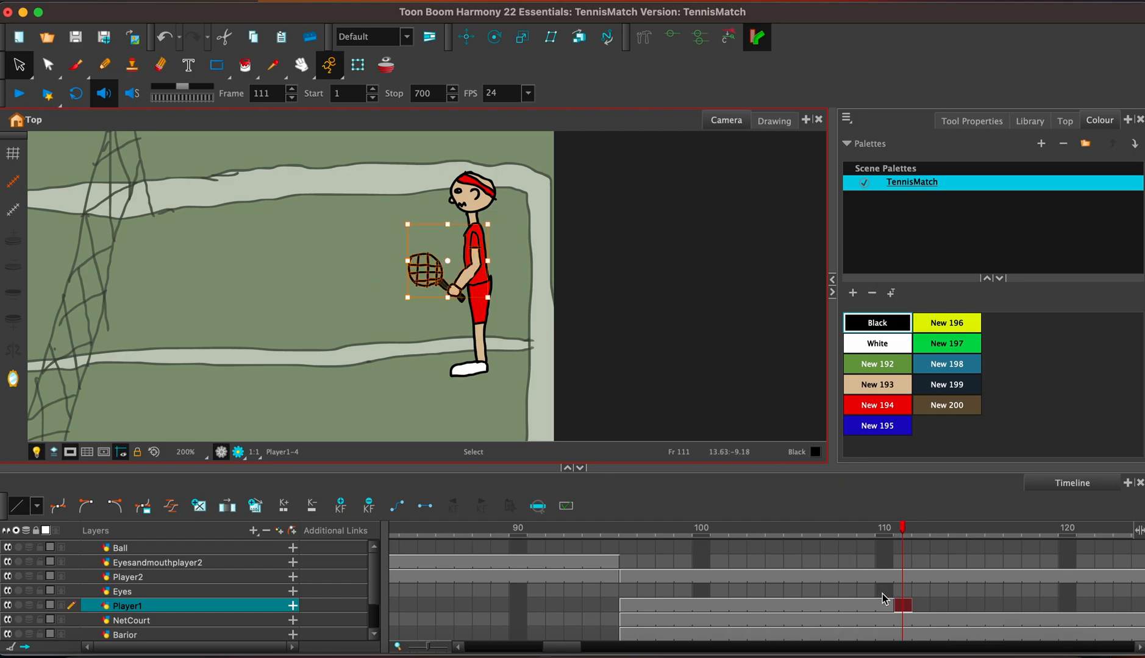
key("super+x")
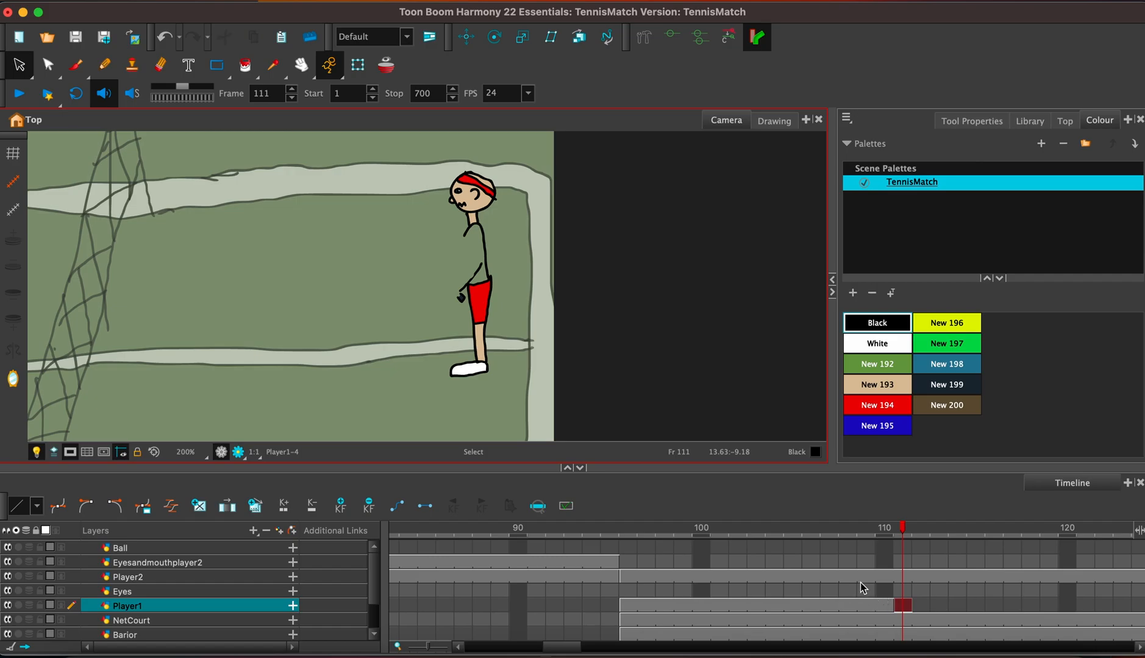
key("super+v")
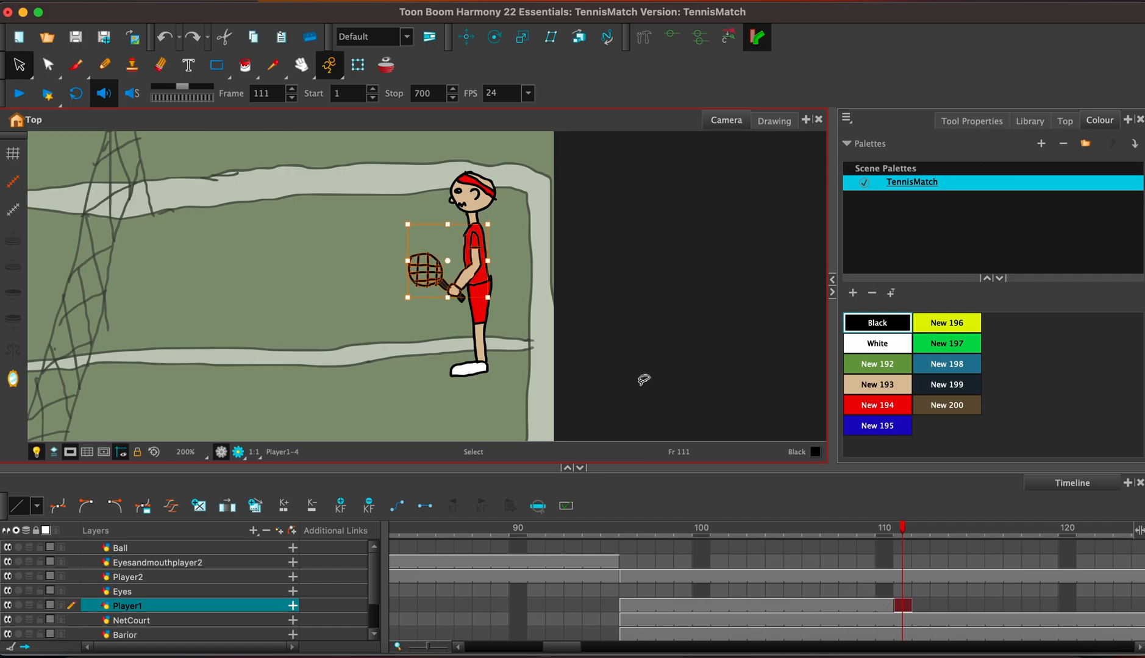
Add a drawing layer named Arm and paste a copy of the red player's arm and racket into it at frame 111.
left_click(519, 282)
mouse_move(409, 309)
left_mouse_down()
mouse_move(477, 266)
mouse_move(469, 238)
mouse_move(444, 261)
mouse_move(418, 263)
mouse_move(413, 302)
left_mouse_up()
left_click(279, 532)
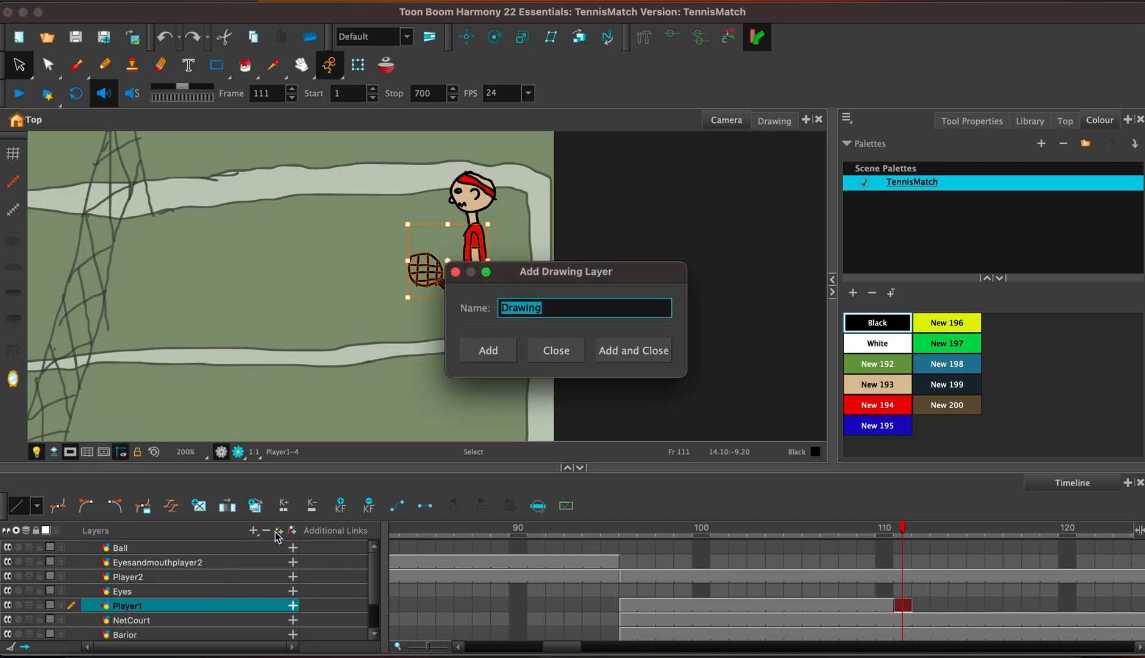
type("Arm")
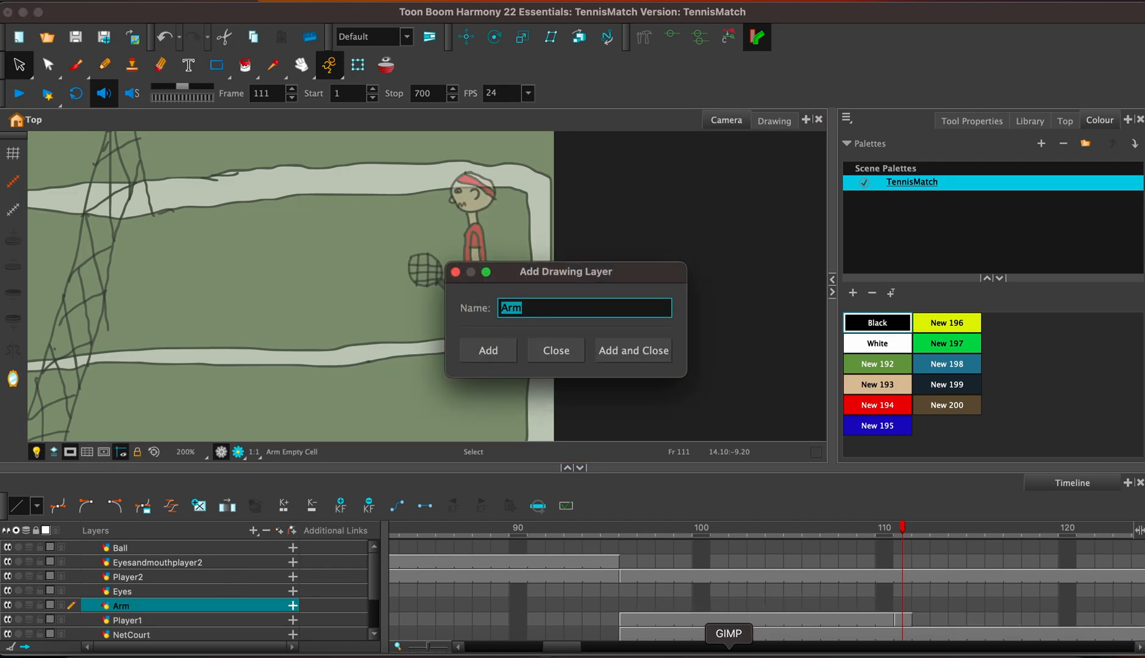
left_click(455, 273)
left_click(901, 604)
key("super+v")
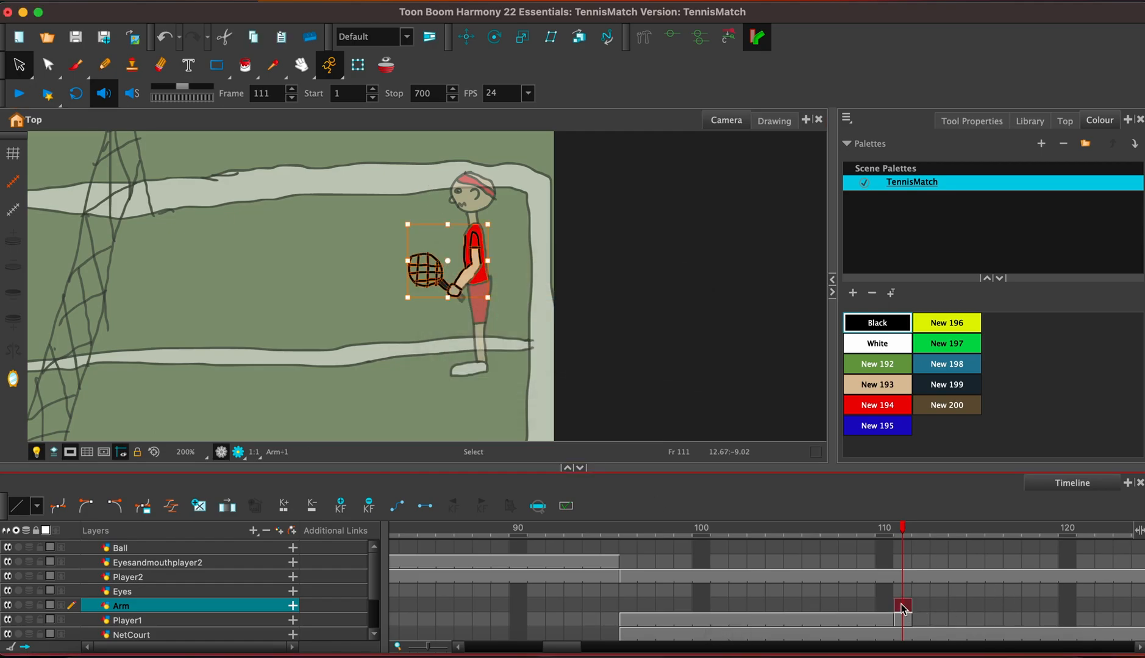
Delete the red shirt torso from the Arm drawing at frame 111, leaving only the sleeve, arm and racket.
left_click(517, 261)
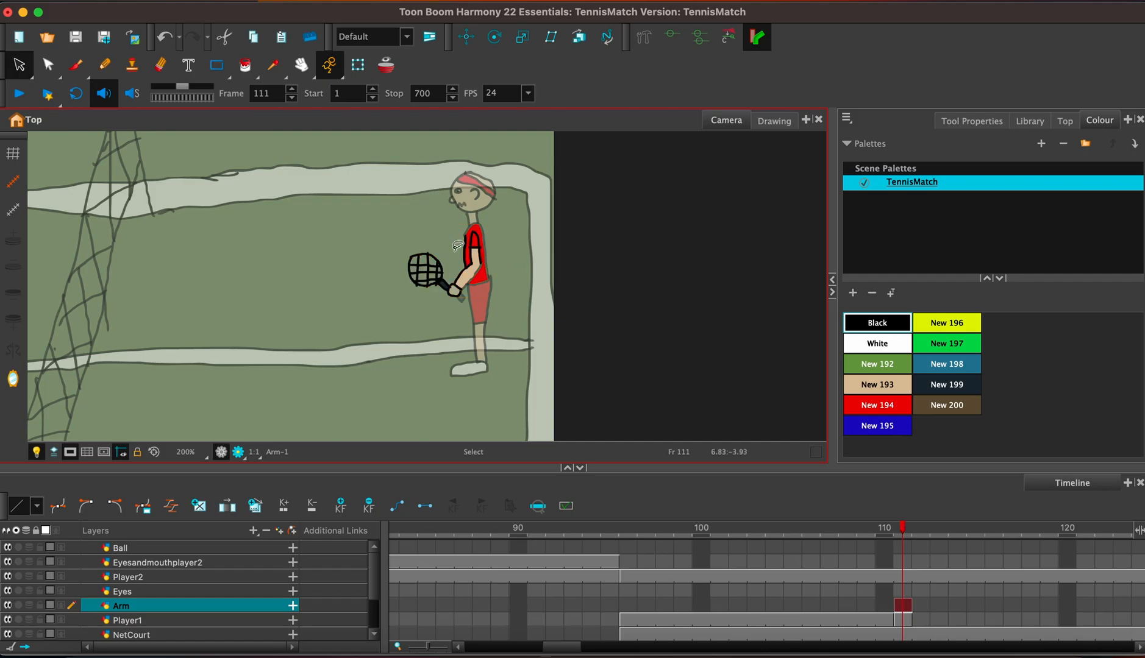
left_click(470, 251)
key("Delete")
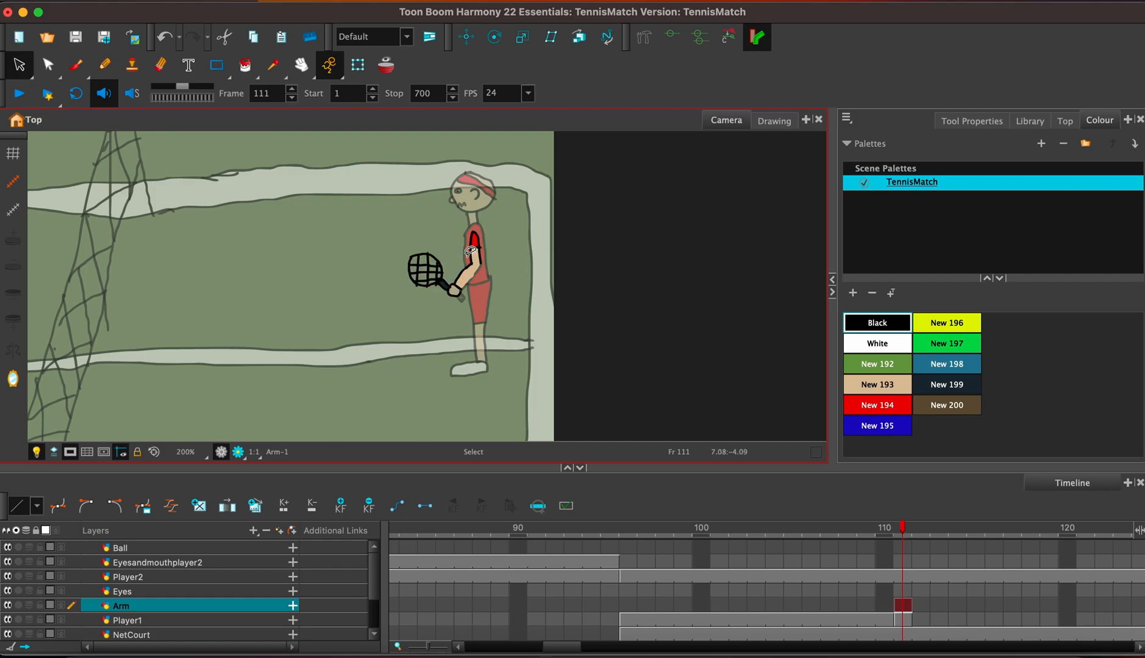
Delete the sleeve, arm and racket pieces from the Player1 drawing at frame 111.
left_click(908, 621)
left_click(478, 241)
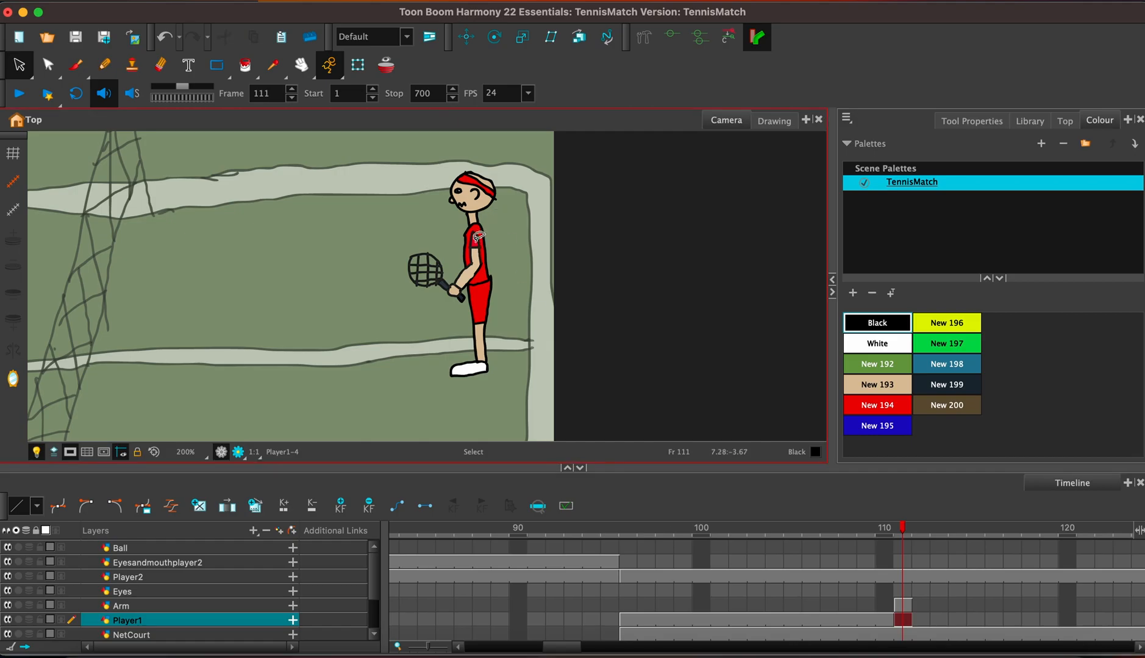
left_click(477, 262, "shift")
key("Delete")
left_click_drag(446, 258, 448, 262)
key("Delete")
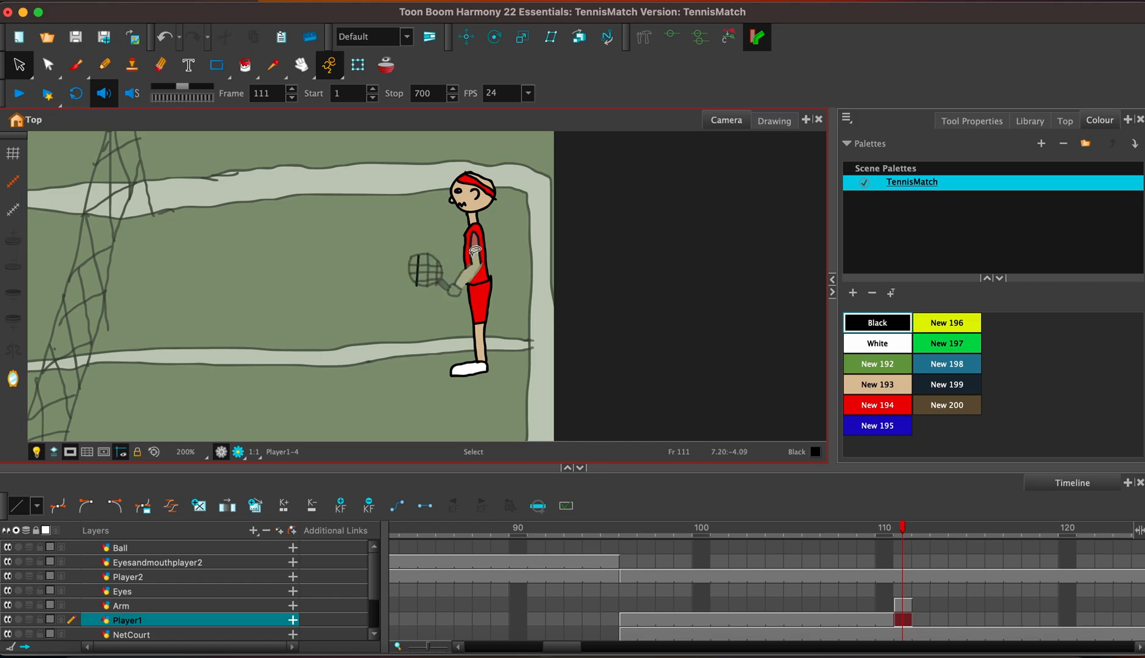
left_click(475, 250)
left_click(417, 269)
key("Delete")
Brush in the missing black lower outline of the forearm, from elbow to wrist, in the Arm drawing at frame 111.
left_click(903, 606)
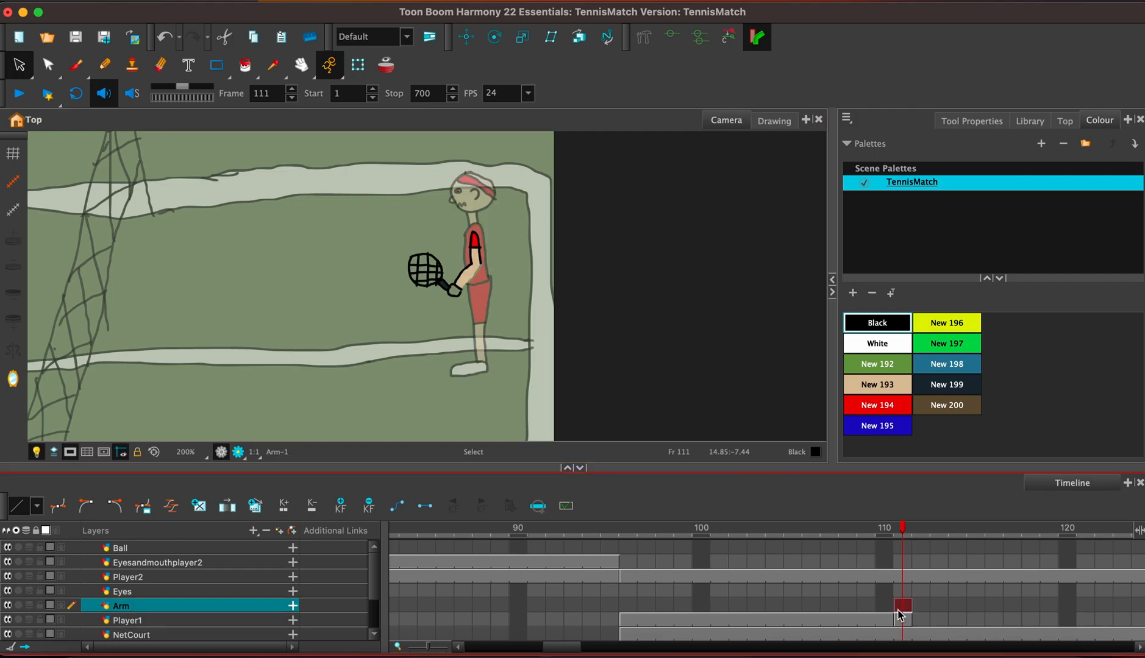
left_click(76, 66)
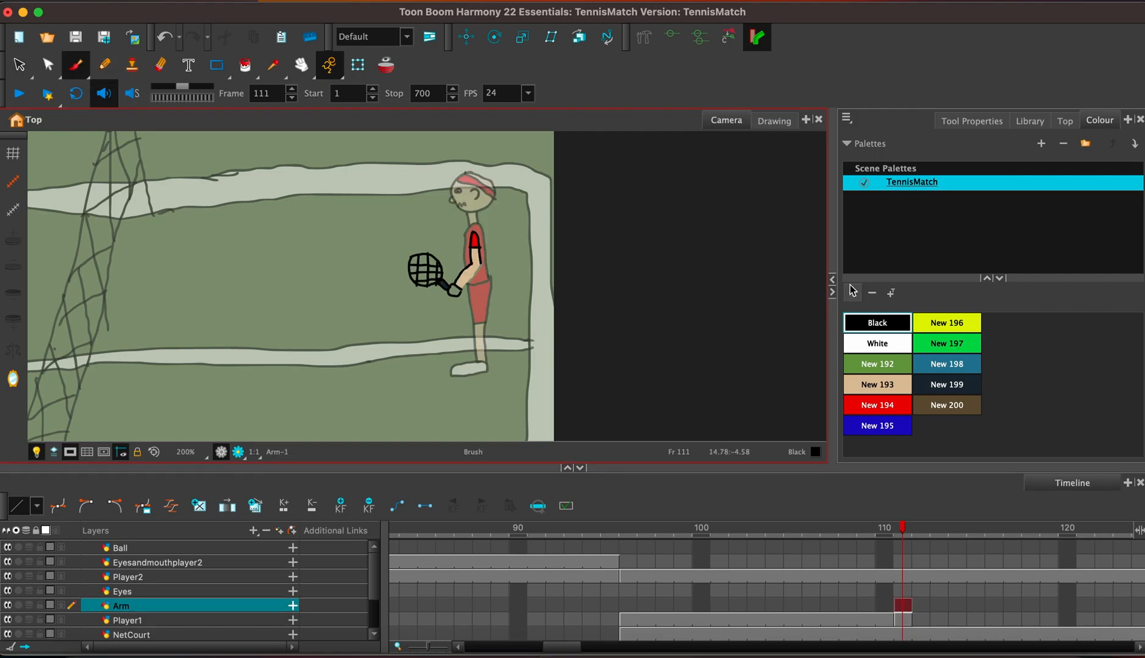
scroll(603, 281, "up", 6)
scroll(587, 259, "up", 2)
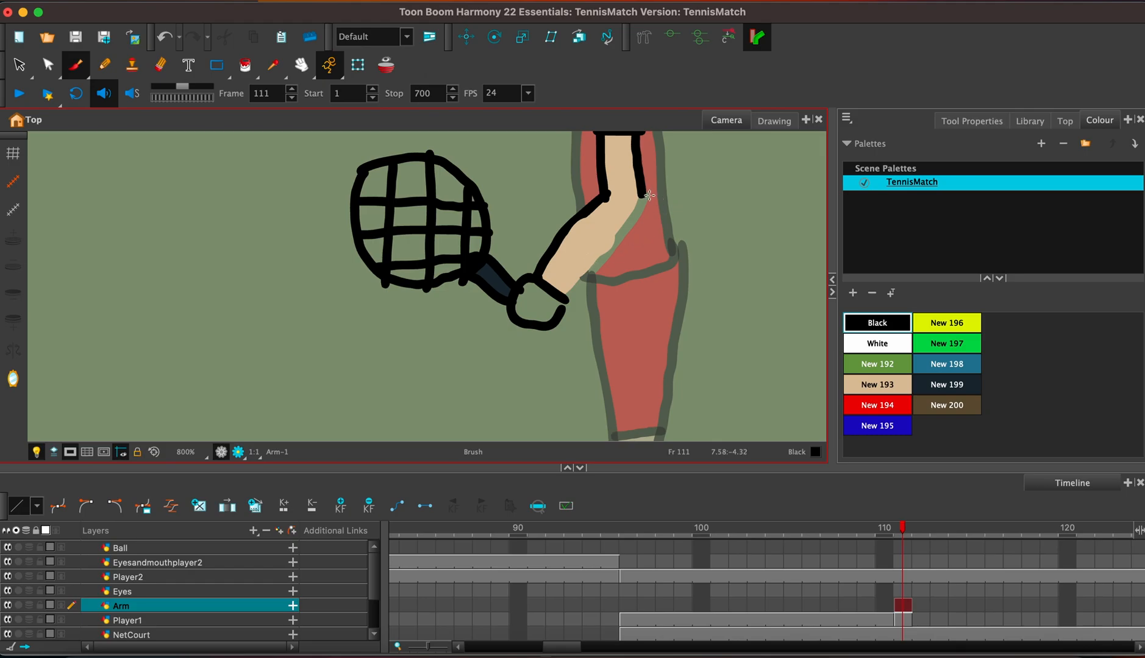
left_click_drag(645, 194, 564, 303)
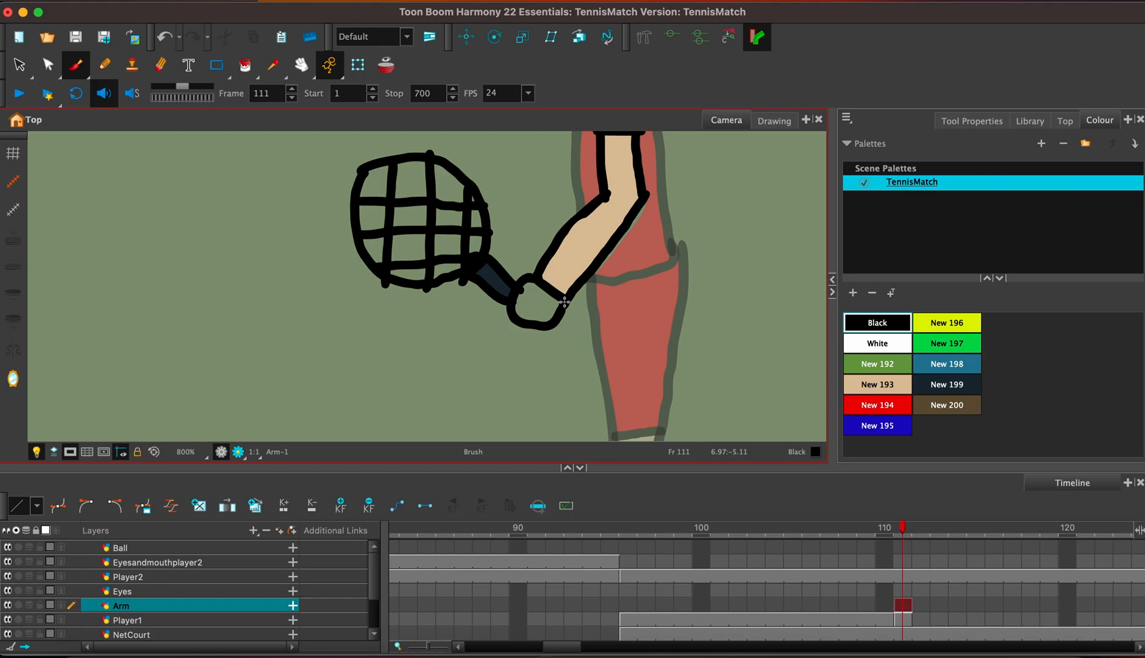
Copy the racket handle's end from the Player1 drawing at frame 109 and paste it into the Arm drawing at frame 111.
left_click(865, 620)
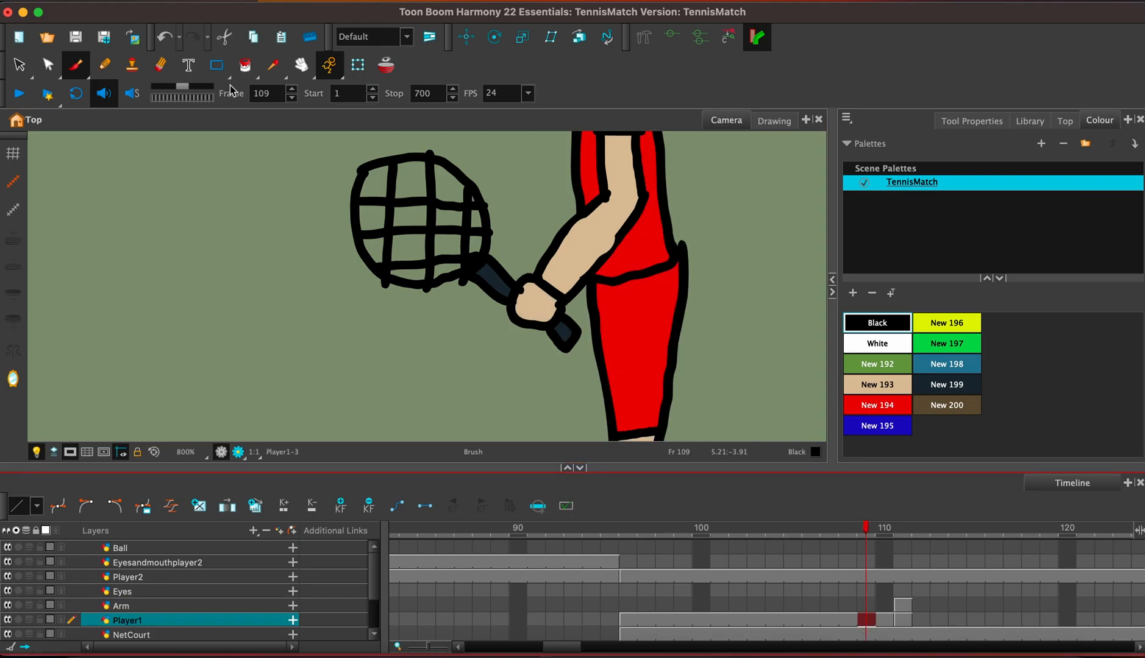
left_click(19, 64)
left_click(560, 350)
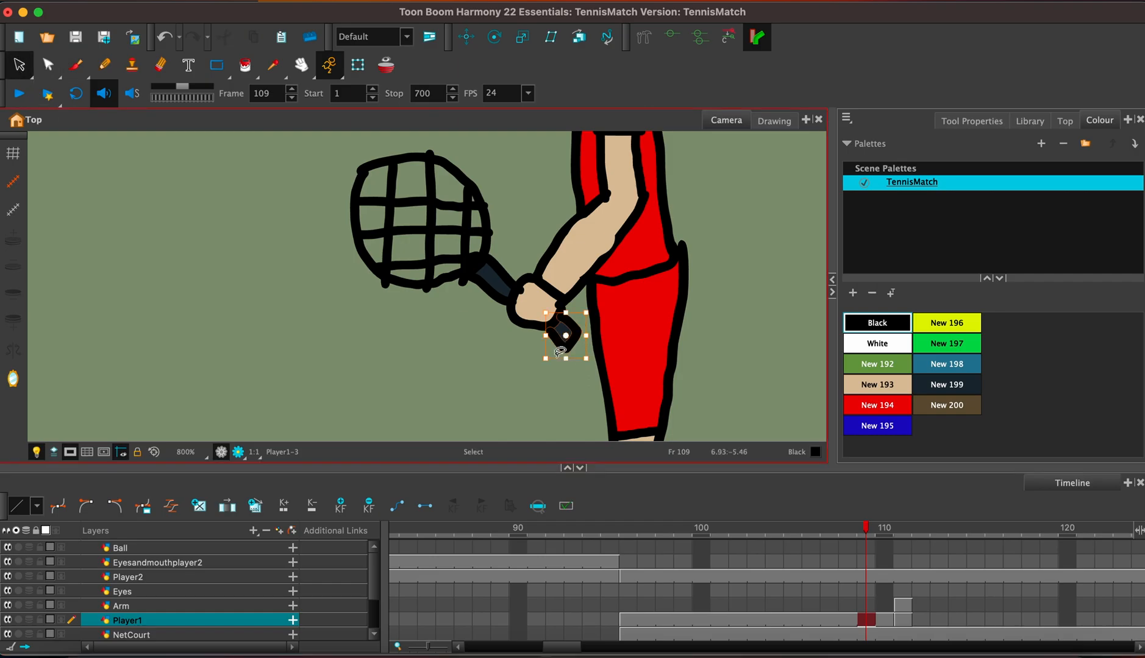
left_click(904, 607)
key("super+v")
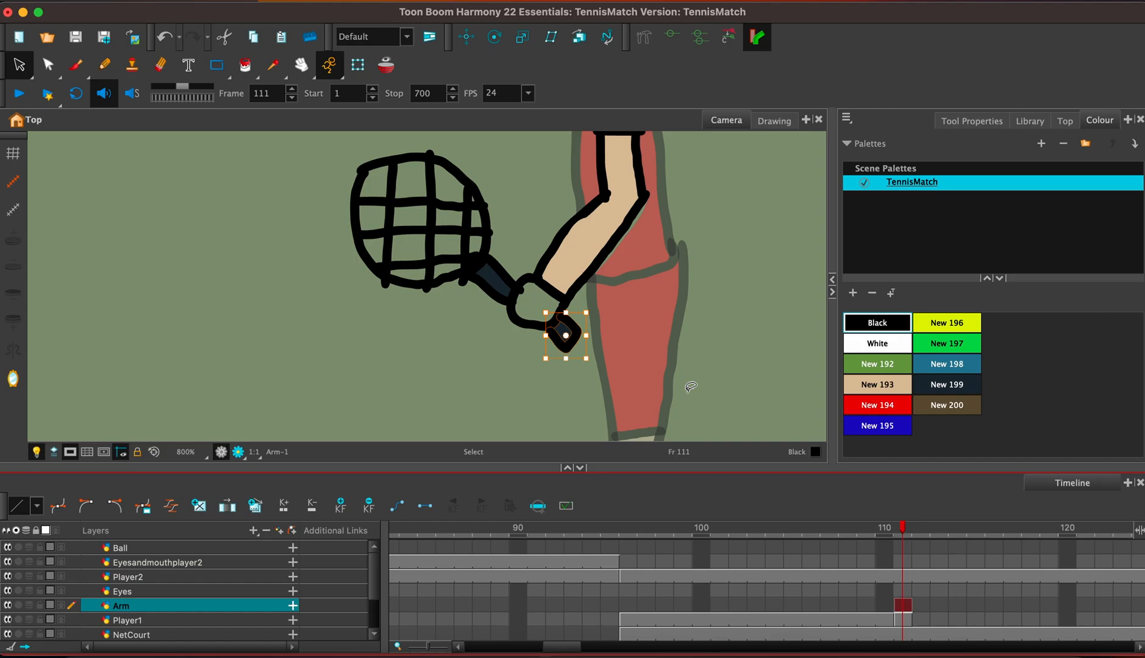
Close the gap in the shirt's front outline on Player1 at frame 111 and fill the shirt with red New 194.
left_click(902, 621)
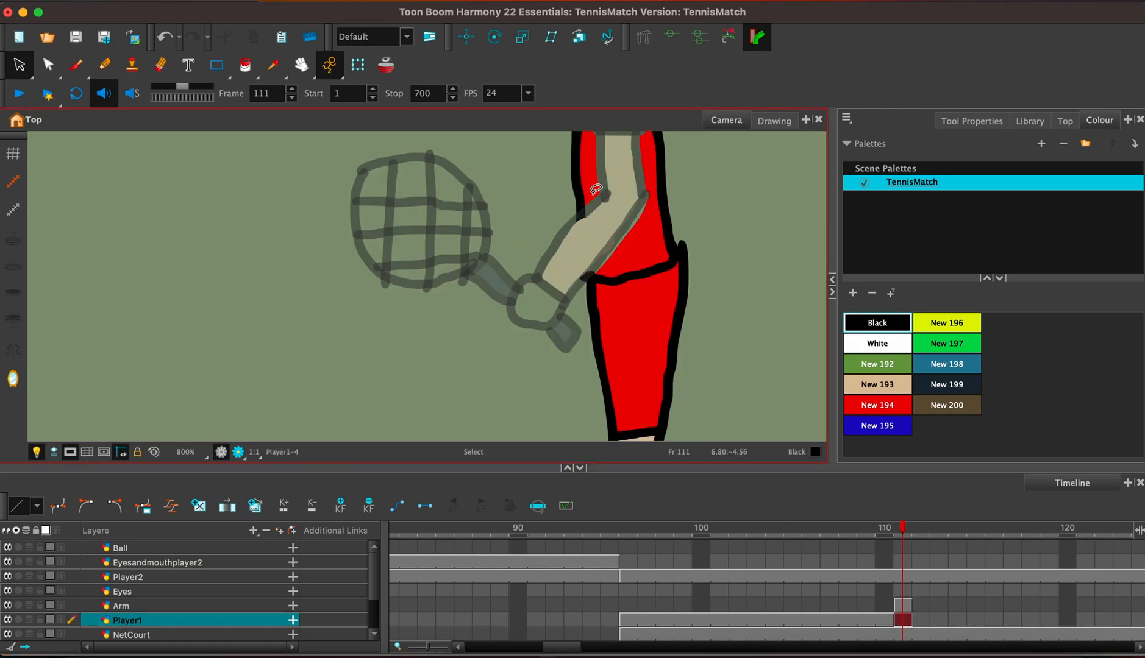
left_click(75, 65)
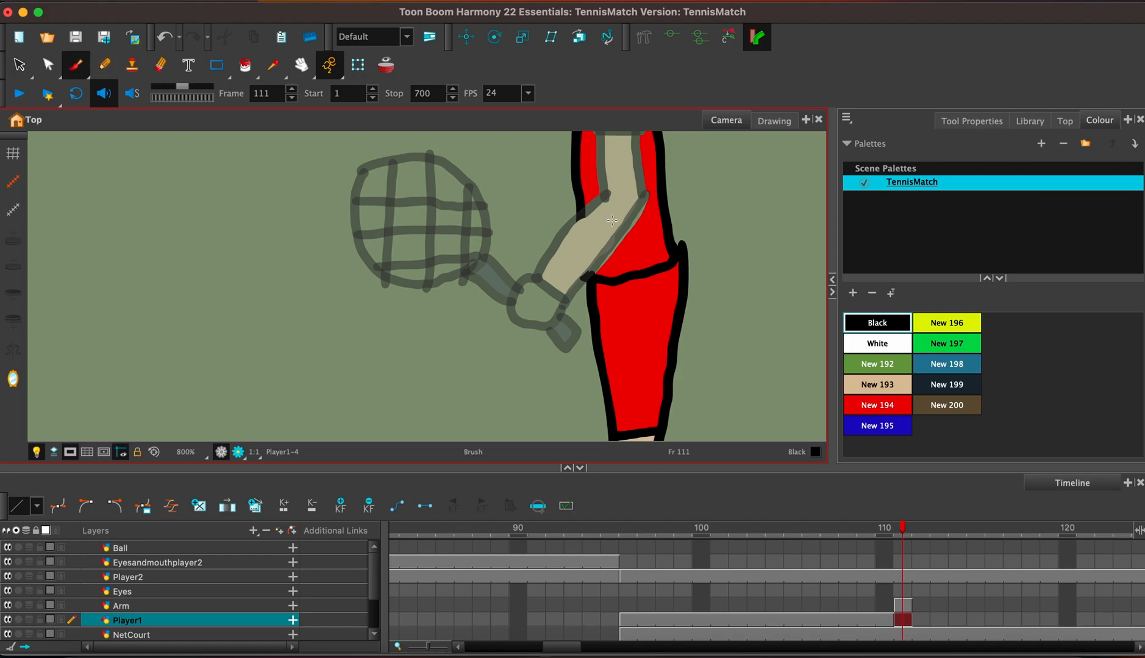
left_click_drag(582, 211, 588, 289)
left_click(878, 405)
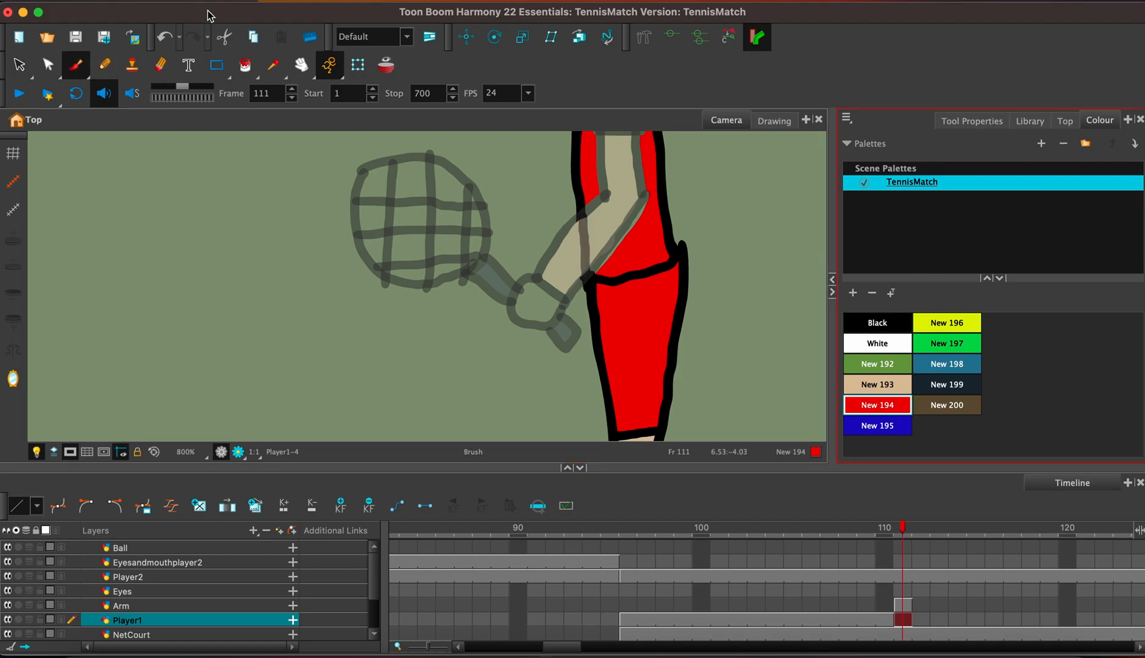
left_click(245, 66)
left_click(619, 228)
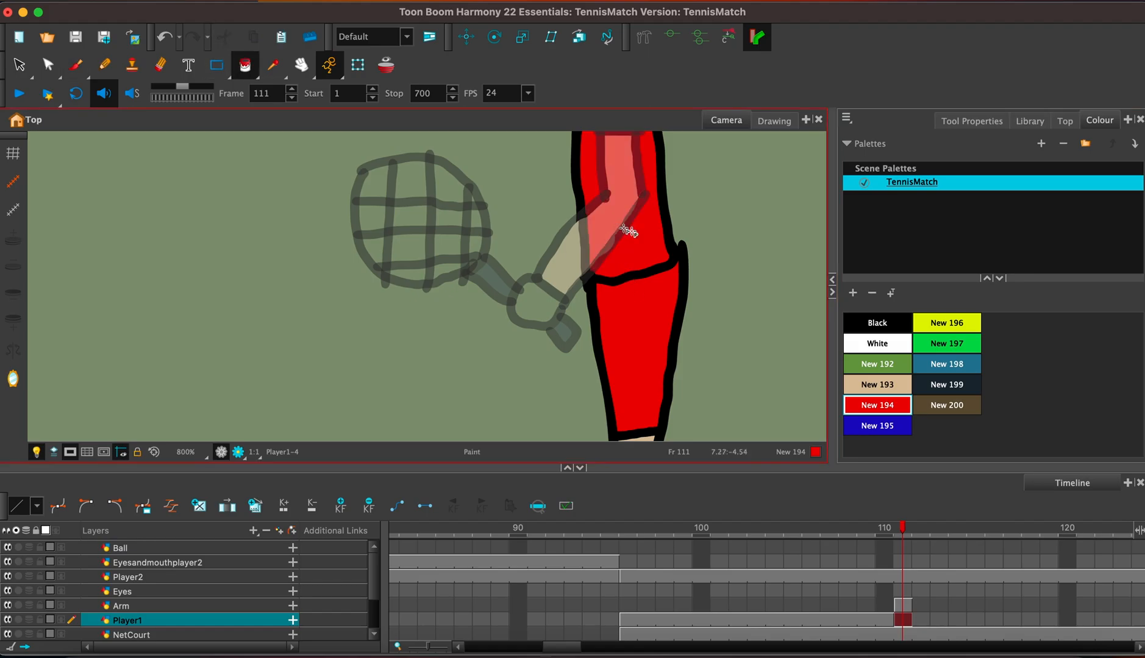
Extend the exposure of the Player1 drawing from frame 111 to frame 120 in overwrite mode.
key("1")
key("1")
key("1")
key("1")
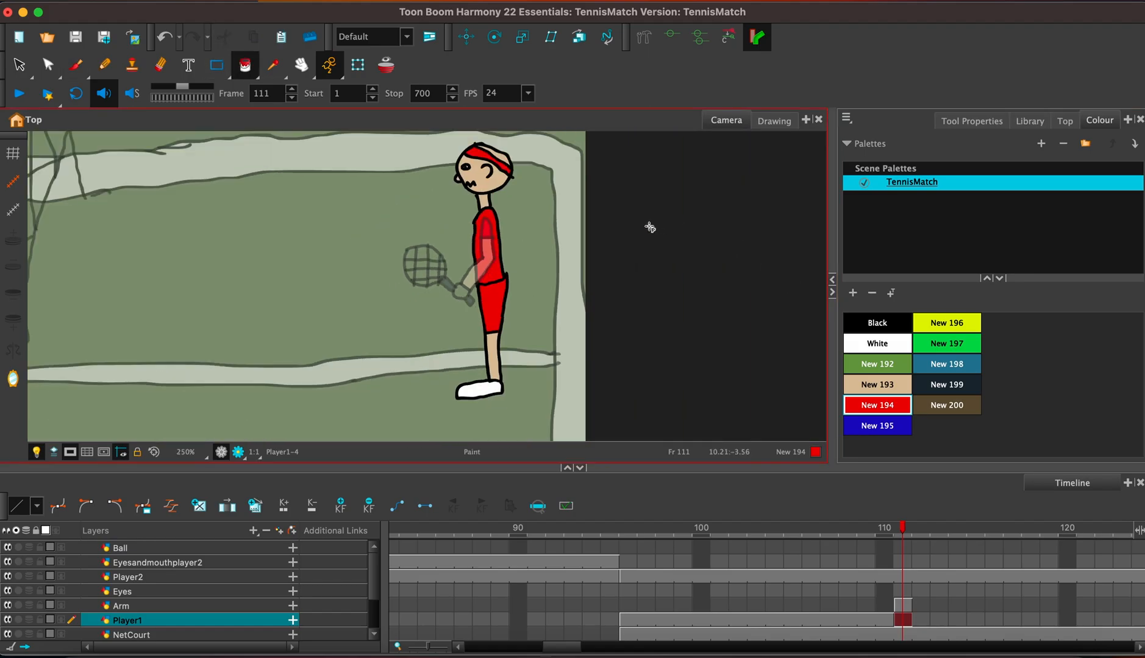
left_click_drag(568, 208, 625, 251)
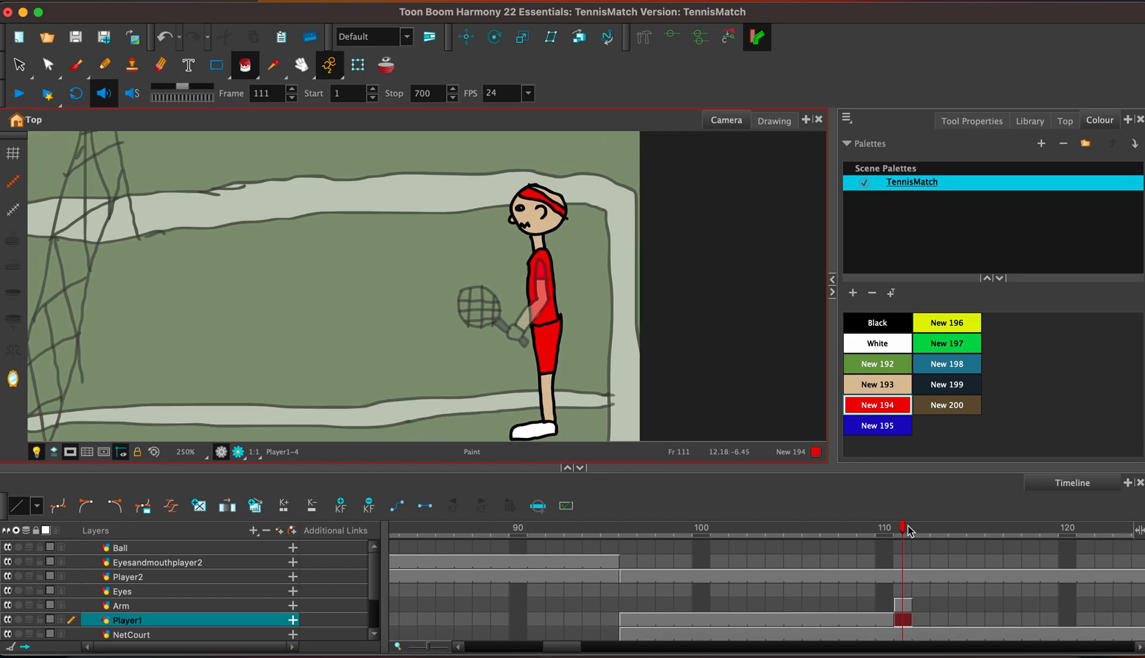
left_click(905, 624)
key("F5")
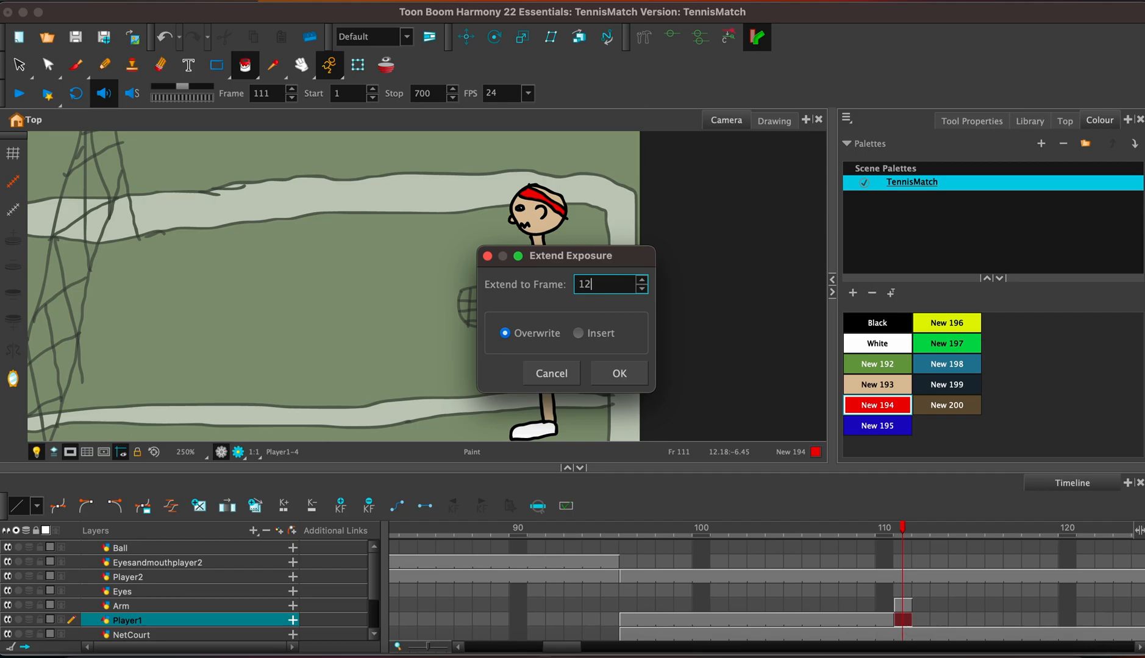
key("Return")
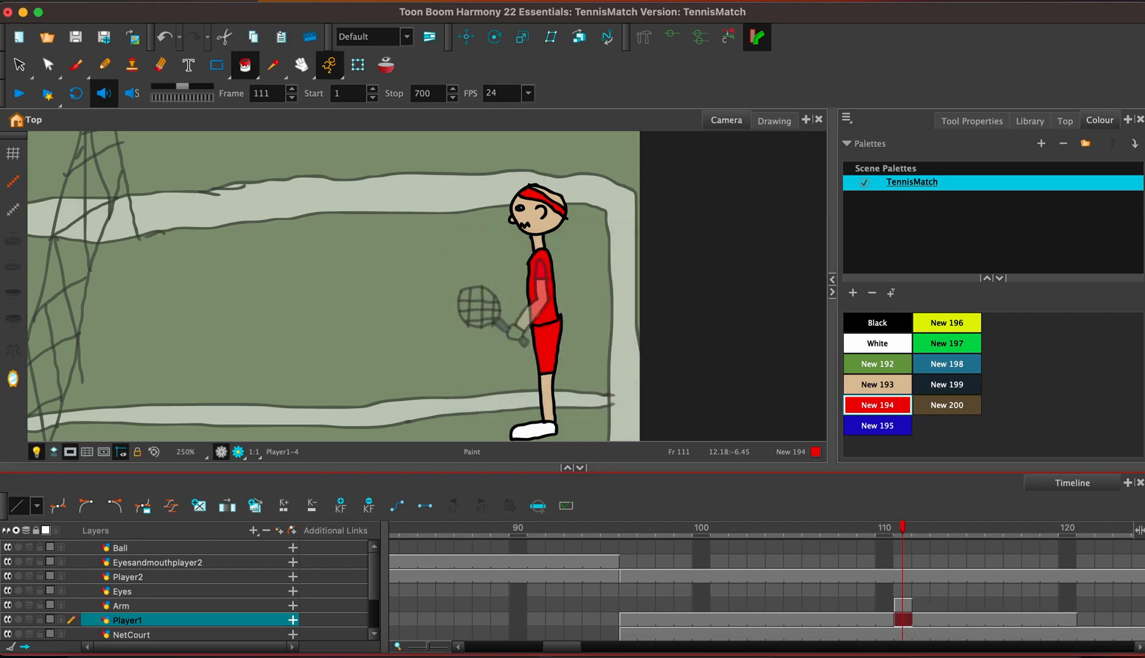
Extend the Arm drawing's exposure from frame 111 to frame 120 in overwrite mode and fill its hand with skin colour New 193.
left_click(908, 602)
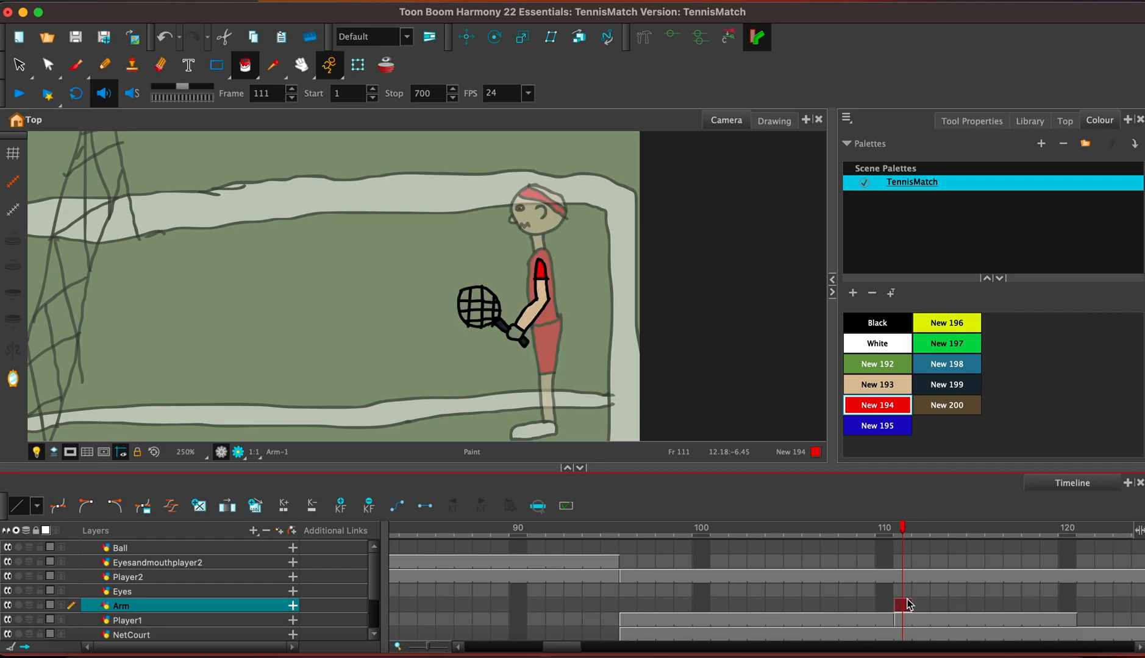
key("F5")
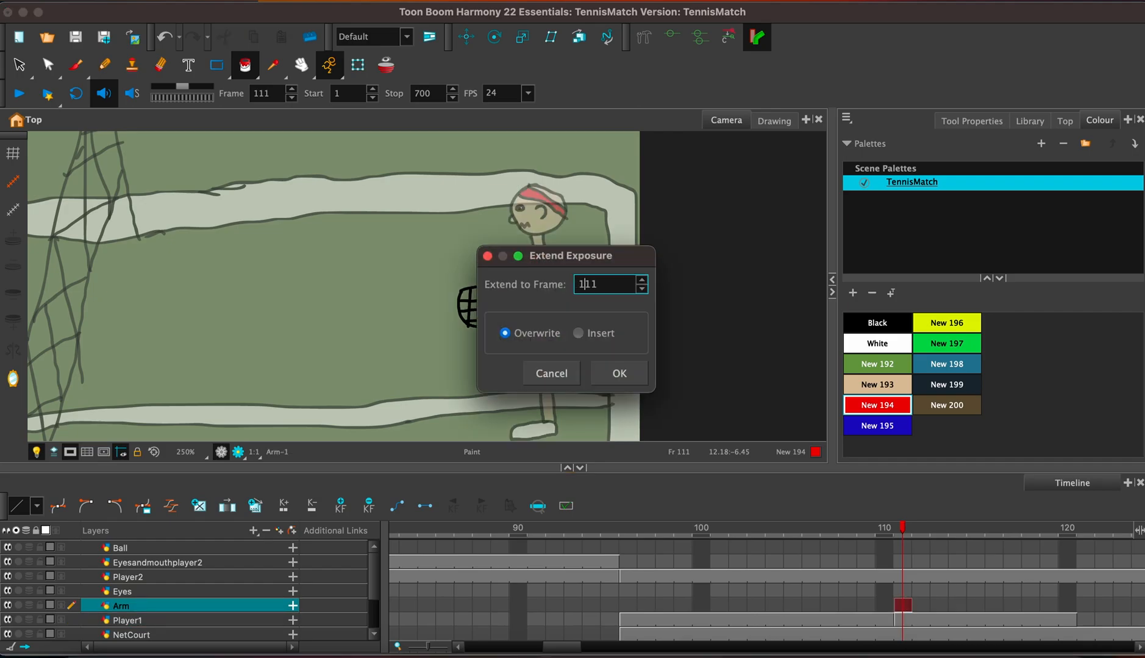
key("BackSpace")
key("BackSpace")
type("20")
key("Return")
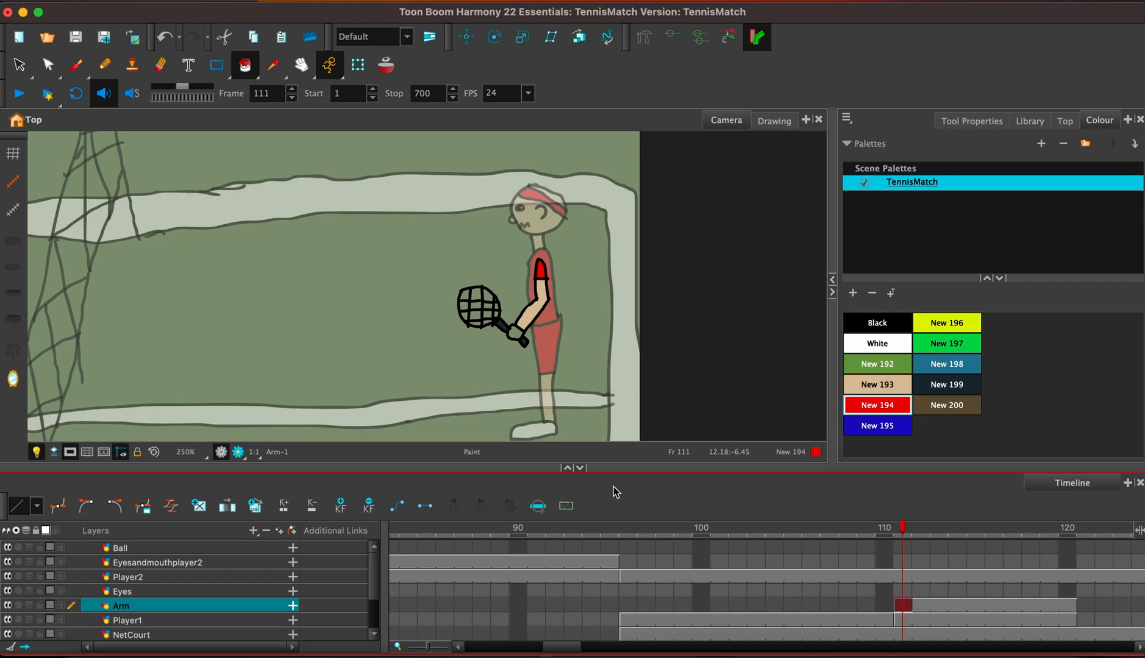
left_click(883, 383)
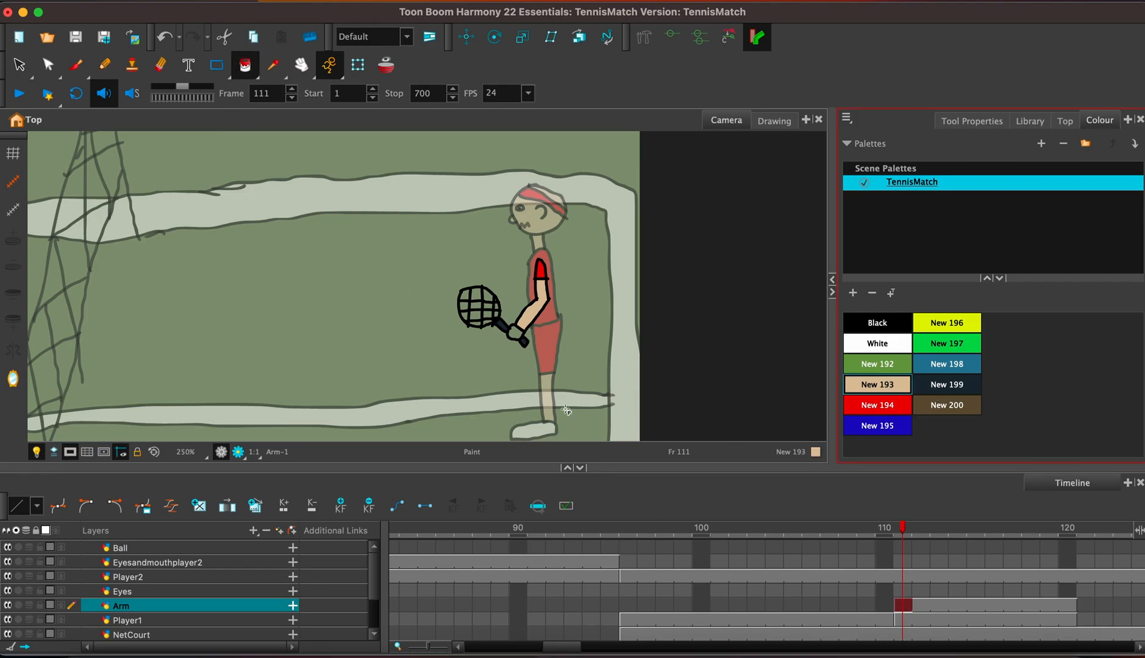
left_click(517, 334)
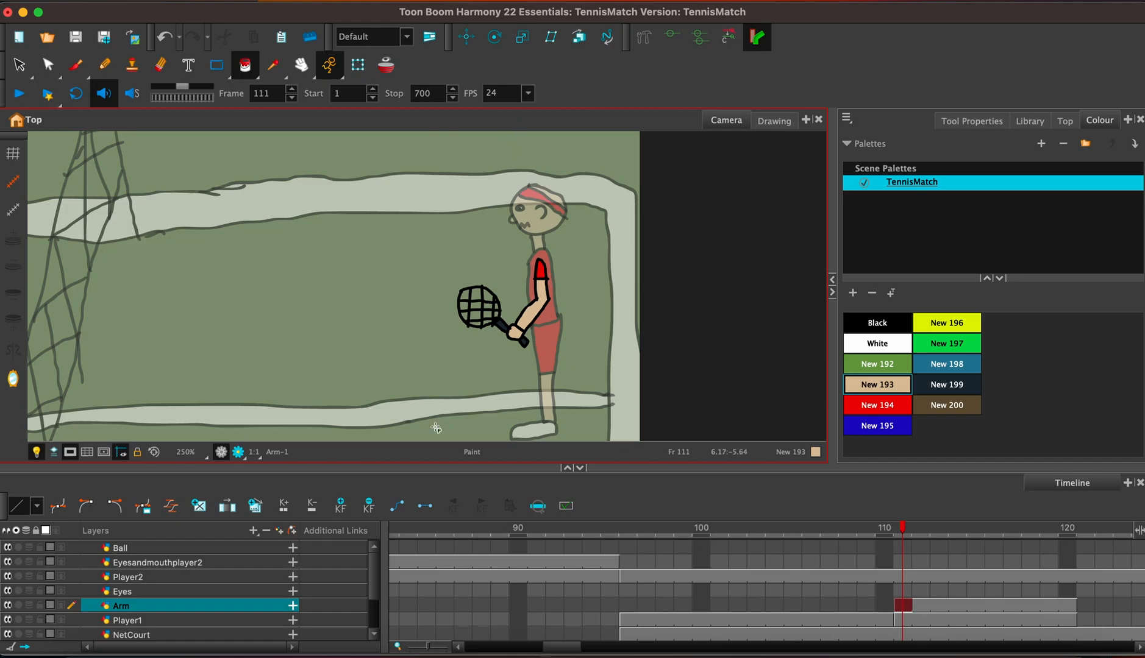
Add a keyframe to the Arm layer at frame 111 and activate the Rotate tool on it at frame 120.
left_click(337, 511)
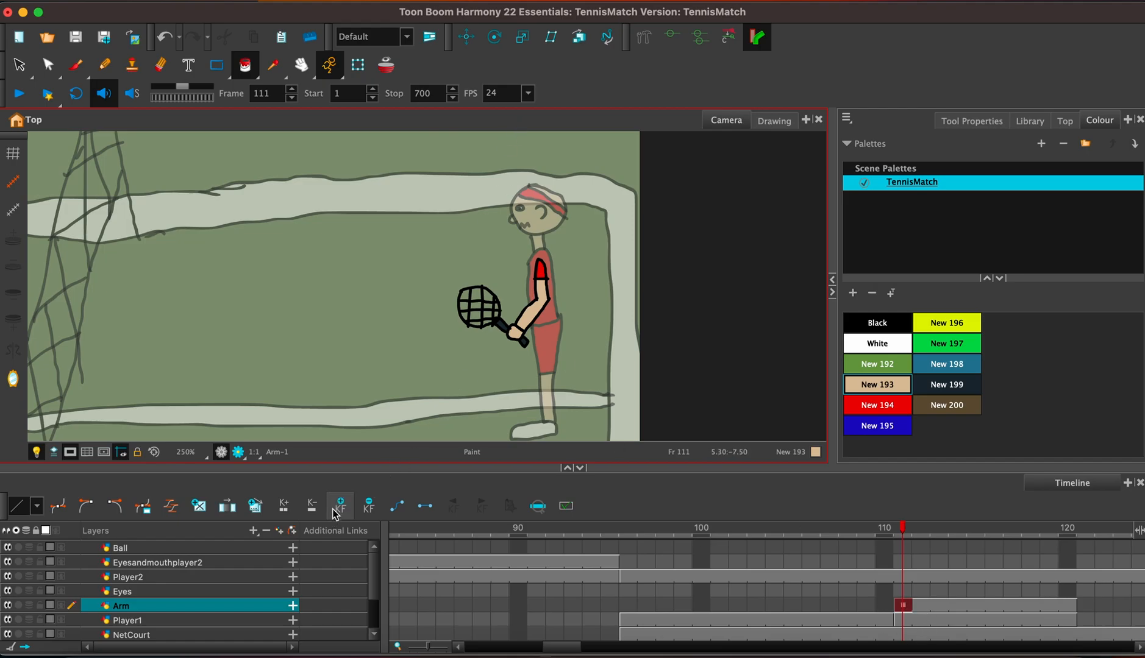
left_click(1071, 606)
key("alt+3")
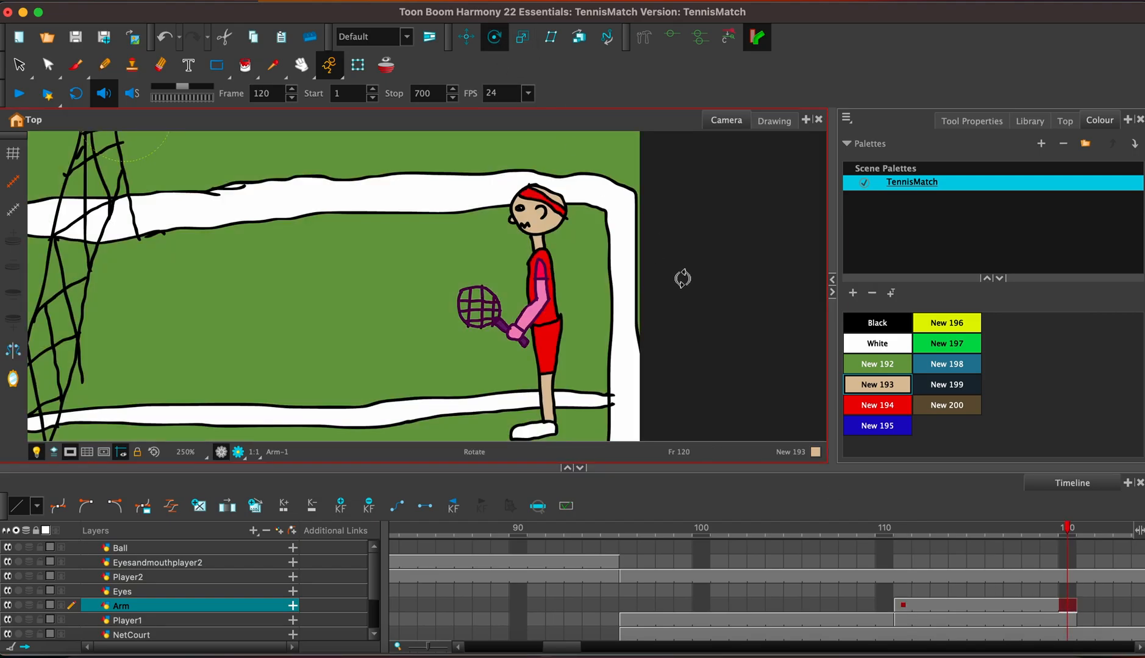
Move the arm's rotation pivot to the red player's shoulder and rotate the arm at frame 120 until the racket is behind the head.
key("1")
key("1")
key("1")
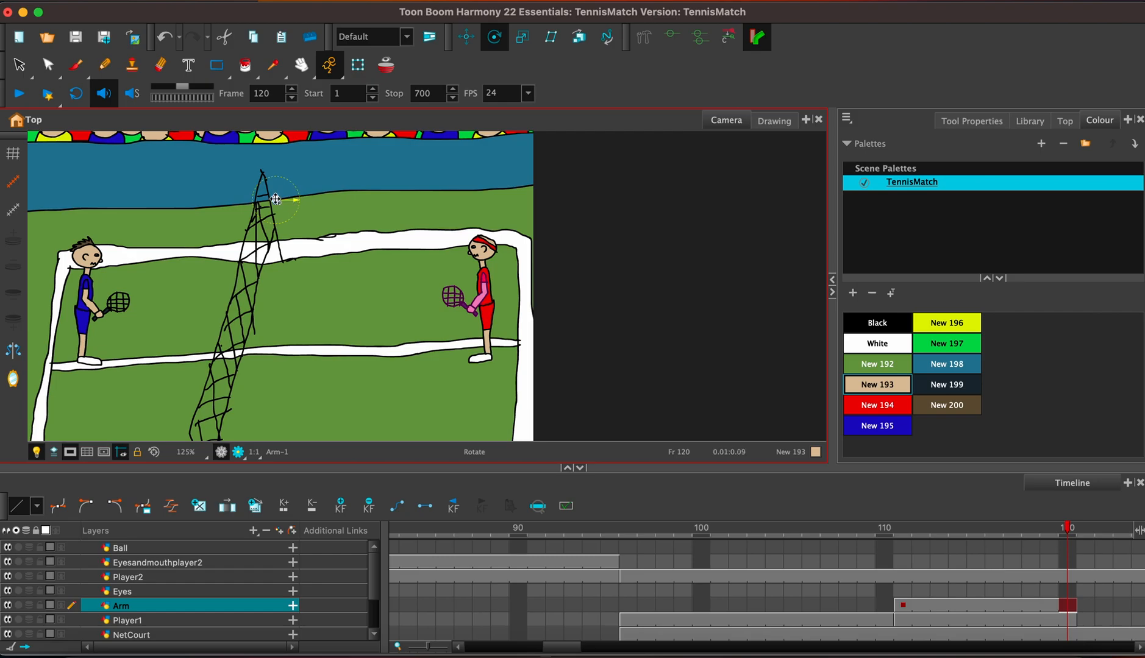
left_click_drag(294, 204, 484, 277)
key("2")
key("2")
key("2")
key("2")
key("2")
key("2")
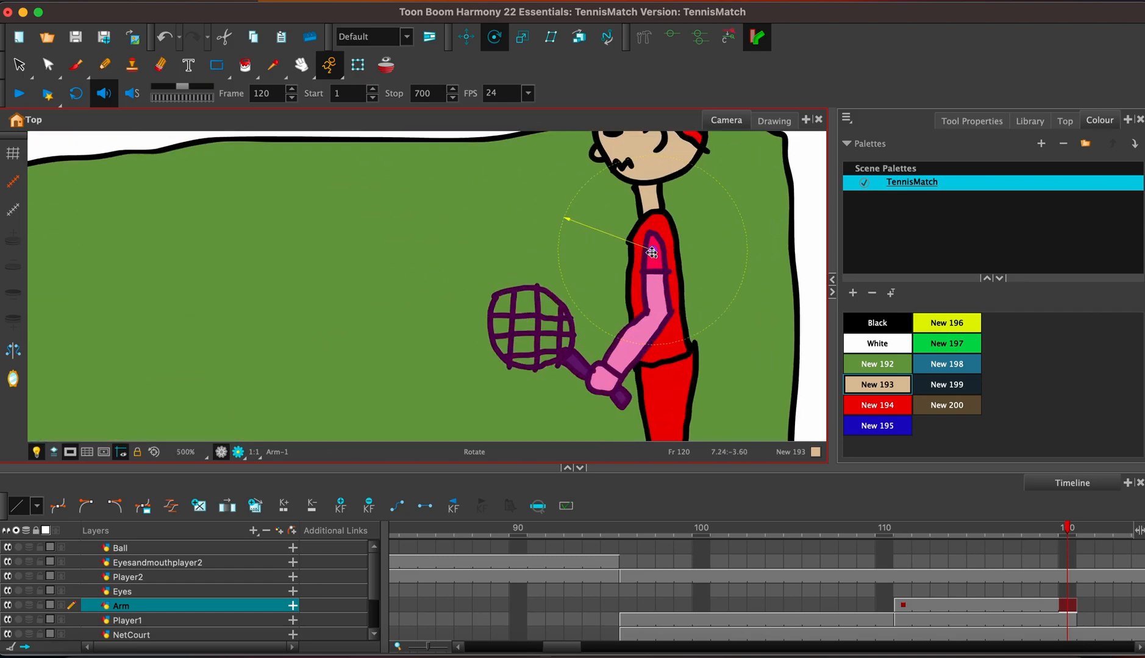
left_click_drag(652, 252, 651, 247)
left_click_drag(704, 170, 623, 370)
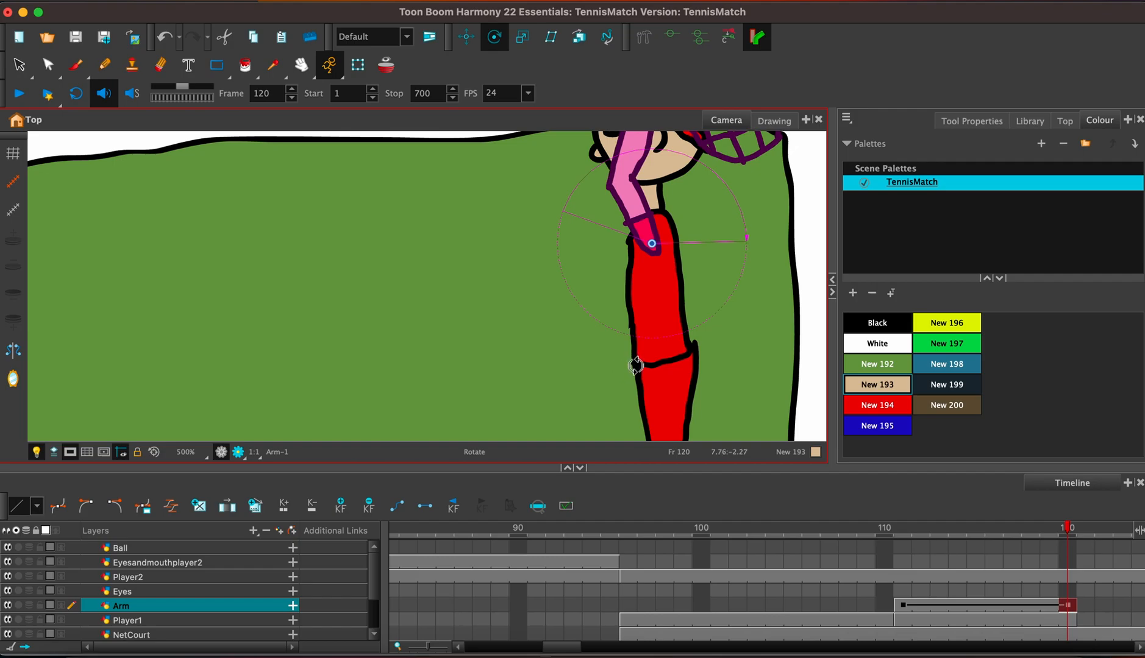
Add a drawing layer named Arm2.
left_click(280, 534)
type("Arm")
key("Return")
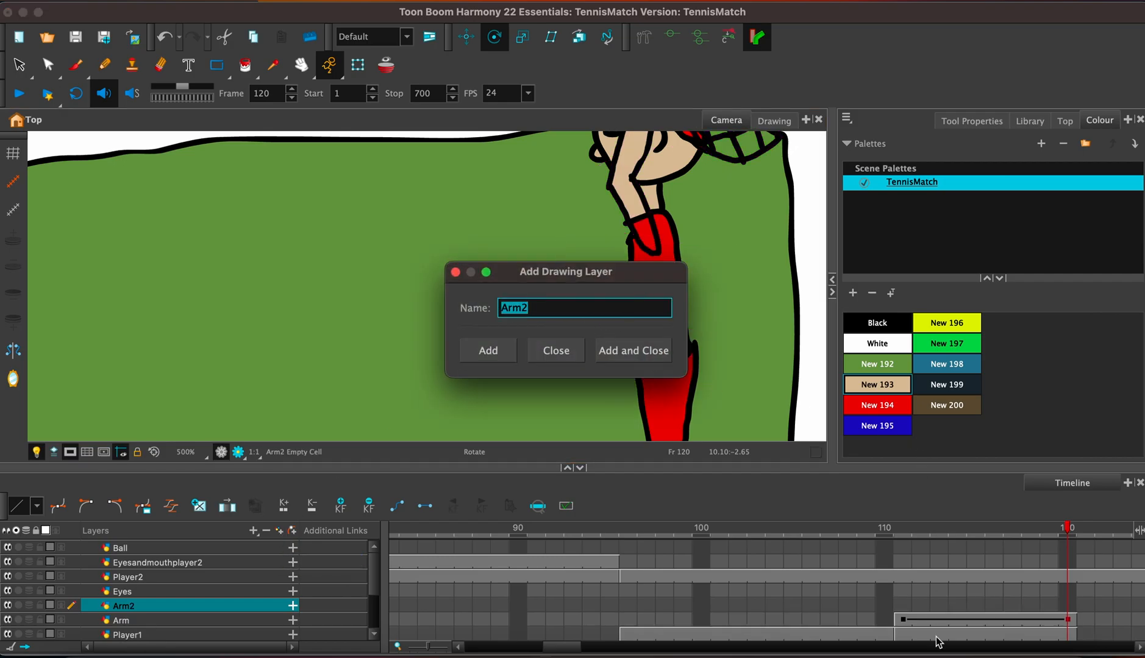
left_click(455, 272)
Select frame 115 of Arm2, activate the Brush, and move the layer directly below Player1 in the layer order.
left_click(970, 605)
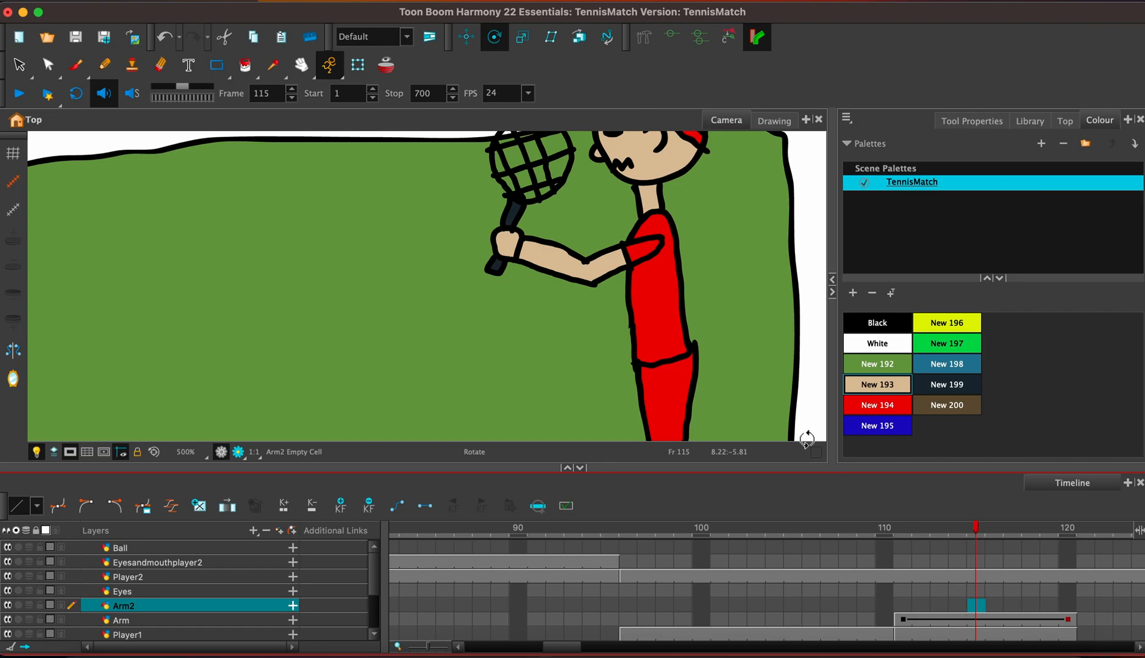
left_click(670, 280)
key("alt+b")
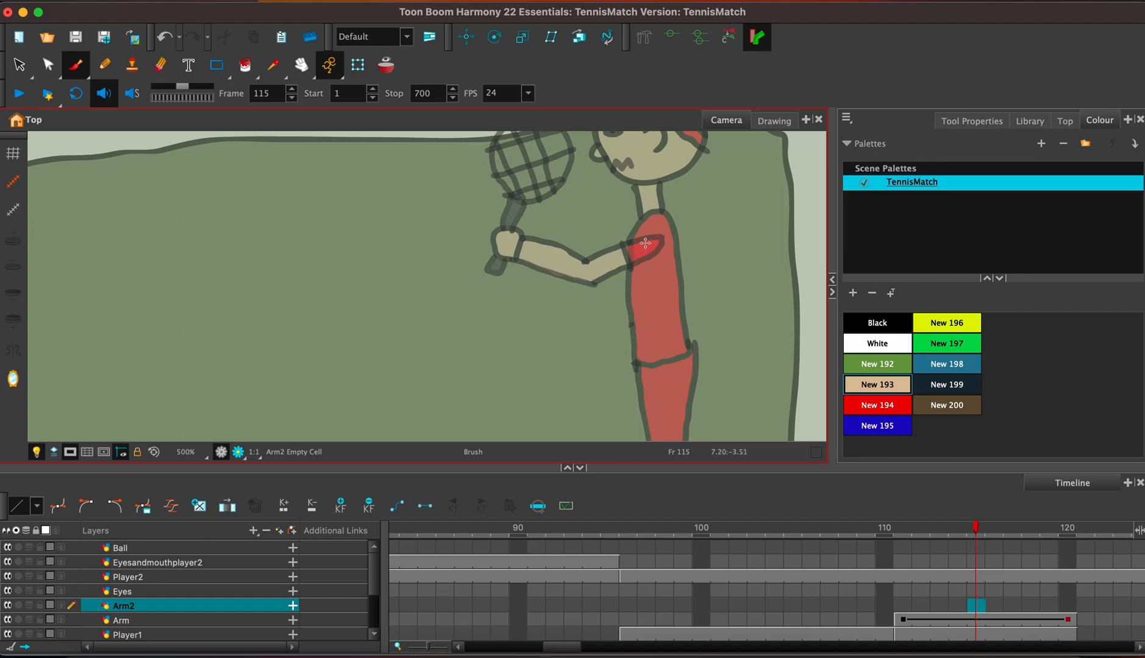
left_click(207, 605)
scroll(182, 640, "down", 3)
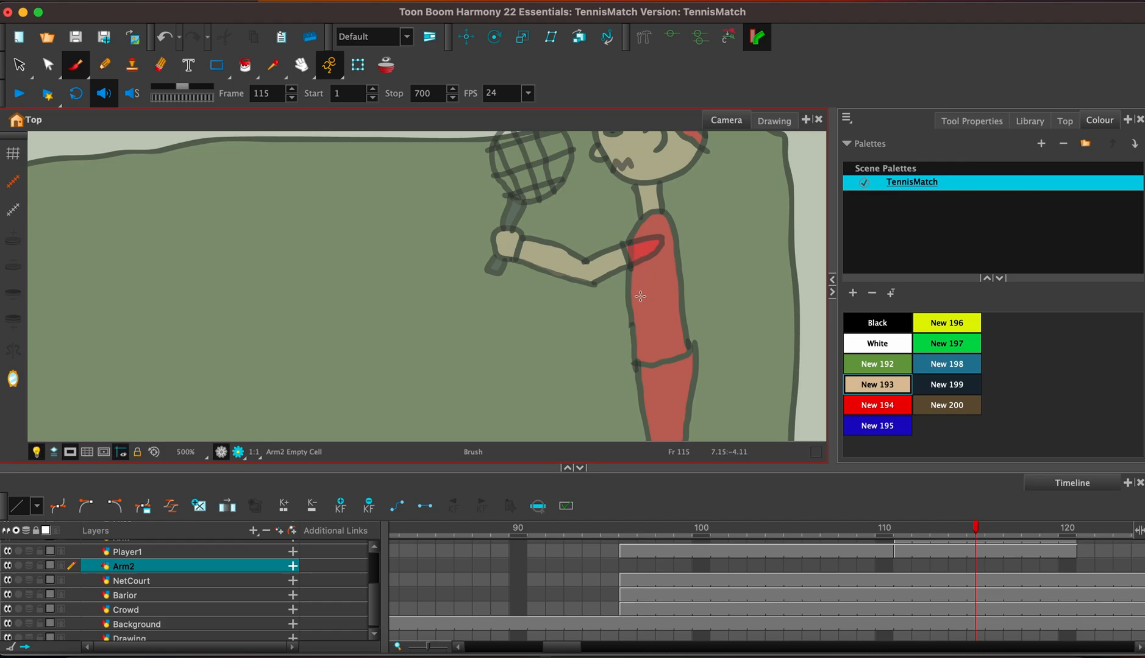
Brush a short black outline of a second forearm and rounded hand in front of the torso on Arm2 at frame 115.
left_click_drag(641, 301, 592, 298)
key("super+z")
left_click(896, 328)
mouse_move(602, 295)
left_mouse_down()
mouse_move(623, 292)
mouse_move(592, 294)
mouse_move(600, 313)
mouse_move(639, 313)
mouse_move(643, 298)
mouse_move(575, 286)
mouse_move(576, 318)
mouse_move(587, 308)
left_mouse_up()
key("super+z")
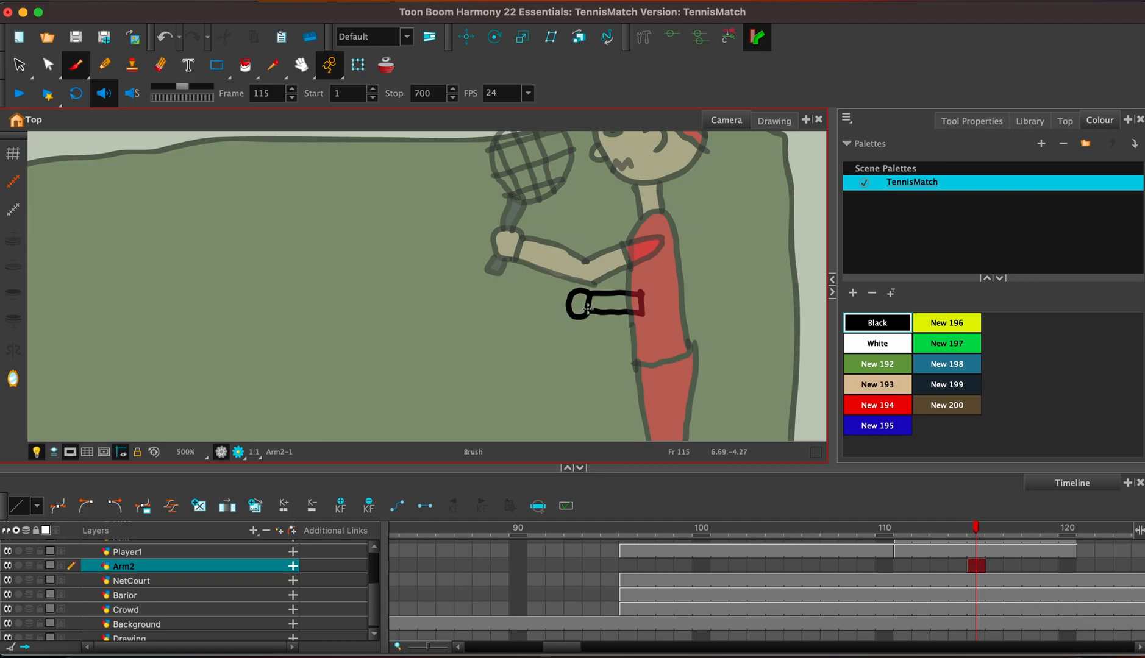
Fill the forearm and hand on Arm2 with the skin colour New 193 at frame 115.
left_click(881, 385)
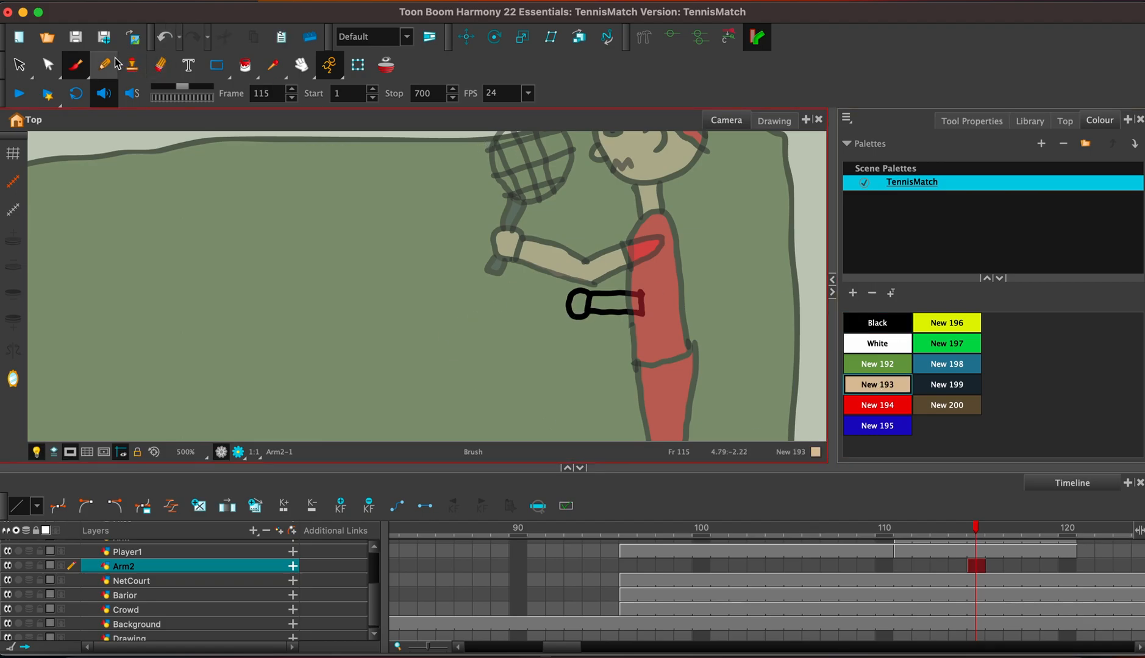
left_click(243, 64)
left_click(613, 302)
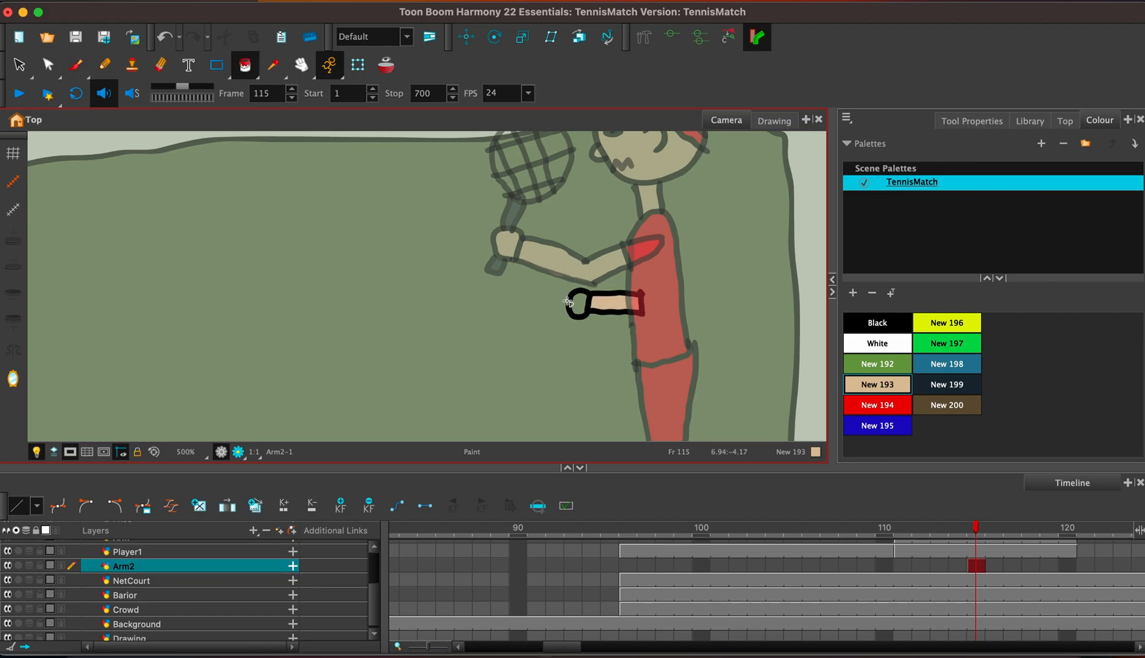
left_click(577, 306)
Extend the Arm2 drawing's exposure from frame 115 to frame 120.
left_click_drag(569, 650, 589, 651)
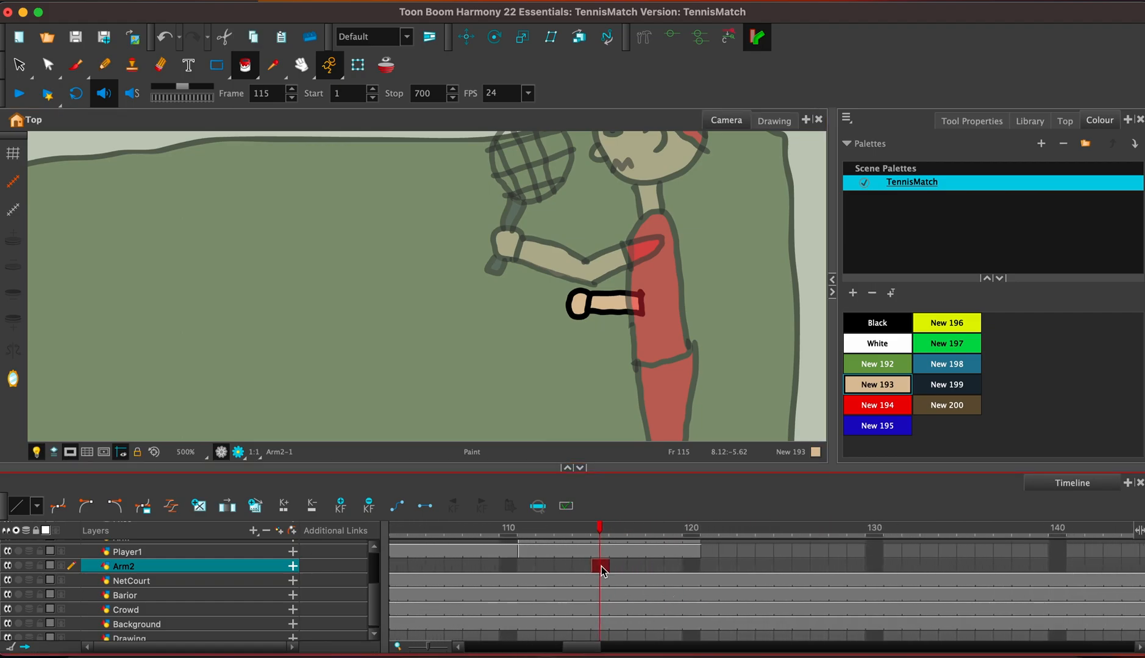
key("F5")
key("BackSpace")
key("BackSpace")
key("Return")
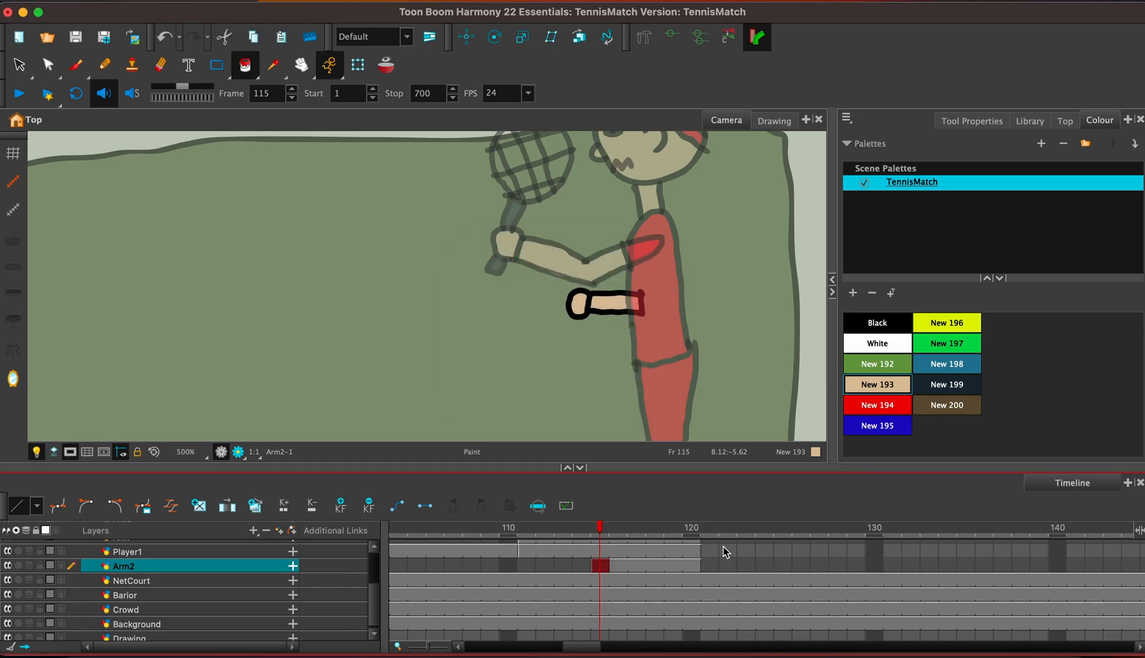
Select frame 120 of the Ball layer and set the Brush to the Black swatch.
scroll(365, 599, "up", 5)
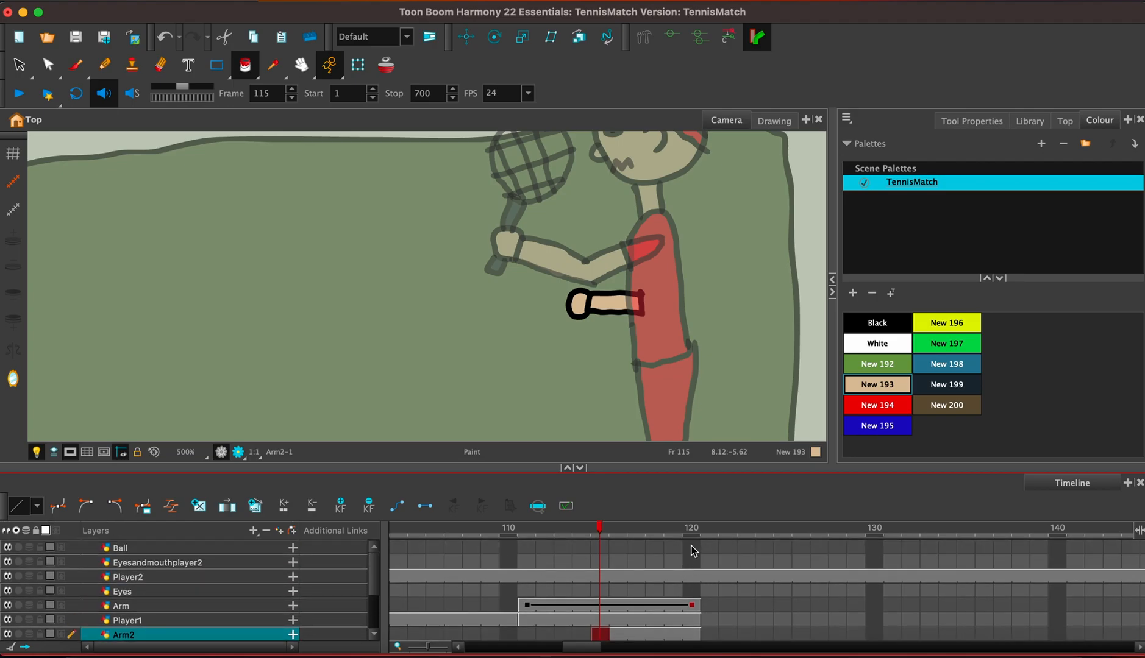
left_click(692, 547)
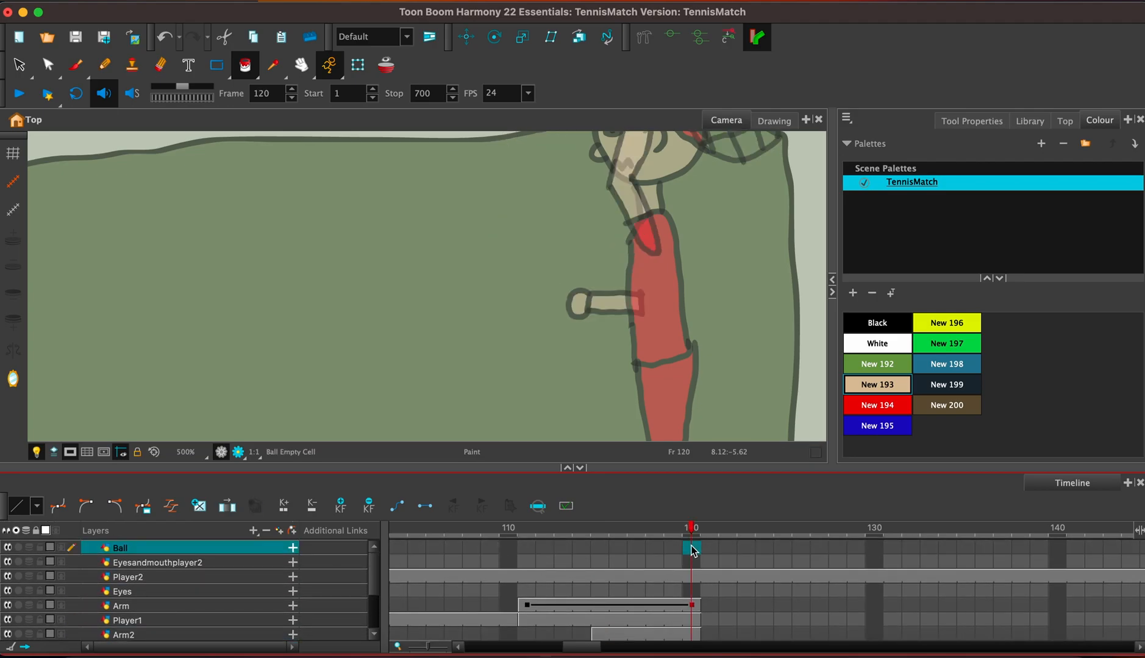
left_click(77, 65)
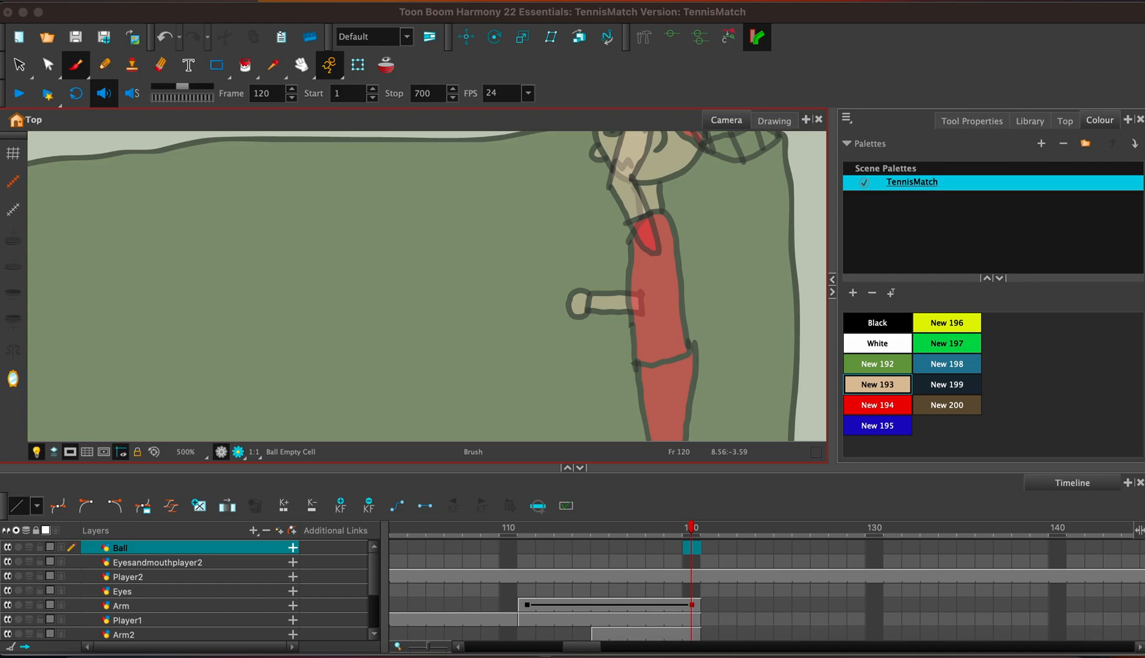
left_click_drag(1144, 262, 975, 59)
left_click(866, 326)
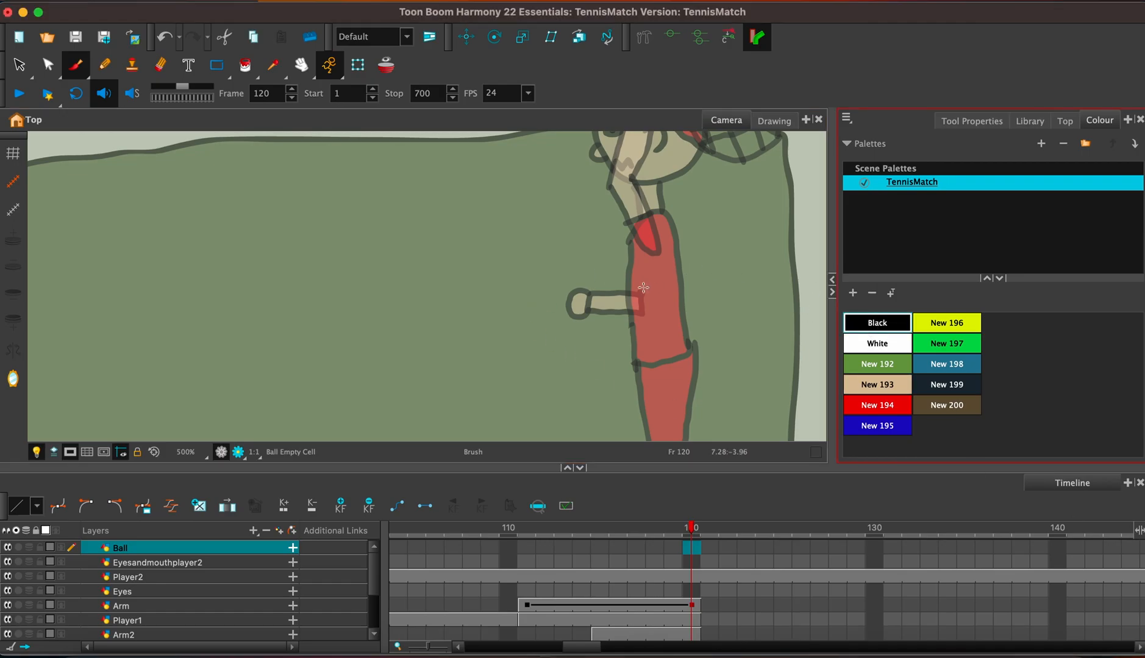
left_click(559, 280)
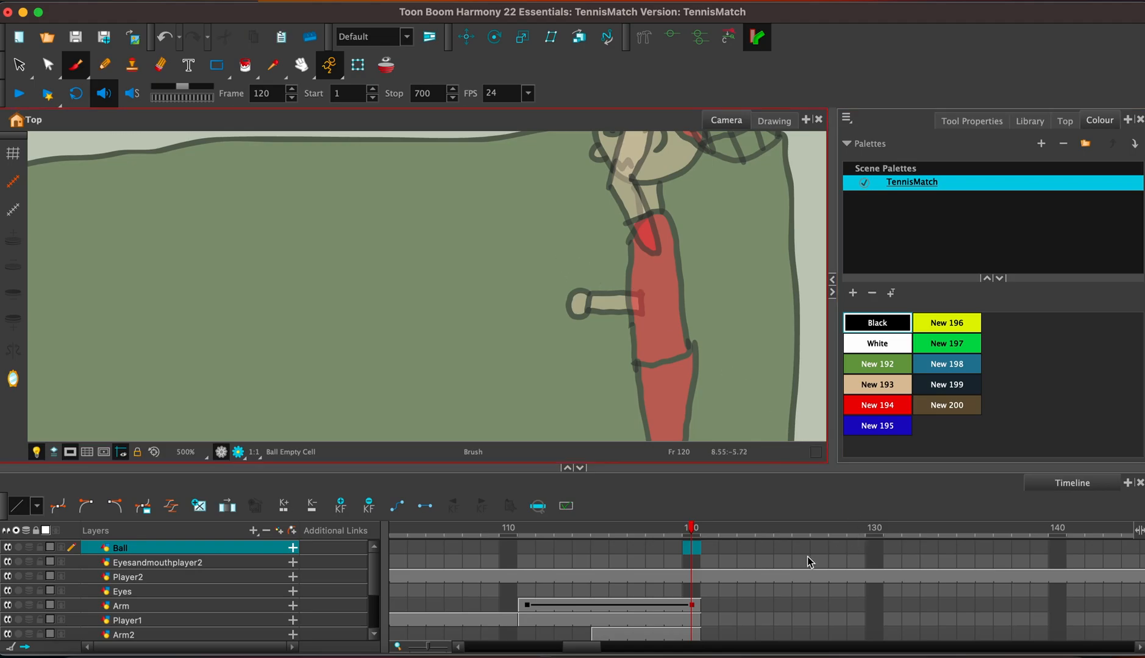
Add a keyframe to Arm2 at frame 120, and move the forearm behind the red player's torso at frame 115.
left_click(698, 636)
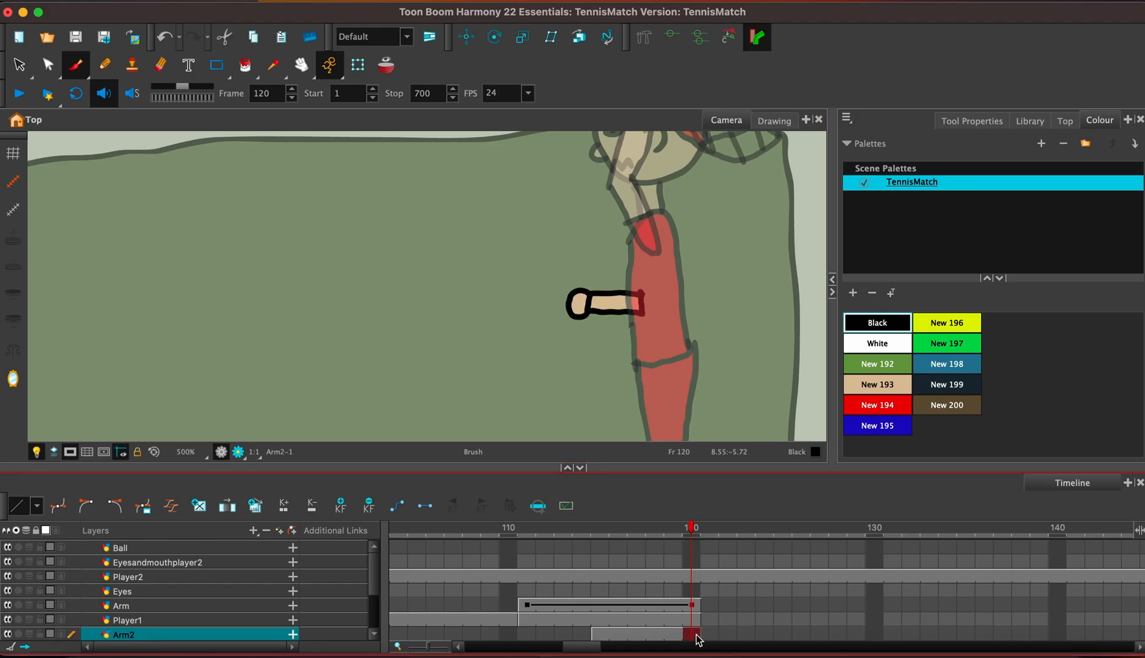
left_click(340, 505)
left_click(600, 635)
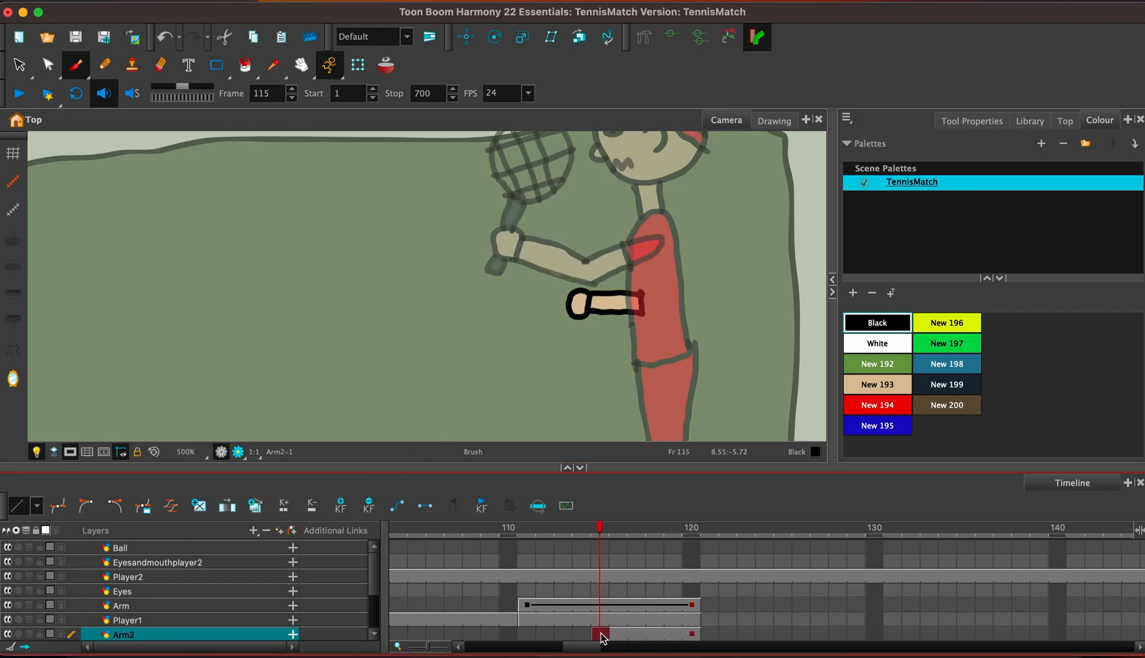
left_click(466, 37)
left_click_drag(604, 310, 658, 309)
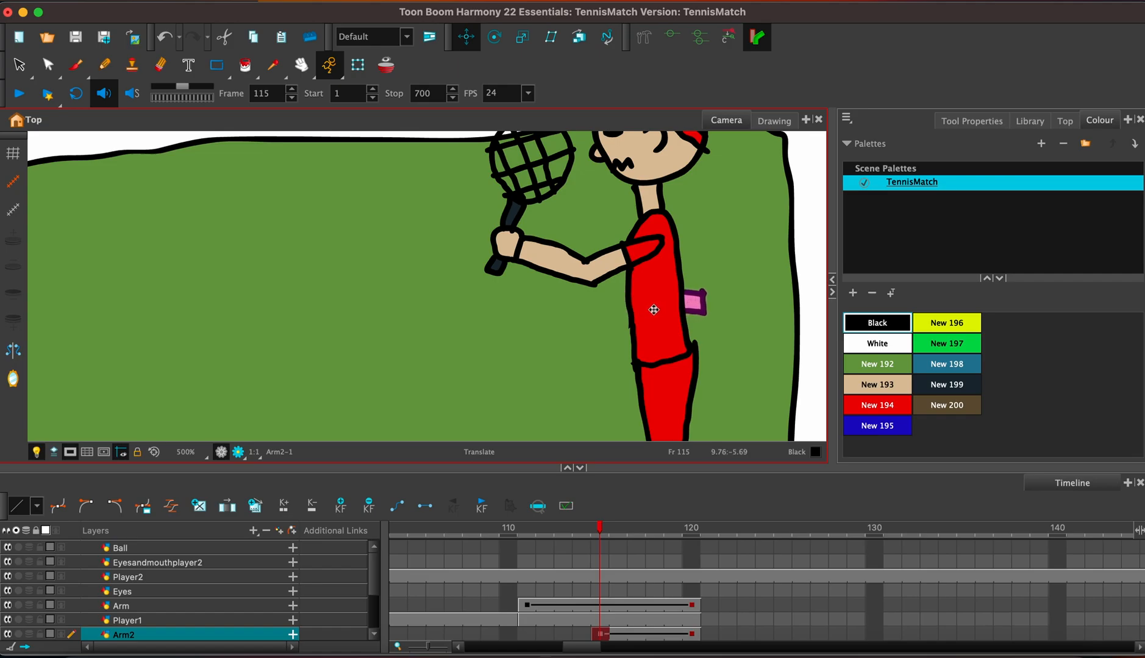
With the Rotate tool, place Arm2's rotation pivot on the middle of the red player's torso at frame 115.
left_click(494, 37)
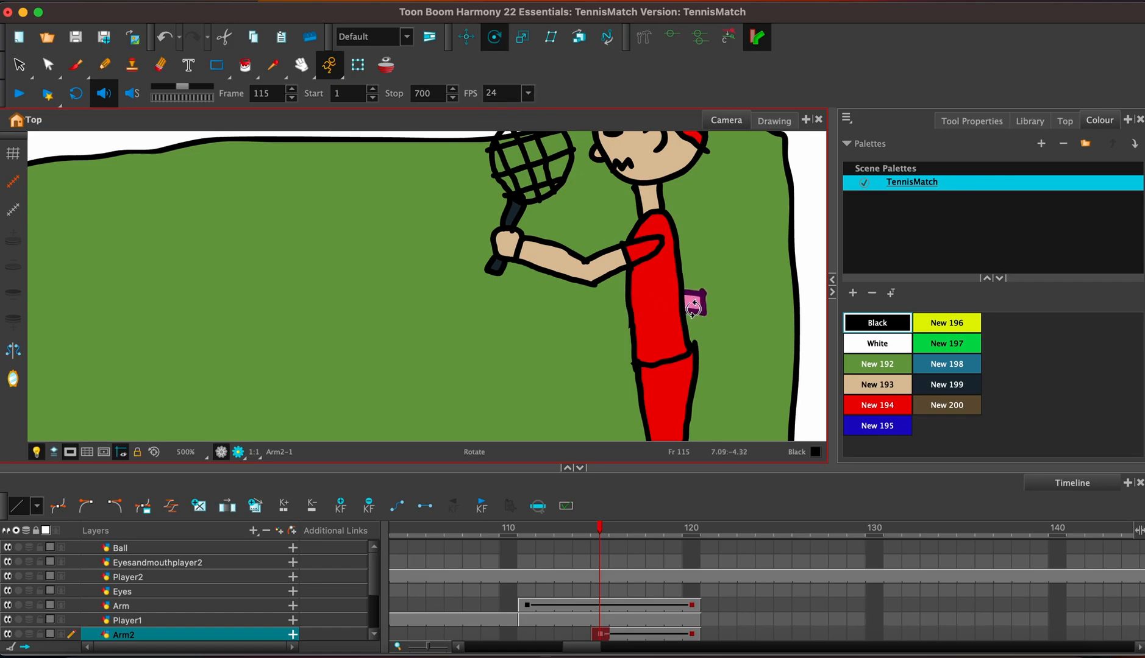
key("1")
key("1")
key("1")
key("1")
key("1")
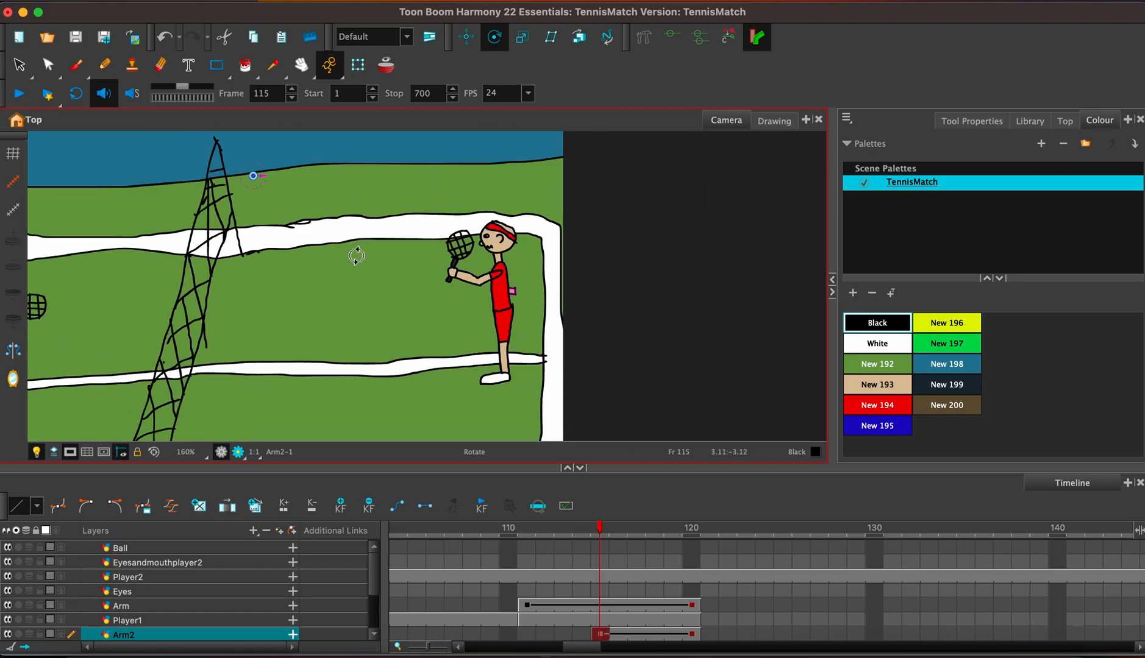
mouse_move(251, 176)
left_mouse_down()
mouse_move(480, 289)
mouse_move(527, 275)
left_mouse_up()
left_click(692, 635)
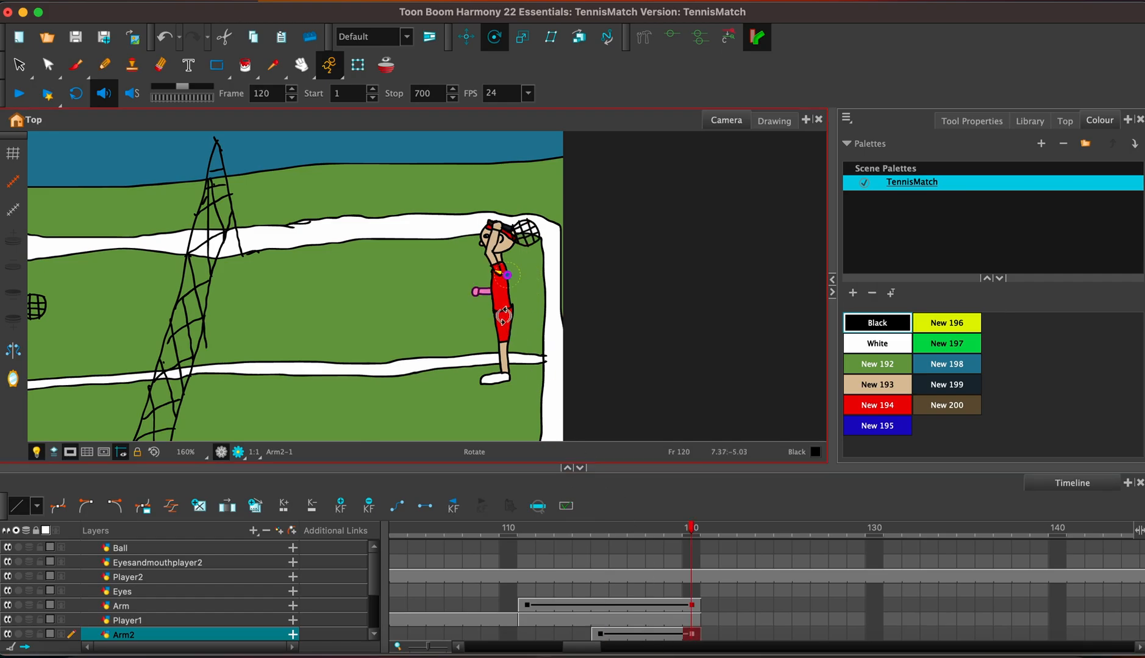
key("2")
key("2")
key("2")
key("2")
key("2")
key("2")
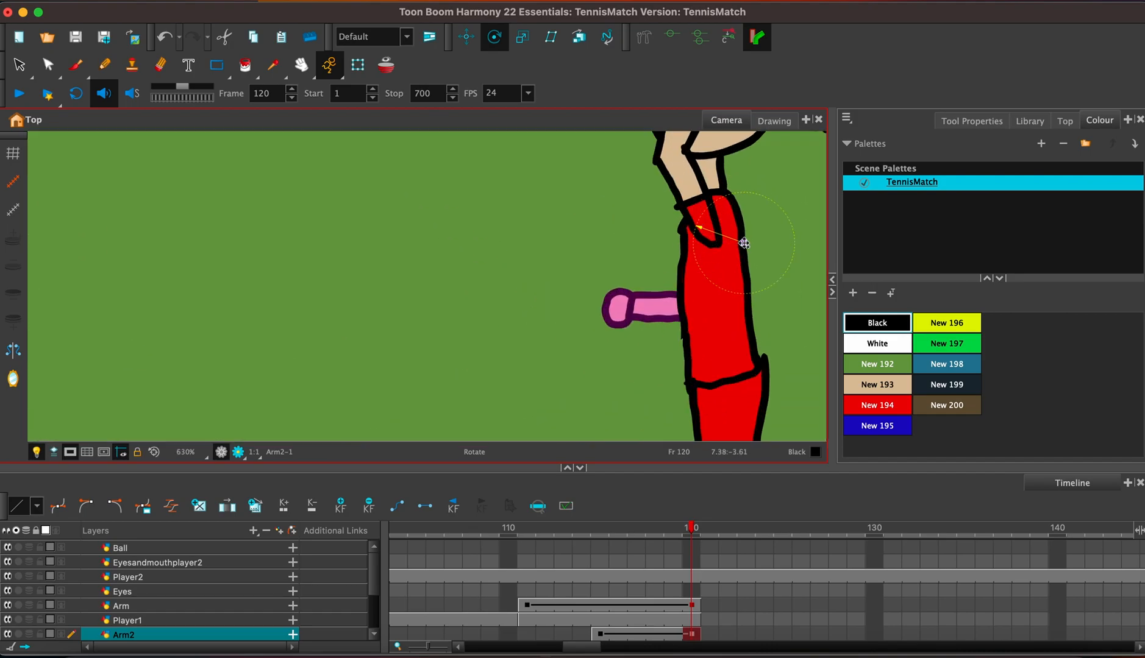
left_click_drag(744, 243, 709, 231)
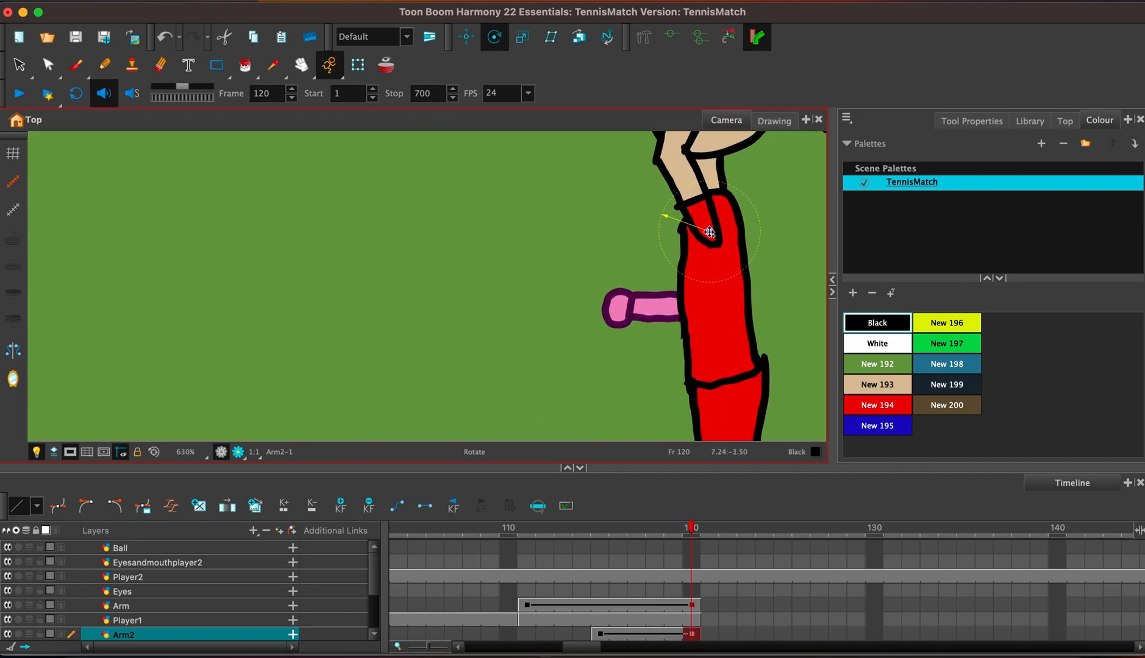
left_click(600, 635)
left_click_drag(773, 181, 722, 312)
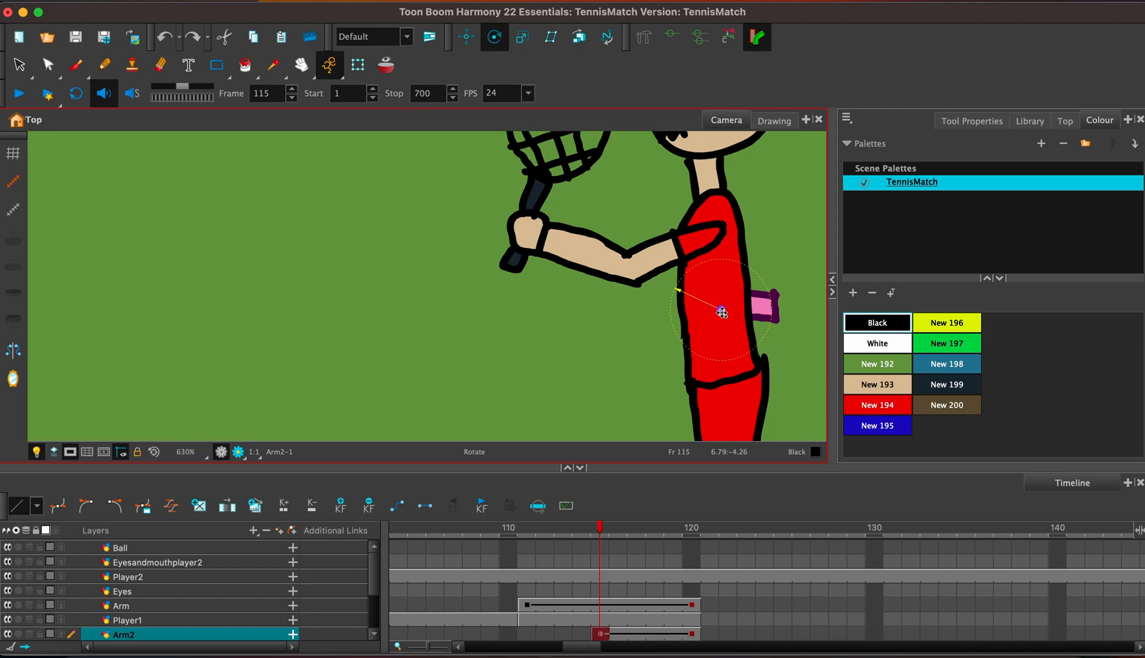
Try tilting the Arm2 forearm downward at frame 120, and undo the rotation.
left_click(690, 634)
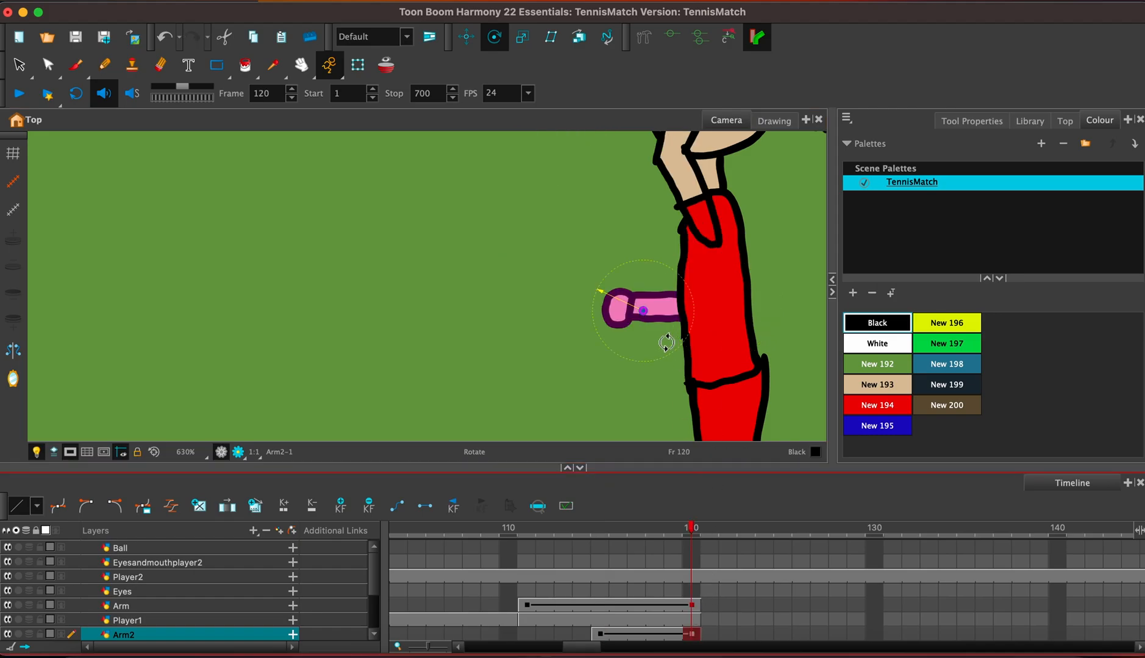
left_click_drag(697, 322, 689, 297)
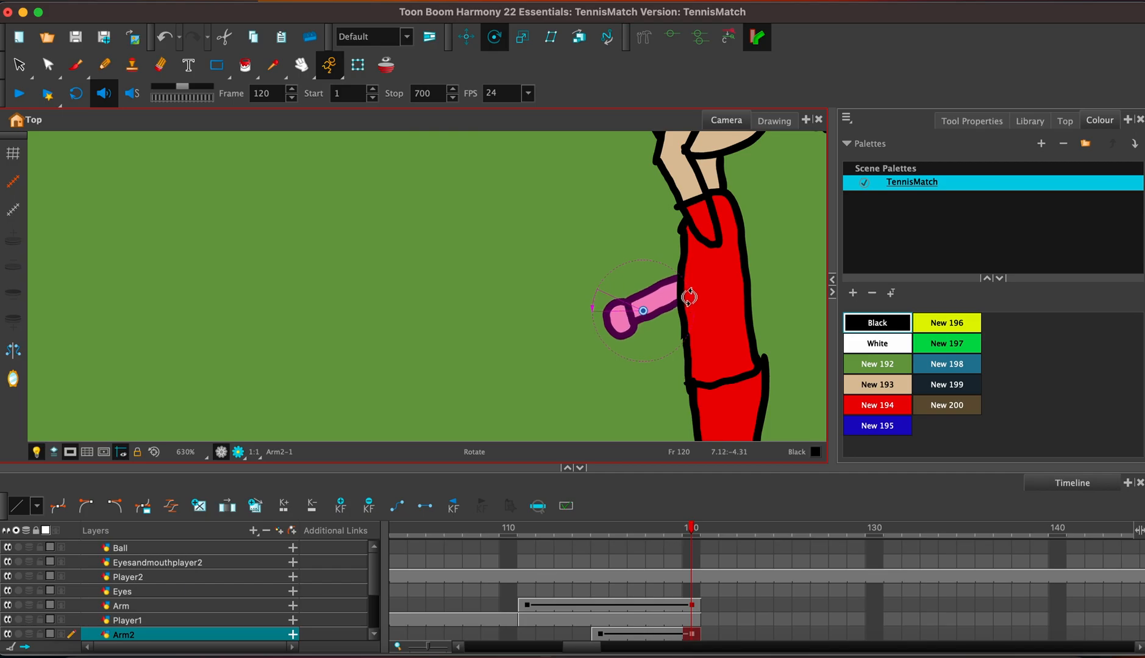
key("super+z")
Rotate the Arm2 forearm at frame 115 until it is hidden behind the torso, and play back the swing.
left_click(600, 635)
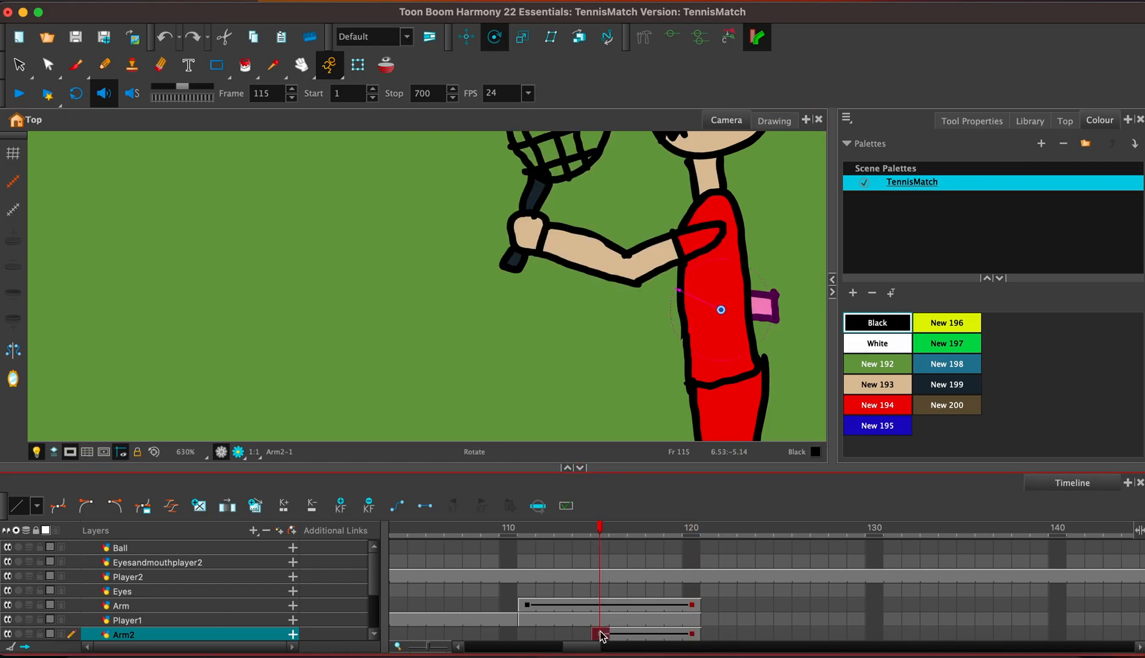
left_click_drag(768, 316, 729, 256)
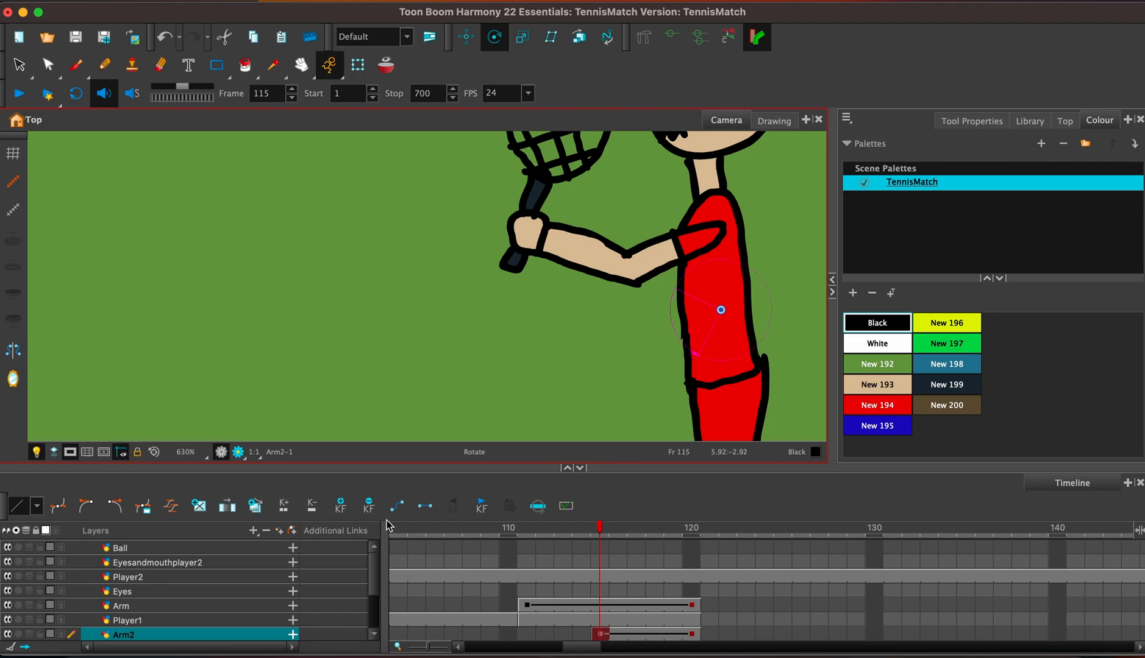
left_click_drag(577, 647, 568, 649)
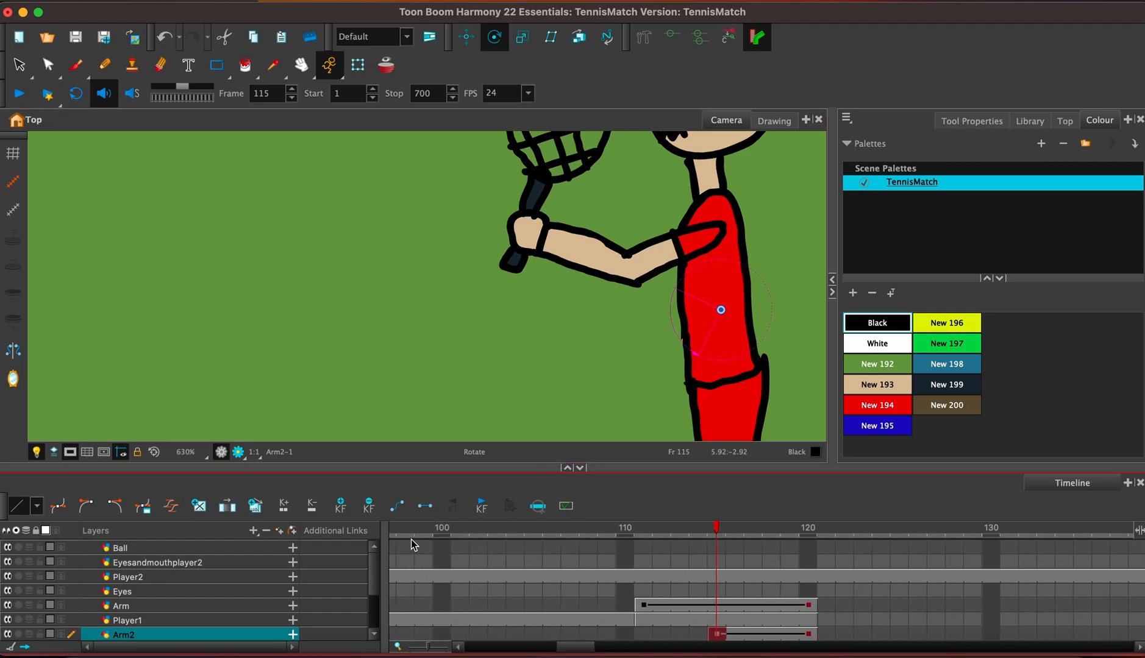
left_click(406, 634)
left_click(19, 94)
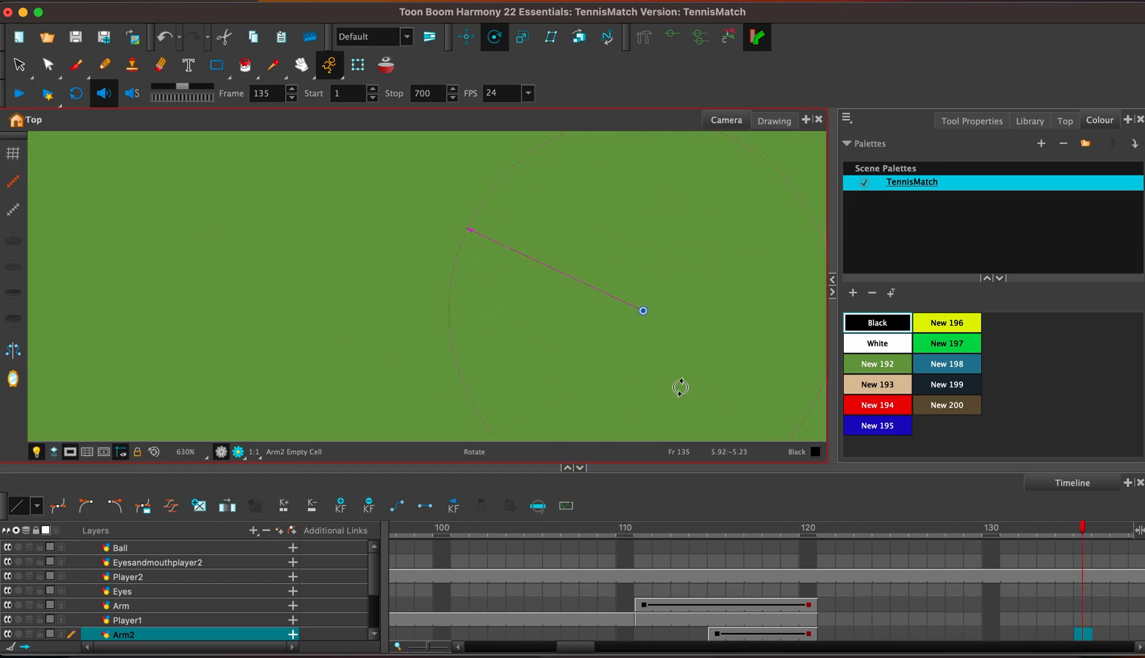
Extend the exposure of Arm, Player1 and Arm2 together from frame 120 to beyond frame 130.
left_click(810, 635)
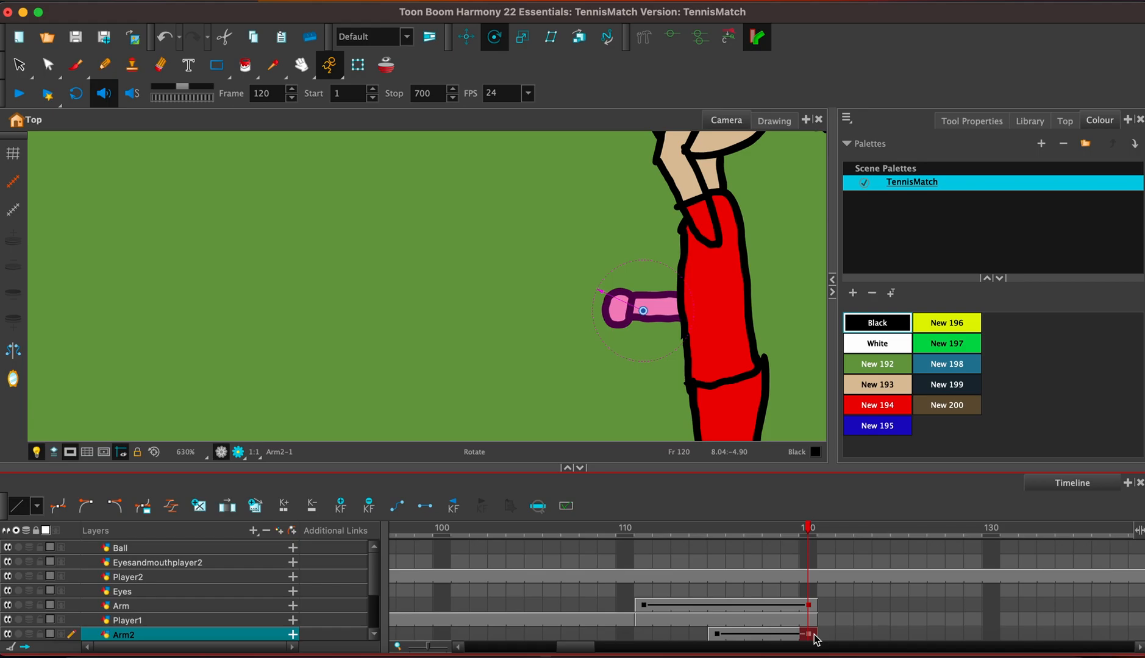
left_click(812, 606, "shift")
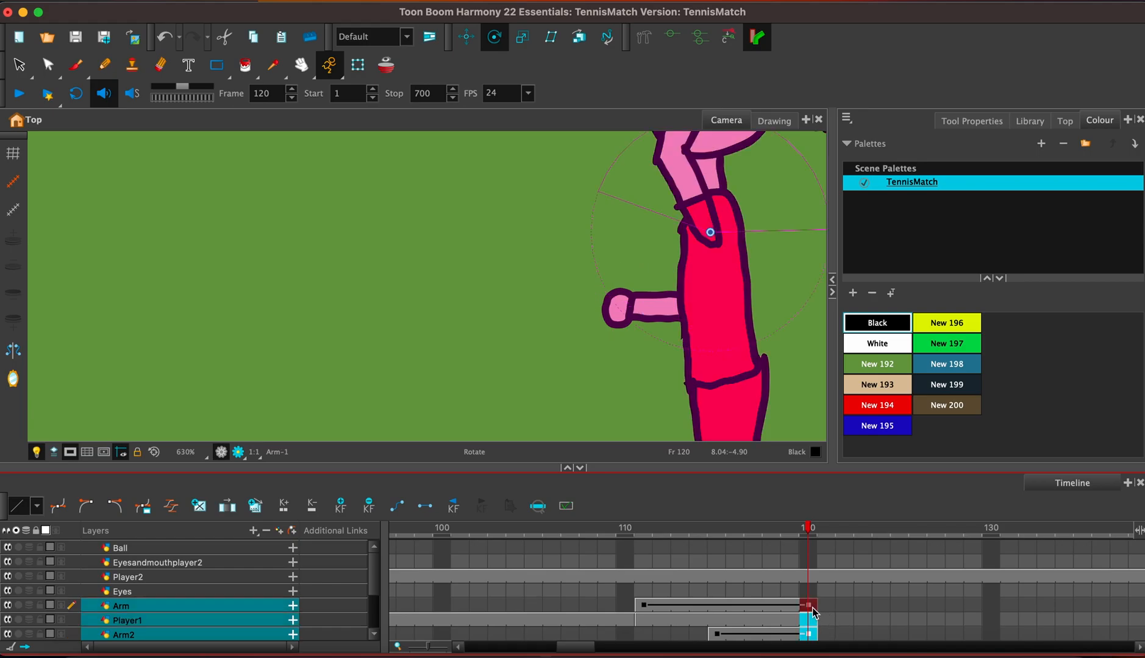
key("F5")
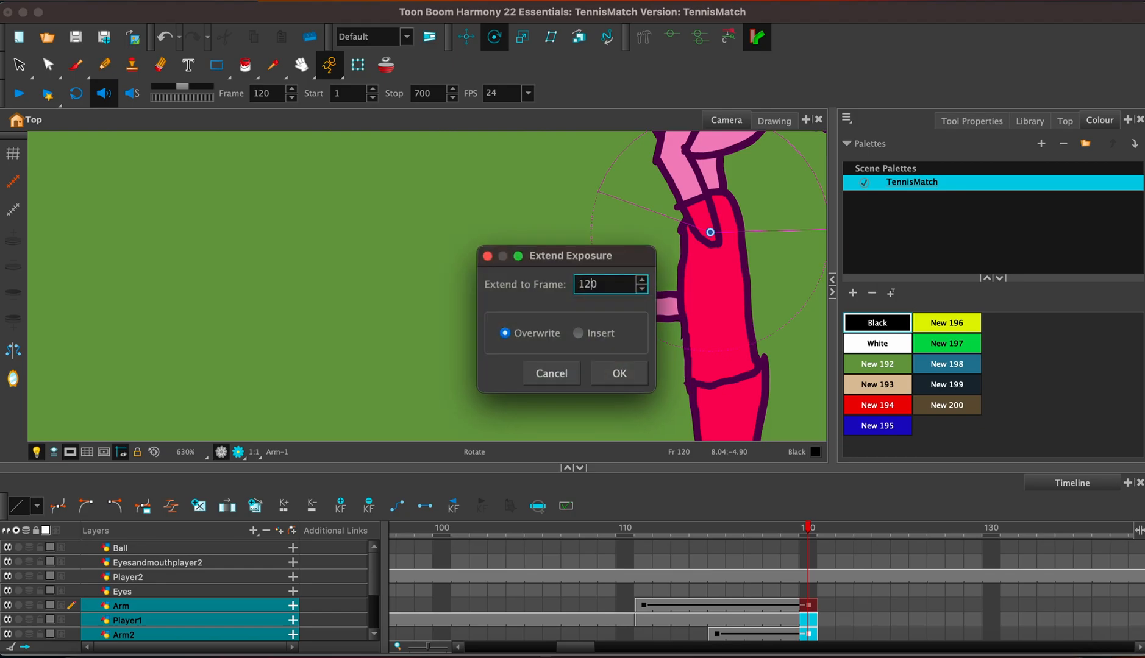
type("132")
key("Return")
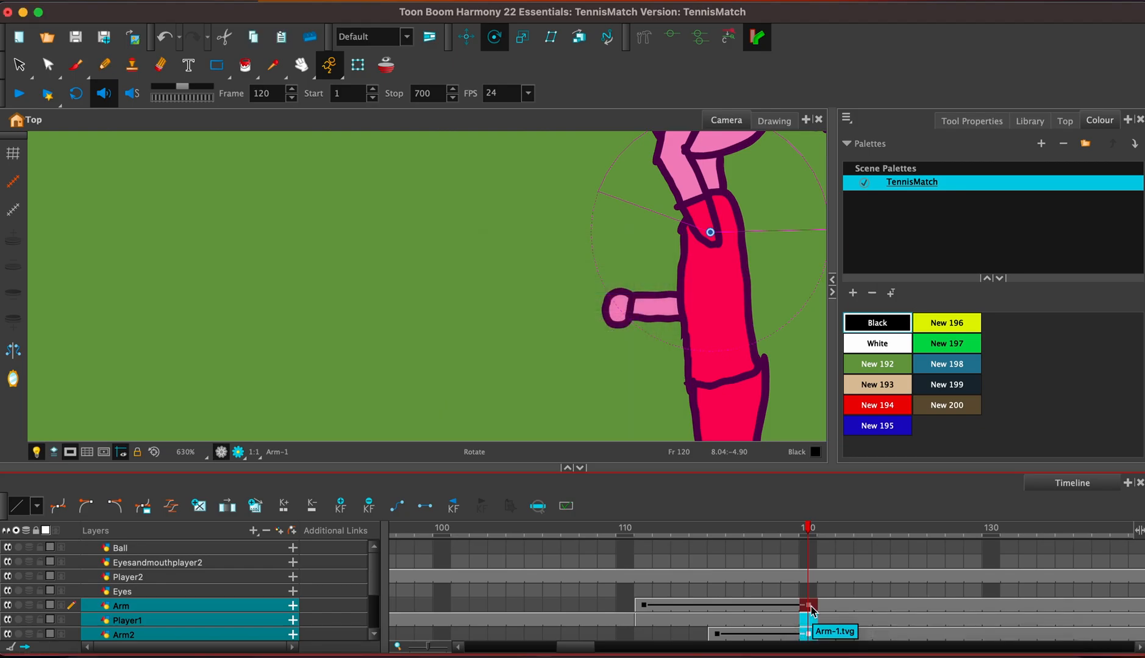
Brush a small black circle for the ball just above the second hand on the Ball layer at frame 119.
left_click(809, 550)
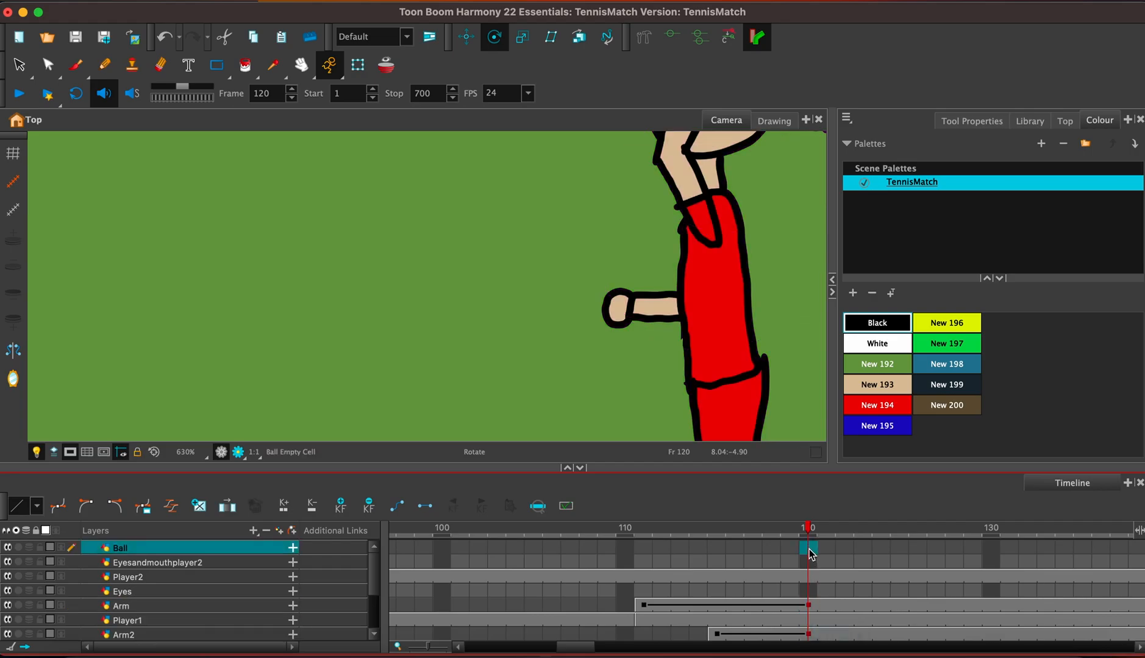
left_click(752, 549)
left_click(766, 549)
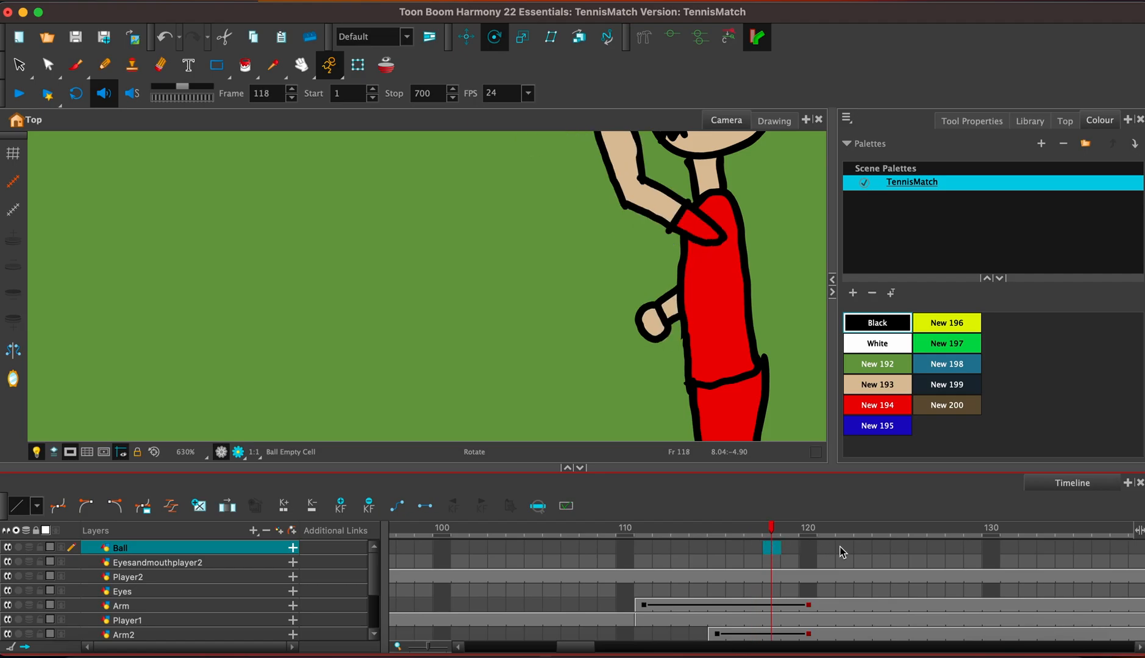
left_click(814, 547)
left_click(791, 548)
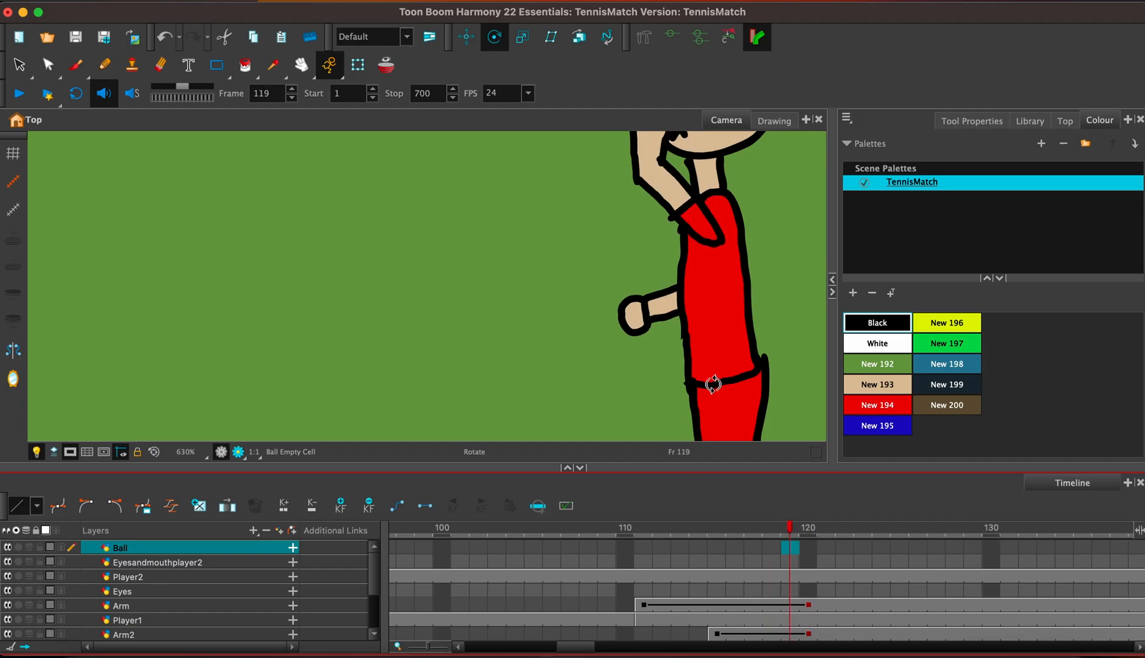
key("alt+b")
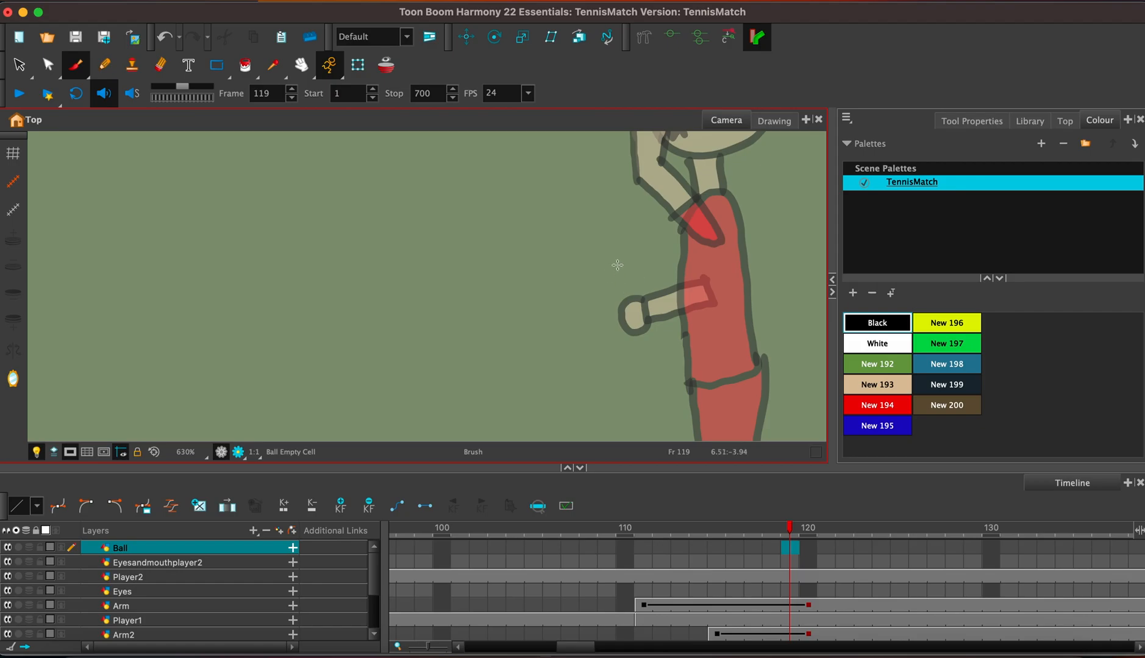
mouse_move(628, 263)
left_mouse_down()
mouse_move(602, 284)
mouse_move(609, 305)
mouse_move(628, 310)
mouse_move(646, 302)
mouse_move(616, 265)
left_mouse_up()
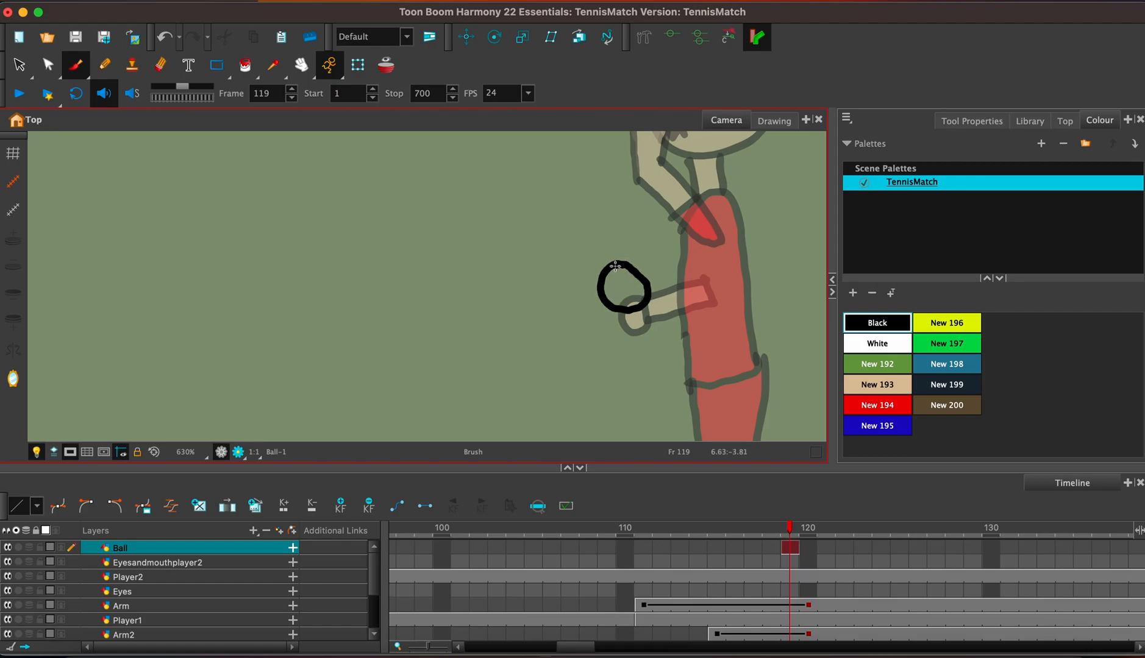
Brush two curved white seam lines inside the ball outline, and select the yellow swatch New 196.
left_click(884, 342)
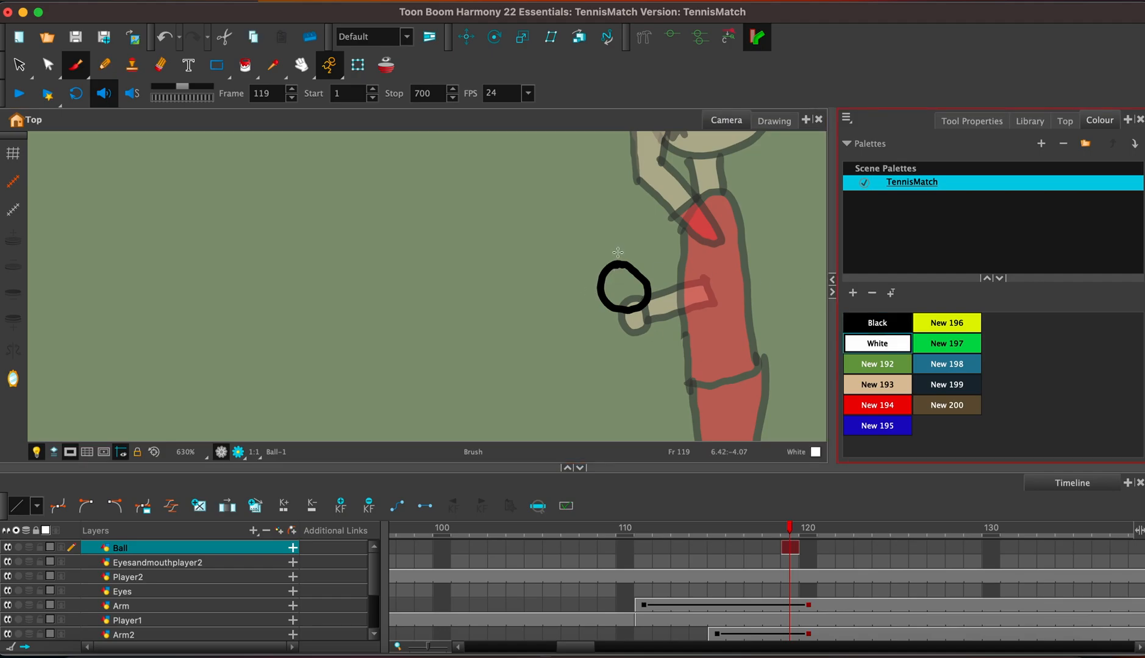
mouse_move(612, 273)
left_mouse_down()
mouse_move(616, 302)
mouse_move(632, 293)
left_mouse_up()
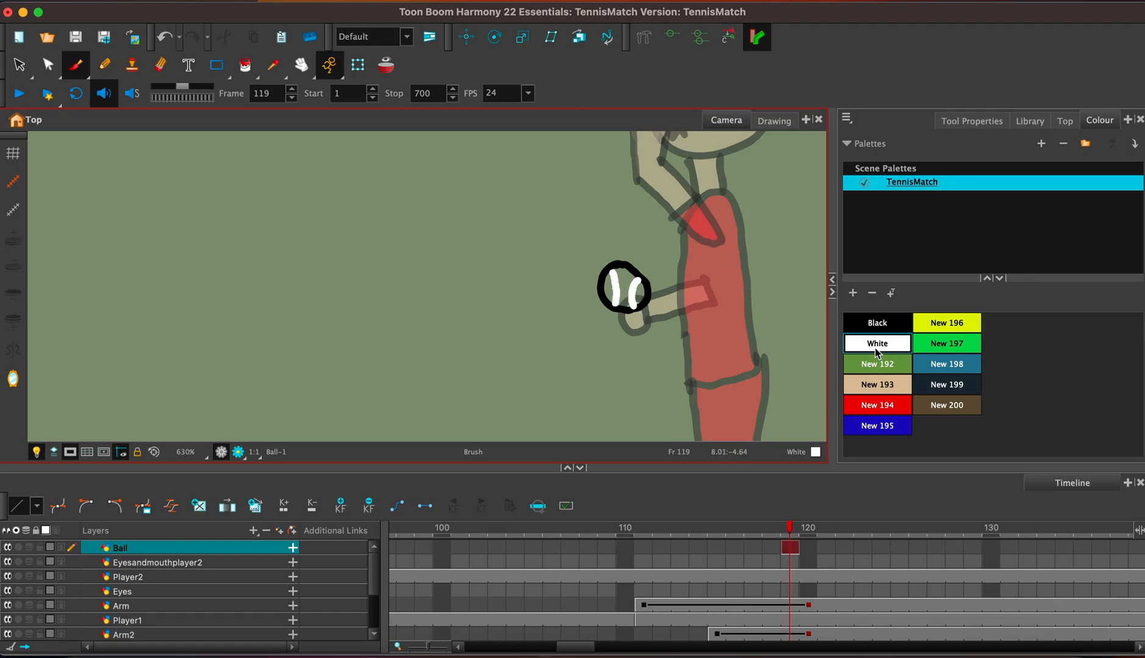
left_click(955, 337)
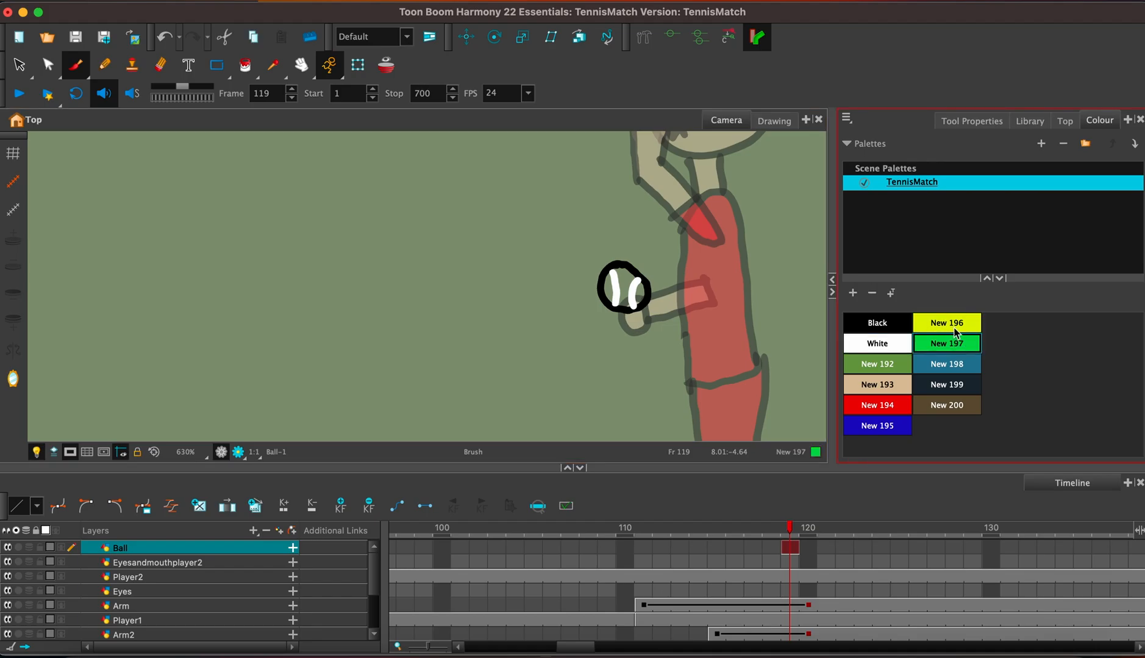
Add a lime-green swatch to the TennisMatch palette with hue 76 and saturation 100.
left_click(852, 293)
double_click(976, 434)
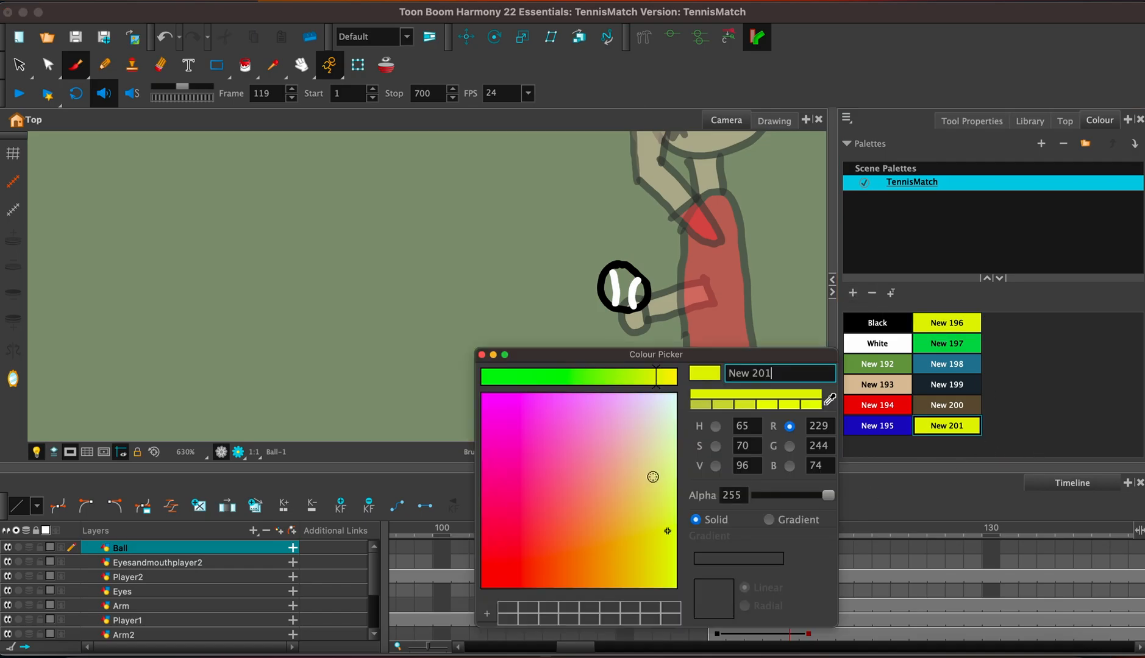
left_click_drag(636, 379, 632, 379)
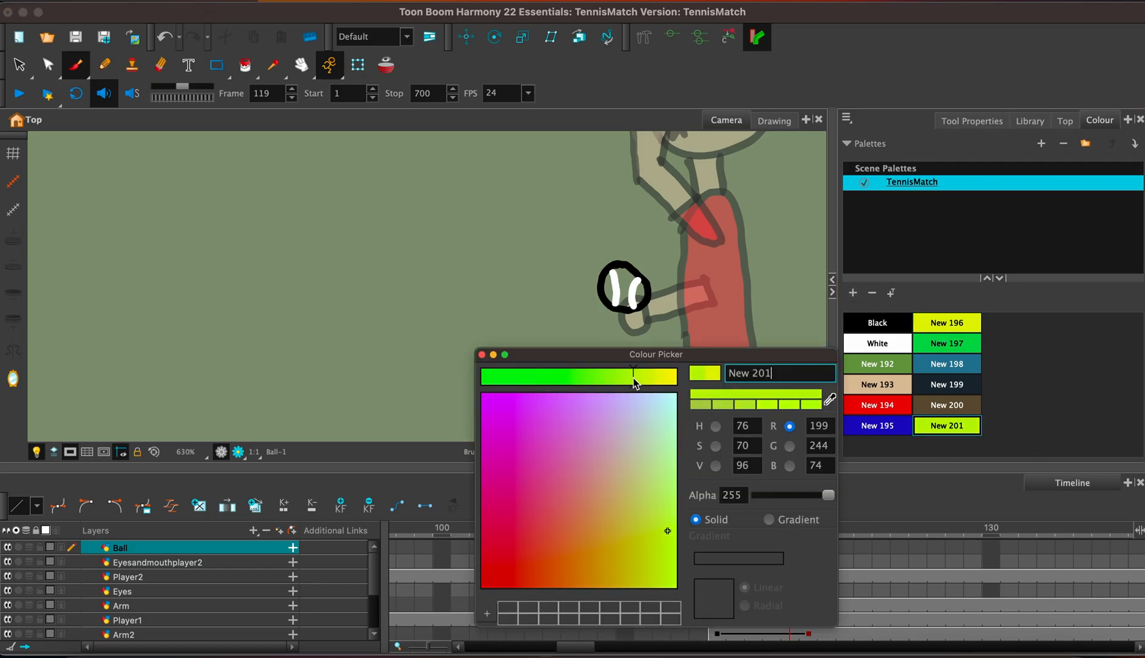
left_click(809, 406)
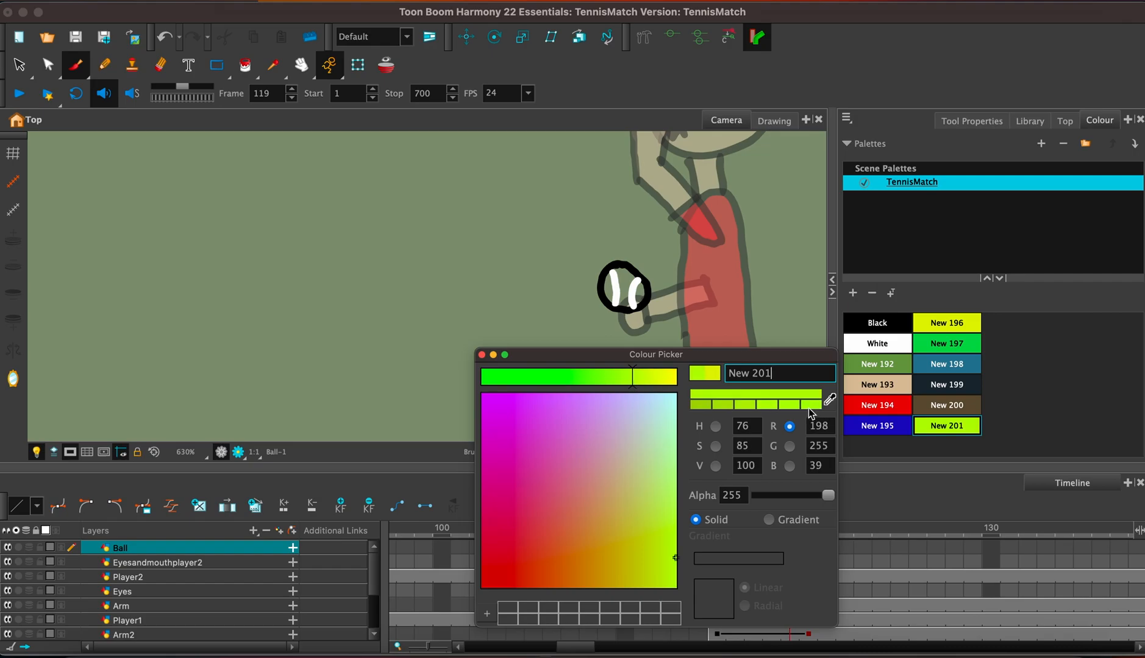
left_click(481, 354)
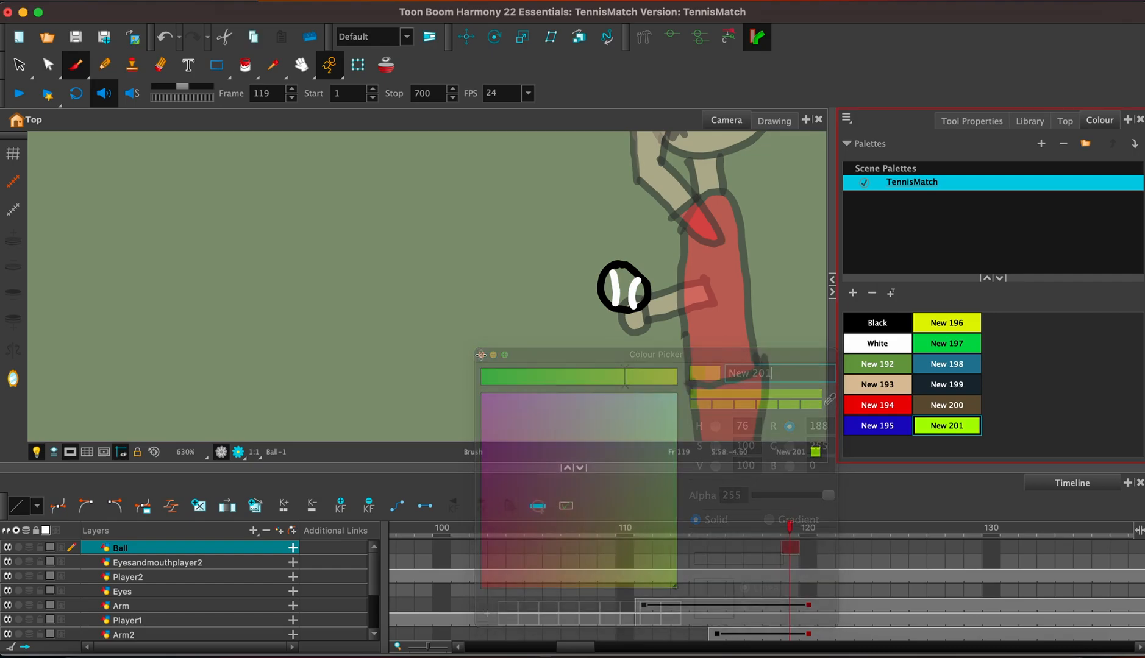
Fill the inside of the ball around the white seams with the lime-green swatch, undoing the stray fill of its black outline.
key("alt+i")
left_click(621, 283)
left_click(609, 288)
left_click(646, 293)
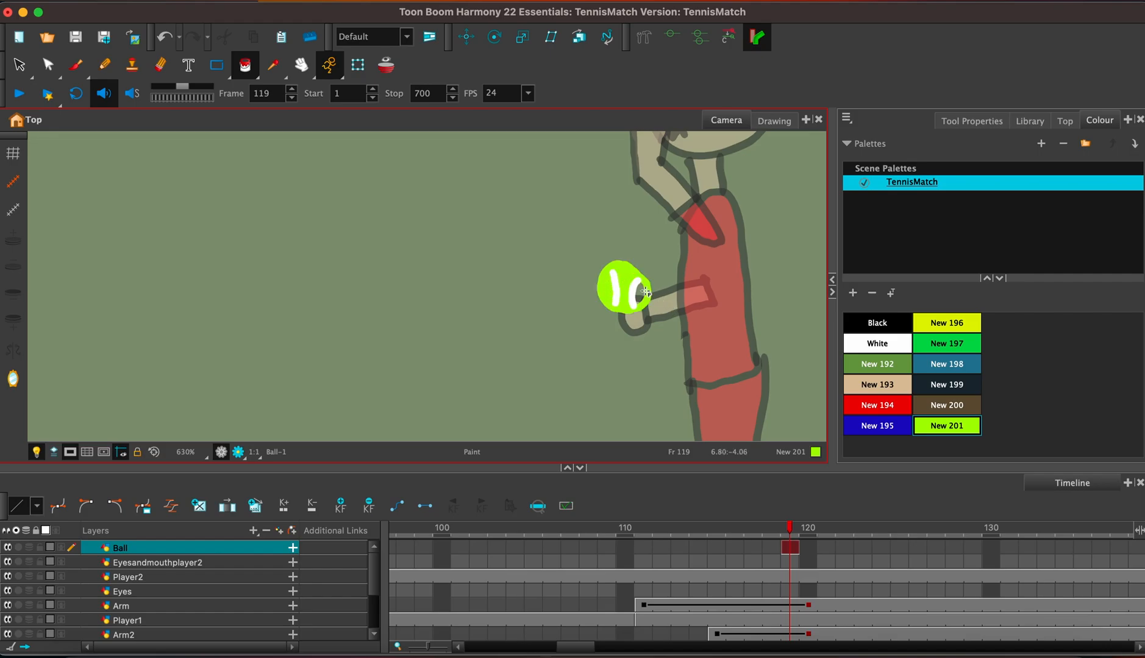
key("super+z")
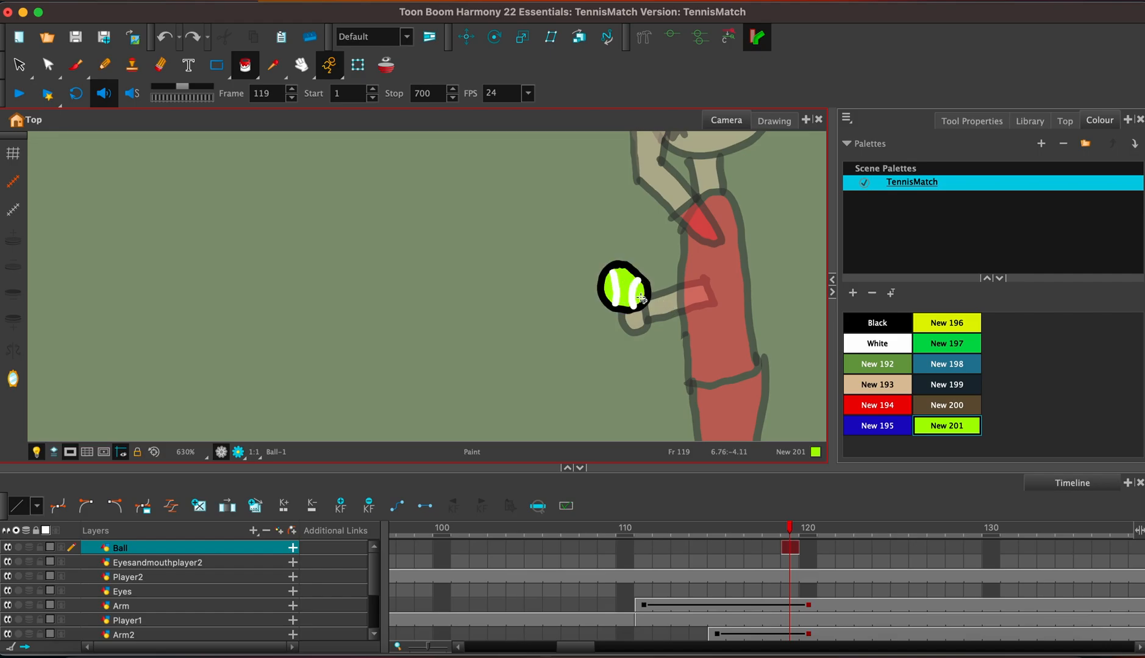
Extend the exposure of the Ball drawing to frame 150, overwriting the existing frames.
scroll(642, 298, "down", 6)
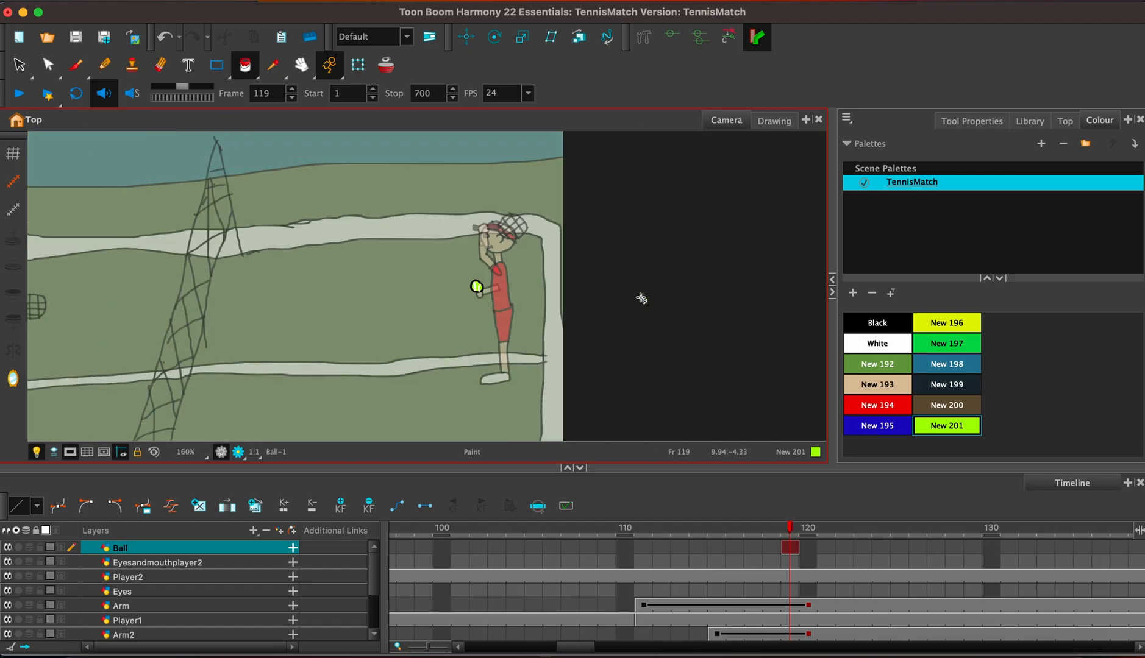
key("F5")
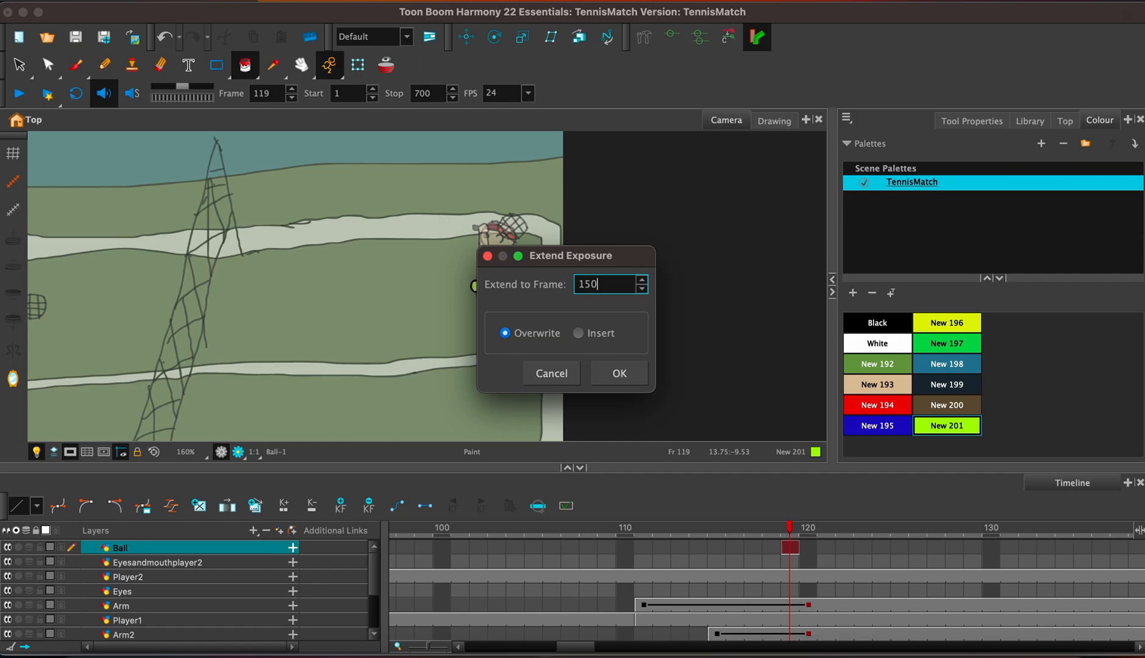
key("Return")
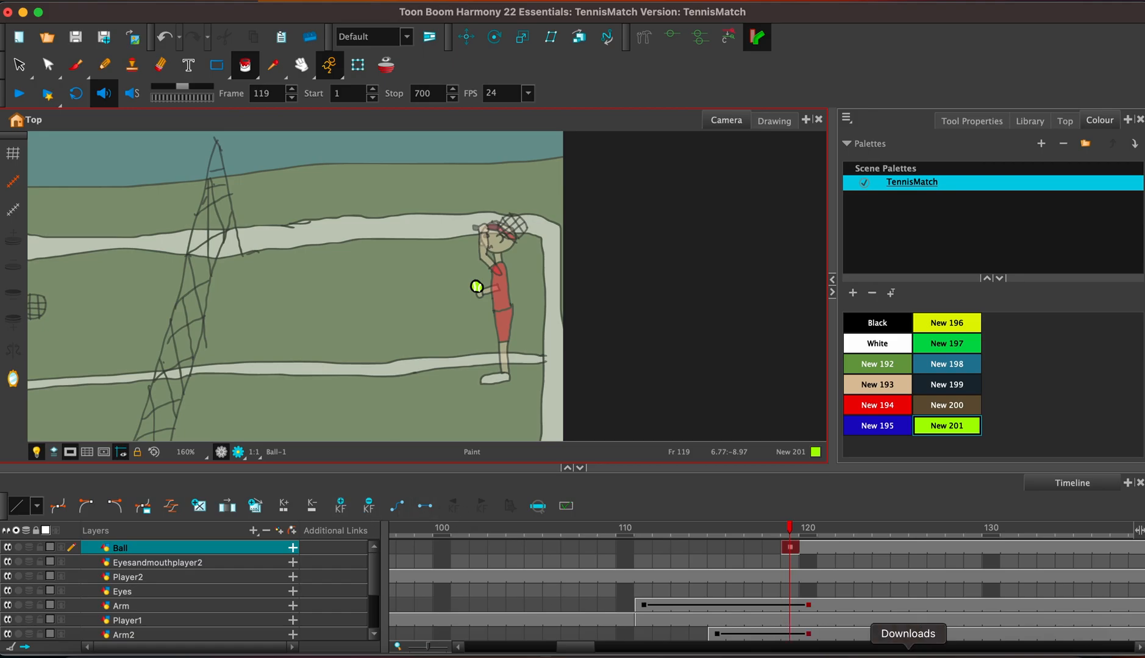
left_click_drag(558, 647, 578, 650)
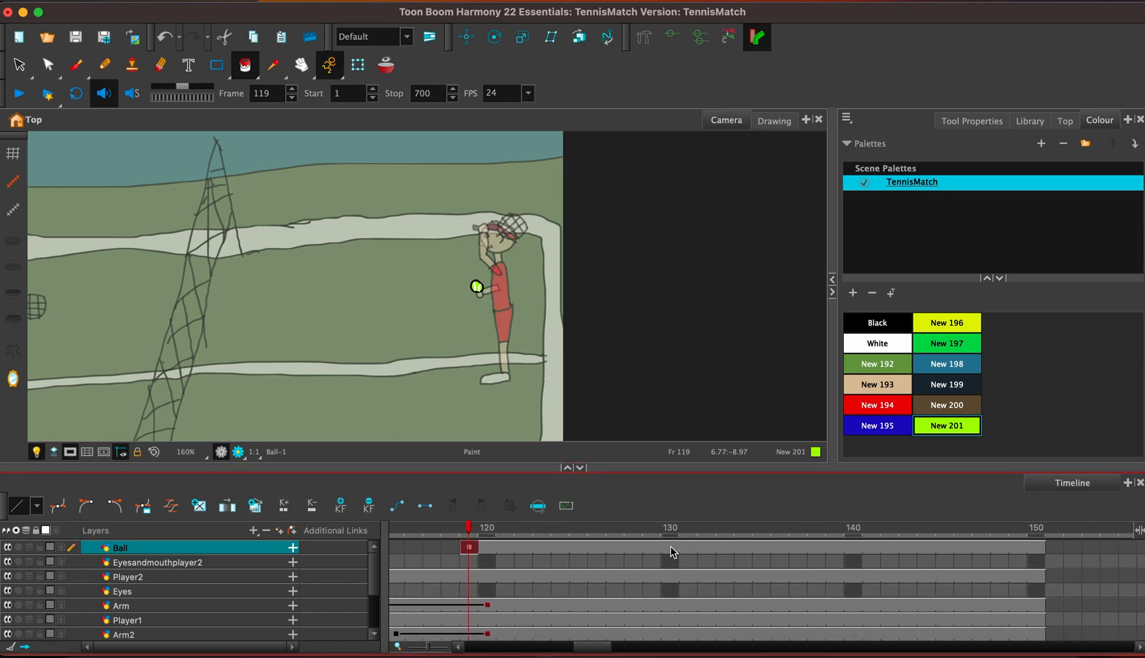
Move the ball straight up from the hand at frame 126 to high above the player's head, against the blue wall.
left_click(632, 548)
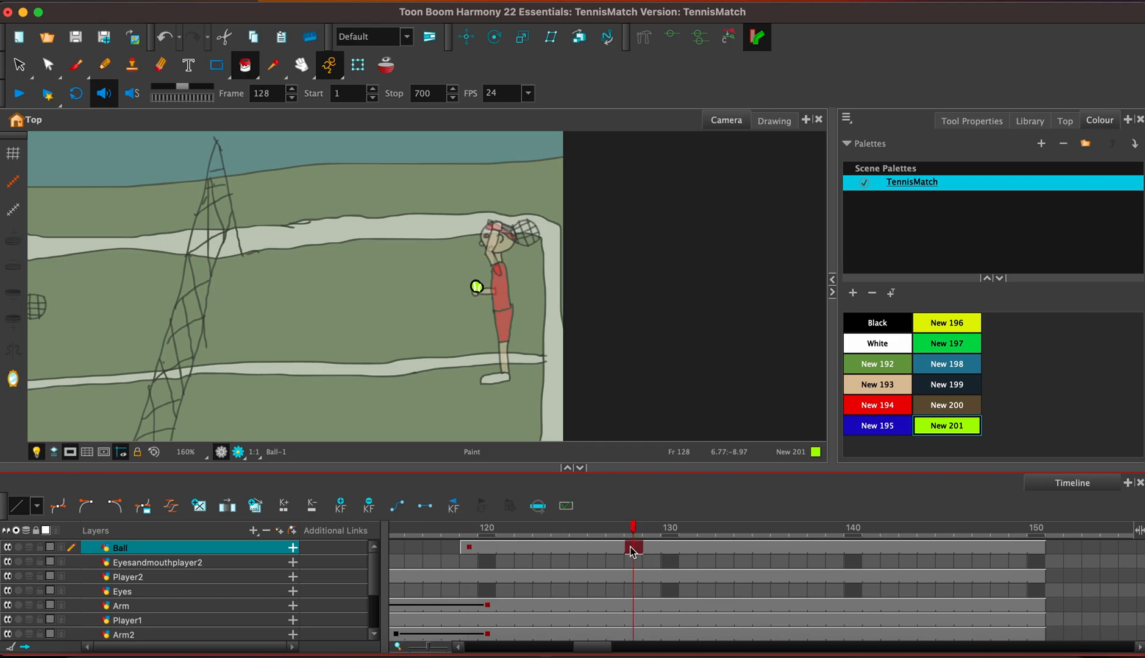
left_click(605, 553)
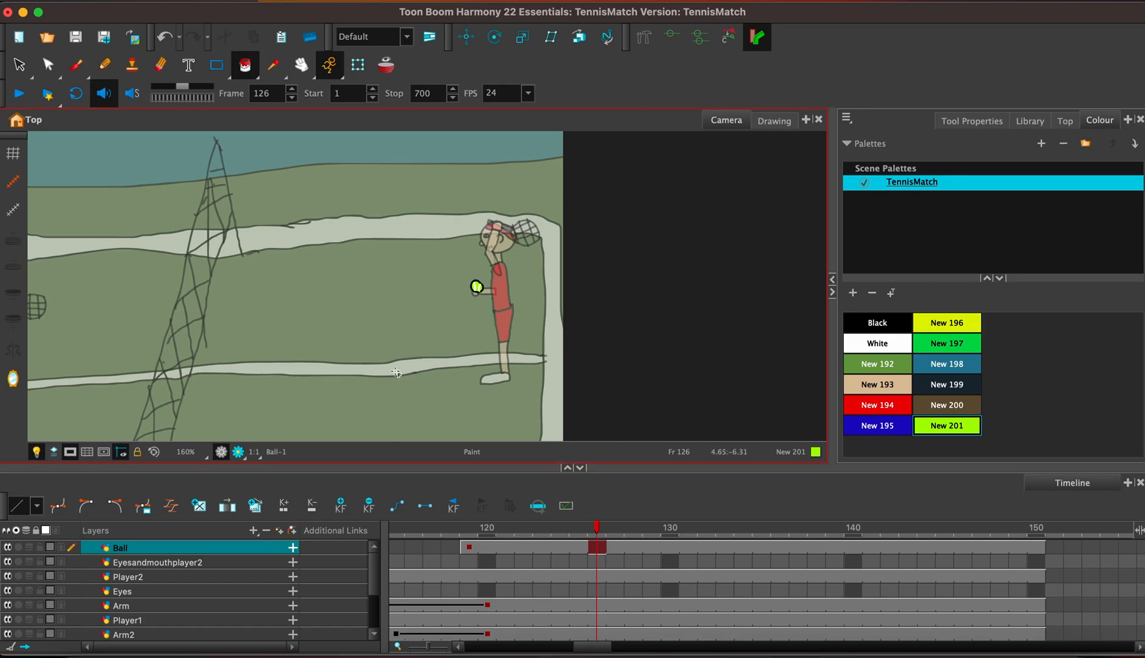
left_click(466, 37)
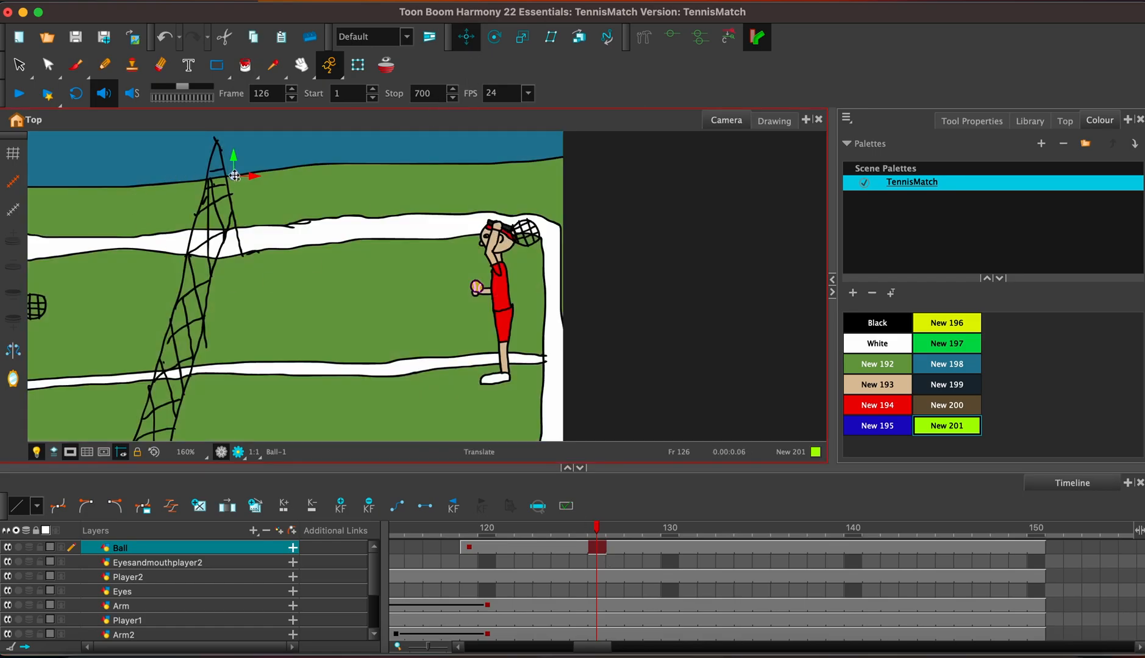
left_click(467, 282)
left_click_drag(467, 281, 478, 134)
key("space")
left_click_drag(542, 186, 548, 254)
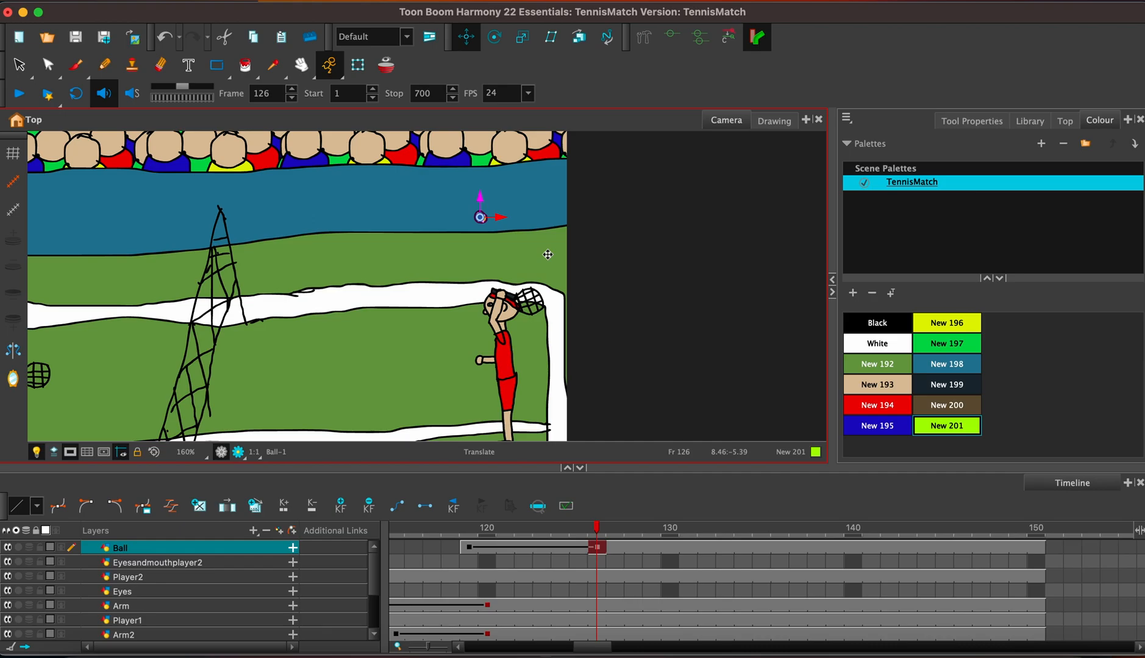
Shift the Ball's top-of-toss keyframe to frame 125 and add keyframes at frames 127, 128, 129 and 131 to hold it in the air.
left_click_drag(599, 548, 578, 548)
left_click(616, 548)
left_click_drag(480, 198, 479, 190)
left_click(635, 548)
left_click(615, 548)
left_click(653, 548)
key("F6")
left_click(581, 548)
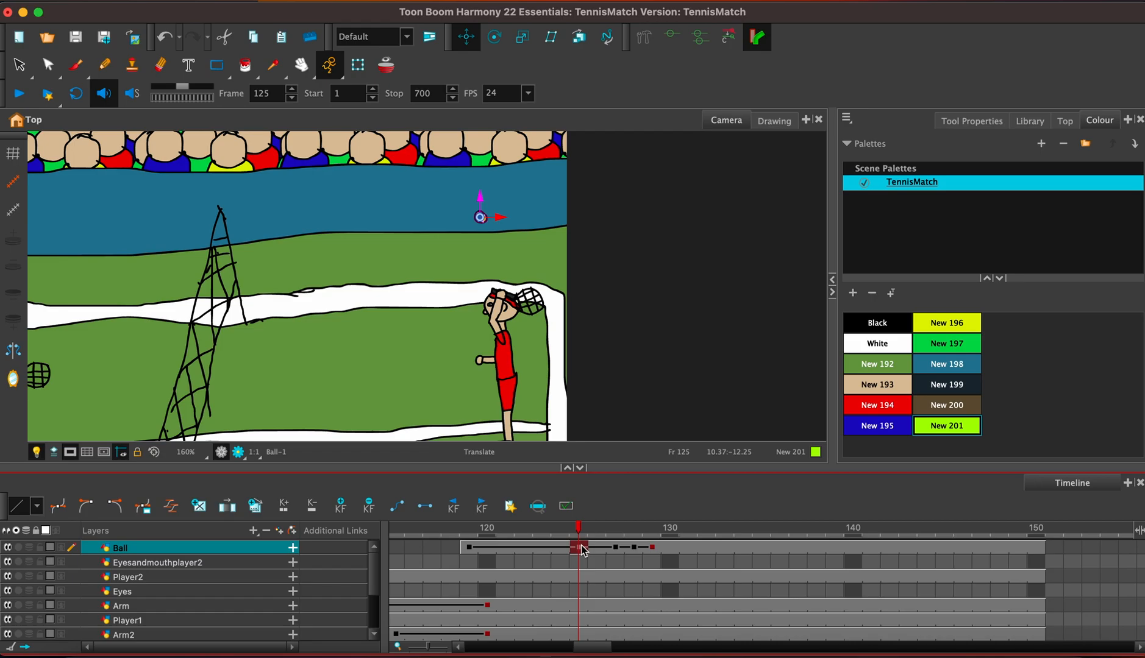
left_click(690, 548)
key("F6")
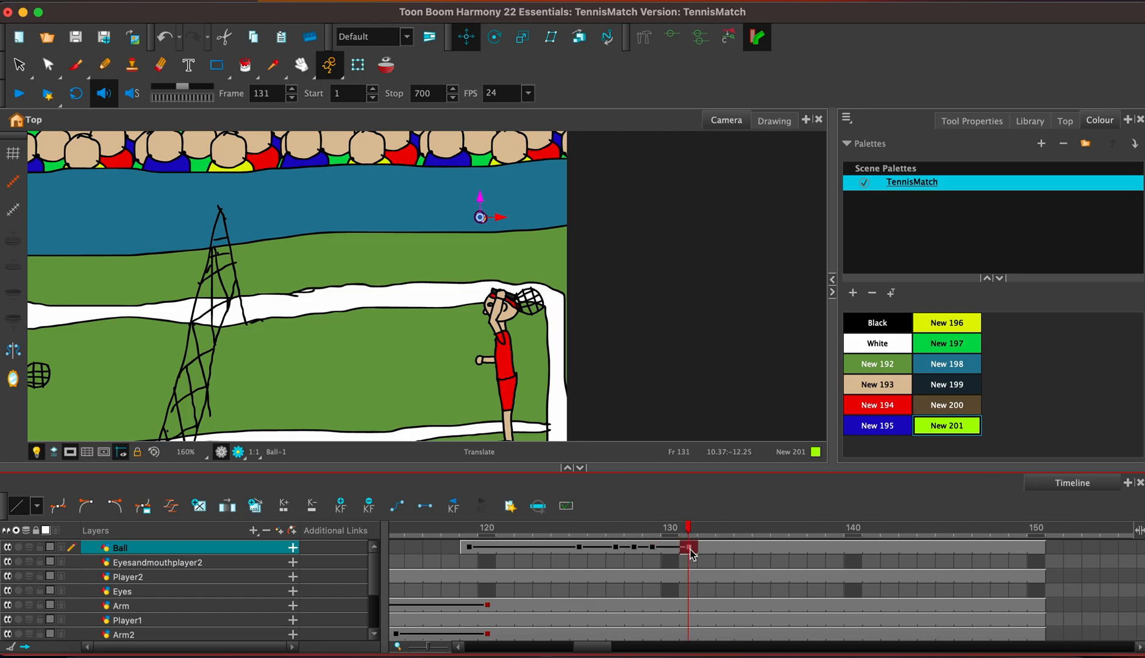
Lower the ball at frame 135 to just above the red player's head.
left_click(799, 548)
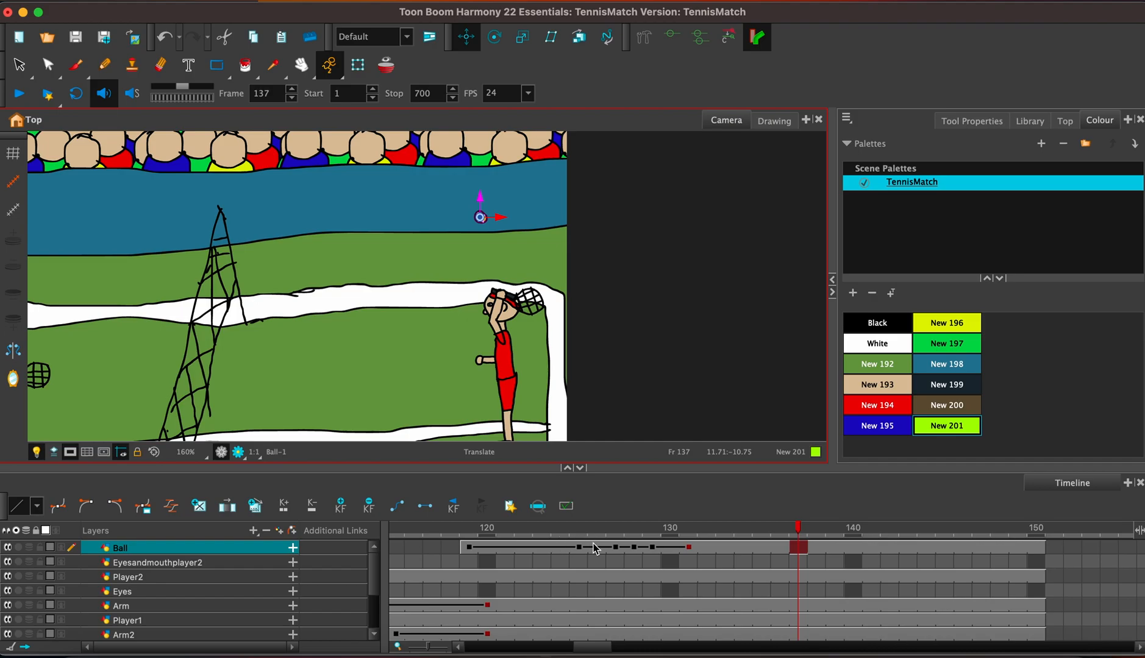
left_click(768, 546)
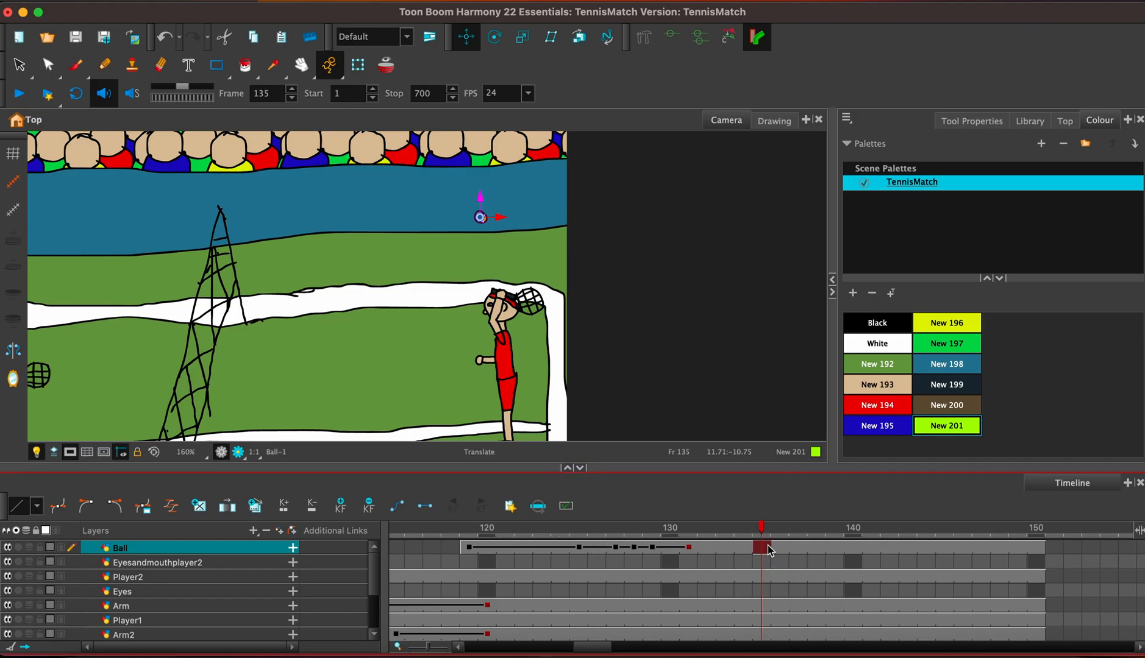
left_click_drag(482, 194, 482, 241)
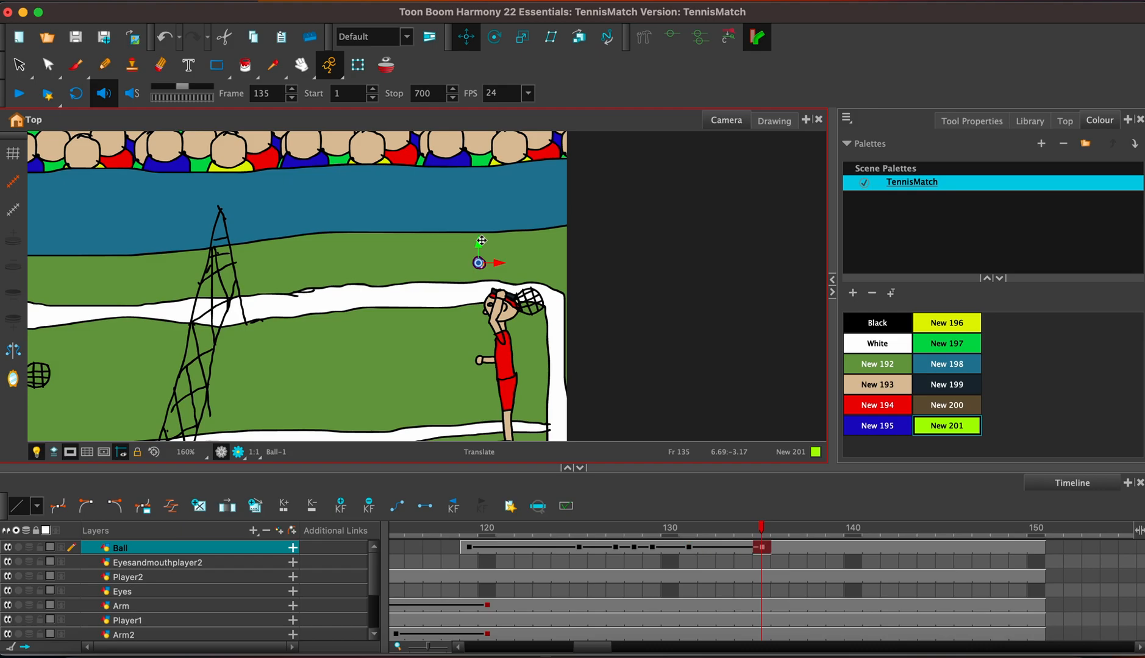
Add an Arm keyframe at frame 134 and rotate the arm at frame 137 so the racket swings down in front of the player.
left_click(763, 577)
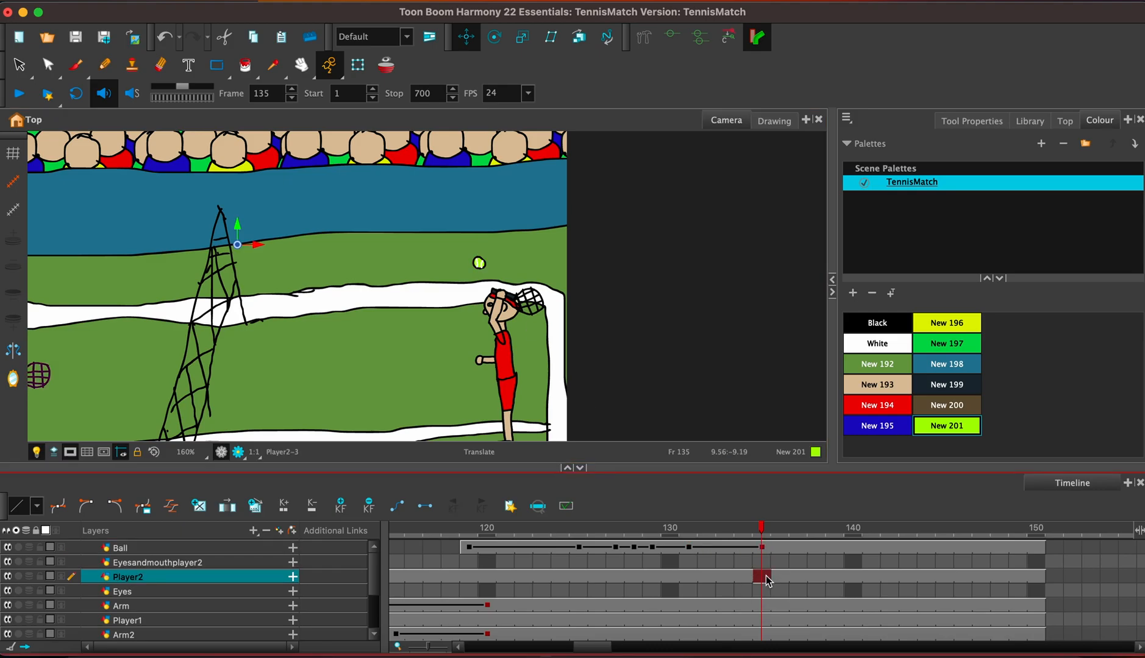
left_click(744, 577)
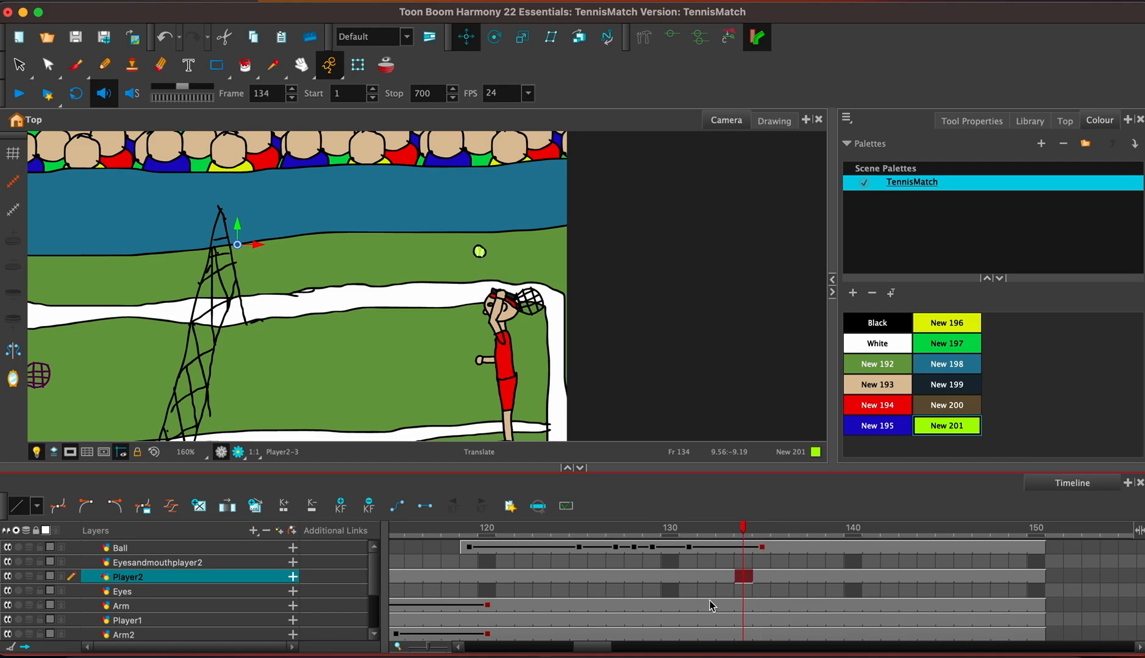
left_click(745, 606)
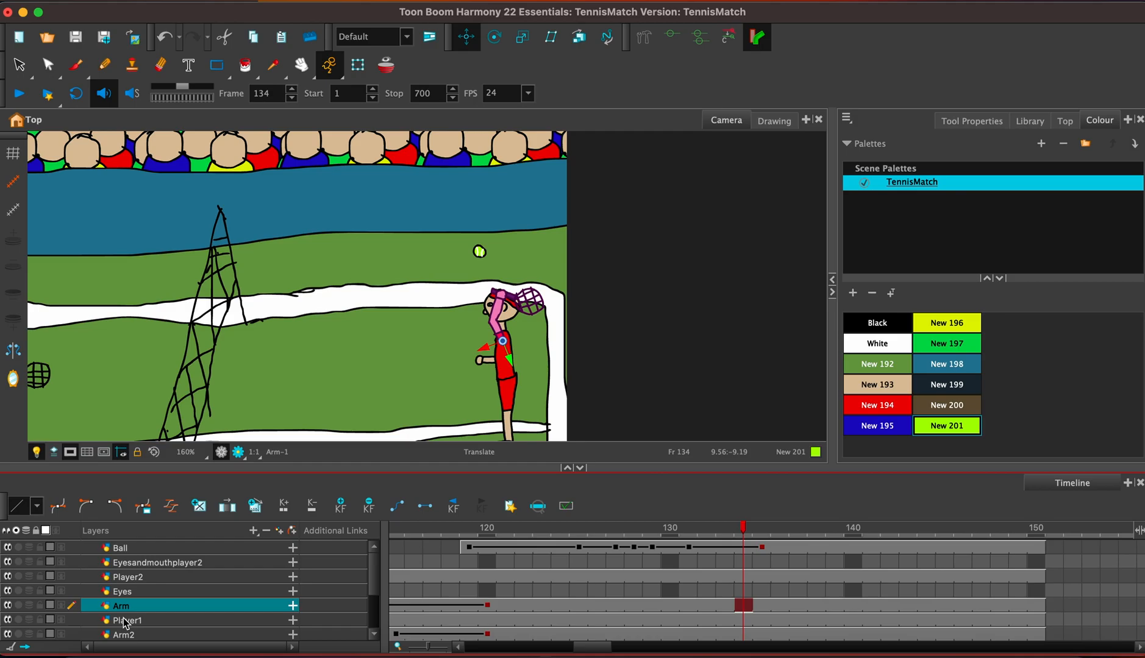
left_click(351, 510)
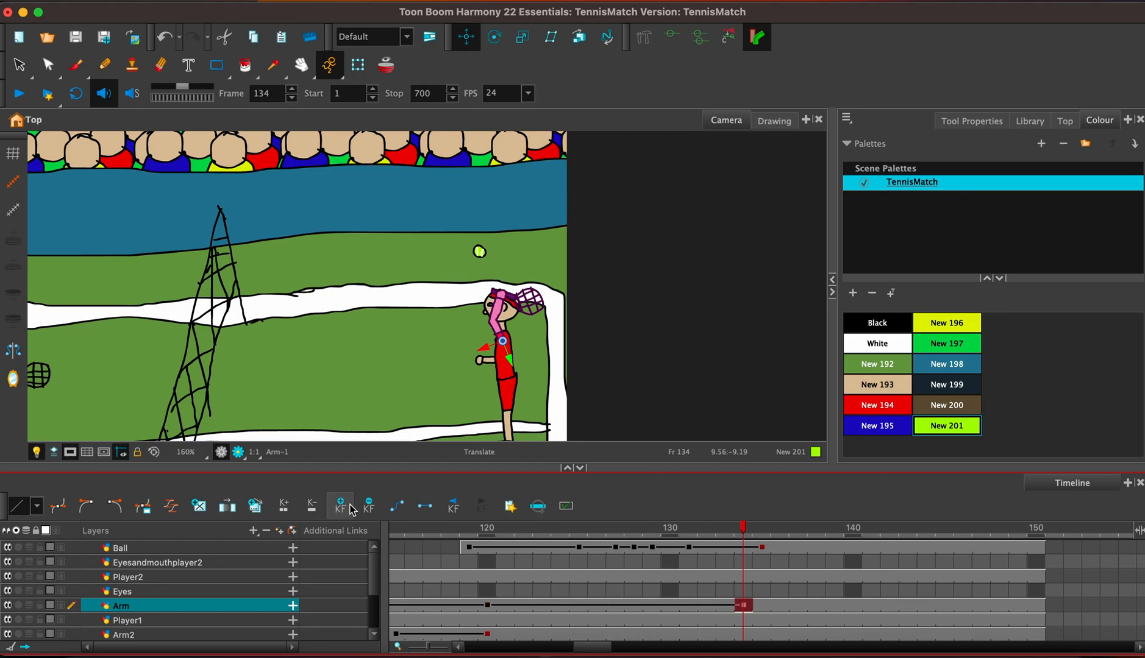
left_click(804, 606)
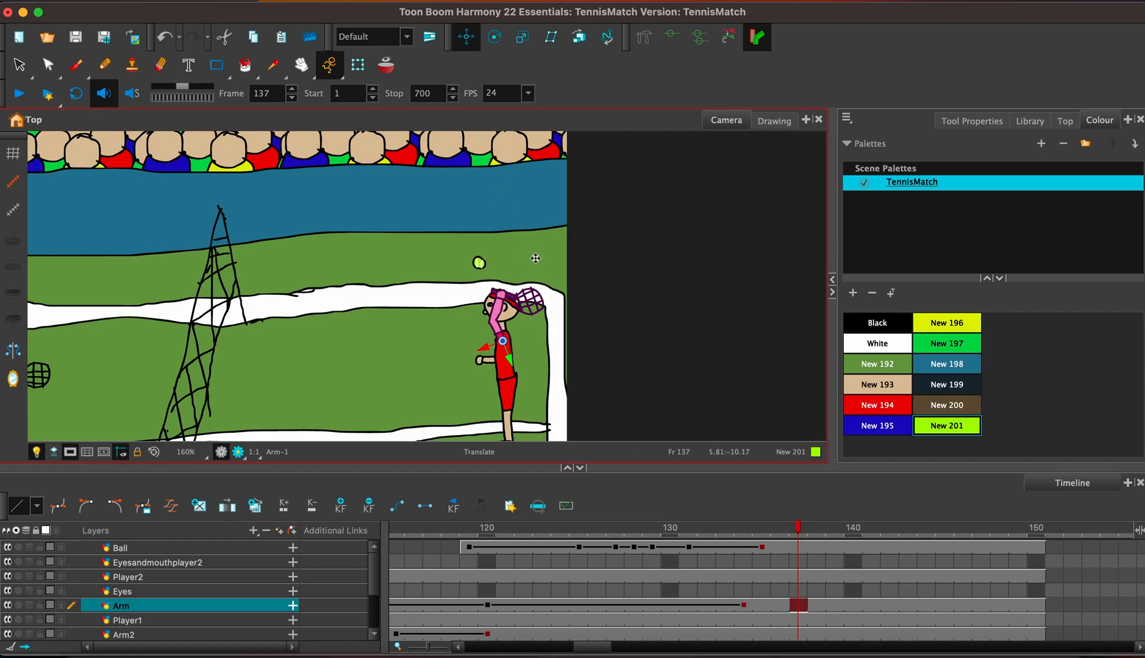
left_click(494, 37)
left_click_drag(527, 336, 469, 327)
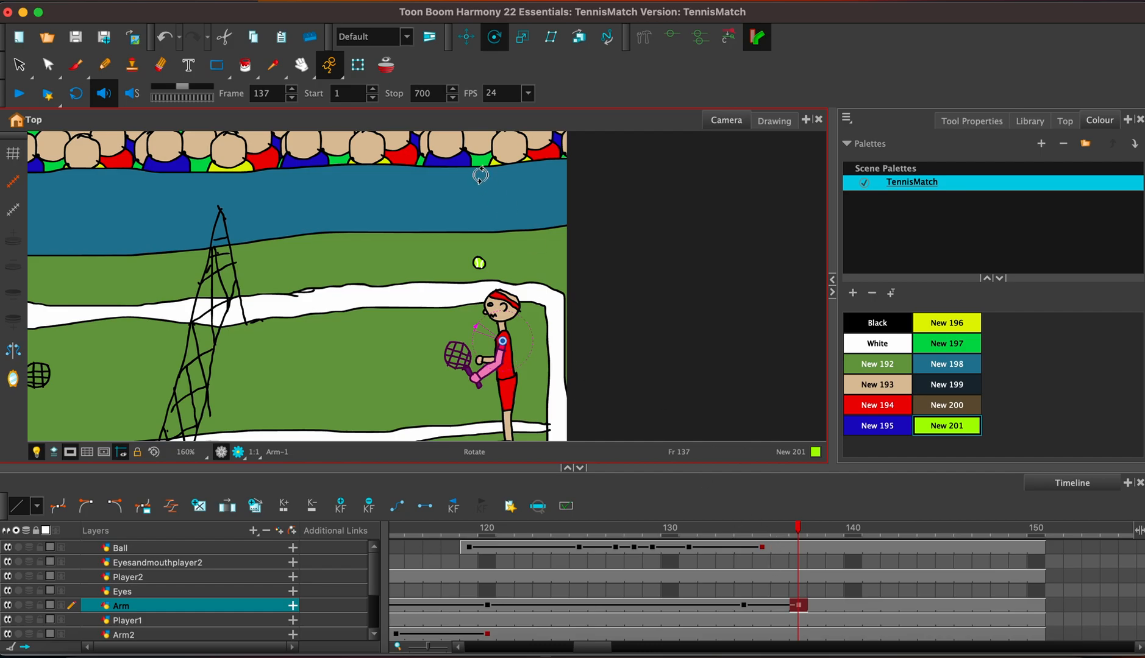
Lower the ball further at frame 135 so it meets the racket beside the player's head.
left_click(763, 547)
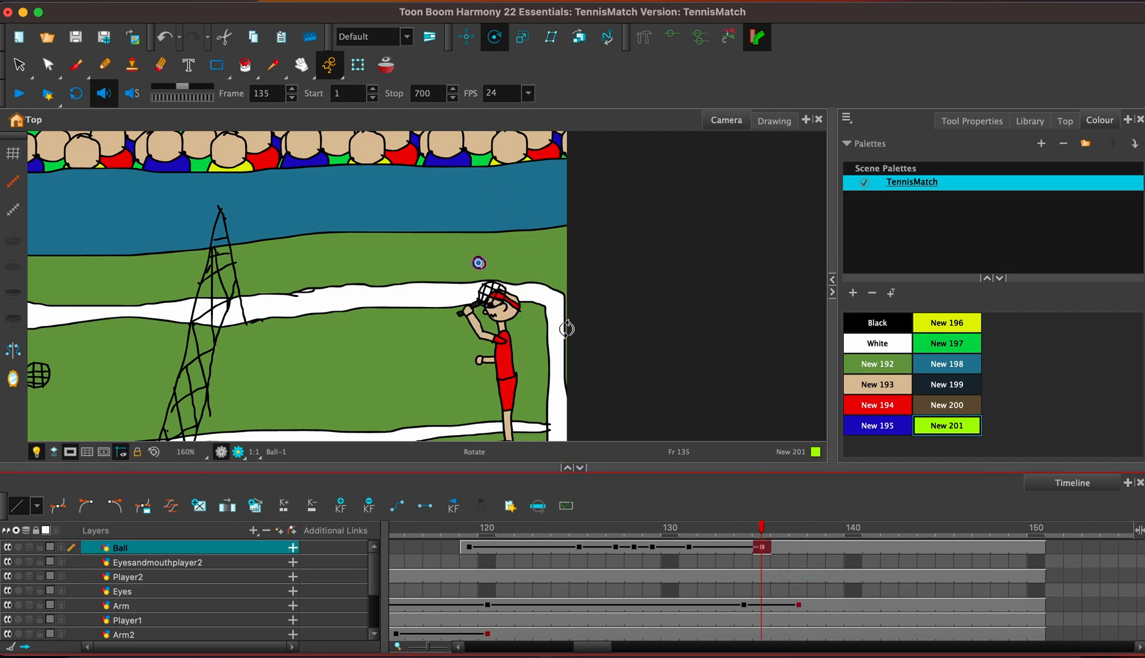
key("alt+2")
left_click_drag(479, 246, 481, 273)
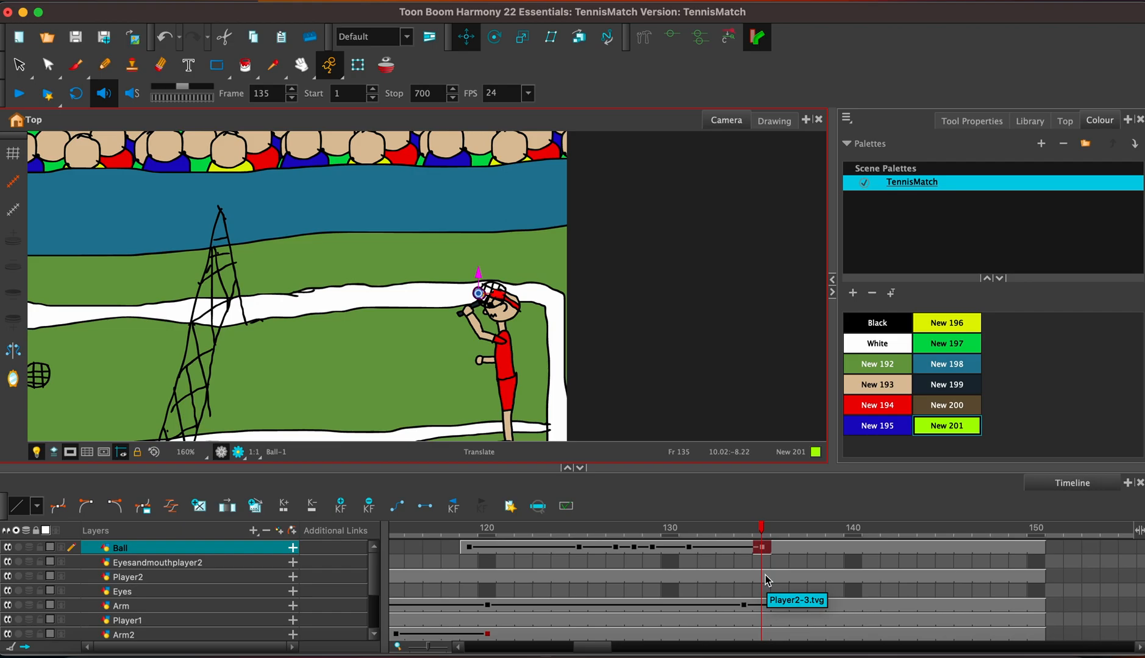
Try sending the ball over the net up to the crowd at frame 141 and nudging it slightly sideways at frame 148.
left_click(921, 547)
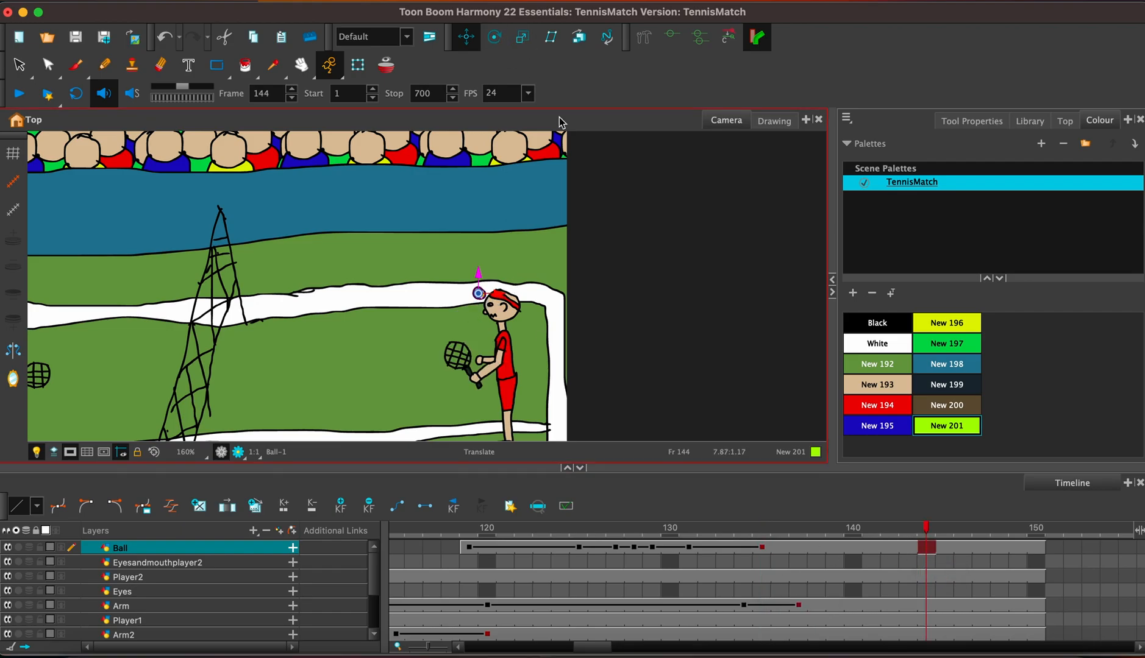
left_click(870, 548)
left_click_drag(491, 295, 234, 163)
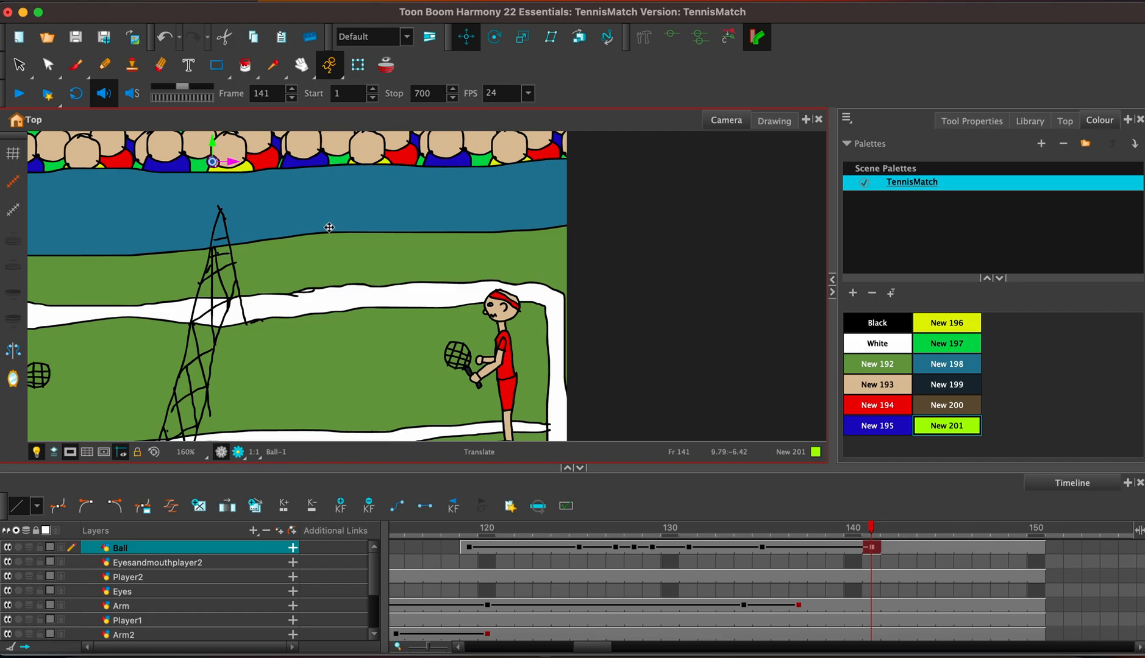
left_click(1015, 548)
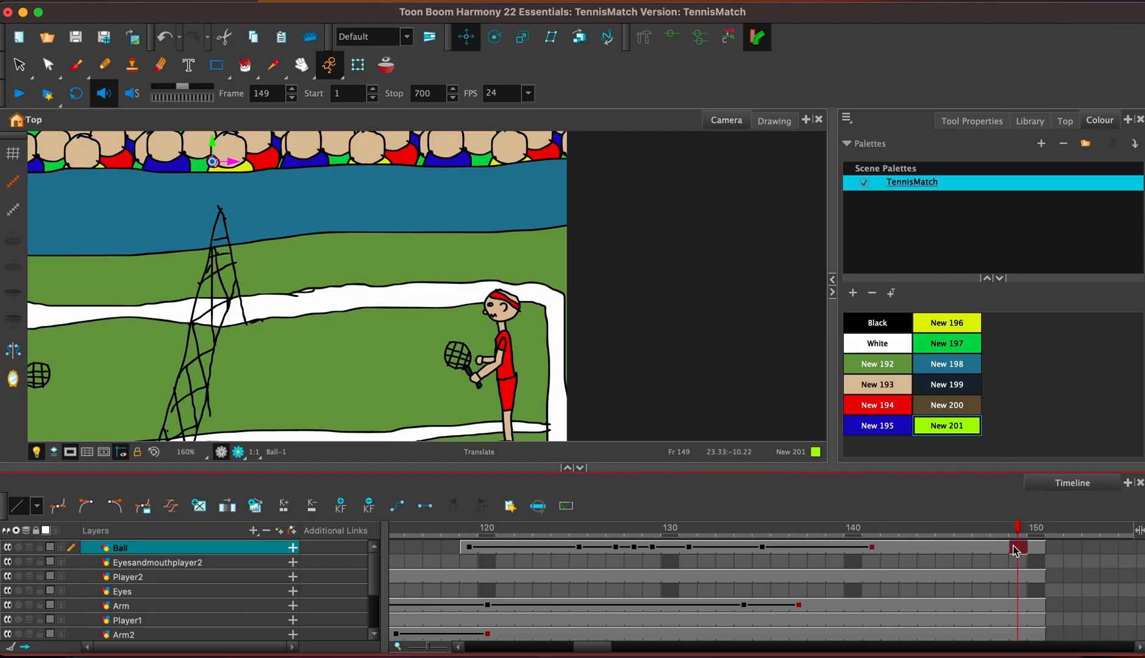
left_click(998, 548)
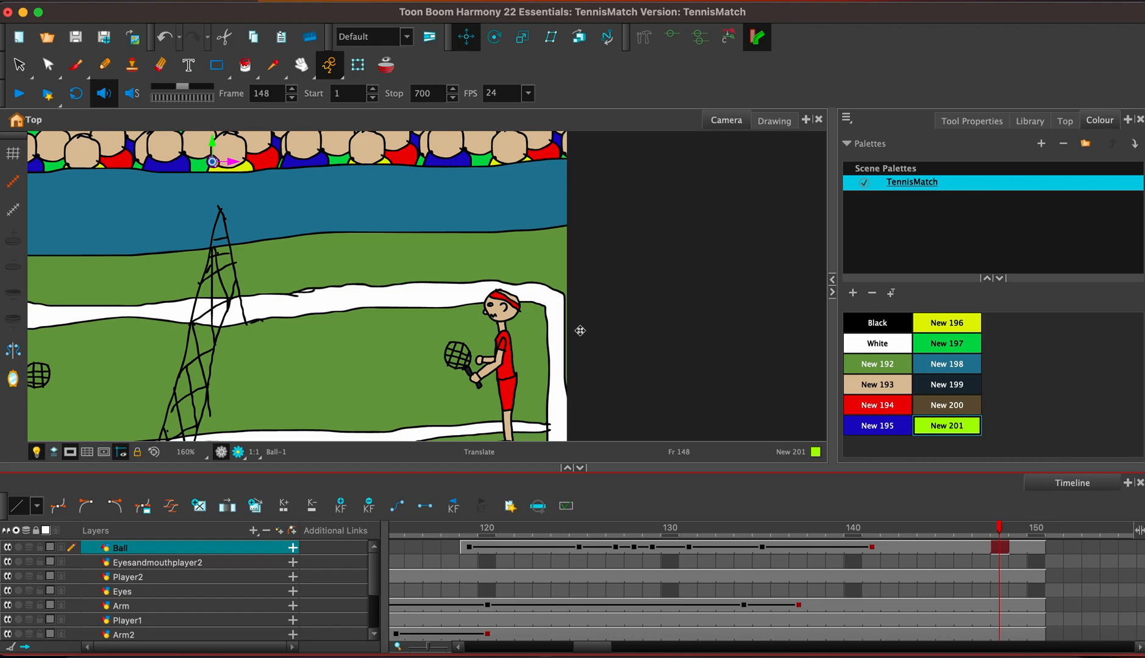
mouse_move(301, 293)
left_mouse_down()
mouse_move(433, 291)
mouse_move(320, 292)
left_mouse_up()
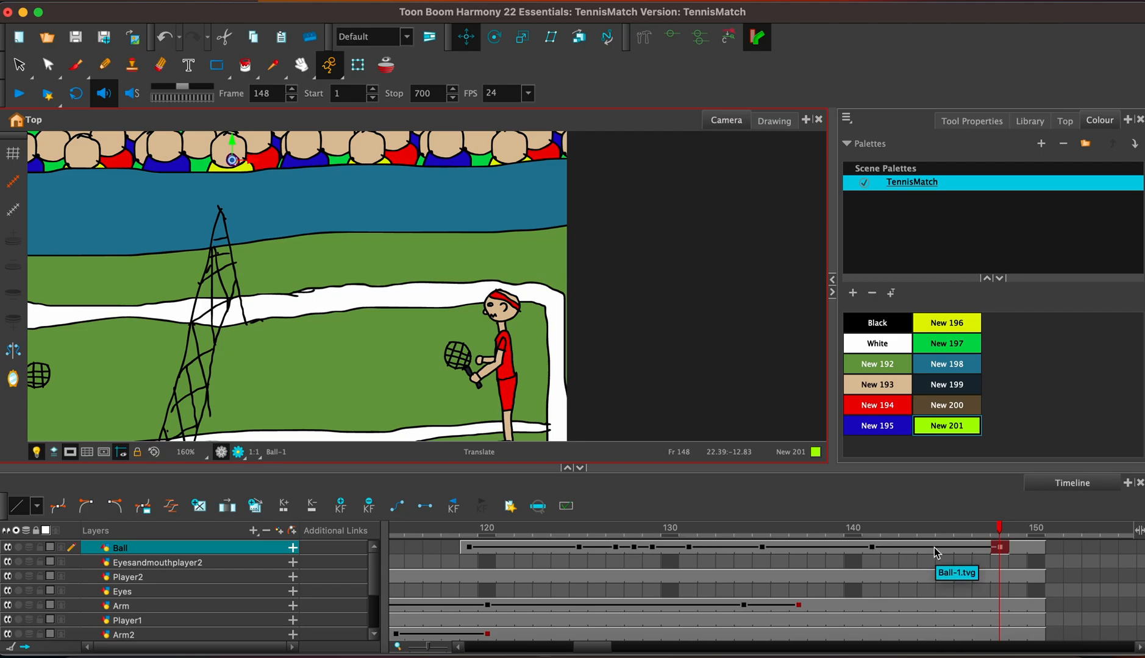
Try placing the ball against the blue wall above the net at frame 140, and undo the move.
left_click(853, 548)
left_click_drag(255, 161, 256, 167)
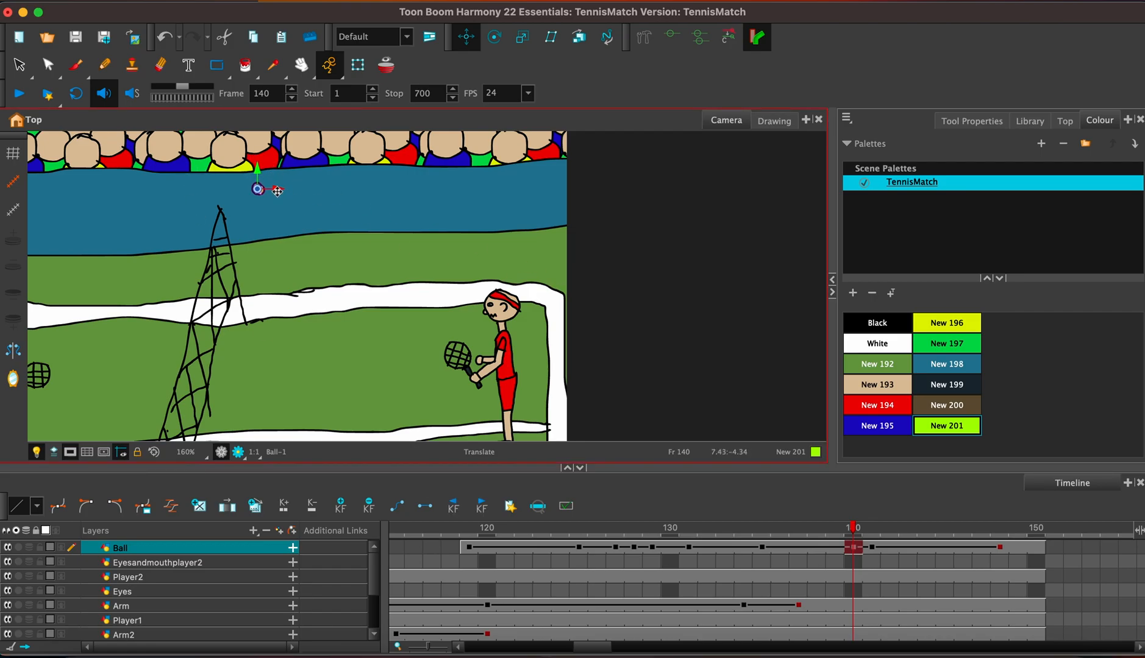
key("ctrl+z")
Delete the Ball keyframes from frame 141 to frame 148, and return to frame 141.
left_click(871, 548)
left_click(1008, 555, "shift")
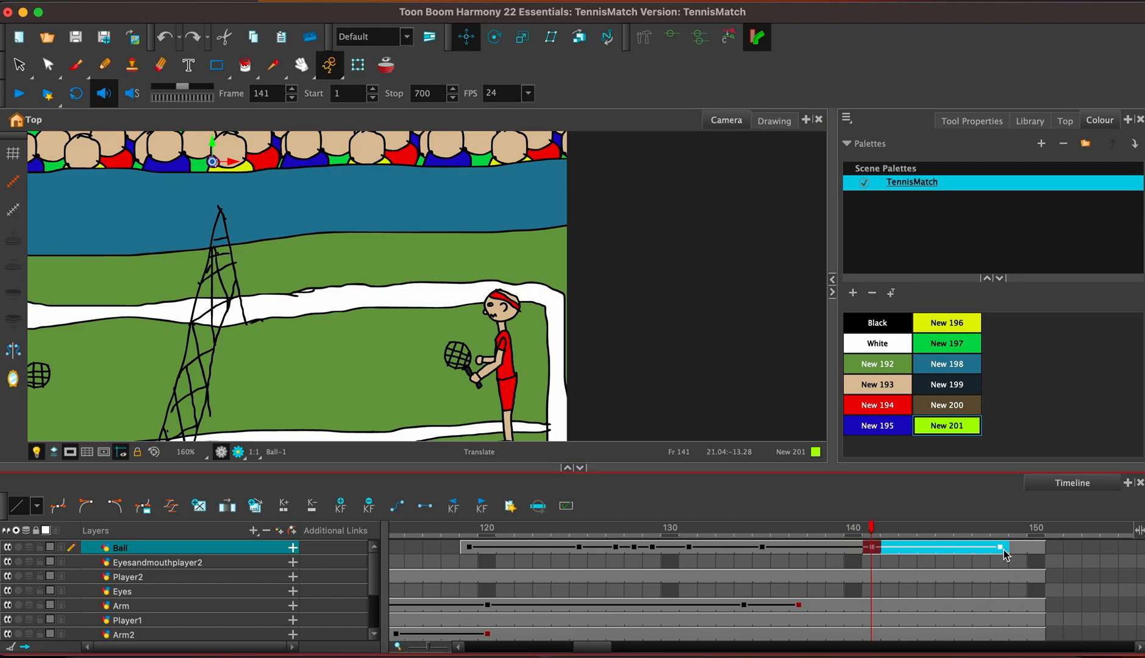
left_click(368, 506)
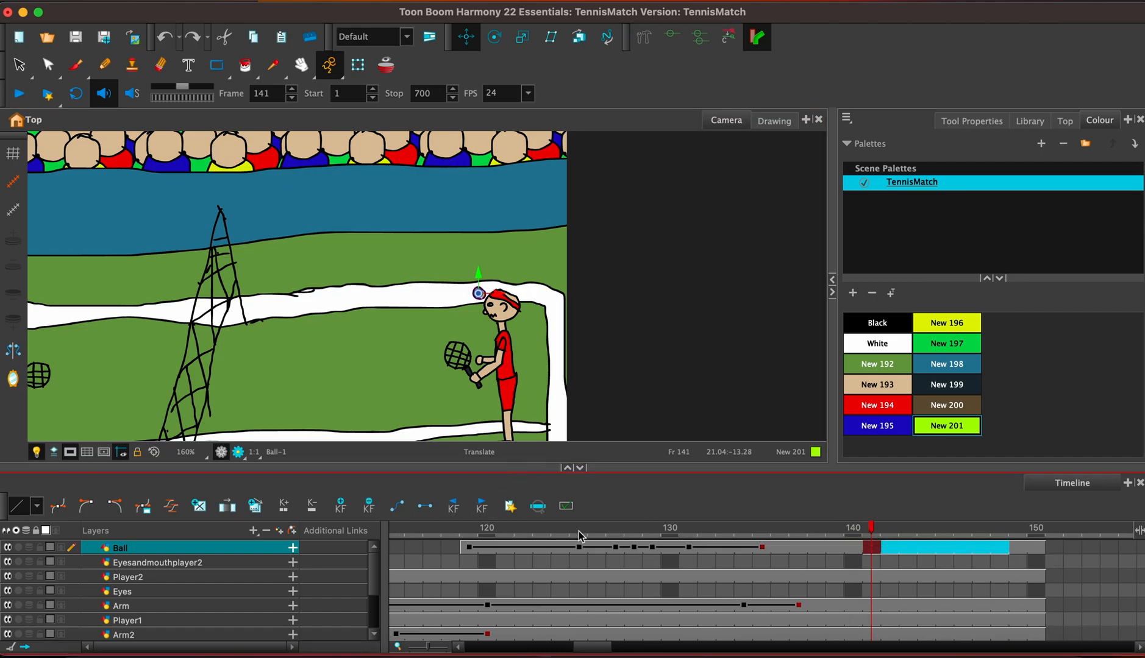
left_click(893, 551)
left_click(875, 550)
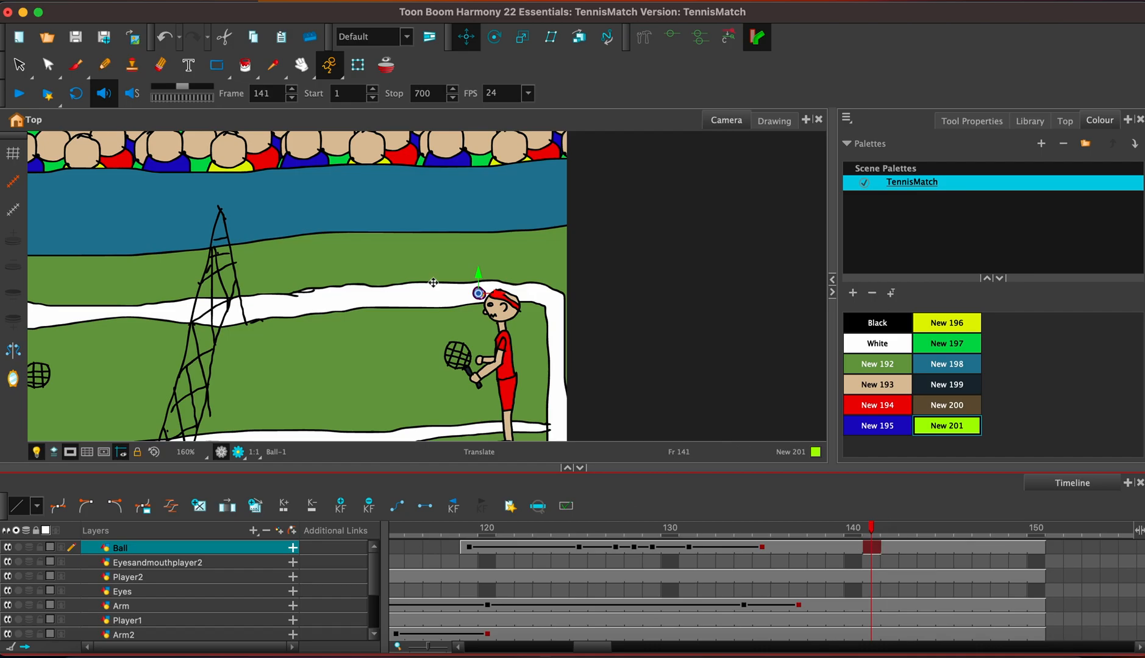
Place the ball against the blue wall above the net at frame 143 and nudge it toward the blue player at frames 144 and 145.
left_click_drag(495, 295, 245, 183)
left_click(902, 548)
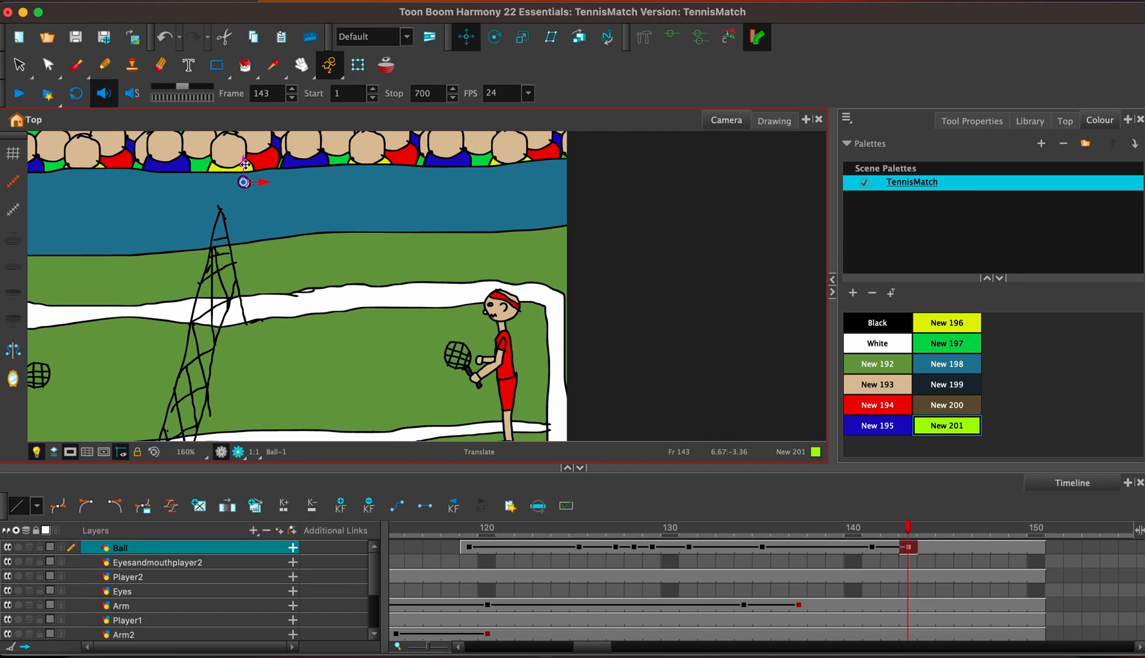
left_click(945, 547)
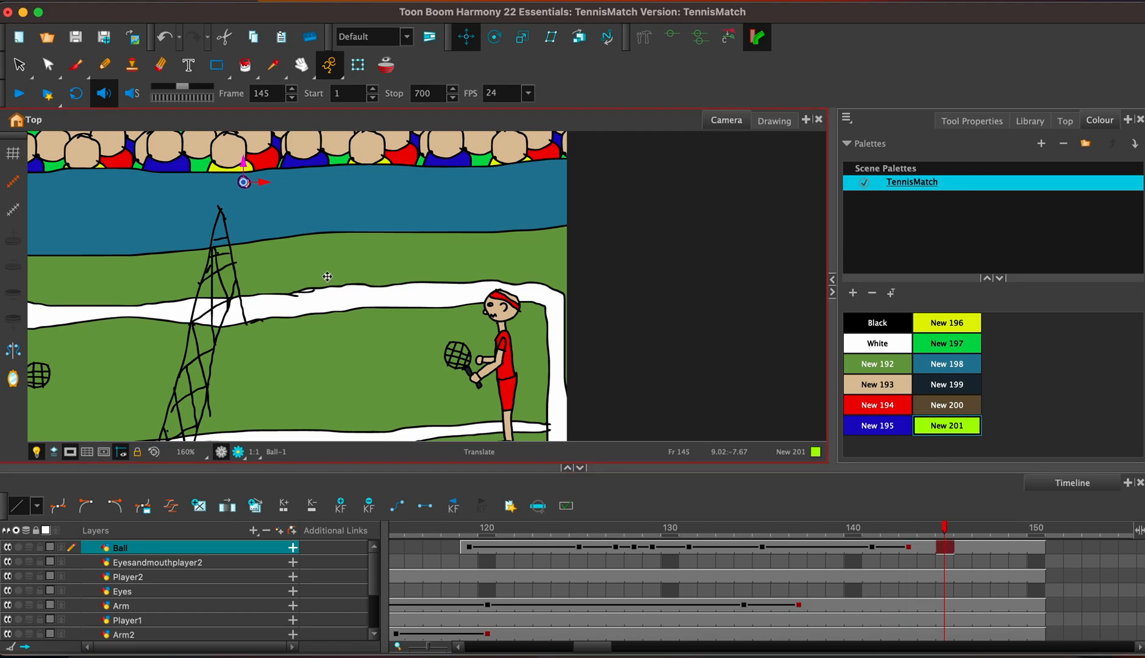
left_click(920, 547)
left_click_drag(265, 183, 258, 183)
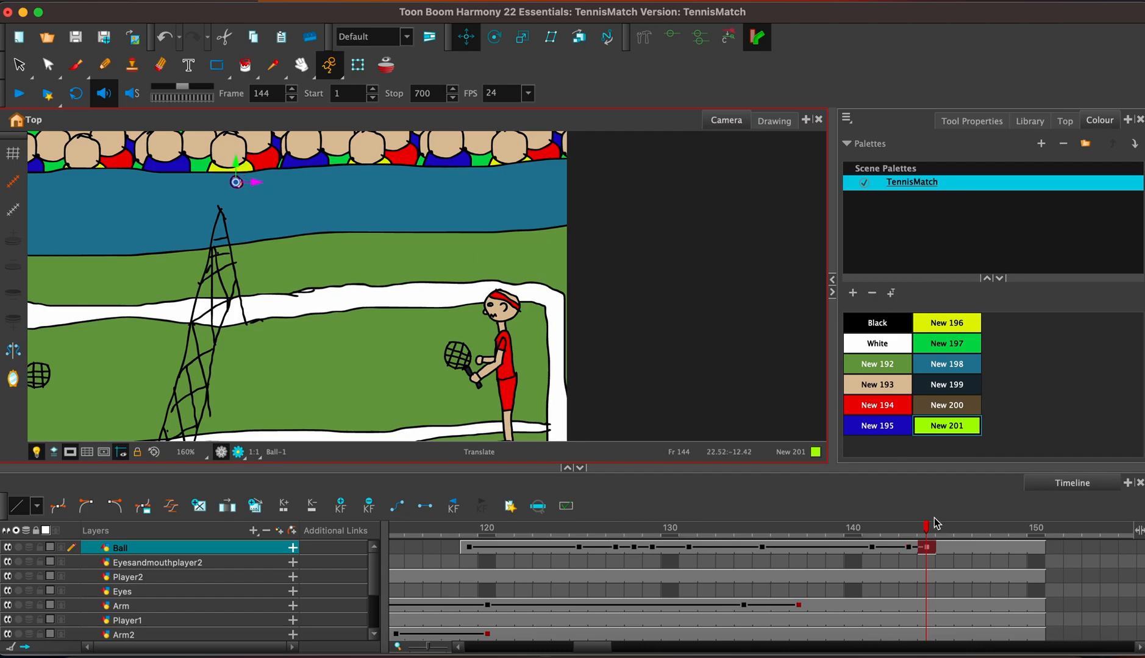
left_click(943, 548)
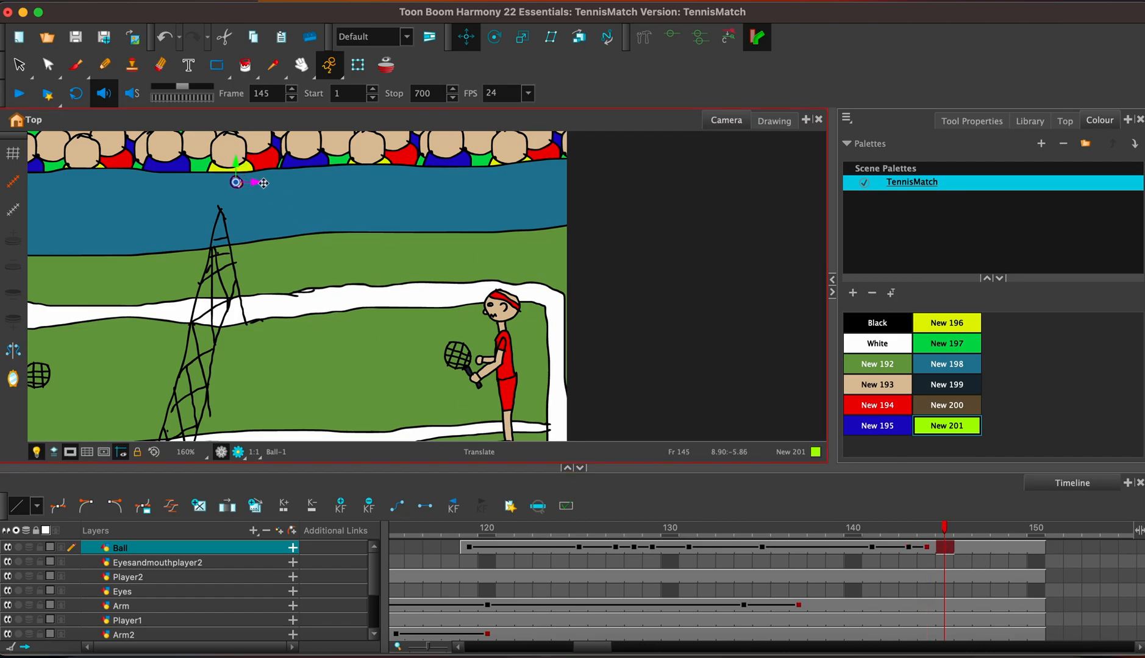
left_click_drag(256, 183, 224, 171)
Extend the Ball layer's exposure from frame 150 to frame 200.
left_click(1036, 548)
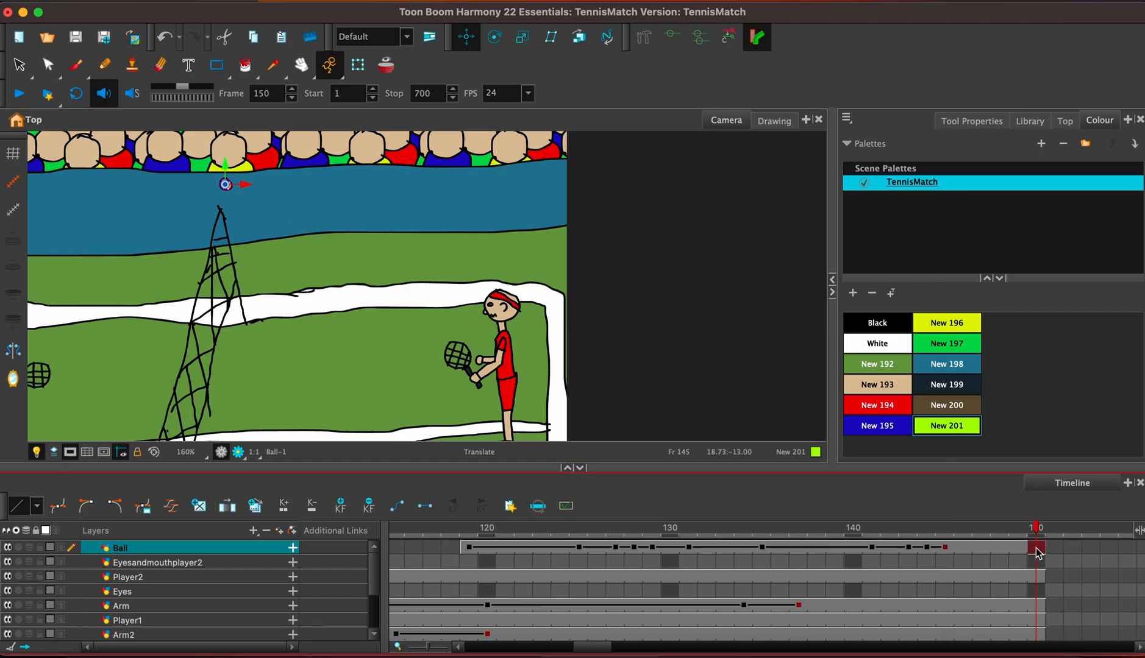
left_click(260, 204)
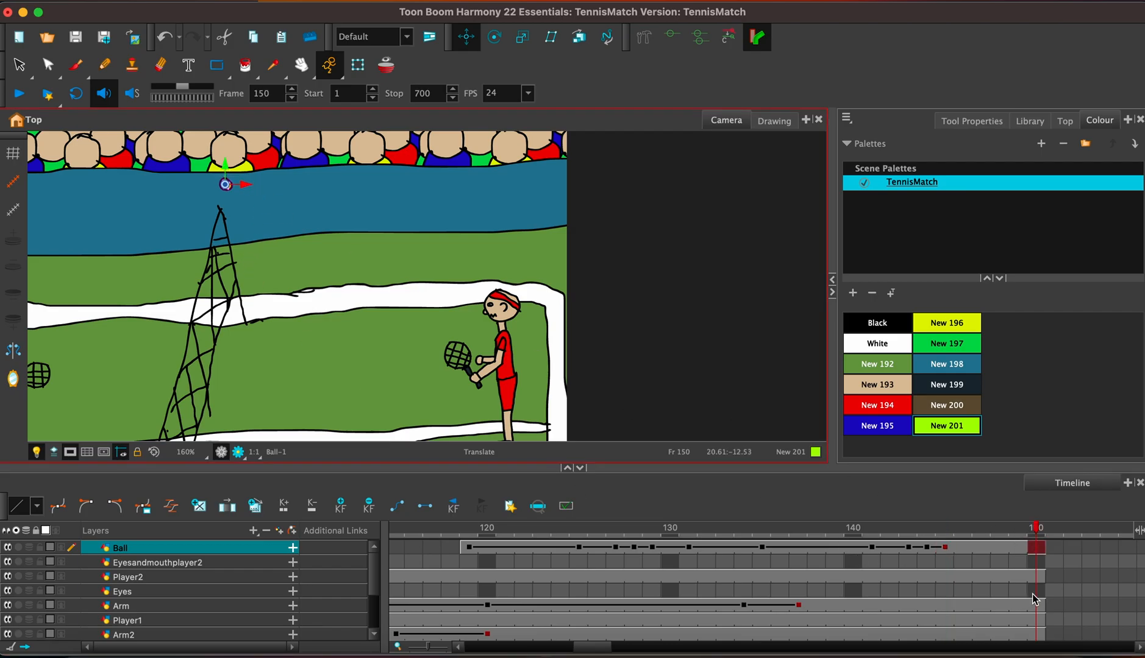
key("F5")
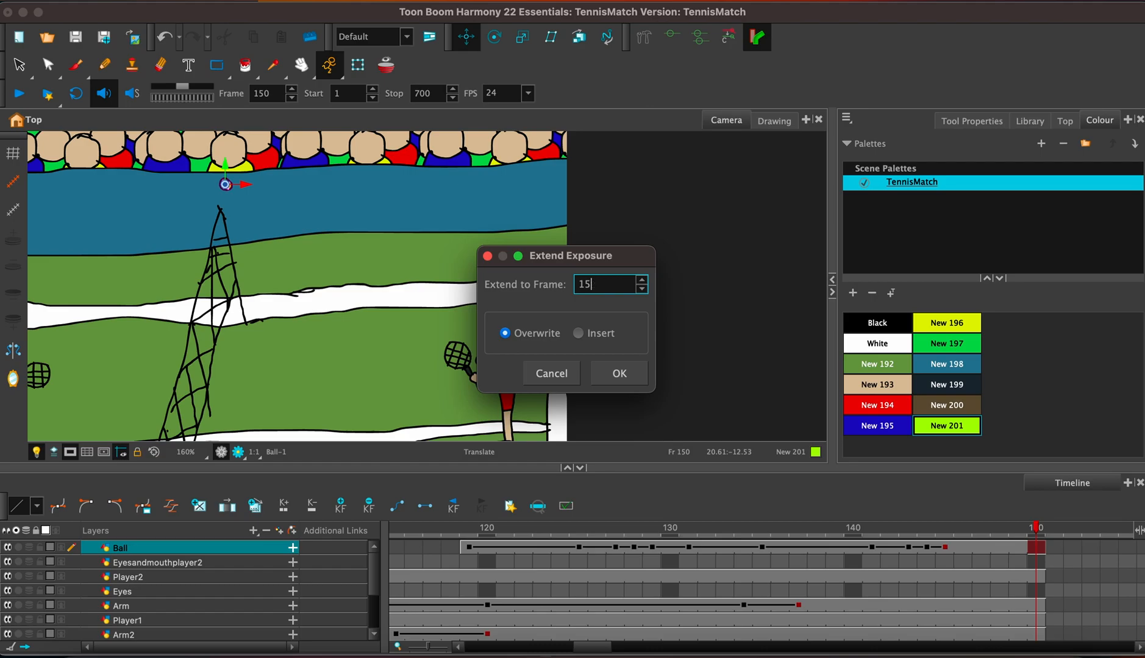
type("200")
key("Return")
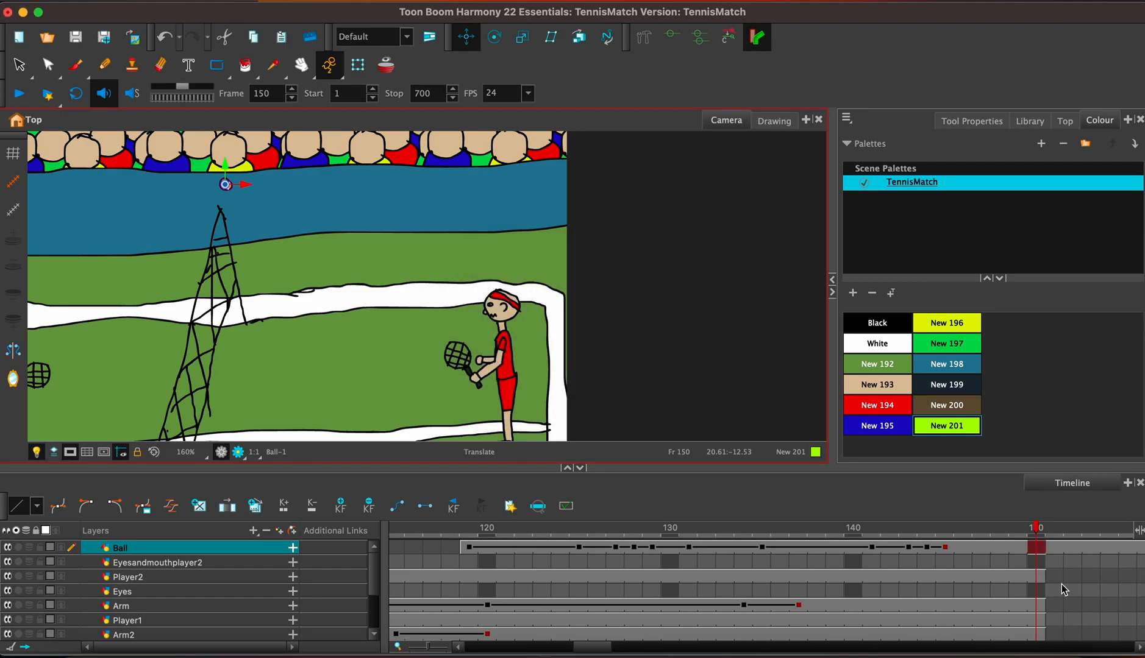
Extend the Player2 layer's exposure from frame 150 to frame 200.
left_click(1037, 577)
key("F5")
key("BackSpace")
key("BackSpace")
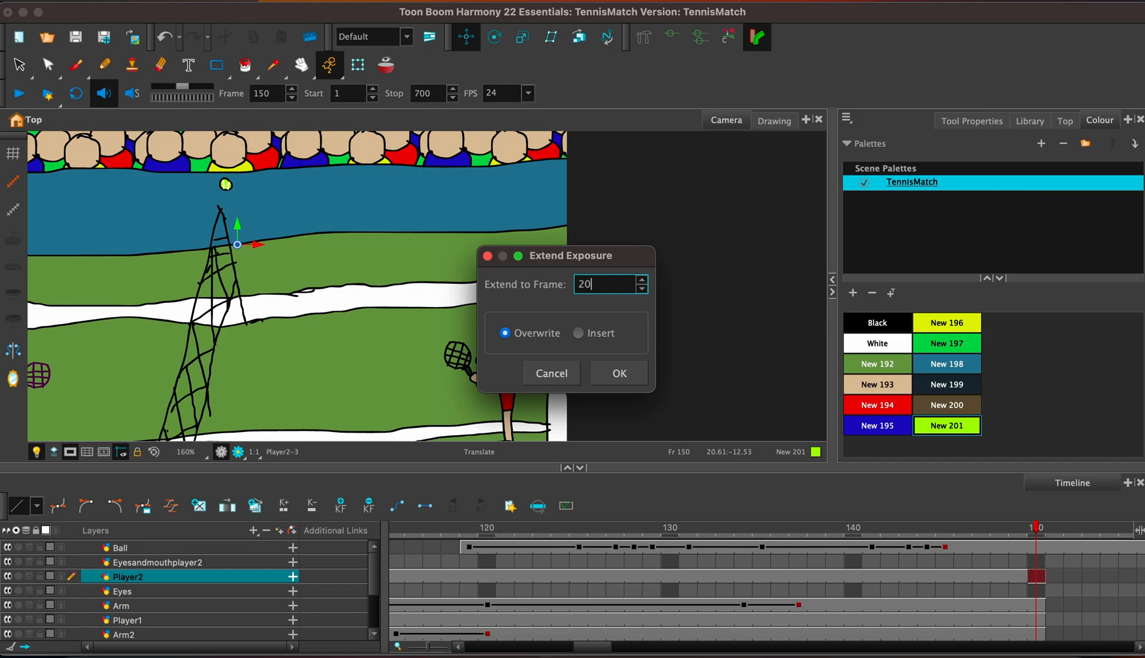
key("Return")
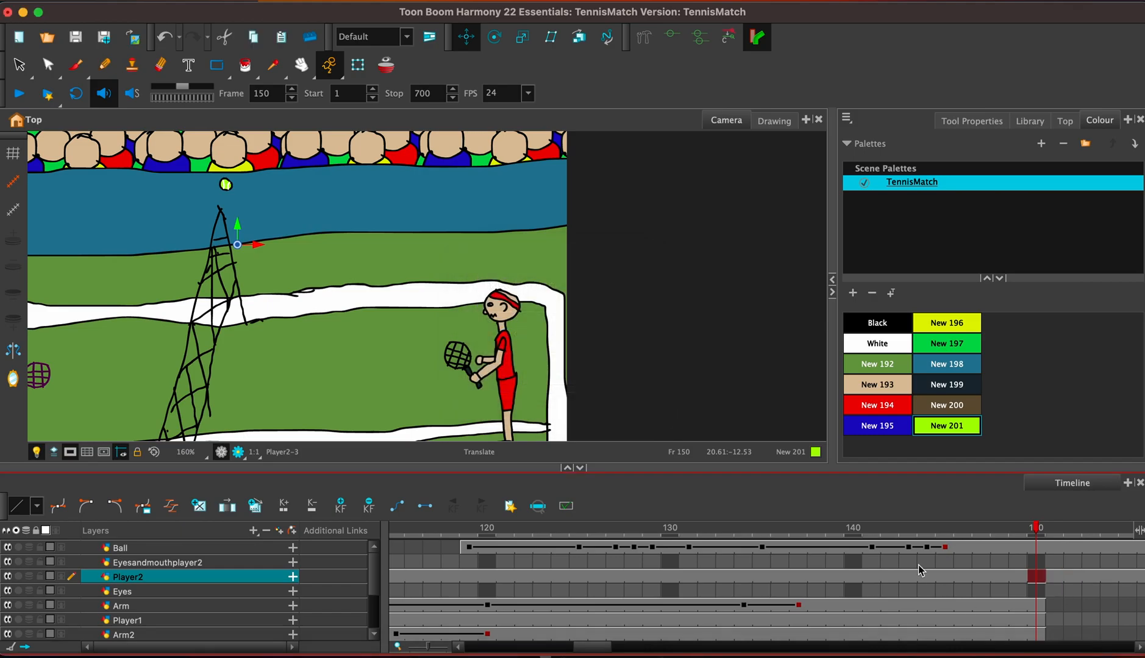
Extend the Arm layer's exposure from frame 150 to frame 200.
left_click(1038, 605)
key("F5")
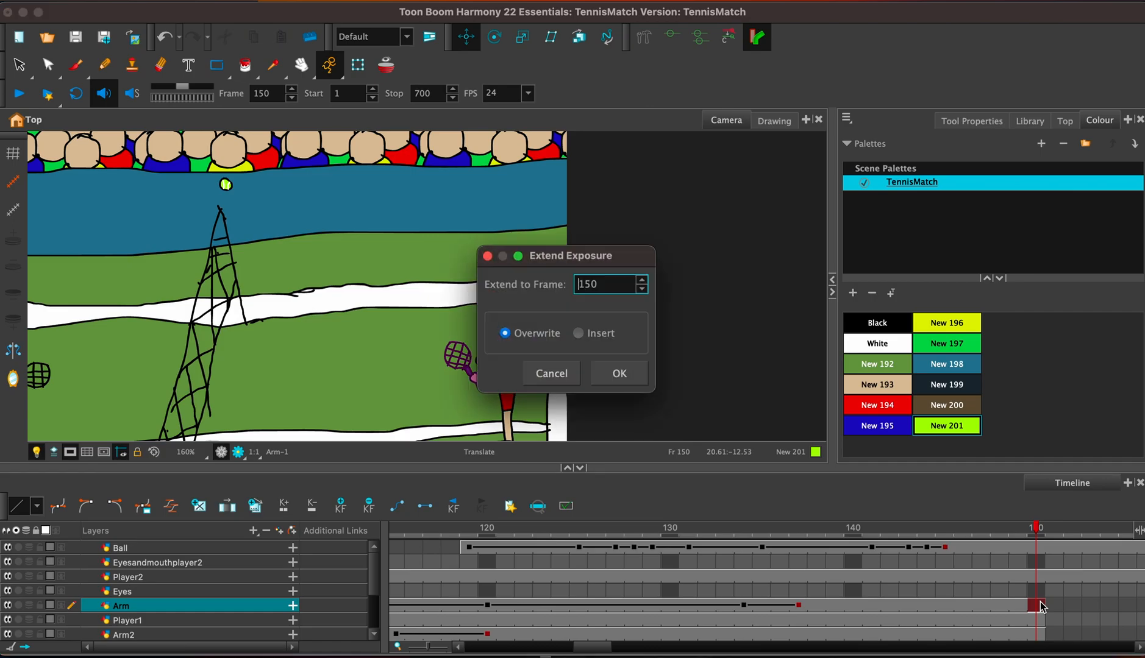
type("200")
key("Return")
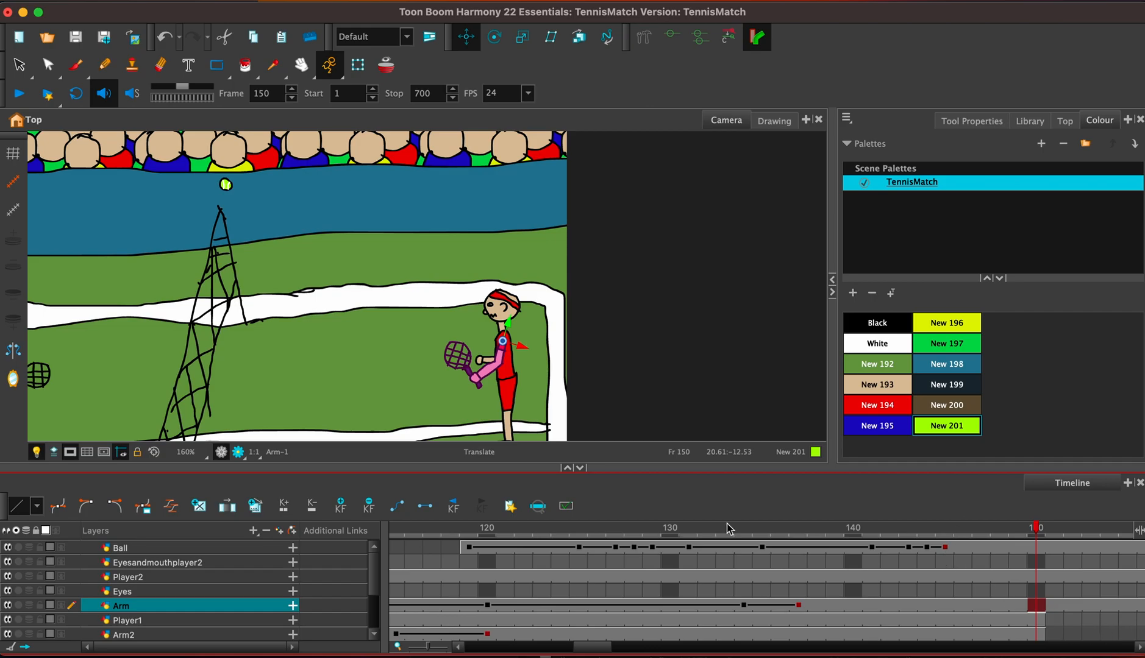
Extend the exposure of the Player1 and Arm2 layers together from frame 150 to frame 200.
scroll(373, 619, "down", 3)
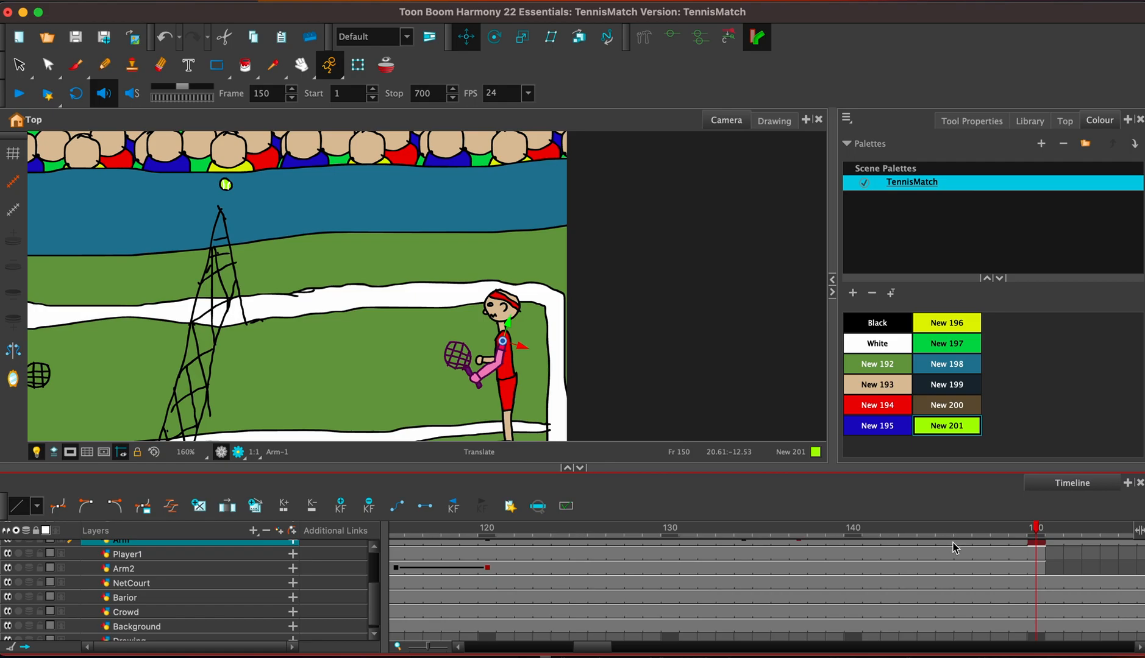
left_click_drag(1039, 551, 1040, 571)
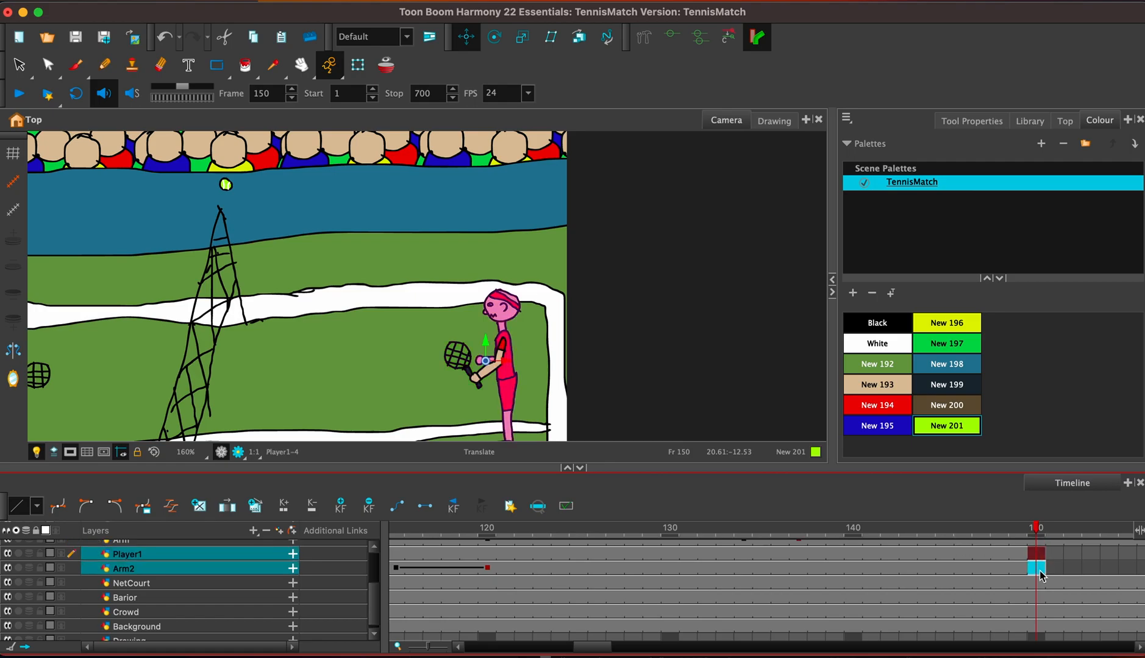
key("F5")
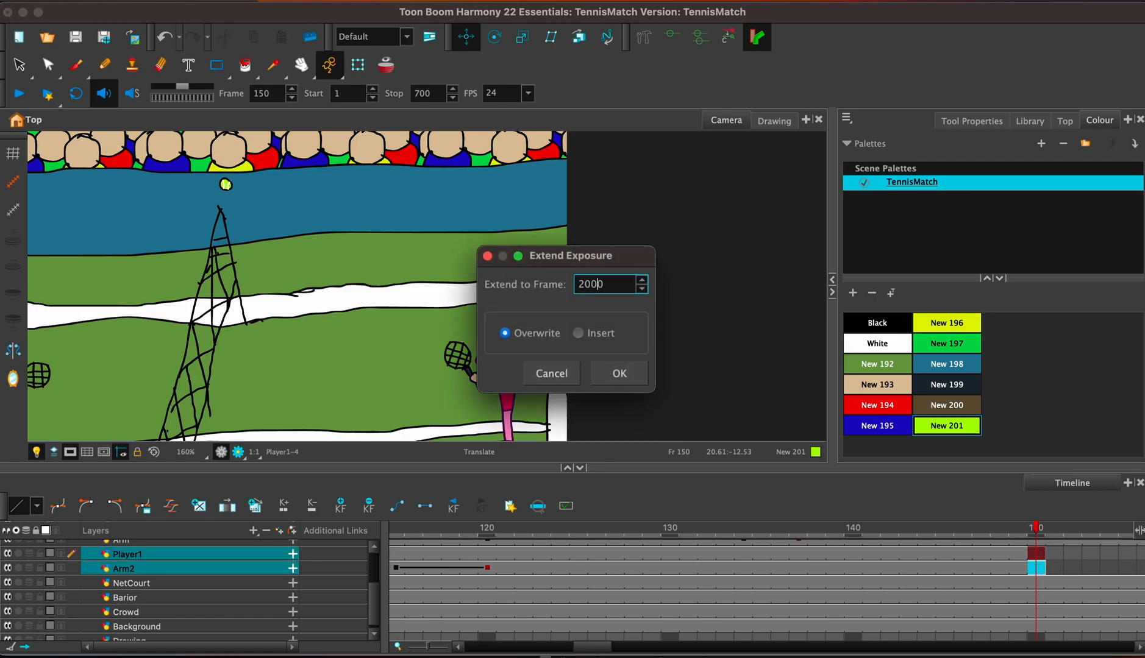
key("Return")
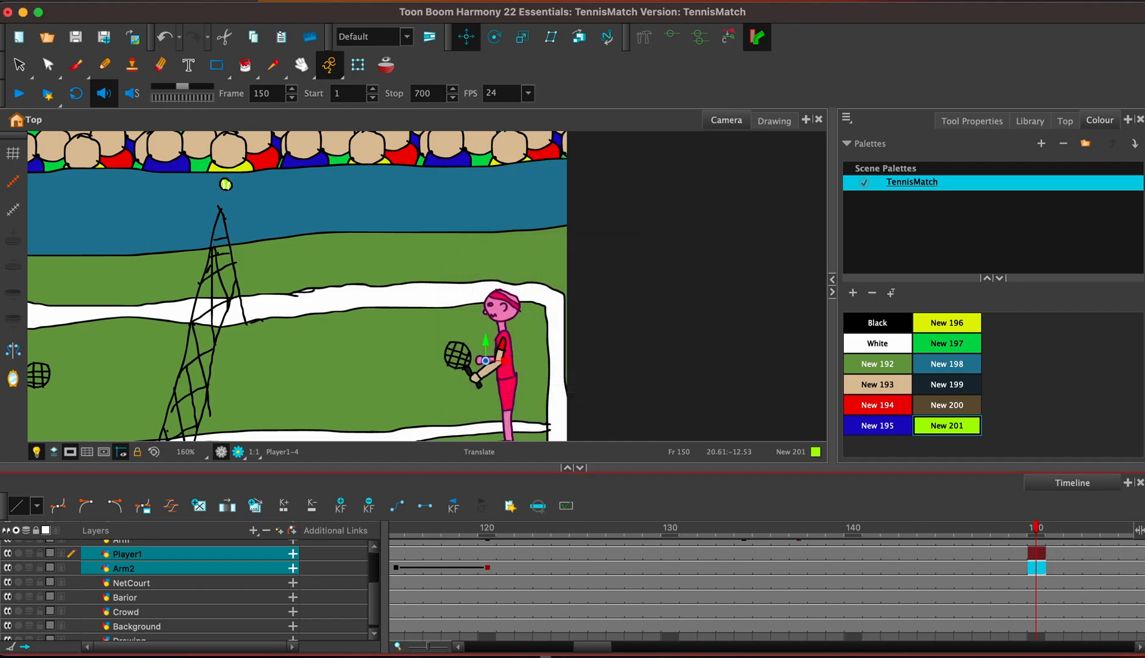
Move the ball slightly past the net at frame 147 and bring it down in front of the blue player's face at frame 156.
mouse_move(590, 650)
left_mouse_down()
mouse_move(572, 650)
mouse_move(594, 650)
left_mouse_up()
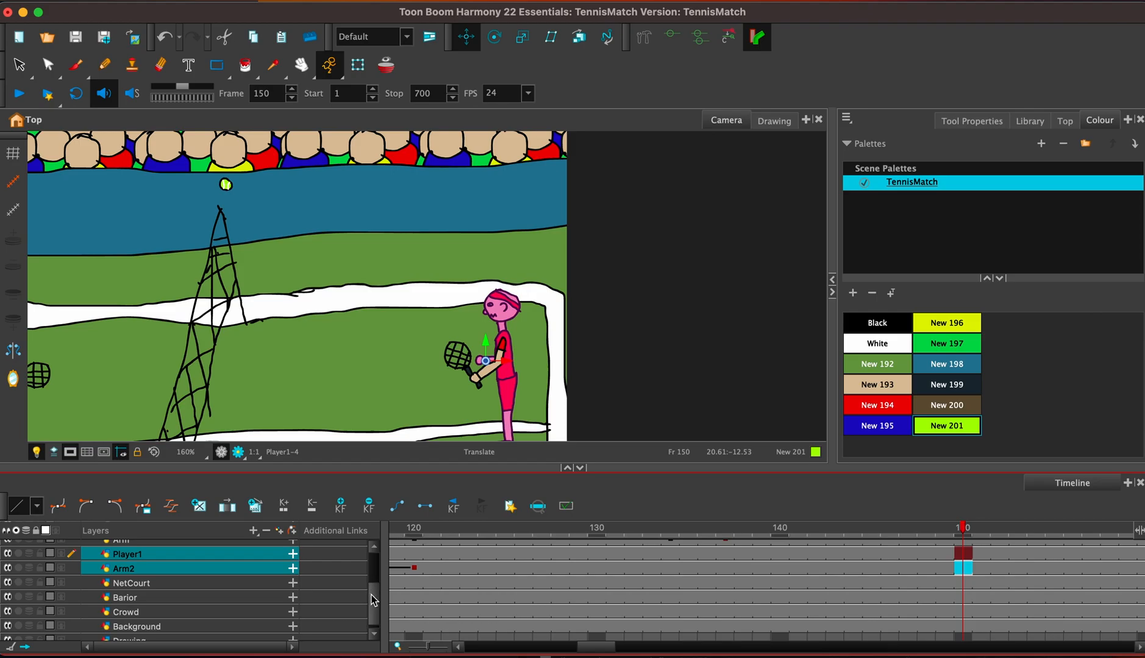
scroll(374, 585, "up", 3)
left_click(912, 549)
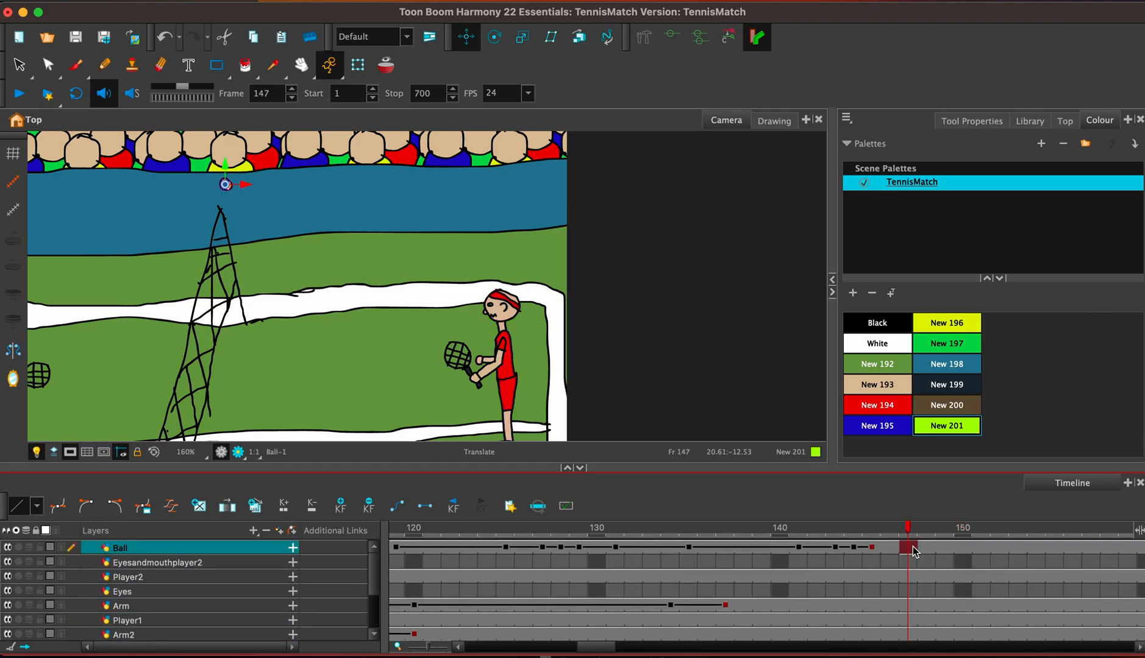
left_click_drag(247, 184, 209, 192)
left_click(1071, 548)
key("space")
left_click_drag(242, 281, 472, 283)
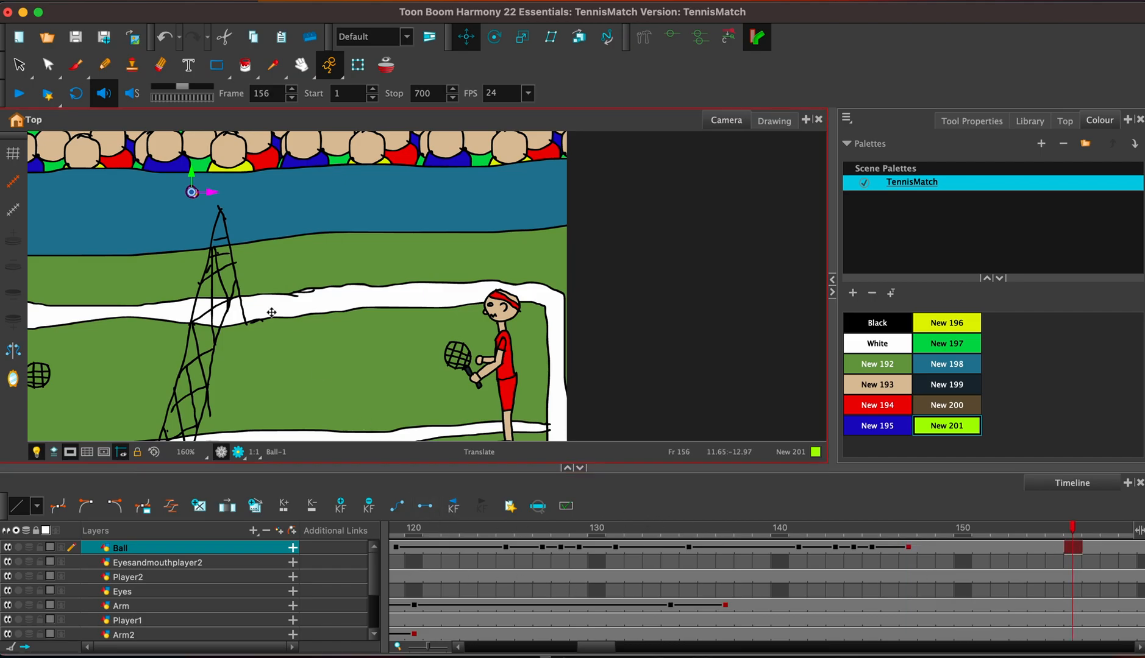
left_click_drag(418, 179, 303, 332)
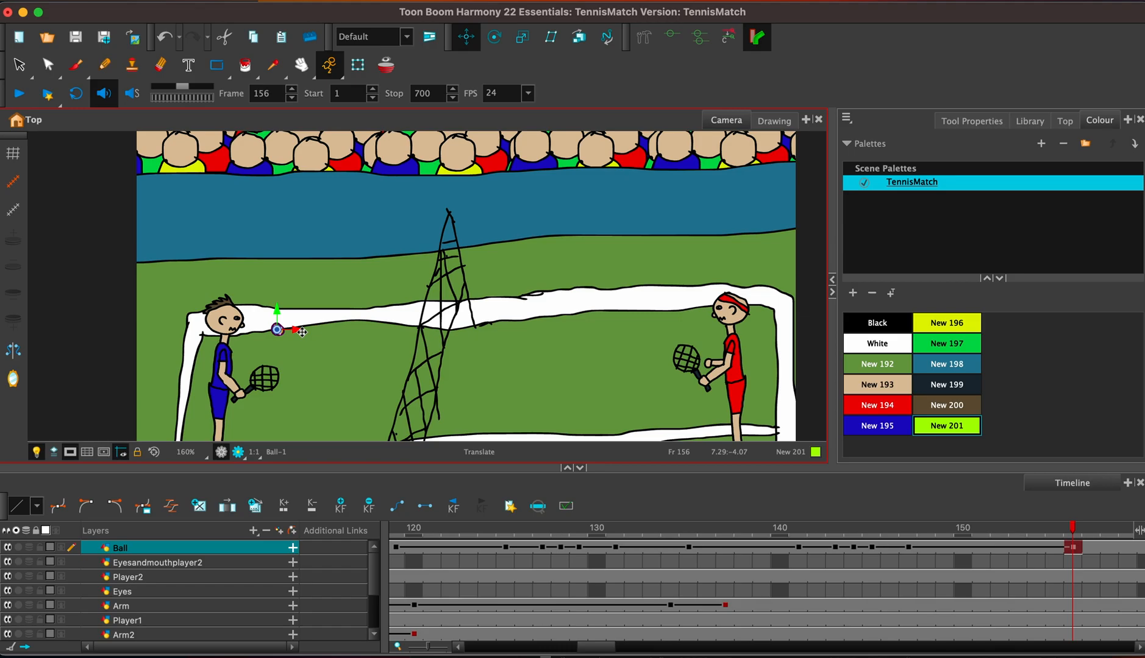
Play the animation from frame 10 with the whole court in view to check the serve and the ball's flight over the net.
key("2")
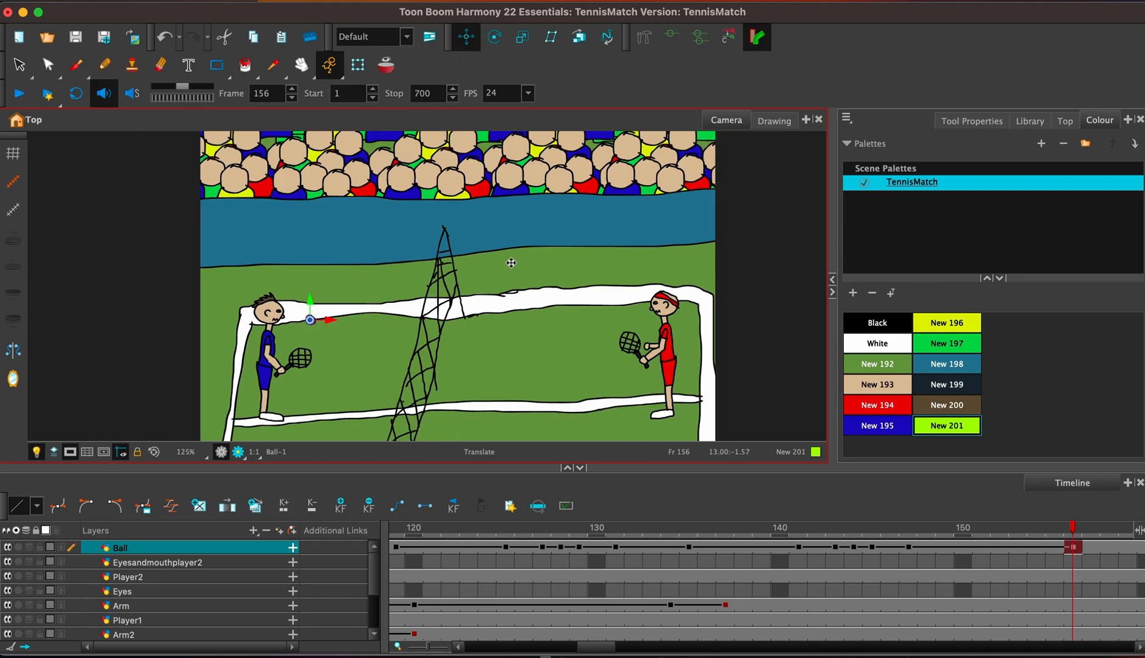
key("2")
key("2")
key("2")
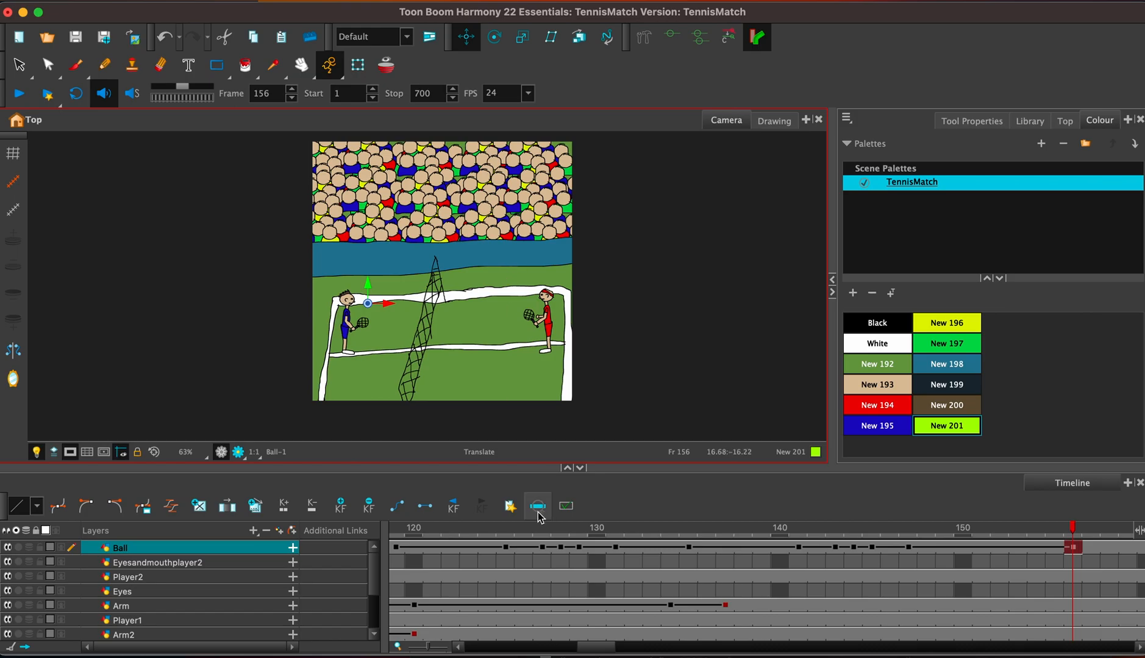
left_click_drag(605, 648, 500, 651)
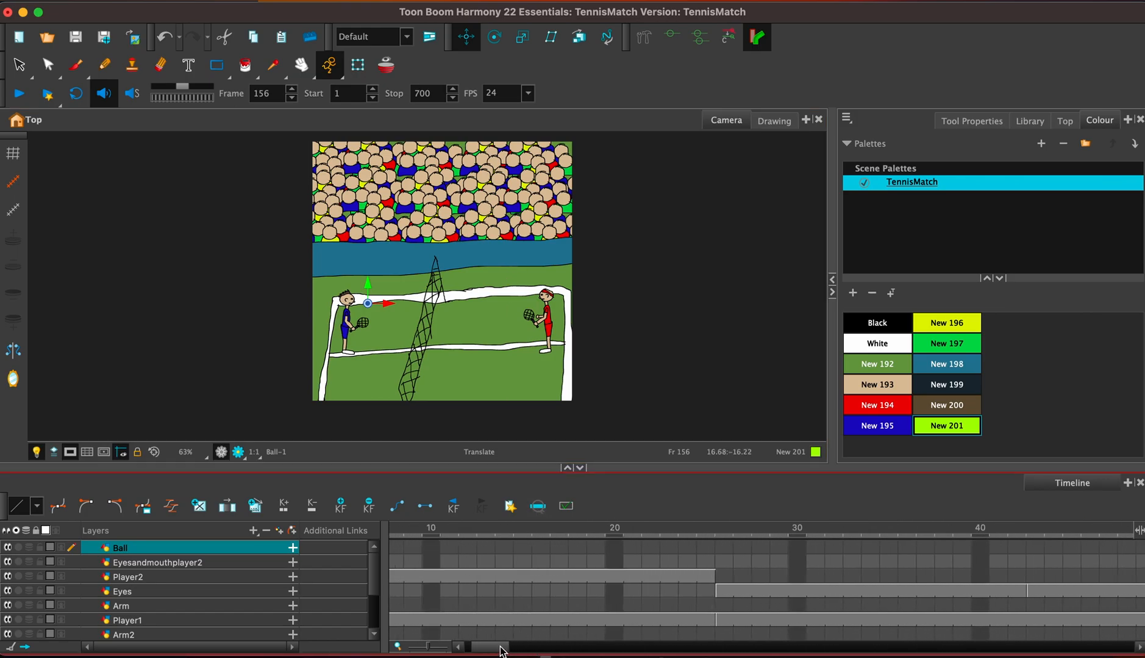
left_click(431, 528)
left_click(19, 95)
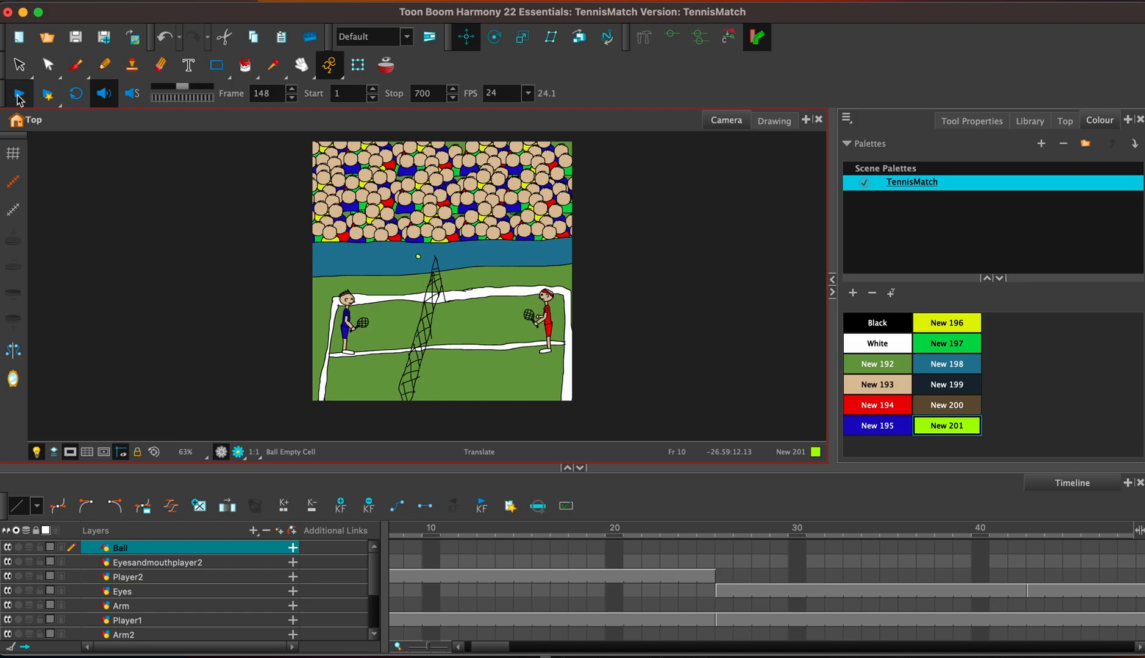
left_click(19, 96)
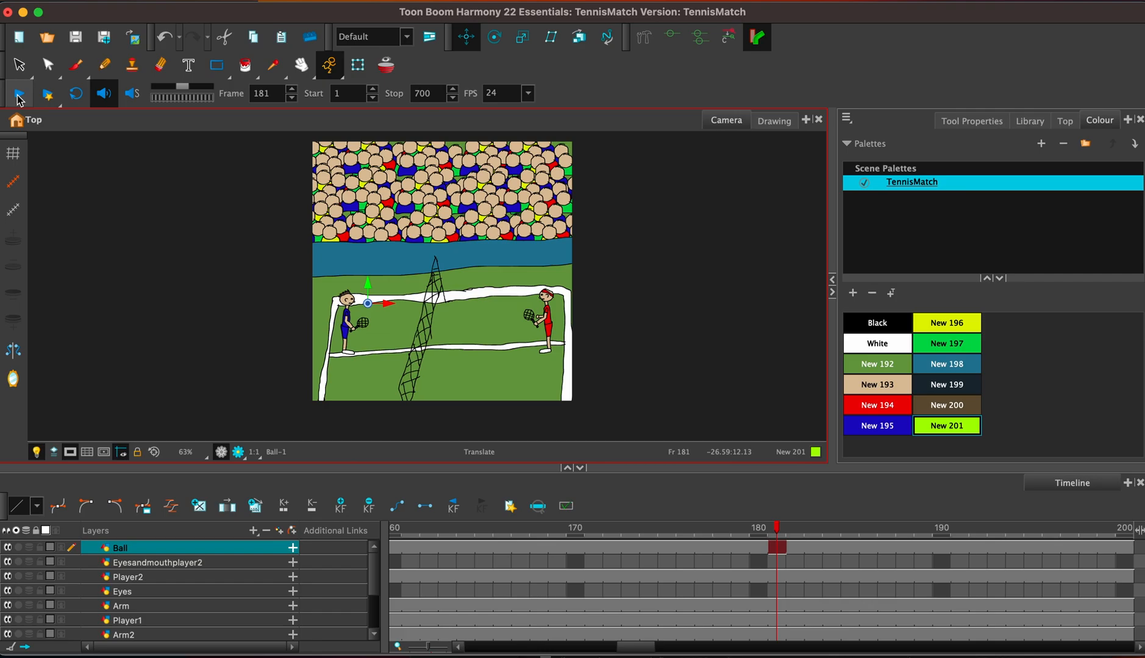
Delete the Player2 layer's exposure from frame 153 onward.
left_click(374, 575)
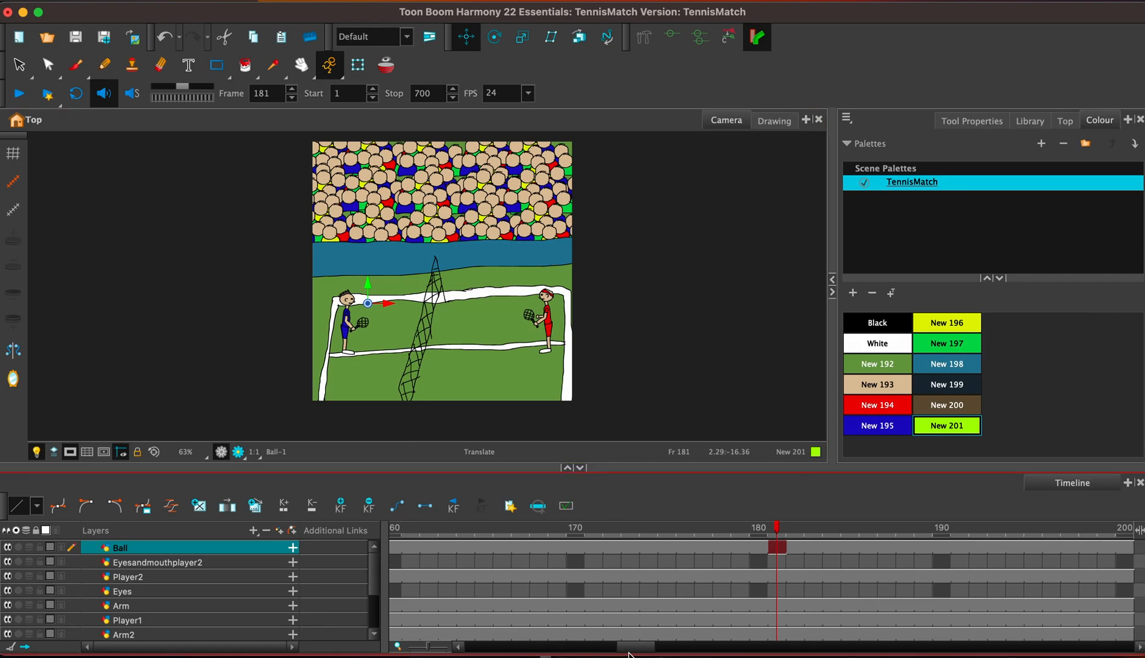
left_click_drag(630, 654, 609, 651)
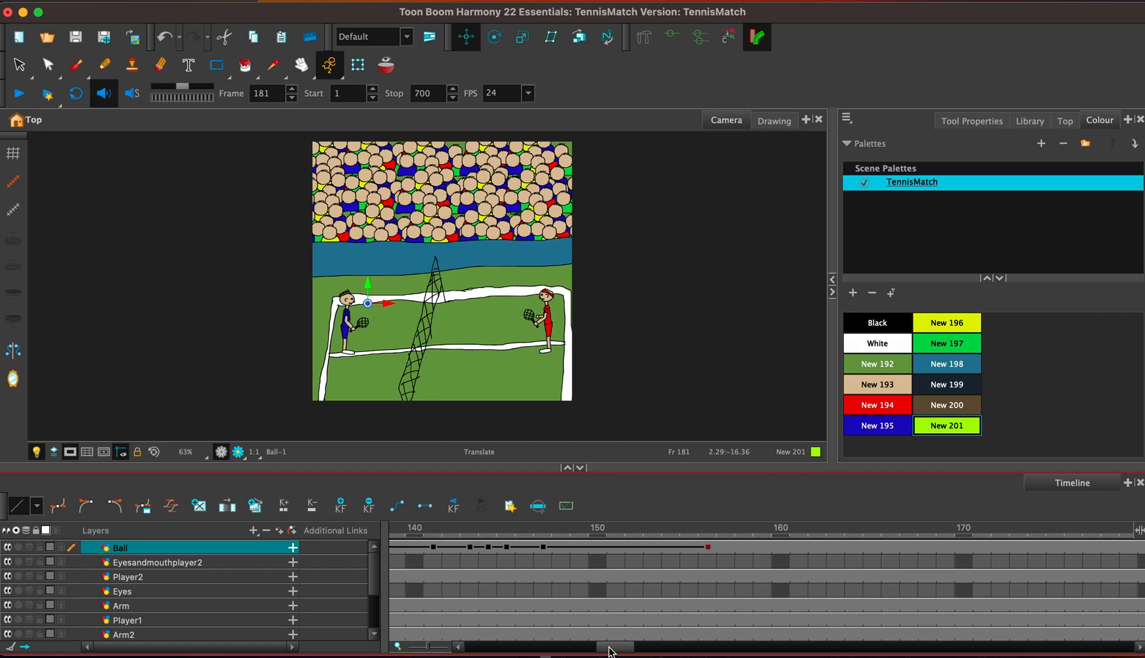
left_click(706, 577)
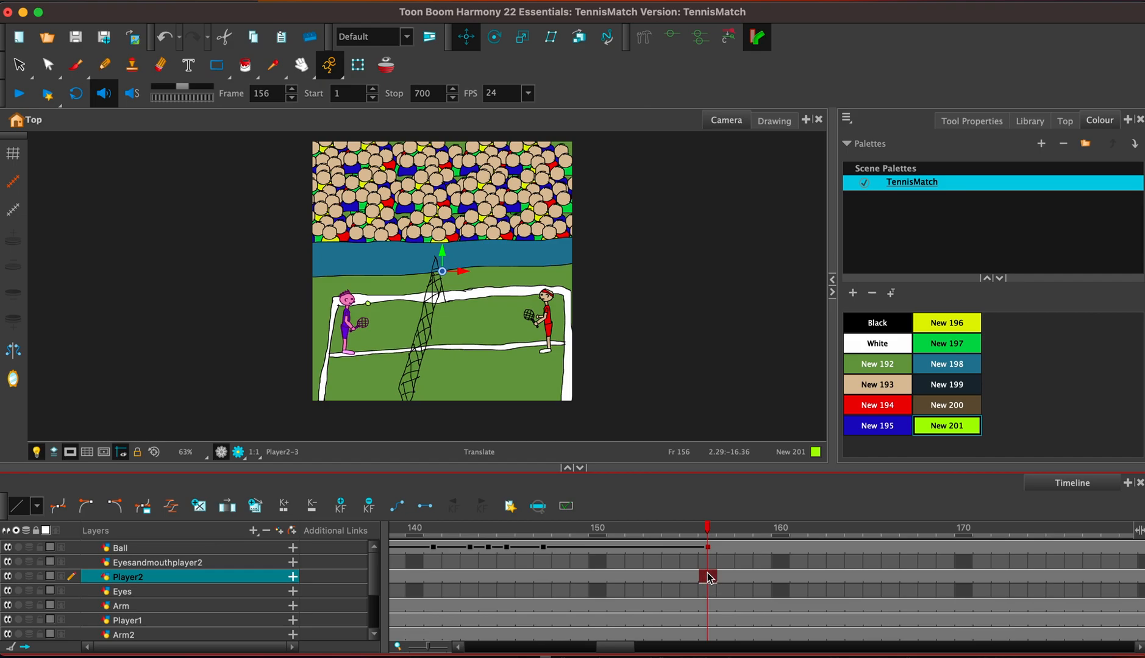
left_click(653, 577)
left_click_drag(614, 652, 643, 651)
left_click(930, 577, "shift")
key("Delete")
left_click_drag(637, 650, 592, 650)
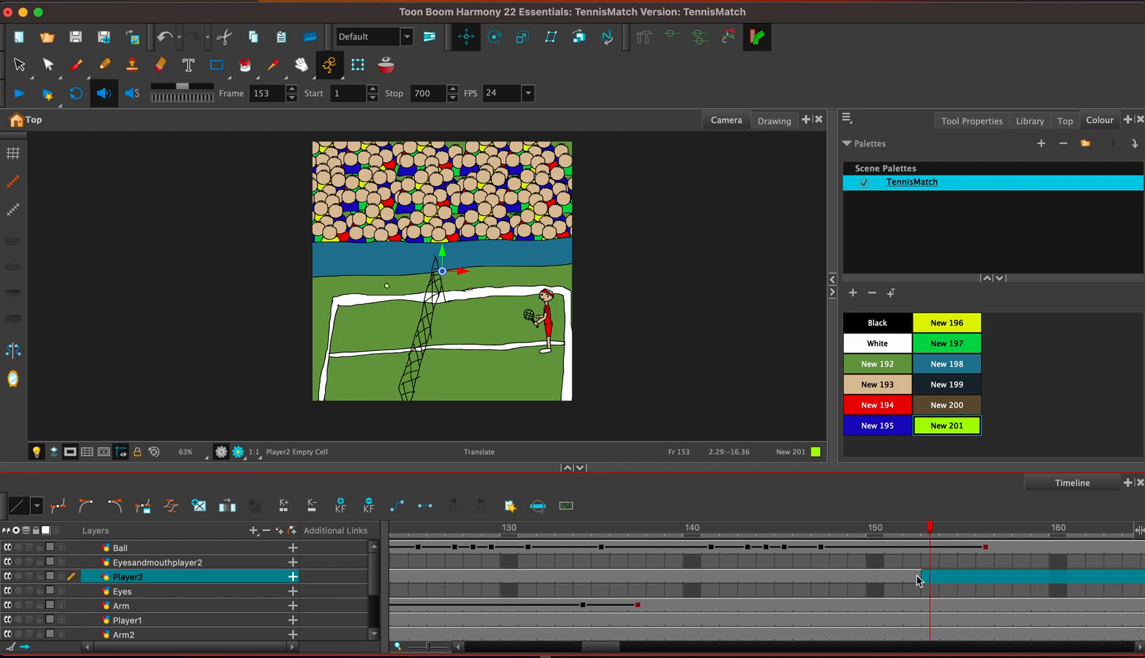
Copy the complete blue player drawing at frame 152 and paste it into frame 153 of the Player2 layer.
left_click(912, 577)
left_click(19, 65)
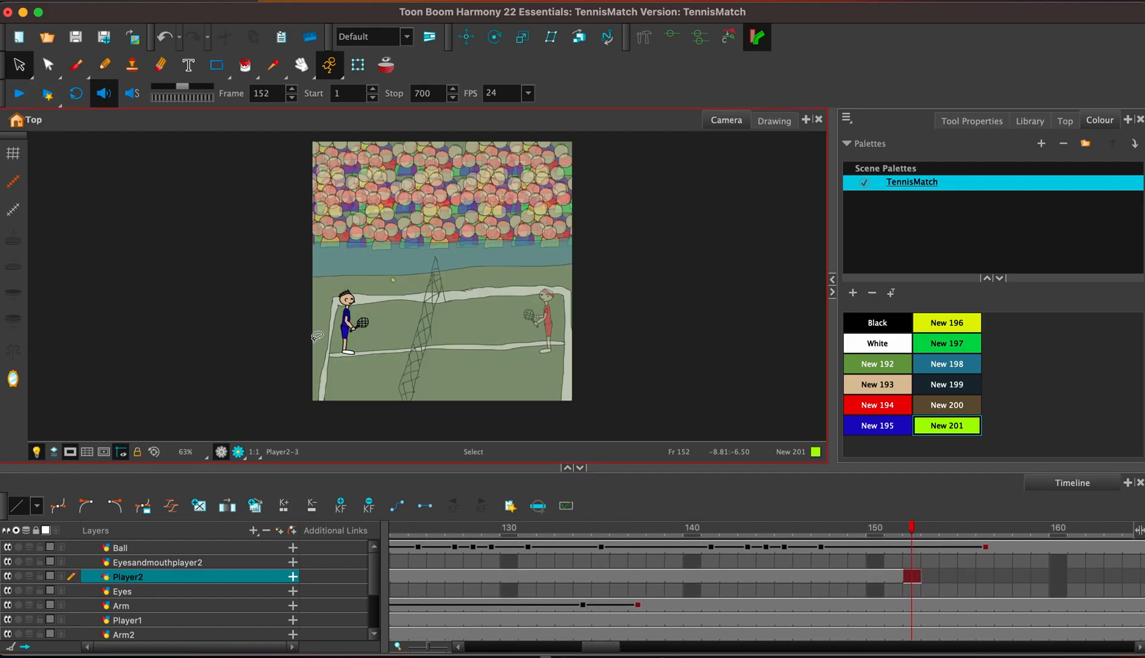
left_click_drag(326, 354, 389, 371)
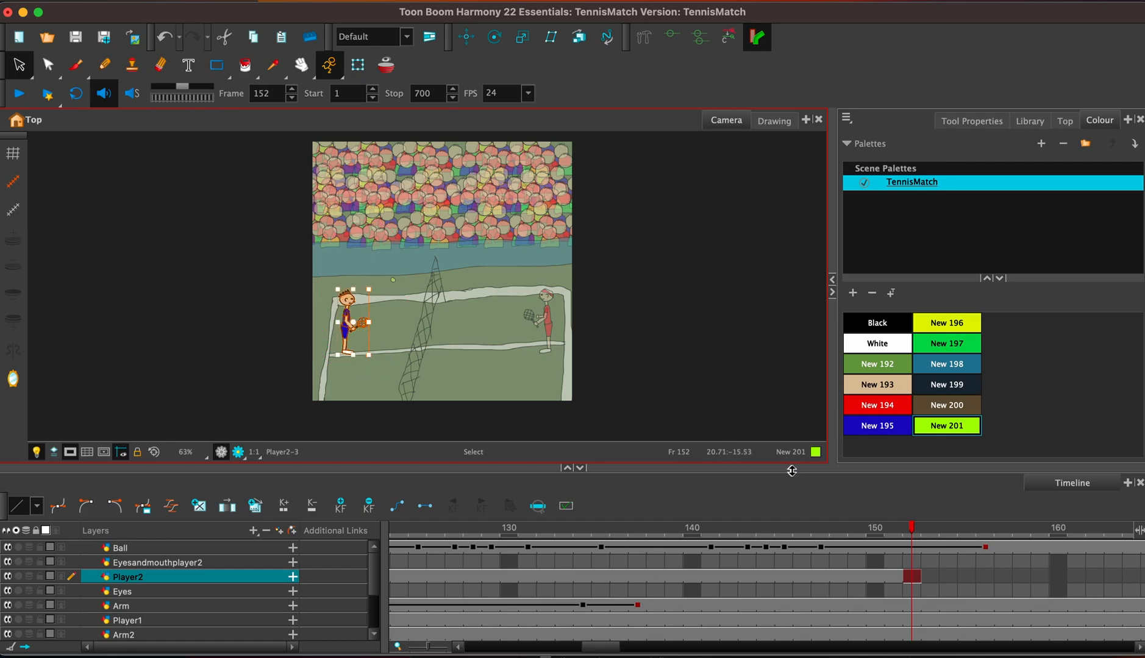
left_click(929, 577)
key("ctrl+v")
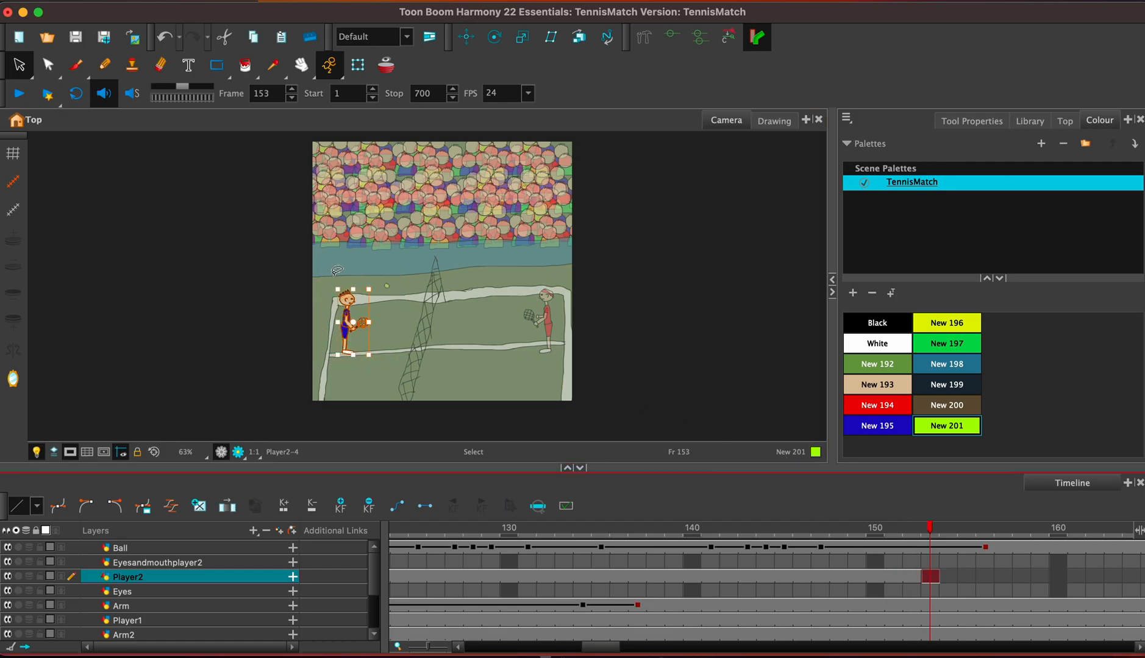
Delete the blue player's old arm, both its fills and outlines, from the Player2 drawing at frame 153, keeping the hand and racket.
scroll(337, 274, "up", 5)
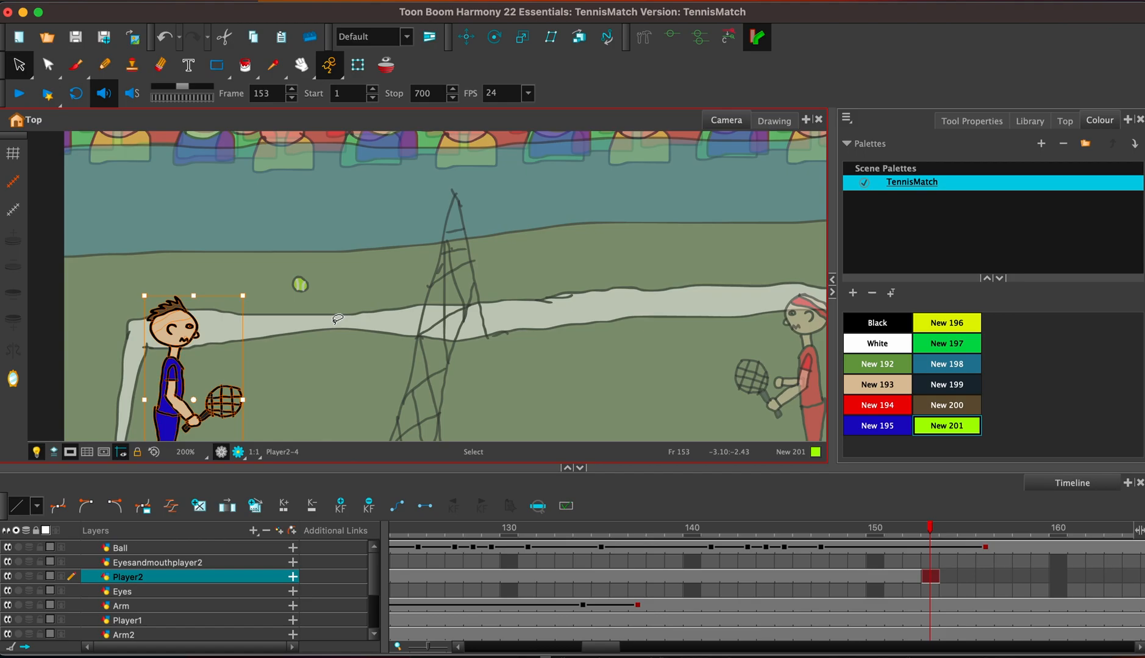
left_click_drag(332, 324, 483, 221)
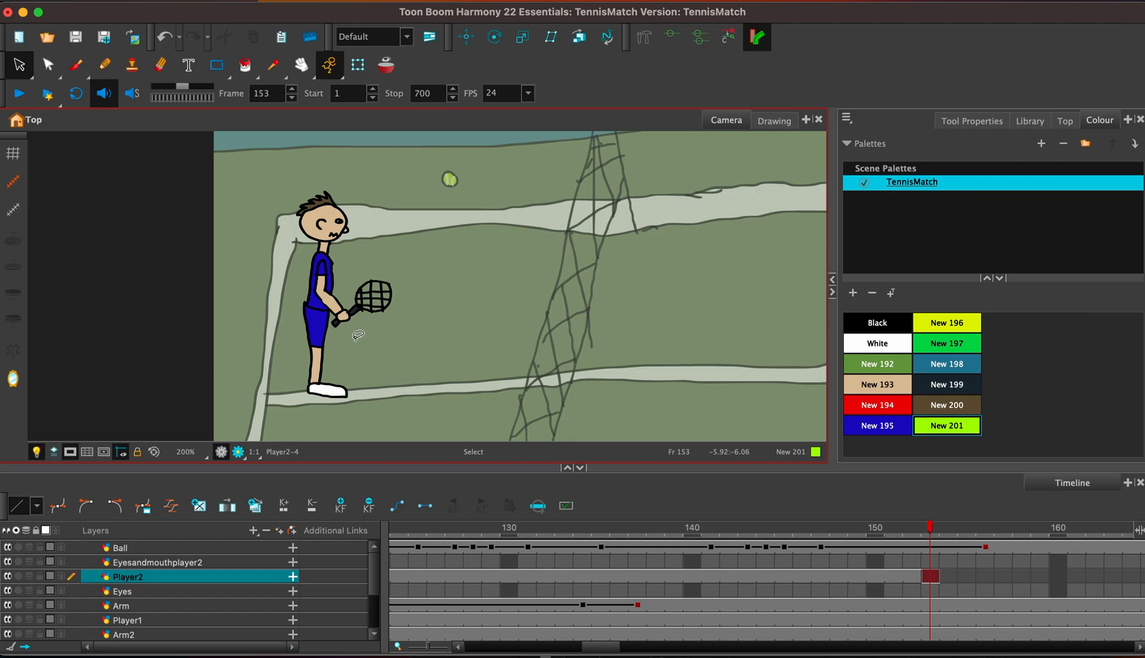
mouse_move(348, 340)
left_mouse_down()
mouse_move(329, 322)
mouse_move(338, 300)
left_mouse_up()
left_click(339, 303)
left_click(362, 283)
left_click(339, 302)
key("Delete")
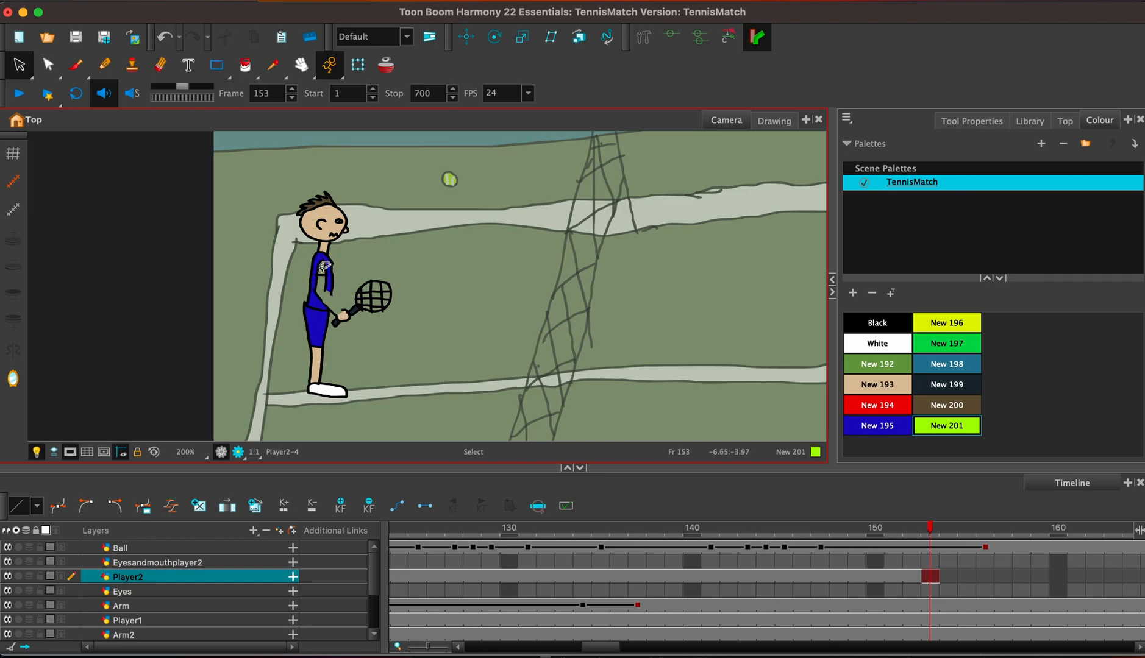
key("2")
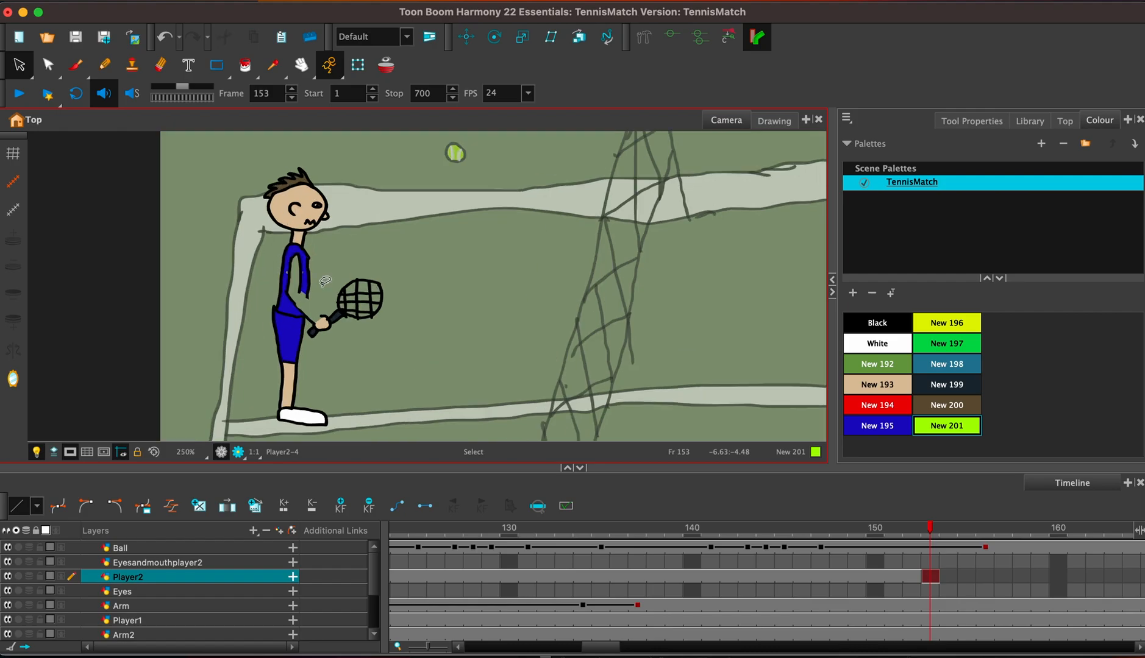
key("2")
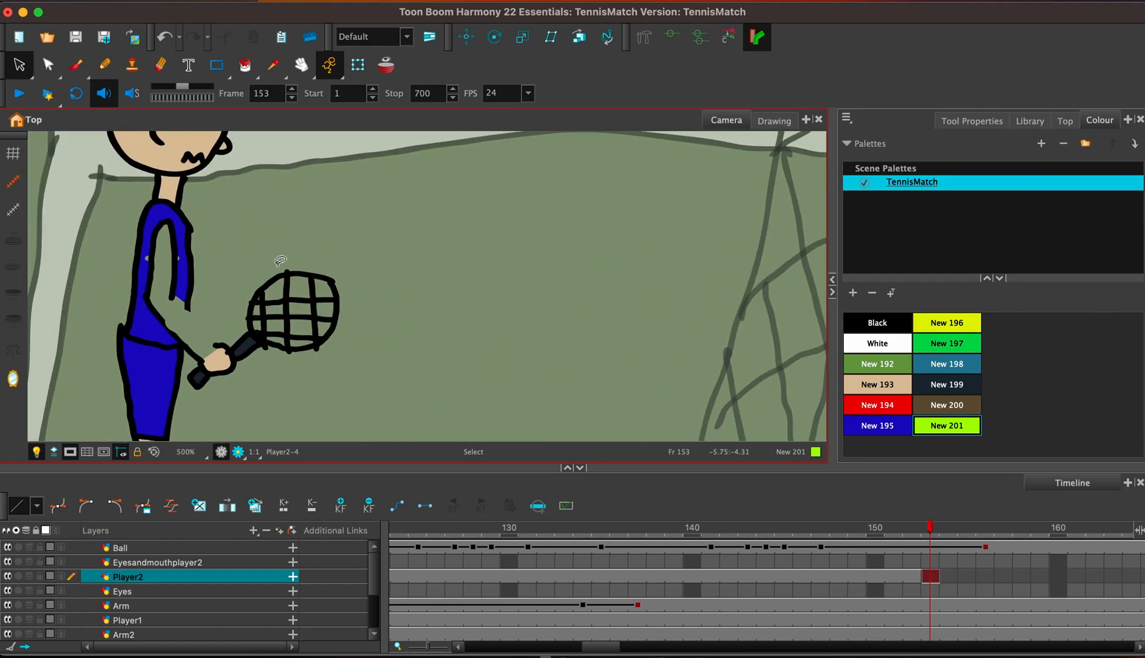
key("2")
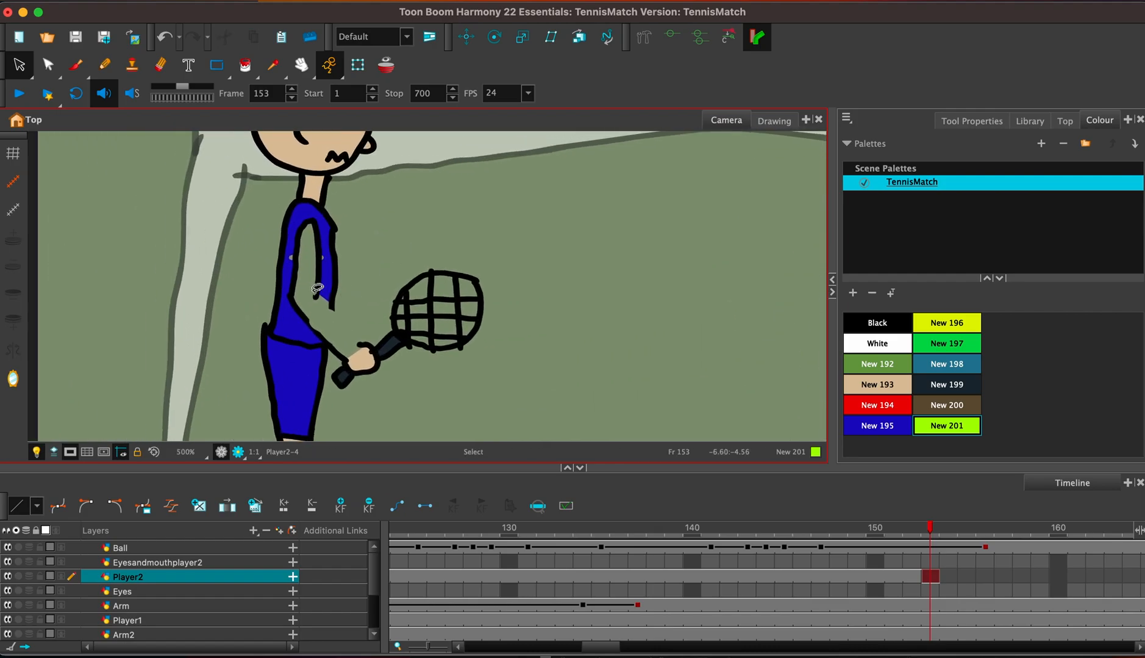
left_click(319, 287)
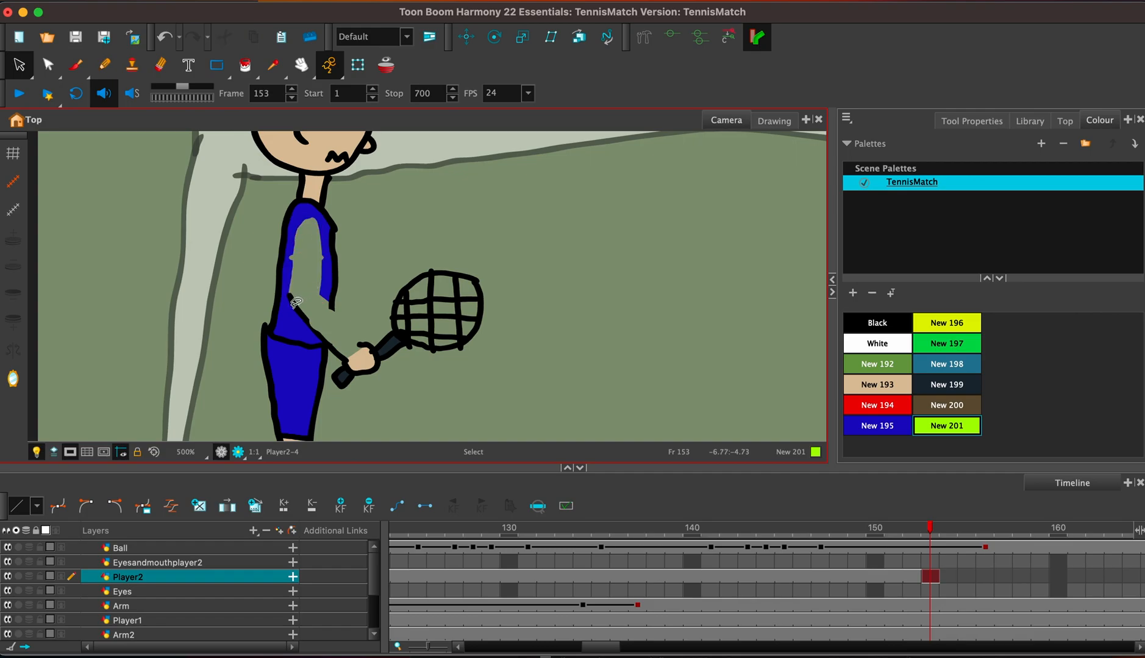
key("Delete")
Brush the black outline of a new arm raised from the blue player's shoulder to in front of his face, with a sleeve edge.
key("space")
left_click_drag(539, 227, 575, 396)
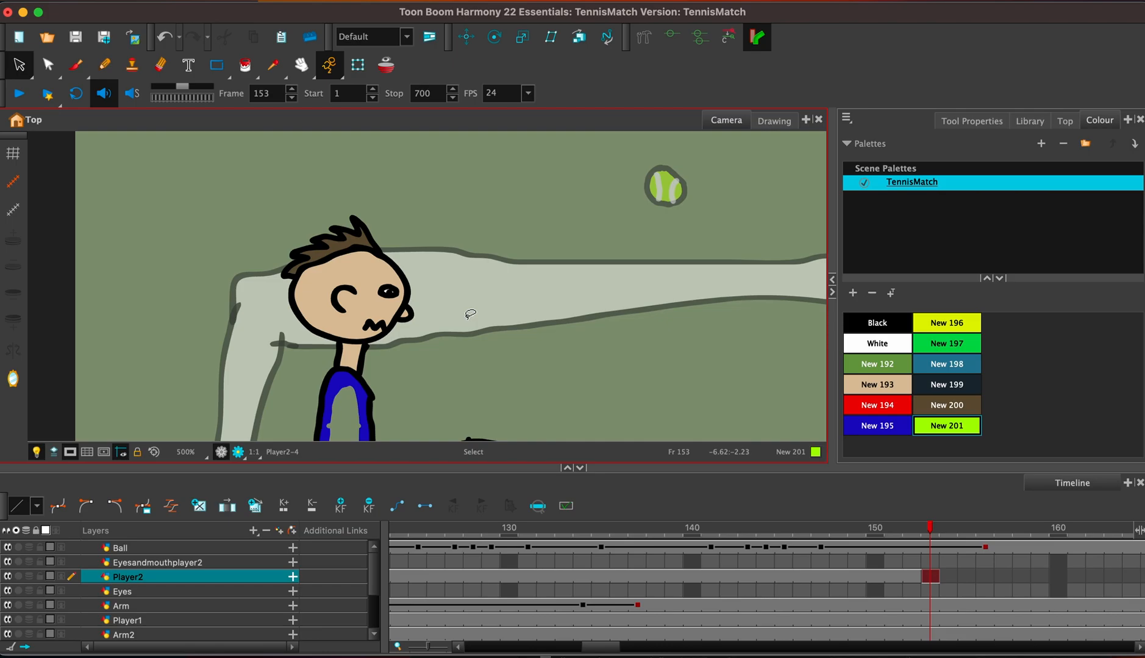
left_click(84, 67)
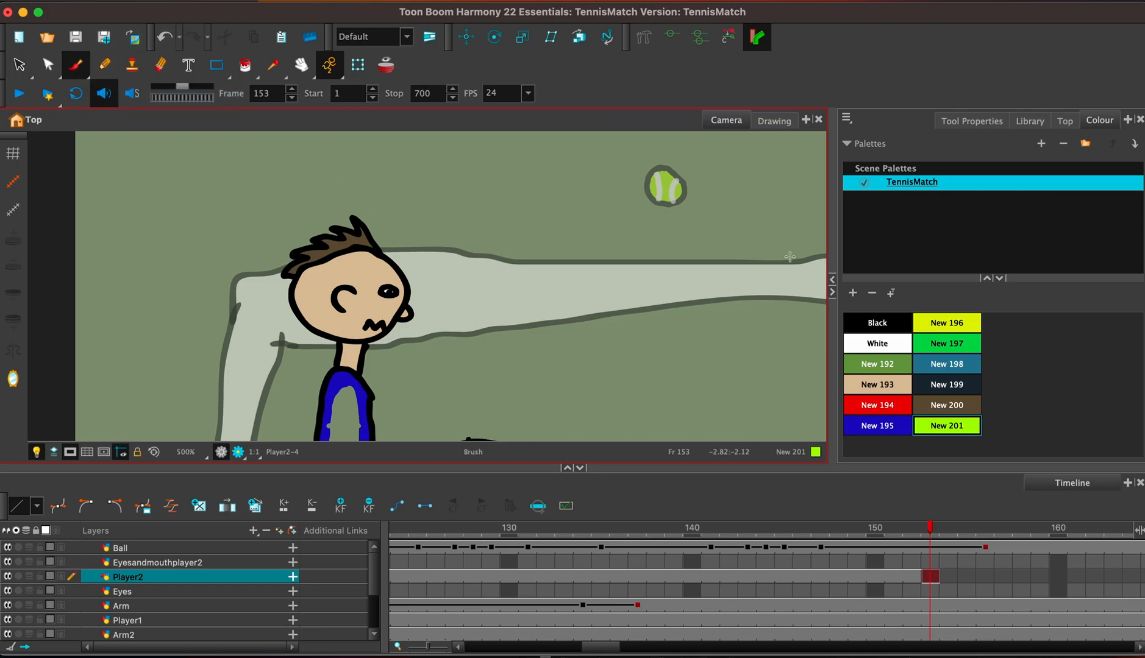
left_click(895, 328)
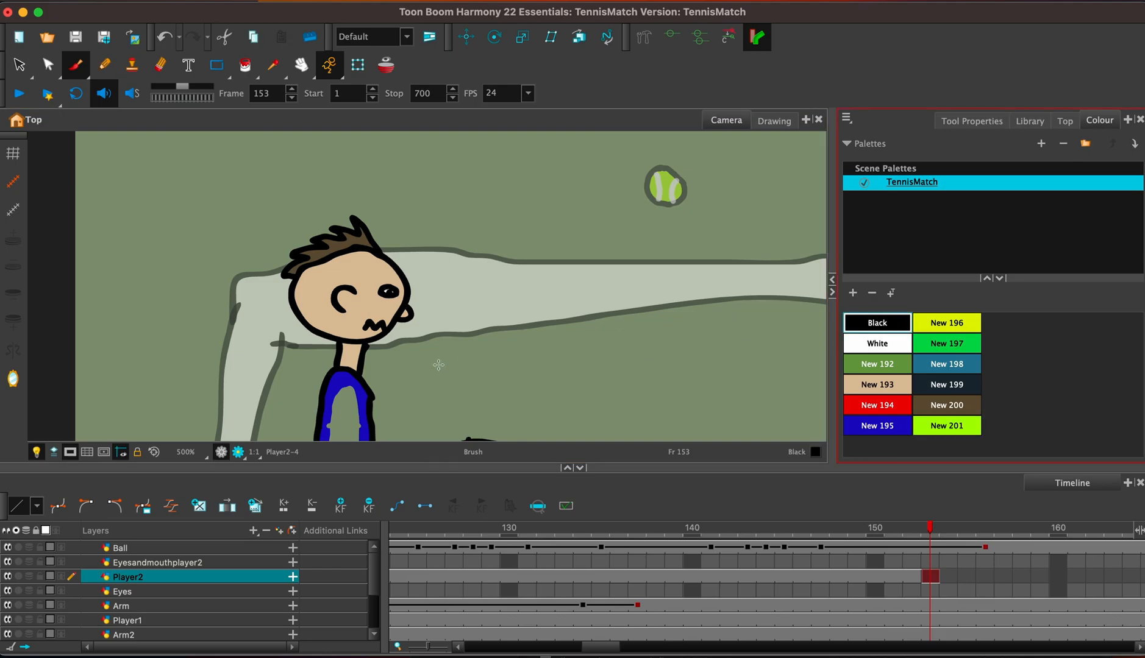
left_click_drag(334, 398, 419, 324)
mouse_move(360, 385)
left_mouse_down()
mouse_move(337, 407)
mouse_move(397, 384)
mouse_move(434, 331)
left_mouse_up()
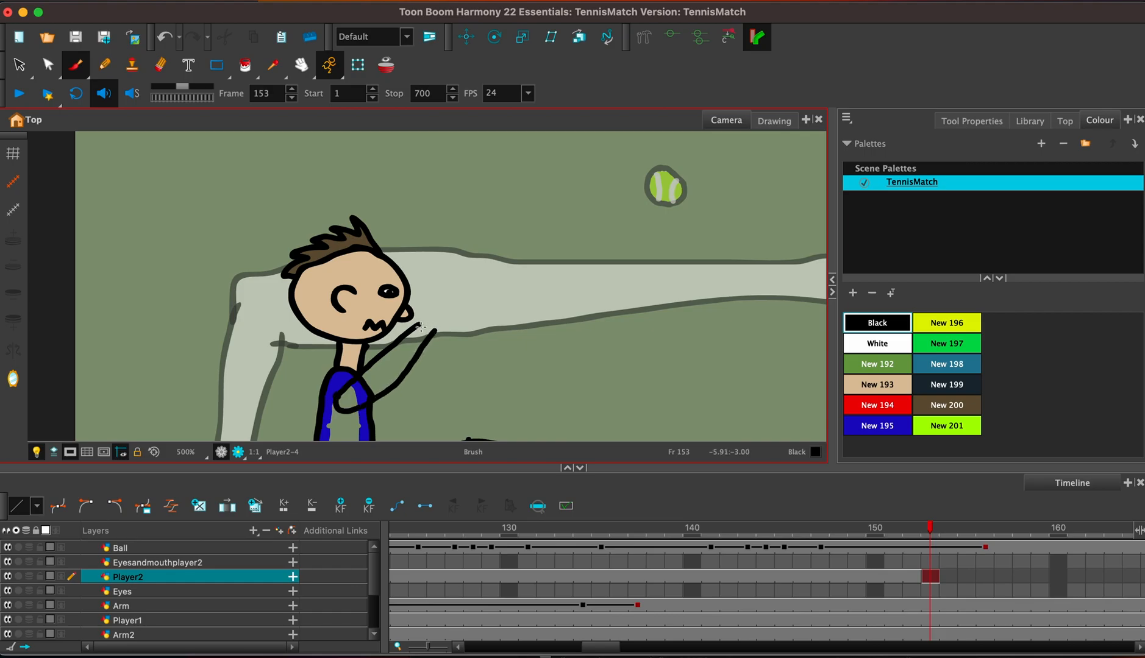
left_click_drag(444, 315, 433, 334)
left_click_drag(364, 372, 385, 396)
Move the hand and racket up, rotate them so the racket points upward, and fit the hand onto the end of the raised arm.
left_click_drag(498, 380, 559, 196)
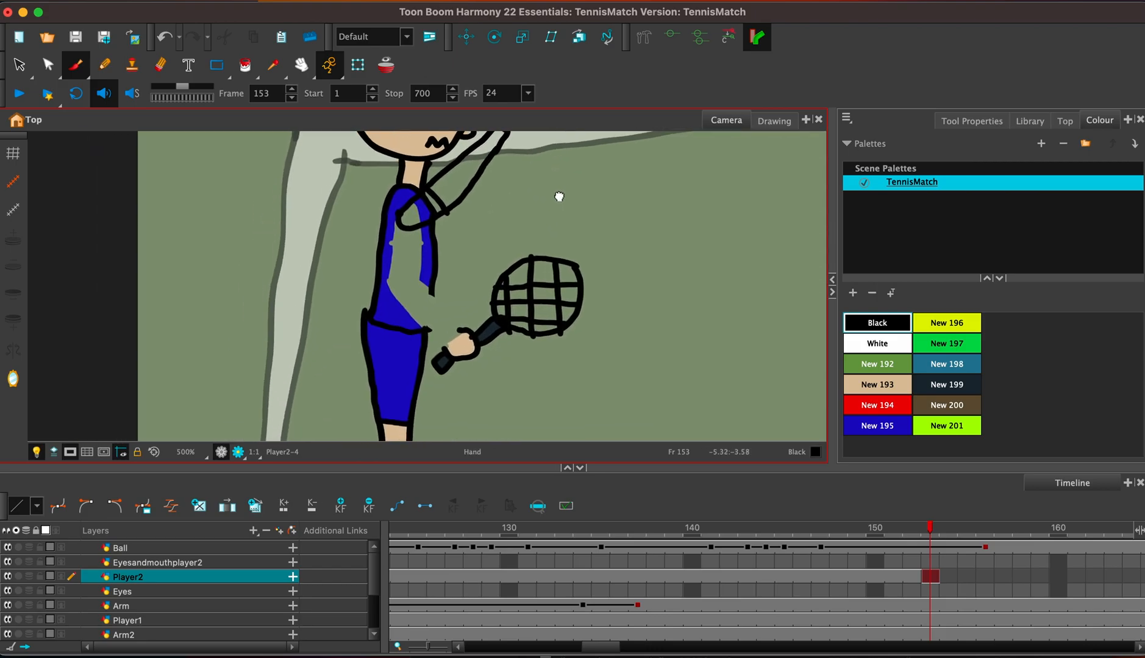
key("alt+s")
mouse_move(468, 412)
left_mouse_down()
mouse_move(564, 197)
mouse_move(454, 379)
mouse_move(467, 407)
left_mouse_up()
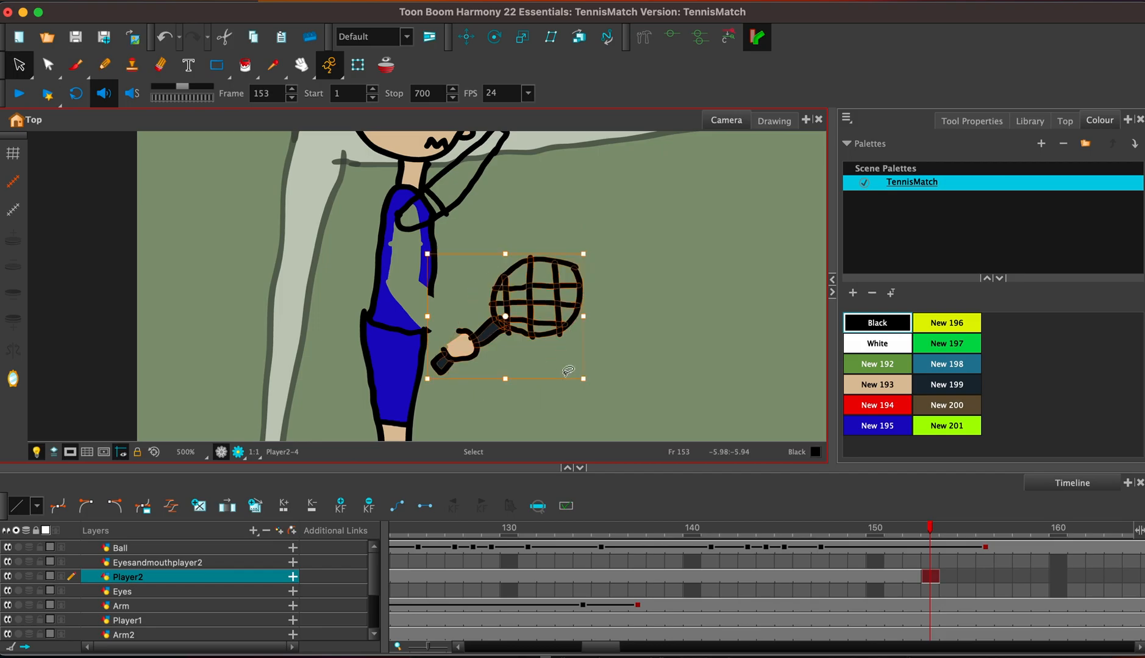
left_click_drag(540, 323, 607, 172)
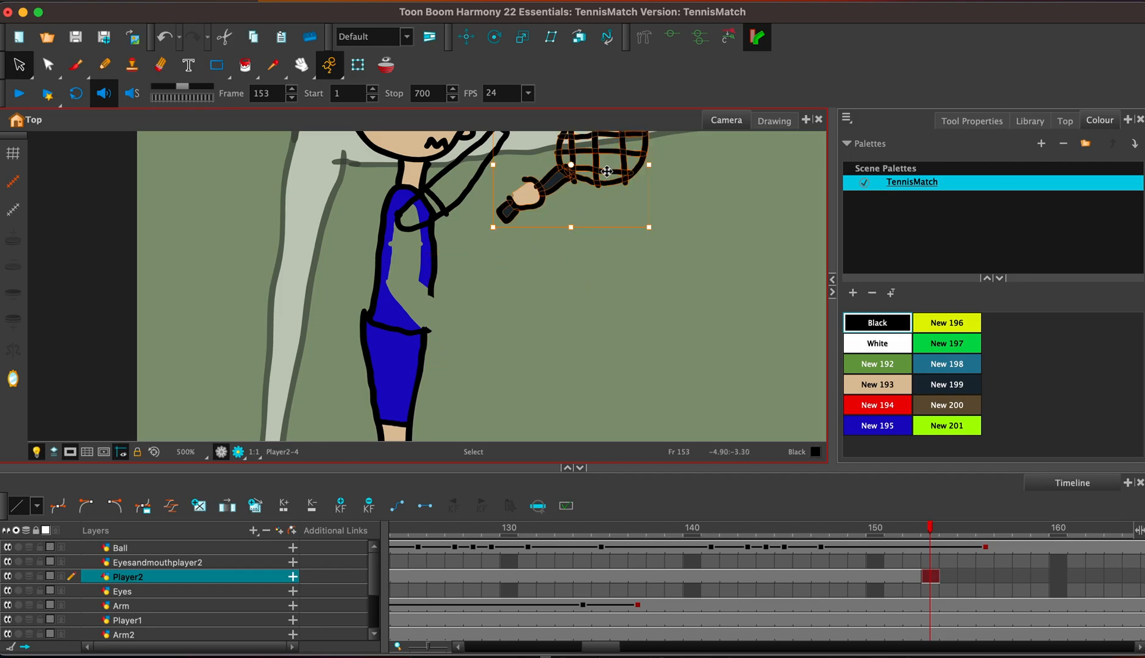
key("1")
key("1")
key("1")
key("space")
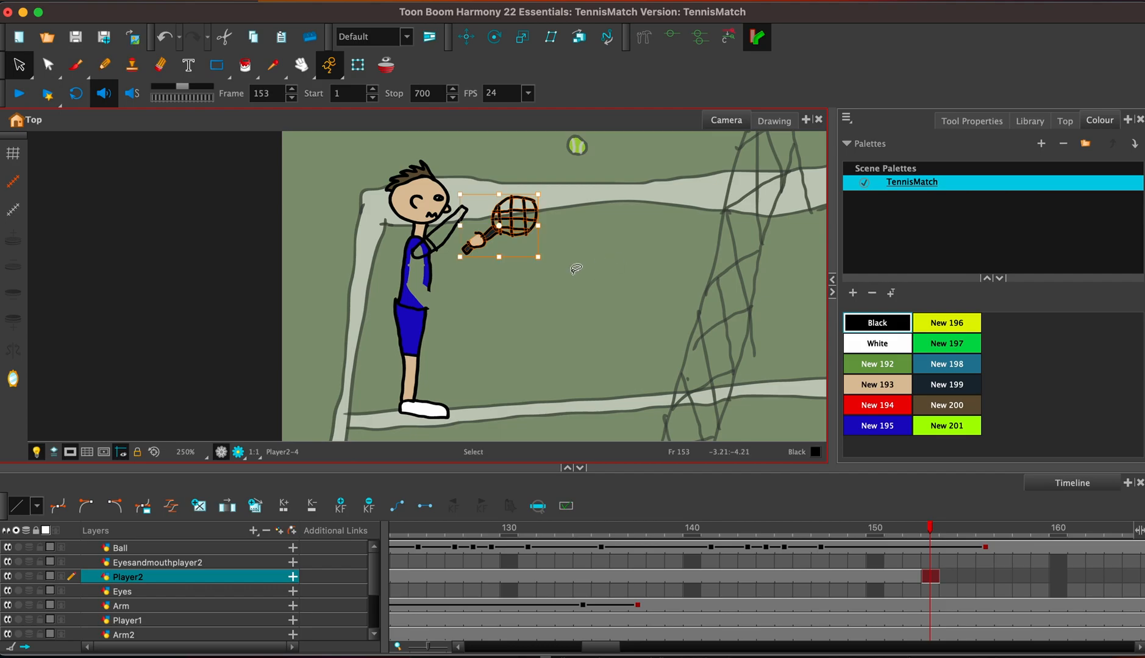
key("space")
left_click_drag(522, 275, 613, 377)
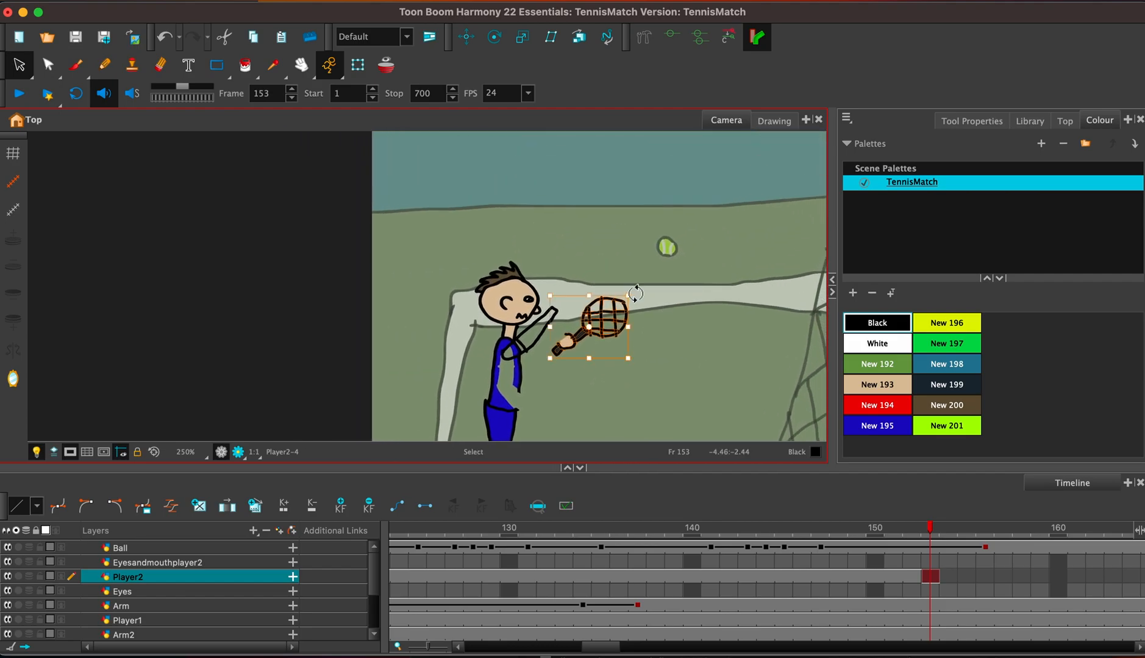
left_click_drag(635, 294, 567, 254)
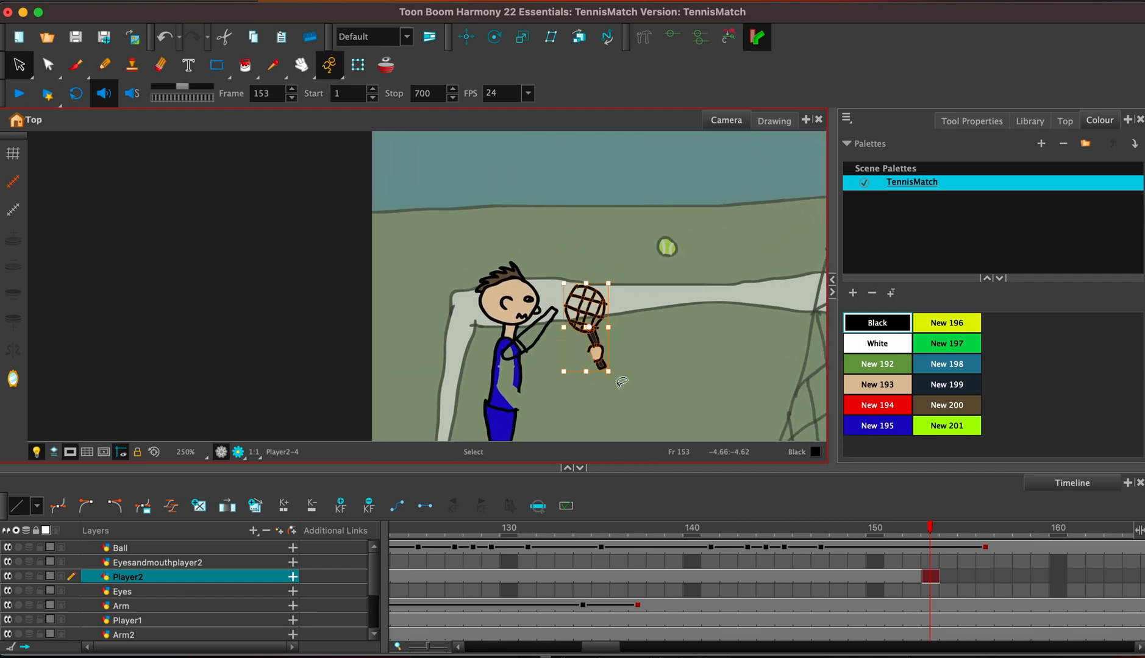
left_click_drag(600, 355, 561, 303)
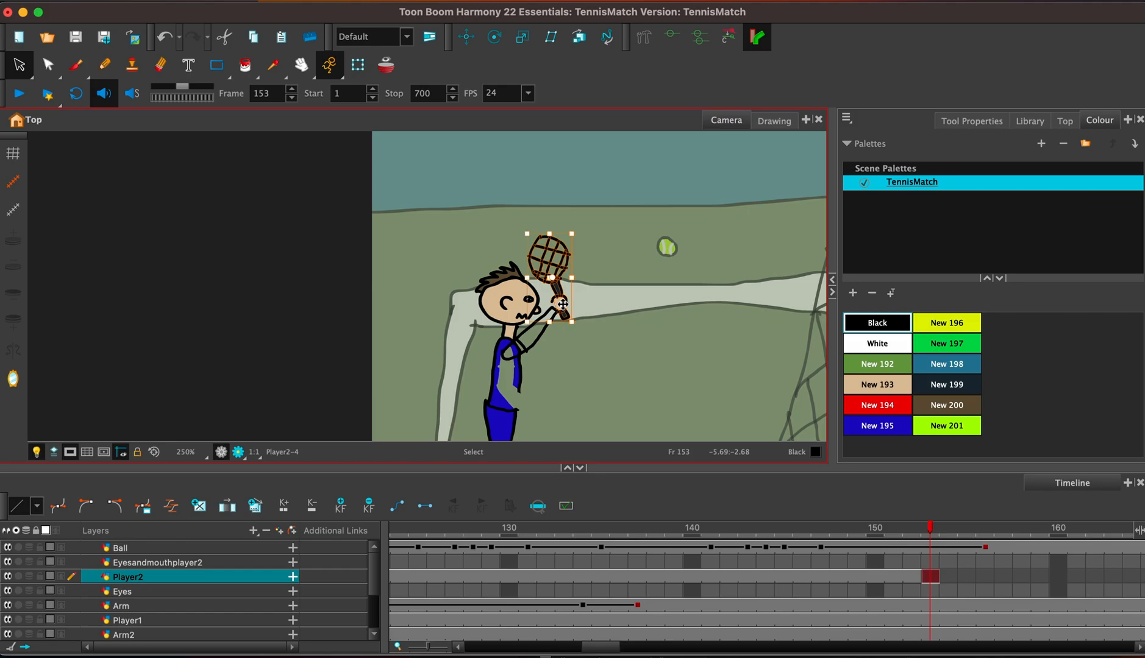
Close the gap in the shirt's front outline with the black brush and move the raised-arm drawing from frame 153 to frames 156–157.
key("alt+b")
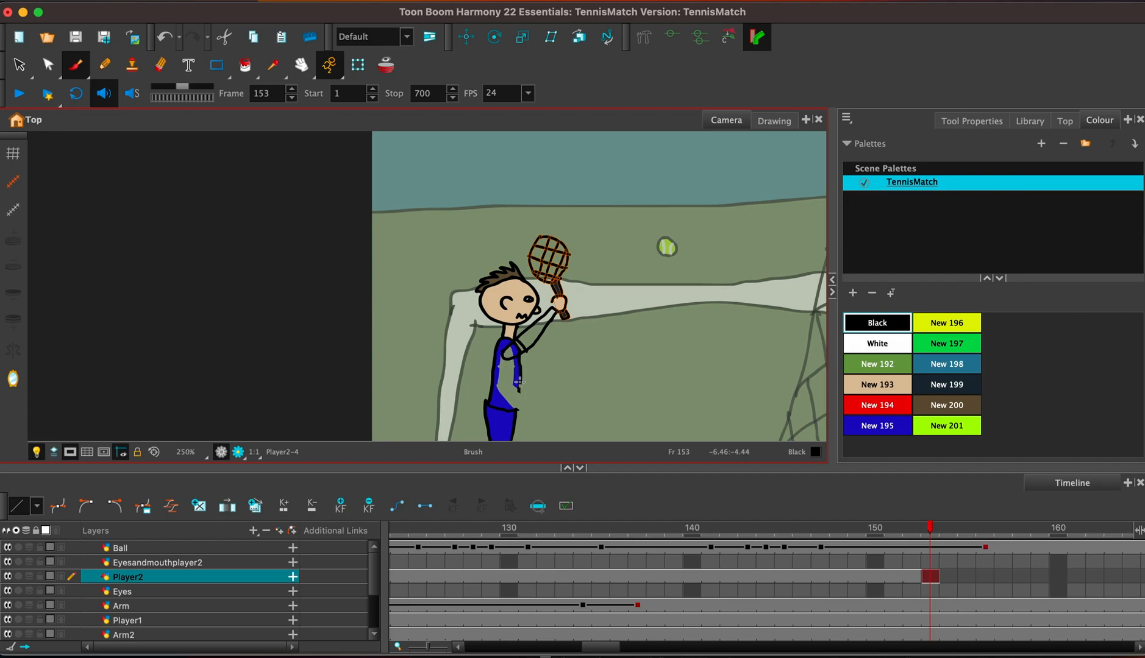
key("Escape")
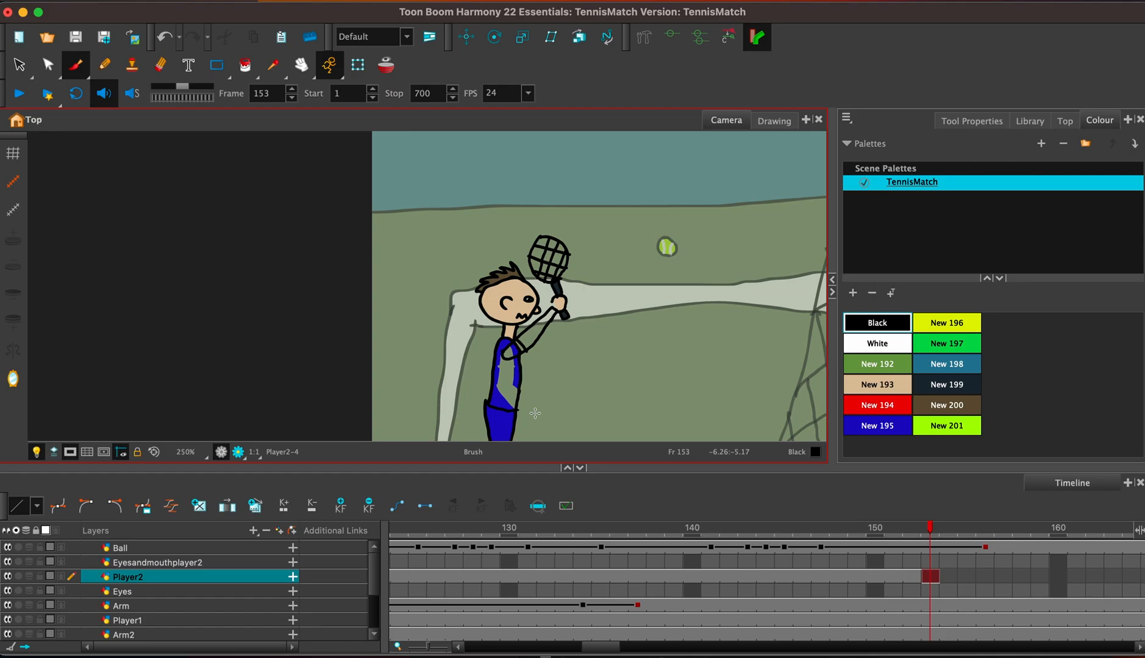
left_click(1003, 577)
left_click(986, 576)
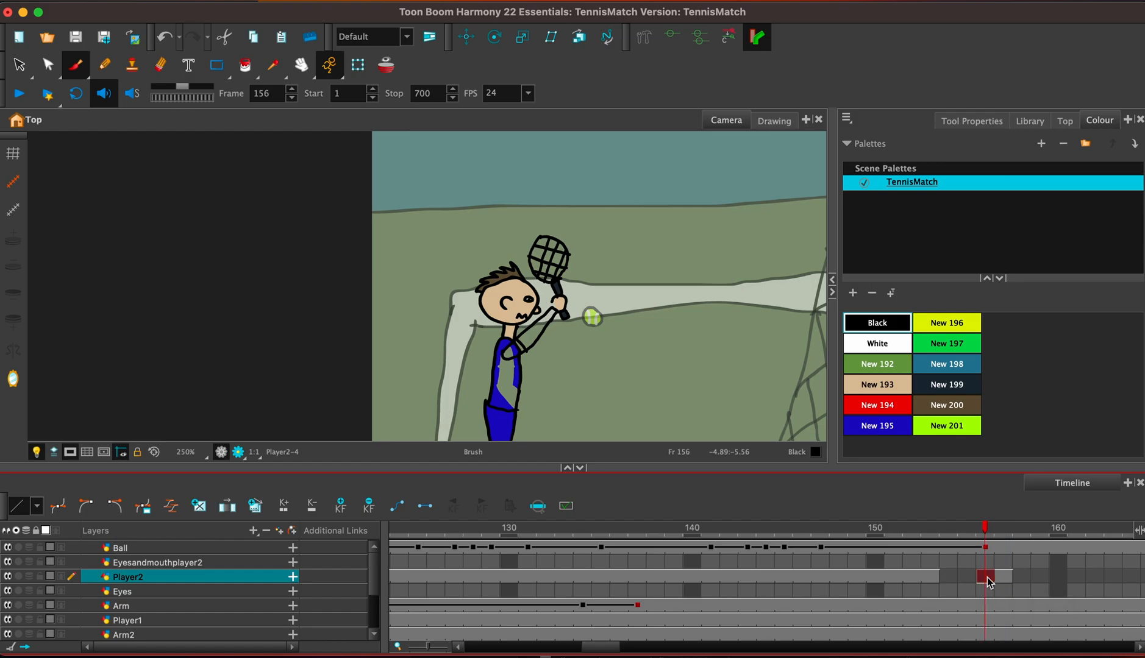
Copy the complete blue player drawing at frame 156 and paste it into frame 154 of the Player2 layer.
left_click(19, 65)
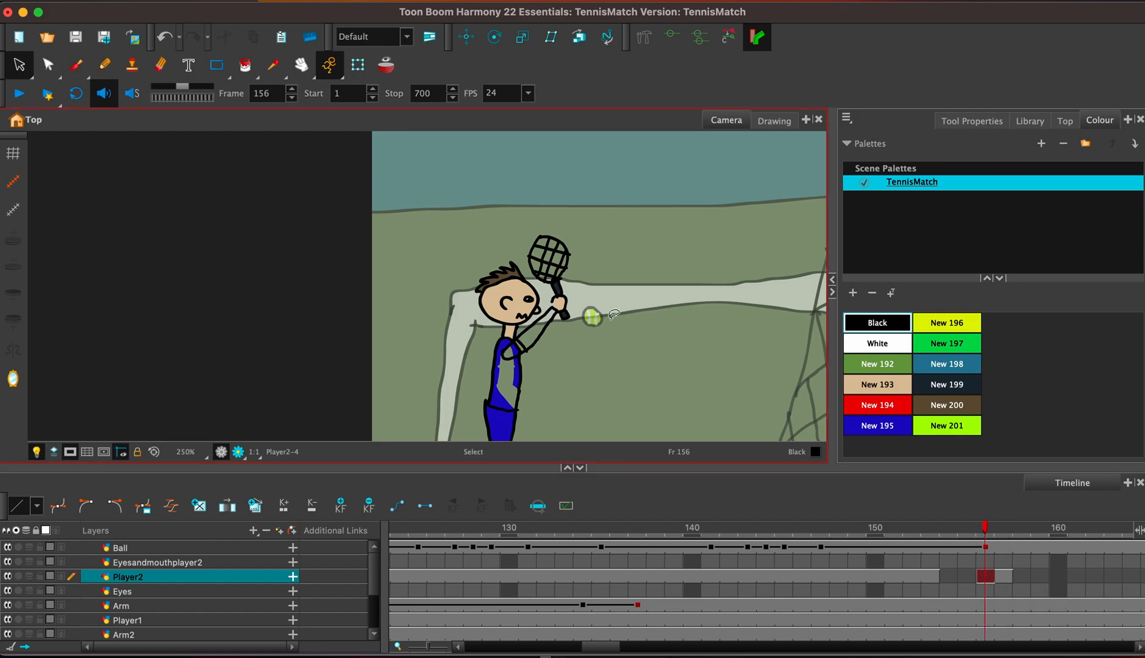
left_click(556, 322)
left_click(601, 378)
key("1")
key("1")
key("1")
mouse_move(434, 422)
left_mouse_down()
mouse_move(534, 209)
mouse_move(562, 417)
left_mouse_up()
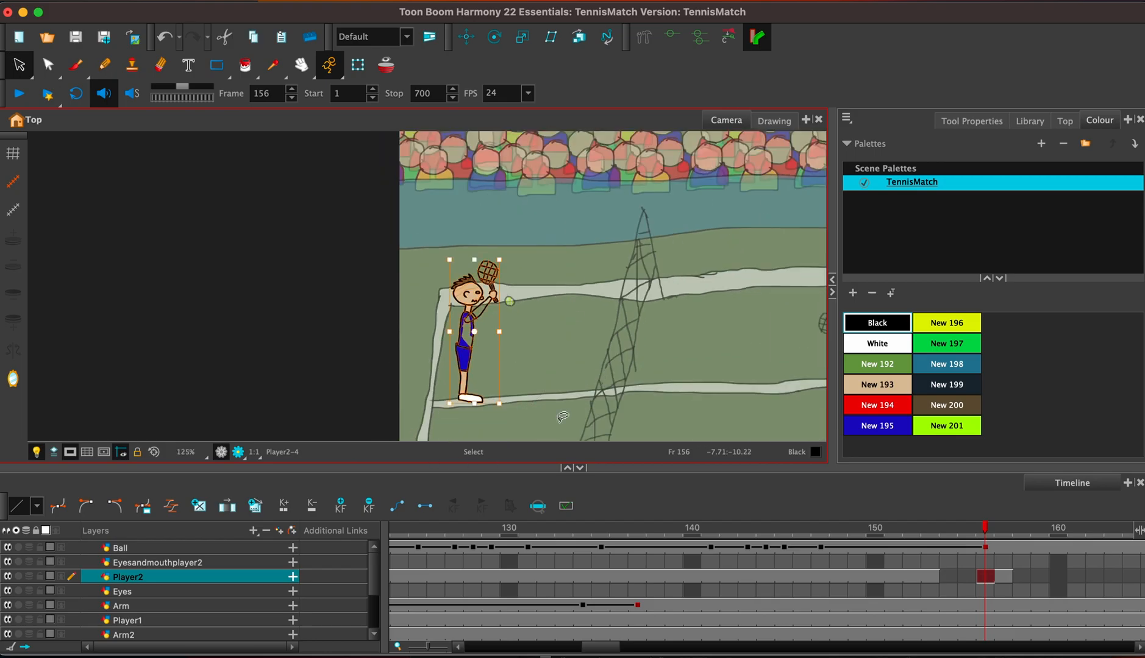
left_click(947, 577)
key("super+v")
At frame 154, rotate the arm and racket down until the arm is nearly horizontal and move them back onto the shoulder.
left_click(517, 303)
key("2")
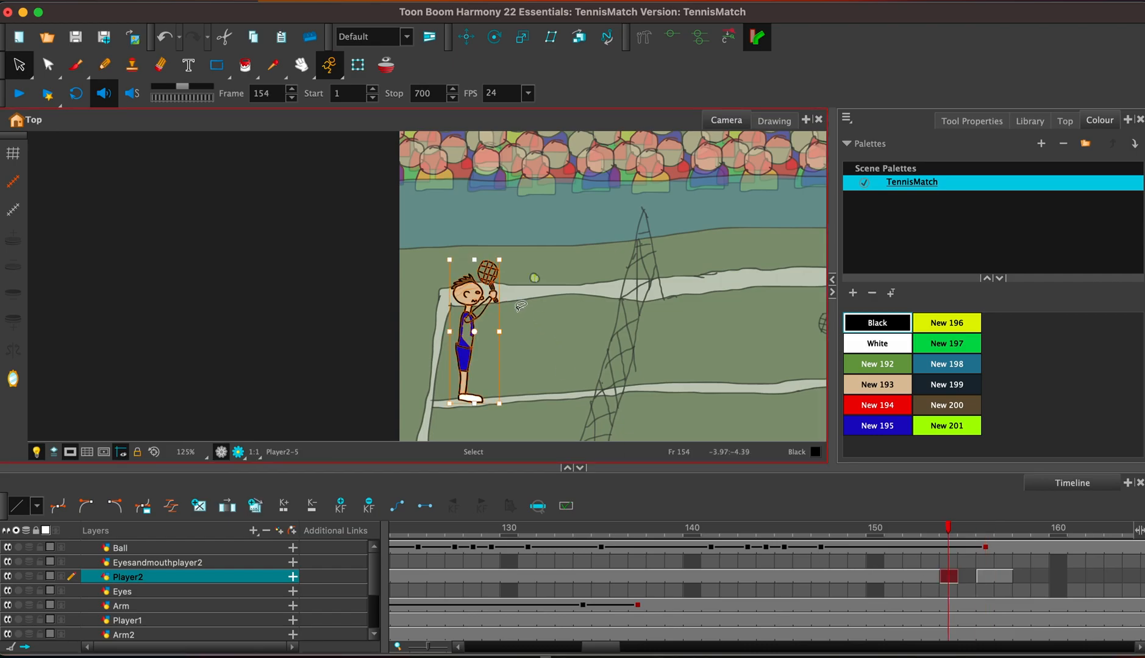
key("2")
key("2")
key("2")
key("2")
key("space")
left_click_drag(744, 369, 715, 288)
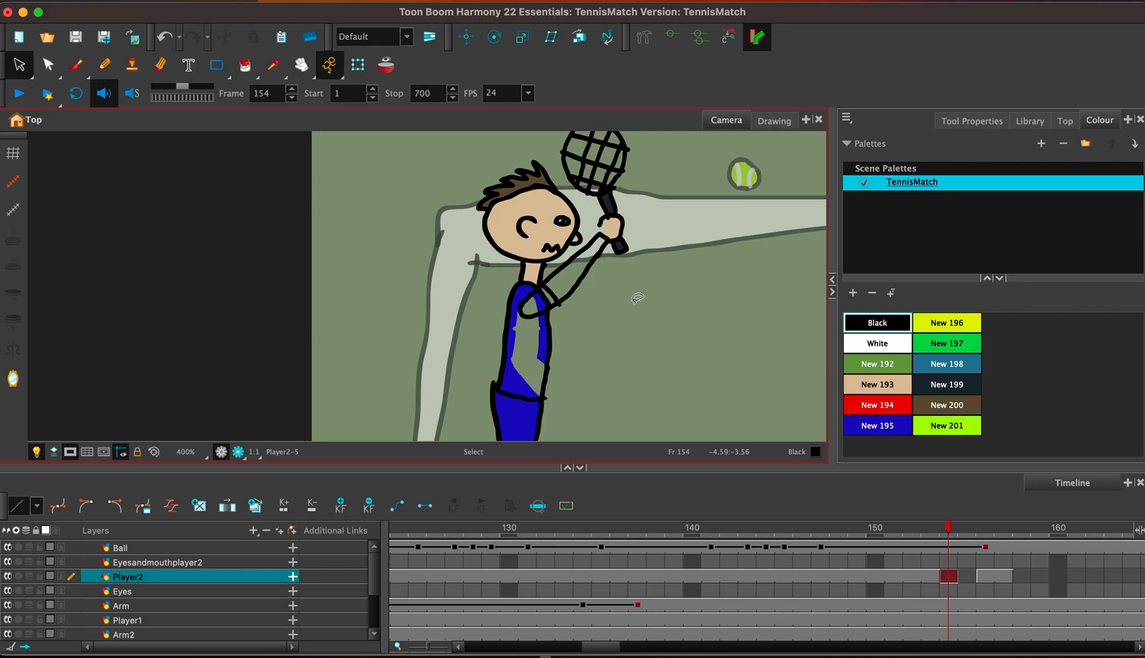
key("space")
left_click_drag(652, 280, 626, 335)
mouse_move(529, 361)
left_mouse_down()
mouse_move(552, 319)
mouse_move(620, 313)
mouse_move(616, 233)
mouse_move(576, 215)
mouse_move(552, 257)
mouse_move(567, 296)
mouse_move(635, 299)
mouse_move(562, 170)
mouse_move(534, 194)
mouse_move(549, 253)
left_mouse_up()
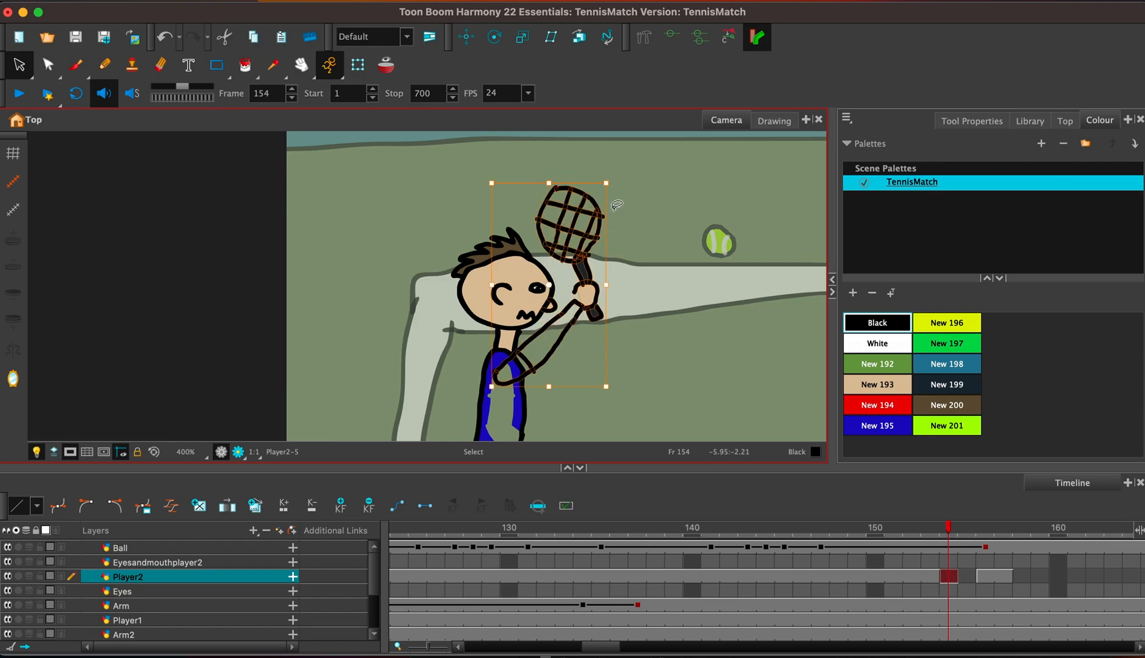
left_click_drag(628, 177, 678, 274)
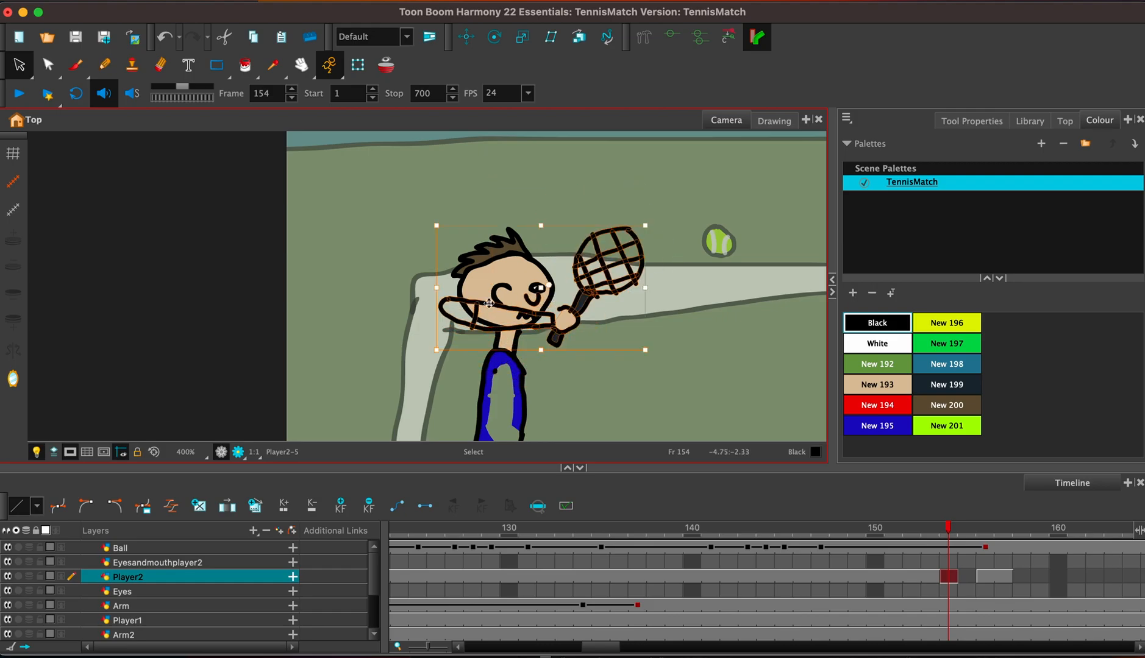
left_click_drag(475, 320, 528, 389)
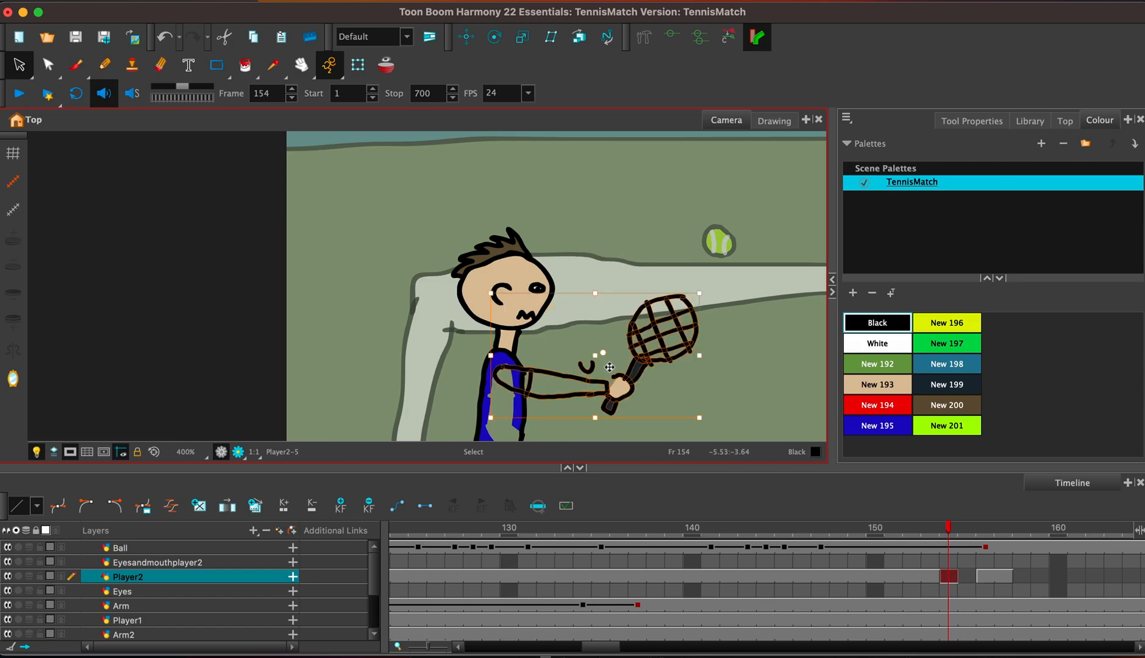
left_click(717, 400)
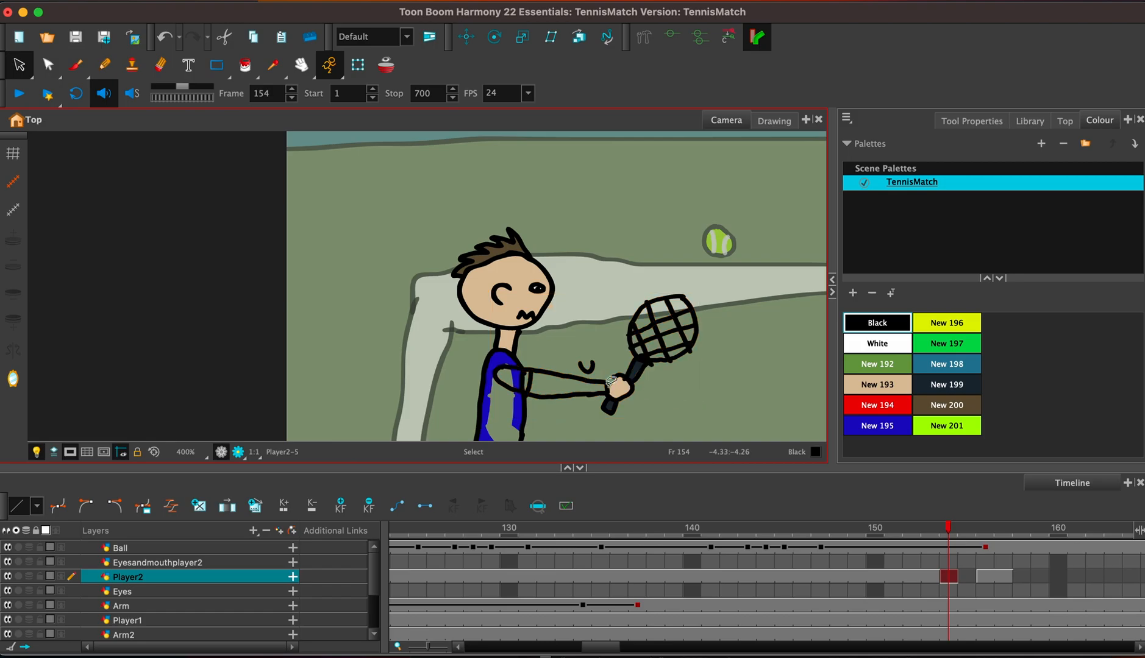
Delete the stray nose line above the arm at frame 154 and replace it with the nose copied from frame 153.
left_click(586, 370)
key("Delete")
left_click(925, 577)
left_click(556, 304)
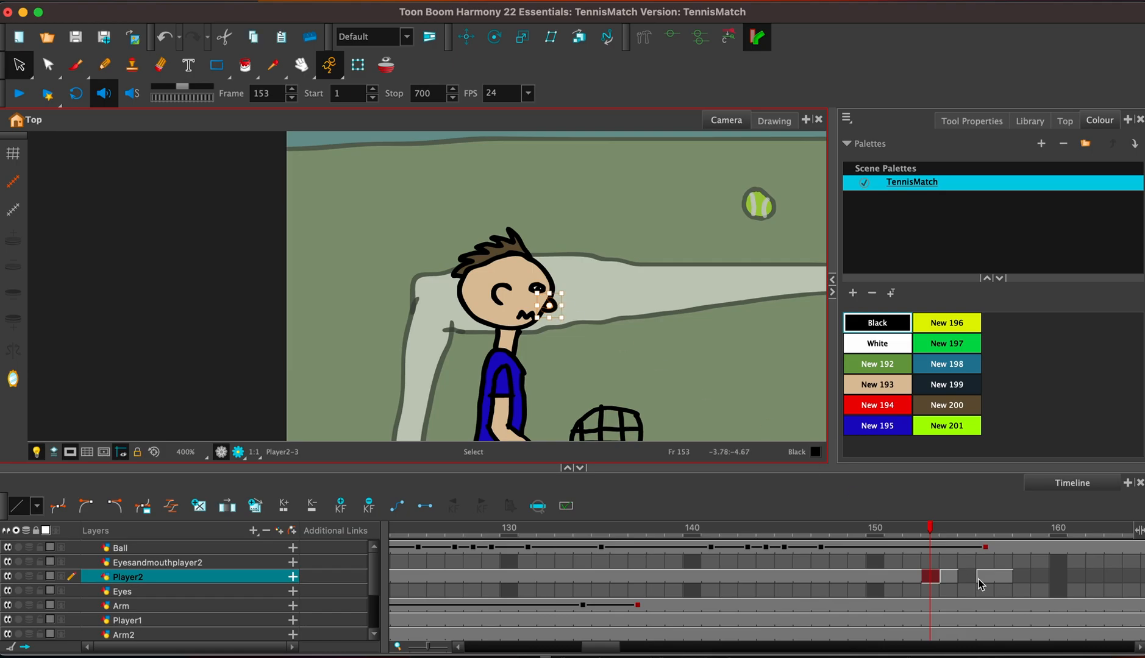
left_click(950, 579)
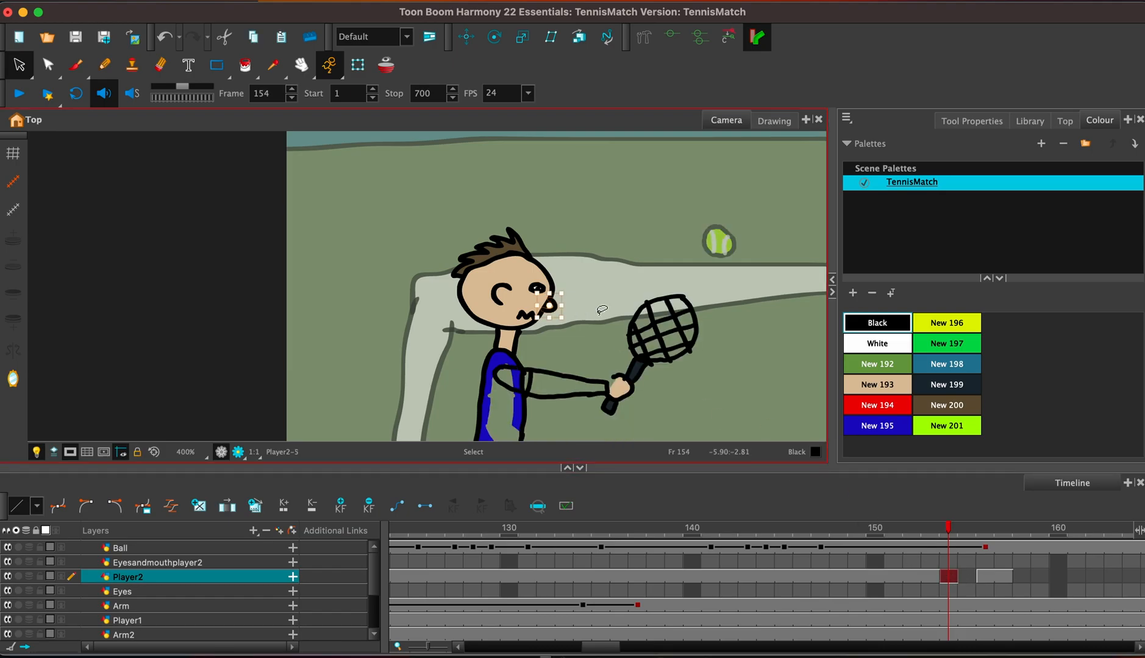
key("Delete")
scroll(595, 372, "down", 3)
Paint the blue player's shirt, sleeve and raised arm at frame 156 with the blue colour New 195.
left_click(874, 323)
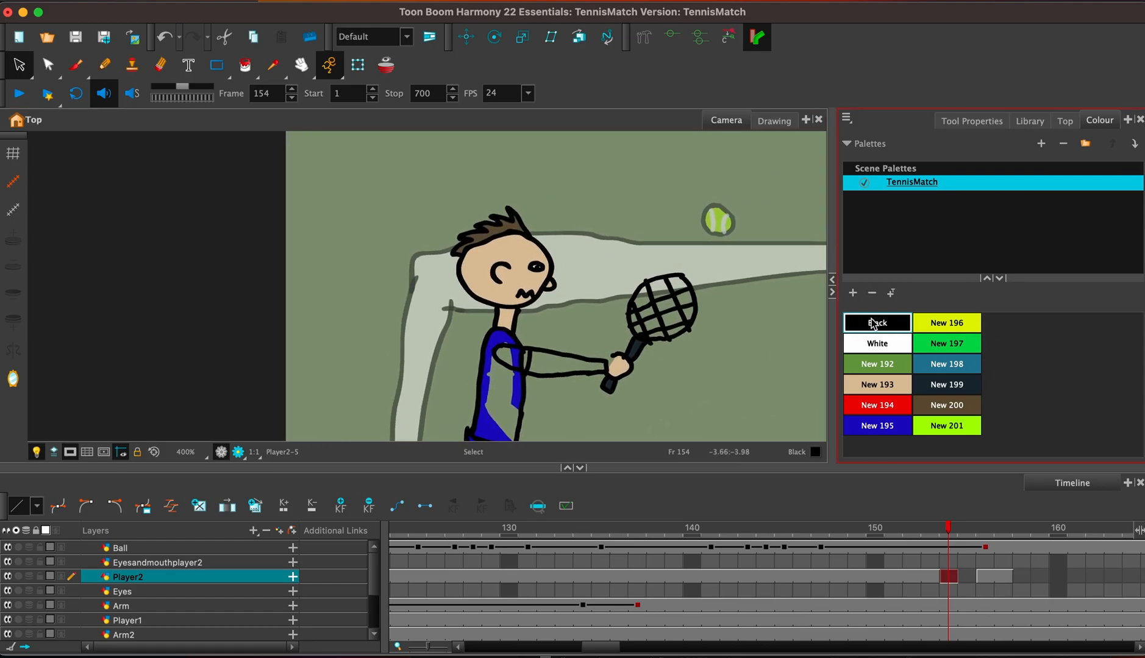
key("alt+b")
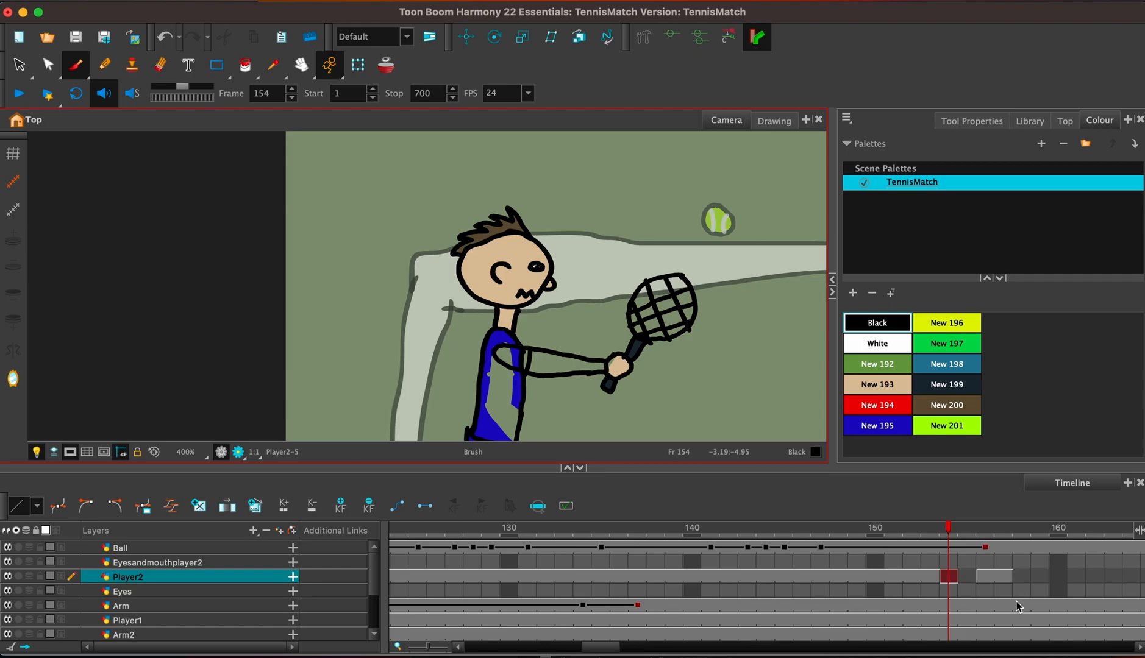
scroll(985, 579, "down", 1)
left_click(982, 576)
left_click(981, 562)
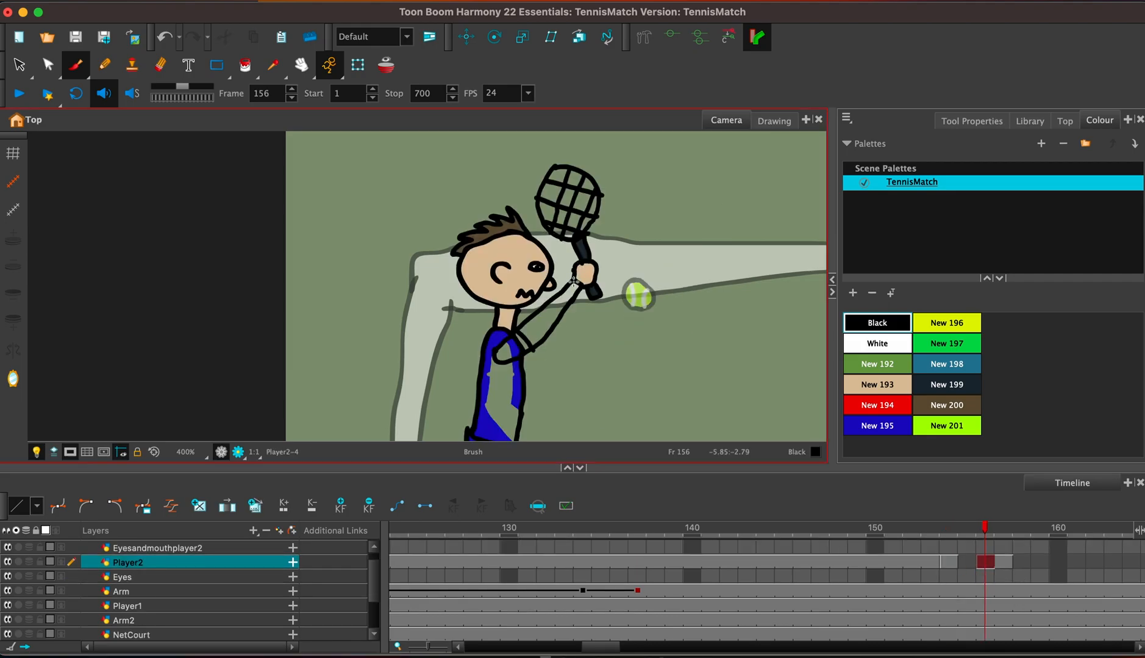
left_click(881, 426)
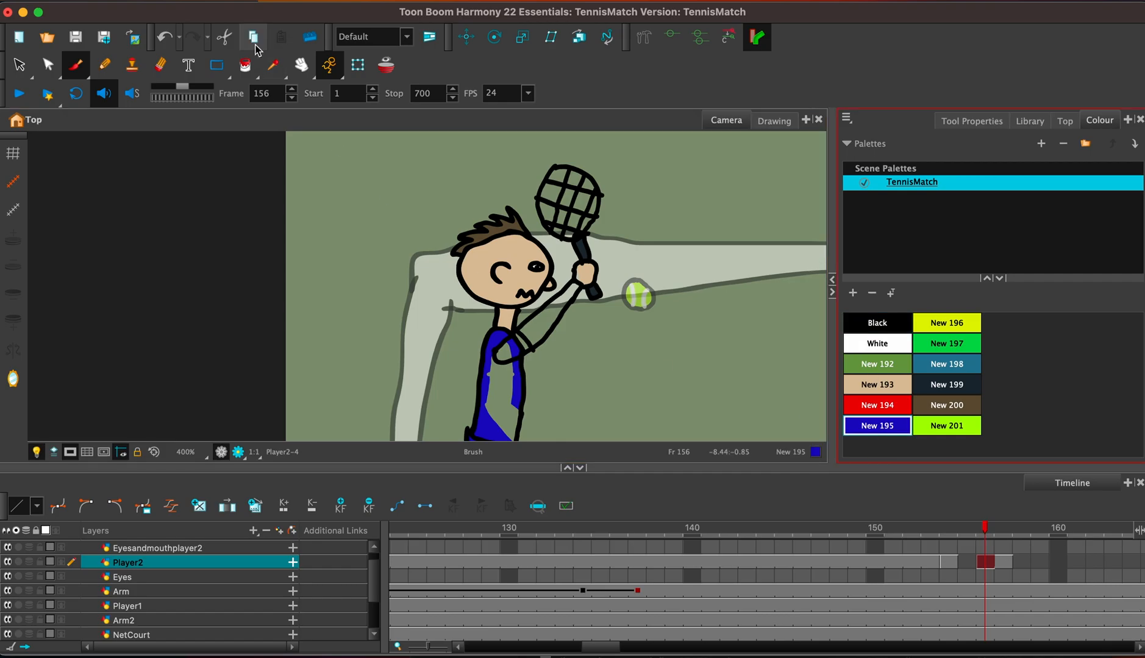
left_click(245, 65)
left_click(505, 392)
left_click(514, 347)
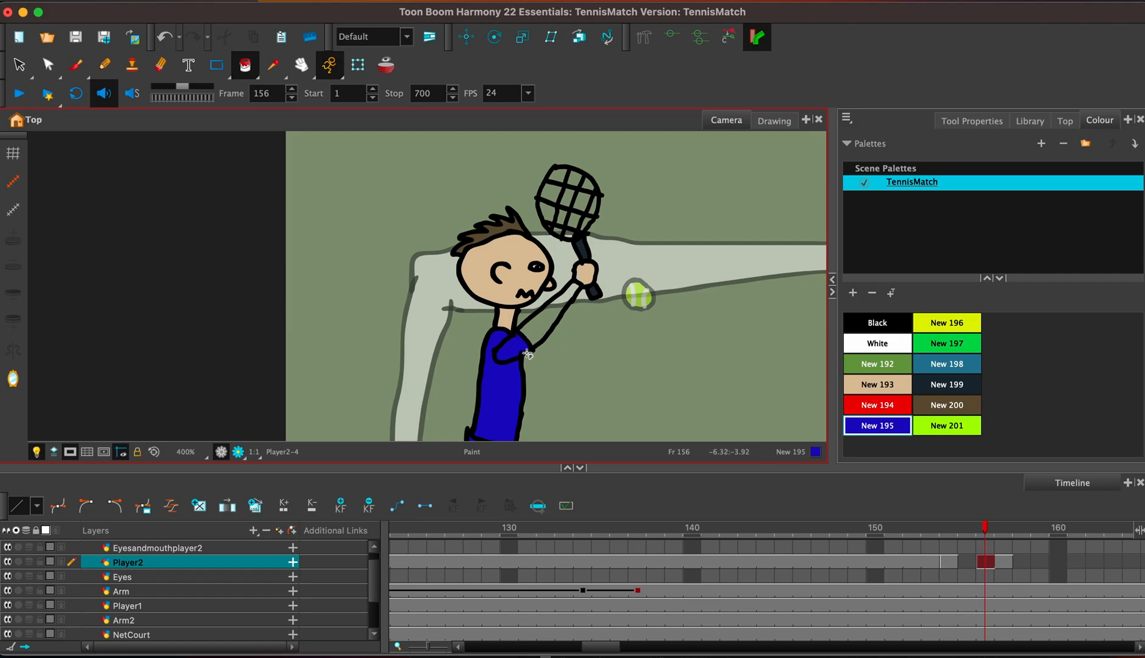
left_click(552, 315)
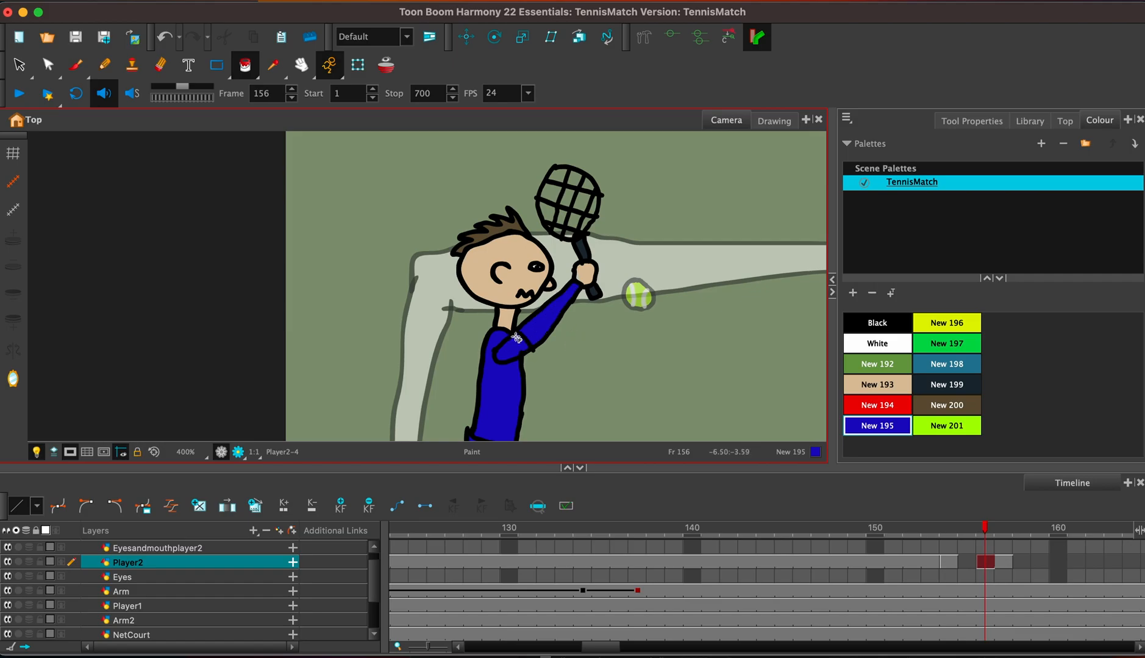
key("super+z")
Paint the blue player's shirt, sleeve and outstretched arm at frame 154 with the blue colour New 195.
left_click(1003, 562)
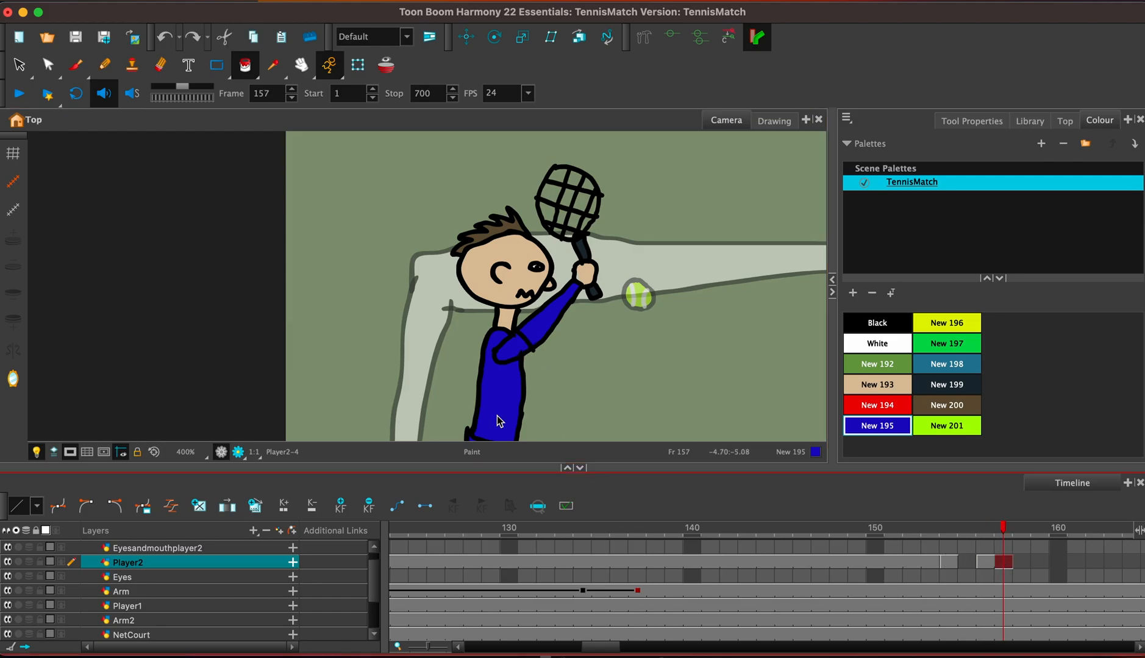
left_click(949, 562)
left_click(509, 386)
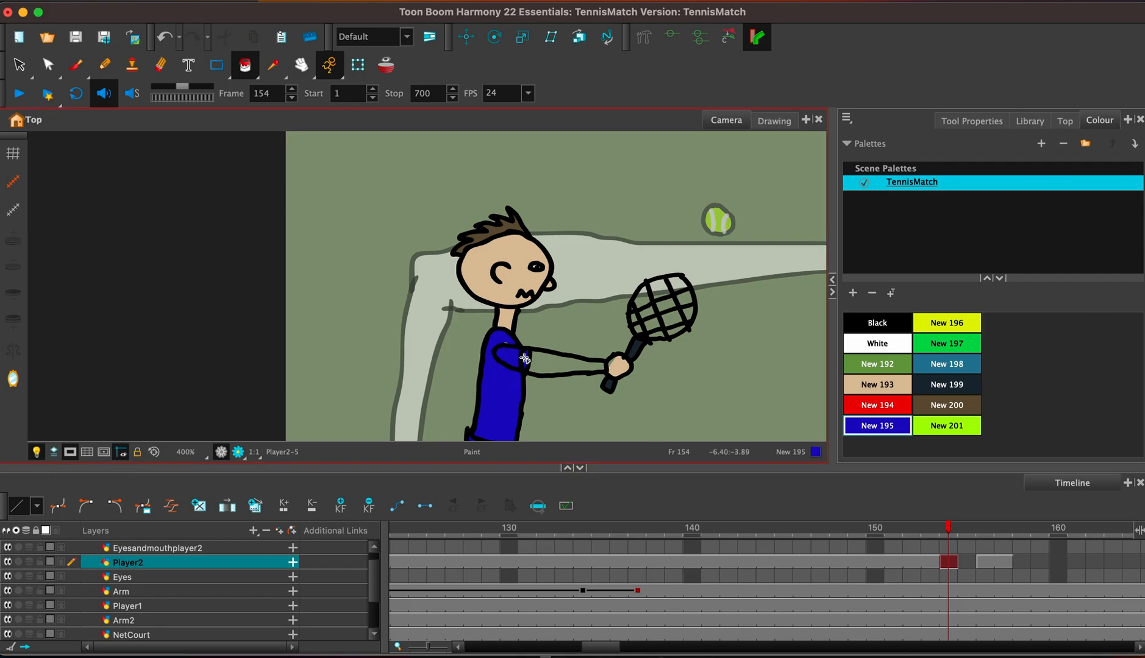
left_click(556, 364)
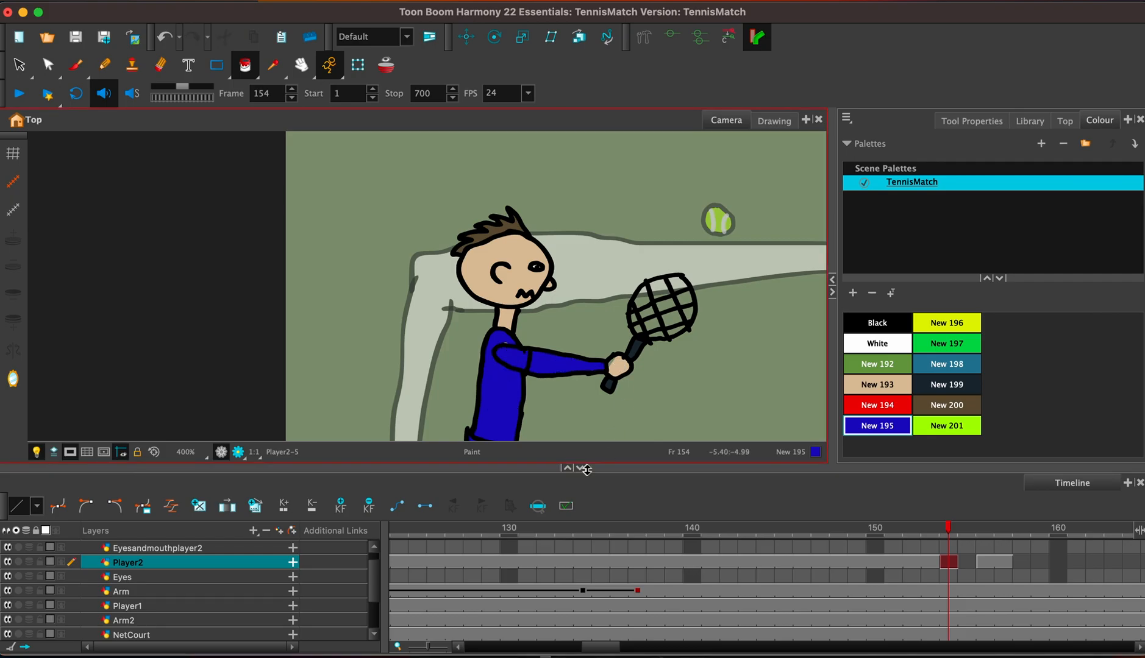
Extend the exposure of the Player2 drawing at frame 154 to frame 155, overwriting the gap.
mouse_move(685, 357)
left_mouse_down()
mouse_move(698, 270)
mouse_move(695, 281)
left_mouse_up()
left_click(948, 561)
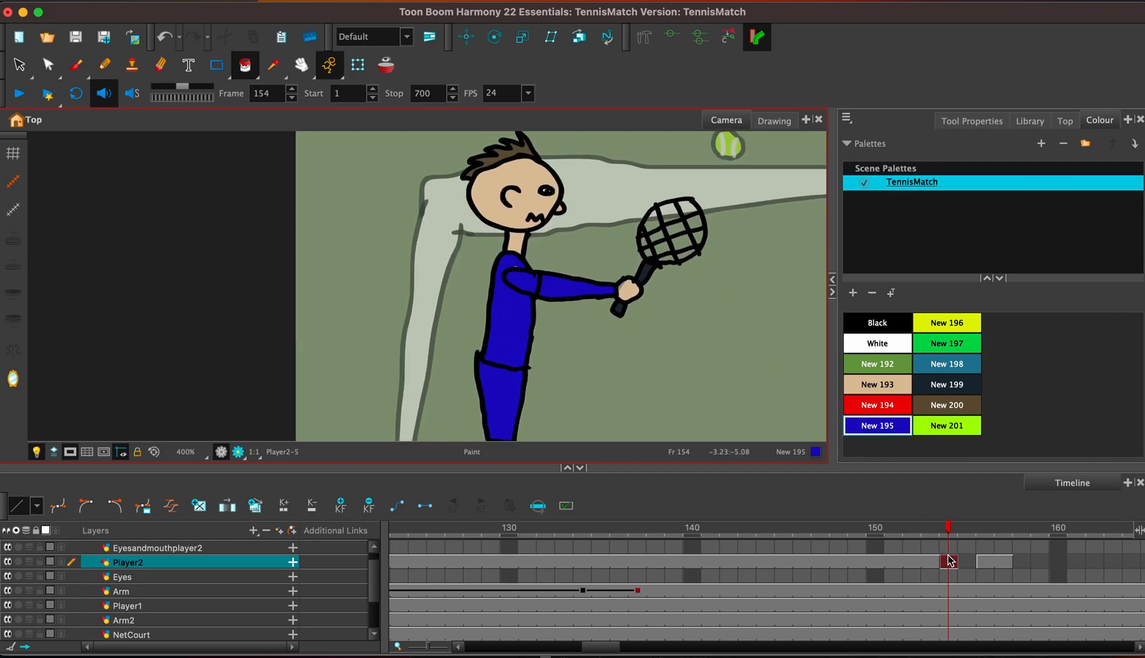
key("F5")
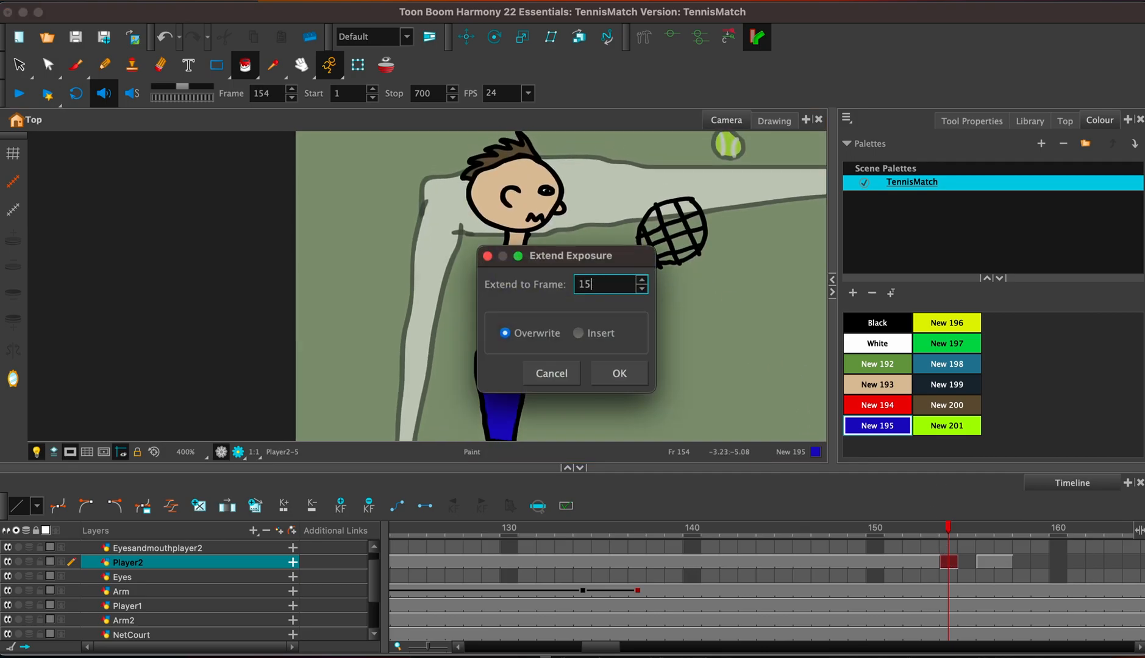
type("155")
key("Return")
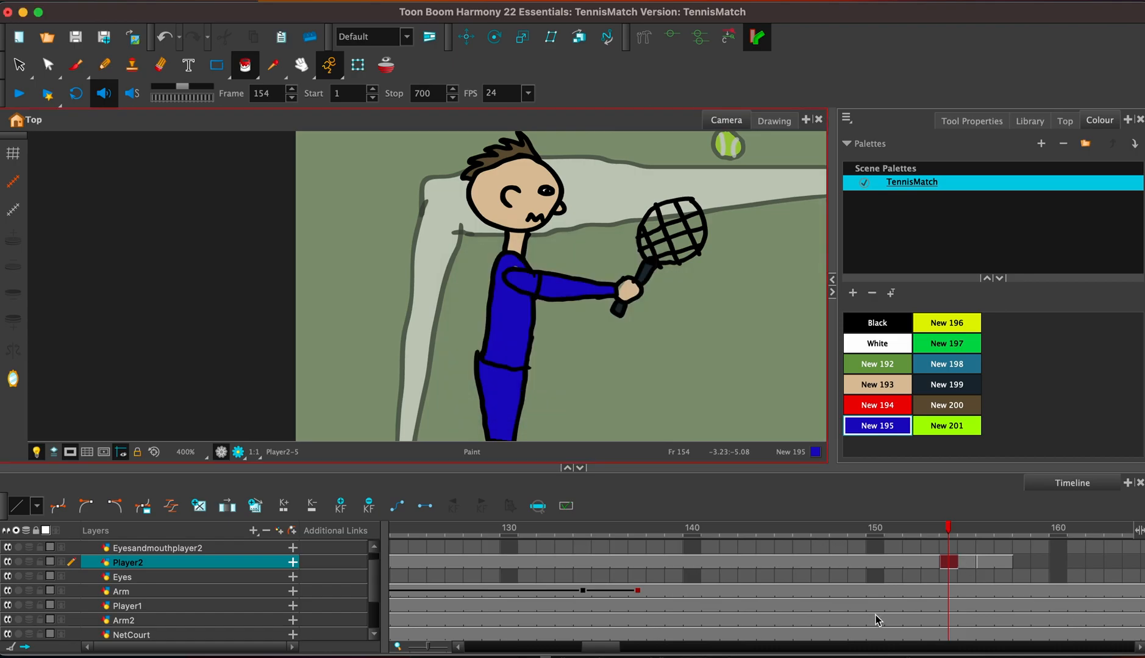
At frame 156, move the ball onto the strings of the blue player's raised racket.
left_click(1003, 561)
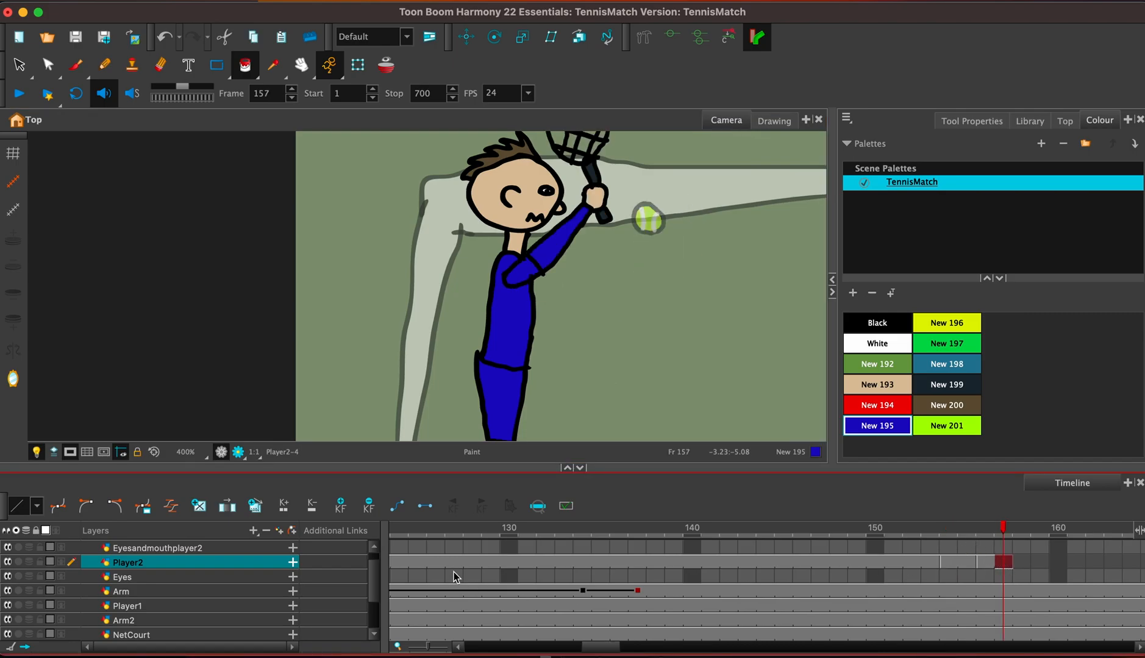
scroll(375, 579, "up", 1)
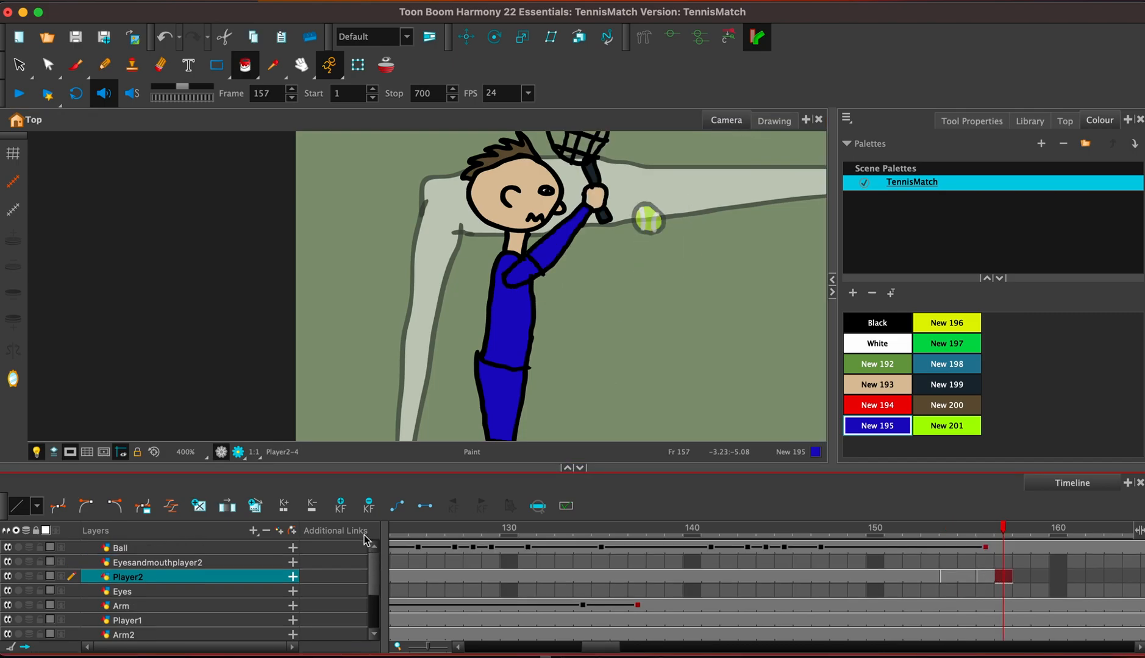
left_click(988, 548)
left_click_drag(626, 276, 614, 391)
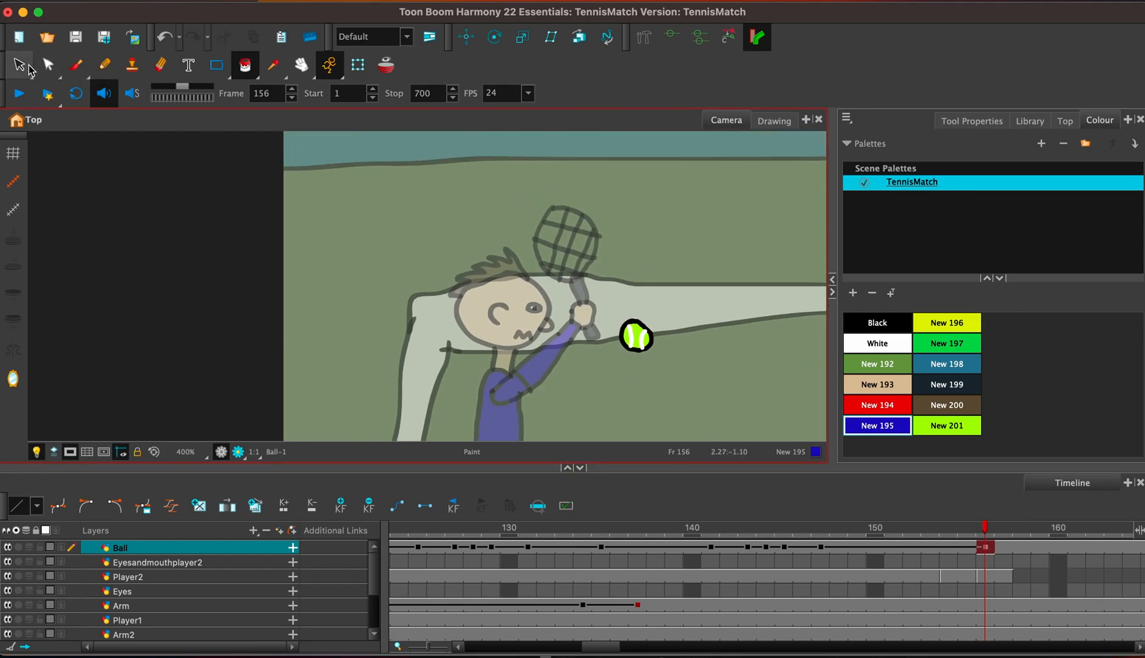
left_click(466, 37)
left_click_drag(646, 349, 581, 249)
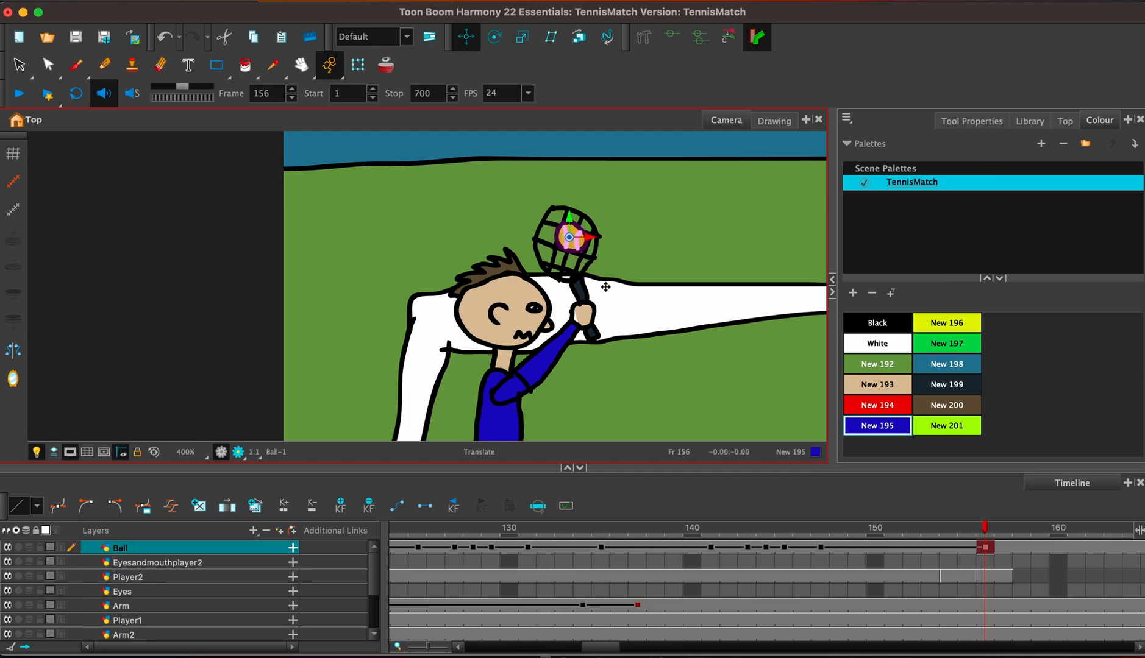
Play the animation from frame 107 with both players in view to check the serve and the ball's flight.
left_click(821, 547)
key("1")
key("1")
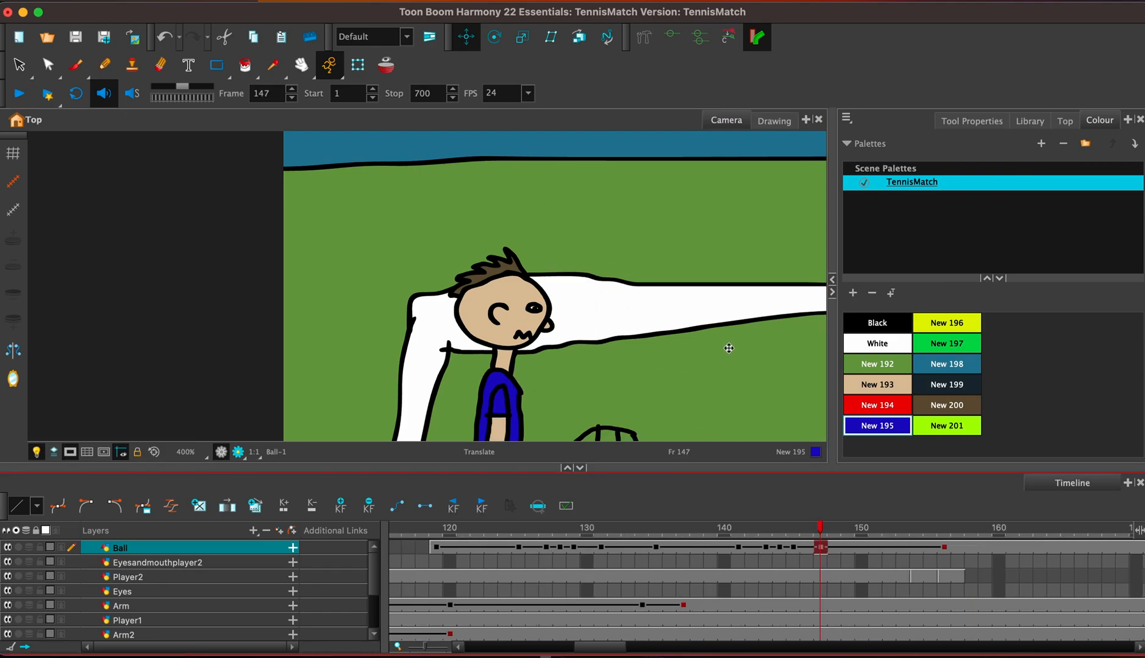
left_click(729, 349)
key("1")
key("1")
key("1")
key("1")
key("1")
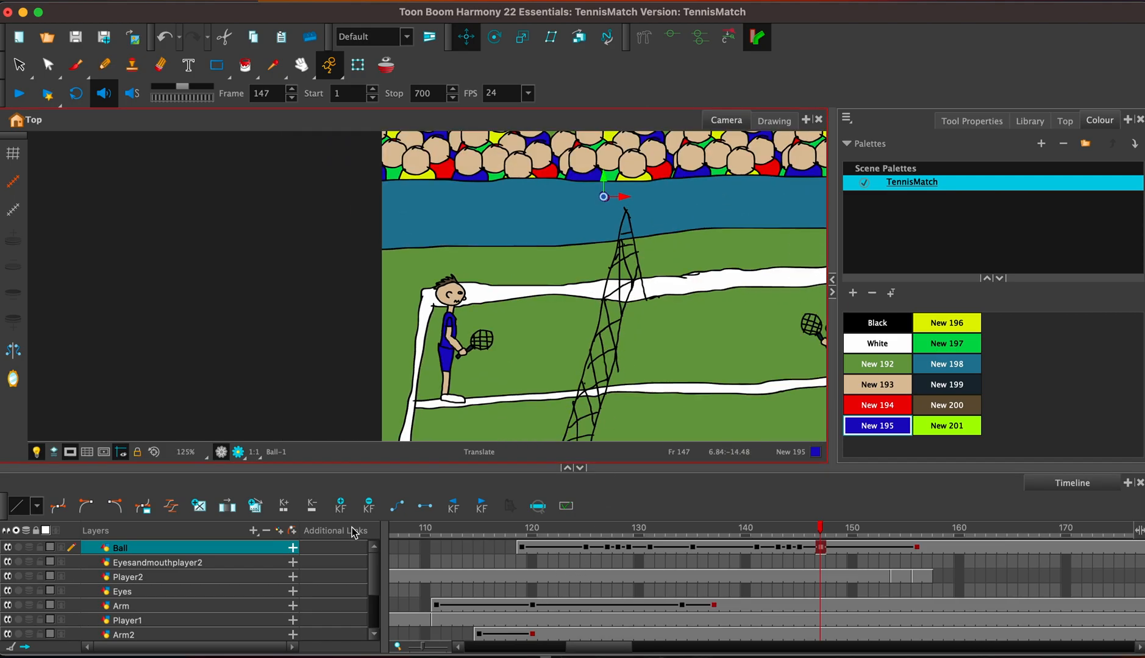
left_click(393, 531)
key("space")
left_click_drag(588, 316, 452, 308)
left_click(18, 93)
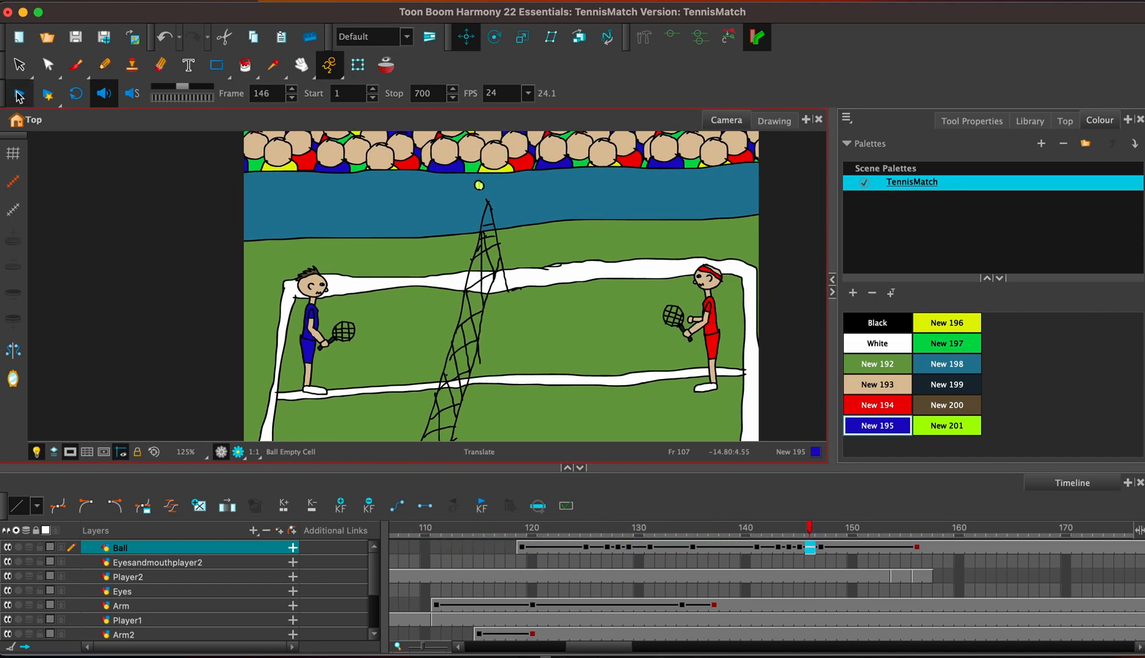
left_click(18, 93)
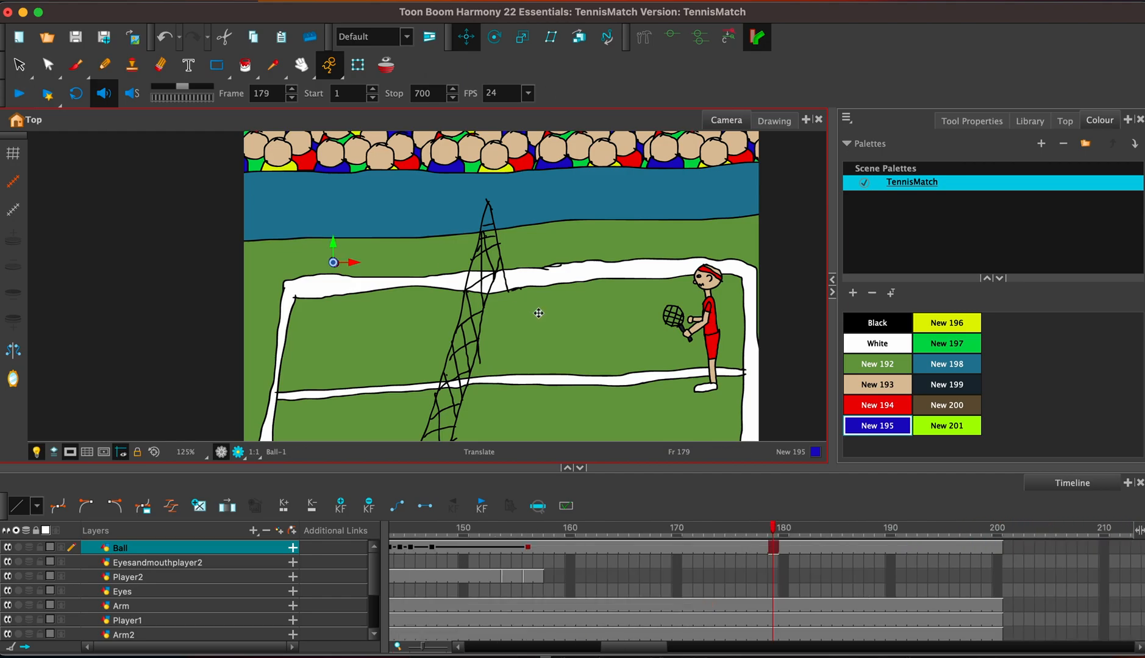
Extend the exposure of the Player2 drawing at frame 157 to frame 200 in Overwrite mode.
left_click(542, 583)
key("F5")
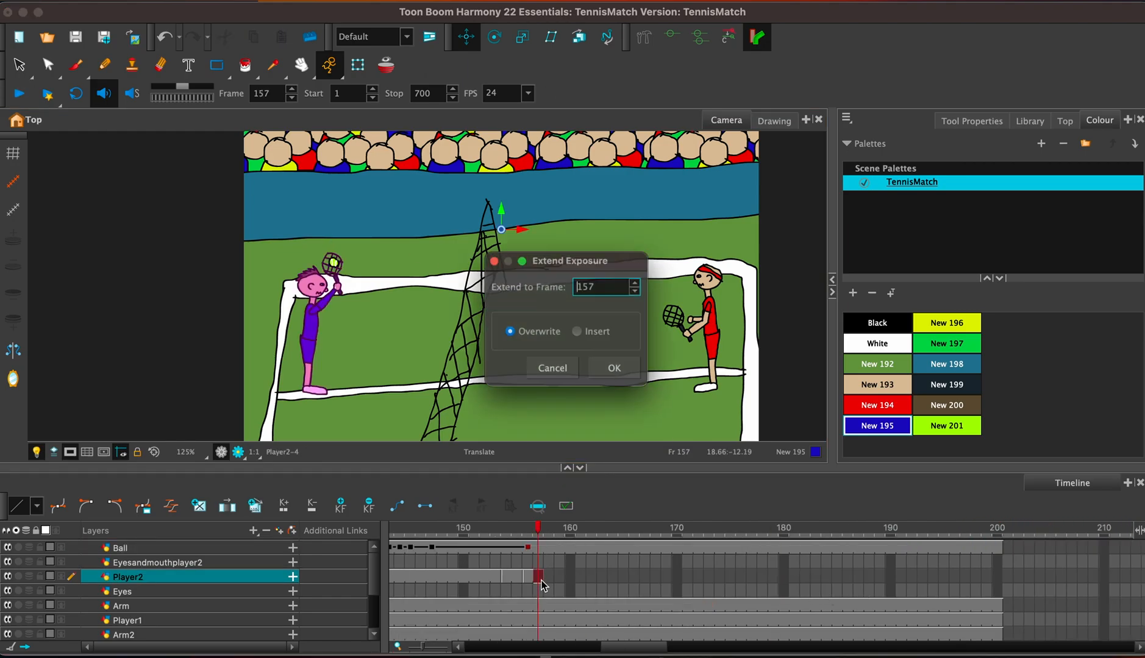
key("BackSpace")
key("BackSpace")
key("BackSpace")
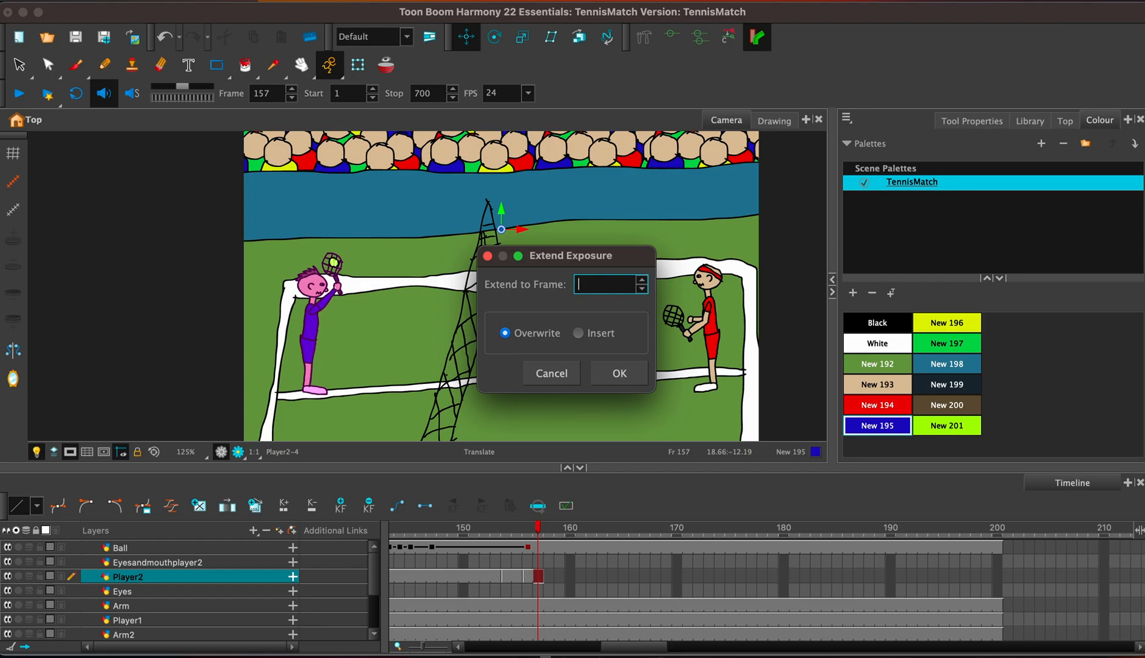
type("200")
key("Return")
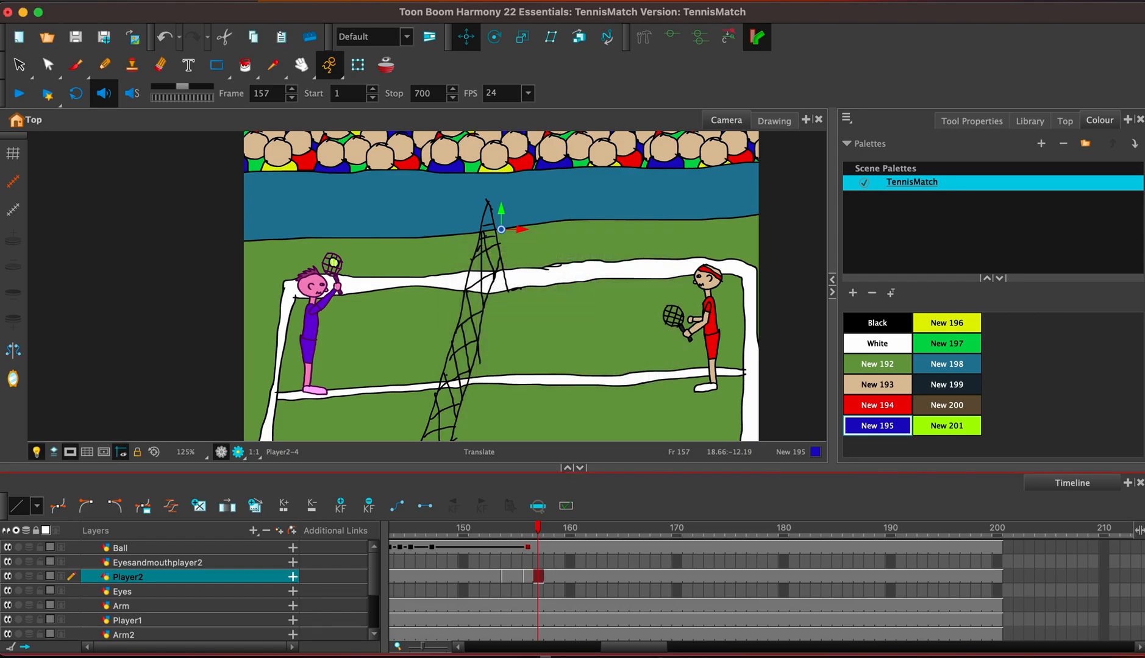
Play the animation from frame 144 to check the blue player's arm swing and the ball reaching his racket.
left_click(398, 530)
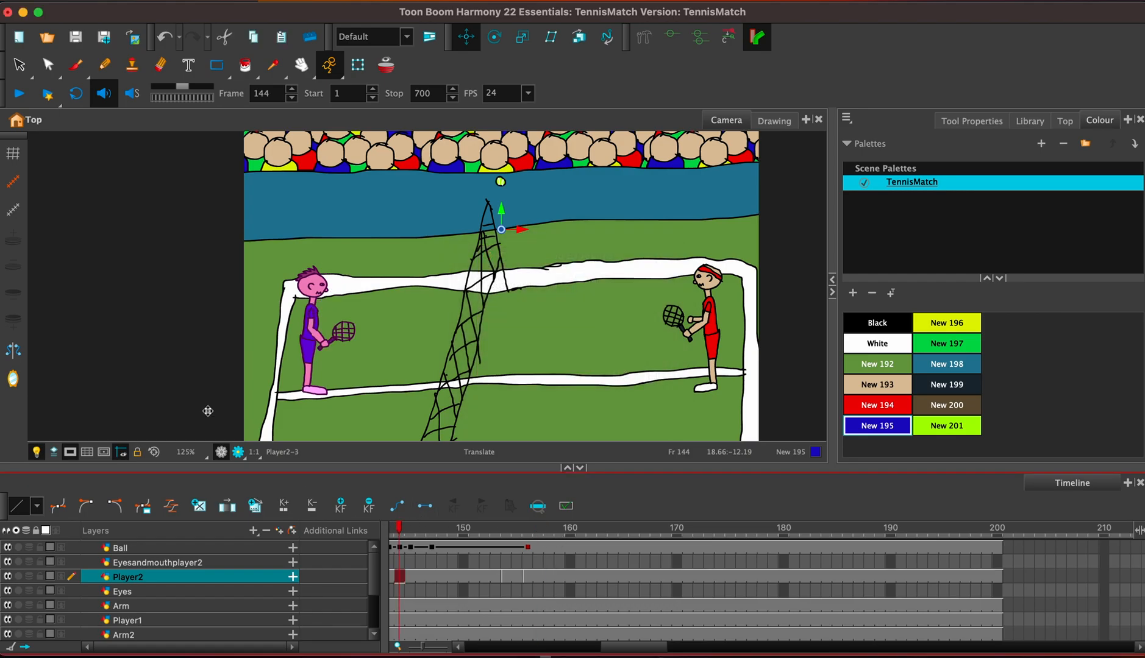
left_click(20, 95)
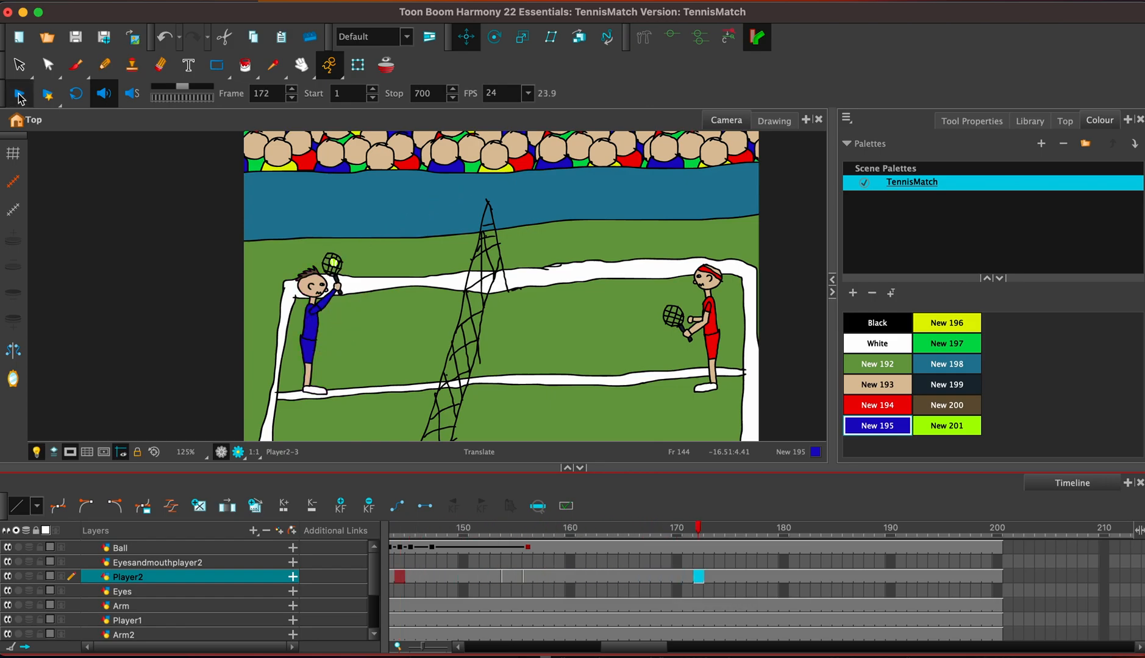
left_click(20, 95)
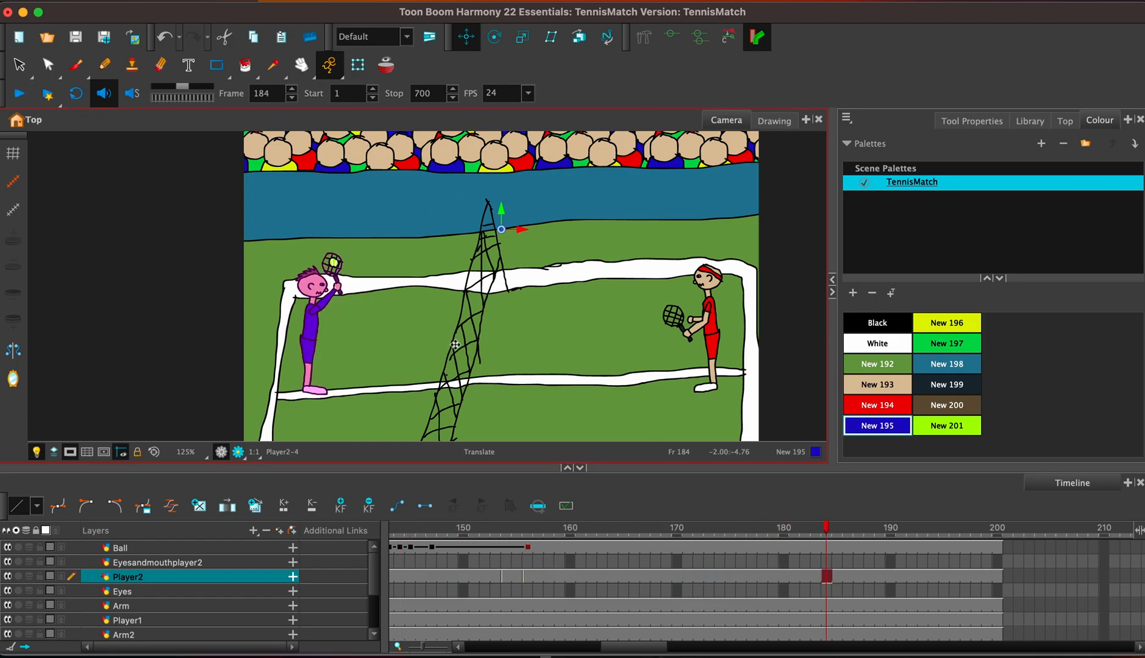
Step through the Ball layer from frame 136 to 140 to examine how the serve travels towards the net.
left_click(701, 547)
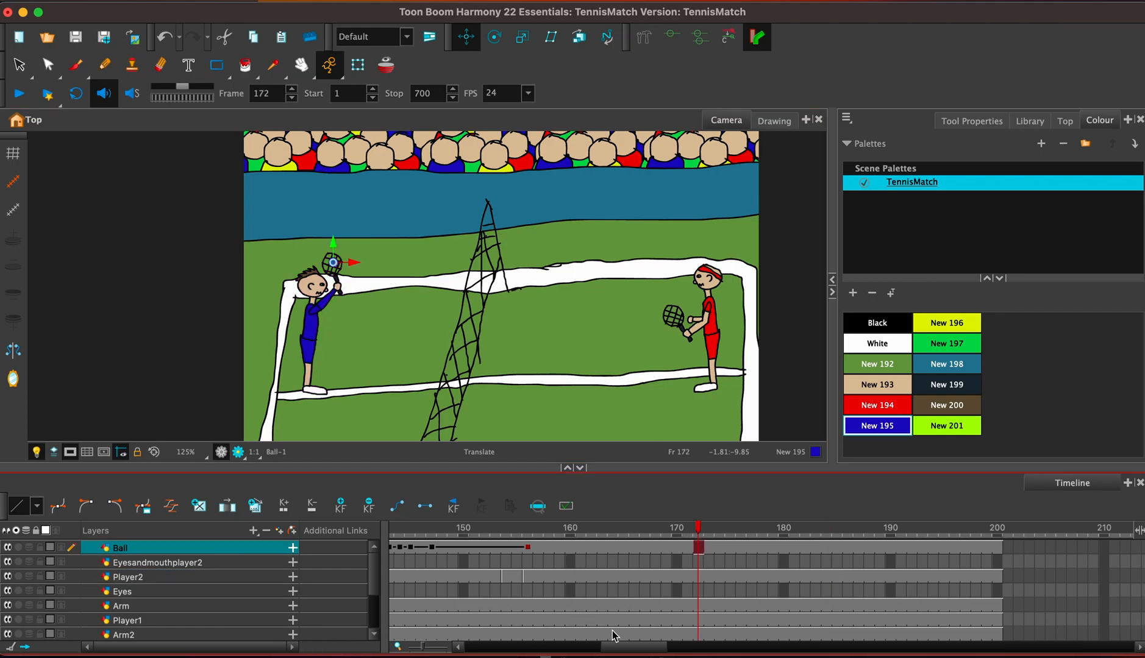
scroll(612, 650, "left", 5)
scroll(611, 649, "left", 1)
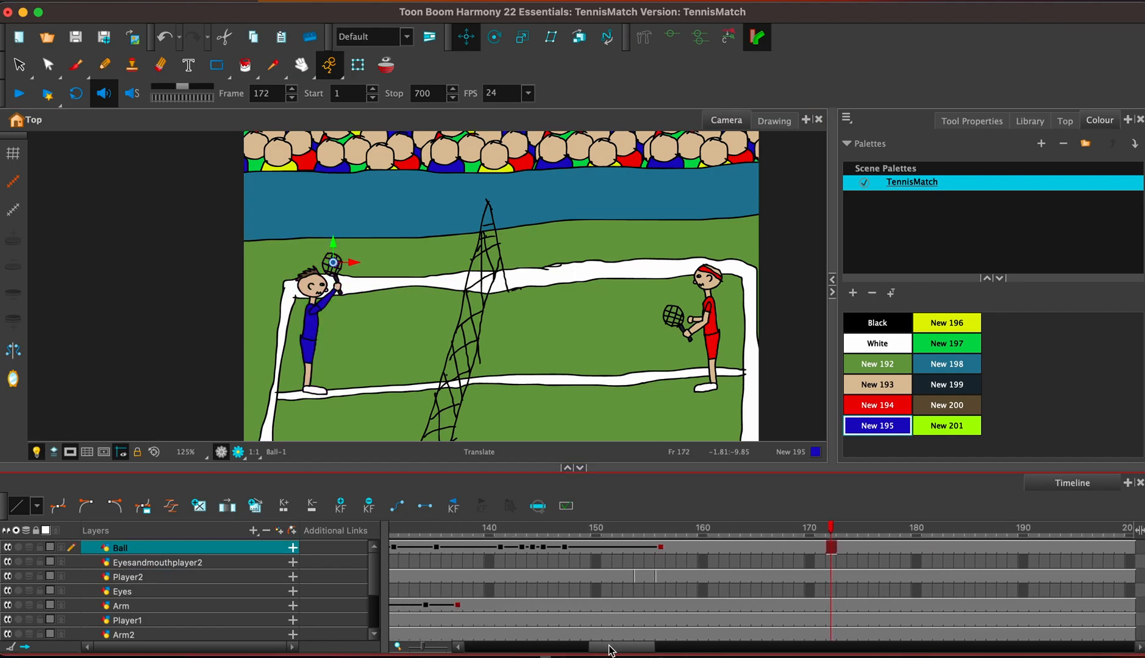
left_click(448, 549)
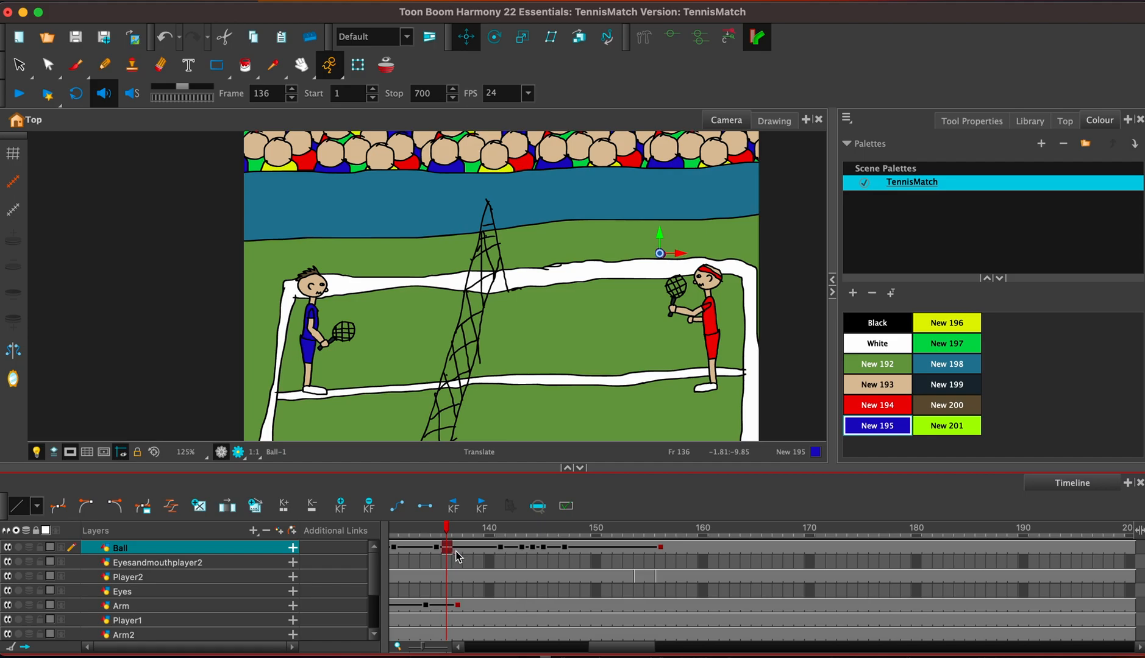
key("period")
key("period")
key("period")
key("period")
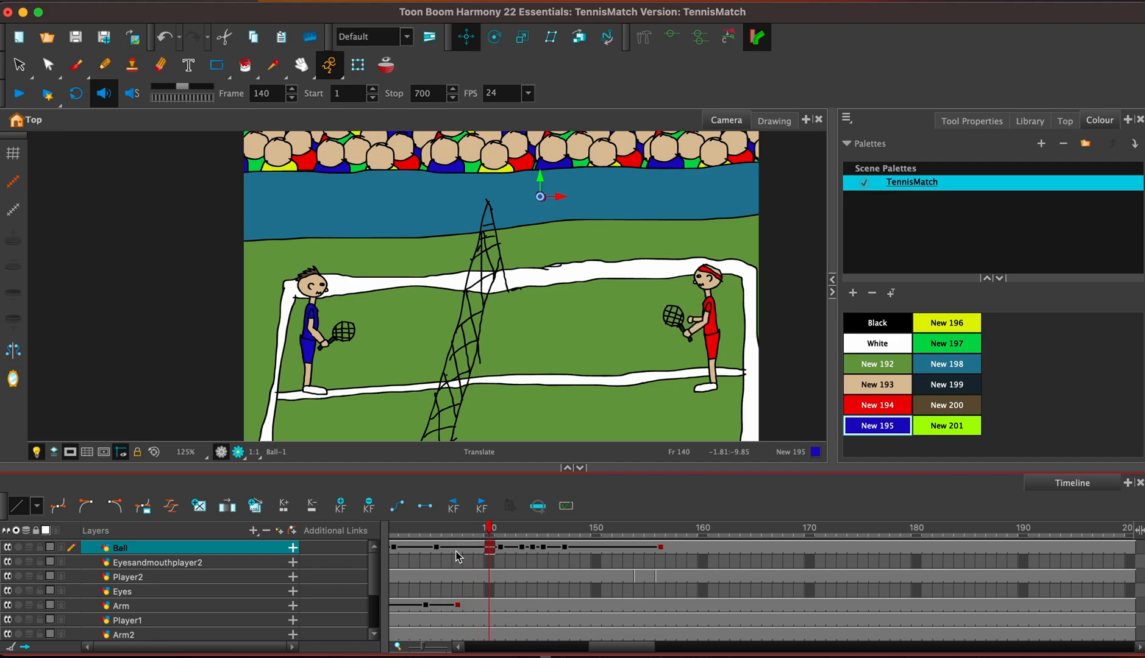
At frame 162, move the ball from the blue player's racket up towards the top of the net.
left_click(669, 549)
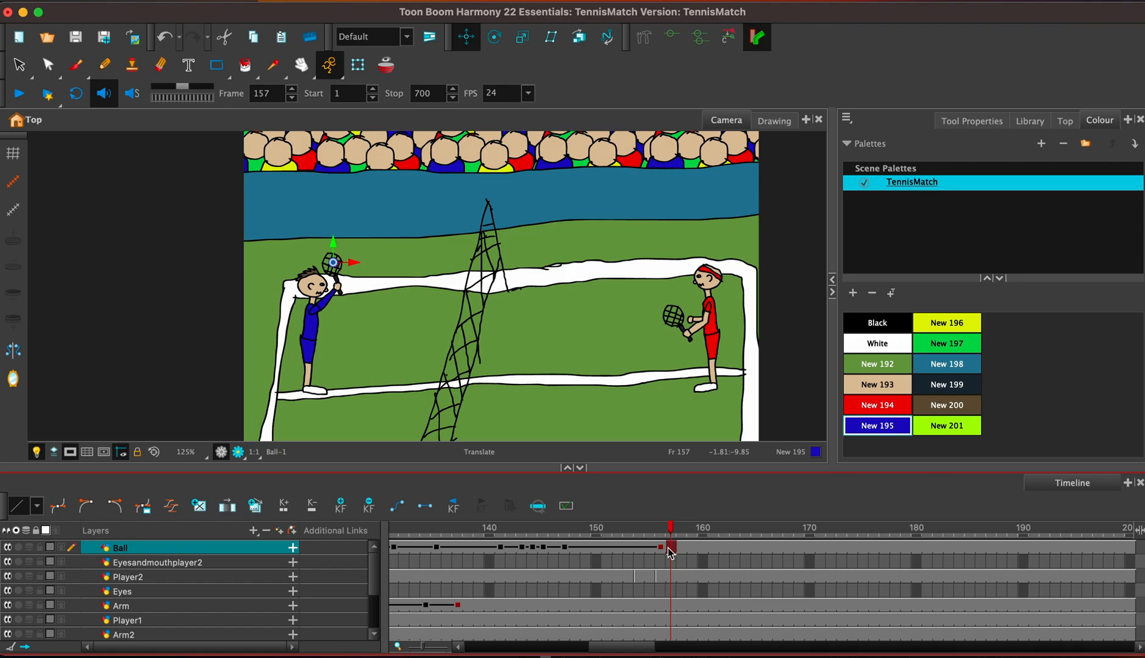
key("period")
key("period")
key("period")
key("period")
key("period")
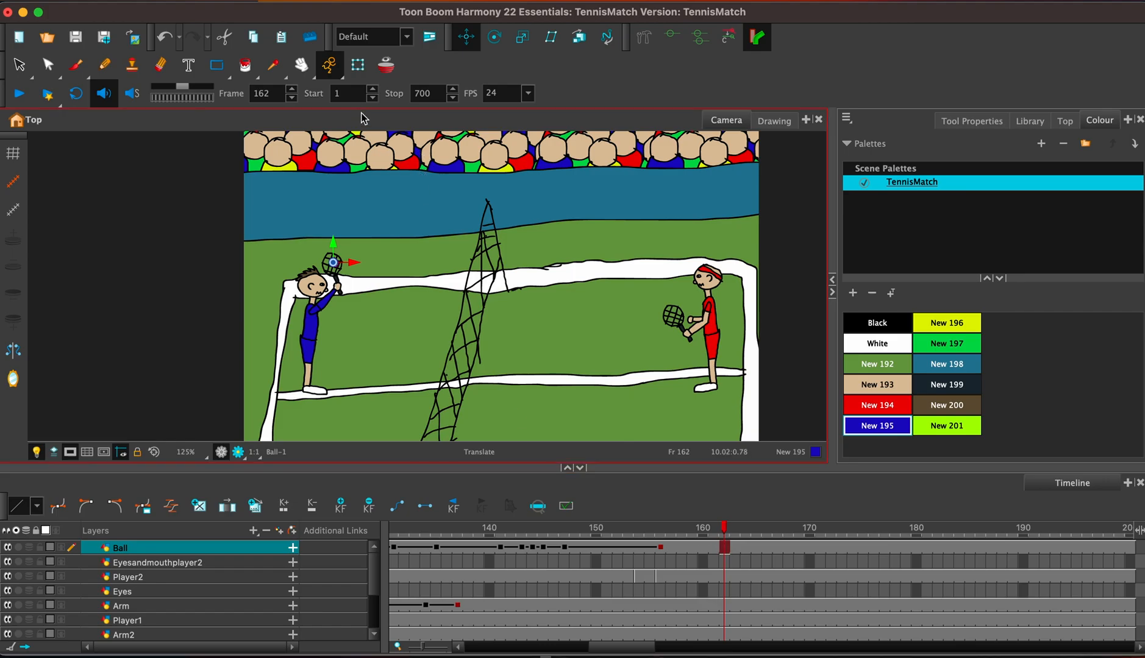
left_click_drag(343, 255, 486, 167)
Key the ball's arc over the top of the net with small moves at frames 164, 165, 166 and 168.
left_click(745, 548)
left_click(756, 548)
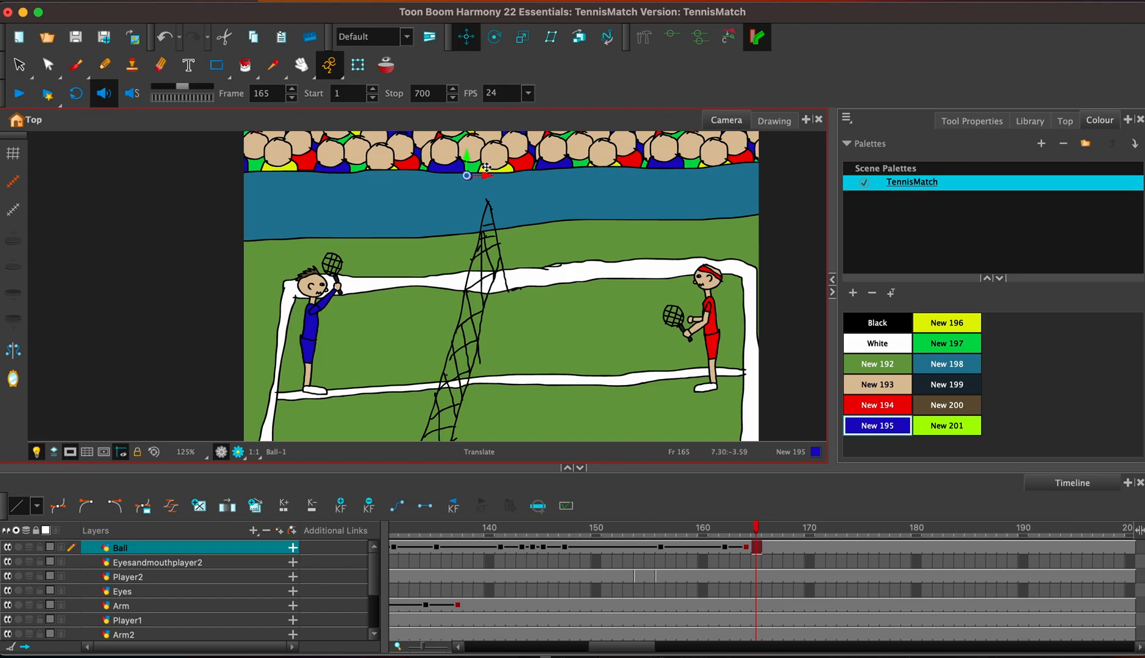
left_click(770, 548)
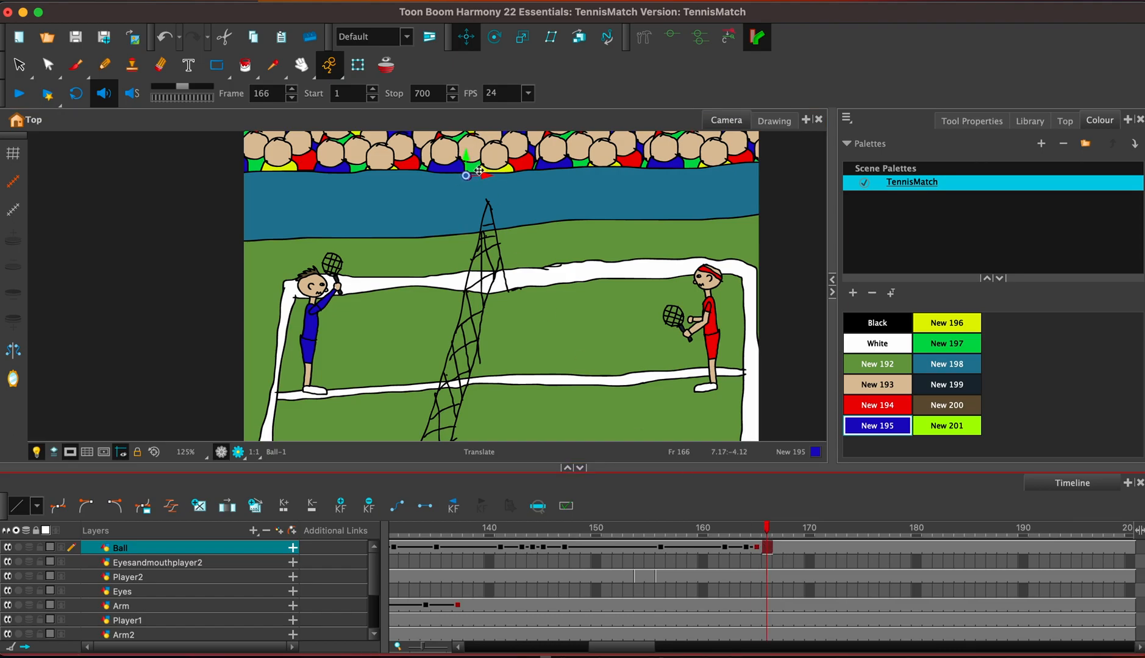
left_click_drag(480, 163, 491, 166)
left_click(788, 547)
left_click_drag(490, 151, 507, 157)
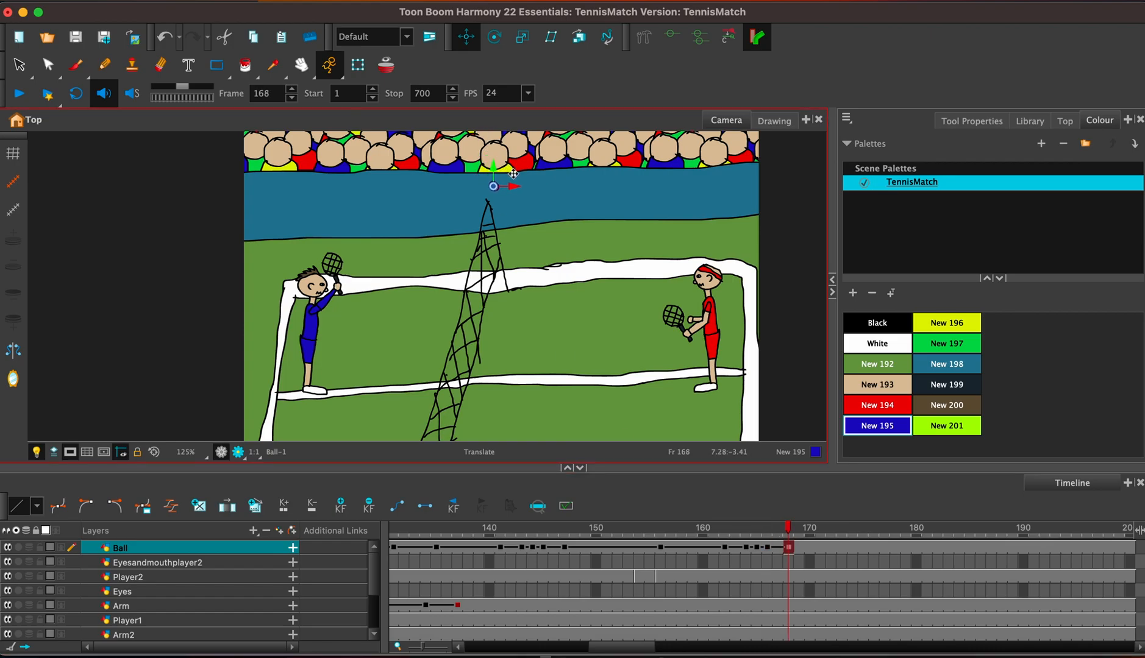
Go to frame 179 on the Ball layer.
left_click(906, 553)
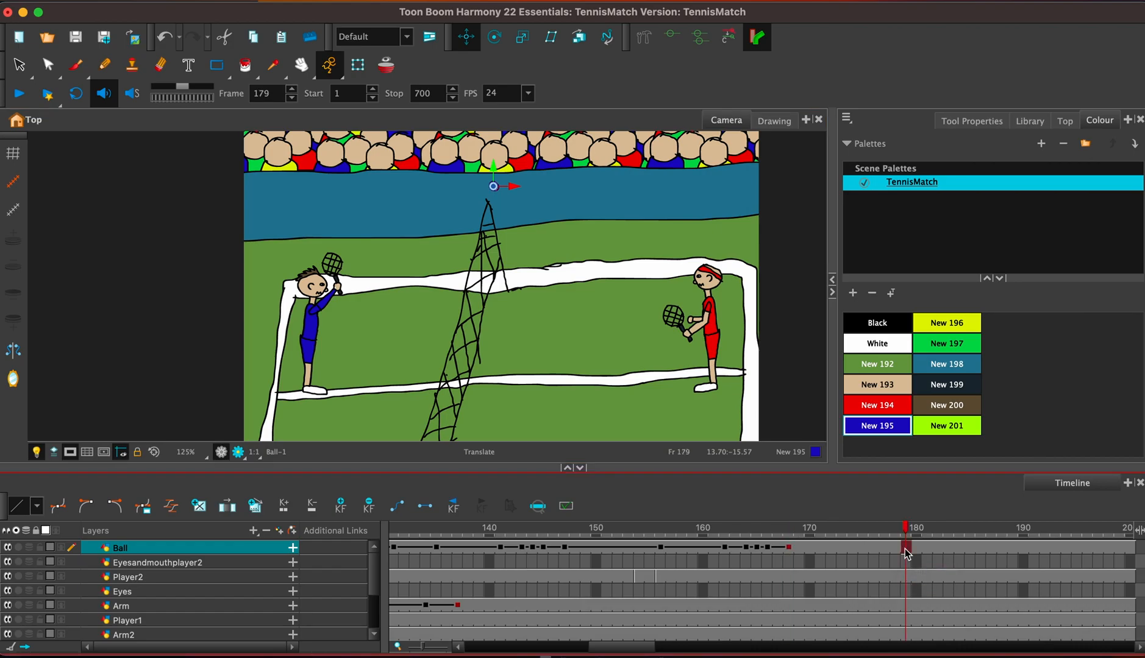
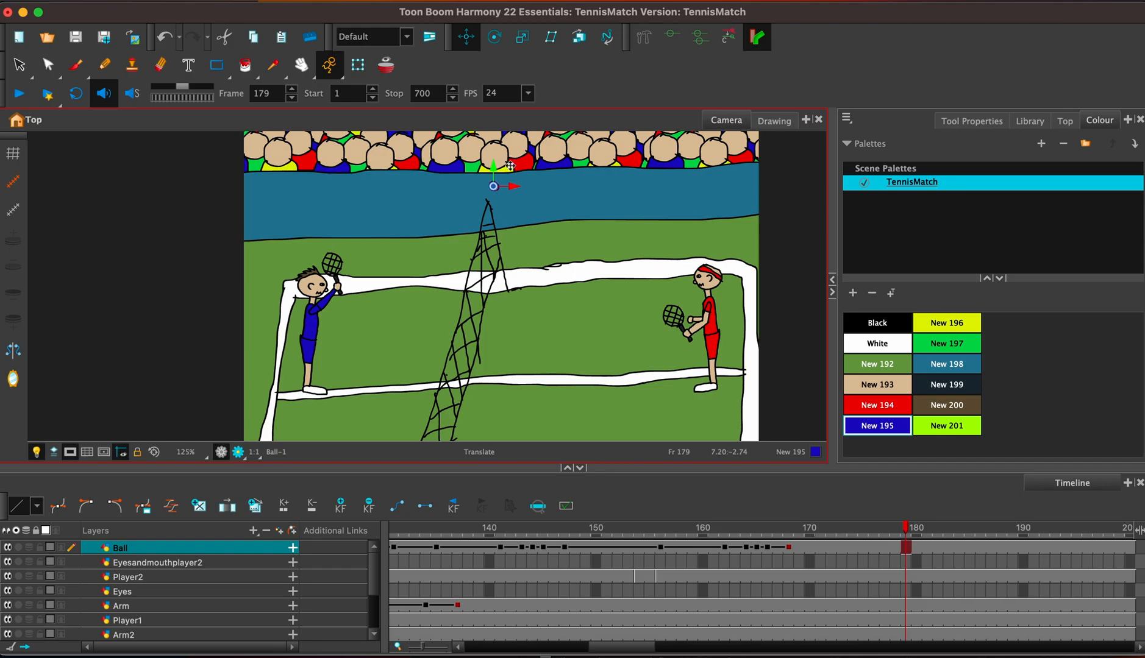
At frame 179, move the ball from above the net down behind the red player at shoulder height.
left_click_drag(504, 193, 743, 284)
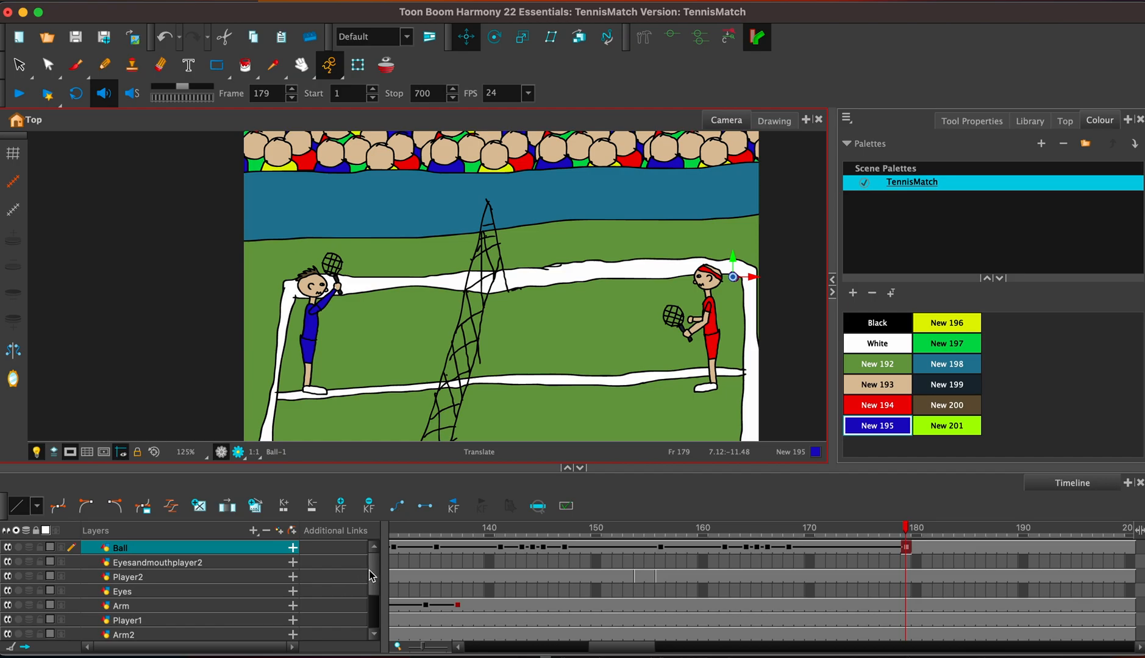
left_click_drag(736, 259, 738, 284)
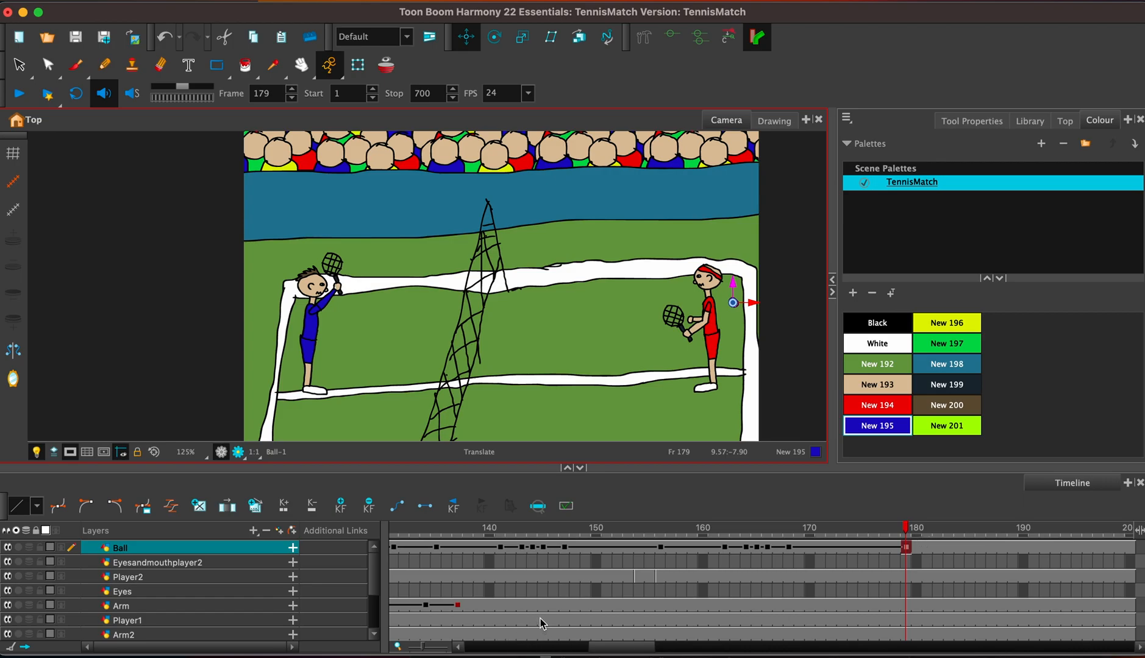
Clear the Player2 layer's exposure from frame 171 onwards.
left_click(534, 578)
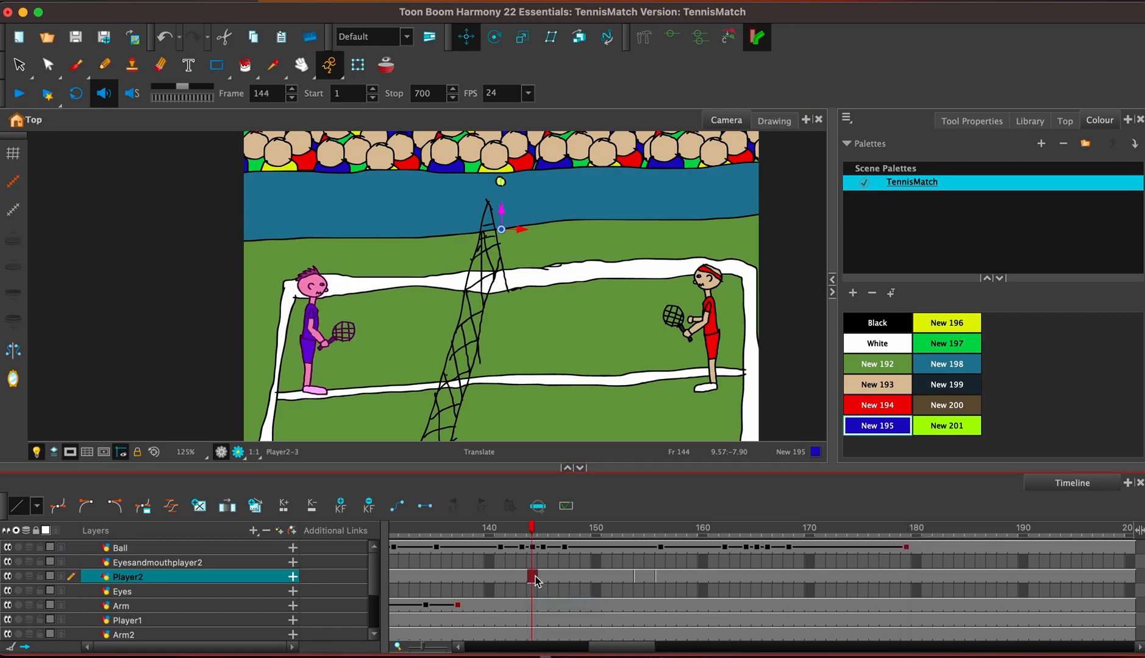
left_click(647, 578)
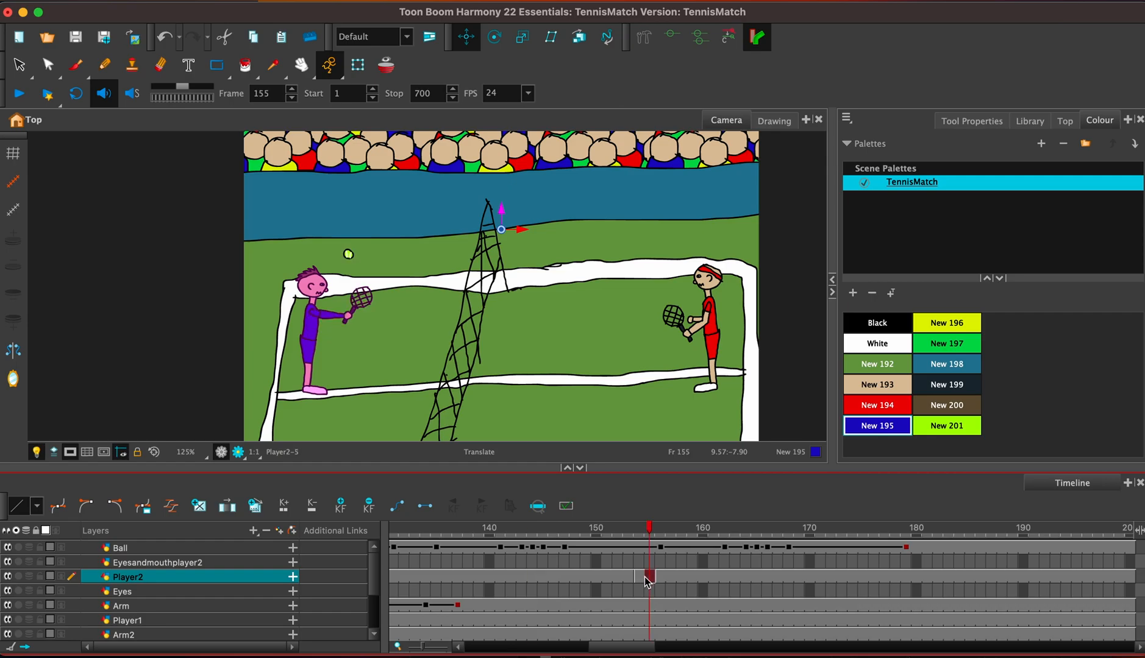
left_click(677, 577)
left_click(825, 576)
mouse_move(626, 646)
left_mouse_down()
mouse_move(641, 646)
mouse_move(627, 648)
left_mouse_up()
left_click(965, 571, "shift")
key("Delete")
Copy the blue player's lowered-racket drawing from frame 139 of the Player2 layer to frame 171.
left_click(616, 575)
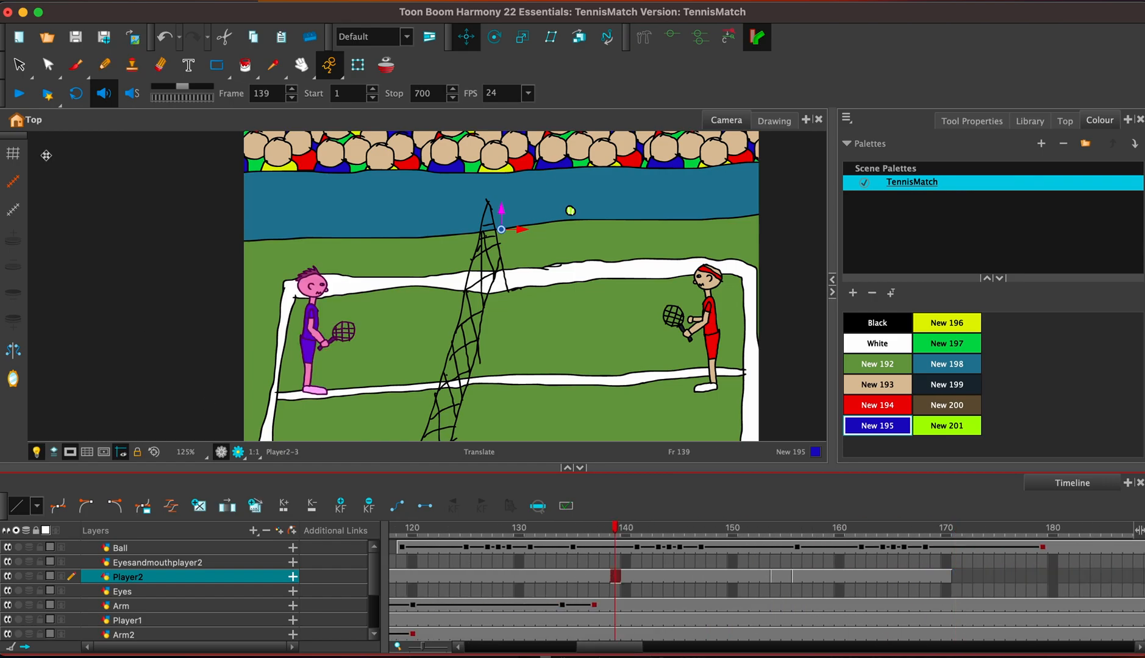
left_click(20, 67)
mouse_move(242, 358)
left_mouse_down()
mouse_move(359, 414)
mouse_move(286, 271)
mouse_move(322, 457)
left_mouse_up()
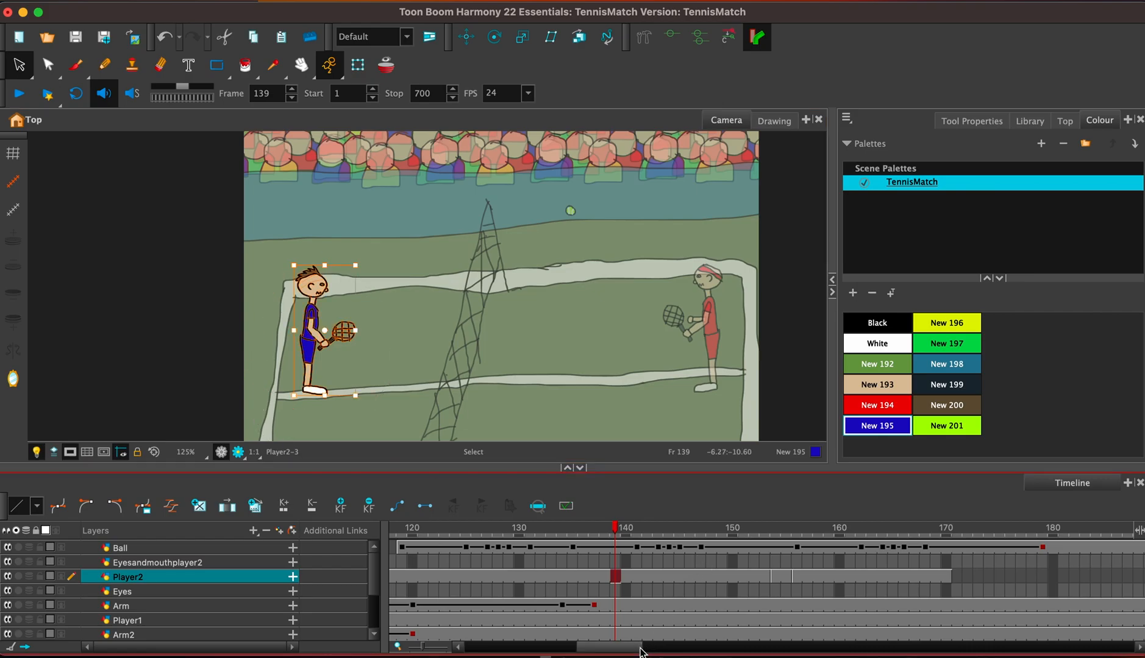
left_click_drag(639, 648, 662, 648)
left_click(711, 577)
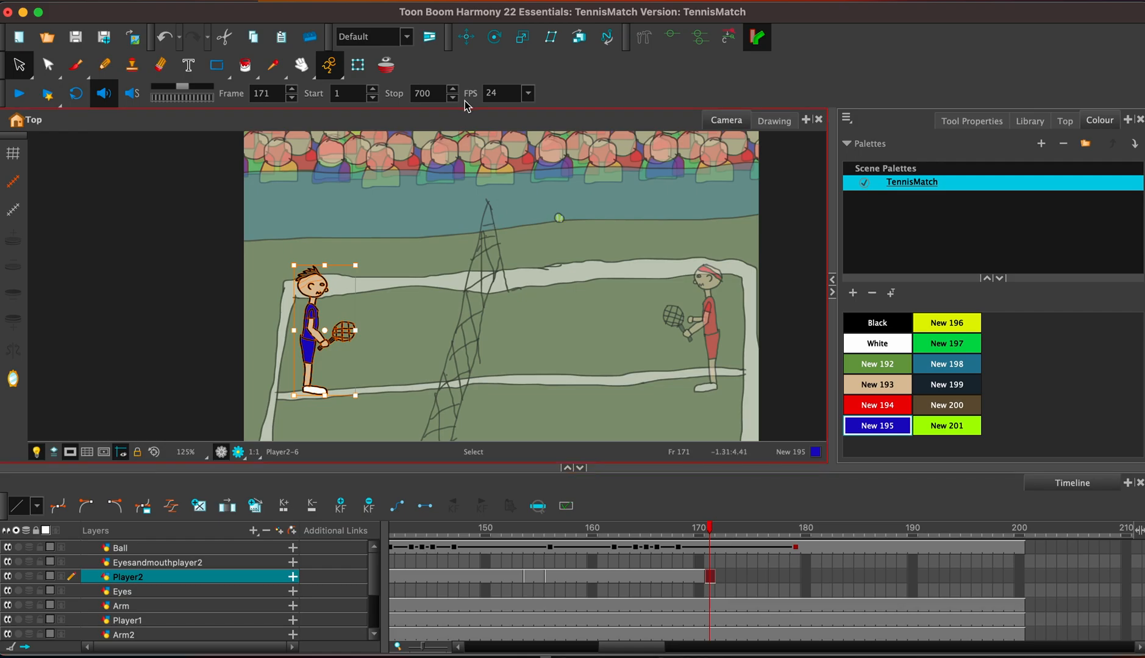
Extend the exposure of the Player2 drawing at frame 171 to frame 250, overwriting the cells.
key("F5")
key("BackSpace")
key("BackSpace")
key("BackSpace")
type("250")
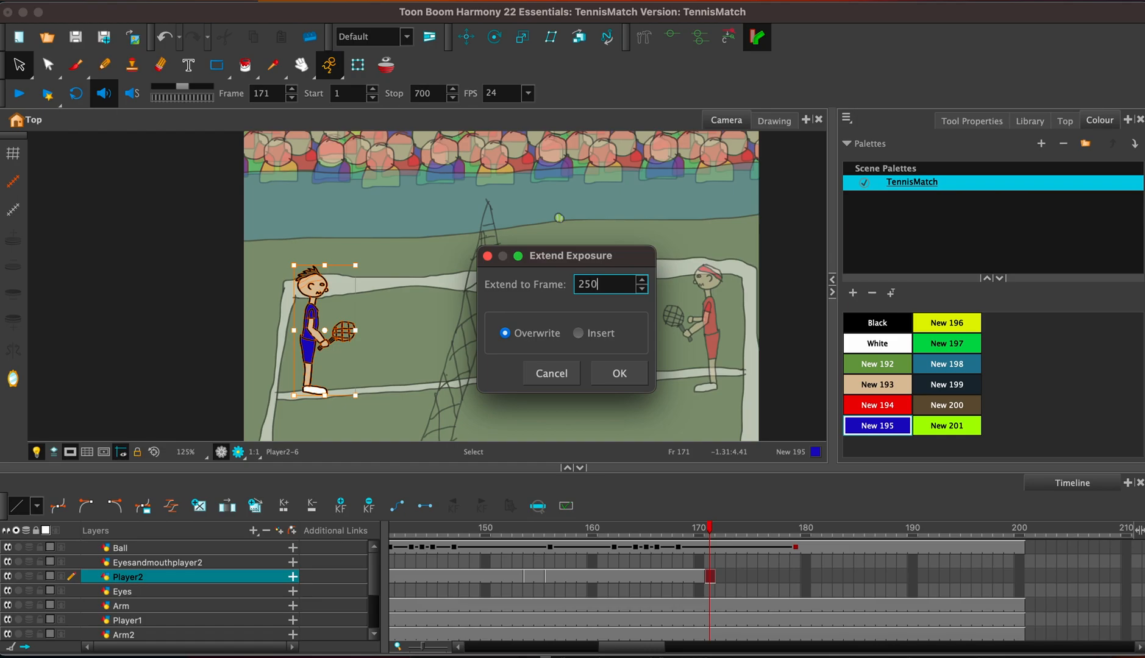
key("Return")
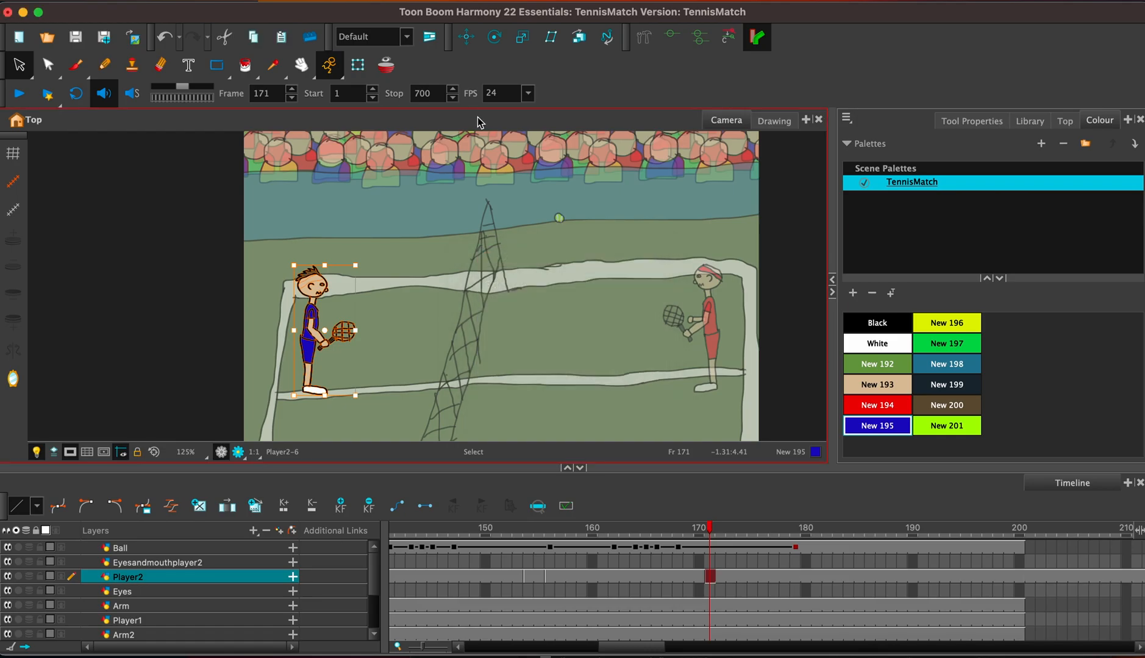
Add keyframes at frame 174 on the red player's Player1, Arm and Arm2 layers.
left_click(795, 545)
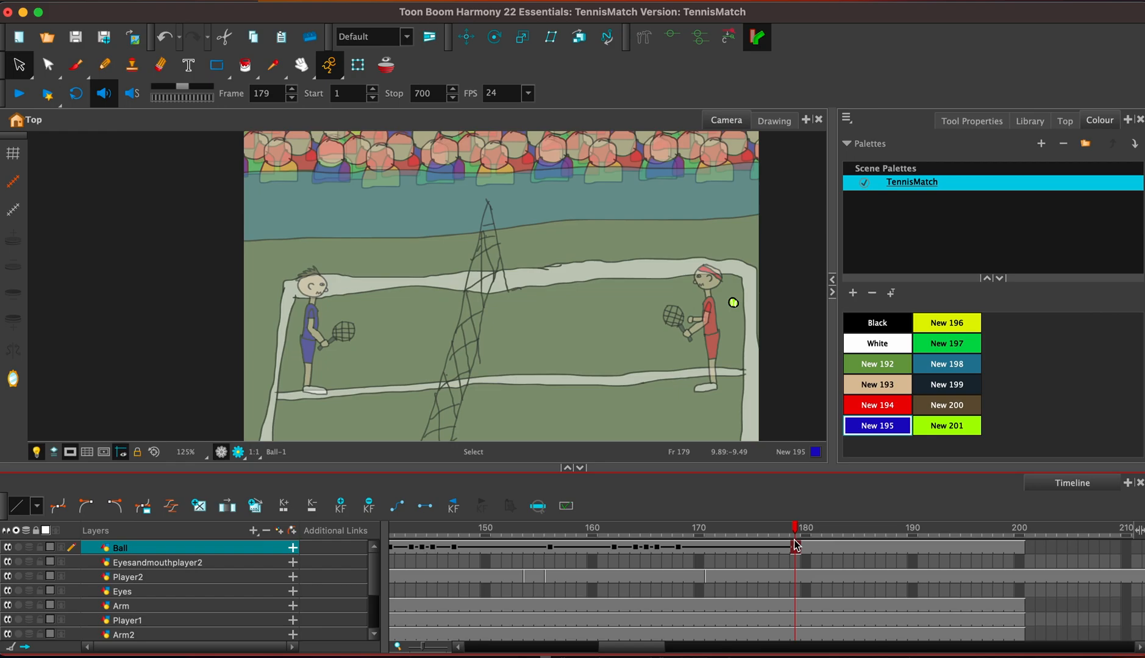
left_click_drag(632, 650, 643, 652)
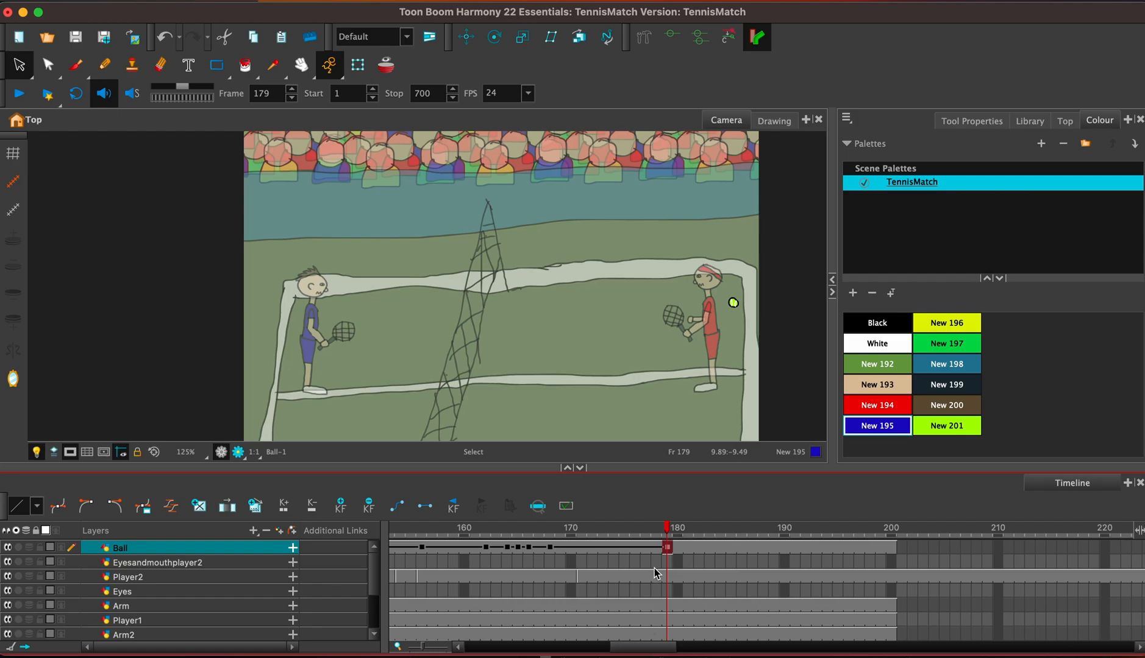
left_click(667, 605)
left_click(668, 620)
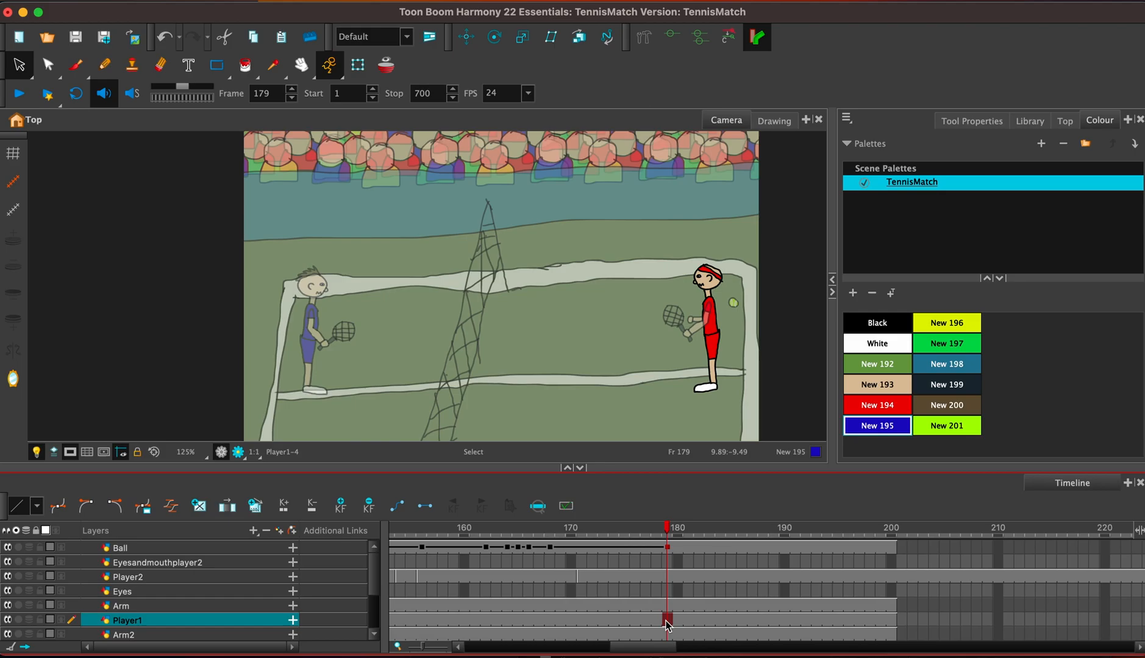
left_click(618, 618)
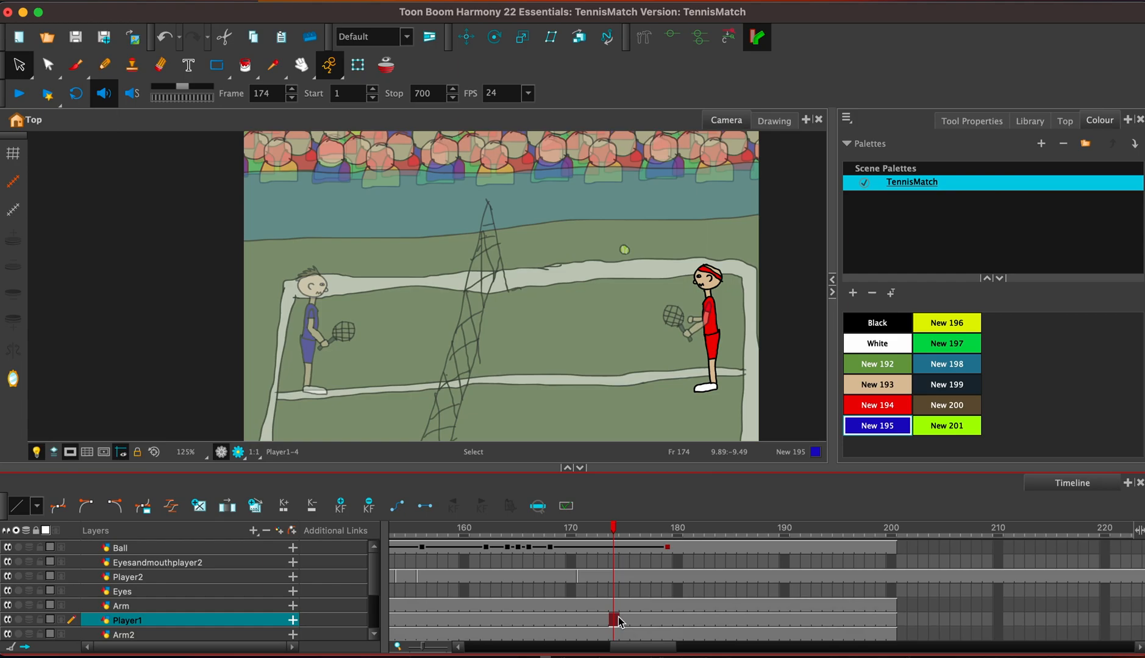
left_click(365, 402)
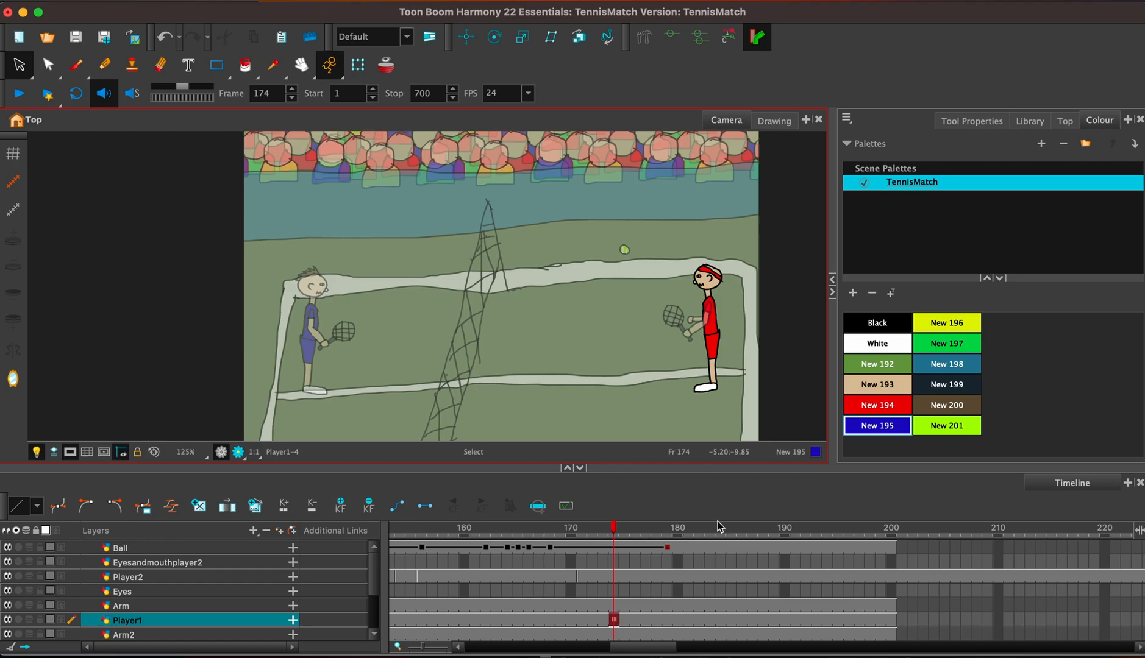
left_click(615, 606)
left_click(459, 422)
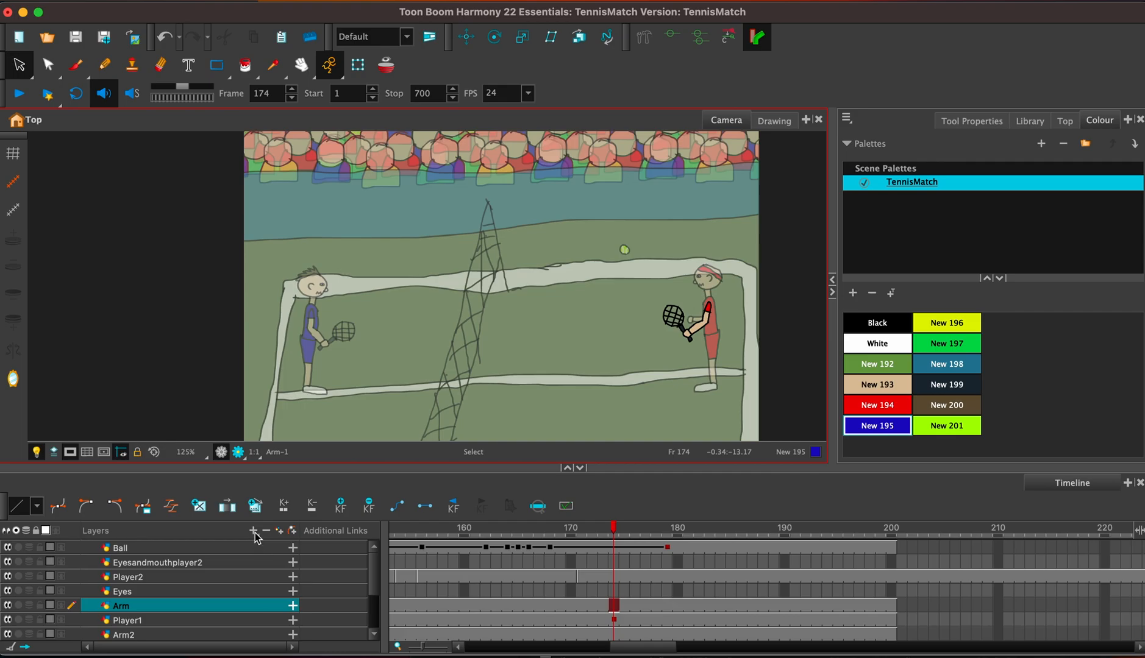
left_click(340, 506)
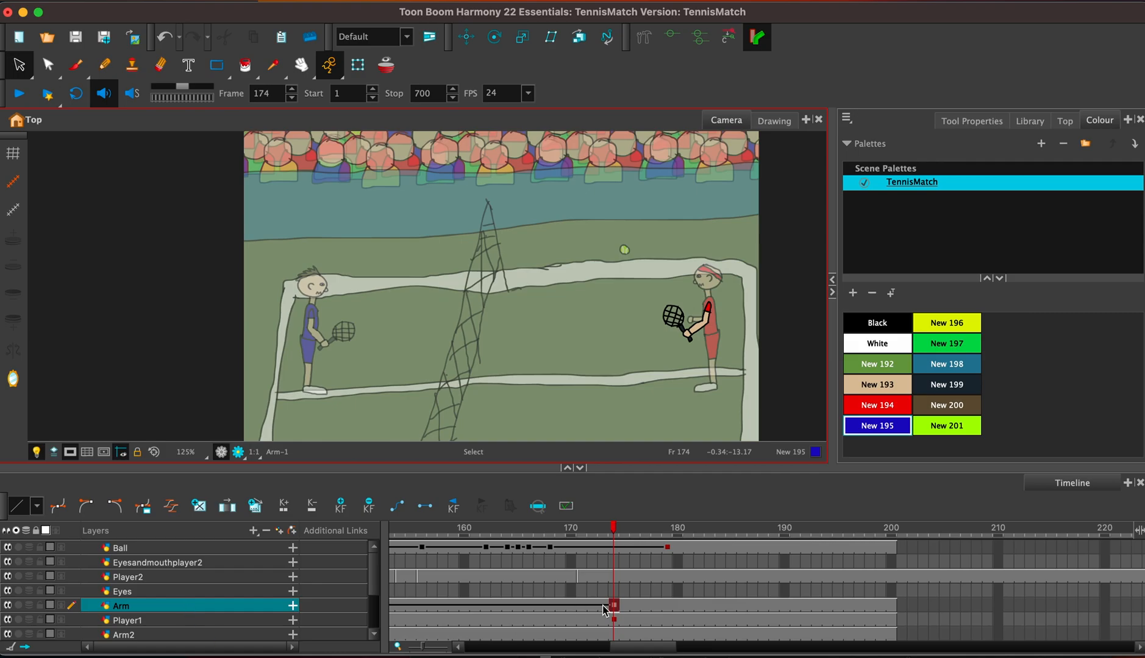
left_click(614, 634)
left_click(340, 513)
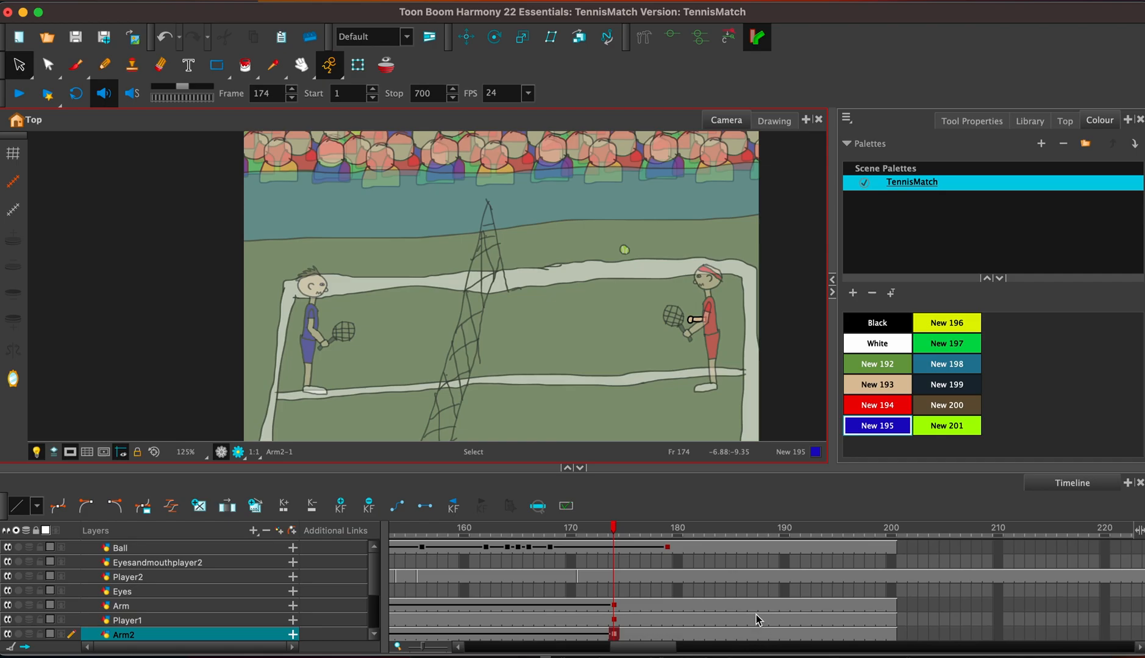
At frame 182, move the red player's body up and stretch it vertically so his feet reach their original ground position.
left_click(700, 607)
left_click(700, 620)
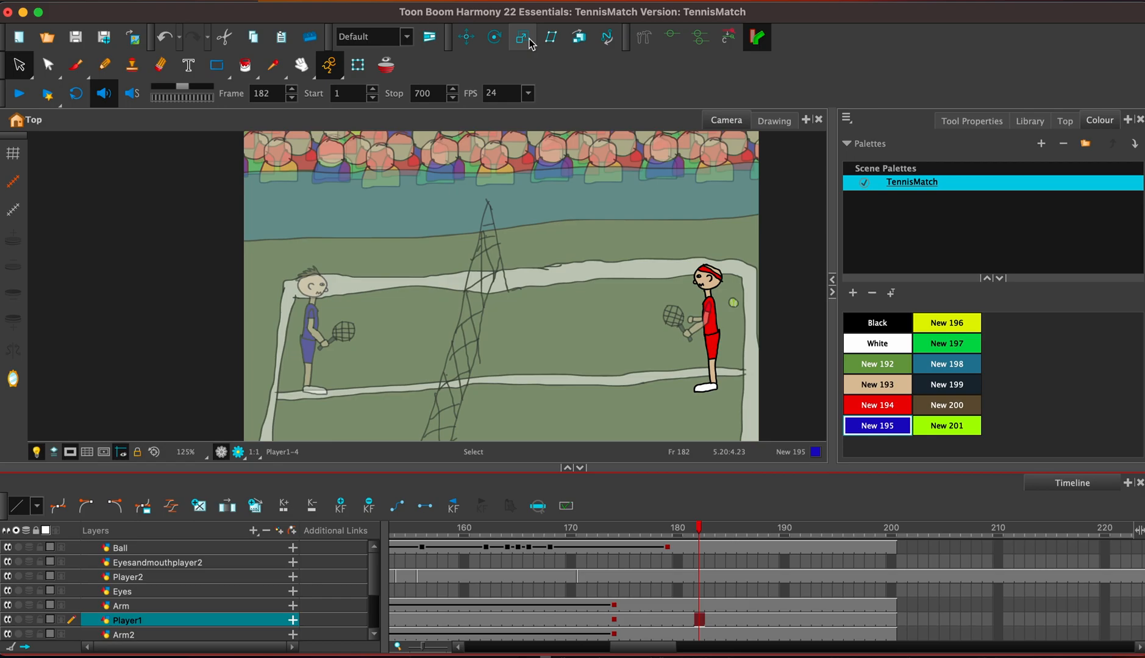
left_click(467, 37)
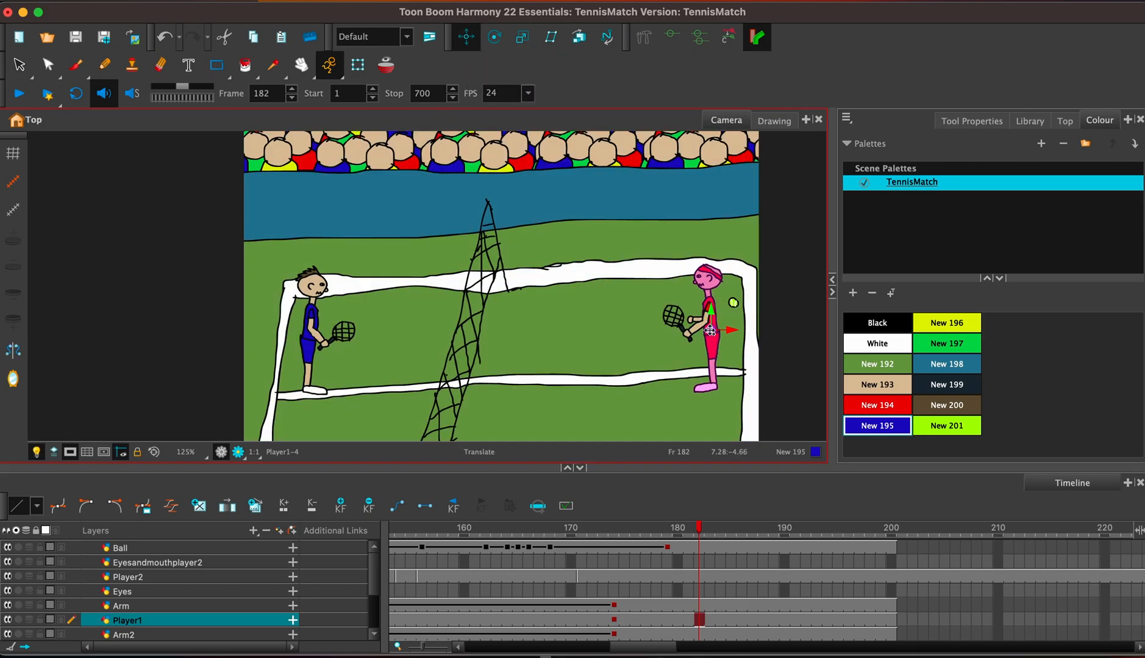
left_click_drag(711, 312, 711, 297)
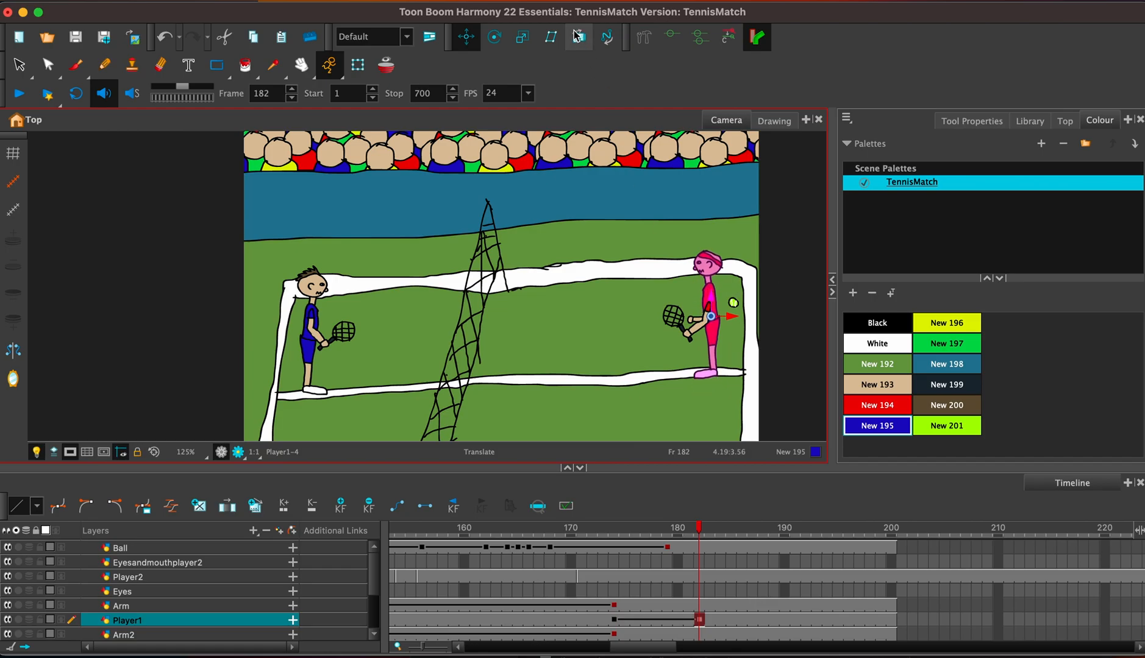
left_click(522, 36)
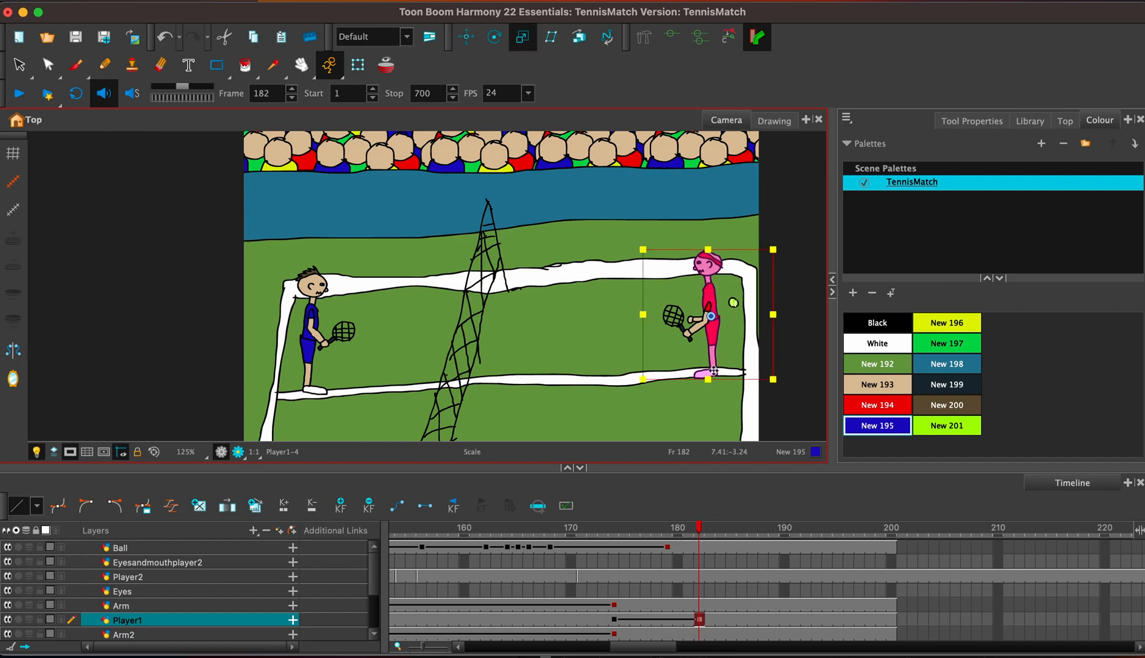
left_click_drag(706, 381, 708, 392)
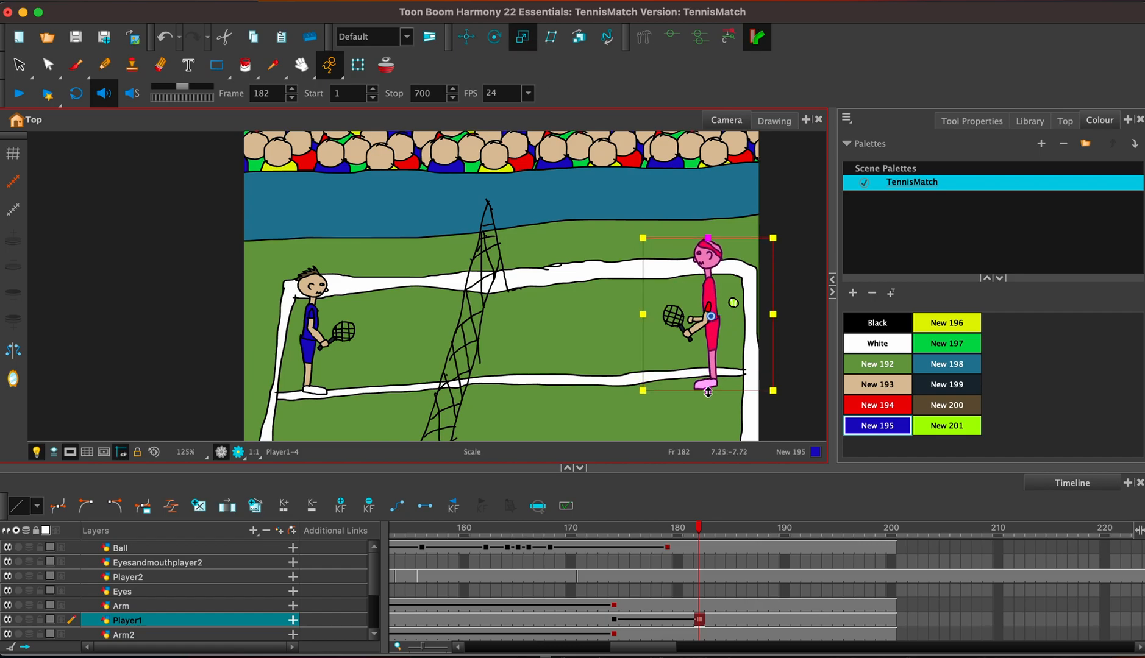
At frame 182, move the red player's racket arm up to his shoulder and rotate it so the racket is raised at his head.
left_click(698, 606)
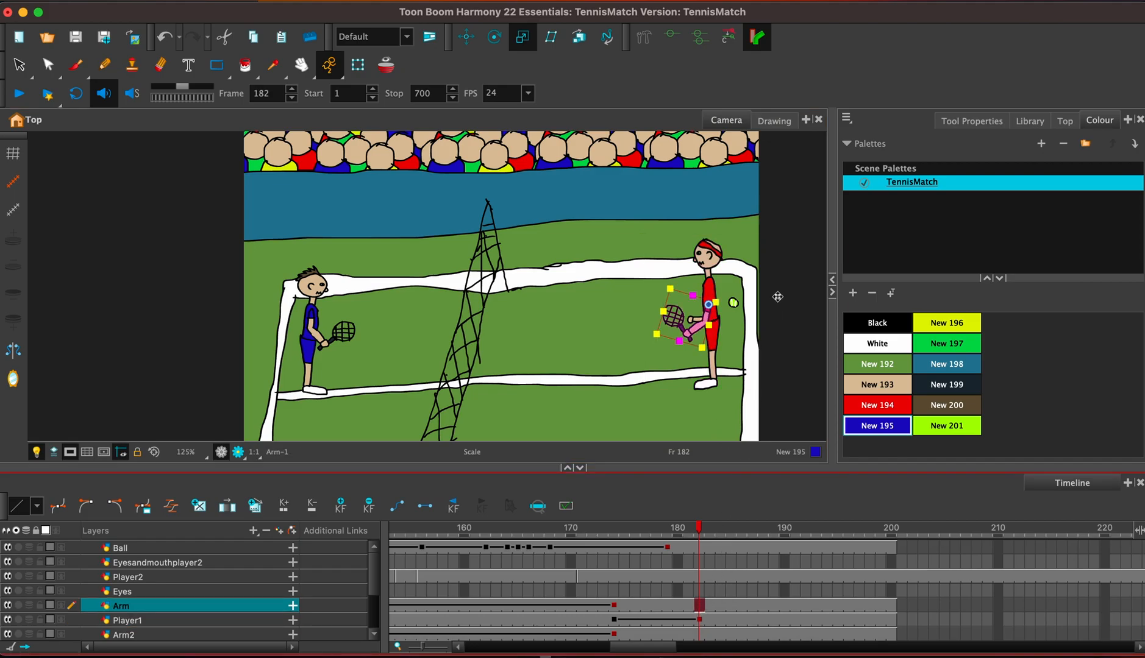
left_click(466, 37)
left_click_drag(703, 319, 756, 342)
left_click(494, 37)
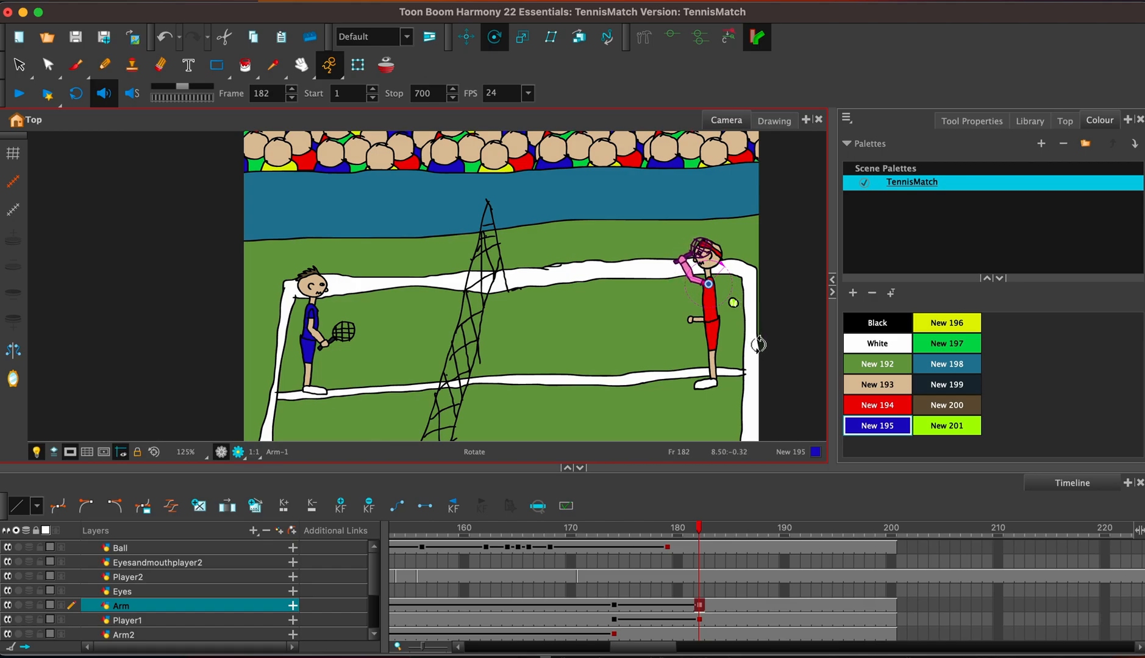
Try to raise the red player's second arm on the Arm2 layer at frame 182.
left_click(699, 634)
left_click(466, 36)
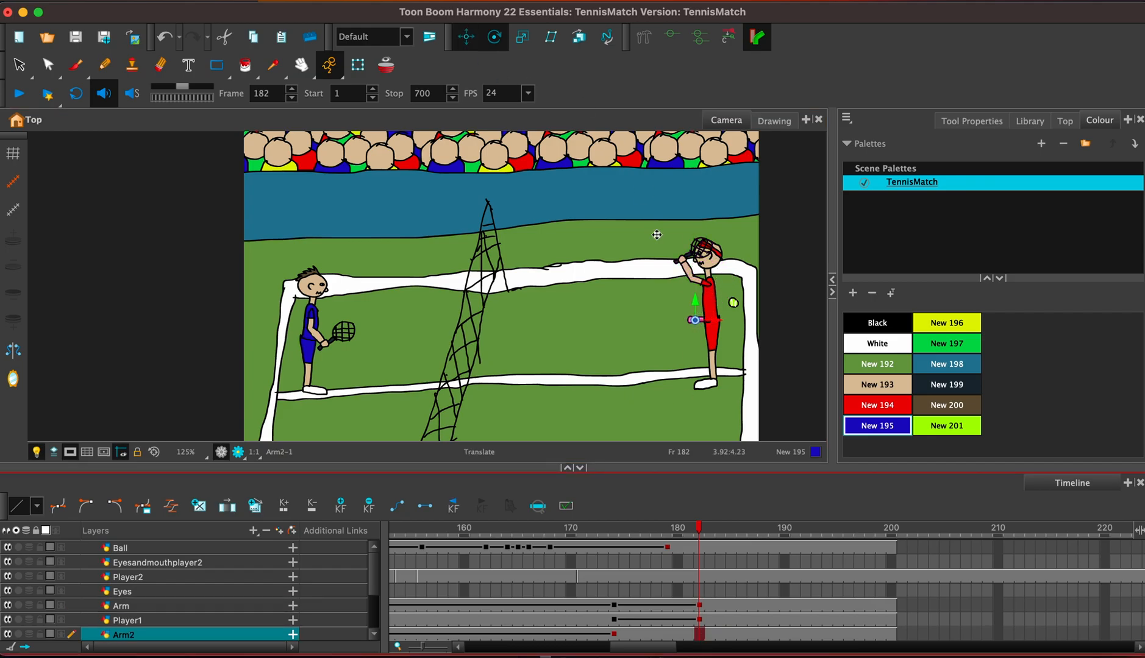
mouse_move(696, 300)
left_mouse_down()
mouse_move(696, 275)
mouse_move(697, 285)
left_mouse_up()
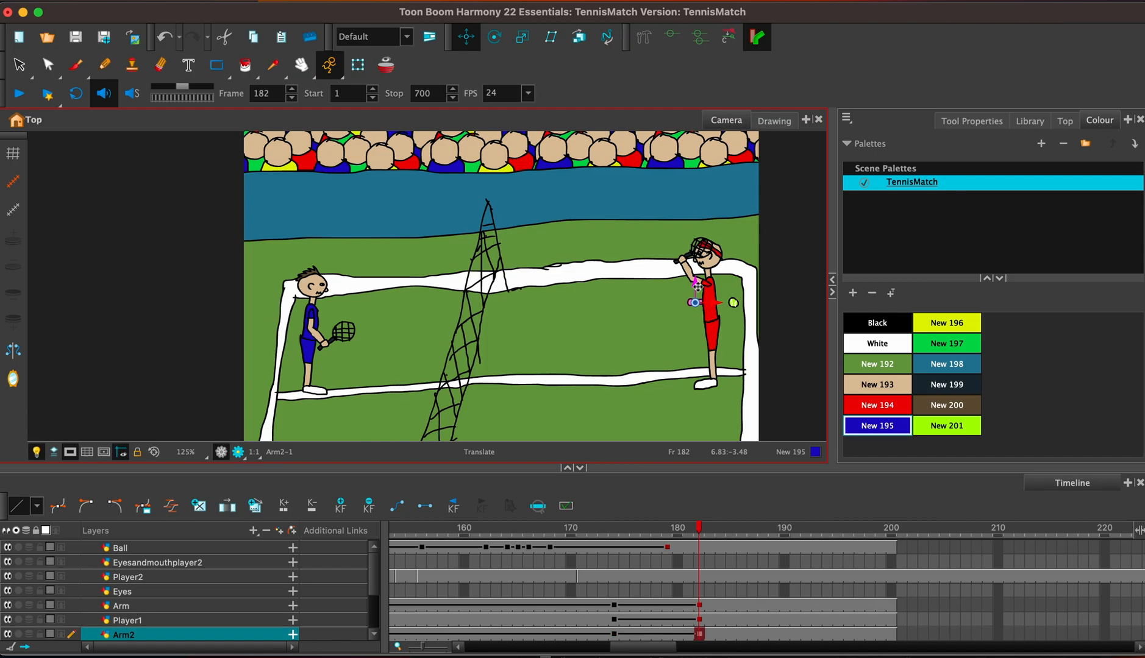
On the Arm2 layer, copy the arm's keyframe from frame 120 to 138 and from frame 115 to 144.
mouse_move(614, 637)
left_mouse_down()
mouse_move(687, 635)
mouse_move(613, 652)
left_mouse_up()
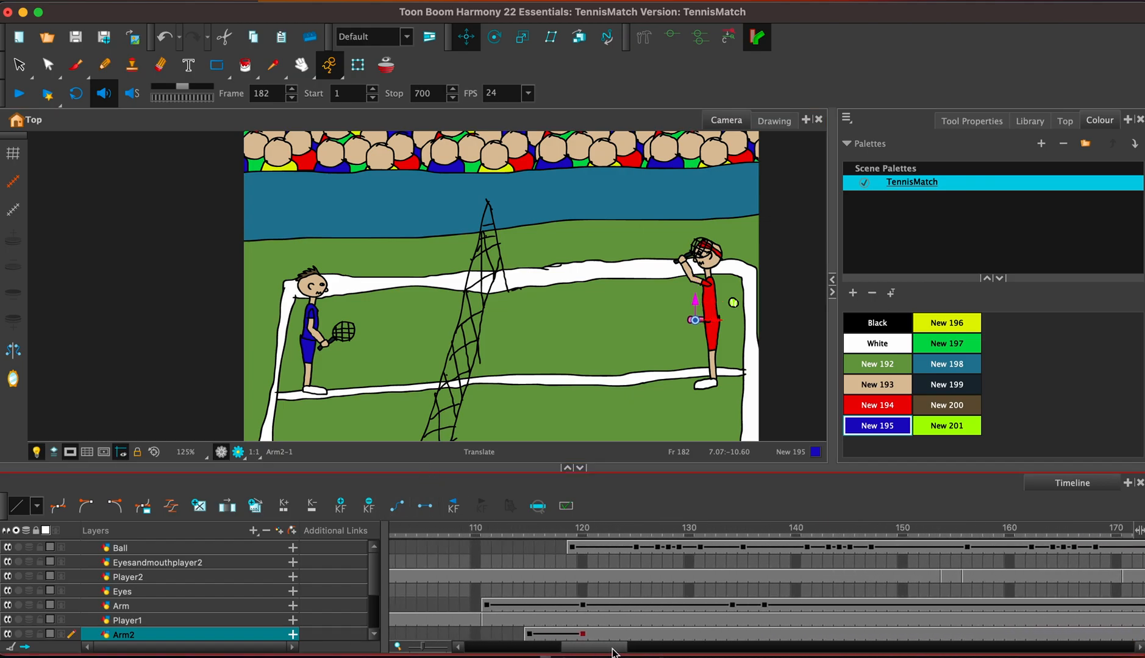
left_click(530, 634)
left_click(584, 634)
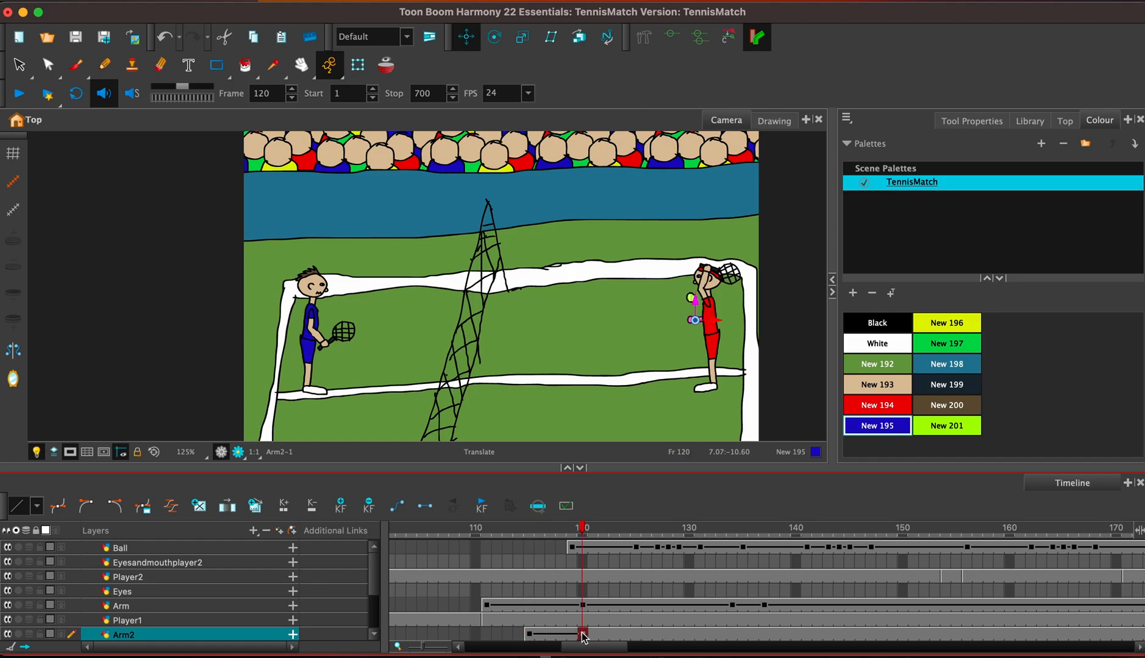
left_click(771, 635)
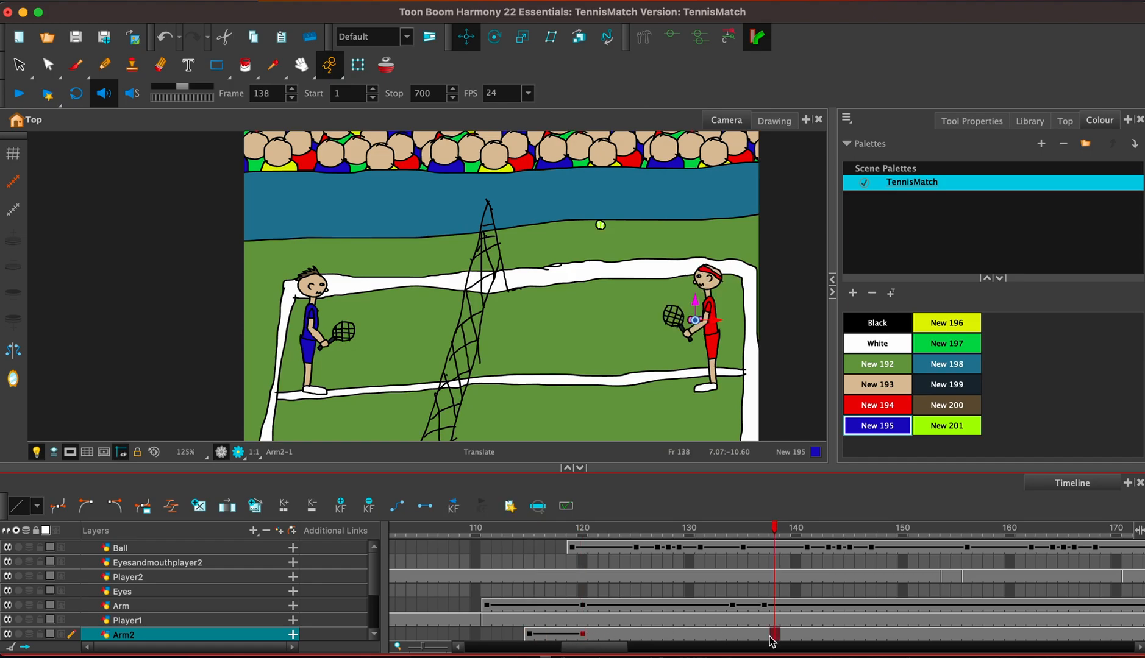
key("F6")
left_click(530, 635)
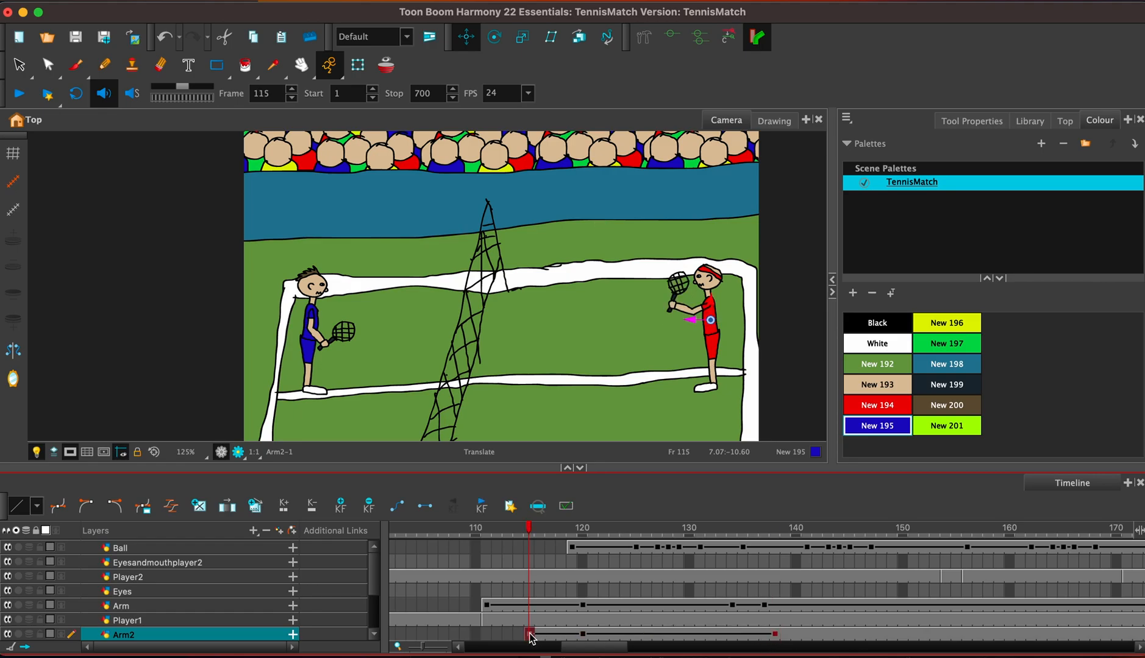
left_click(839, 635)
key("F6")
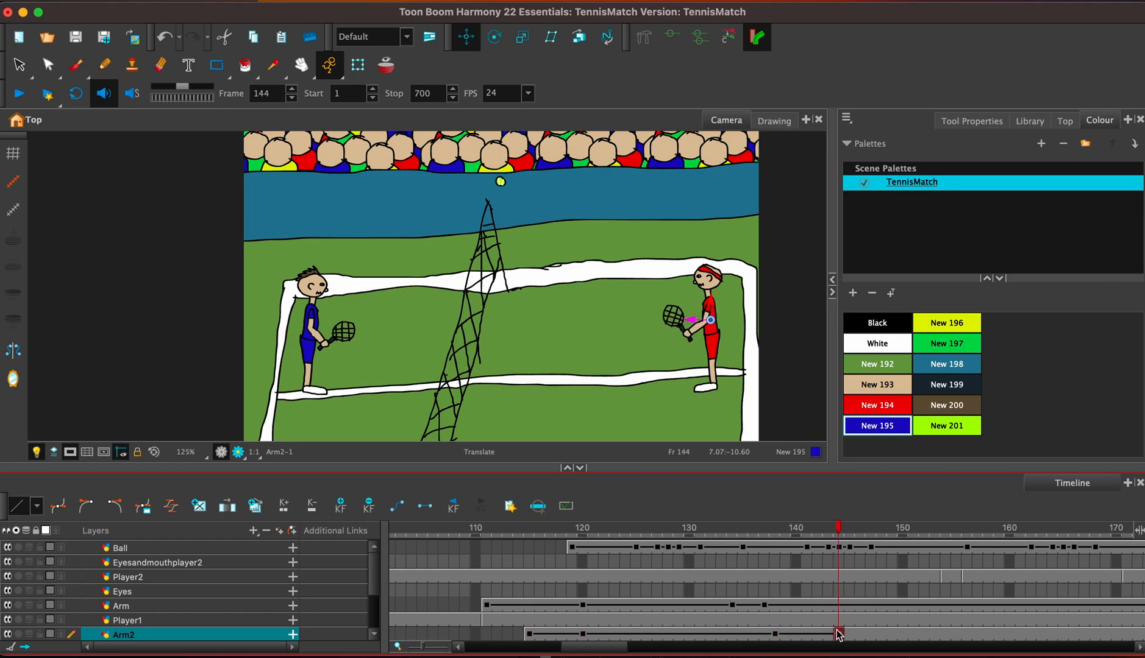
Clear the Arm2 layer's exposure from frame 145 to 200.
left_click_drag(619, 649, 649, 648)
left_click(520, 635)
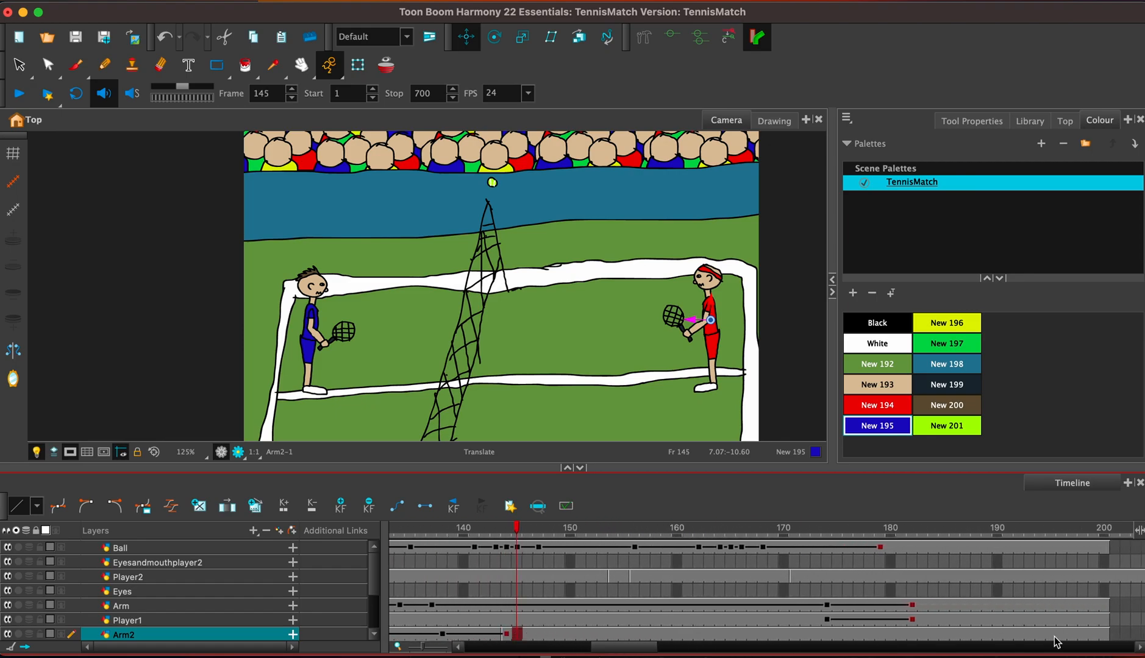
left_click(1106, 635, "shift")
key("Delete")
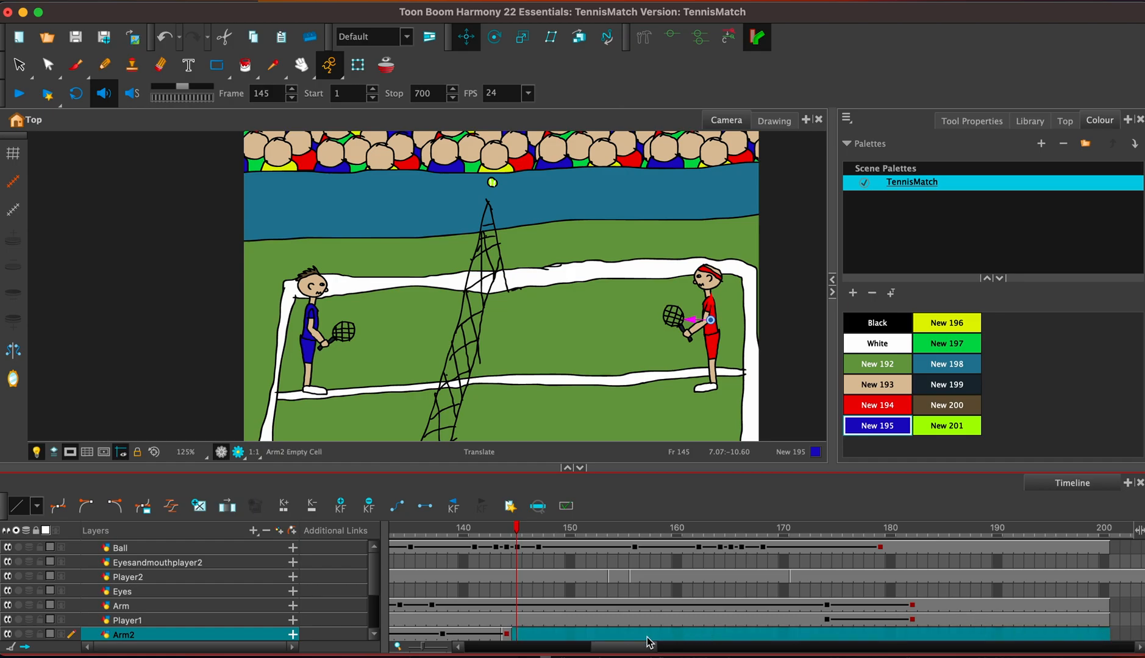
At frame 182, scale the red player's racket arm up slightly and rotate it so the racket sits above his head.
left_click_drag(619, 648, 641, 649)
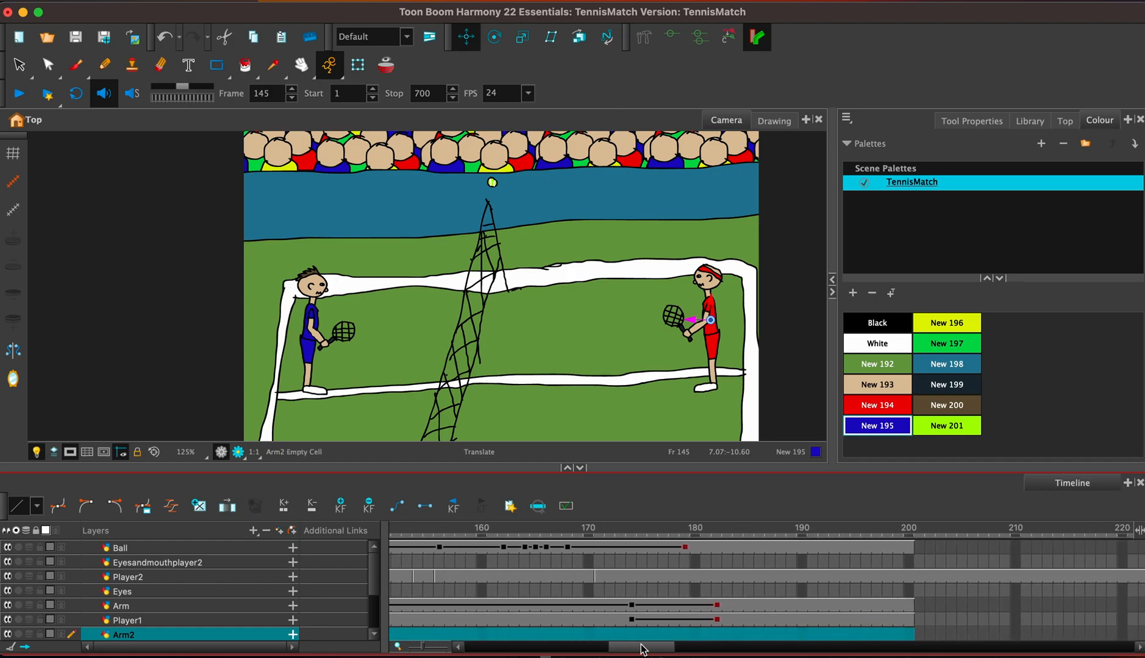
left_click(717, 606)
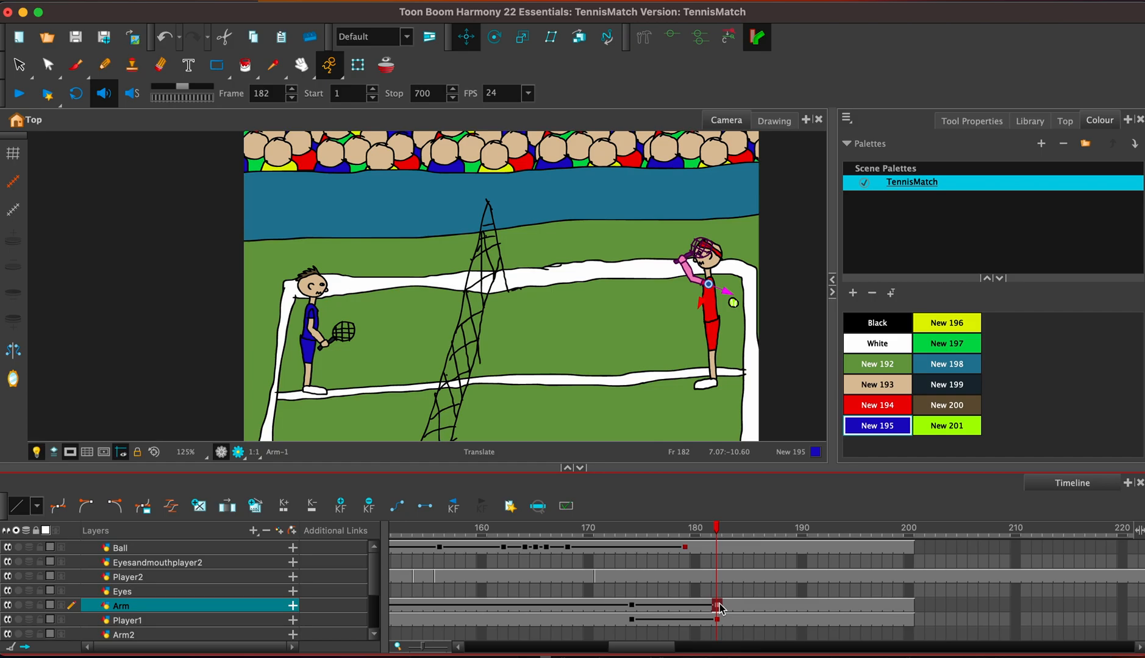
left_click(718, 619)
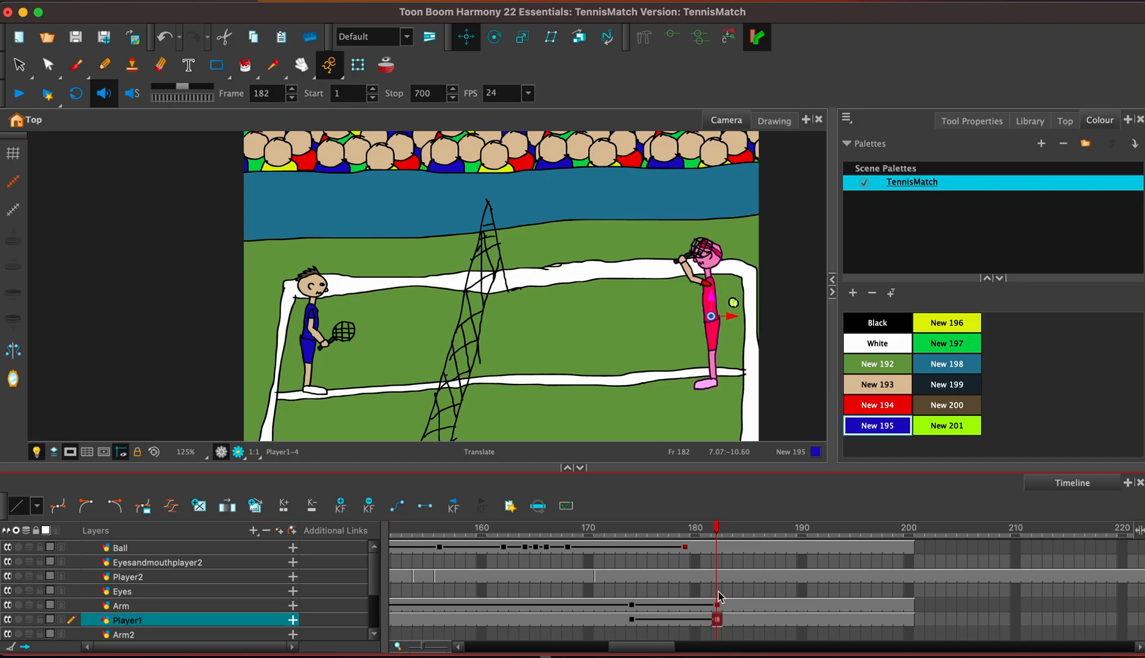
left_click(718, 592)
left_click(717, 606)
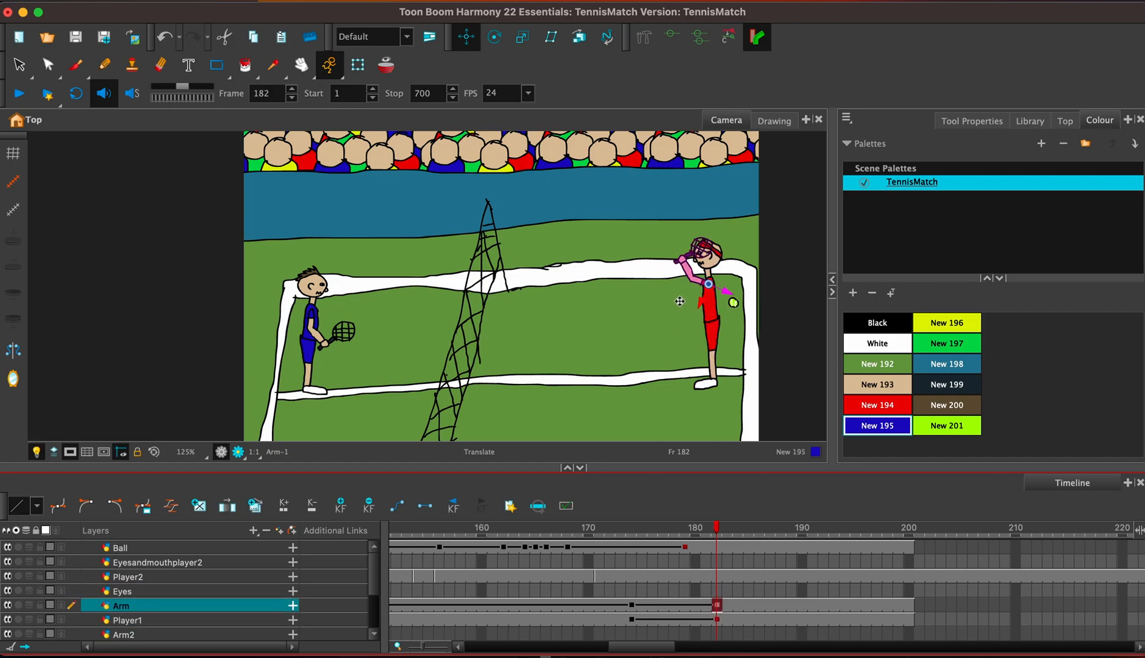
left_click(522, 36)
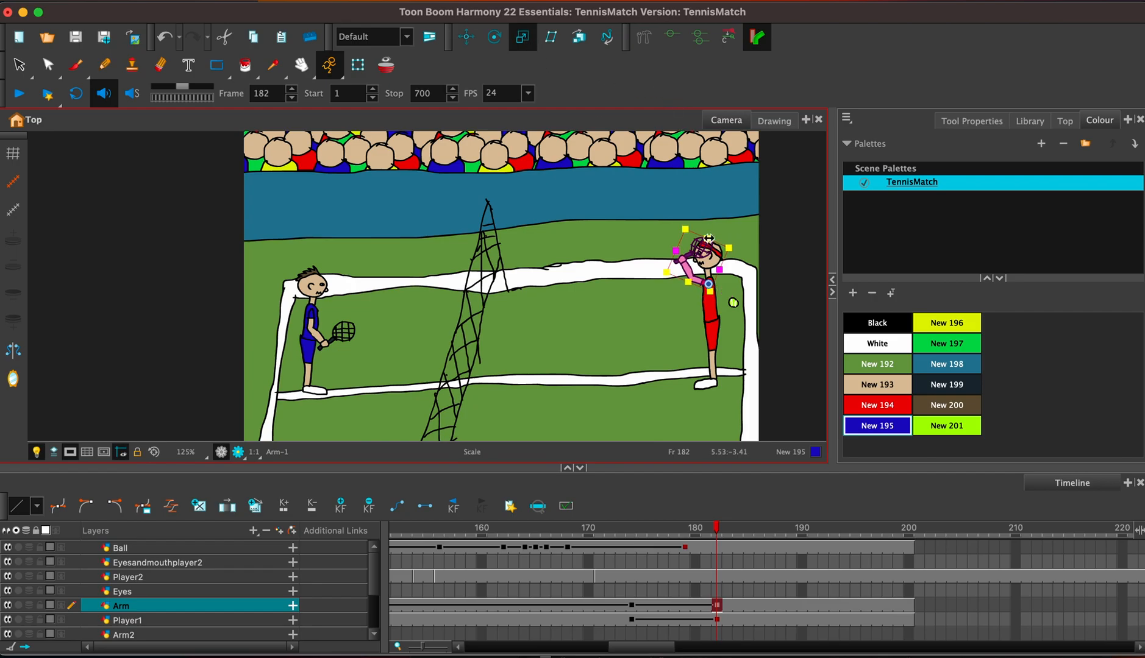
left_click_drag(684, 228, 688, 220)
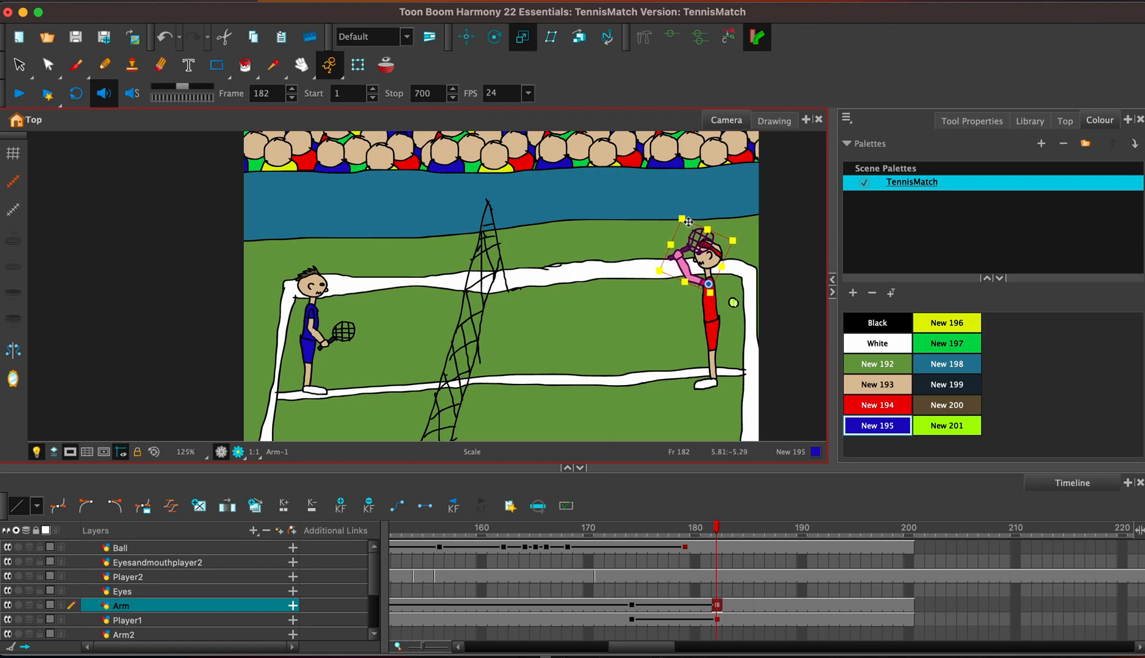
left_click(495, 36)
left_click_drag(724, 262, 729, 268)
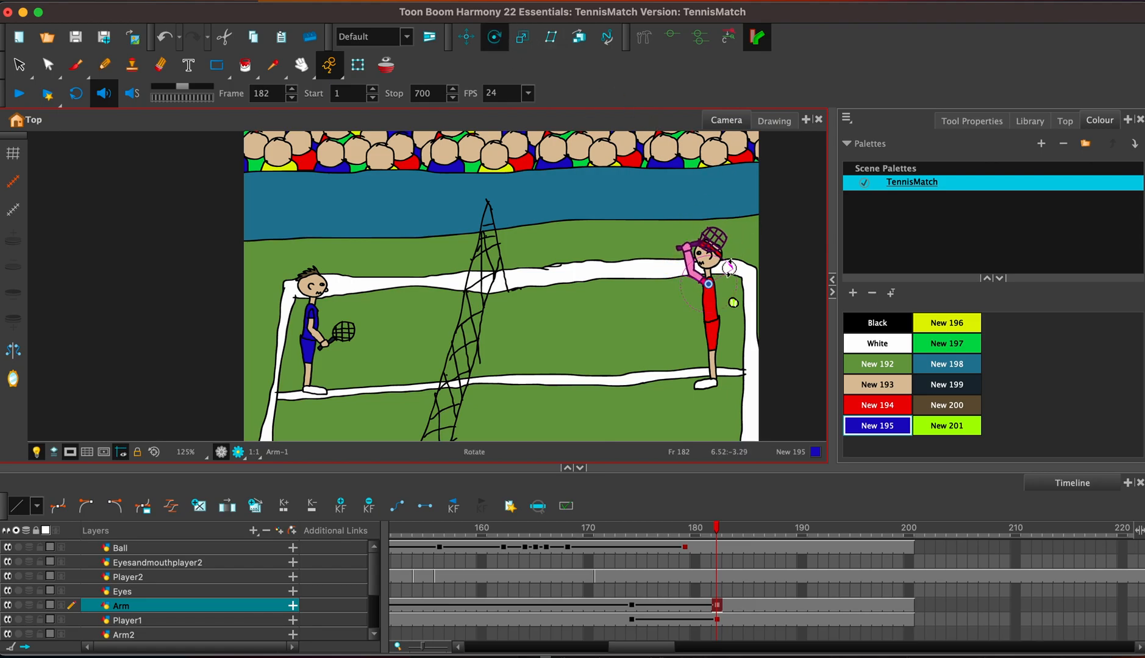
Check the ball at frames 179 and 176, and play back the rally from frame 100.
left_click(685, 548)
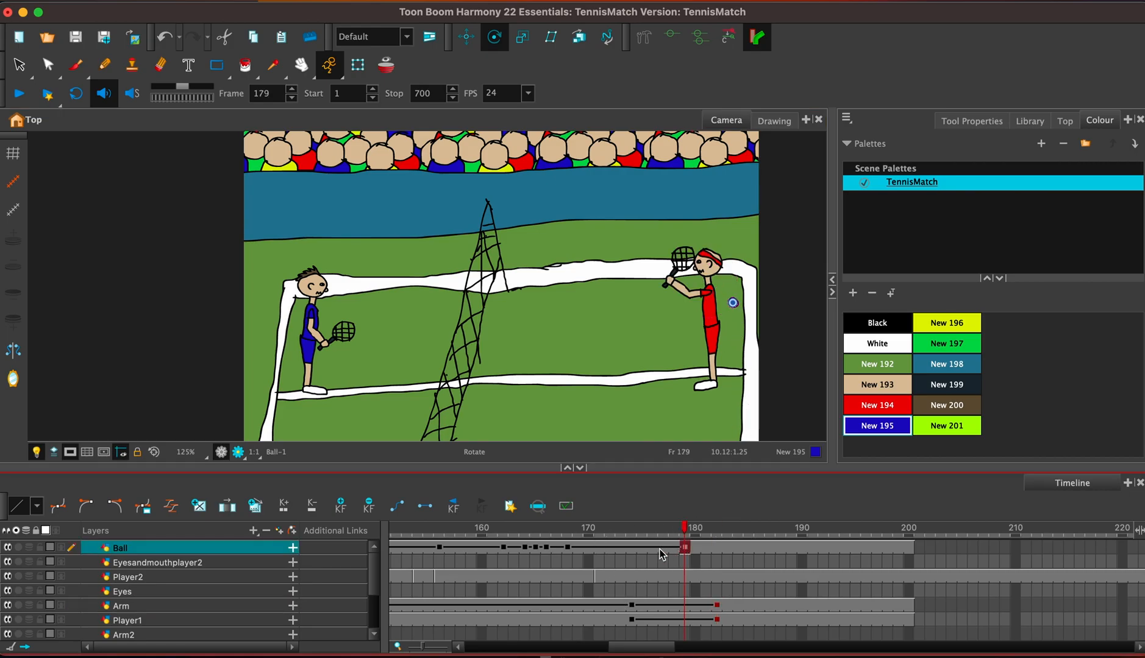
left_click(657, 549)
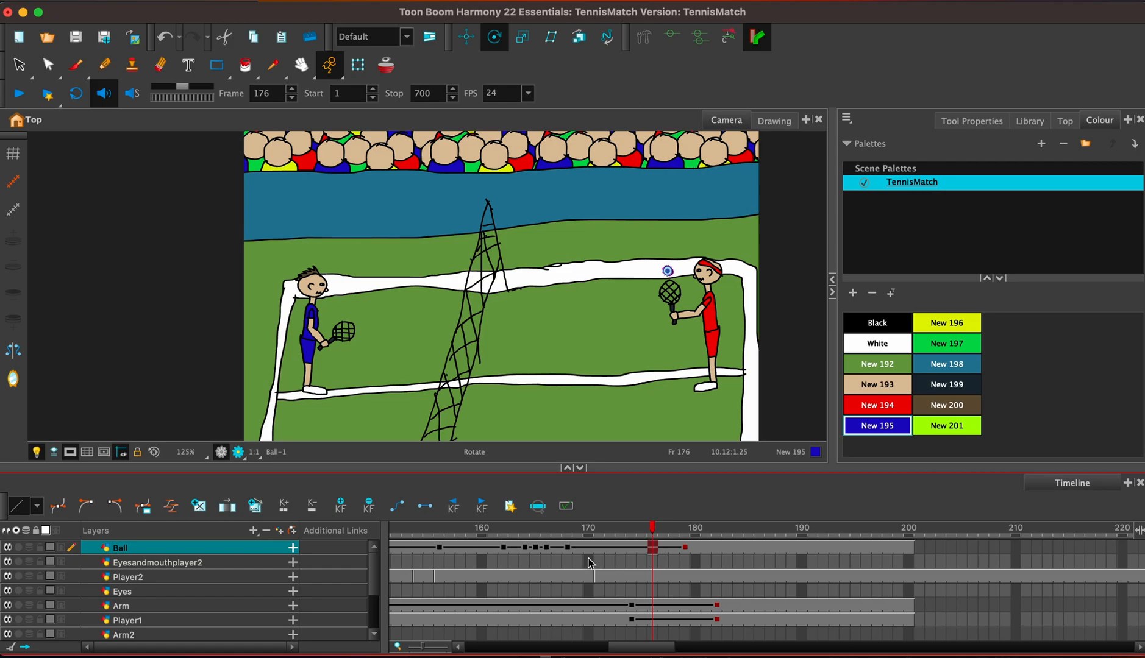
left_click_drag(660, 648, 597, 649)
left_click(514, 548)
left_click(19, 93)
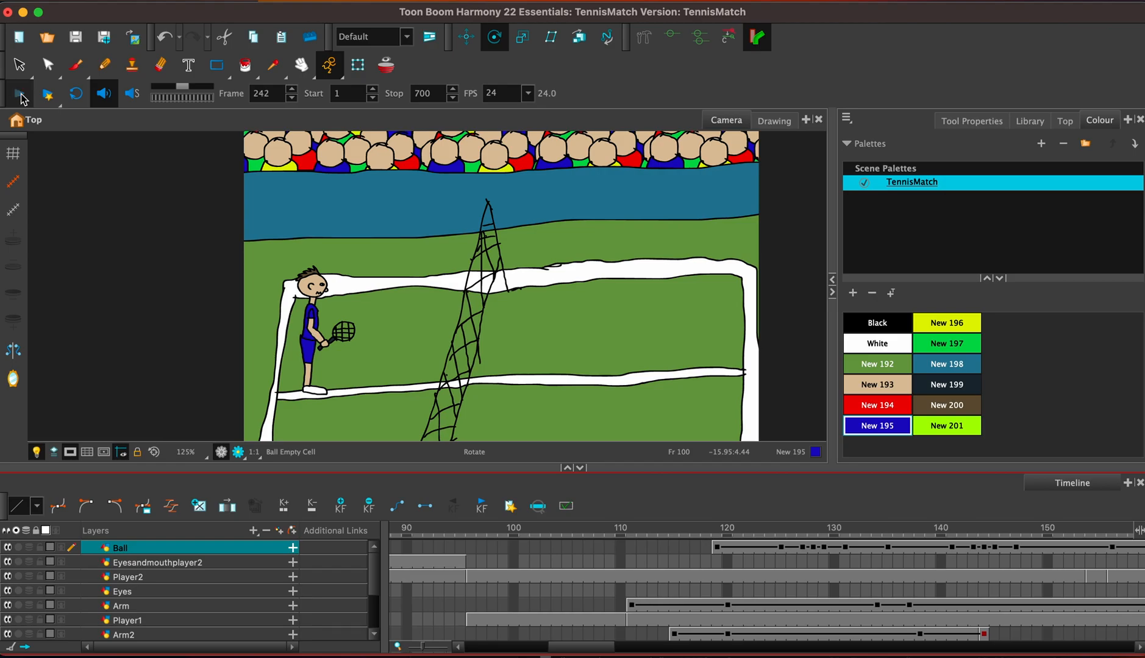
left_click(20, 97)
Shift the Arm and Player1 keyframes four frames earlier, to frames 170 and 178.
left_click_drag(670, 651, 610, 628)
left_click(588, 605)
left_click(674, 620, "shift")
Move the Ball layer's last keyframe to frame 176 and raise the ball slightly there.
left_click(640, 548)
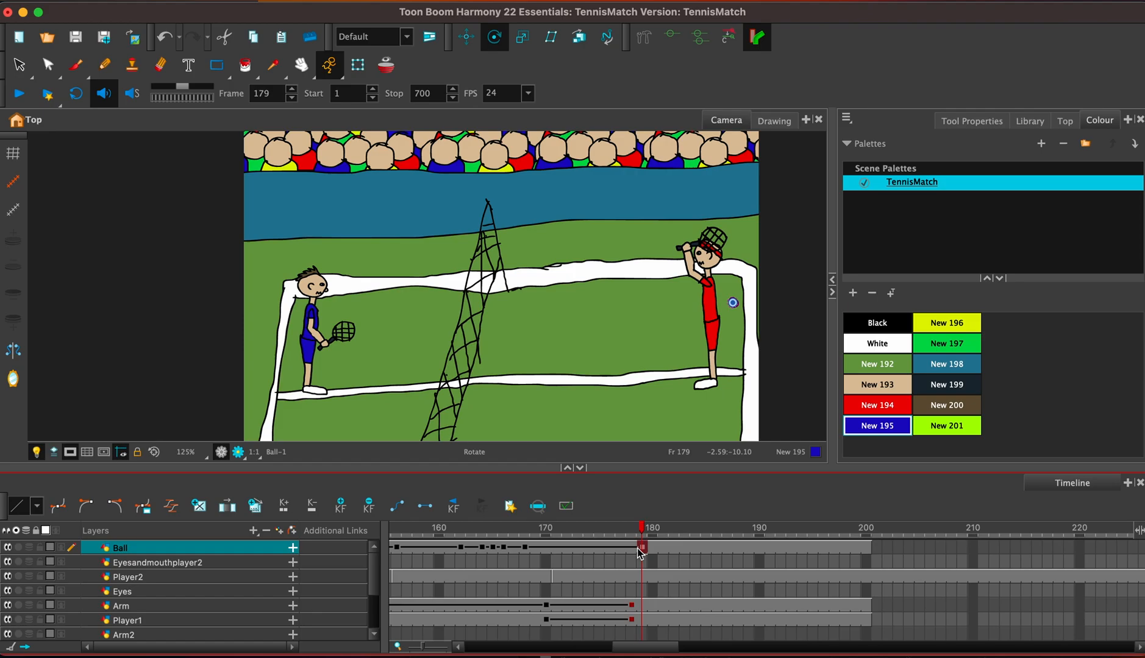
left_click_drag(639, 549, 613, 558)
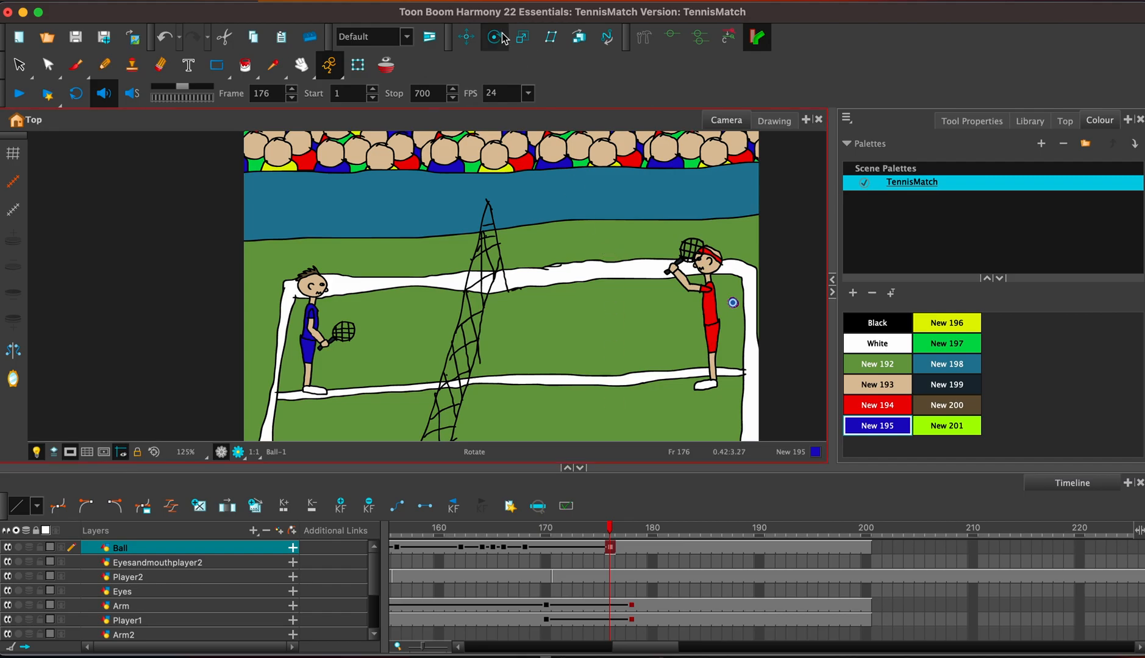
key("alt+2")
left_click_drag(732, 290, 732, 275)
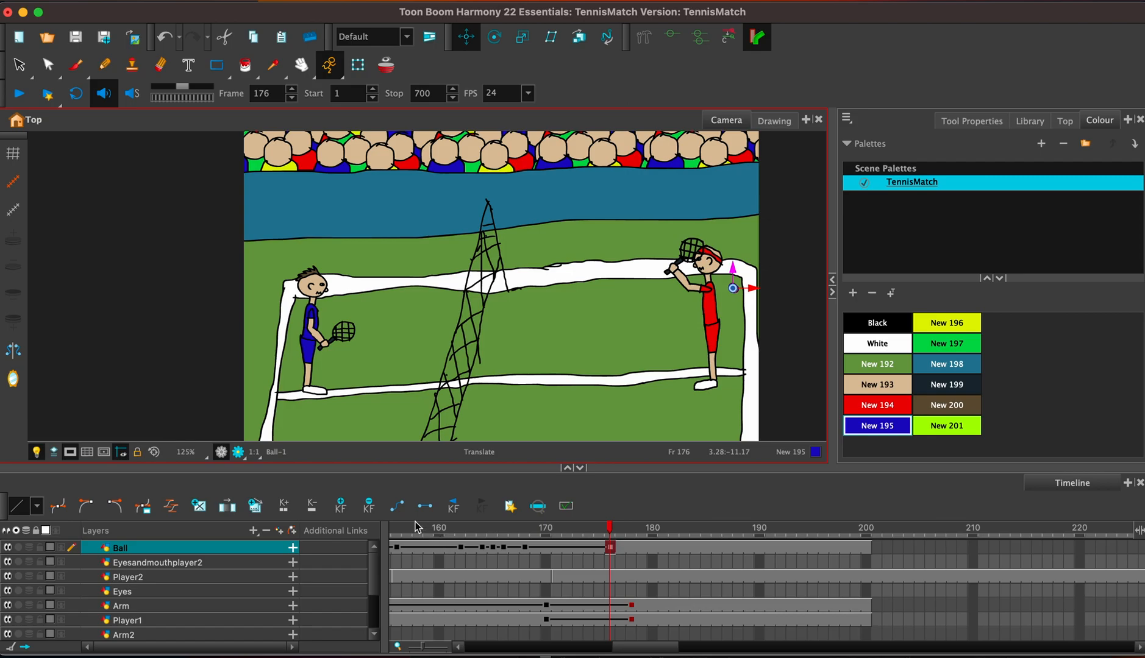
Play back the ball's flight past the red player from frame 157.
left_click(407, 529)
left_click(21, 92)
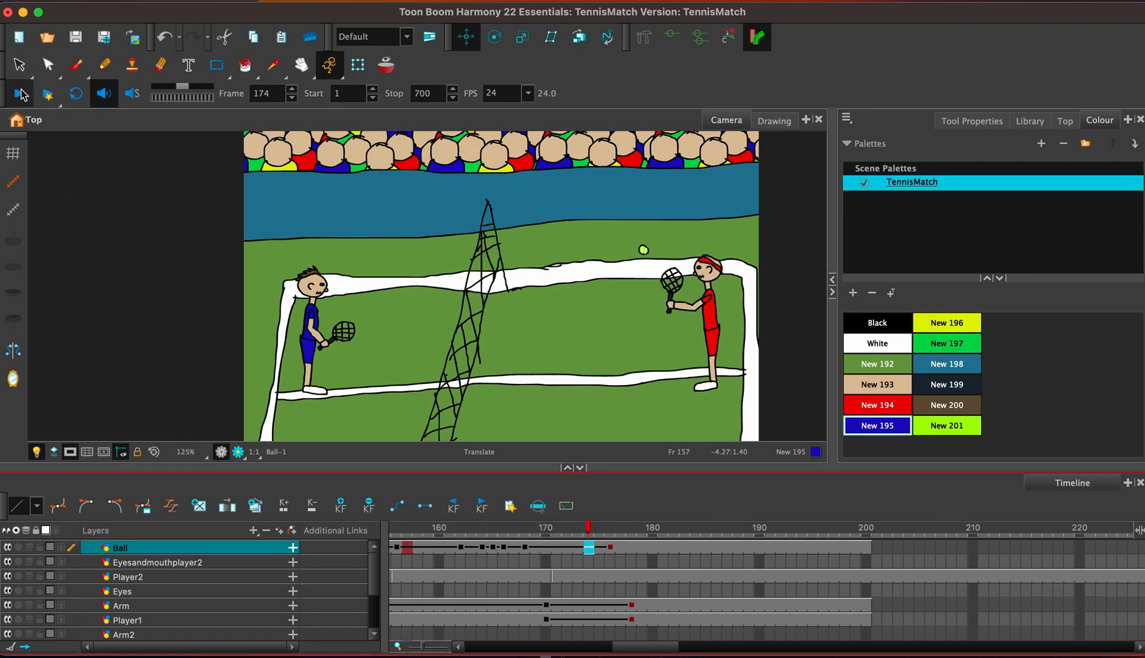
left_click(21, 92)
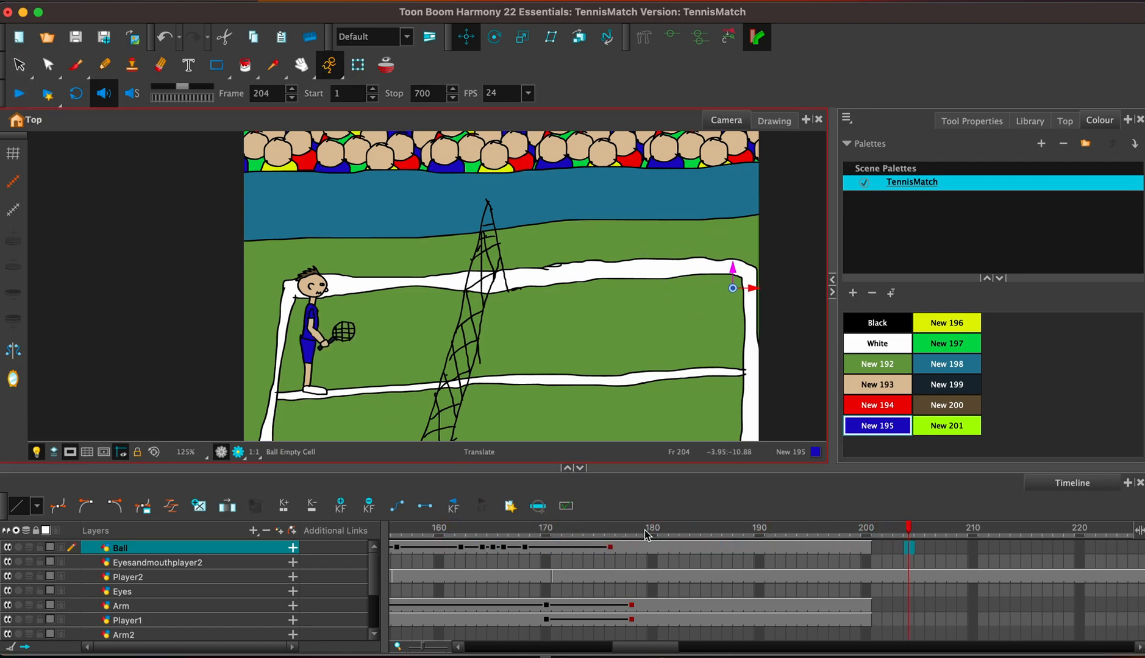
Keyframe the ball slightly higher and further right behind the red player at frame 180, and a touch higher at frame 181.
left_click(648, 548)
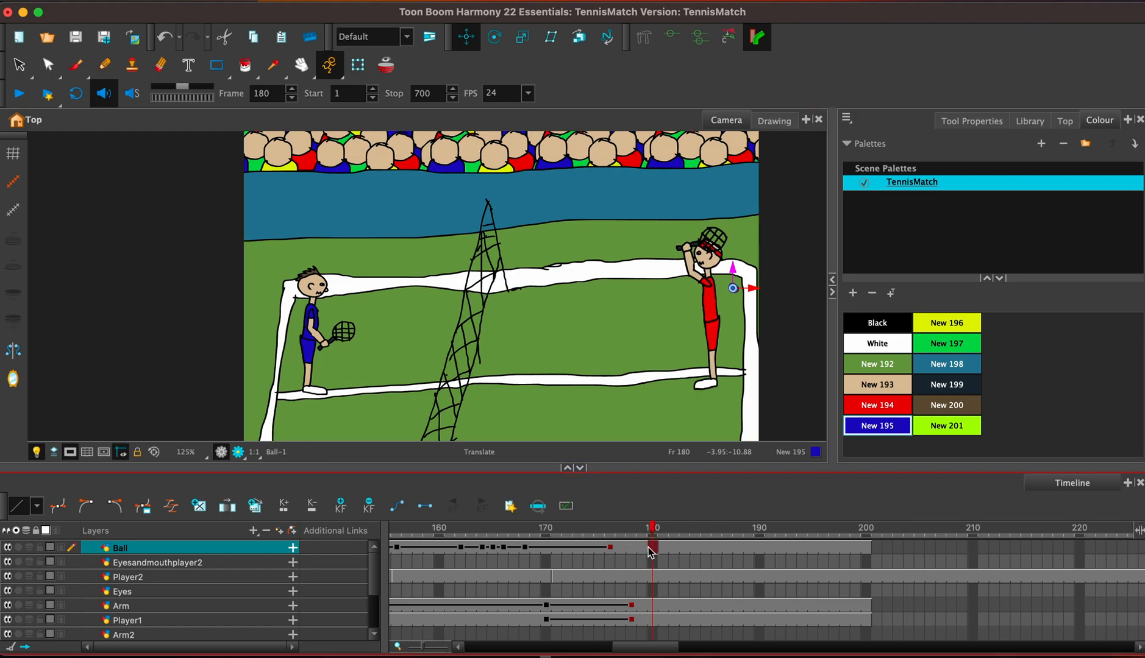
left_click(465, 38)
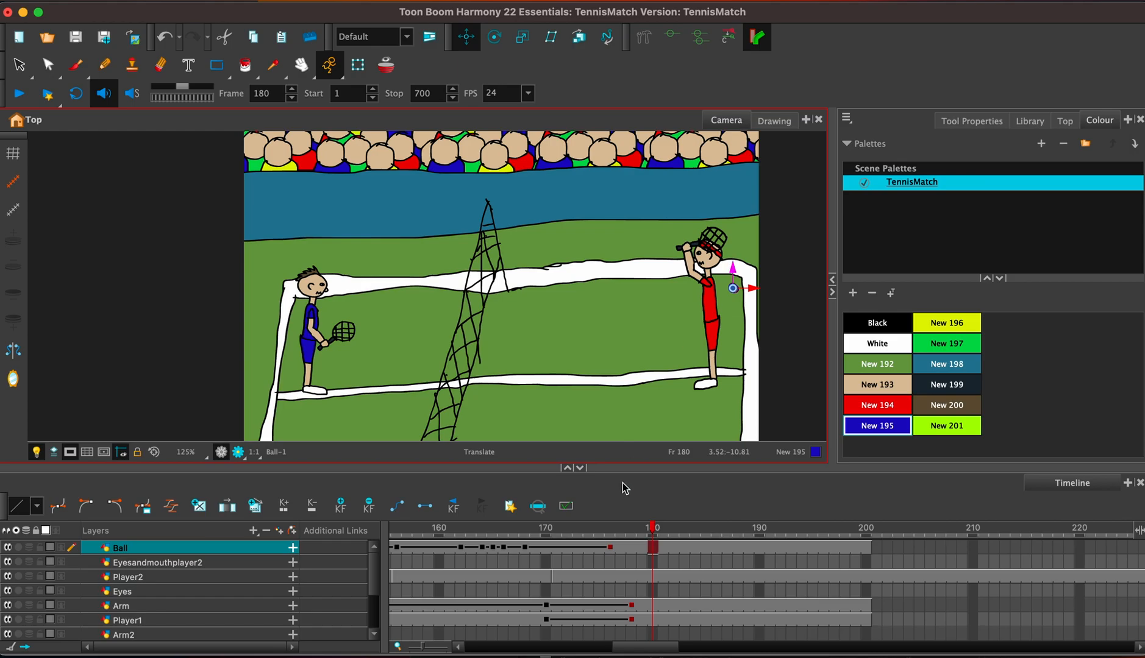
left_click_drag(733, 269, 737, 252)
left_click(663, 547)
left_click_drag(761, 275, 763, 276)
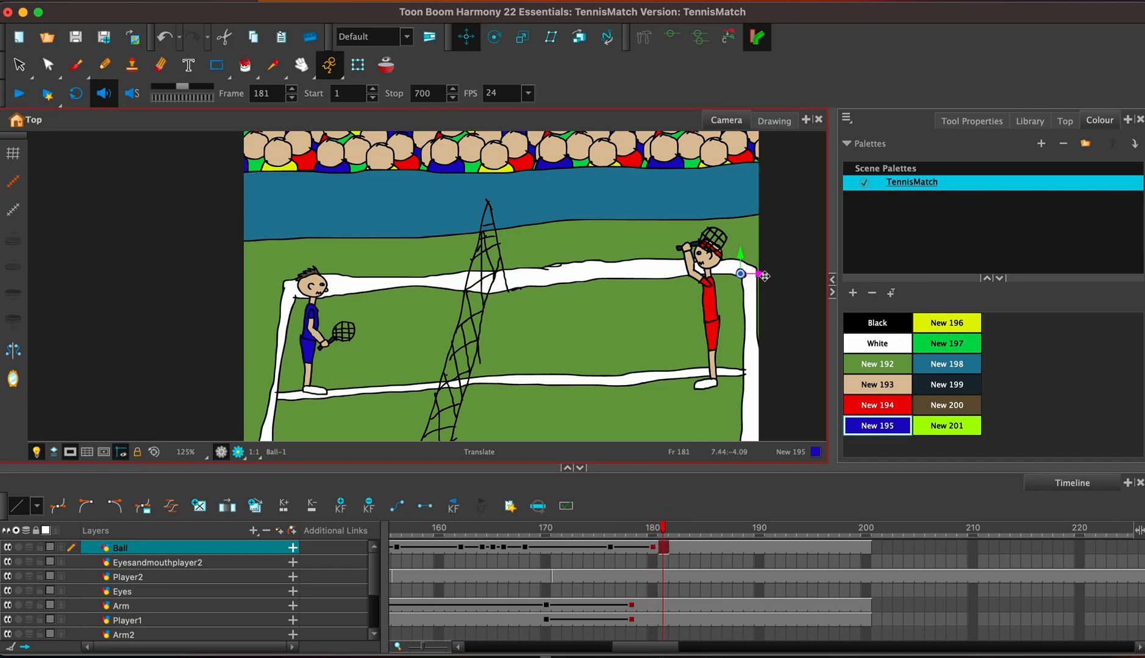
Keyframe the ball starting to drop to the right at frame 182 and falling outside the picture's right edge at frame 186.
key("period")
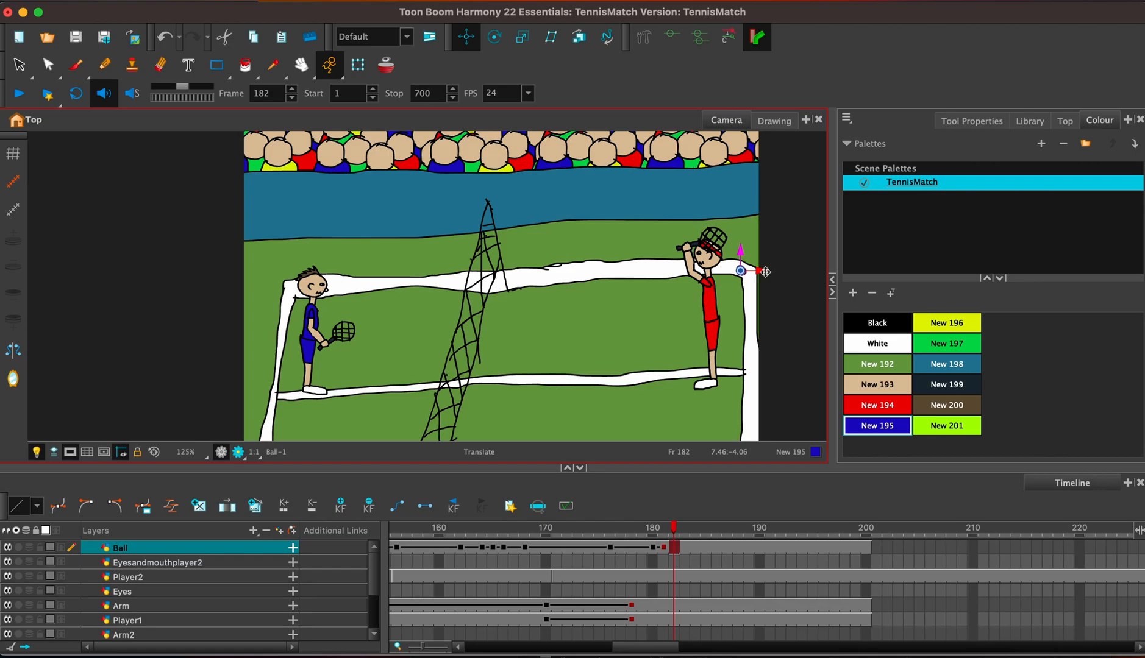
left_click_drag(740, 253, 764, 276)
left_click(717, 548)
left_click_drag(743, 260, 777, 291)
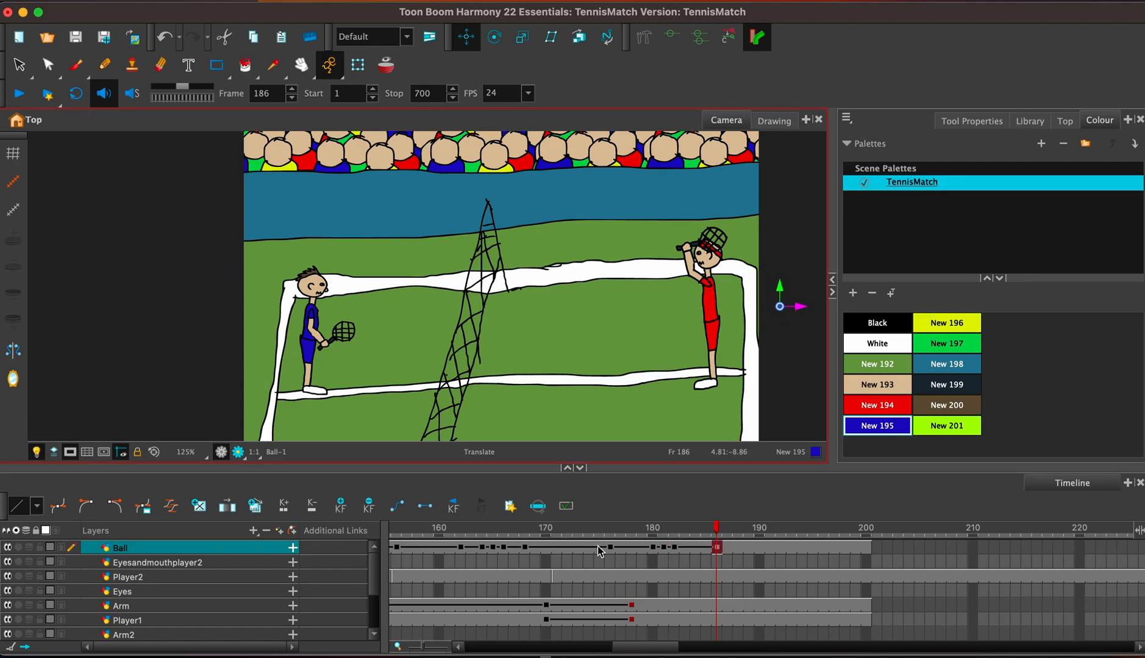
Play back the ball's bounce out of the picture from frame 156.
left_click(397, 528)
left_click(19, 94)
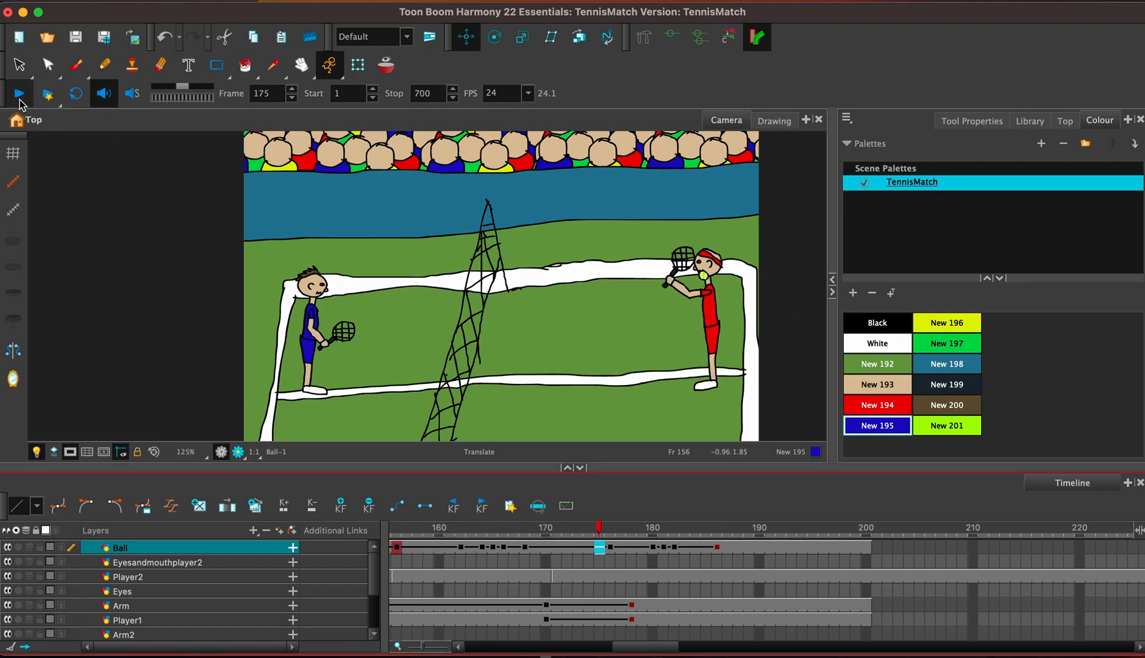
left_click(19, 94)
Clear the exposure of the Player2, Eyes, Arm and Player1 layers from frame 187 to 250.
left_click(670, 607)
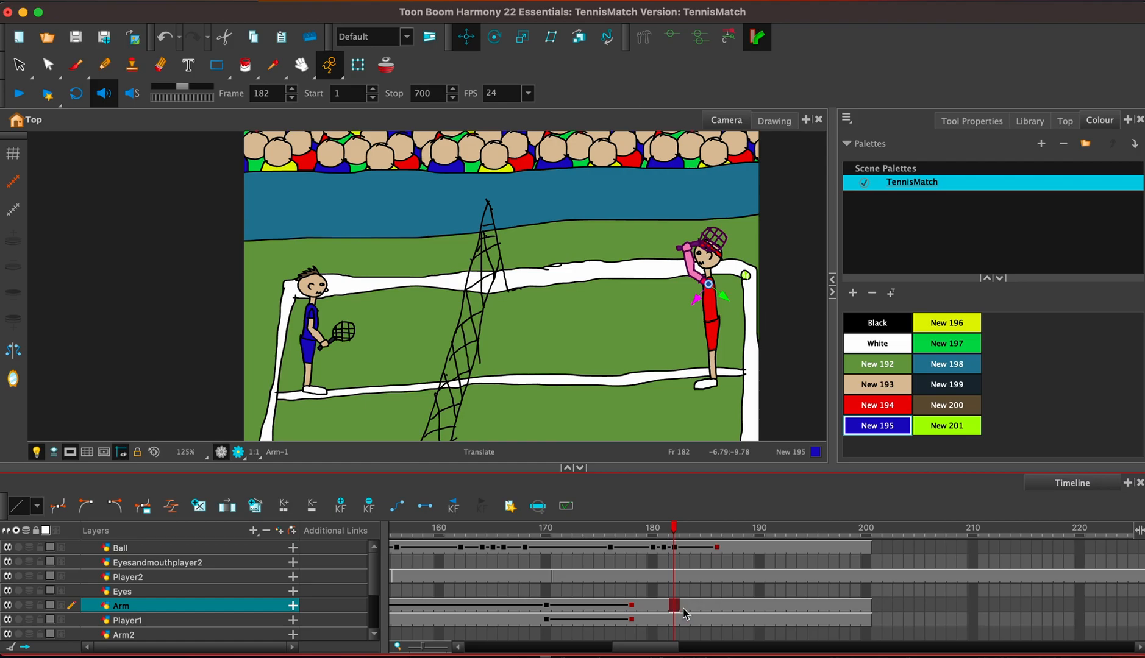
left_click(685, 618)
left_click(731, 547)
left_click(738, 578)
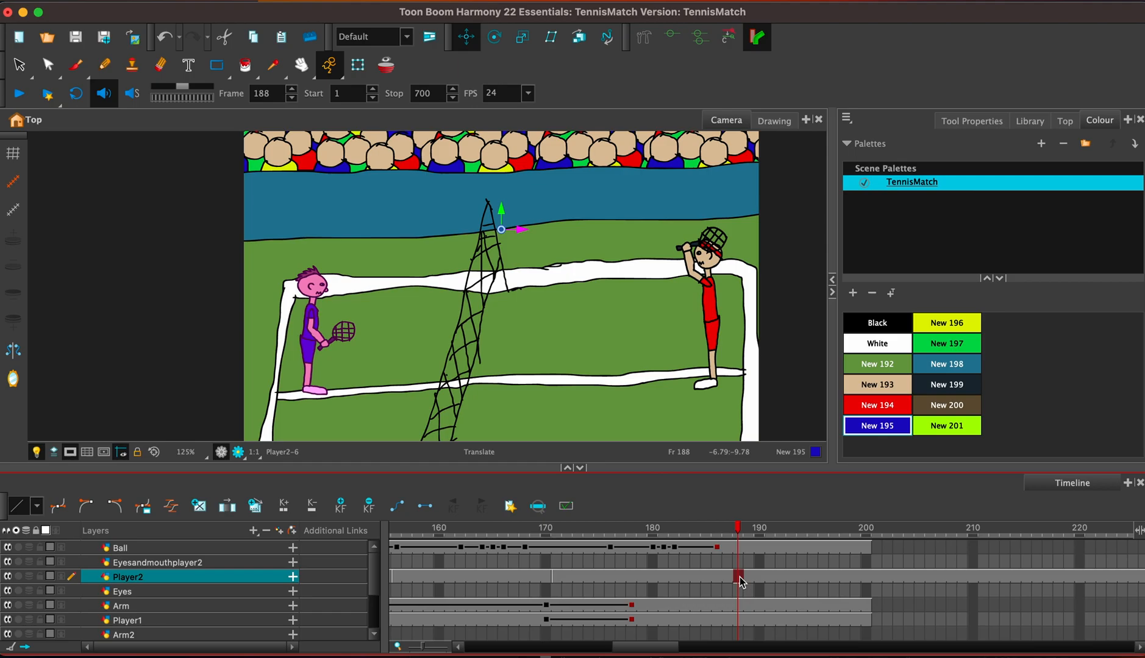
left_click(716, 551)
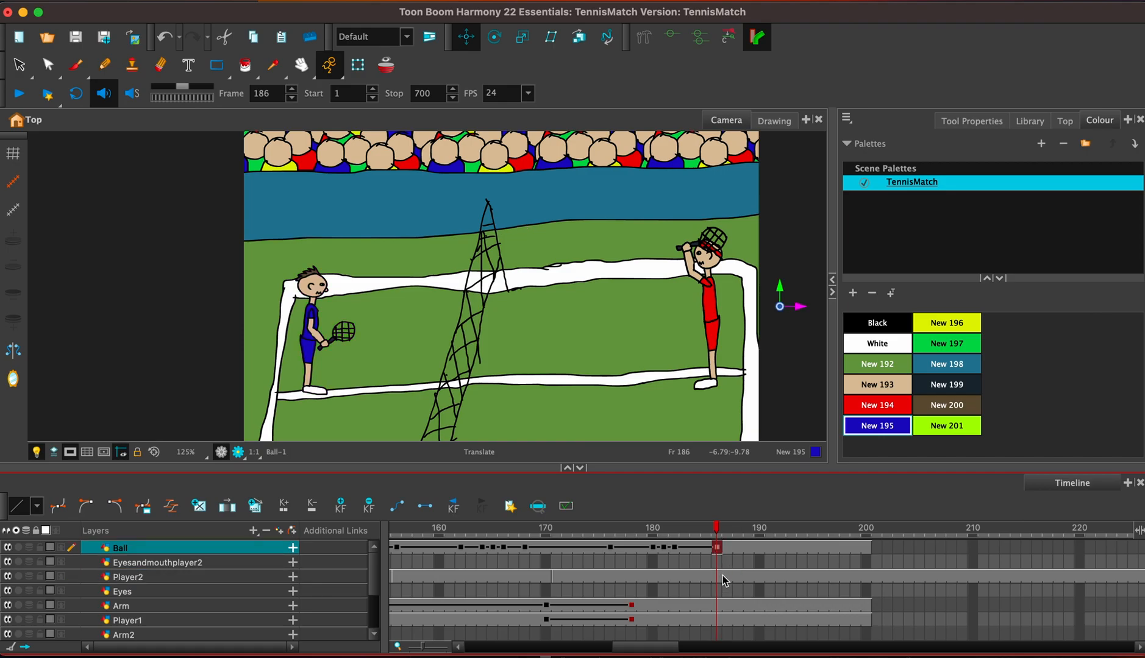
left_click(726, 577)
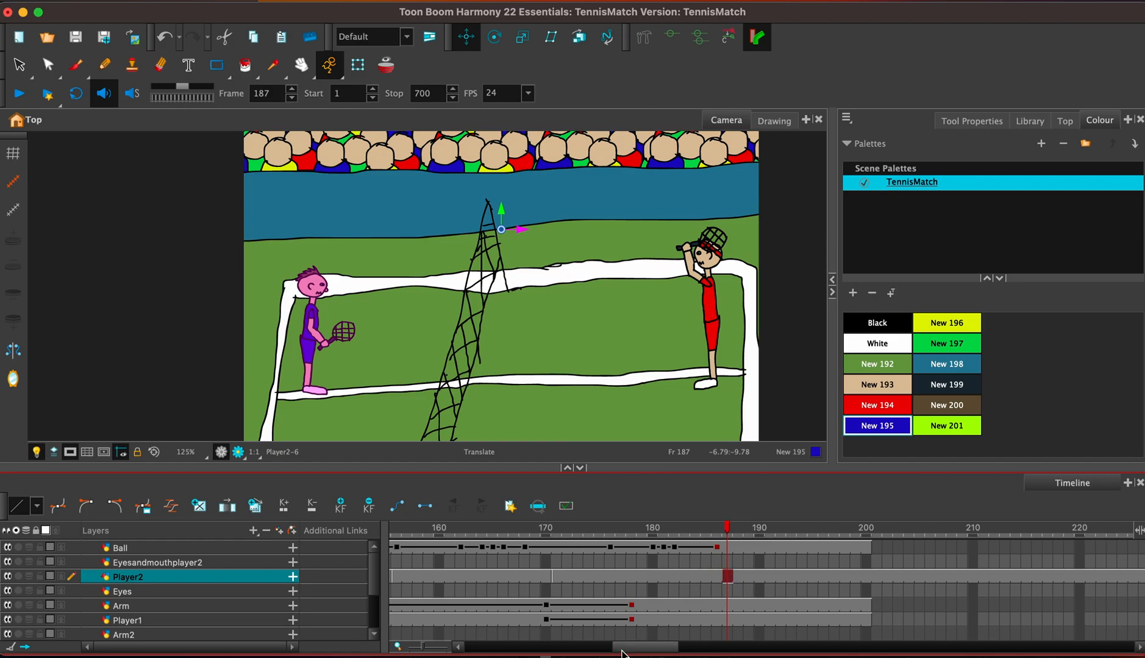
left_click_drag(622, 653, 667, 650)
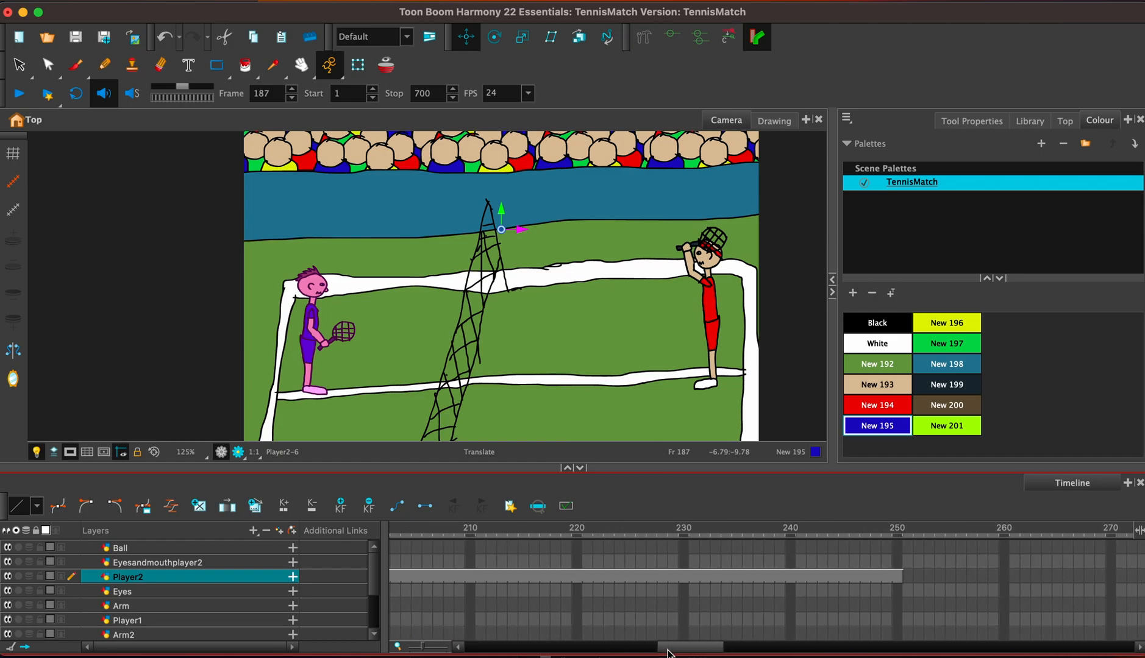
left_click(902, 626, "shift")
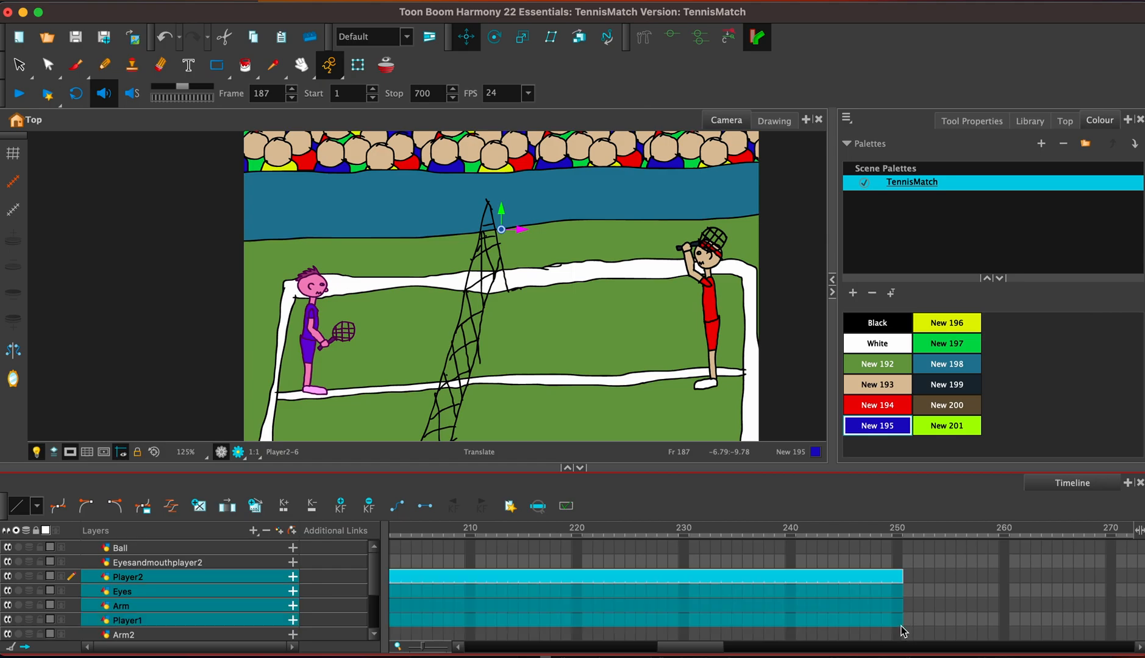
key("Delete")
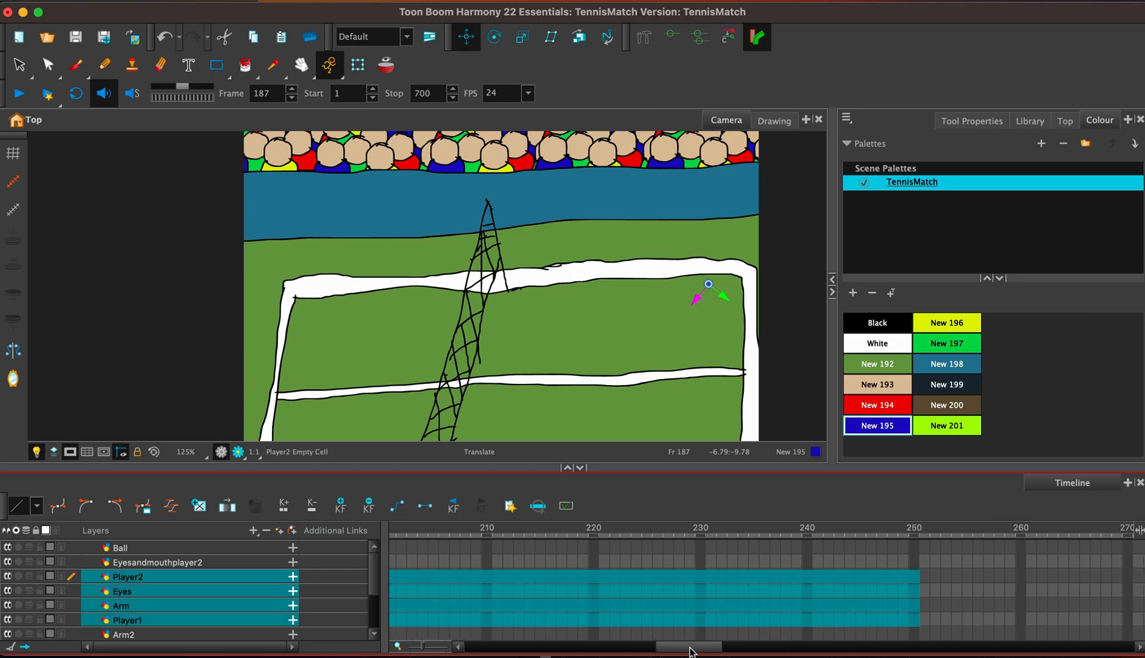
left_click_drag(699, 651, 651, 651)
left_click(763, 578)
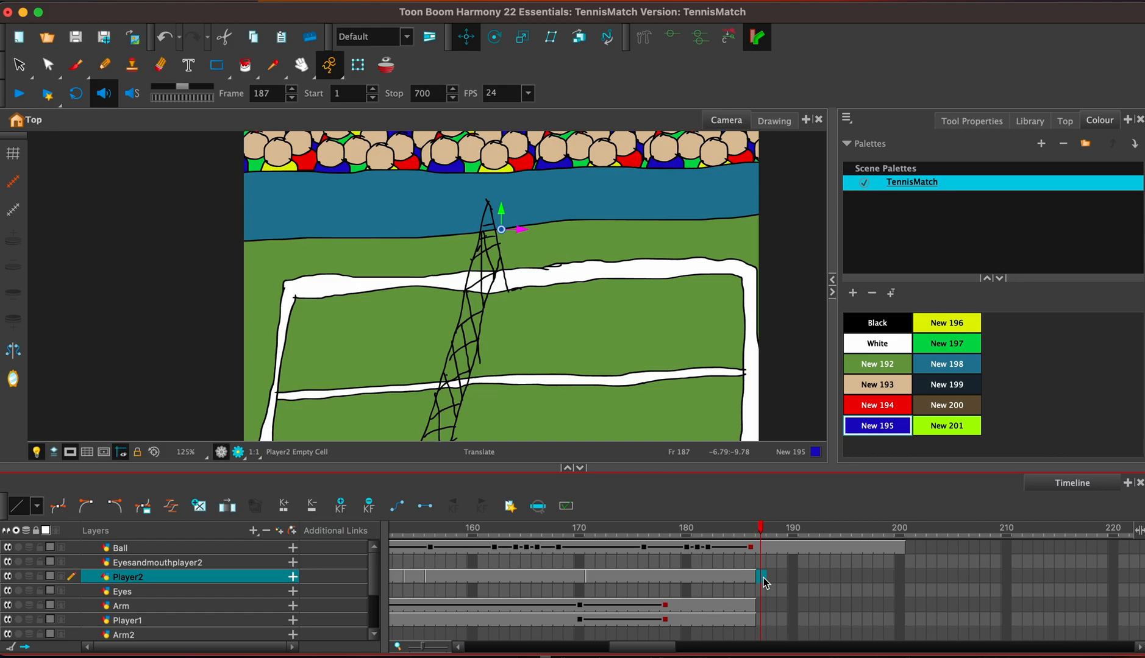
left_click(764, 620)
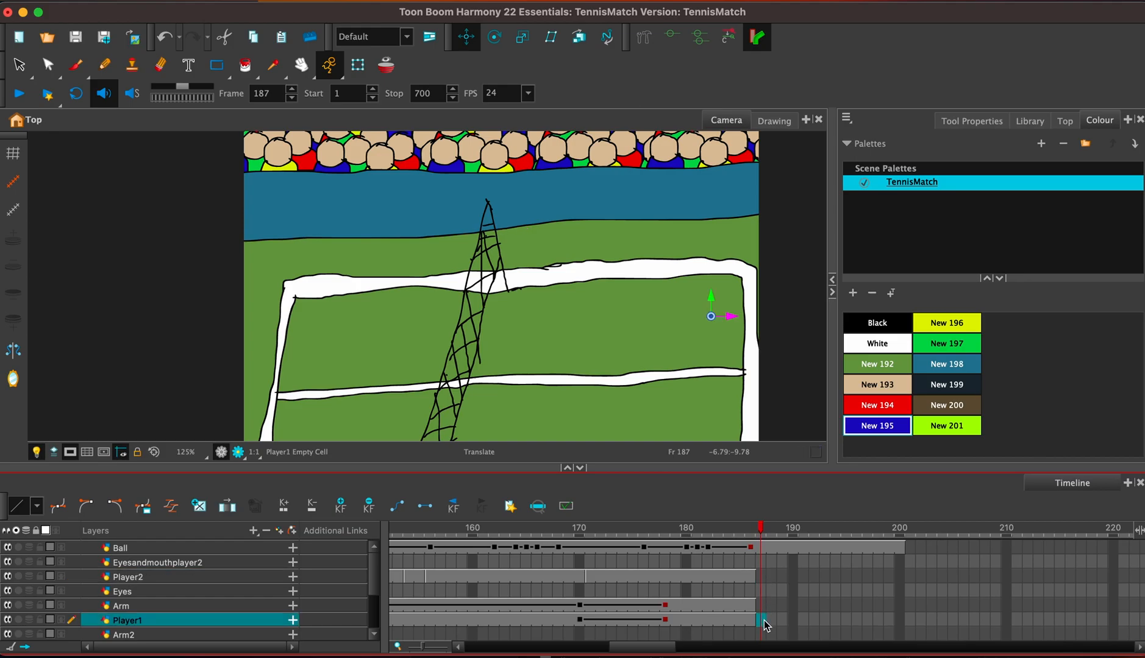
Examine the red player's close-up and mouth at frame 54 and the blue player's close-up at frame 75.
left_click_drag(665, 648, 559, 649)
left_click(492, 621)
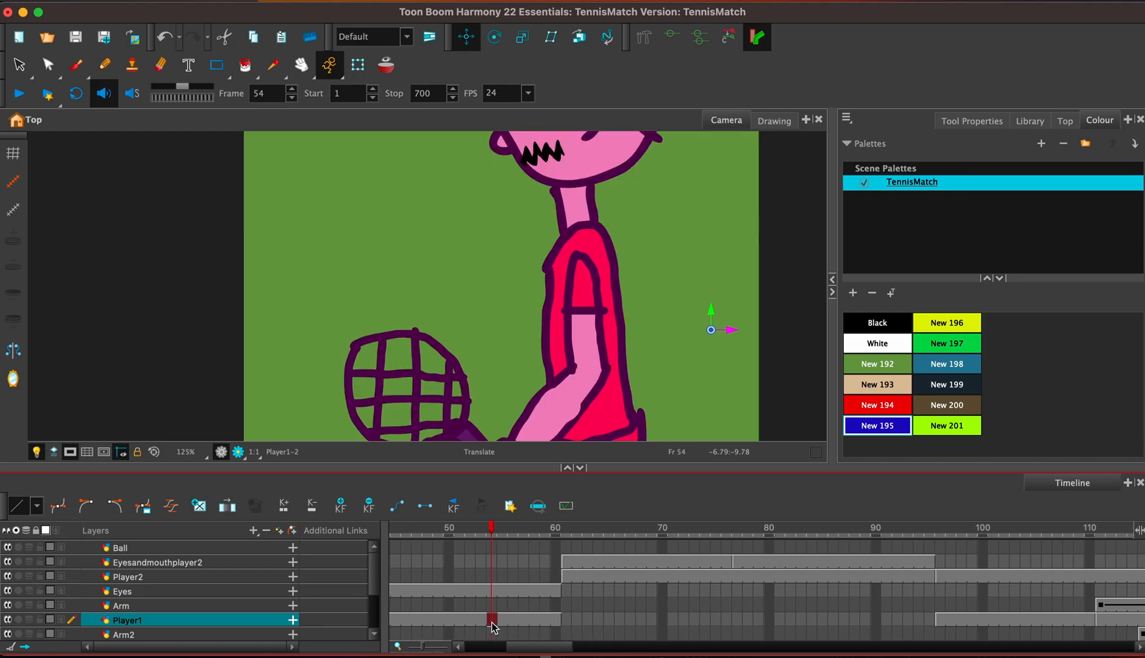
left_click(493, 593)
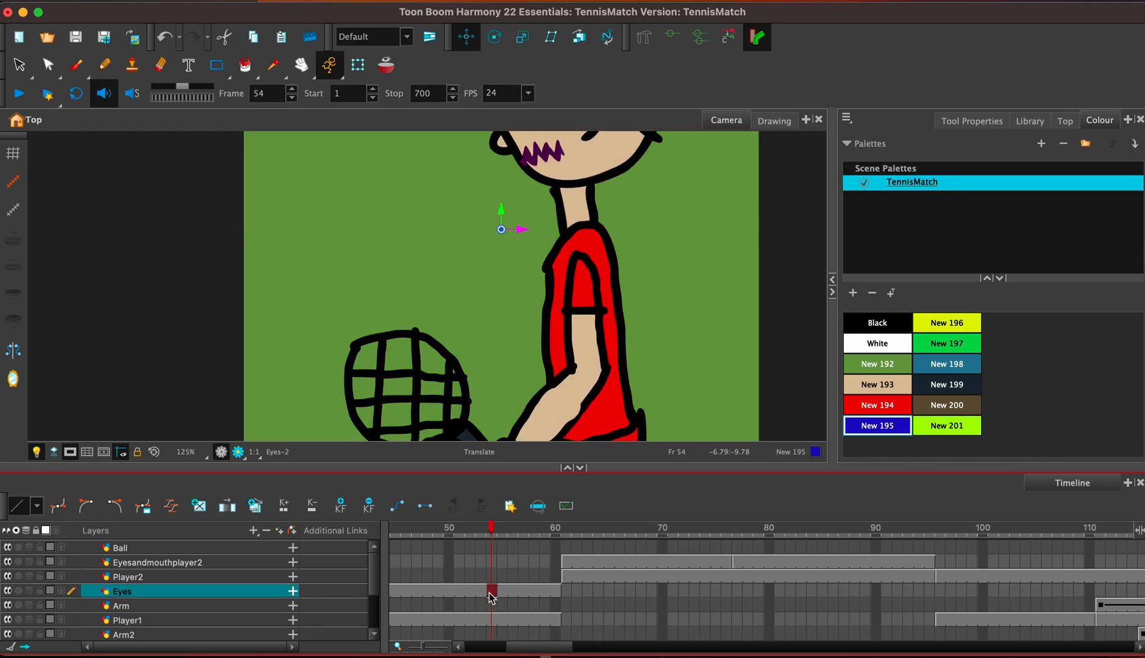
left_click(748, 562)
left_click(716, 576)
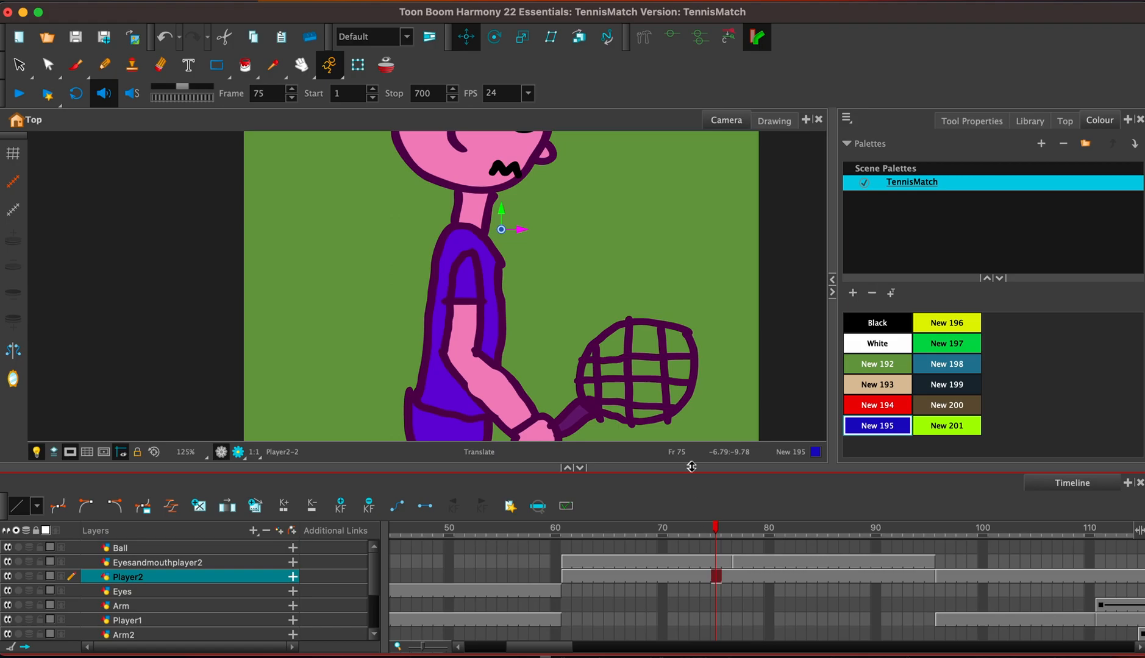
scroll(629, 299, "up", 5)
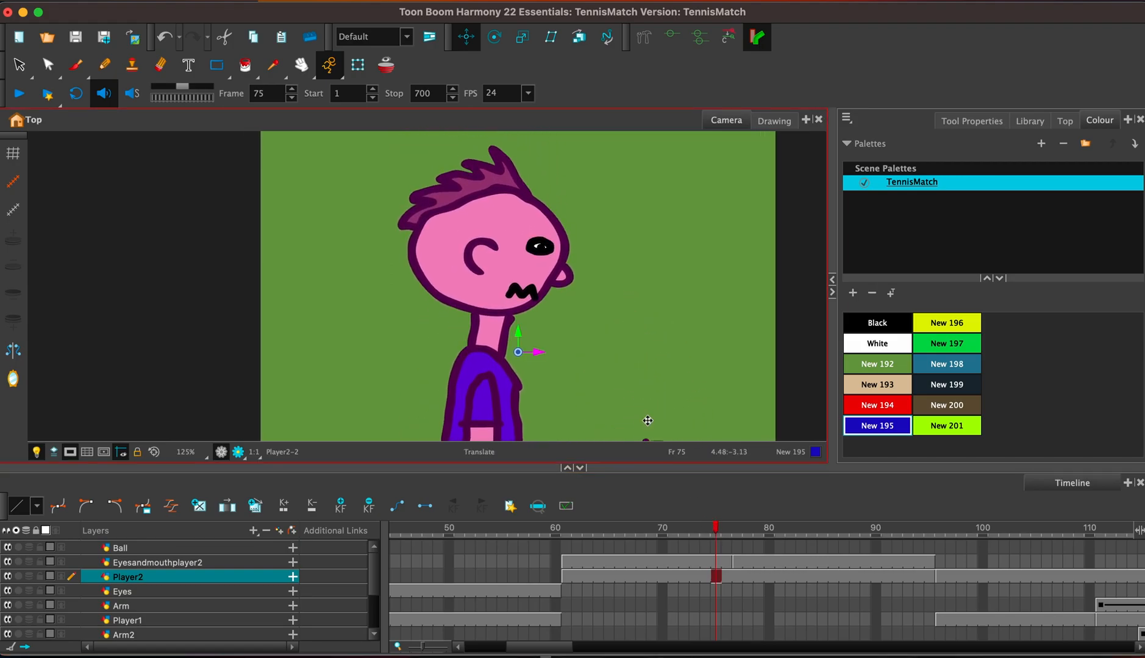
key("2")
key("2")
key("2")
key("2")
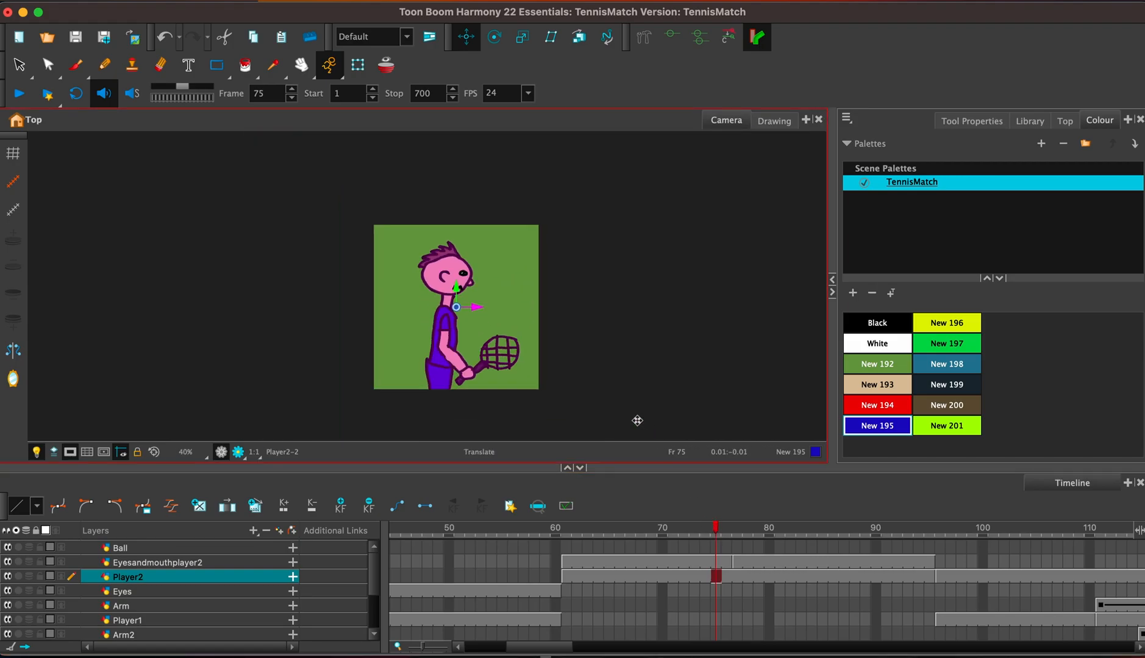
Copy the blue player's whole close-up drawing from the Player2 layer at frame 75.
left_click(19, 64)
mouse_move(371, 358)
left_mouse_down()
mouse_move(370, 281)
mouse_move(372, 360)
left_mouse_up()
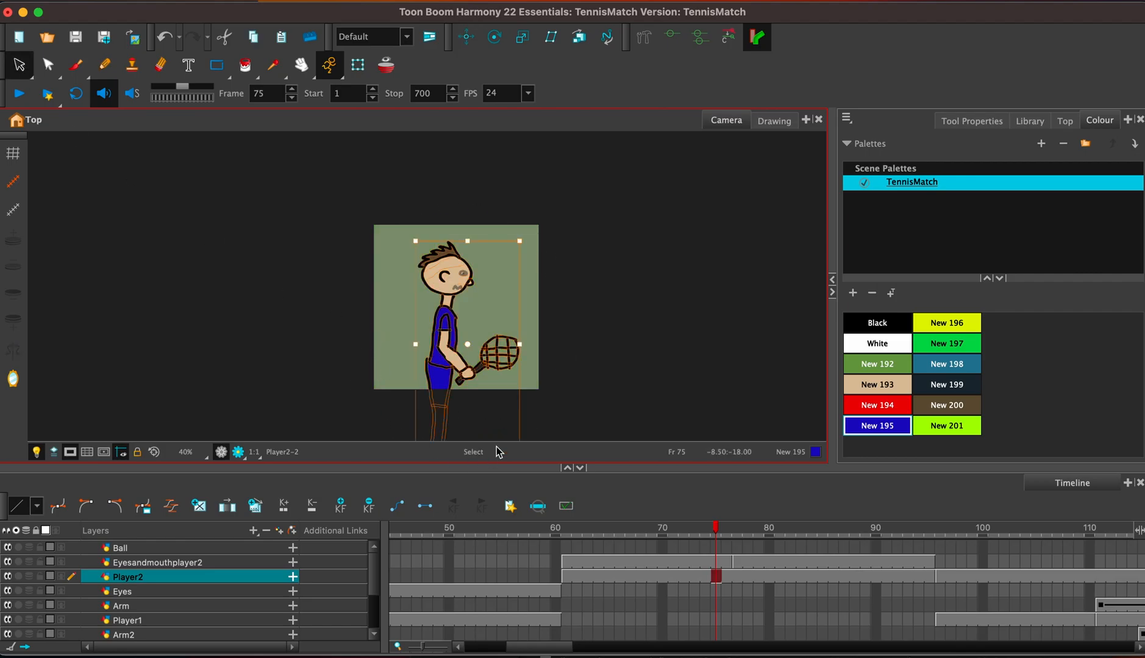
Clear the exposure of the NetCourt, Barior and Crowd layers from frame 187 onward.
left_click_drag(547, 647, 646, 649)
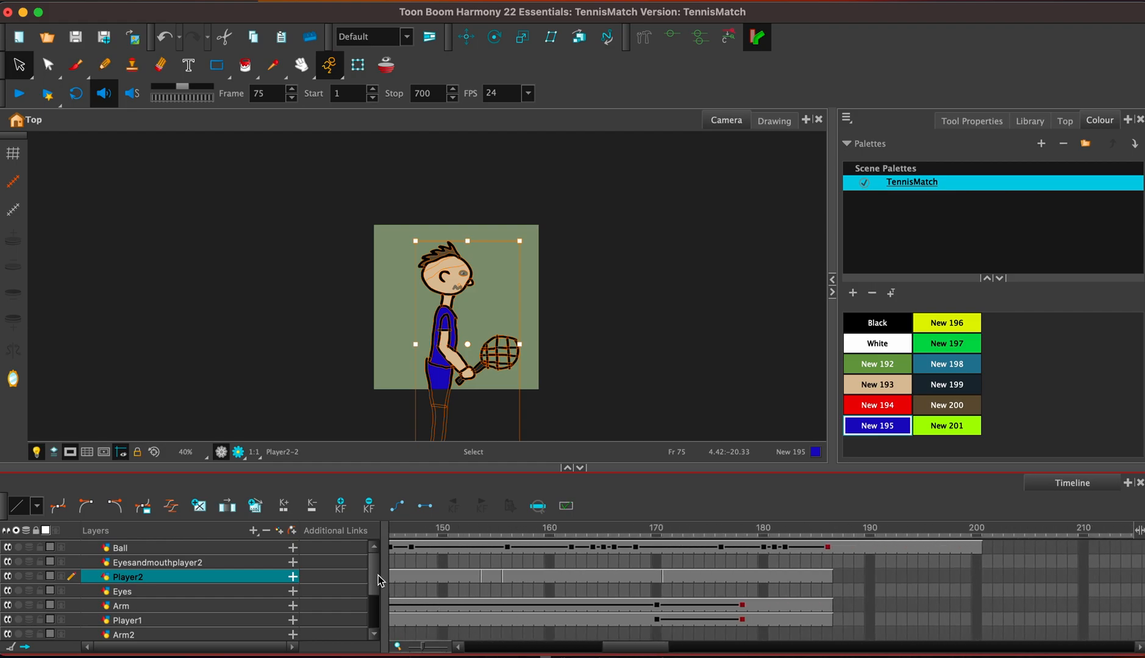
scroll(378, 575, "down", 3)
left_click(838, 579)
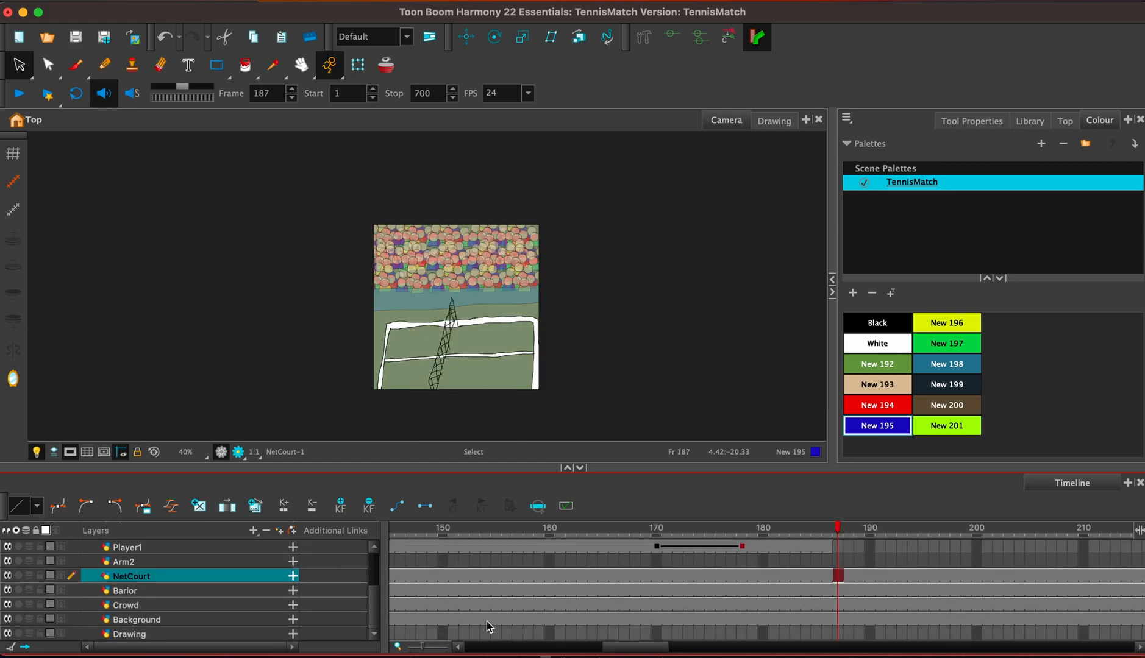
mouse_move(639, 649)
left_mouse_down()
mouse_move(750, 653)
mouse_move(649, 648)
left_mouse_up()
left_click(808, 609, "shift")
key("Delete")
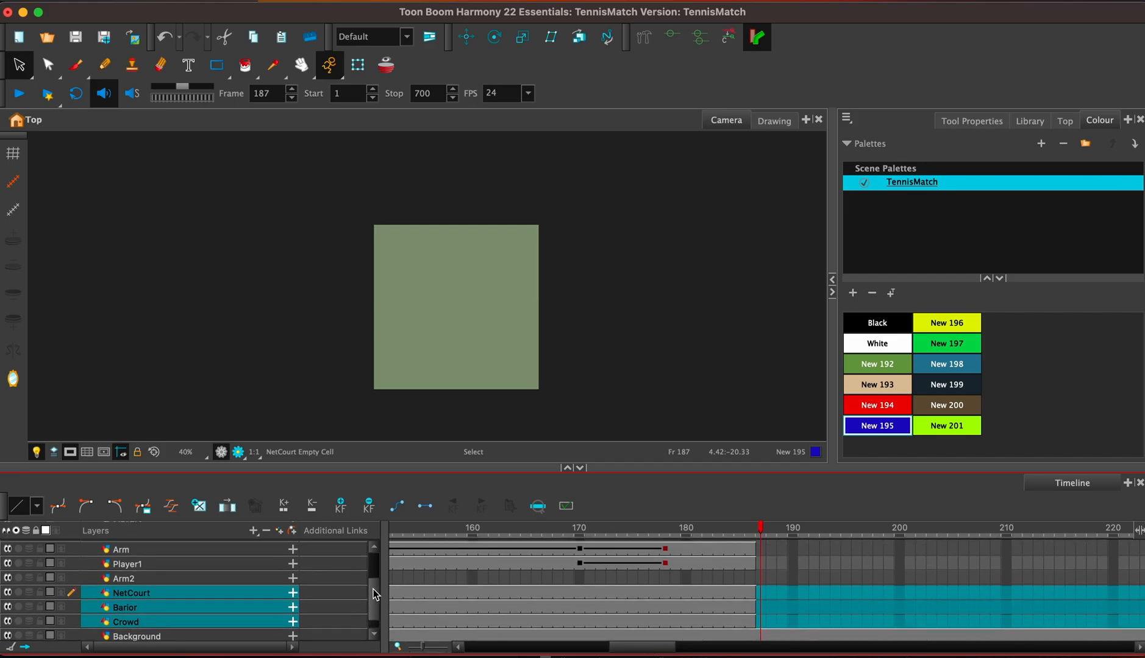
Paste the blue player's close-up into the Player2 layer at frame 187 and extend its exposure.
scroll(374, 603, "up", 4)
left_click(762, 561)
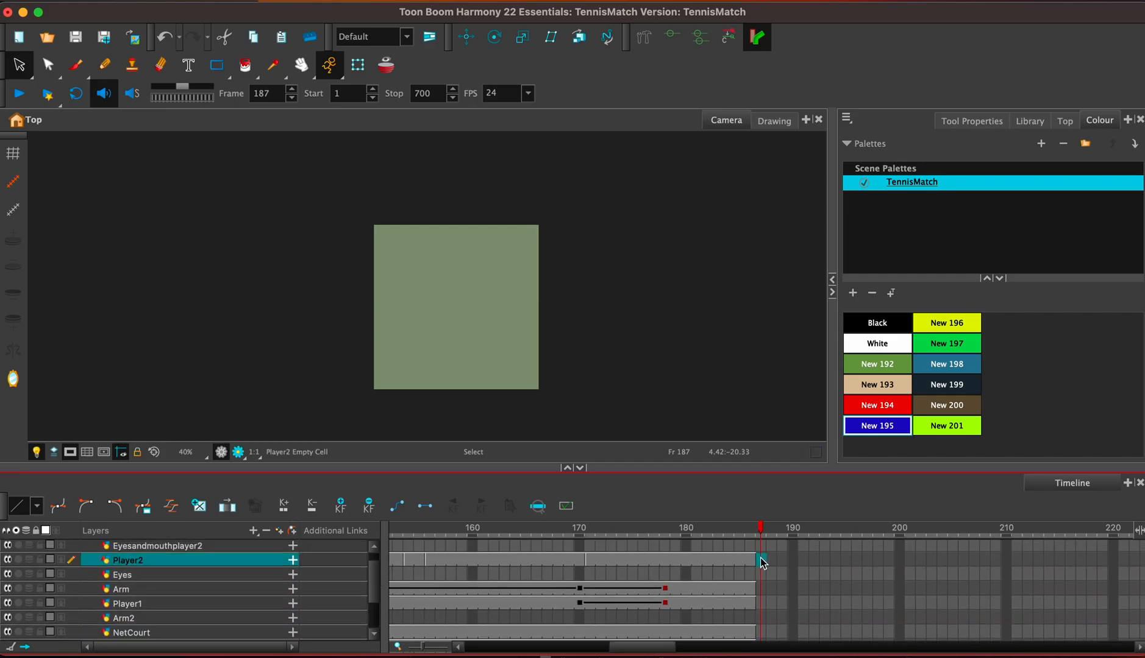
key("super+v")
left_click(572, 302)
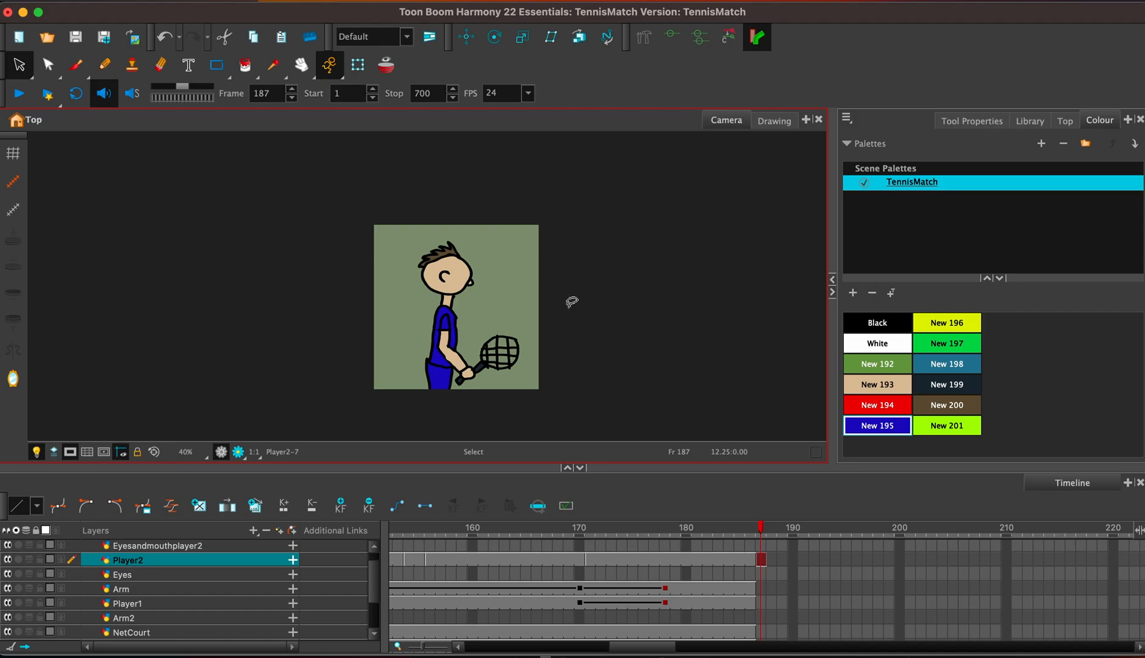
key("F5")
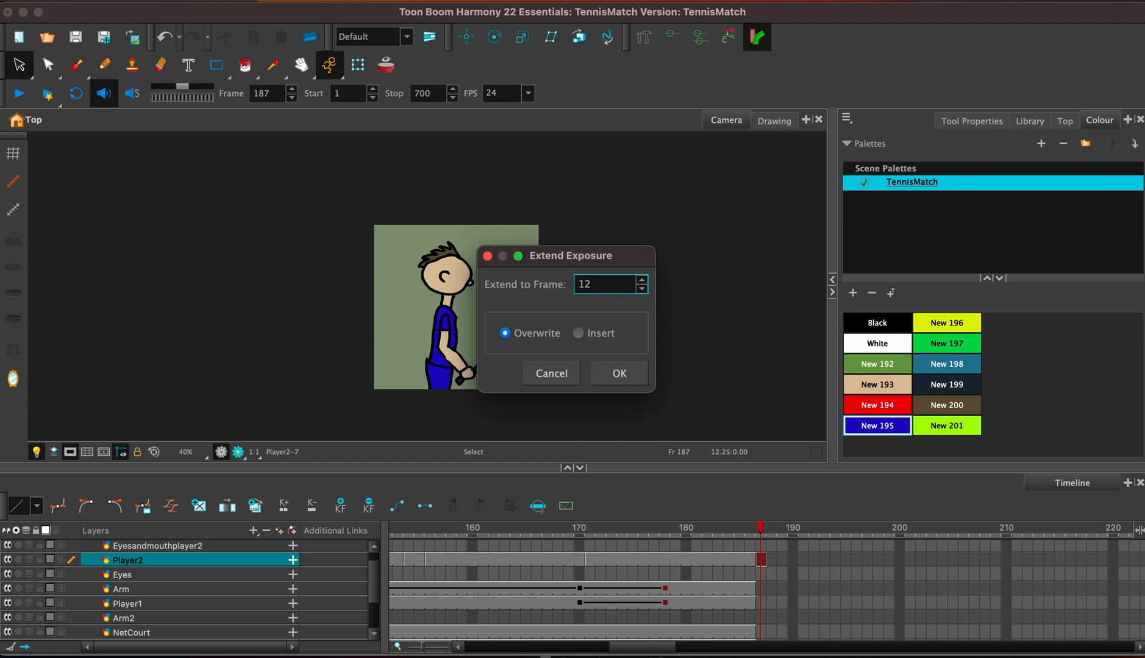
key("Return")
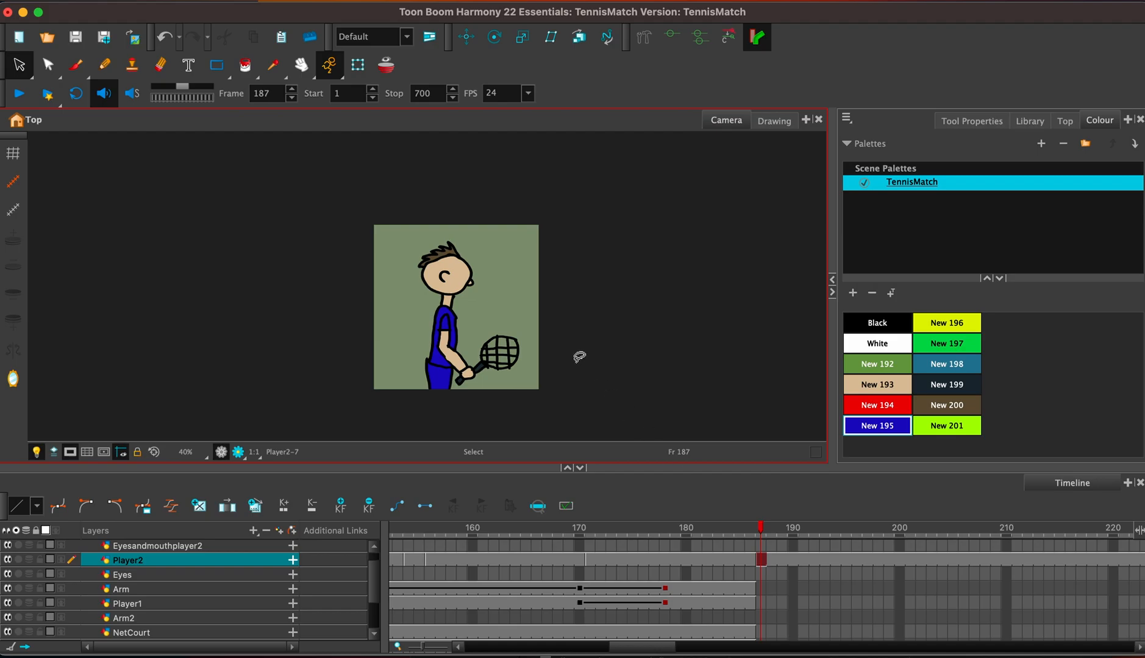
Add a drawing layer named Player2Arm directly above the Eyesandmouthplayer2 layer.
left_click(761, 547)
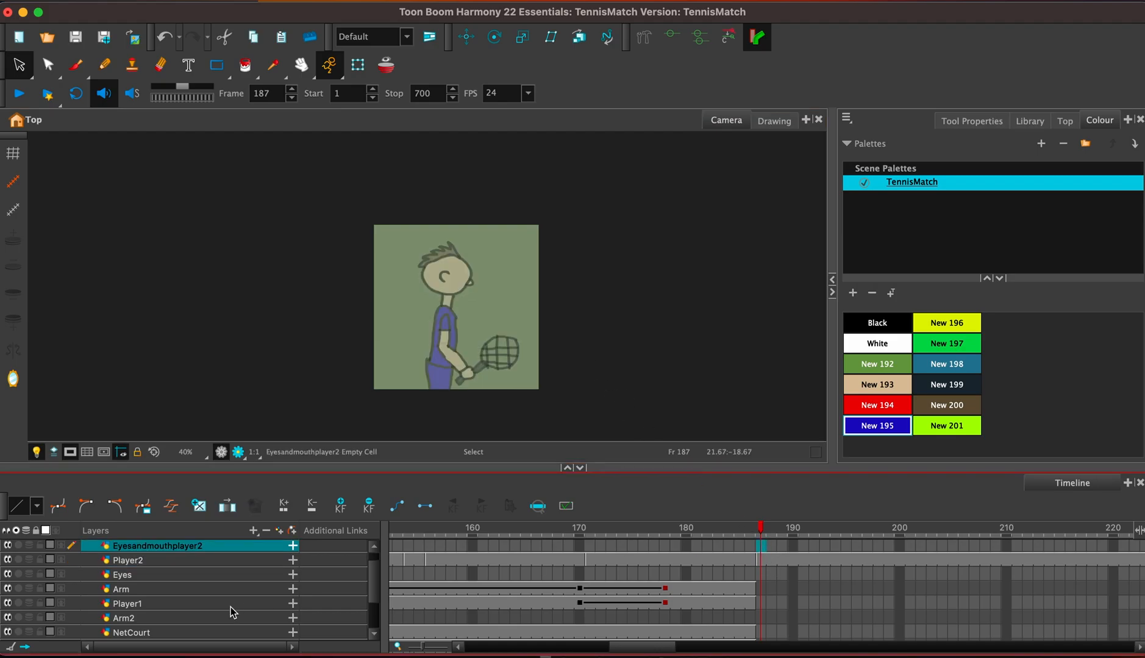
scroll(366, 584, "up", 1)
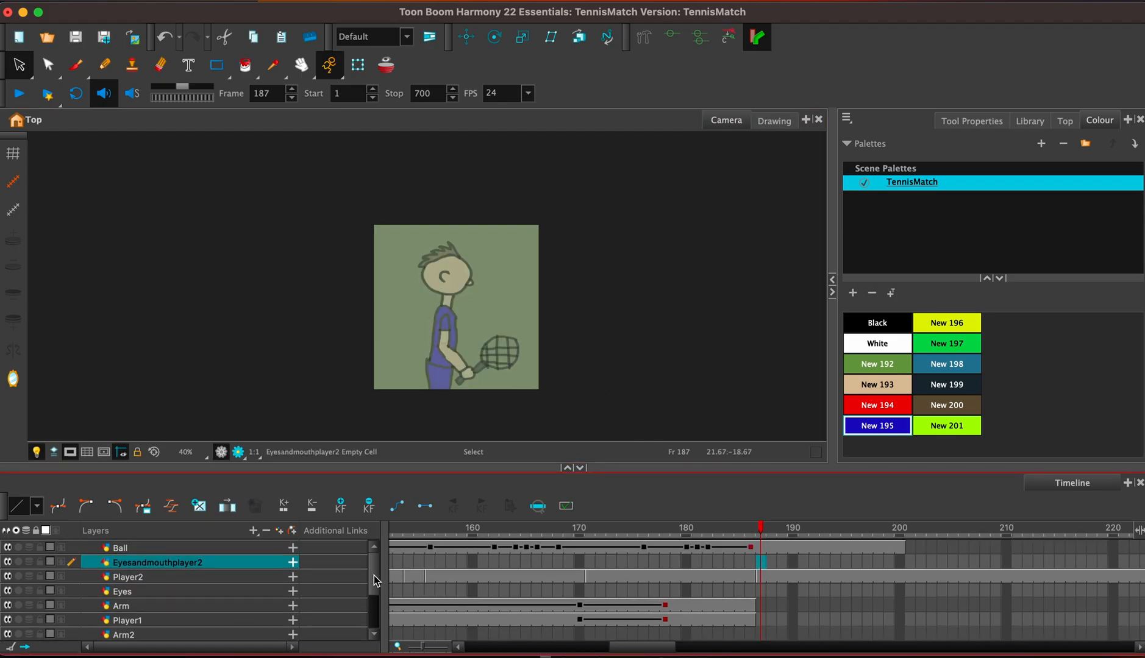
key("2")
key("2")
key("2")
left_click(558, 285)
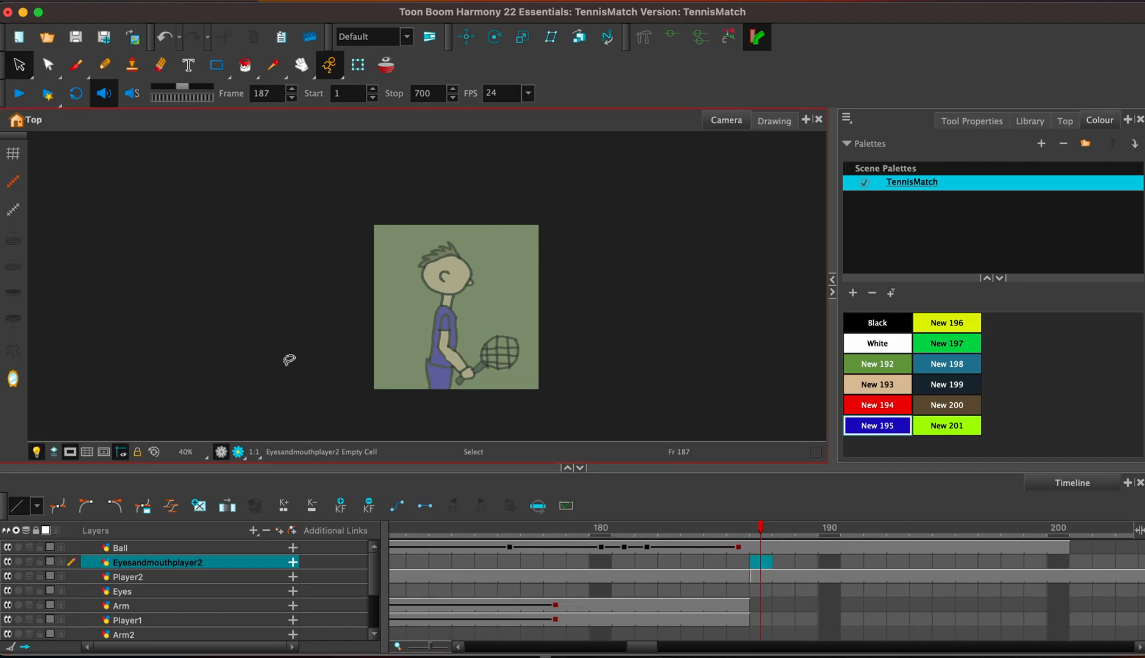
left_click(281, 531)
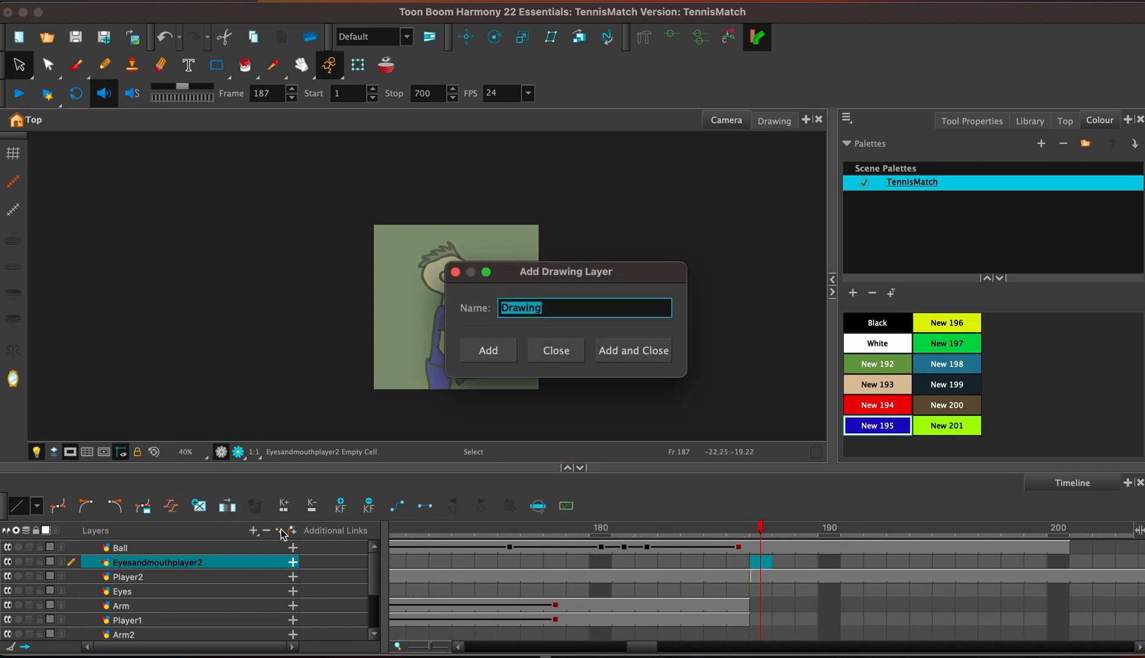
type("Player2Arm")
key("Return")
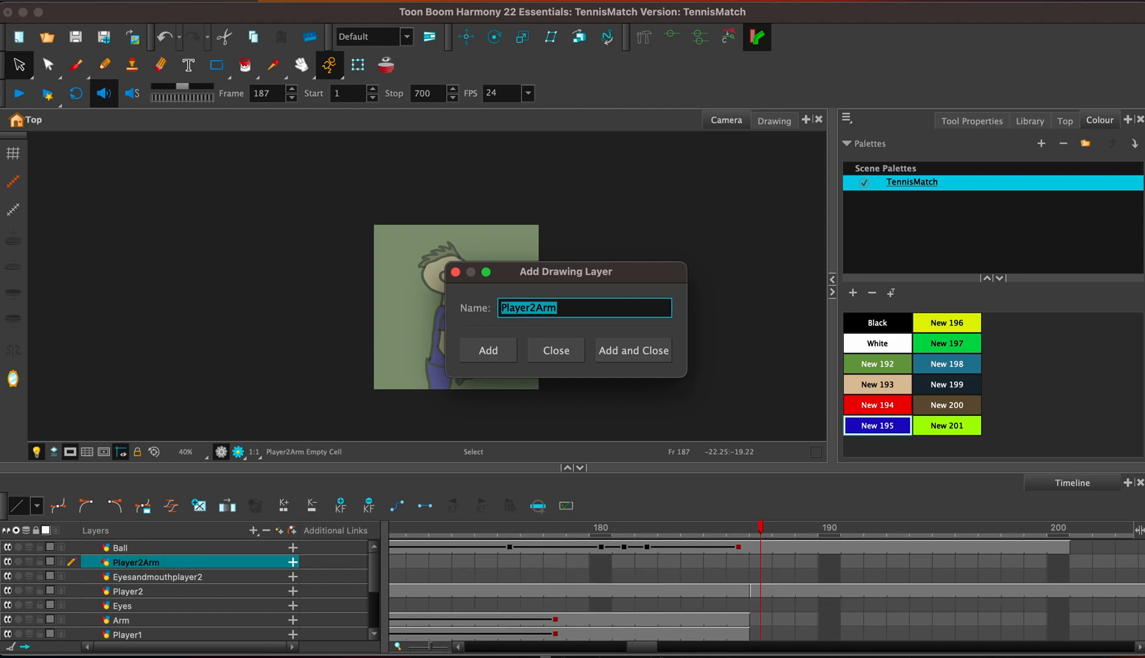
left_click(455, 272)
Copy the blue player's arm, sleeve and racket from Player2 into Player2Arm at frame 187, aligned over the original arm.
left_click(751, 592)
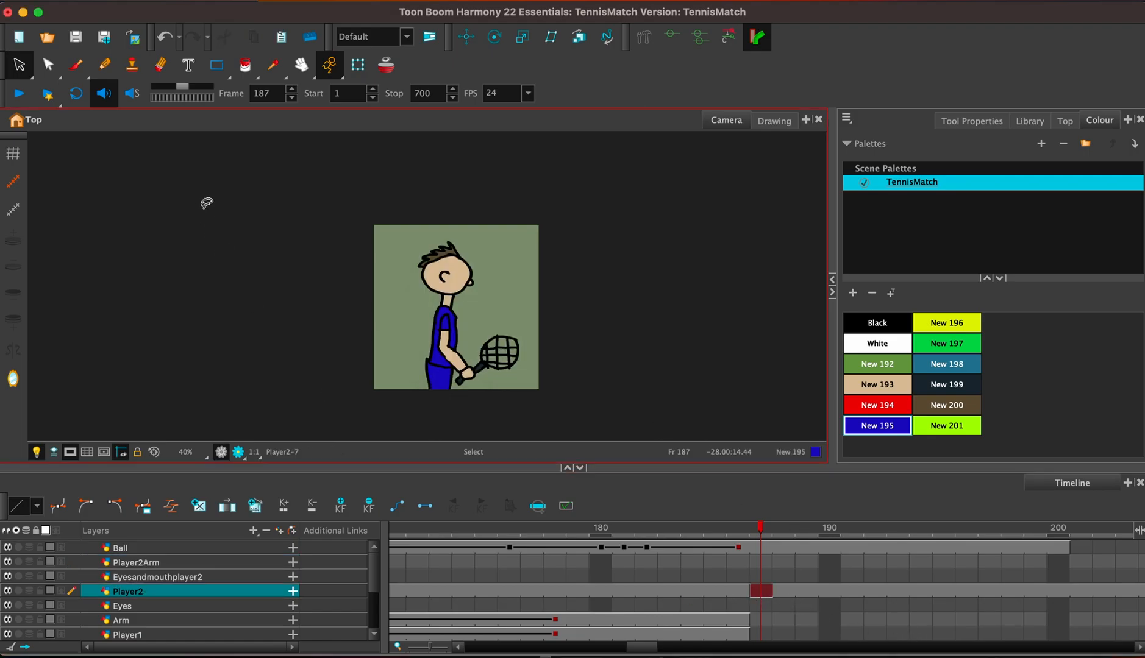
mouse_move(454, 381)
left_mouse_down()
mouse_move(486, 403)
mouse_move(530, 366)
mouse_move(465, 383)
mouse_move(508, 367)
left_mouse_up()
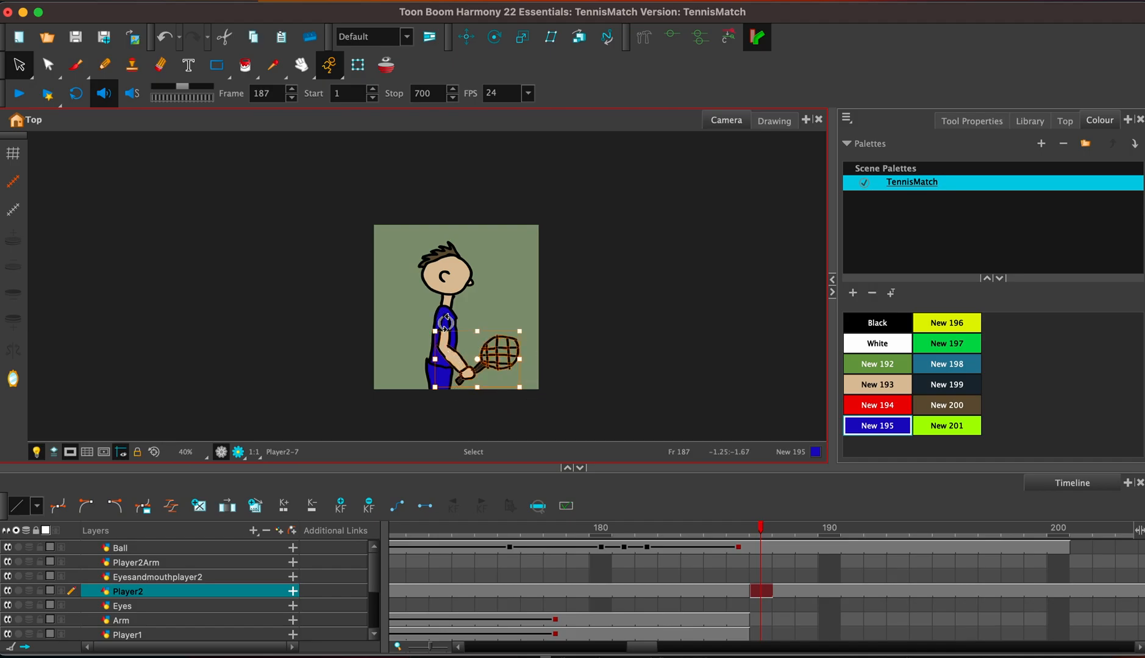
key("2")
key("2")
key("2")
key("2")
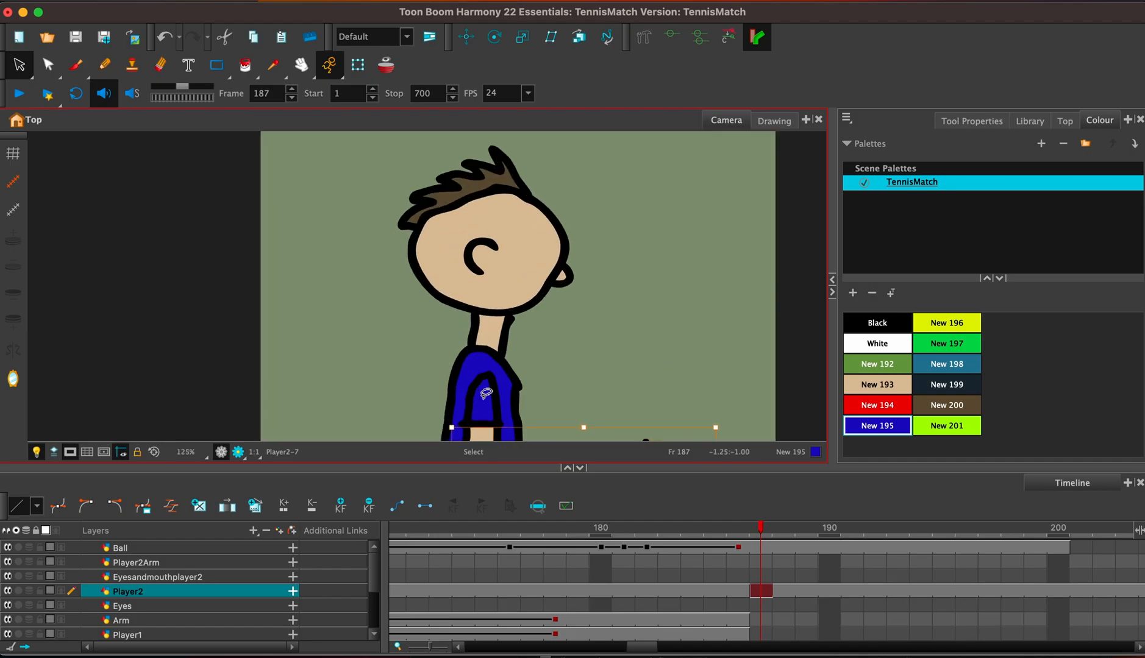
left_click_drag(474, 401, 472, 394)
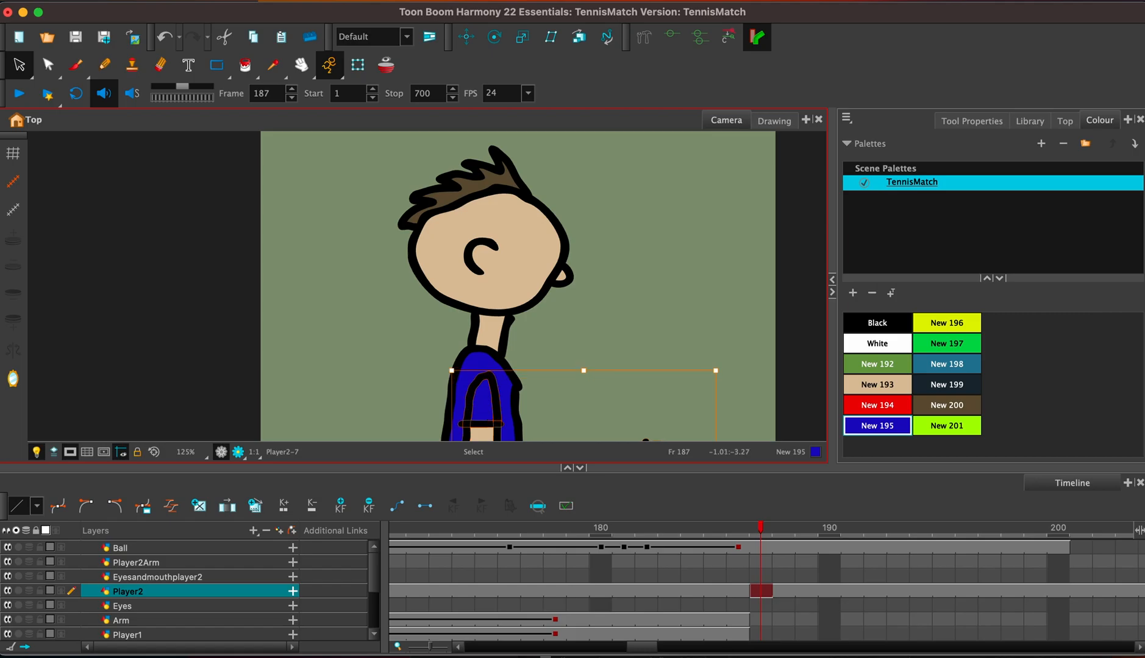
left_click(761, 561)
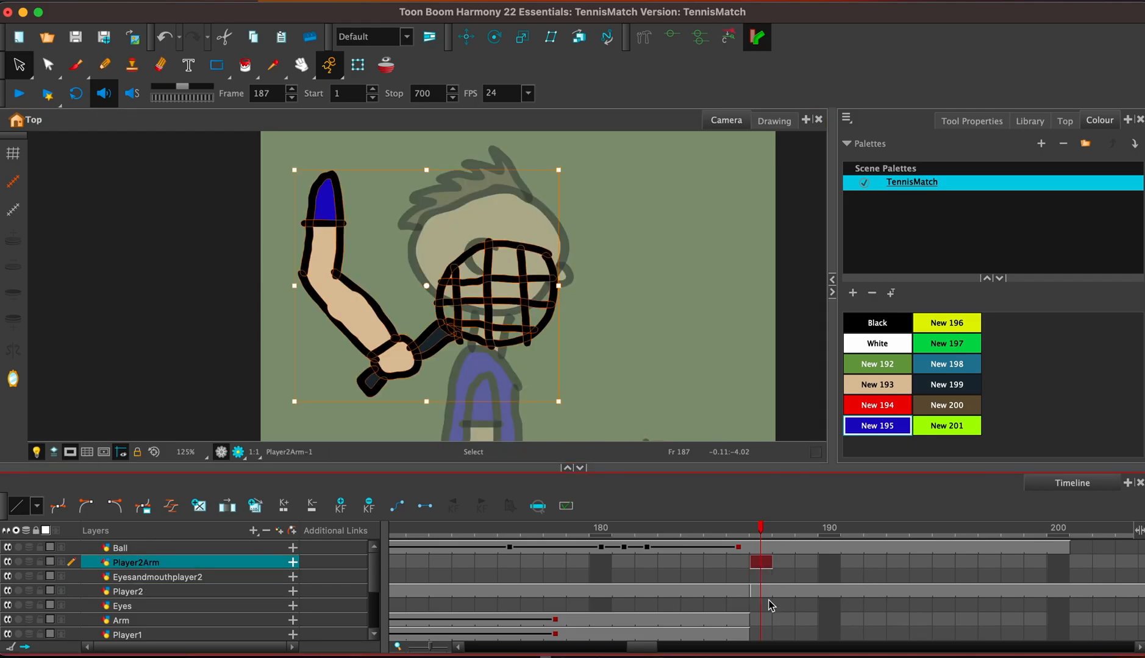
mouse_move(312, 243)
left_mouse_down()
mouse_move(462, 417)
mouse_move(469, 443)
left_mouse_up()
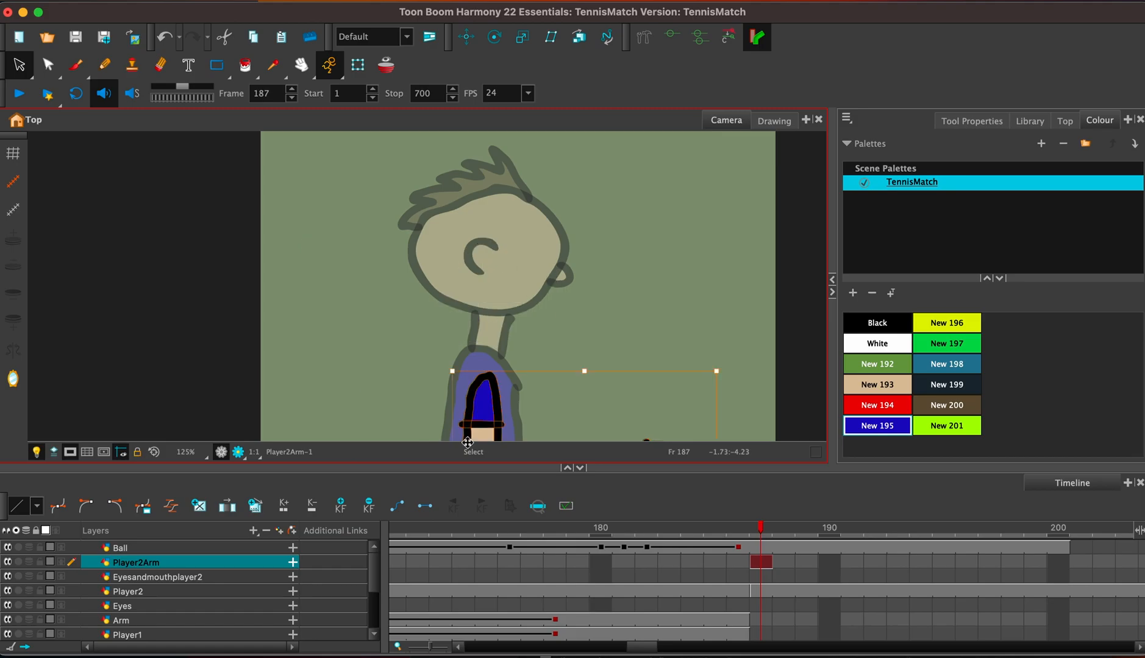
Delete the arm, sleeve and racket from the Player2 drawing at frame 187, leaving only the body.
left_click(761, 591)
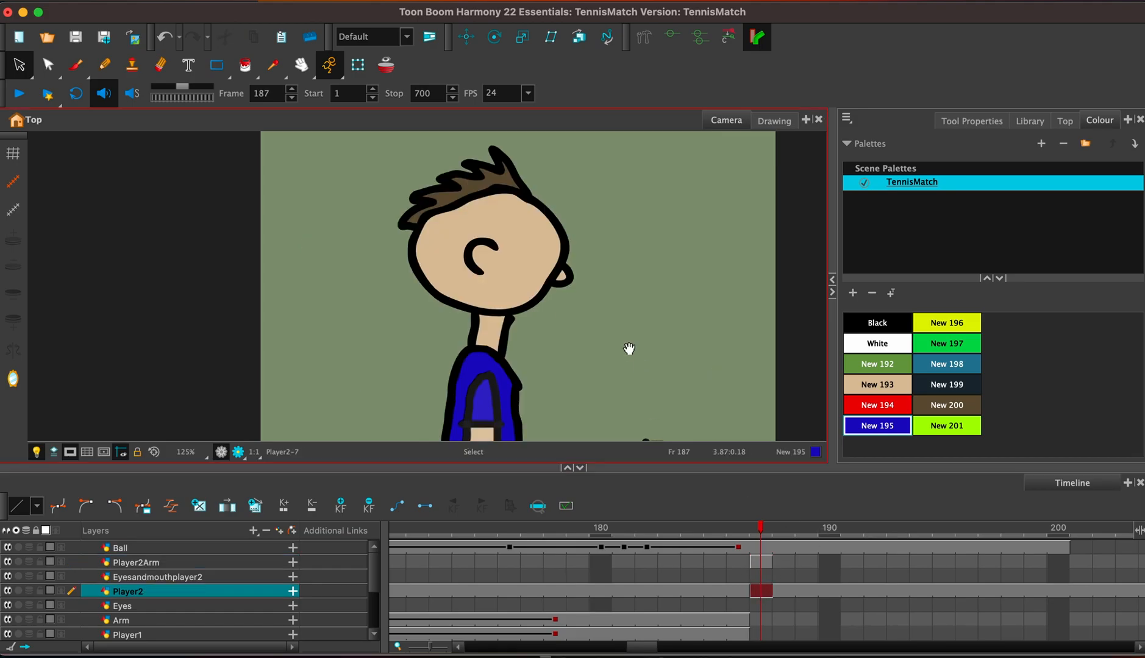
left_click_drag(629, 351, 628, 172)
mouse_move(637, 401)
left_mouse_down()
mouse_move(751, 281)
mouse_move(552, 336)
mouse_move(553, 408)
left_mouse_up()
key("Delete")
left_click(469, 245)
key("Delete")
left_click(469, 234)
key("Delete")
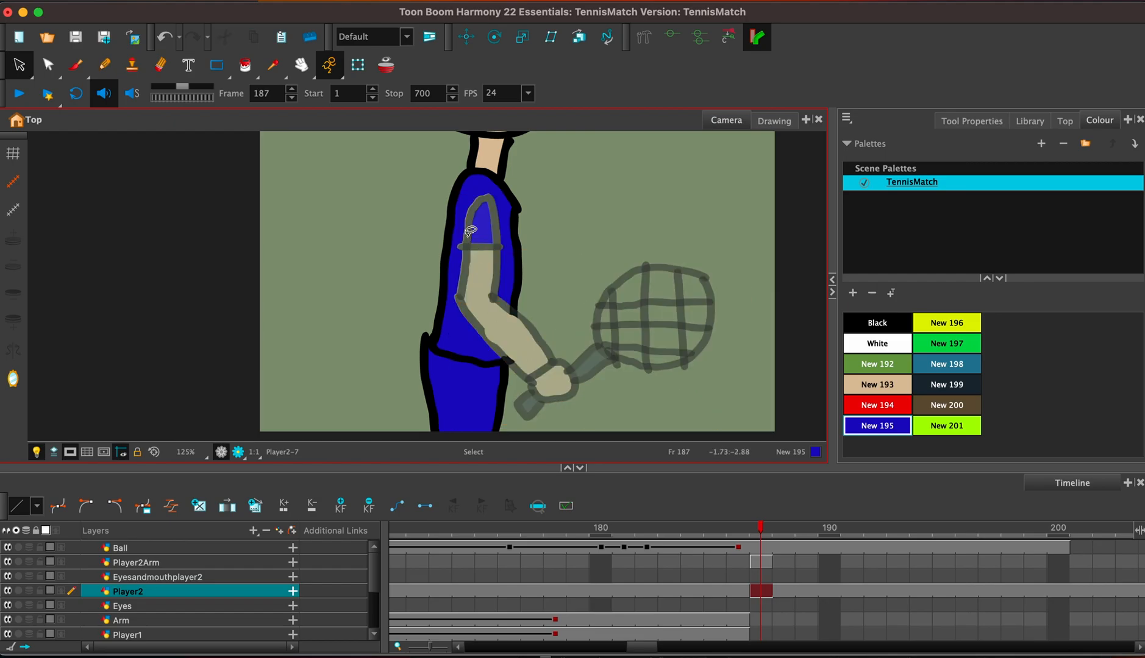
Close the gap in the shirt's outline behind the forearm on Player2 with black brush strokes and a black fill.
left_click(892, 324)
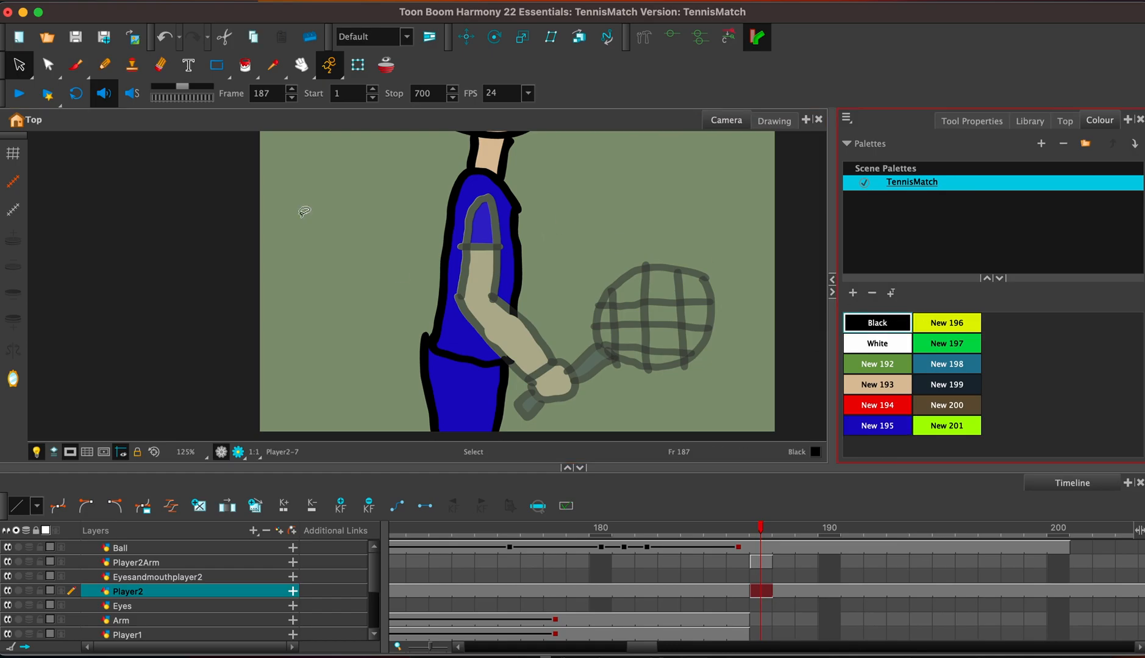
key("alt+b")
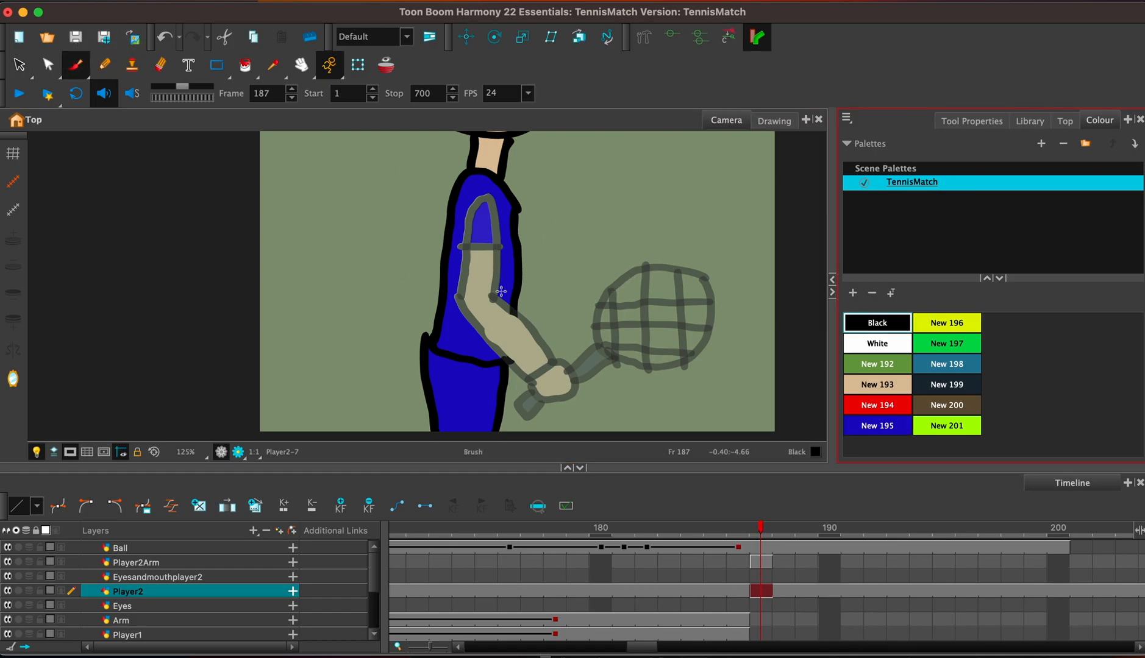
mouse_move(513, 311)
left_mouse_down()
mouse_move(507, 360)
mouse_move(510, 312)
mouse_move(506, 364)
left_mouse_up()
key("super+z")
key("super+z")
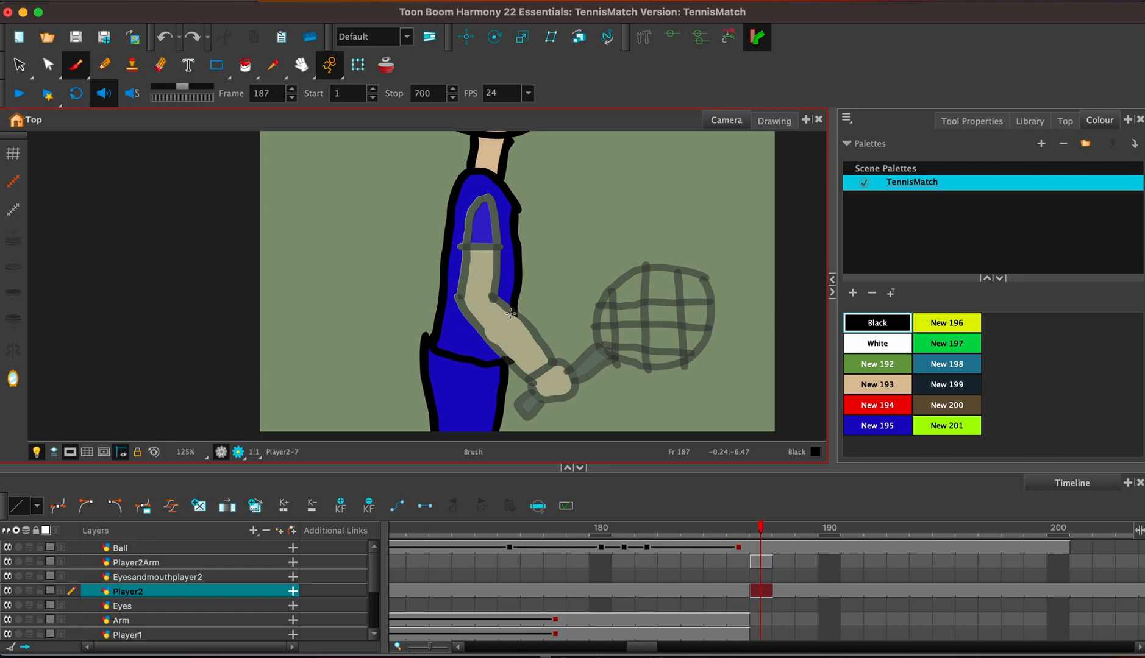
left_click_drag(504, 346, 504, 358)
left_click_drag(517, 315, 510, 359)
left_click(244, 64)
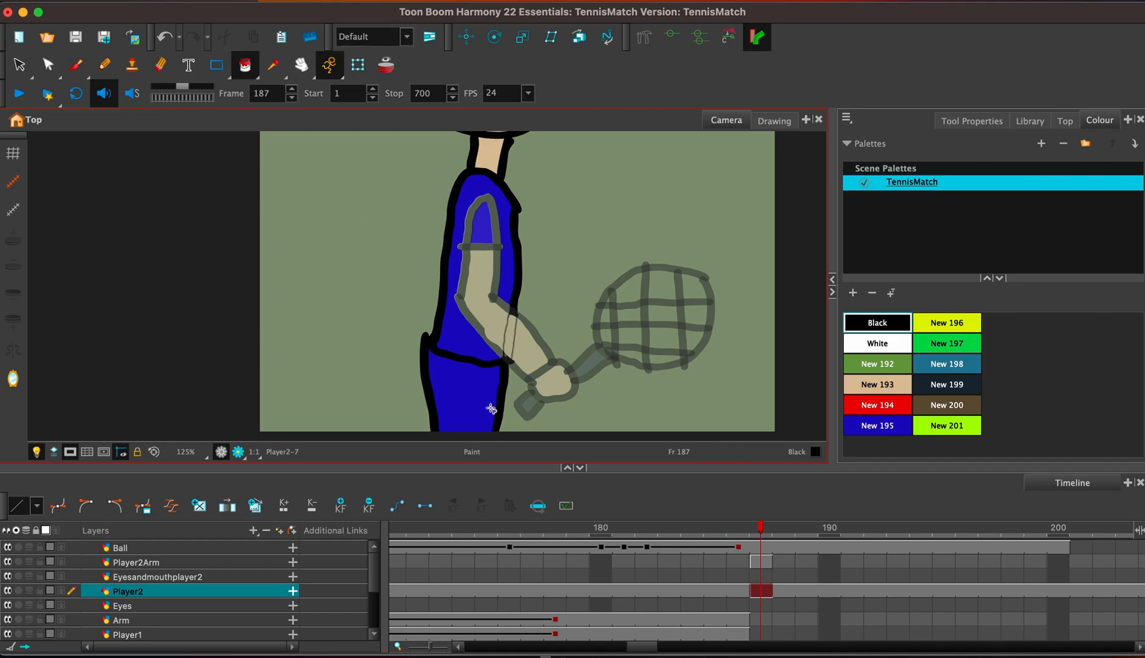
left_click(516, 343)
Extend the exposure of the Player2Arm drawing from frame 187.
left_click(757, 562)
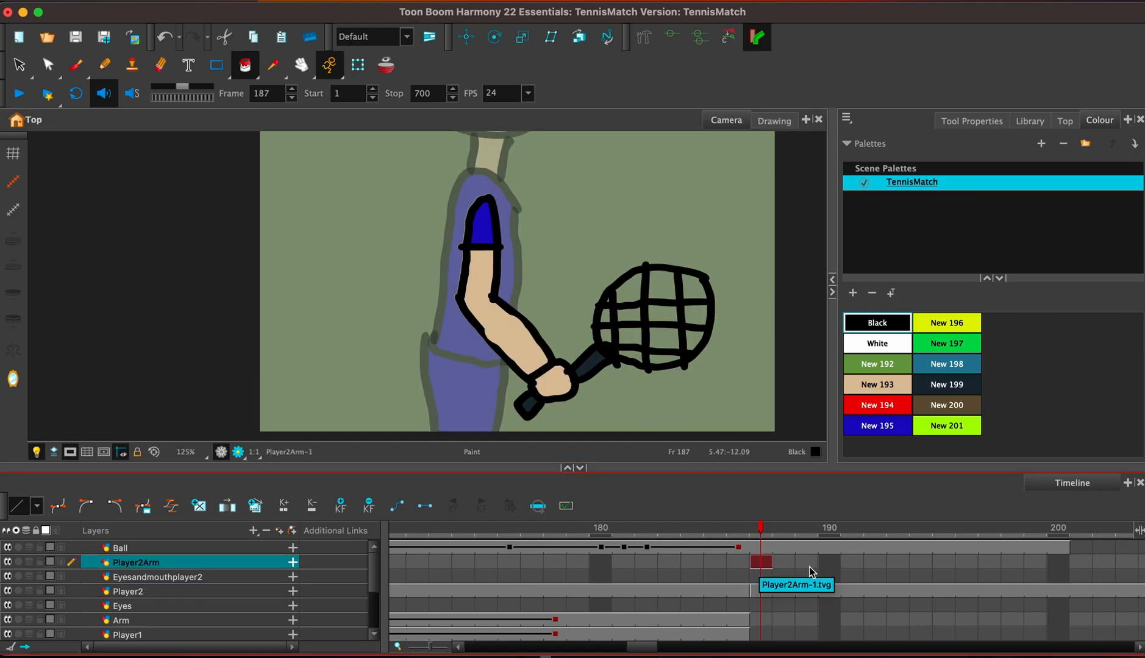
key("F5")
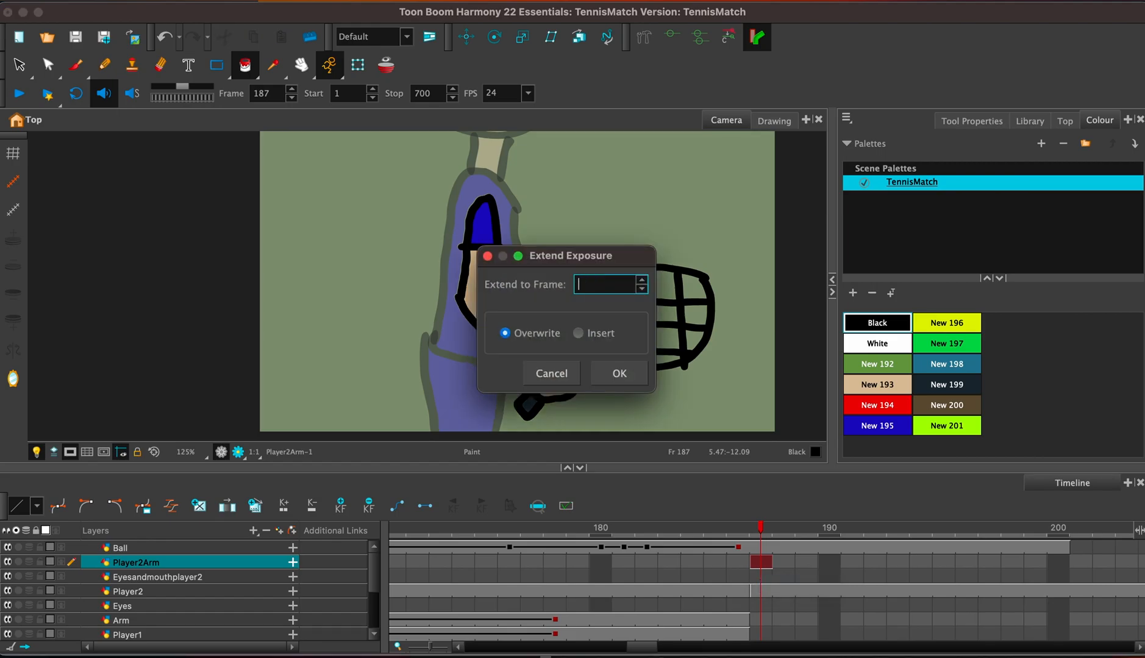
key("Return")
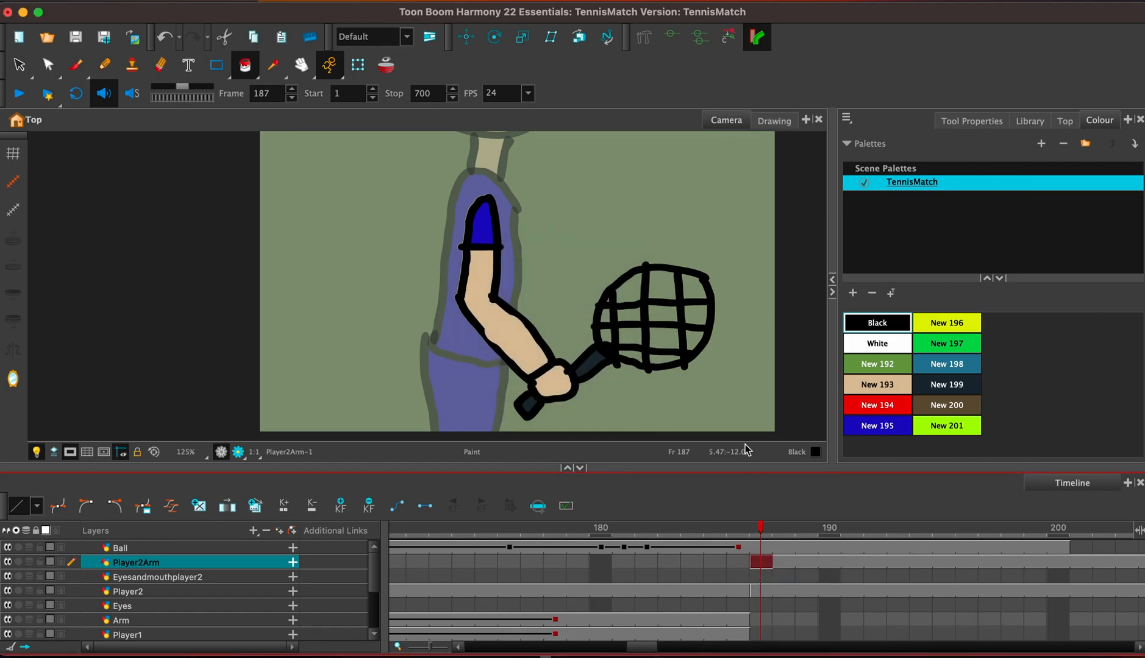
Copy the blue player's eye and zigzag mouth from the Eyesandmouthplayer2 layer at frame 75.
left_click_drag(593, 203, 633, 439)
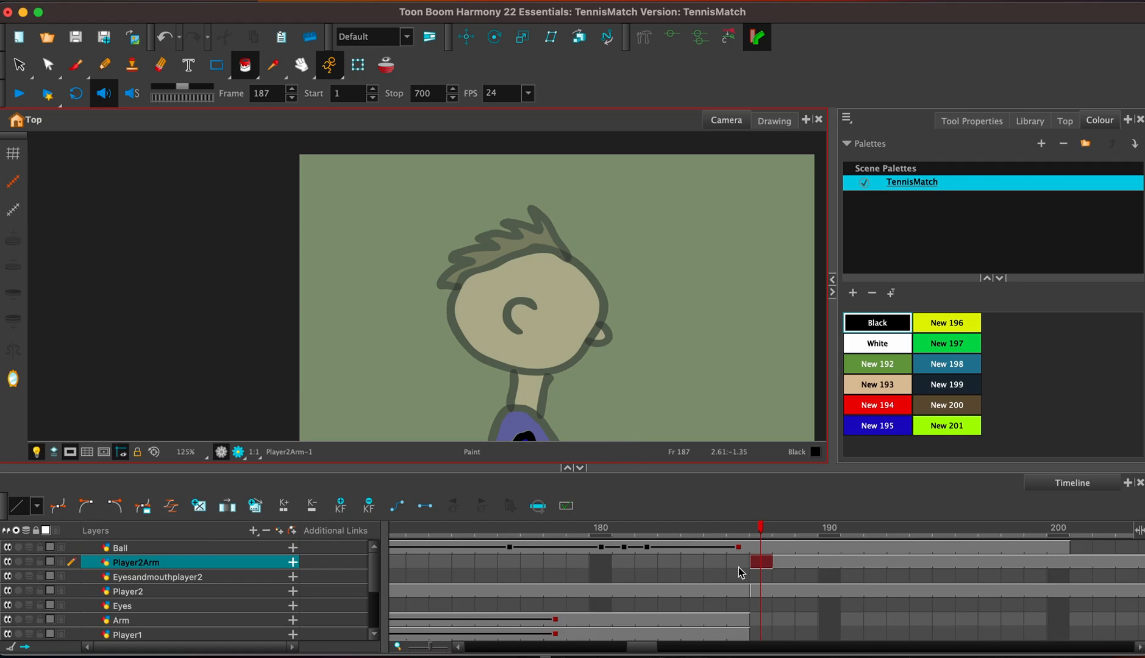
left_click(763, 590)
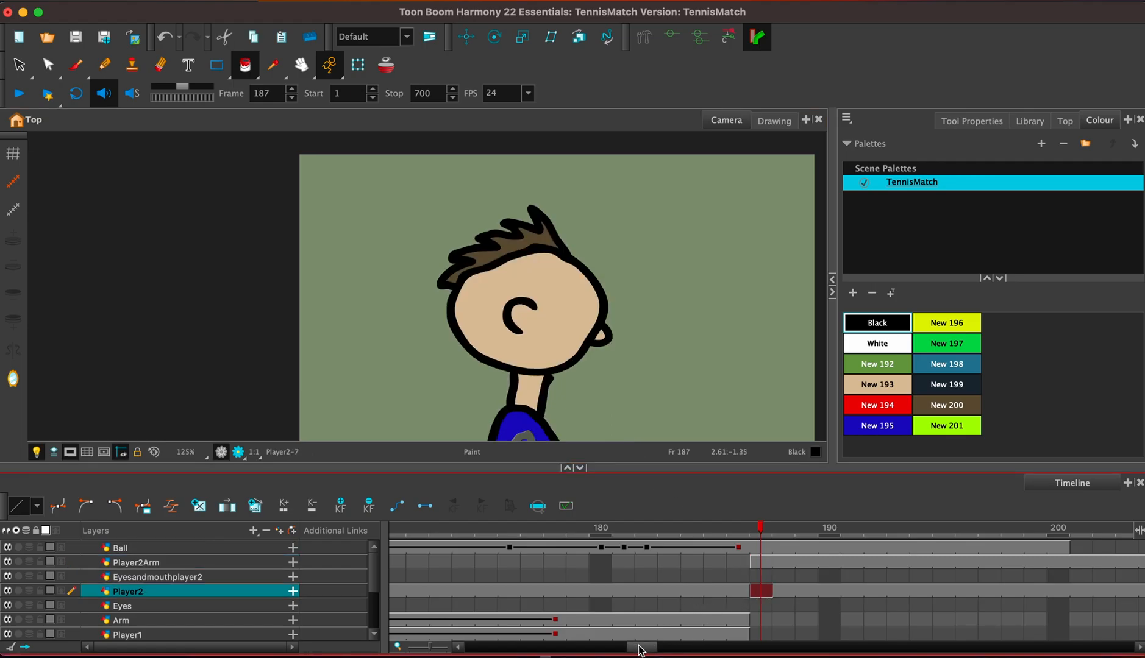
left_click_drag(639, 648, 550, 647)
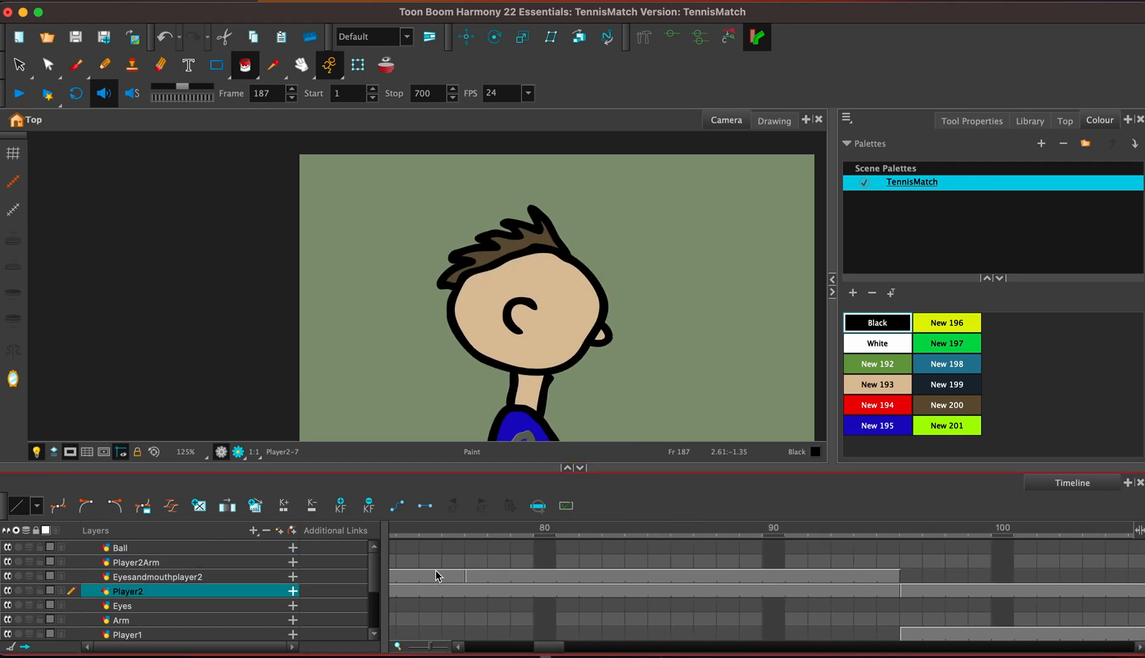
left_click(435, 576)
left_click(28, 74)
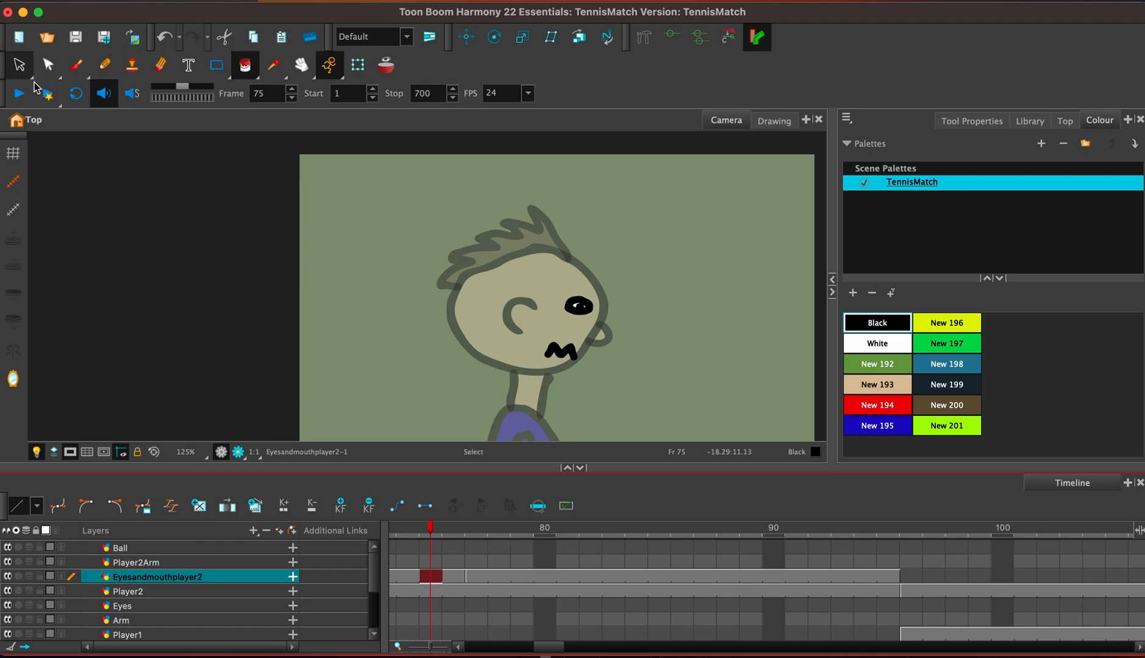
mouse_move(530, 293)
left_mouse_down()
mouse_move(616, 366)
mouse_move(592, 403)
left_mouse_up()
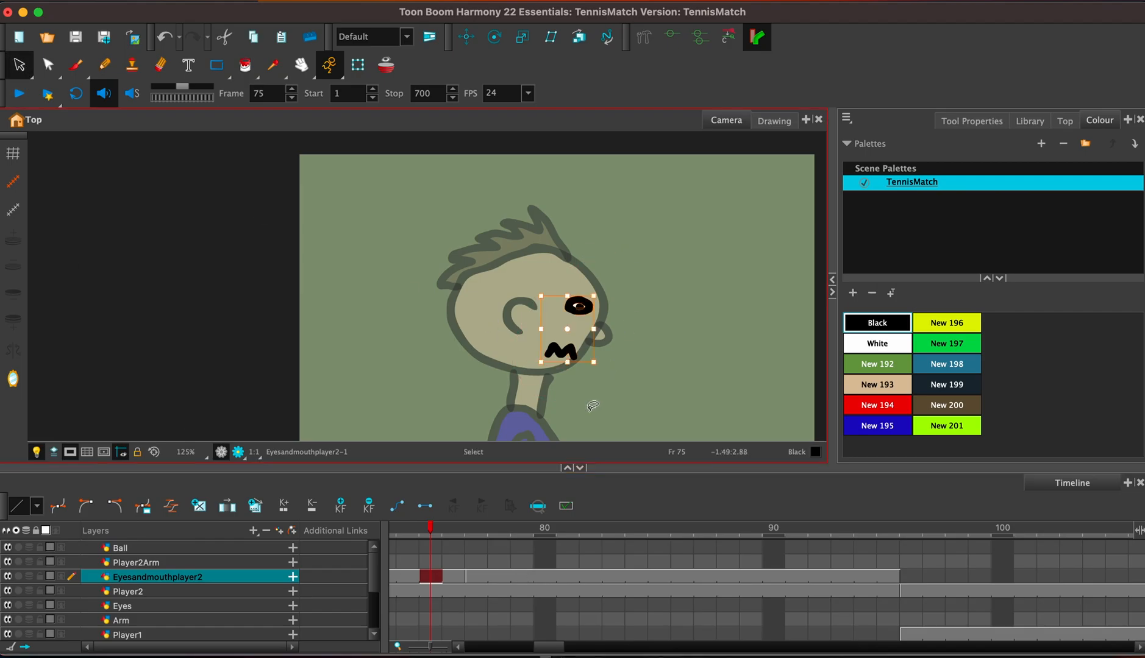
Paste the copied eye and zigzag mouth on Eyesandmouthplayer2 at frame 187 and extend the drawing's exposure through frame 200.
left_click_drag(549, 647, 654, 643)
left_click(725, 577)
key("ctrl+v")
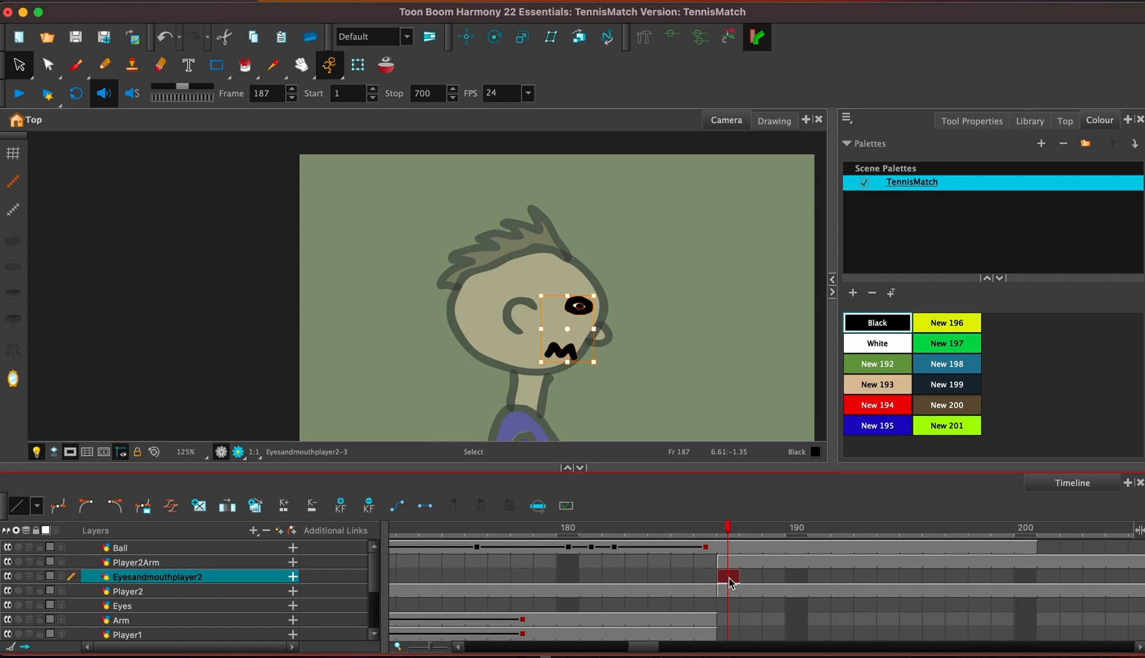
key("F5")
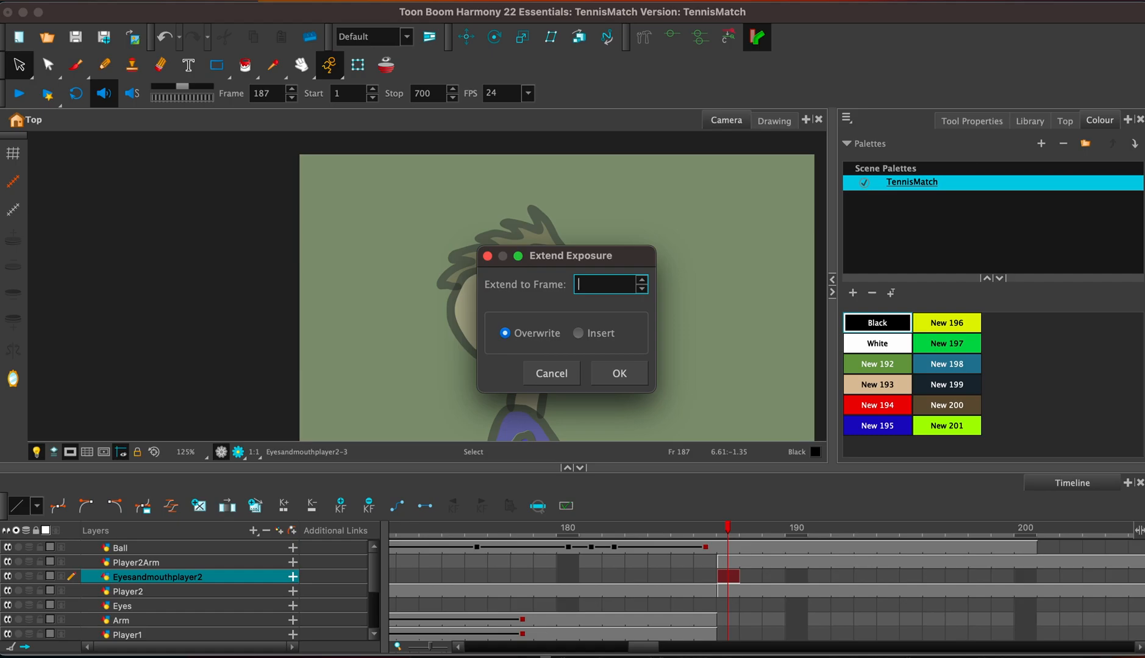
key("Return")
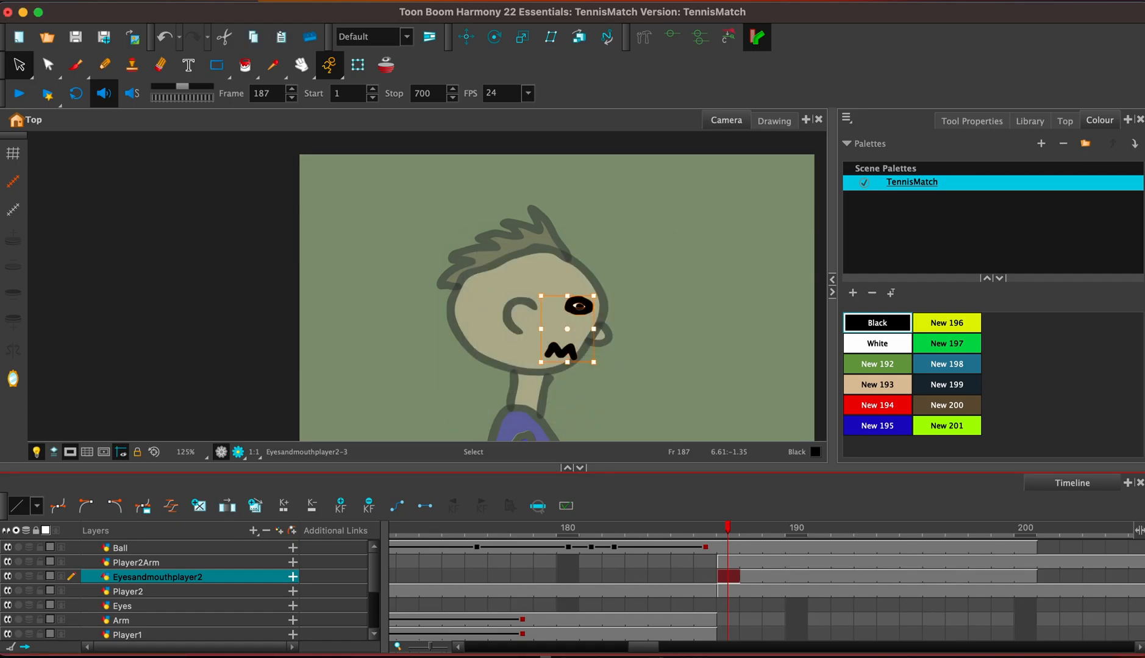
With onion skin enabled, brush a round eye with a pupil and a curved smile on Eyesandmouthplayer2 at frame 201.
left_click(1046, 576)
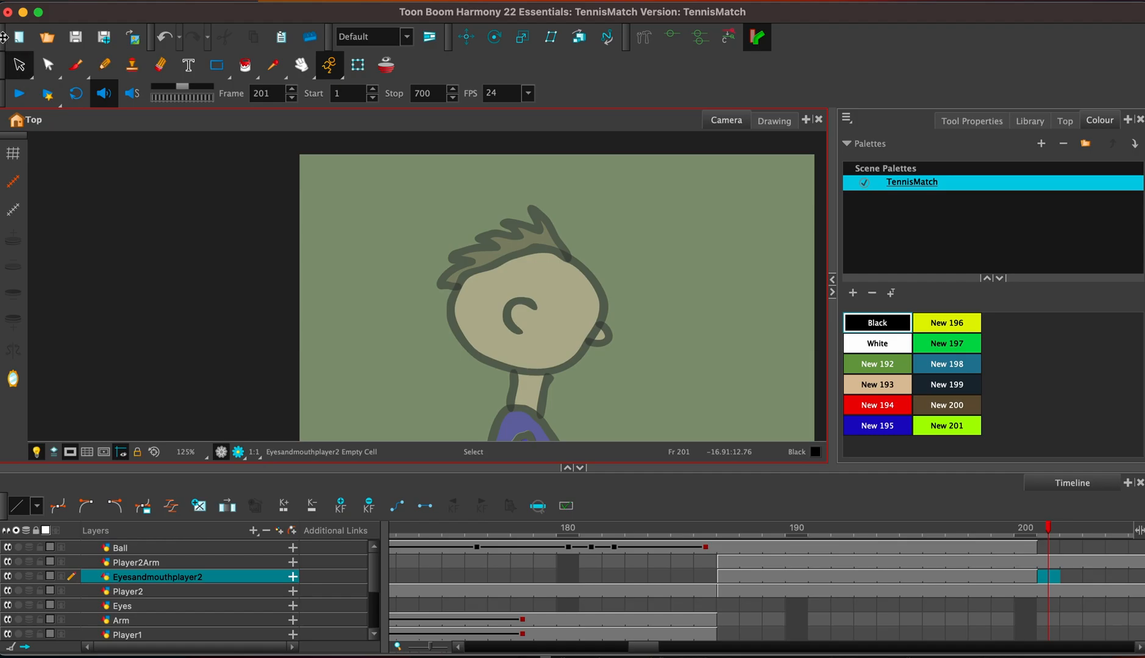
left_click(76, 65)
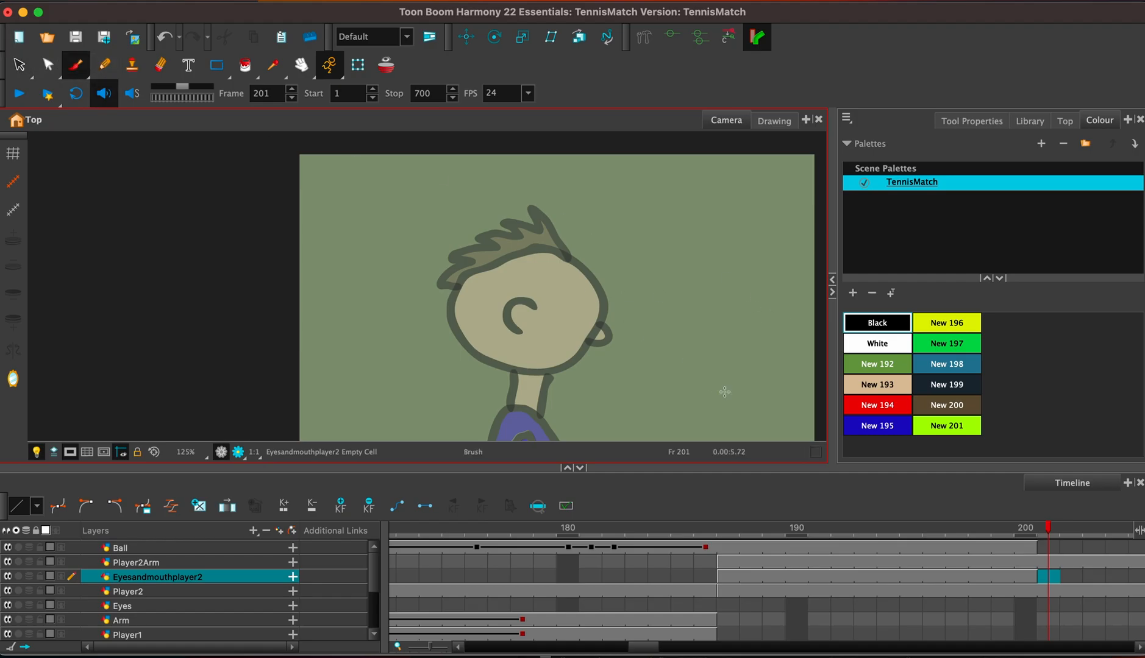
left_click(814, 576)
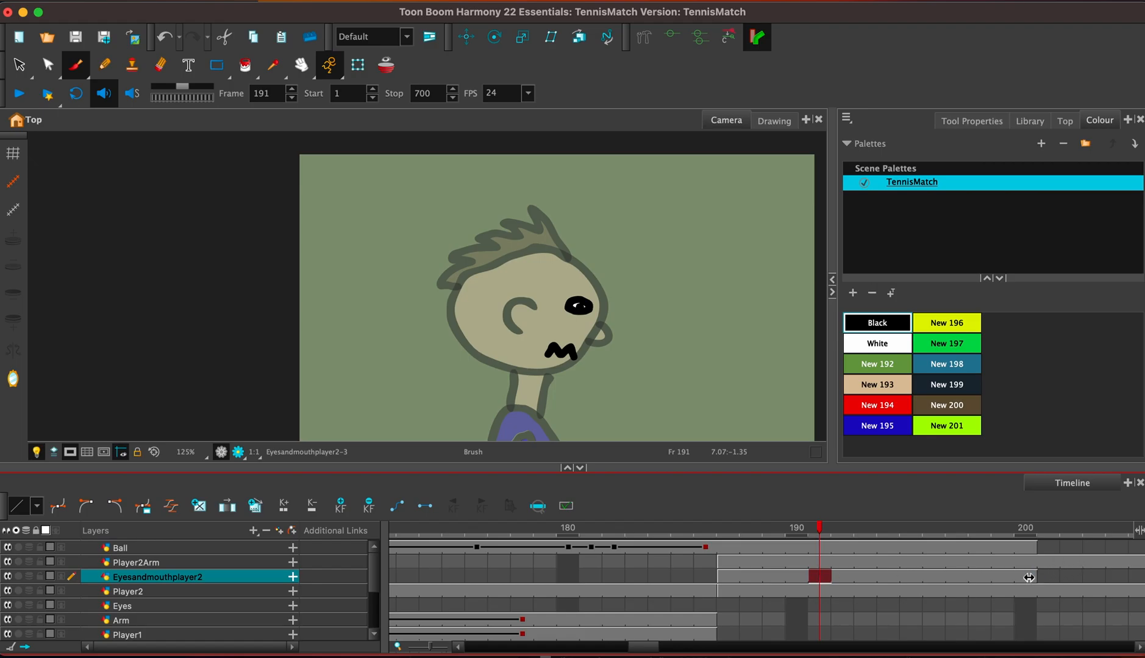
left_click(386, 65)
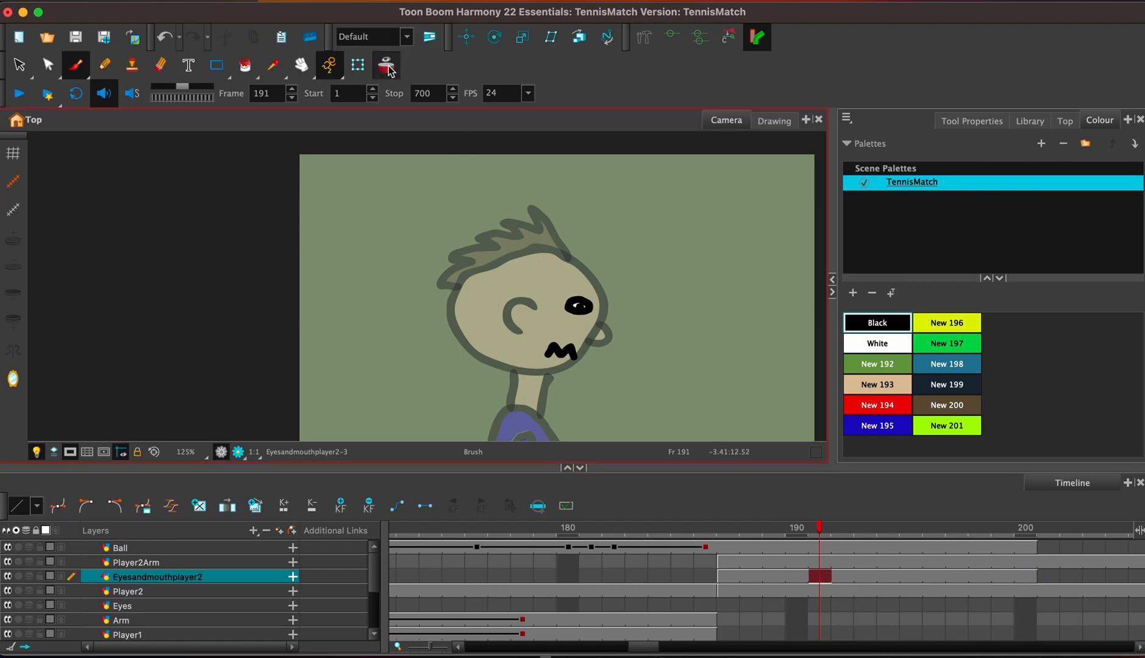
left_click(1049, 577)
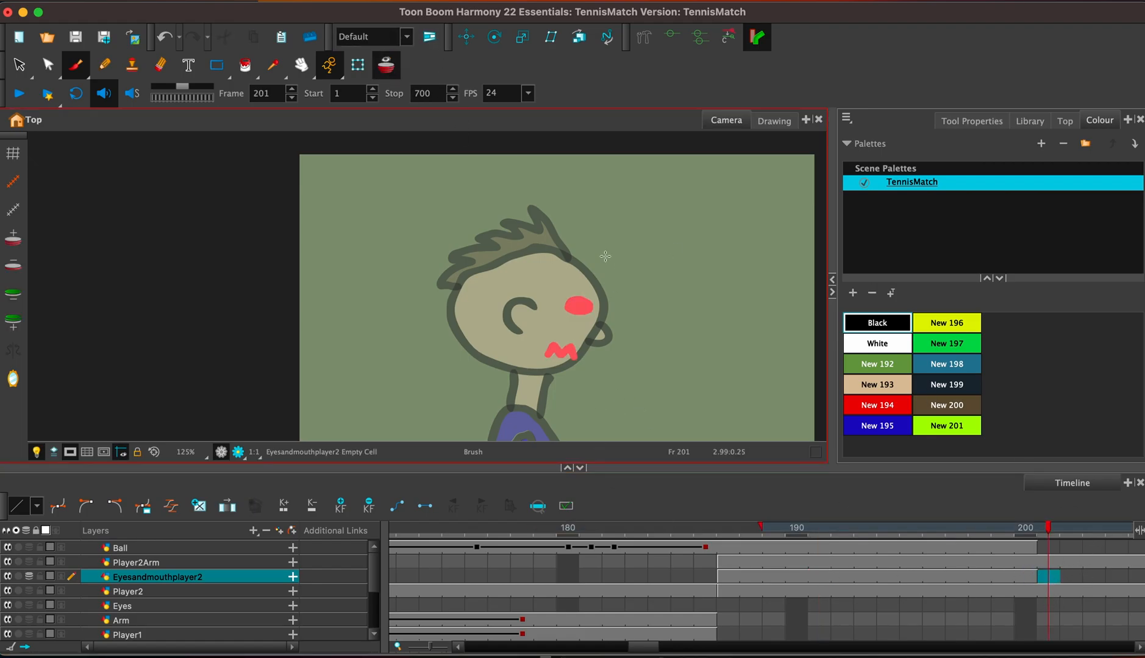
left_click(572, 308)
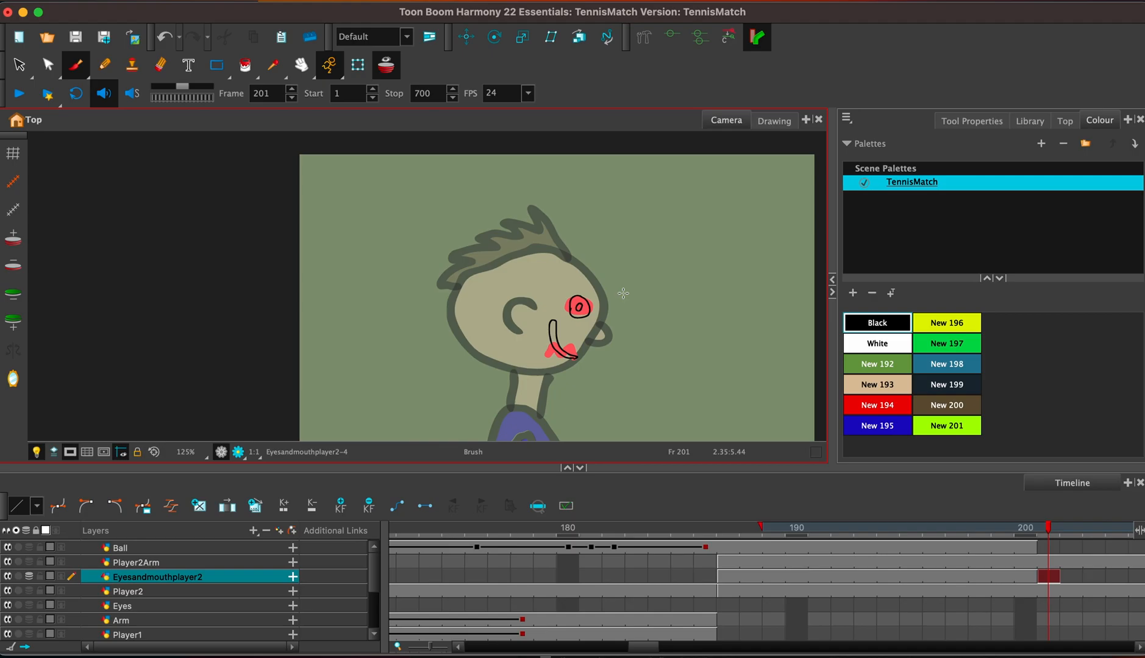
Fill the new smile and pupil with Black and the eye with White, and extend that drawing's exposure through frame 230.
left_click(244, 65)
left_click(554, 339)
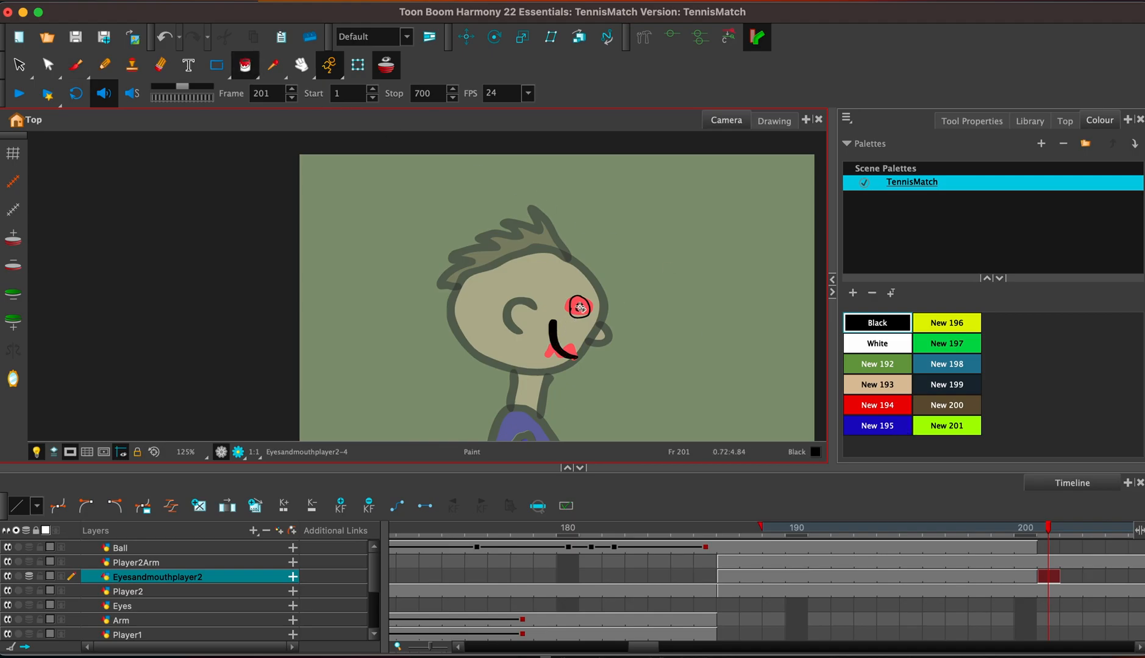
left_click(861, 345)
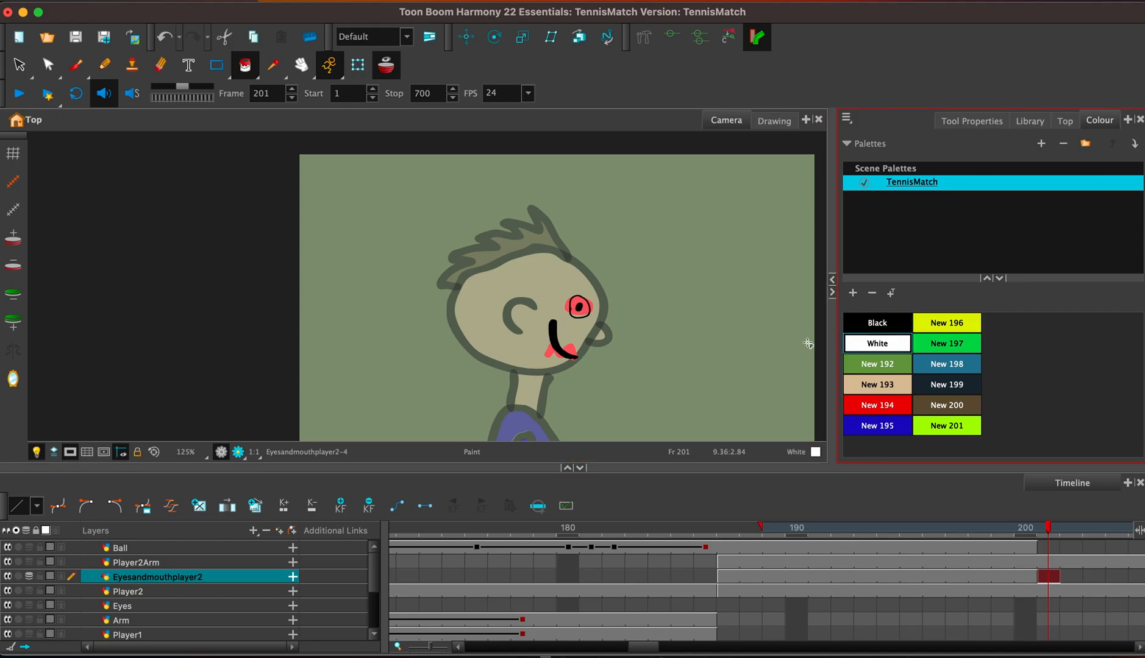
left_click(581, 309)
key("super+z")
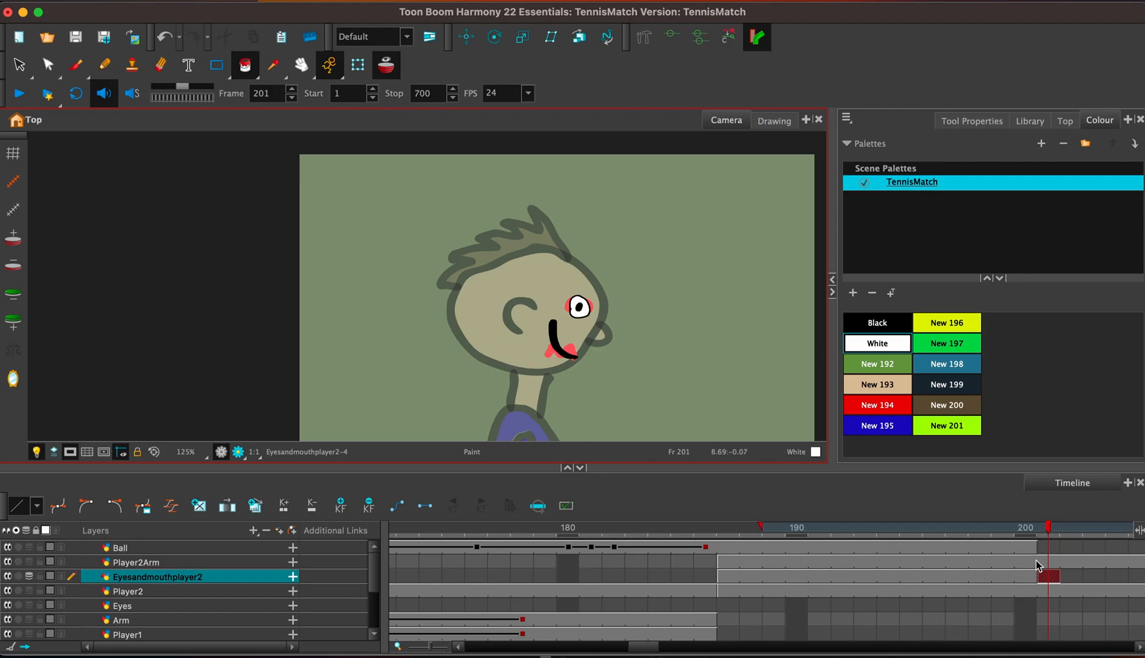
key("F5")
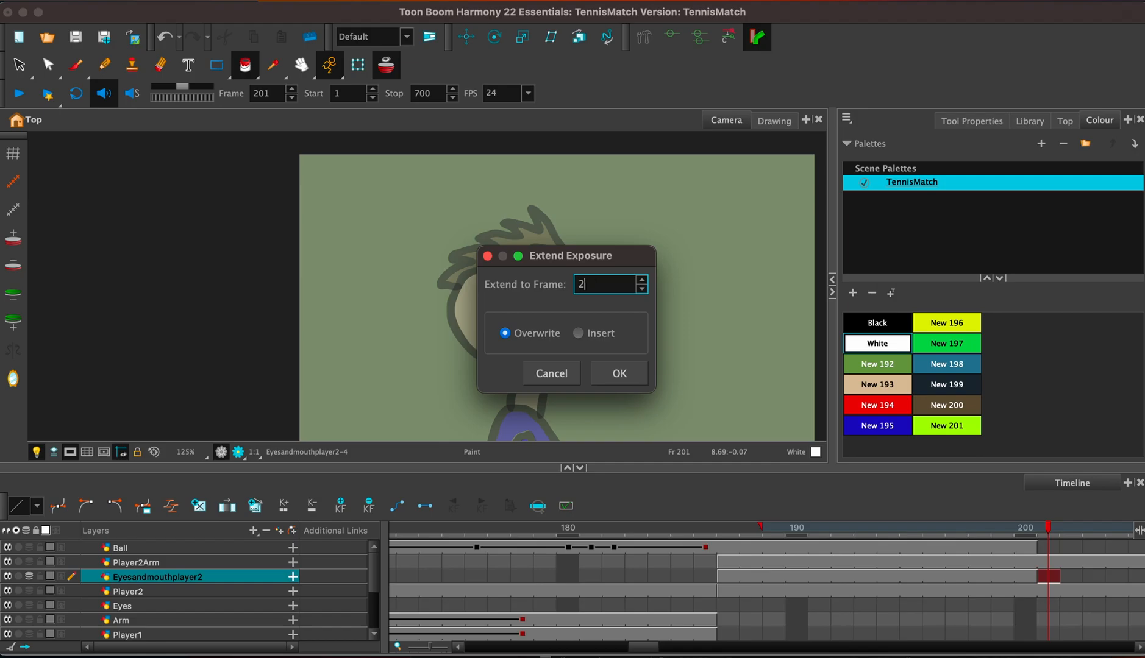
key("Return")
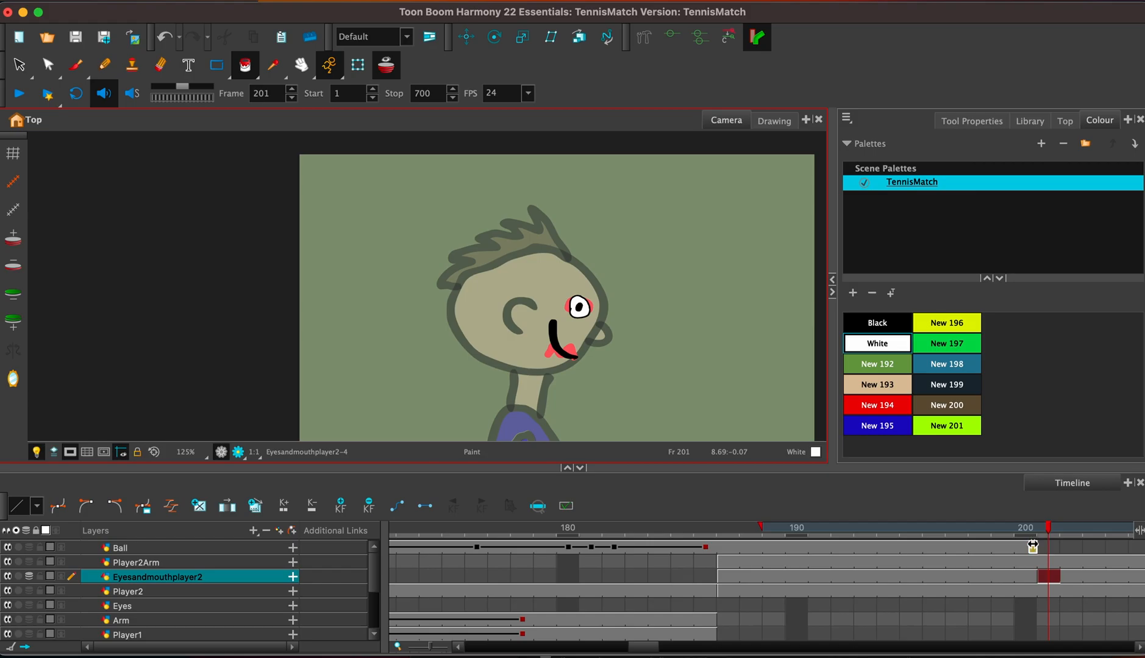
Add a keyframe to the Player2Arm layer at frame 199.
left_click(1043, 562)
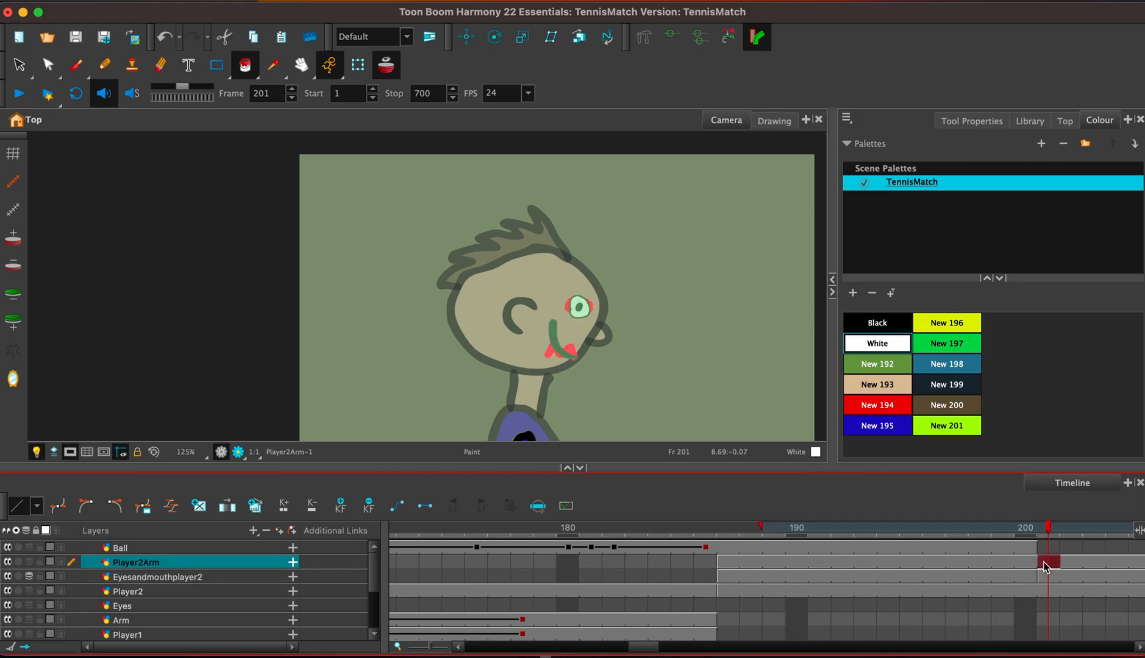
left_click(1047, 577)
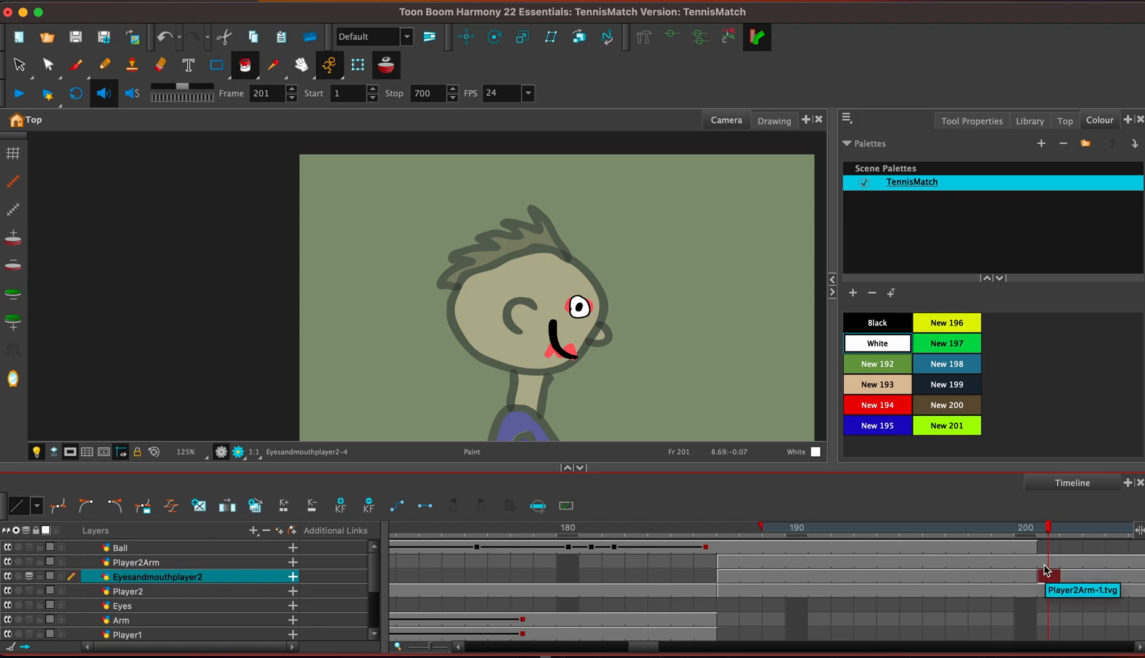
left_click(1044, 562)
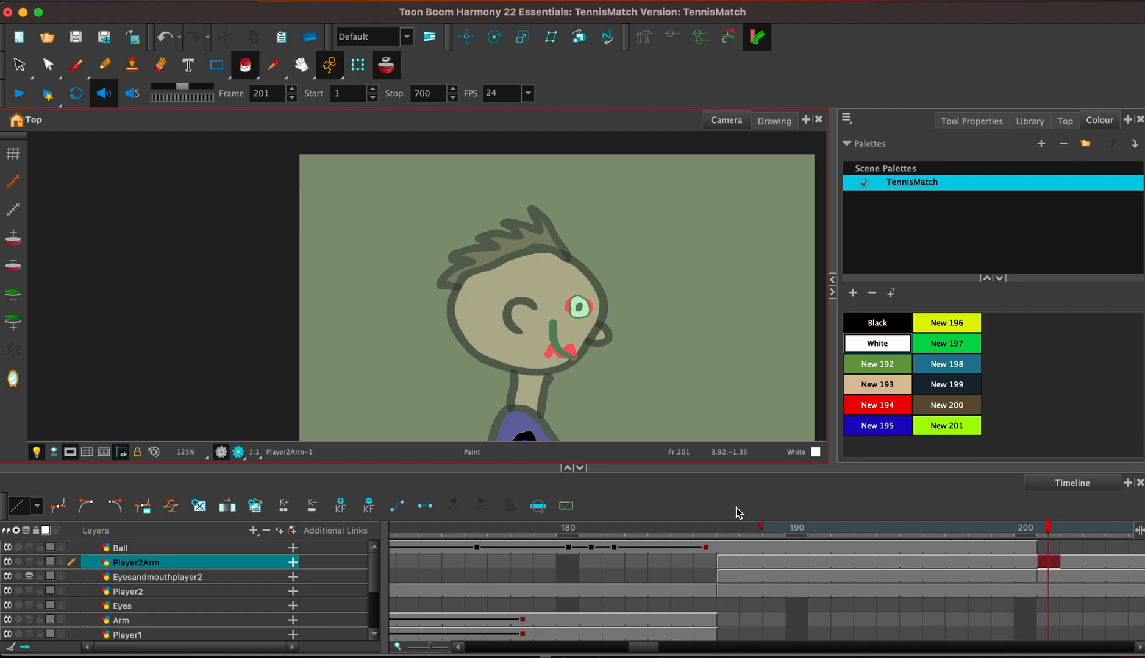
left_click(1026, 562)
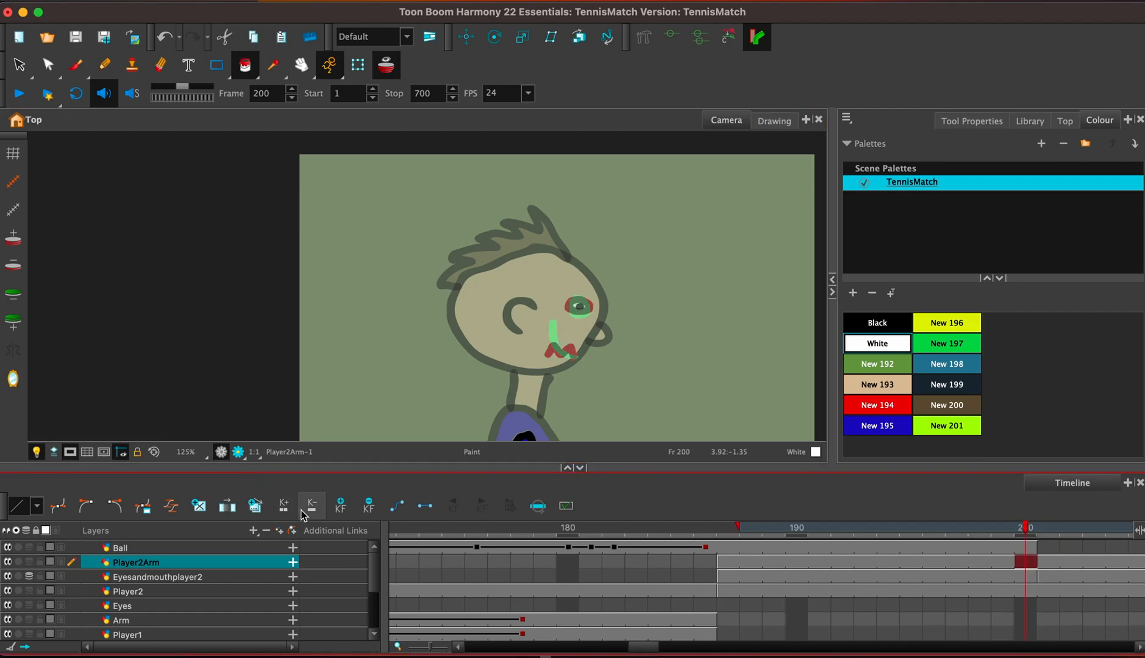
left_click_drag(634, 649, 644, 653)
left_click(786, 562)
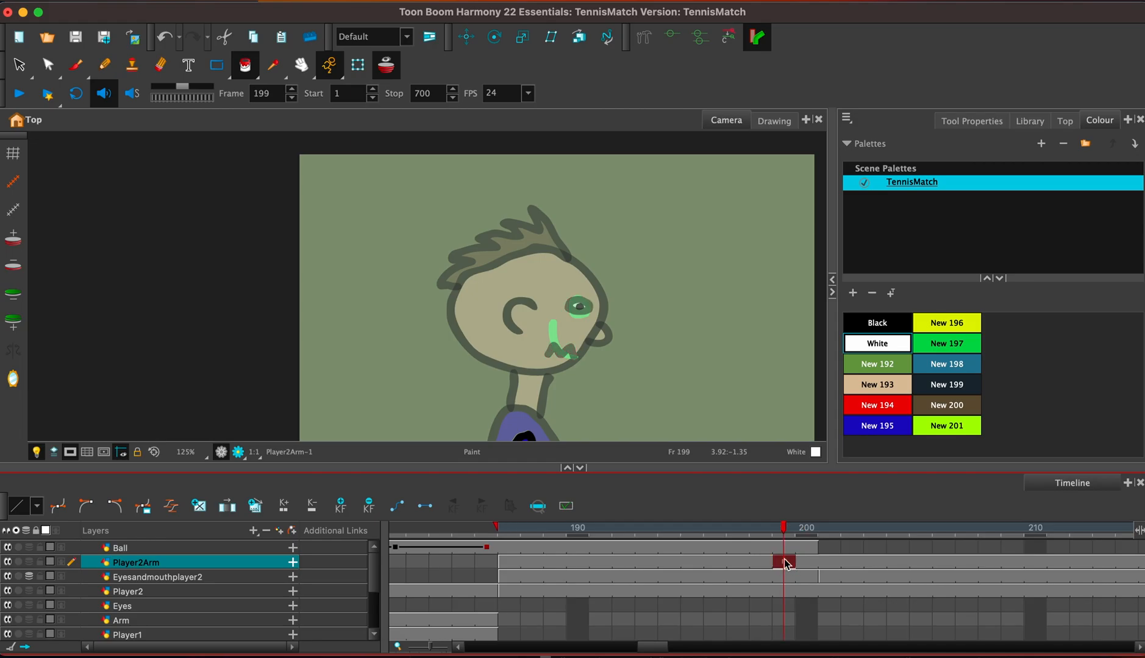
left_click(831, 578)
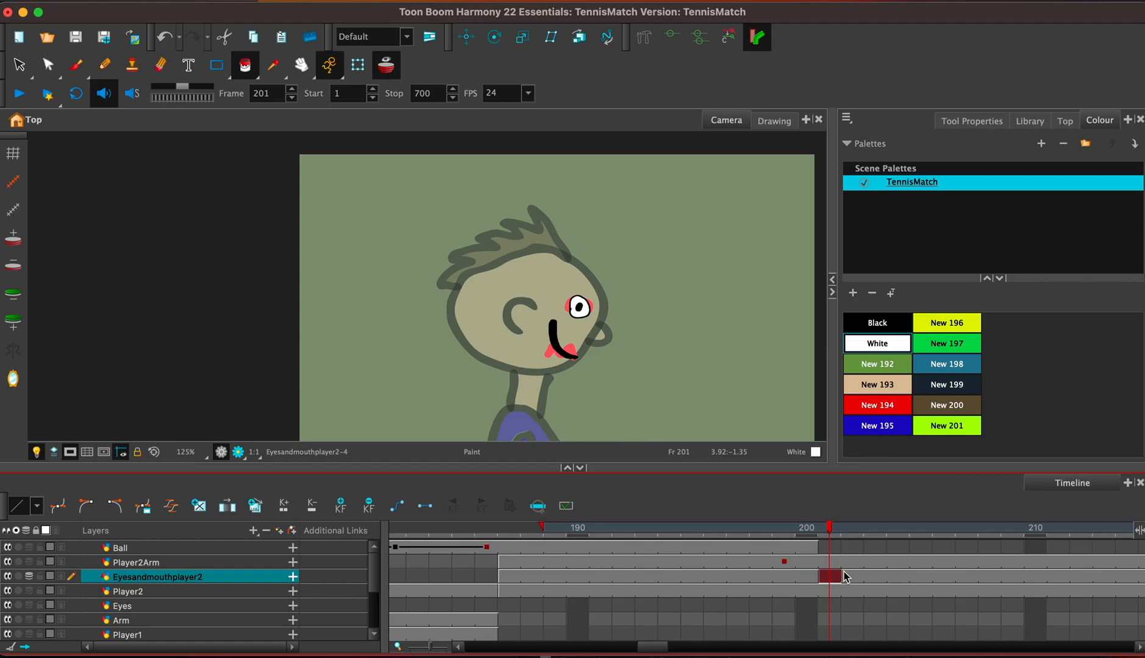
mouse_move(652, 650)
left_mouse_down()
mouse_move(679, 650)
mouse_move(668, 648)
left_mouse_up()
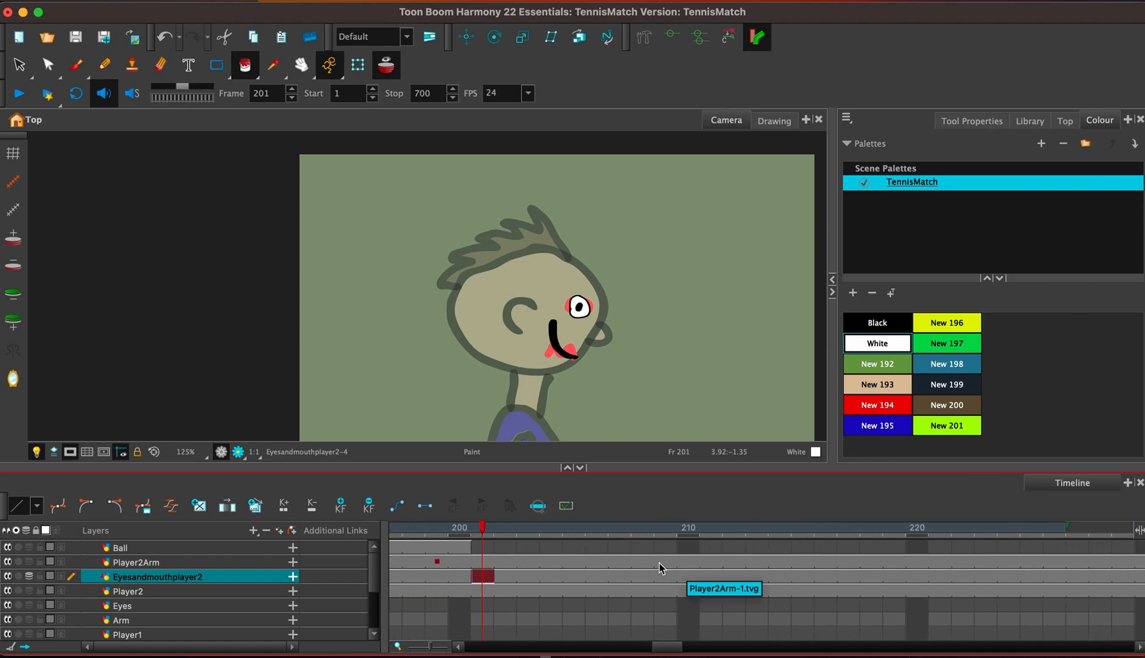
At frame 206, move Player2Arm's rotation pivot to the shoulder and rotate the arm until the racket is raised over the head.
left_click(597, 562)
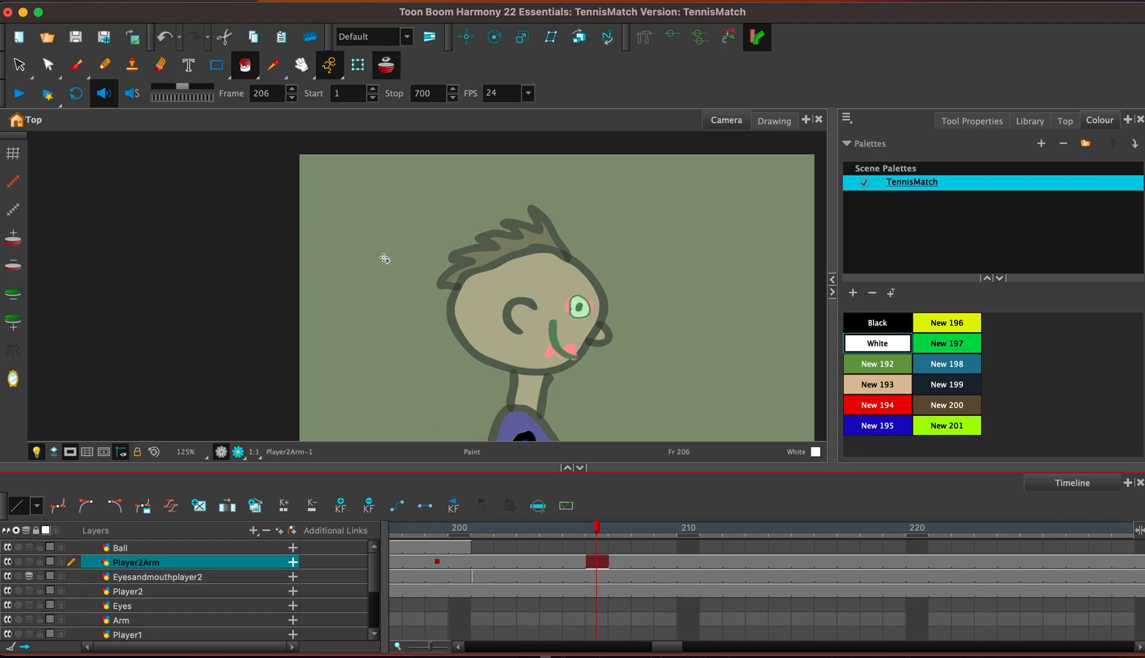
left_click(495, 36)
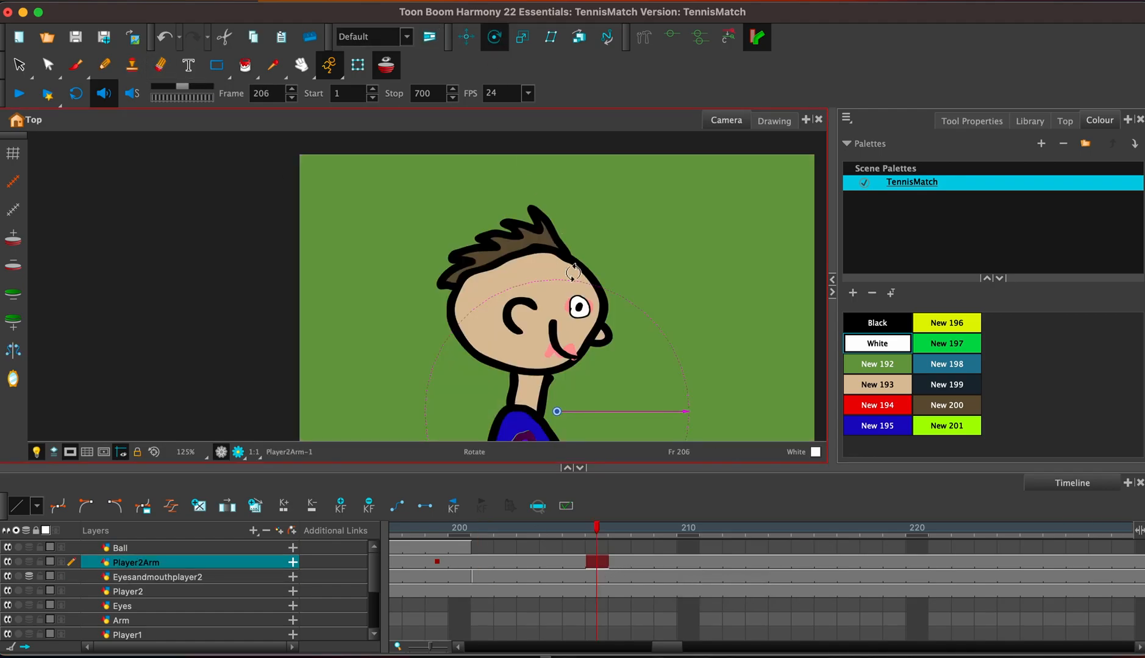
mouse_move(552, 392)
left_mouse_down()
mouse_move(603, 338)
mouse_move(570, 393)
left_mouse_up()
left_click_drag(679, 319, 219, 319)
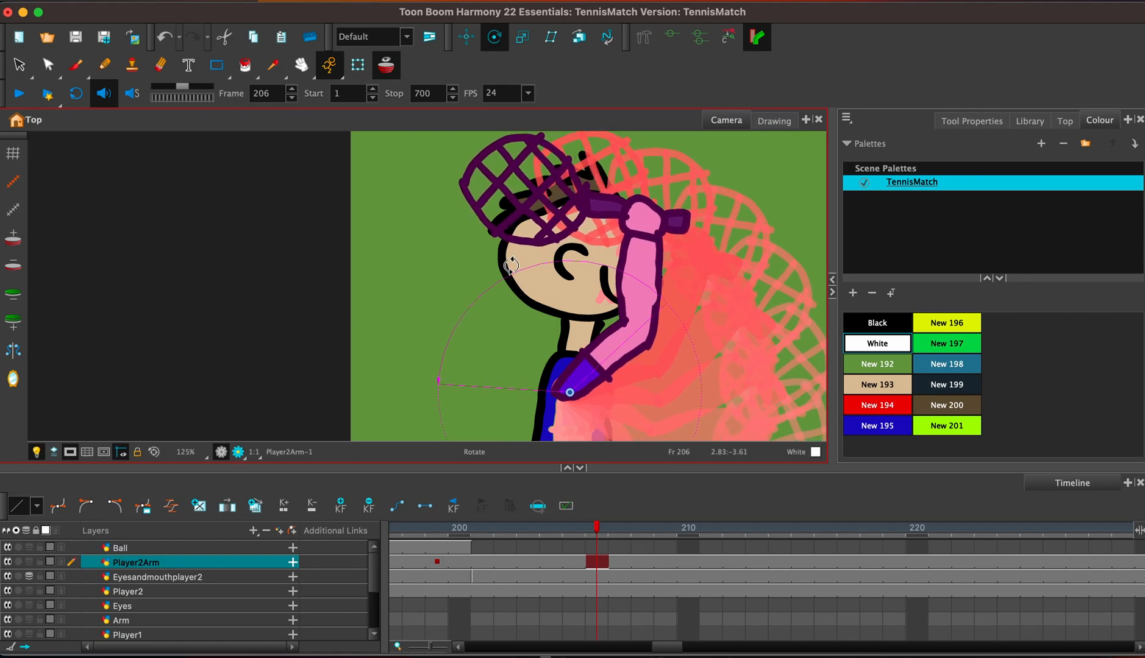
left_click_drag(511, 275, 565, 305)
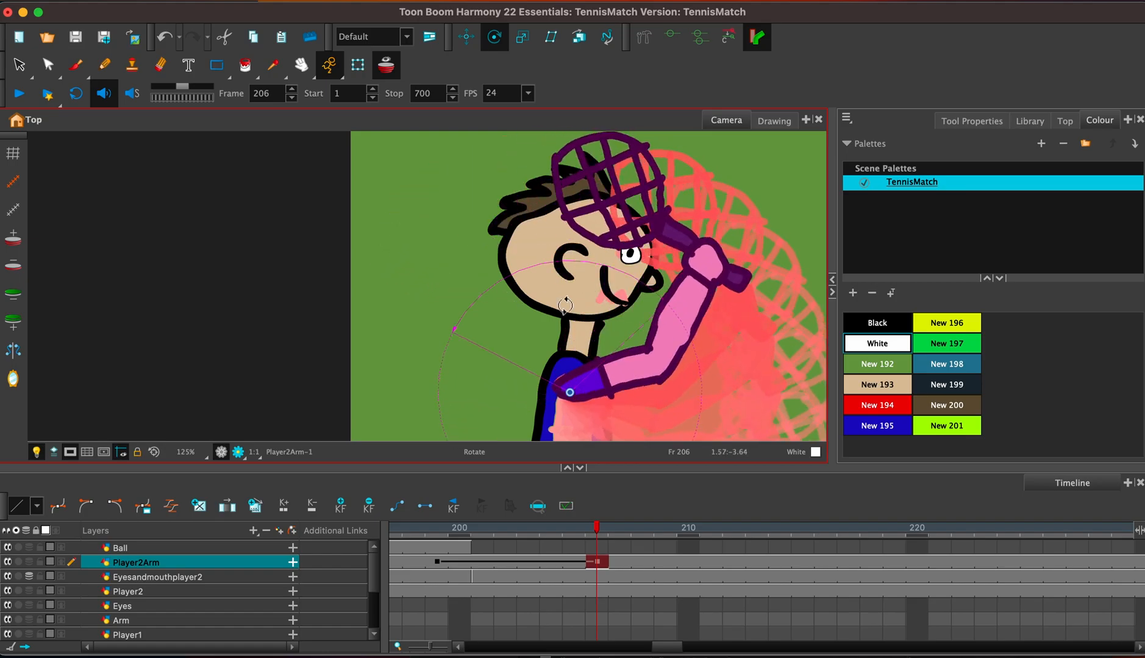
left_click_drag(685, 204, 668, 198)
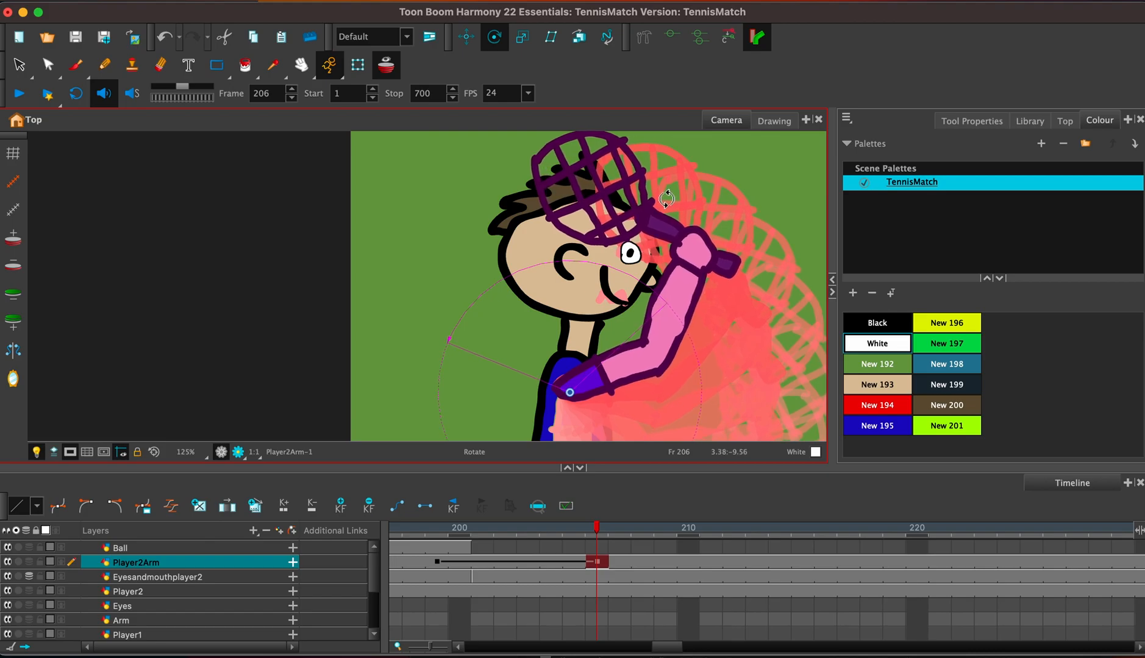
Fill the unpainted areas of the shirt on the Player2 layer at frame 202 with the blue New 195 swatch.
left_click(589, 583)
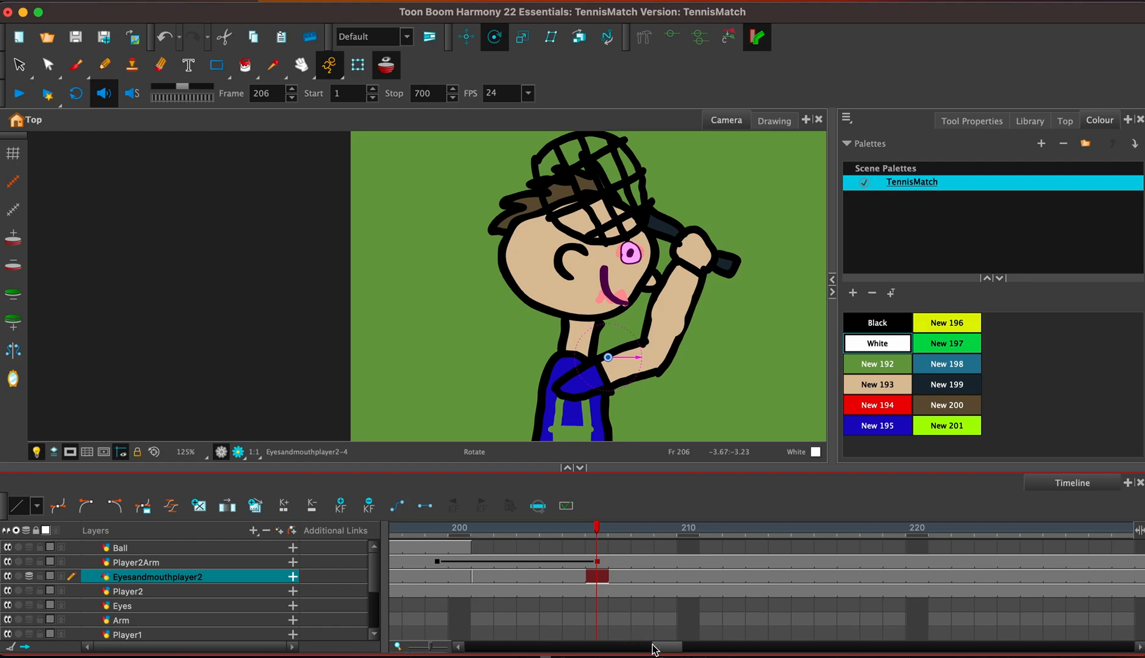
left_click_drag(655, 649, 642, 649)
left_click(633, 117)
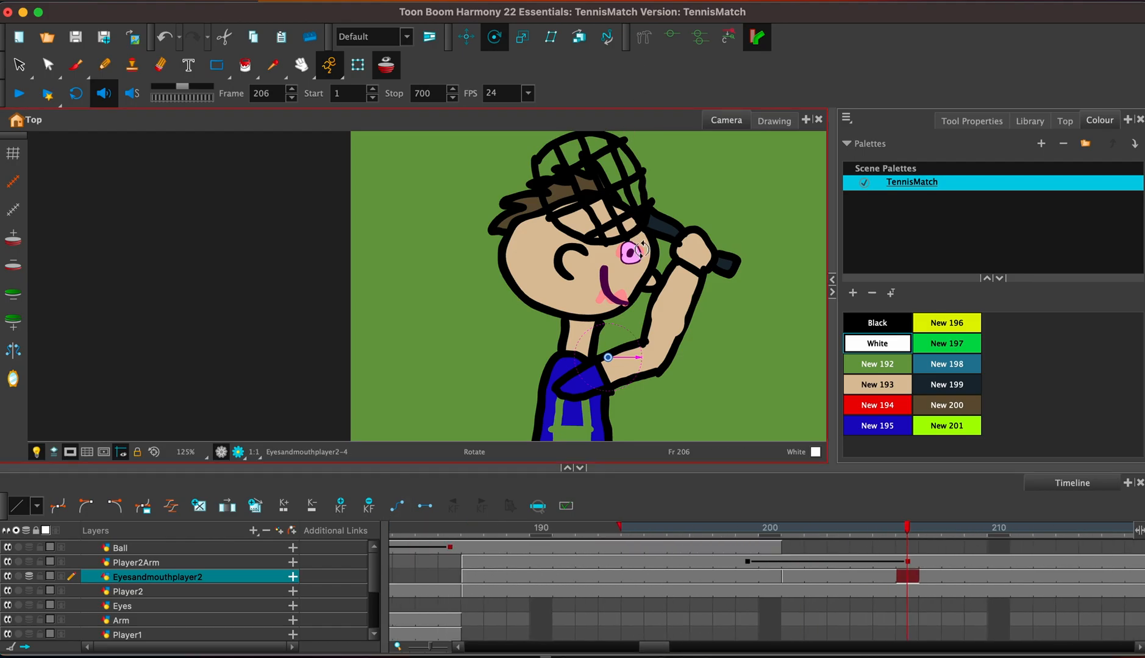
key("1")
key("1")
key("1")
left_click_drag(628, 388, 641, 334)
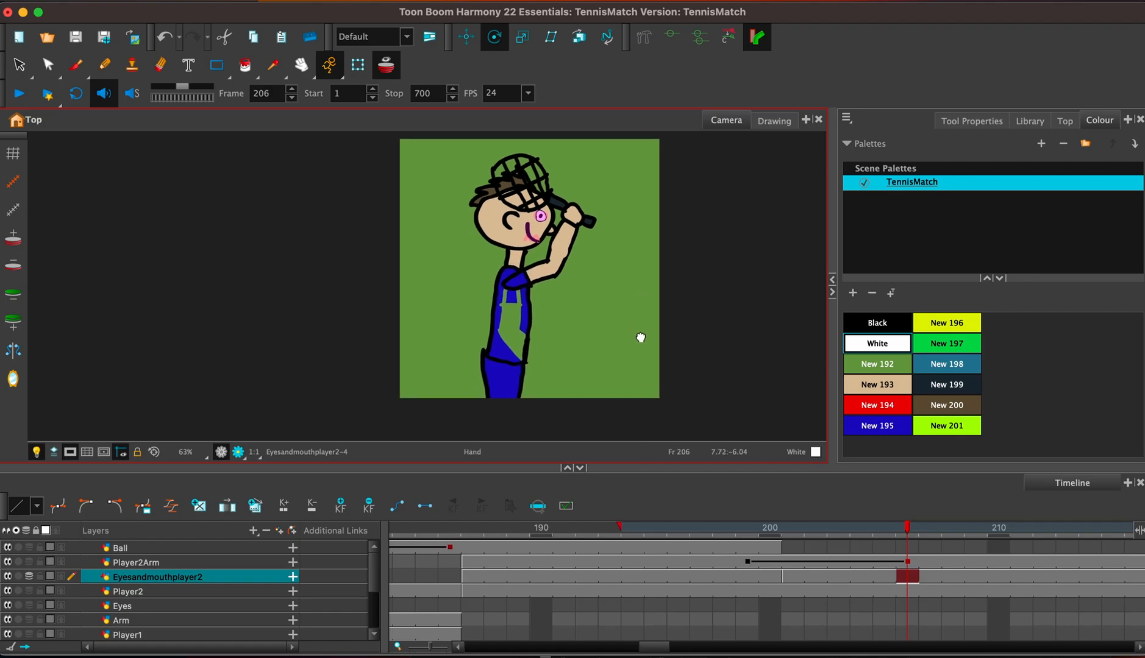
left_click(746, 576)
left_click(817, 576)
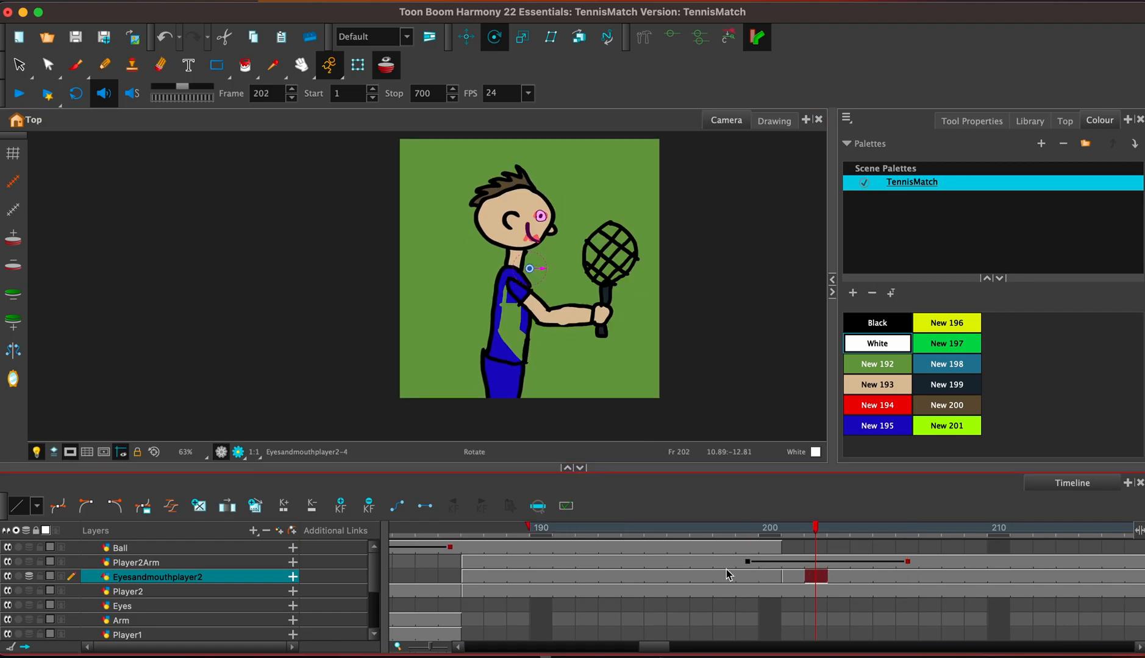
left_click(244, 64)
left_click(852, 427)
left_click(514, 323)
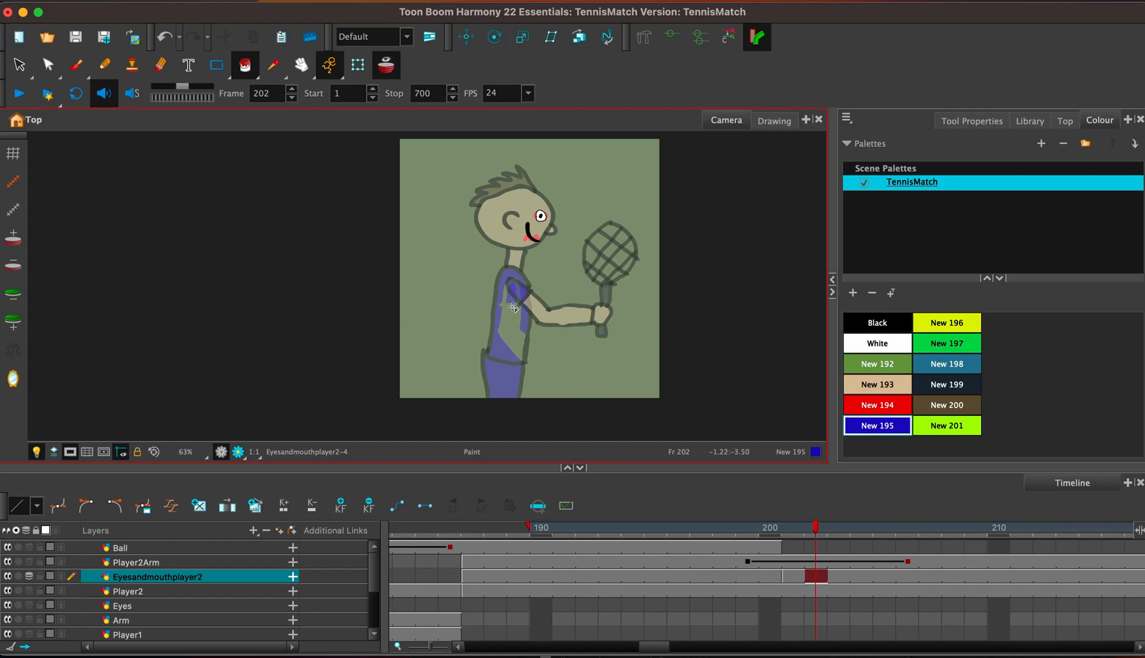
left_click(817, 591)
left_click(509, 341)
left_click(509, 342)
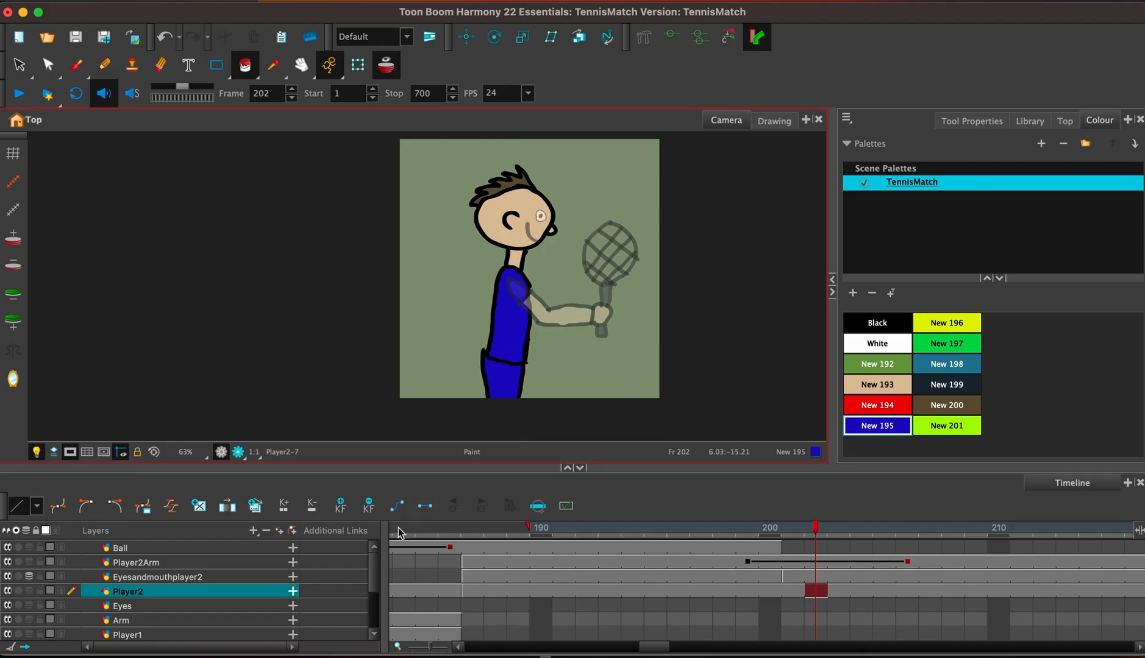
Play back the close-up from frame 184 to review the blue player's expression change and racket-arm swing.
left_click(399, 532)
left_click(19, 94)
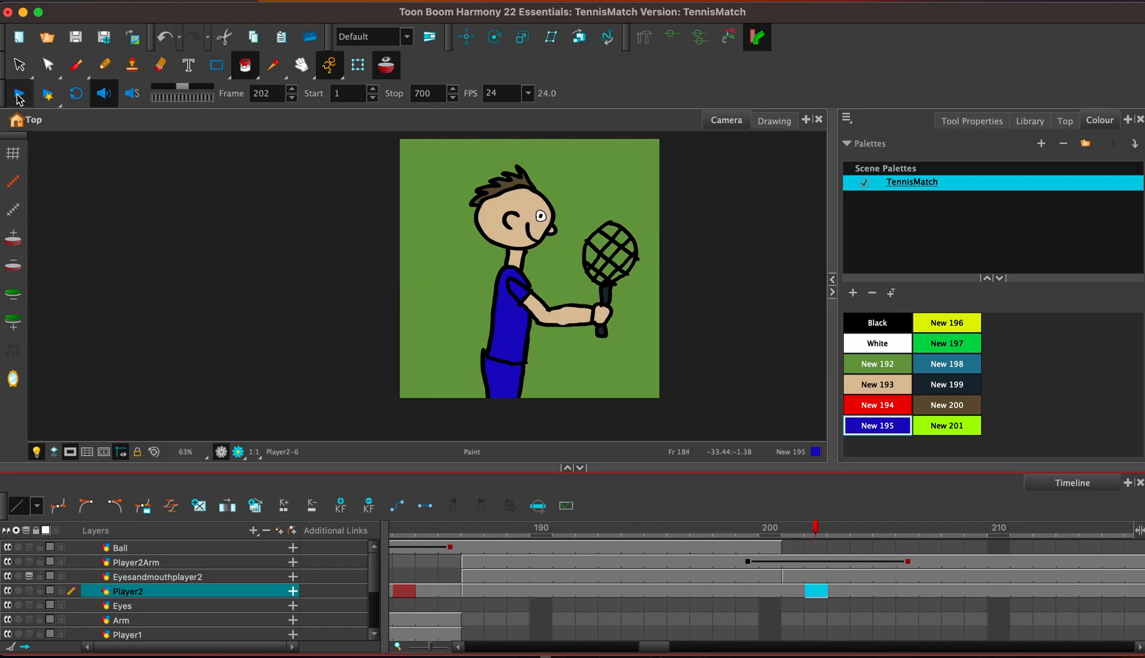
left_click(19, 94)
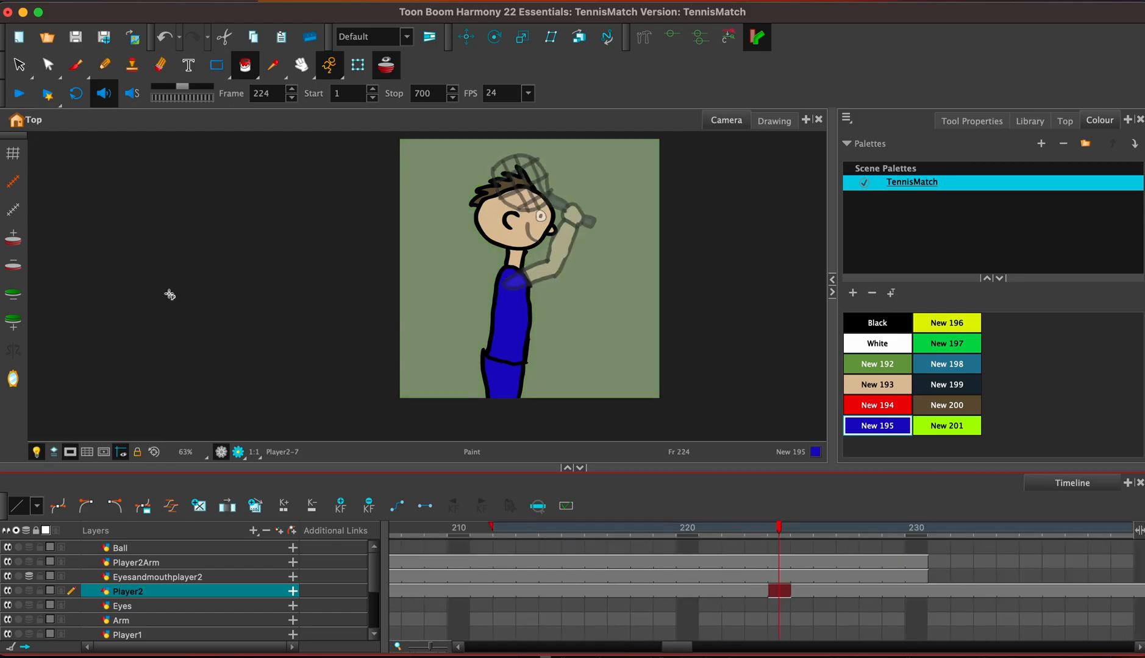
left_click(170, 296)
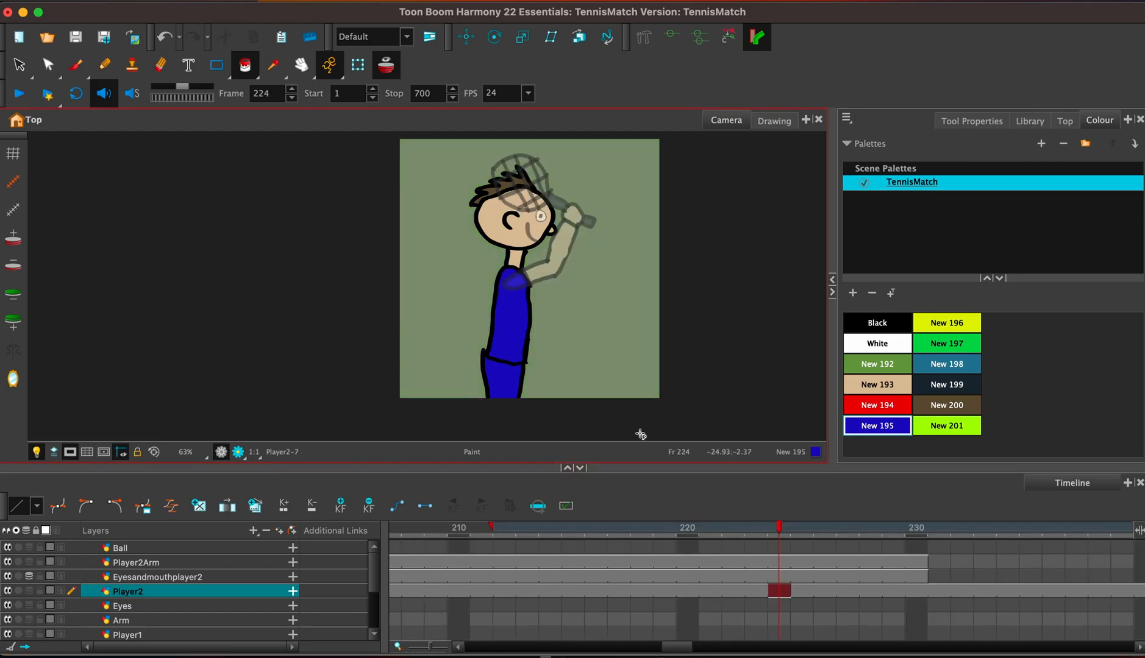
Clear the exposure of the Player2Arm, Eyesandmouthplayer2 and Player2 layers from frame 227 through frame 700.
left_click(845, 562)
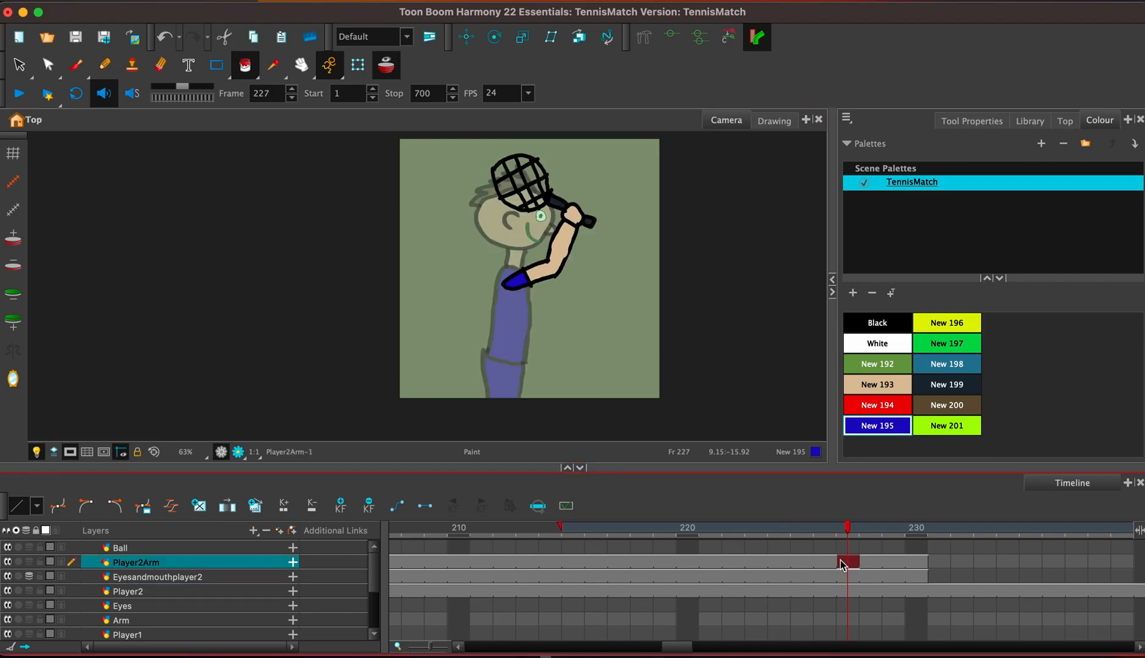
left_click_drag(695, 650, 1136, 654)
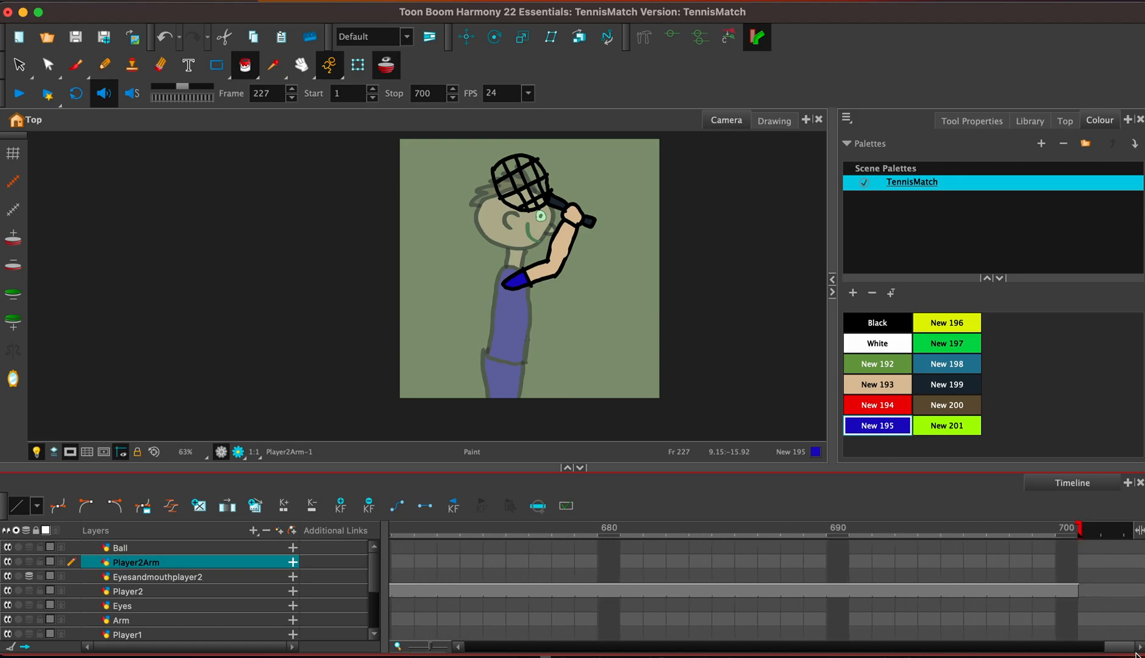
left_click(1066, 591, "shift")
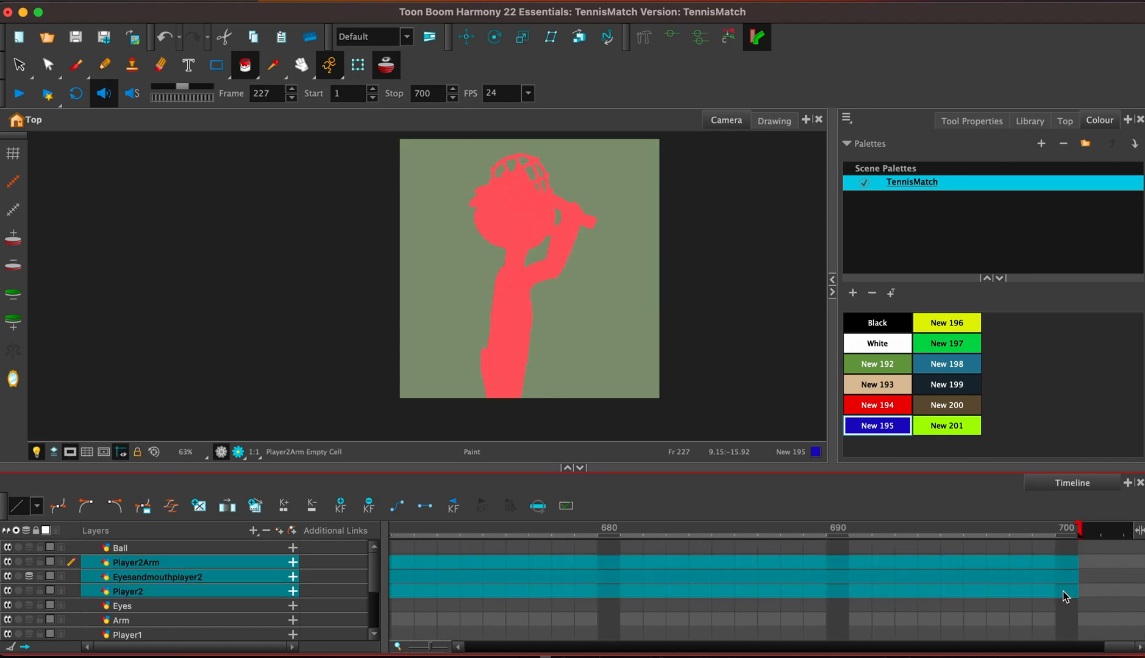
left_click_drag(1121, 650, 683, 646)
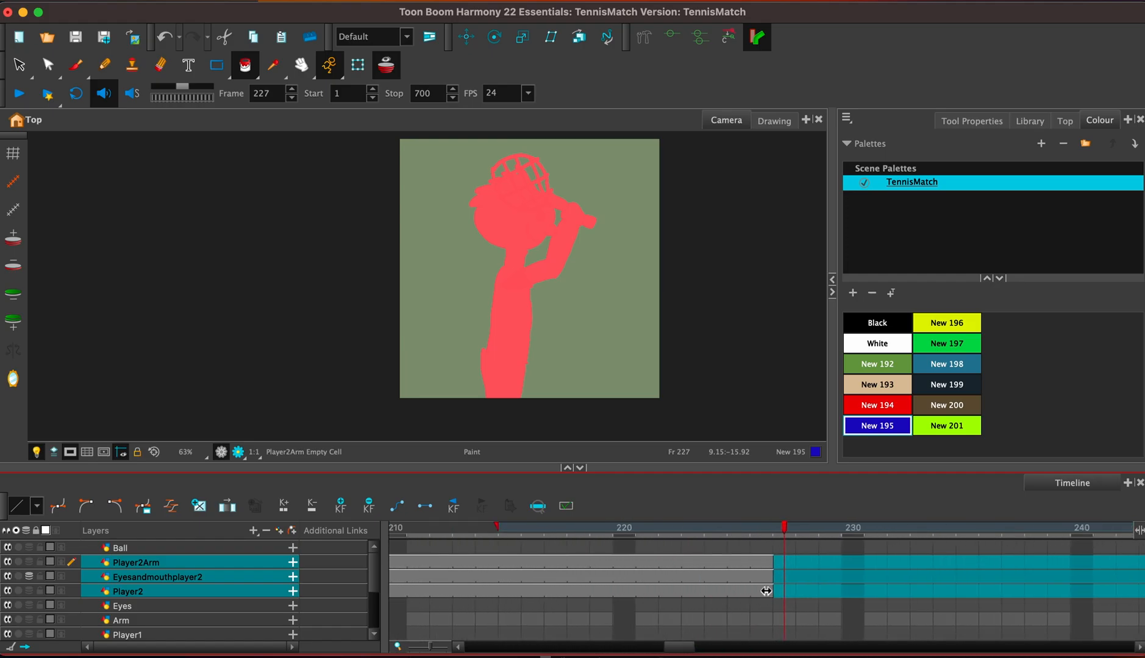
Copy the red player's close-up drawing from frame 26 of the Player1 layer and paste it at frame 227.
left_click(785, 607)
left_click_drag(688, 652, 448, 651)
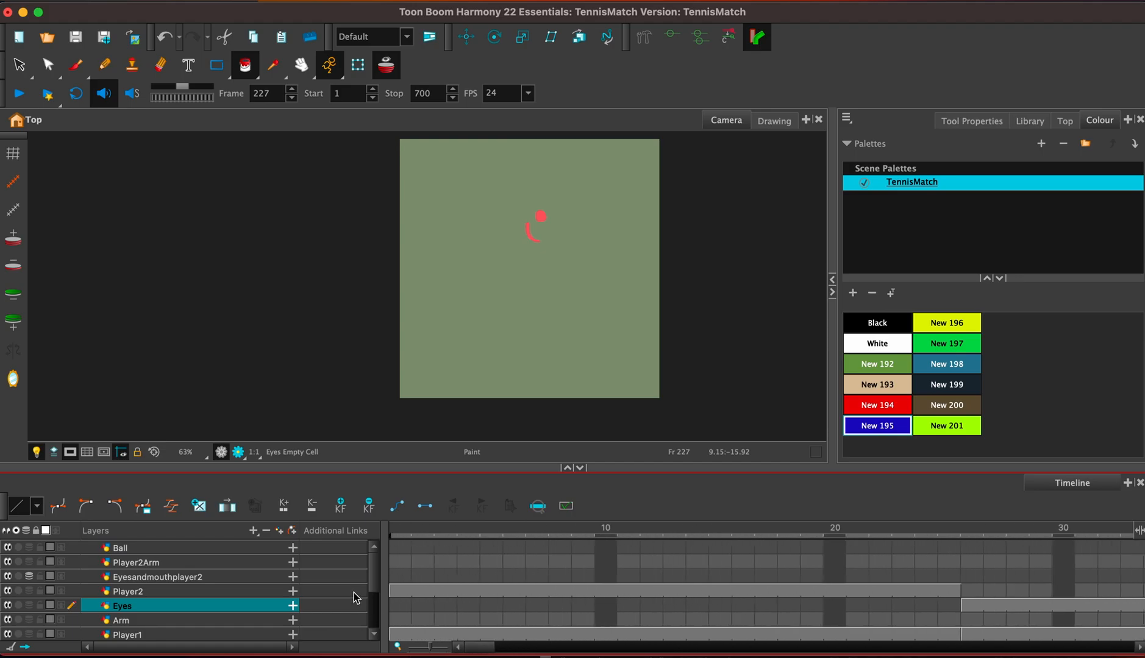
scroll(373, 585, "down", 3)
left_click(491, 598)
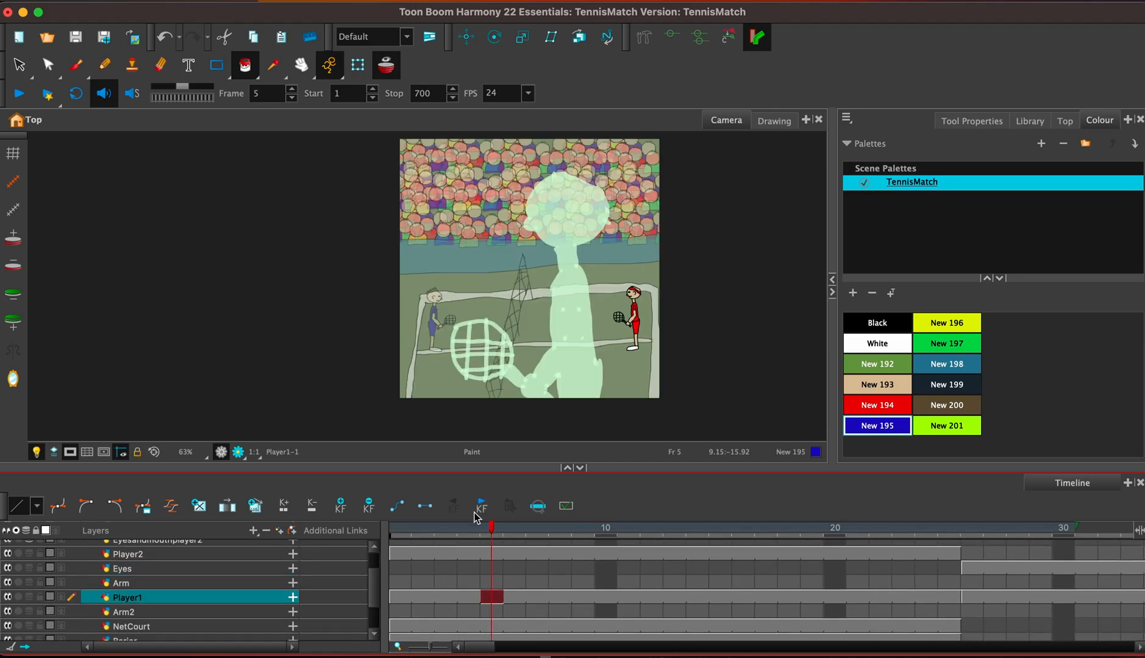
left_click(973, 597)
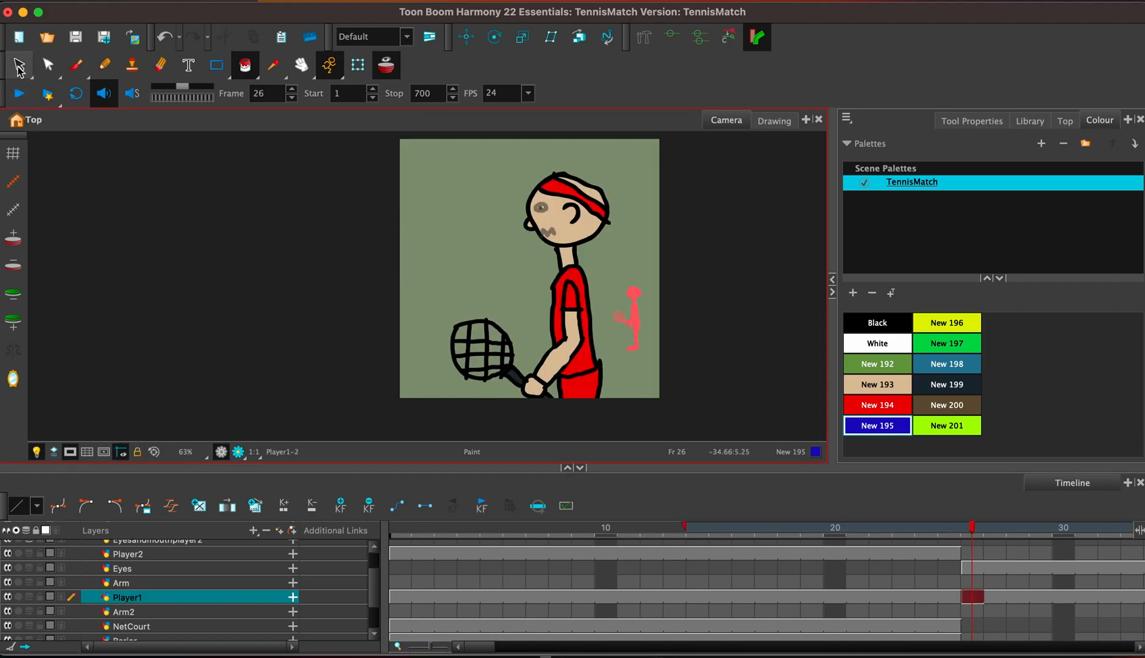
left_click(19, 68)
mouse_move(420, 335)
left_mouse_down()
mouse_move(617, 463)
mouse_move(595, 166)
mouse_move(443, 195)
mouse_move(474, 404)
left_mouse_up()
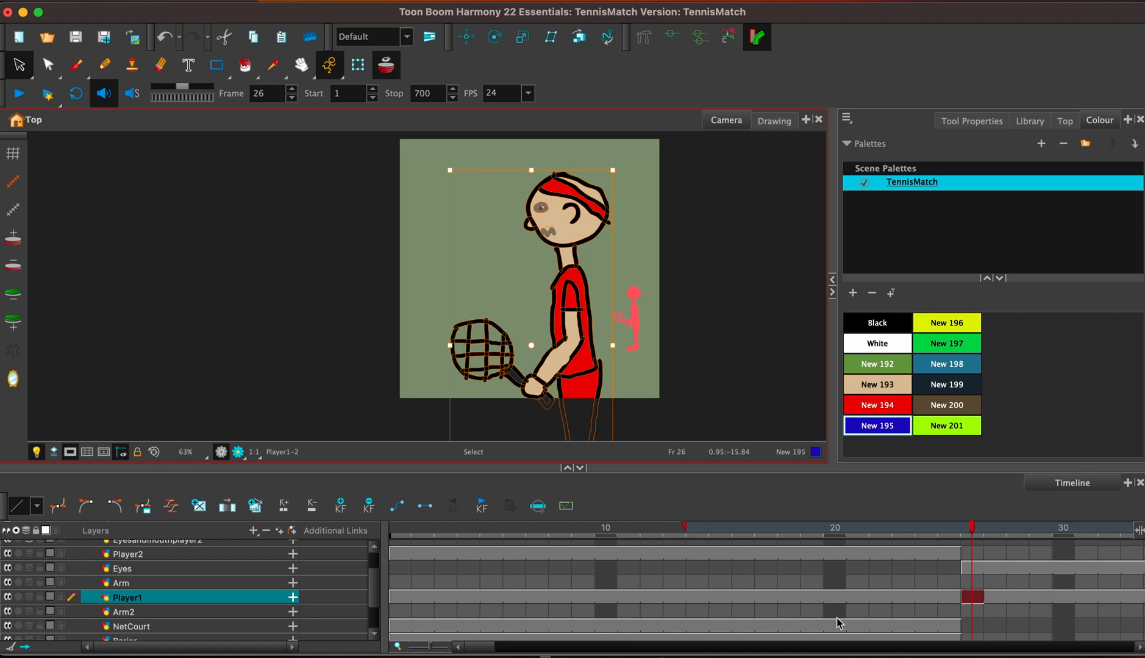
left_click_drag(486, 644, 697, 653)
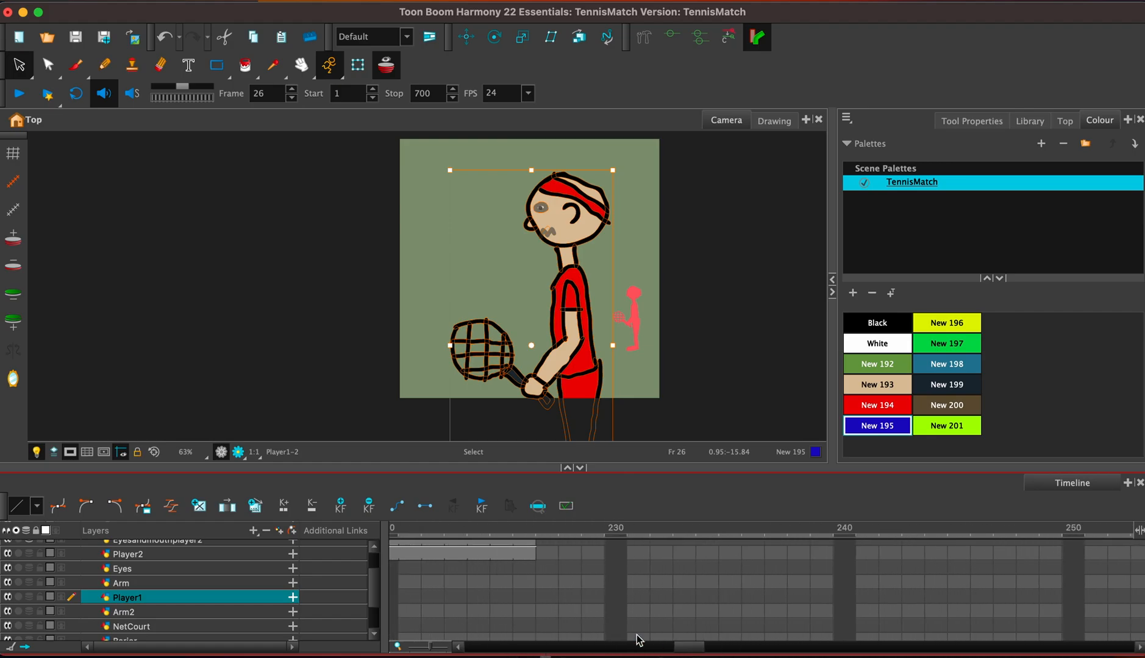
left_click(546, 598)
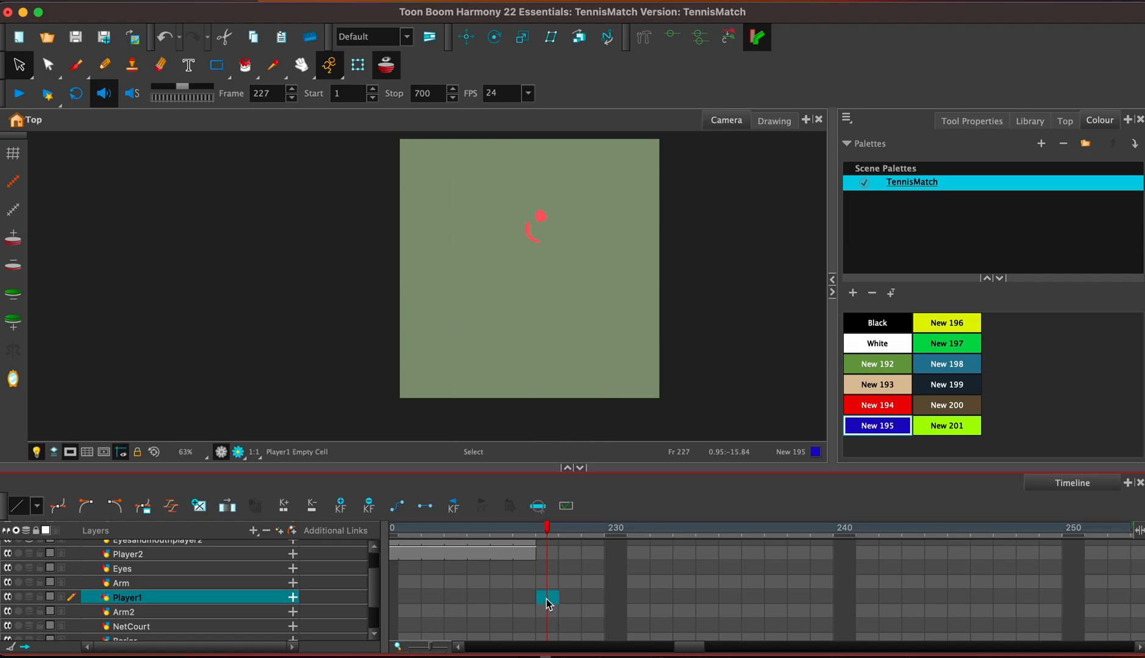
Copy the eye and mouth drawing from frame 29 of the Eyes layer and paste it at frame 227.
left_click_drag(689, 648, 503, 637)
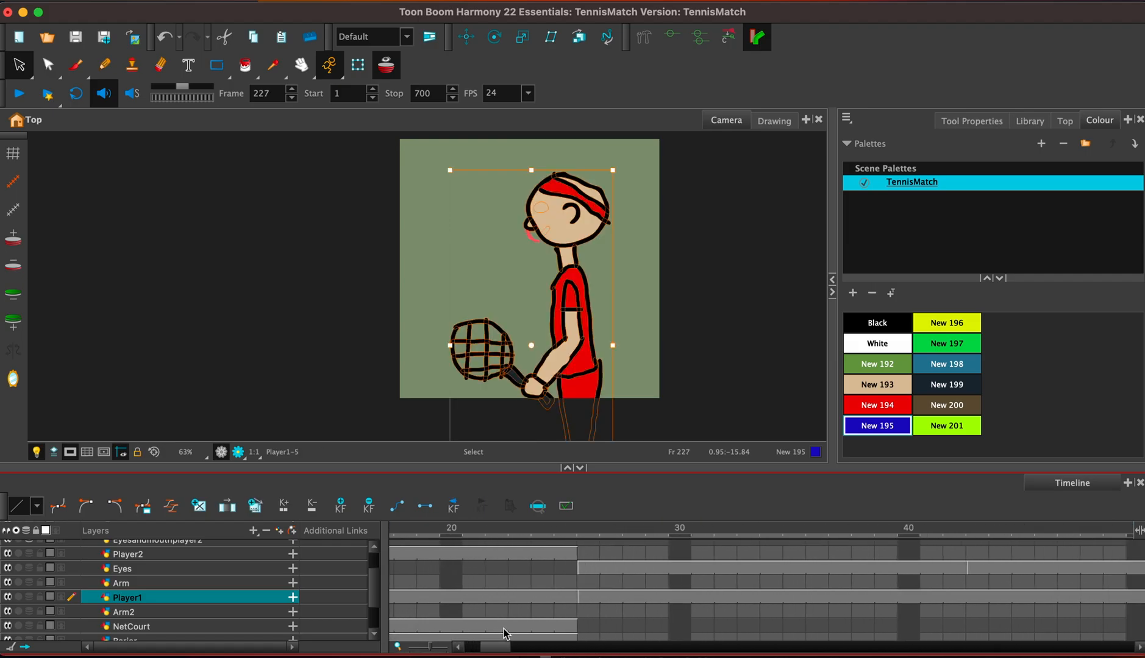
left_click(648, 571)
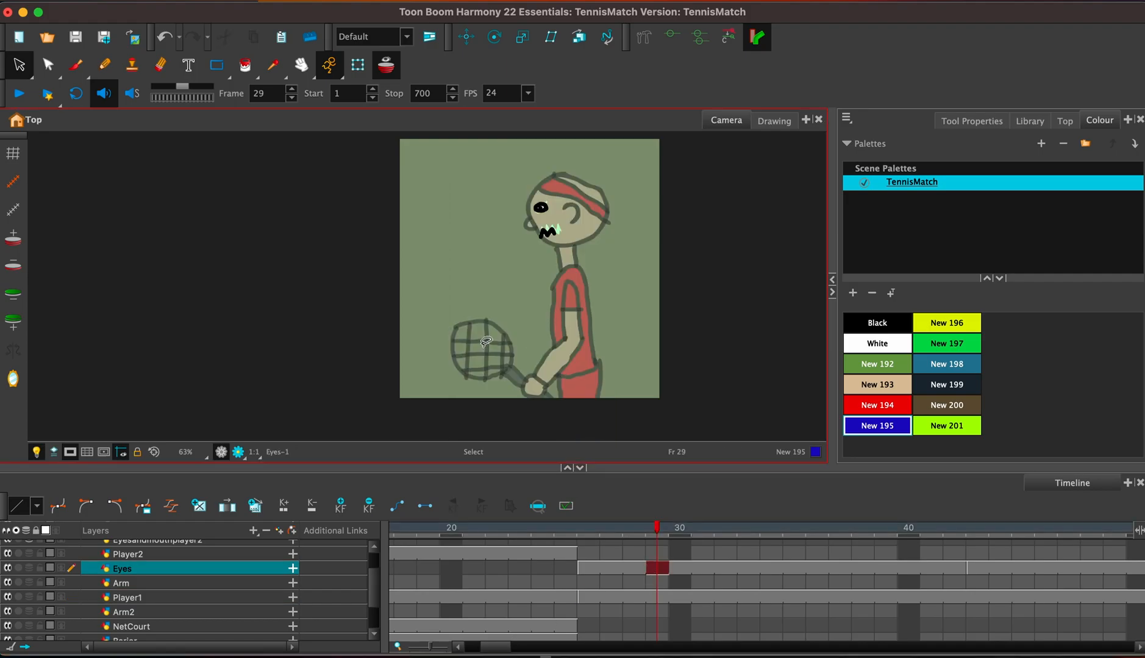
left_click_drag(551, 262, 649, 254)
left_click_drag(501, 649, 691, 657)
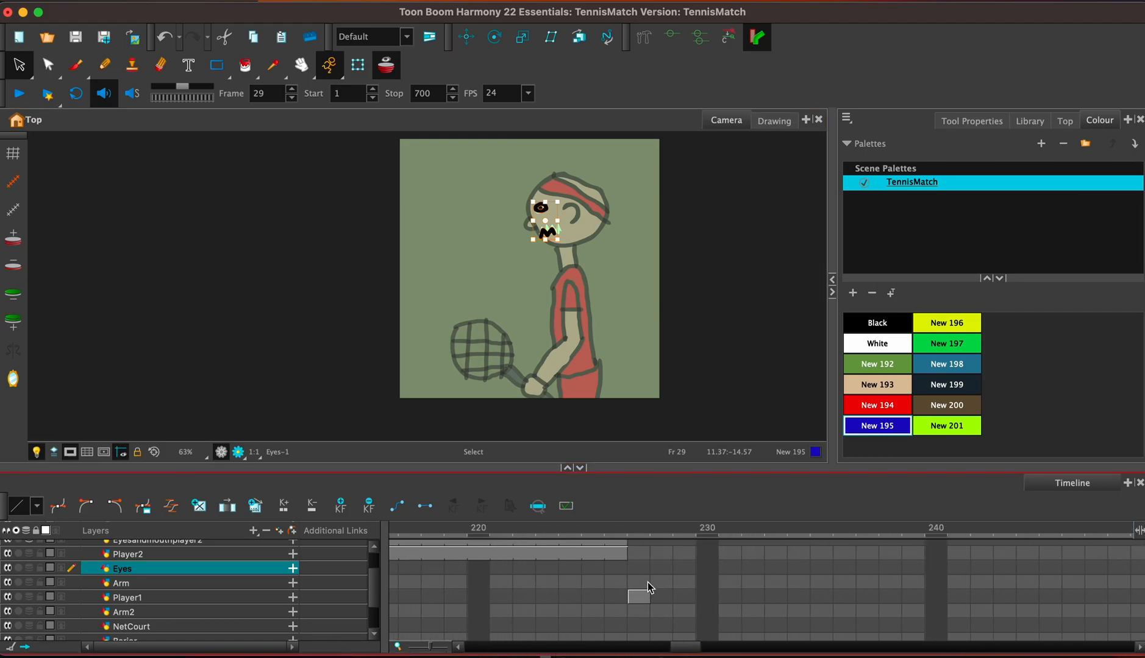
left_click(640, 568)
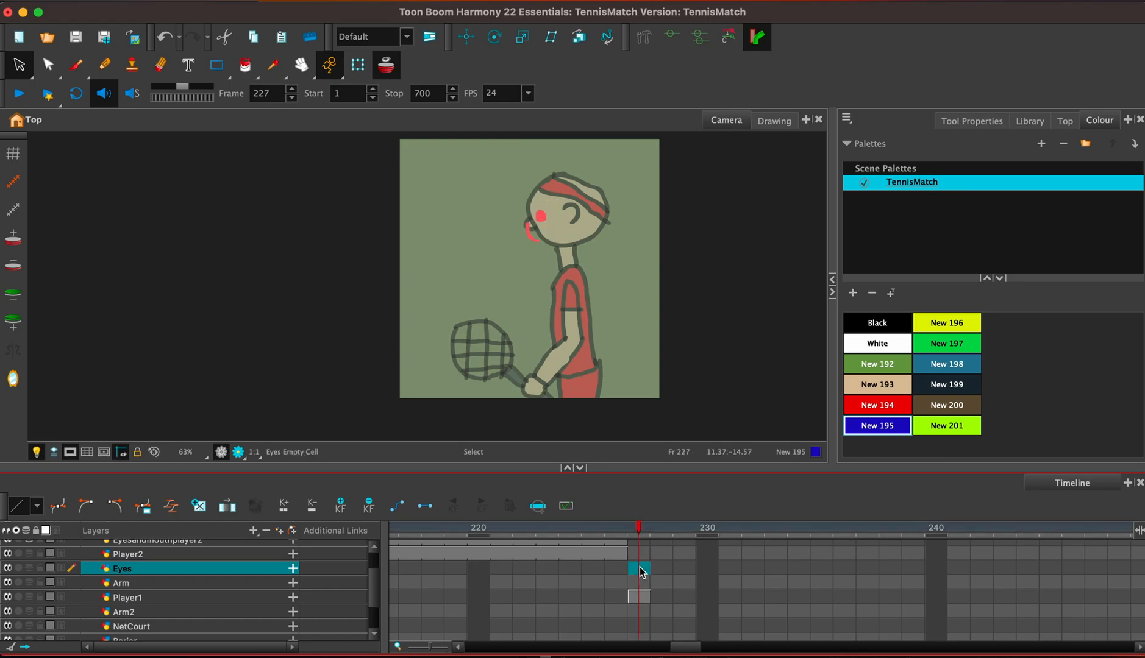
key("super+v")
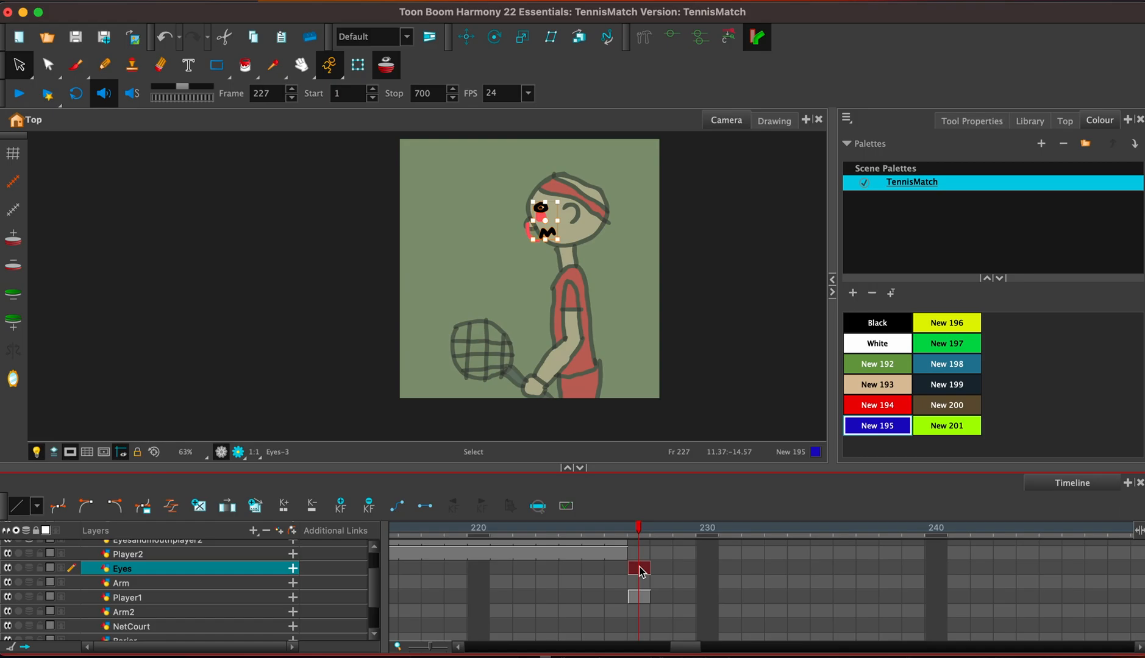
Select and copy the racket, including its handle end, from the Player1 drawing at frame 227.
left_click(639, 582)
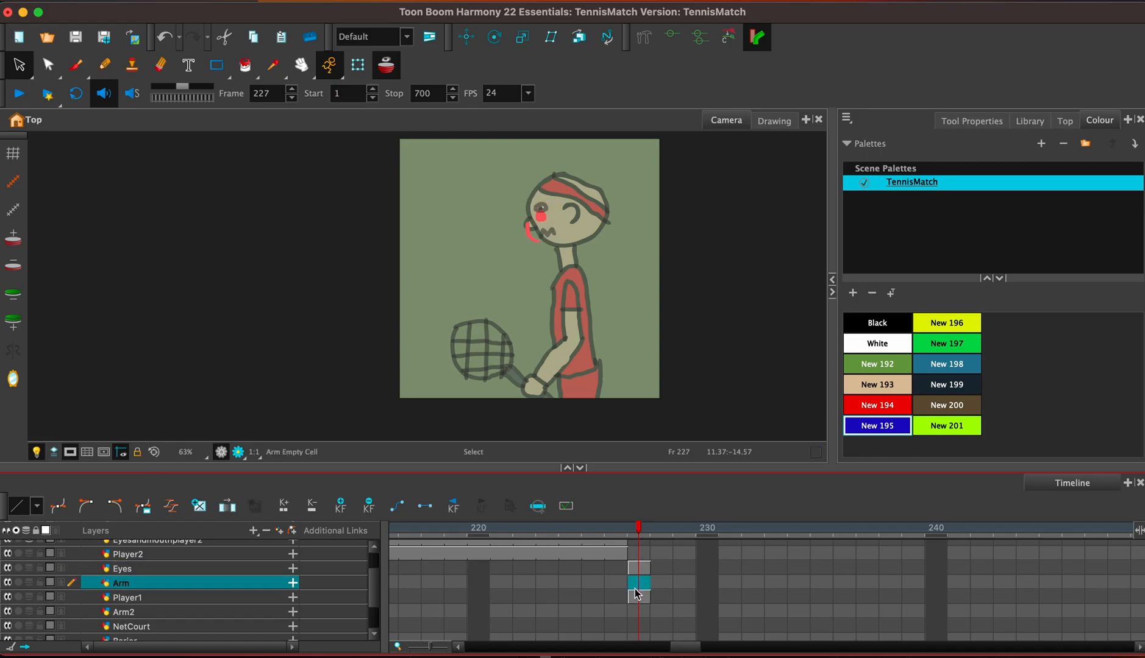
left_click(640, 598)
left_click(18, 66)
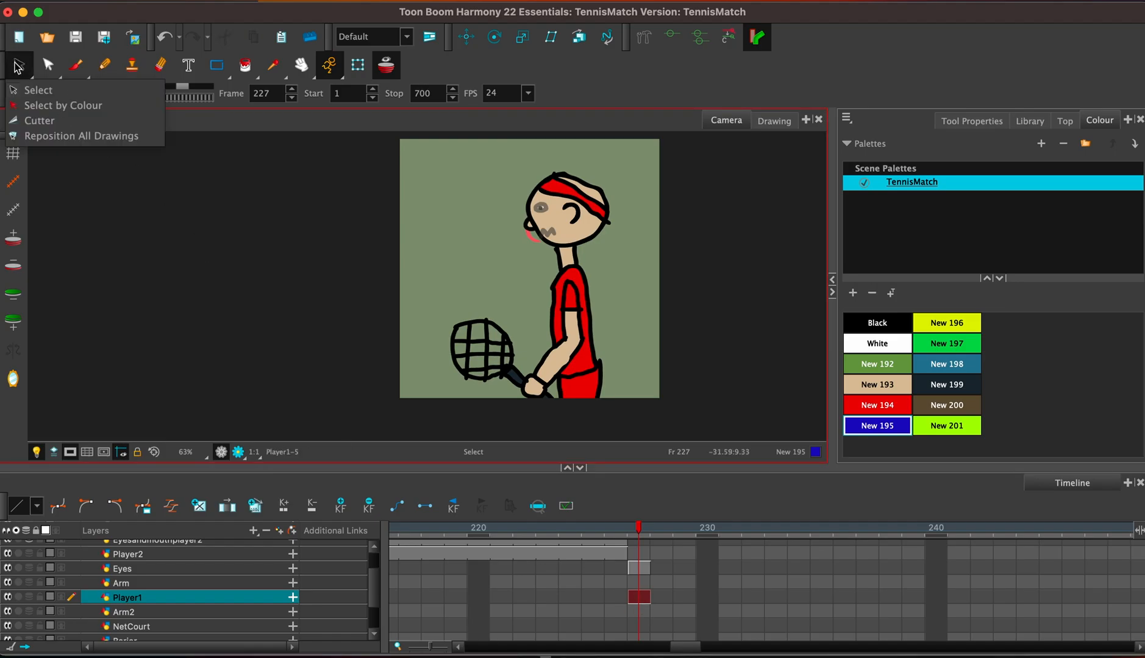
left_click(482, 390)
mouse_move(521, 326)
left_mouse_down()
mouse_move(489, 308)
mouse_move(414, 339)
mouse_move(468, 391)
mouse_move(520, 370)
mouse_move(495, 312)
left_mouse_up()
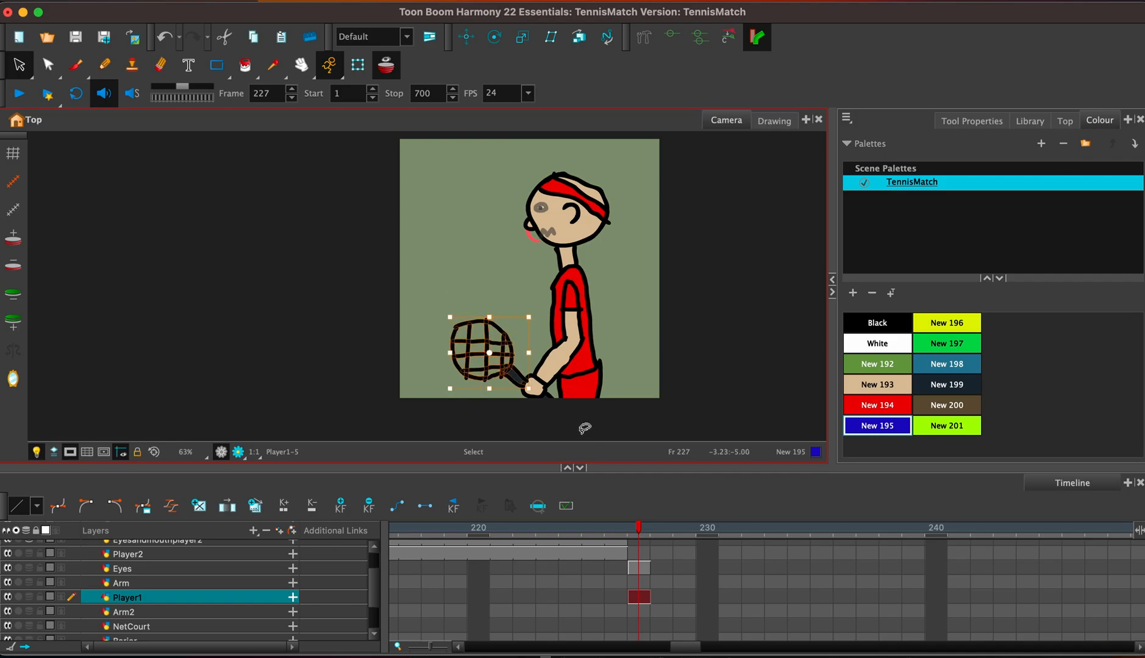
left_click(541, 407, "shift")
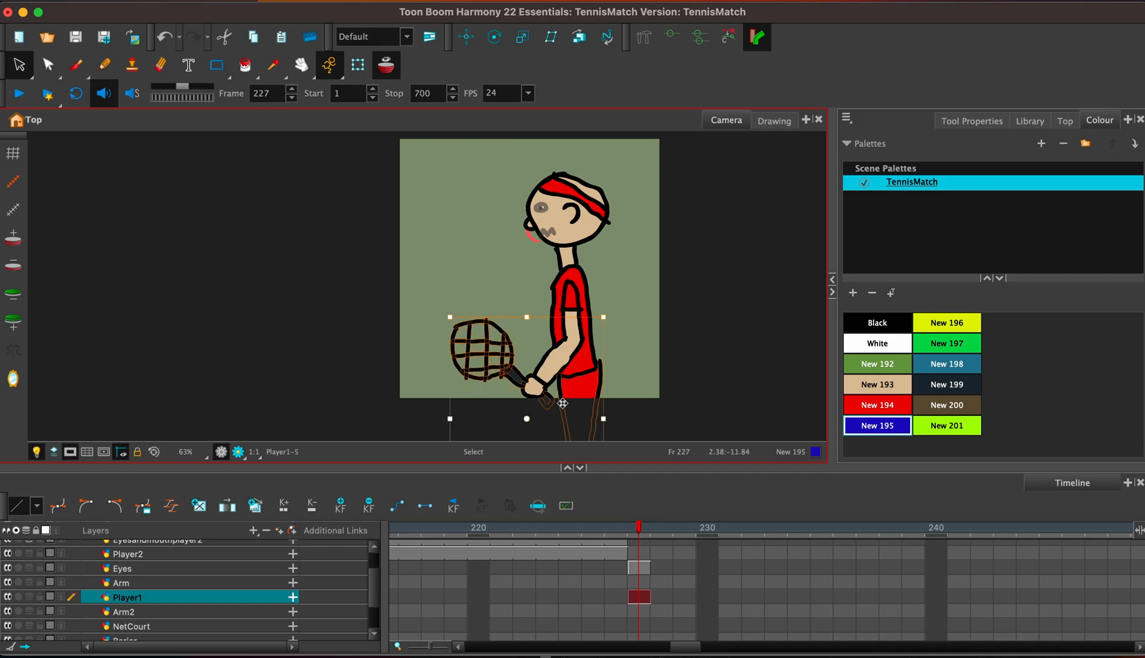
left_click(563, 403, "shift")
left_click(632, 398)
mouse_move(462, 395)
left_mouse_down()
mouse_move(511, 372)
mouse_move(440, 382)
mouse_move(476, 390)
left_mouse_up()
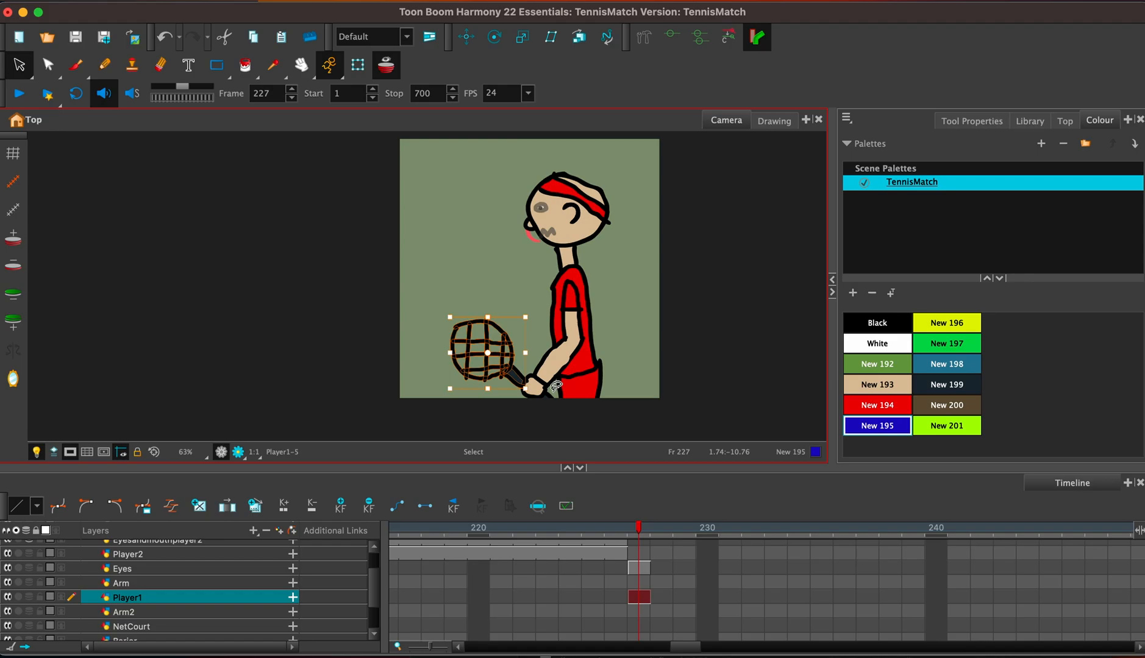
mouse_move(549, 397)
left_mouse_down()
mouse_move(560, 390)
mouse_move(547, 403)
left_mouse_up()
Paste the racket onto the Arm layer at frame 227, align it with the original, and delete the racket from Player1.
left_click(639, 585)
key("super+v")
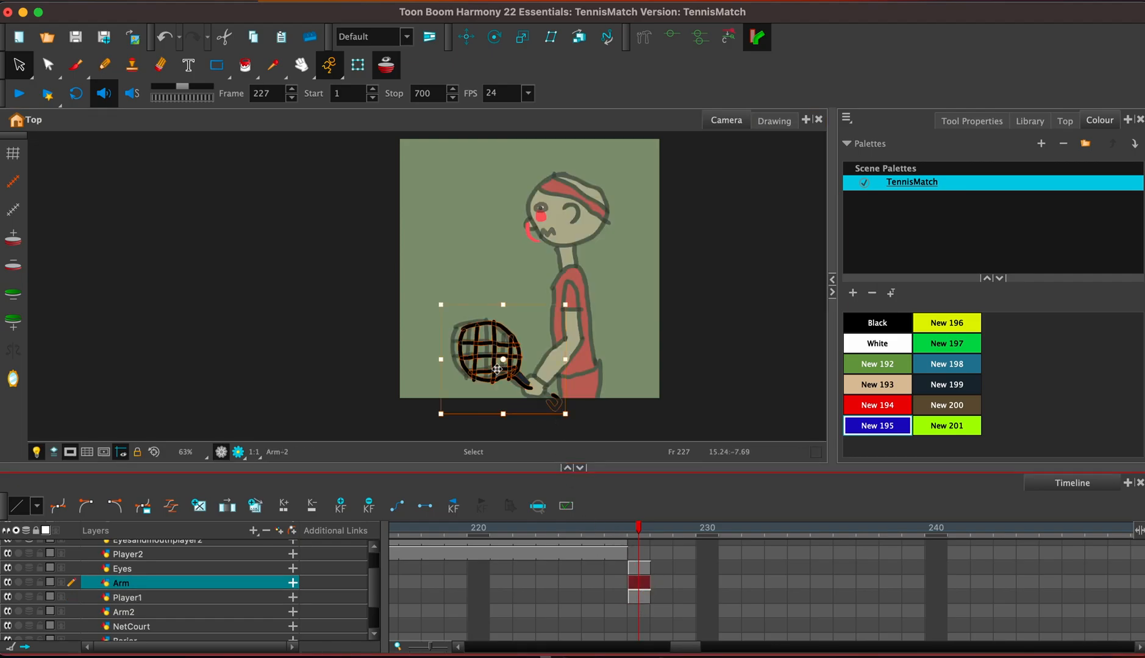
mouse_move(497, 370)
left_mouse_down()
mouse_move(486, 363)
mouse_move(503, 389)
mouse_move(454, 327)
mouse_move(504, 390)
left_mouse_up()
left_click(640, 597)
key("Delete")
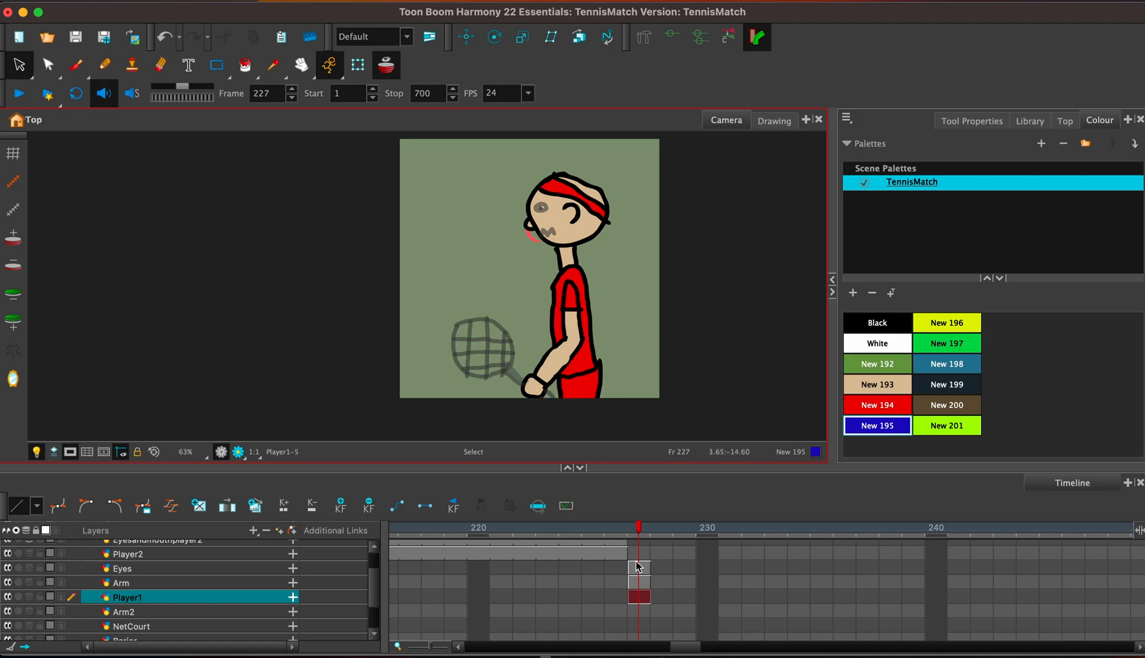
Turn off onion skin and extend the exposure of the Eyes, Arm and Player1 drawings at frame 227 to frame 250.
left_click(638, 584)
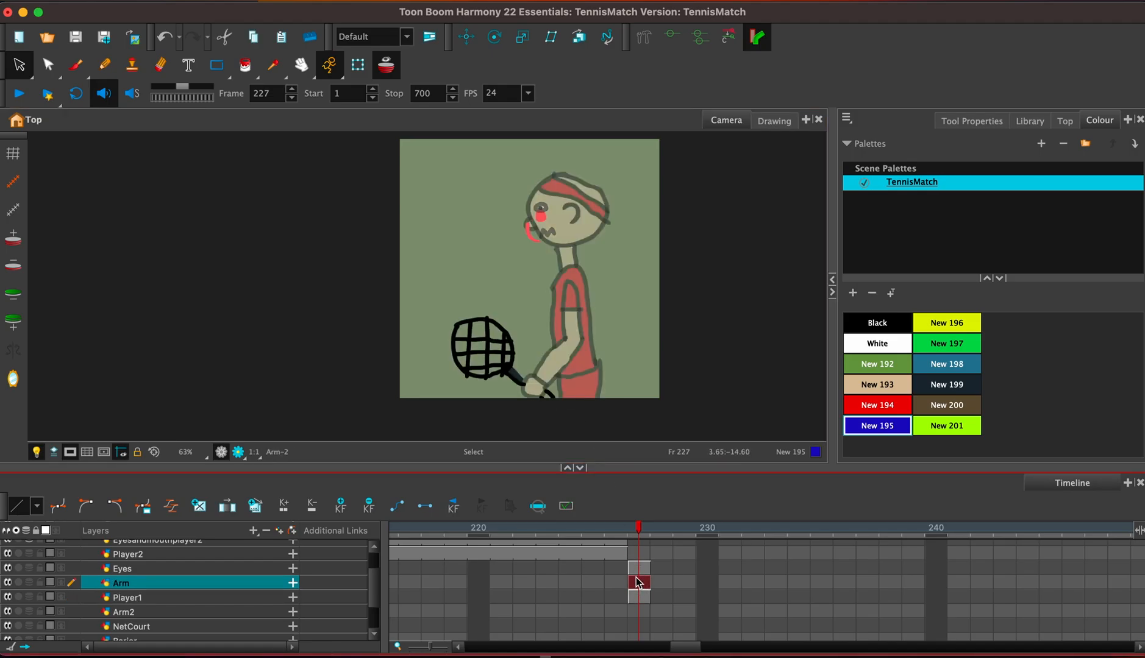
left_click(389, 66)
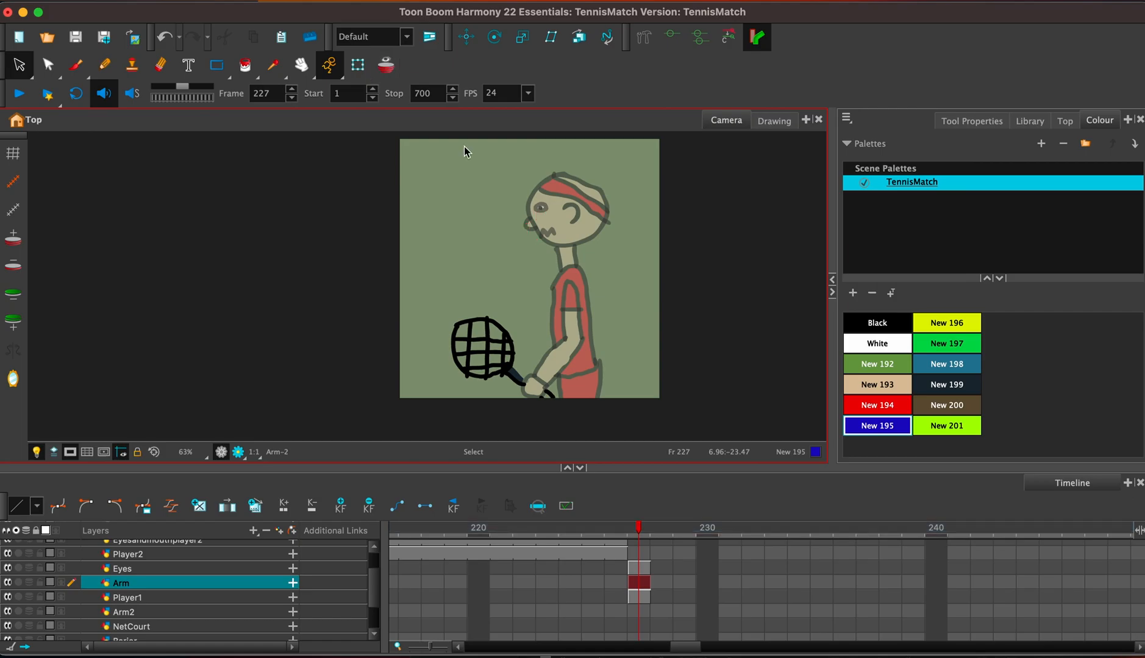
left_click(641, 571)
left_click(642, 599, "shift")
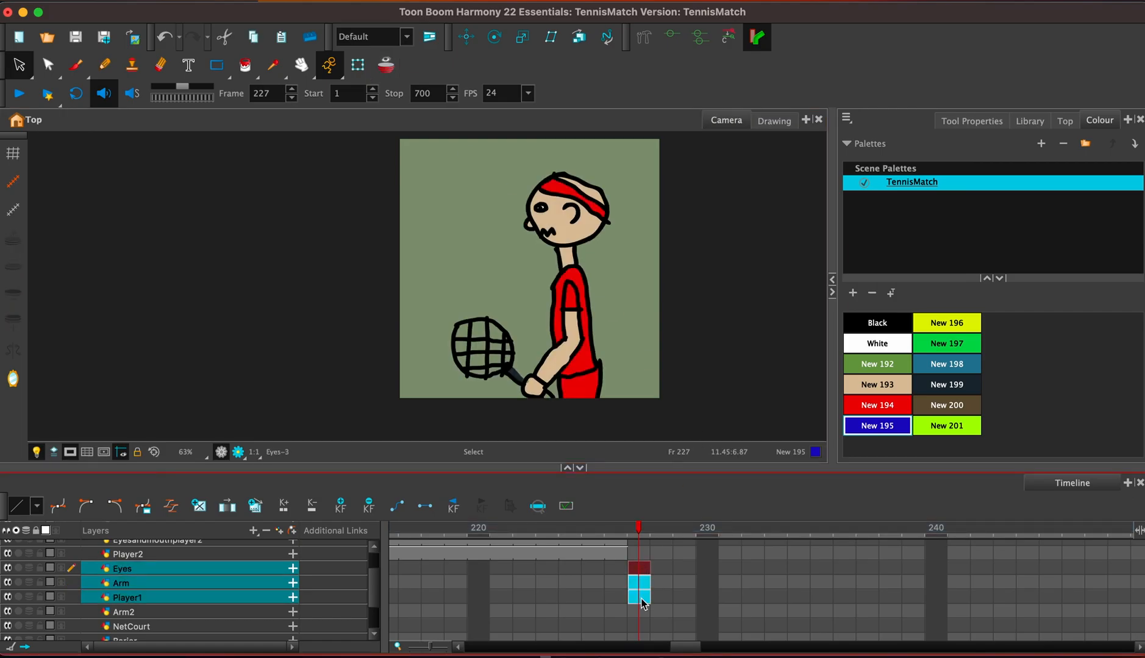
key("F5")
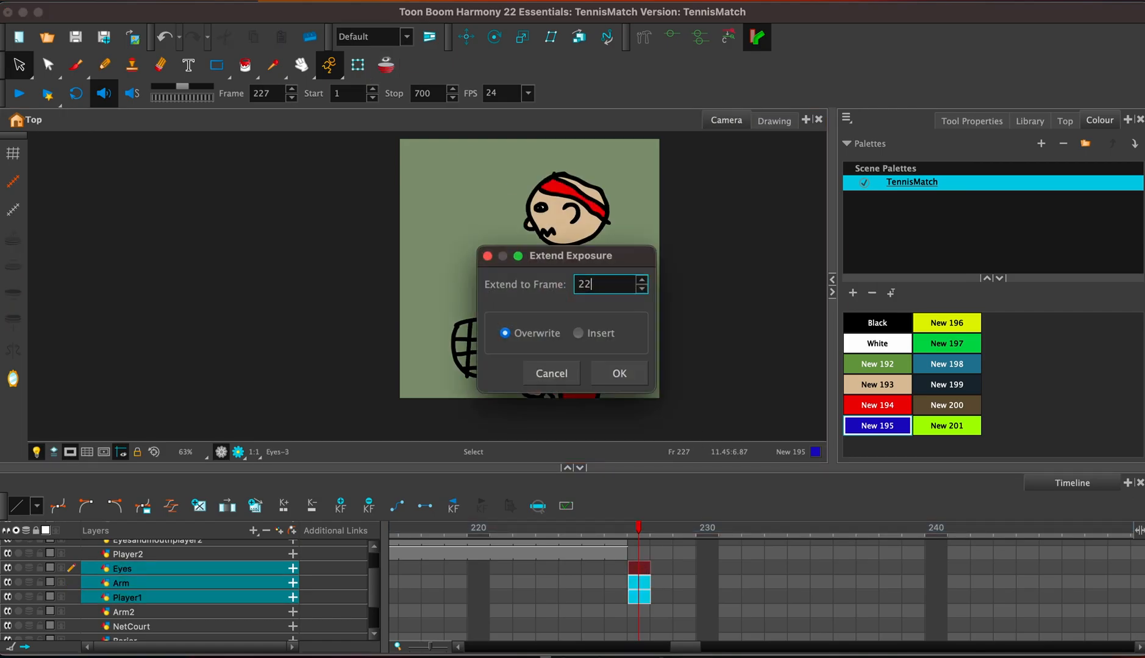
type("250")
key("Return")
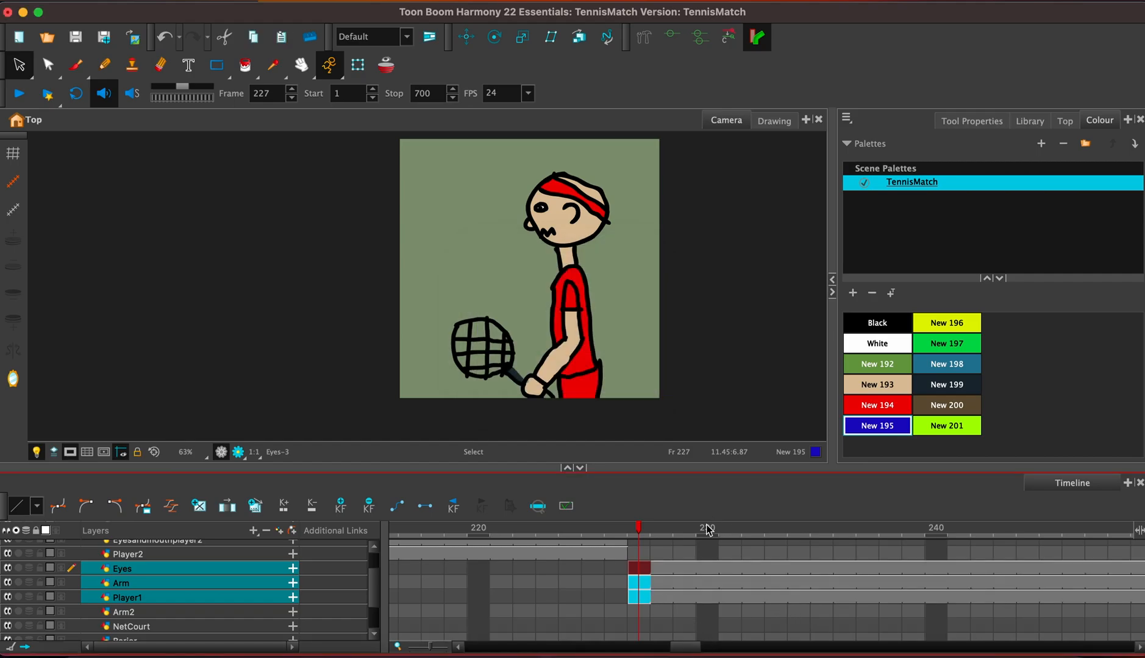
Add a keyframe to the Arm layer at frame 236.
left_click_drag(687, 648, 695, 650)
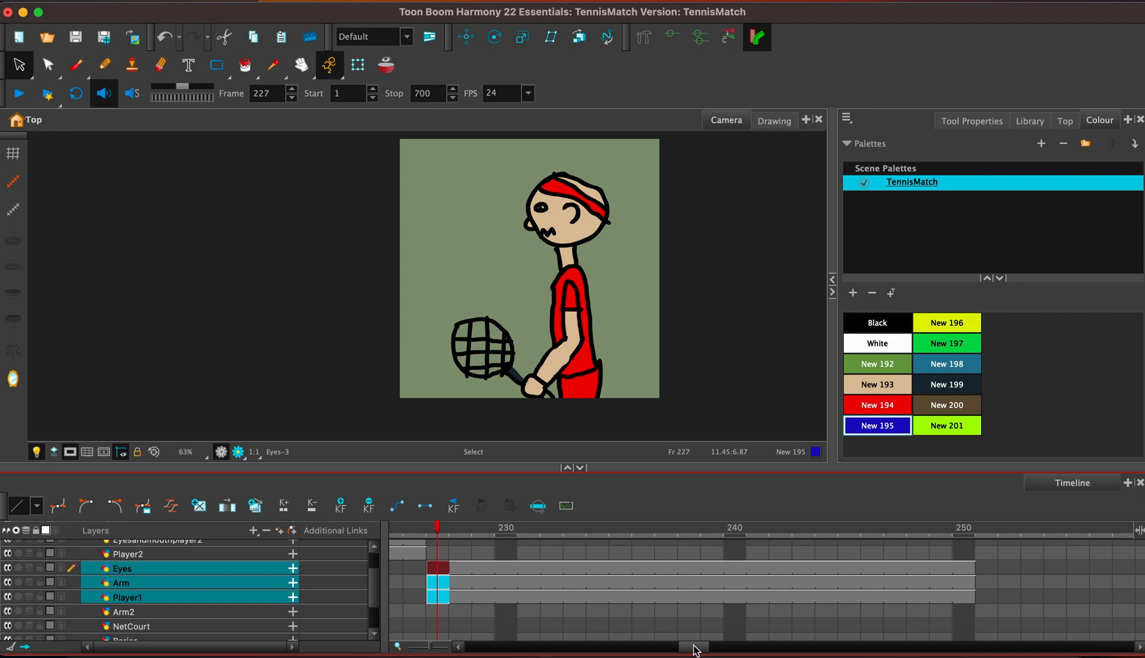
left_click(664, 583)
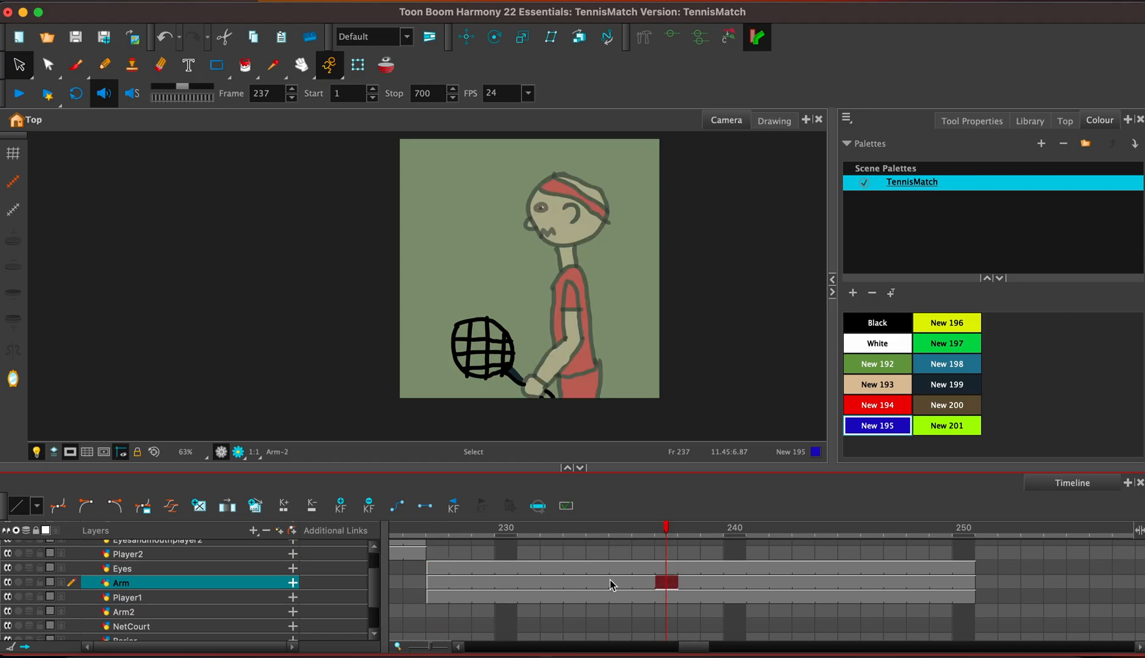
left_click(641, 585)
left_click(346, 307)
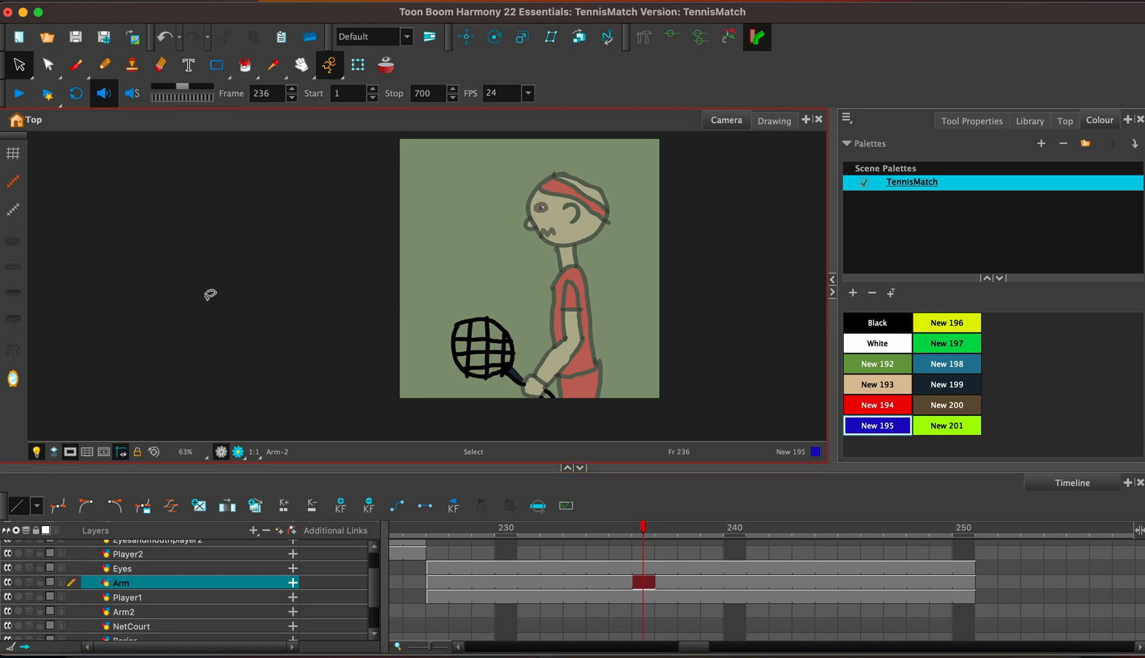
left_click(337, 507)
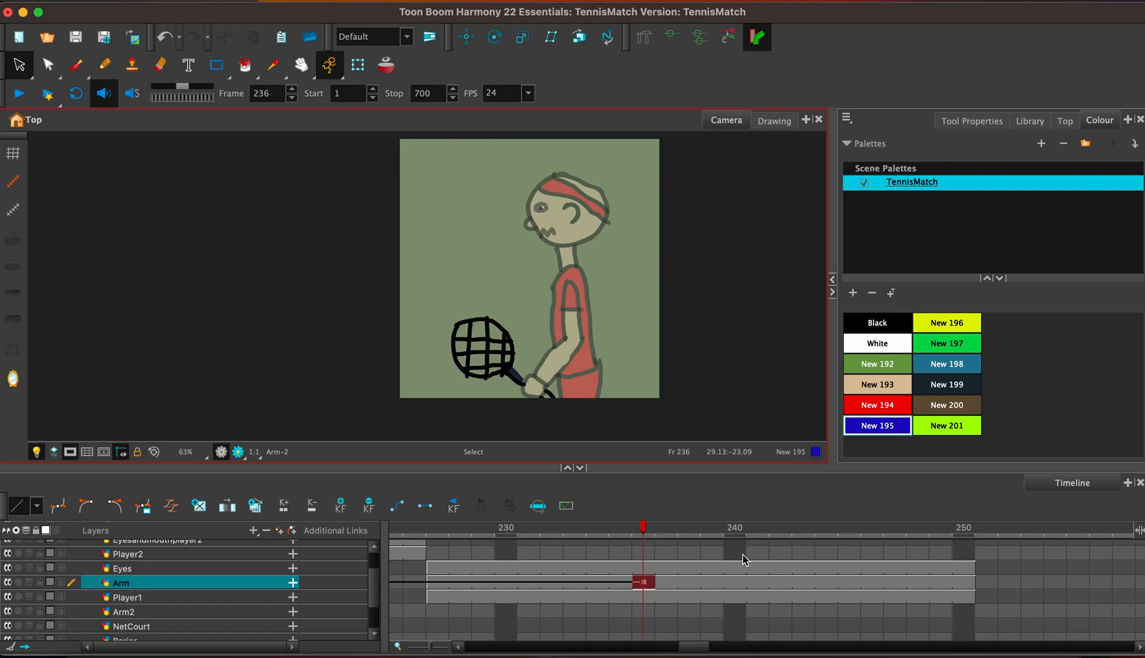
At frame 242, move the Arm layer's racket down below the camera frame and turn off the camera mask.
left_click(777, 587)
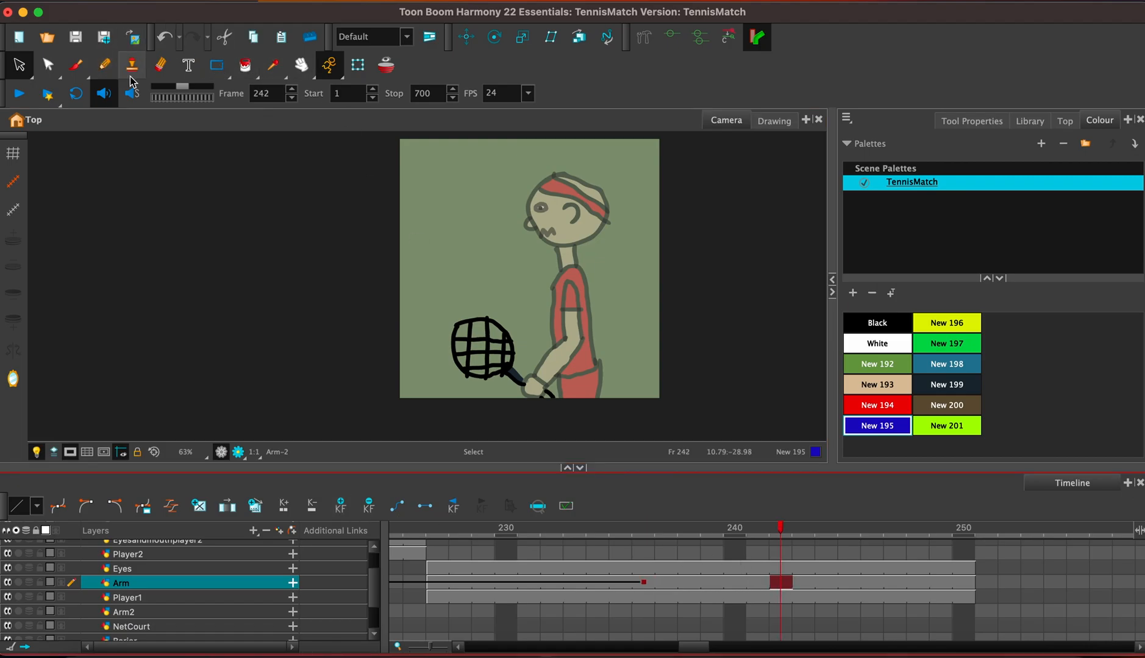
left_click(465, 37)
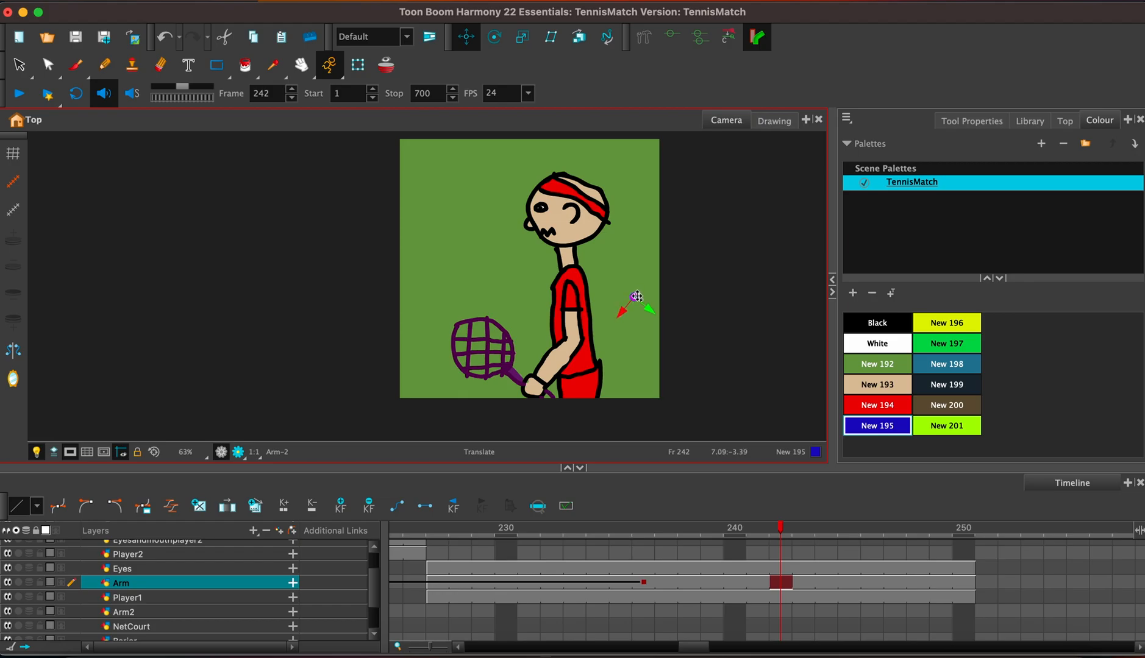
left_click_drag(620, 314, 630, 441)
key("space")
left_click_drag(595, 358, 580, 219)
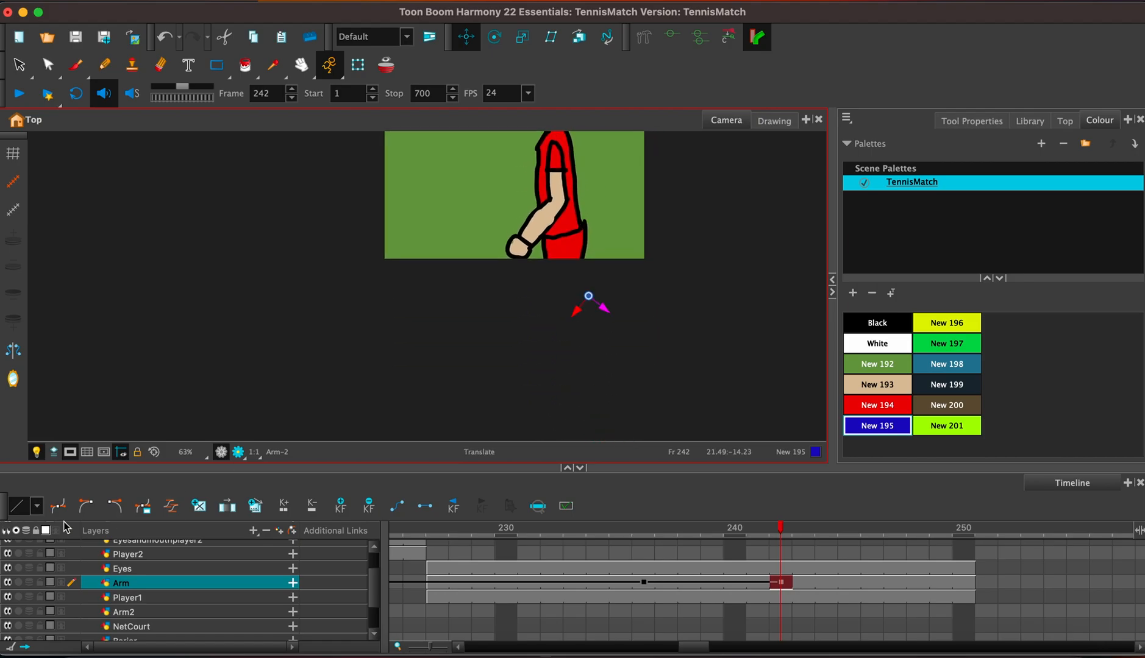
left_click(77, 451)
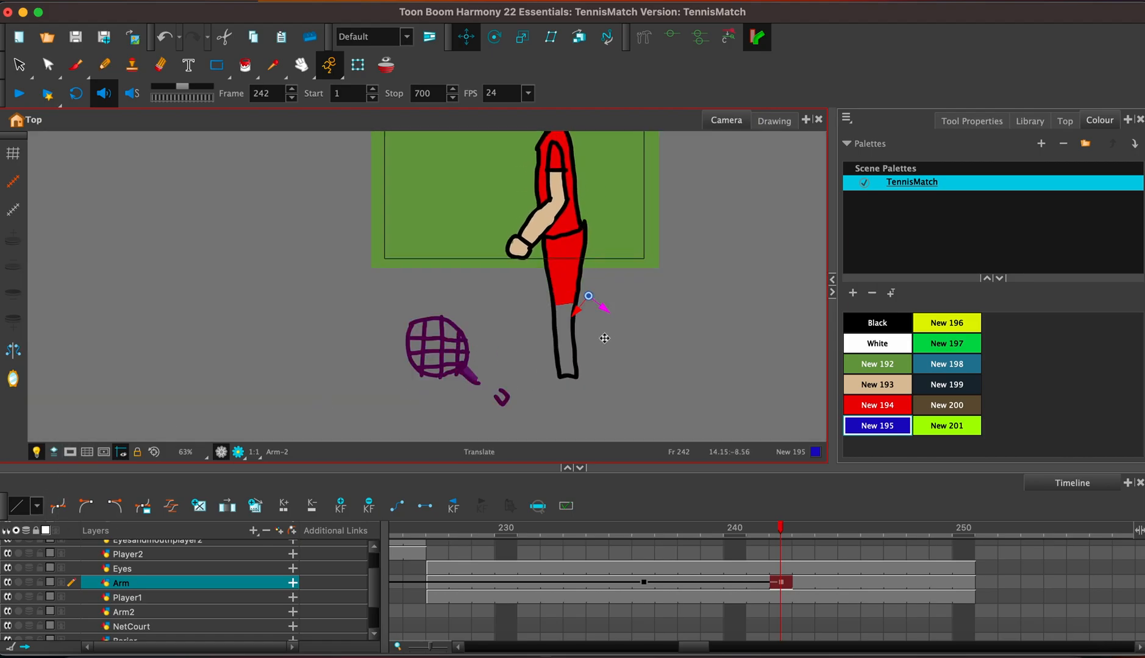
Raise the falling racket's end position slightly on the Arm layer and move its keyframe from frame 242 to frame 240.
mouse_move(608, 315)
left_mouse_down()
mouse_move(631, 325)
mouse_move(602, 262)
left_mouse_up()
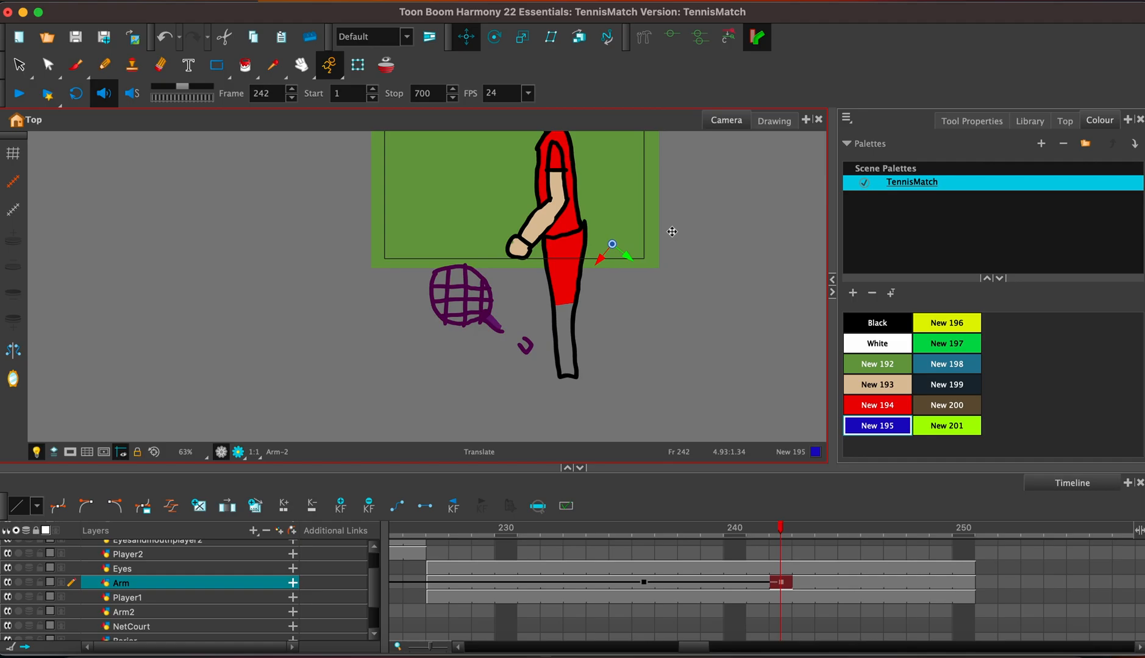
left_click_drag(781, 582, 743, 584)
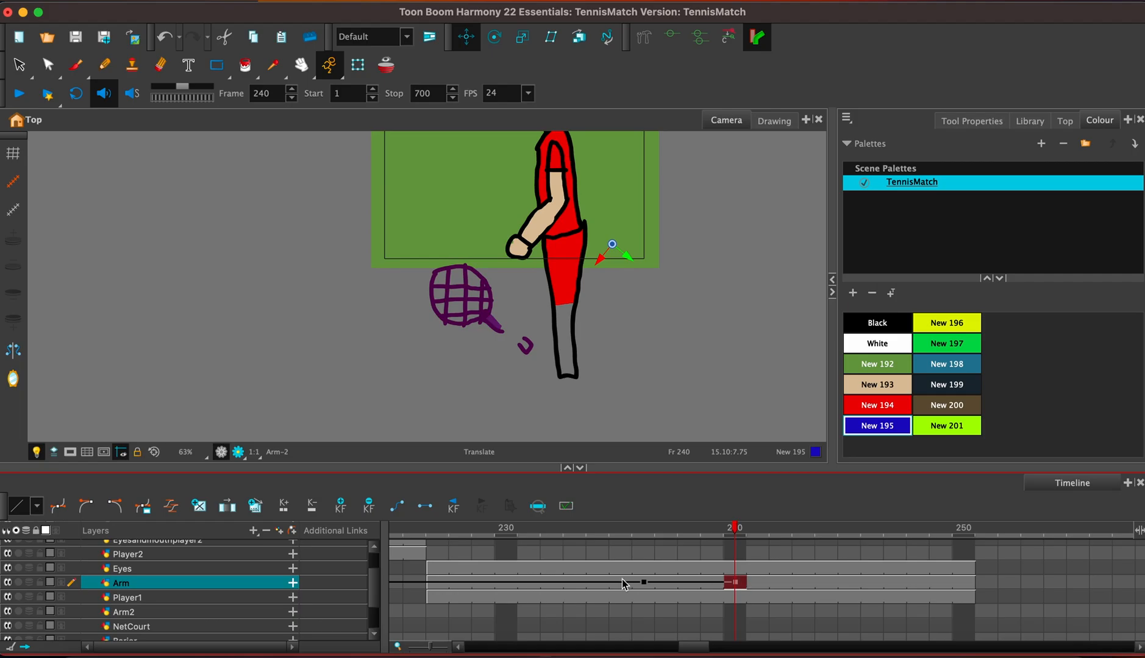
Delete the Eyes layer's exposure from frame 235 to frame 250 and turn on onion skin with the red player's head in view.
left_click(648, 567)
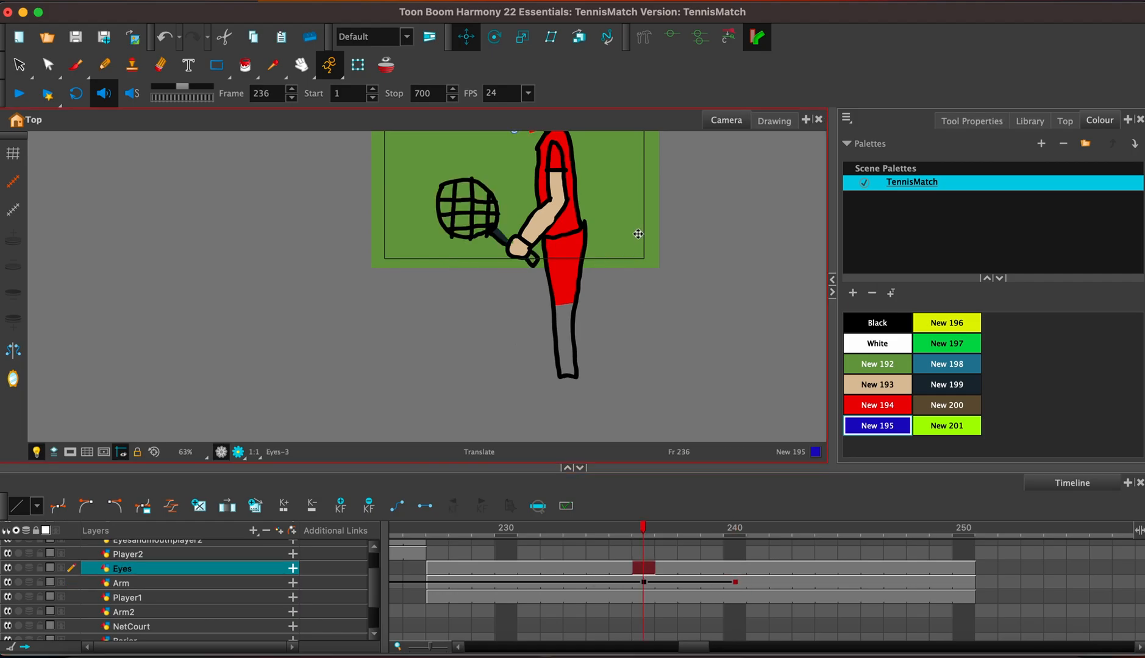
left_click_drag(618, 210, 657, 378)
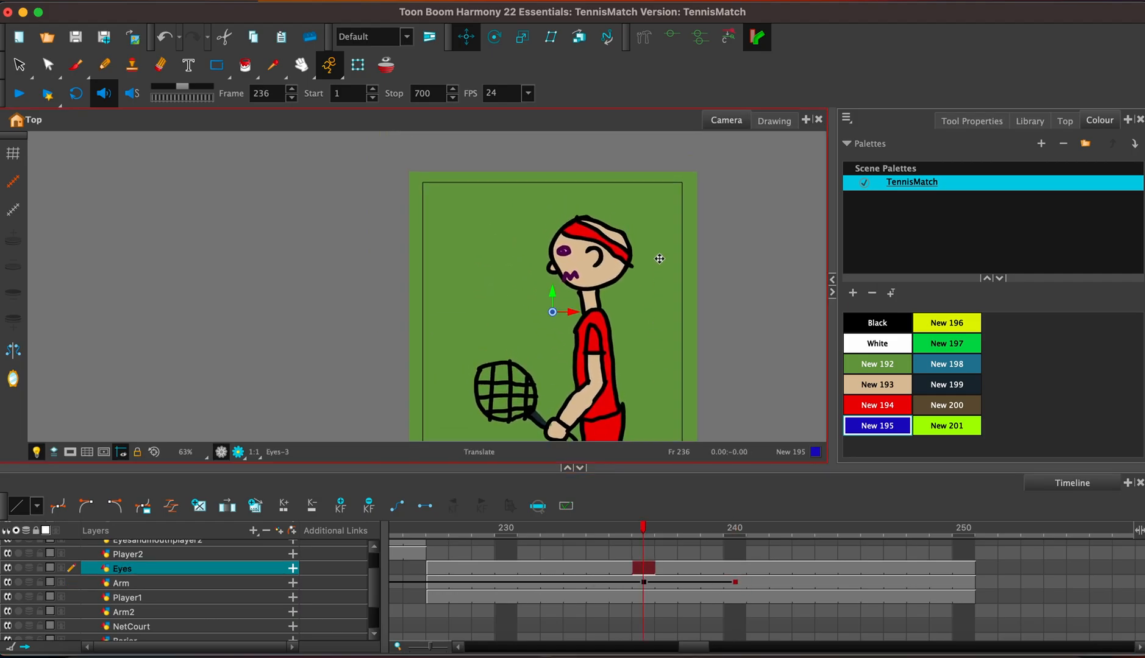
scroll(659, 258, "up", 4)
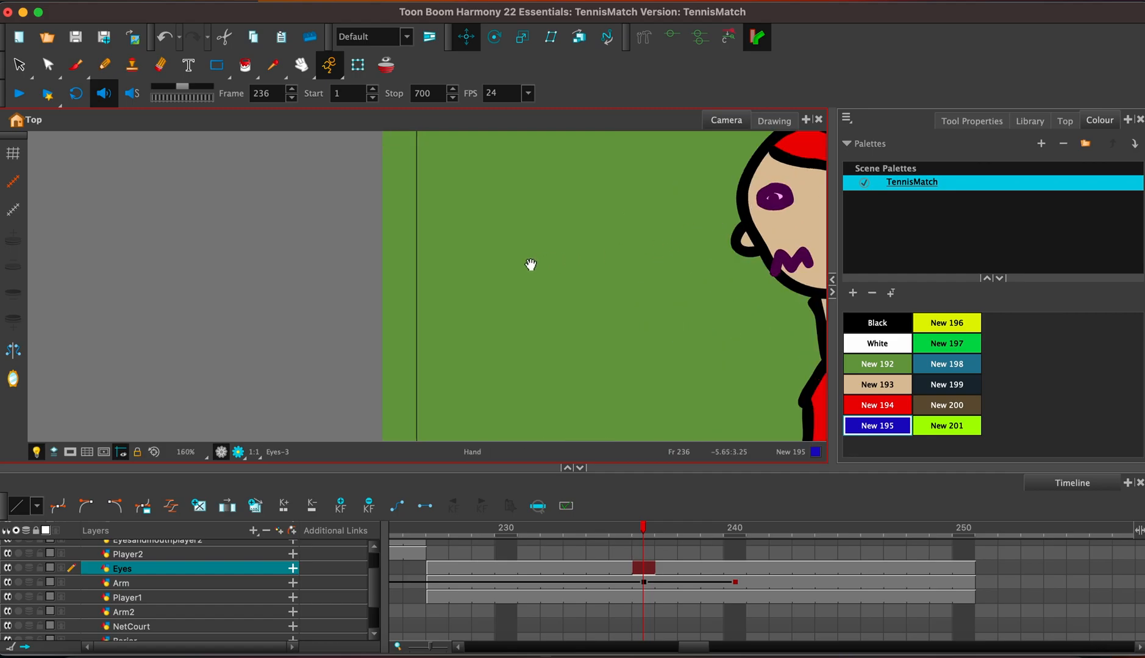
key("space")
left_click(625, 570)
left_click(968, 572, "shift")
key("Delete")
left_click_drag(770, 276, 550, 347)
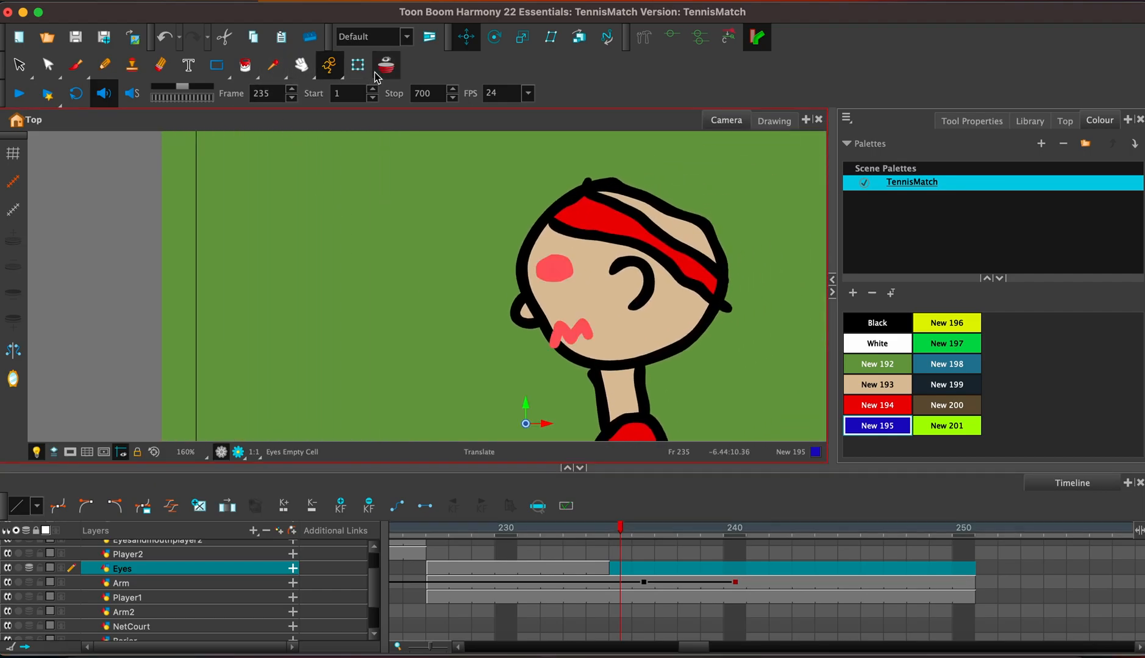
left_click(377, 72)
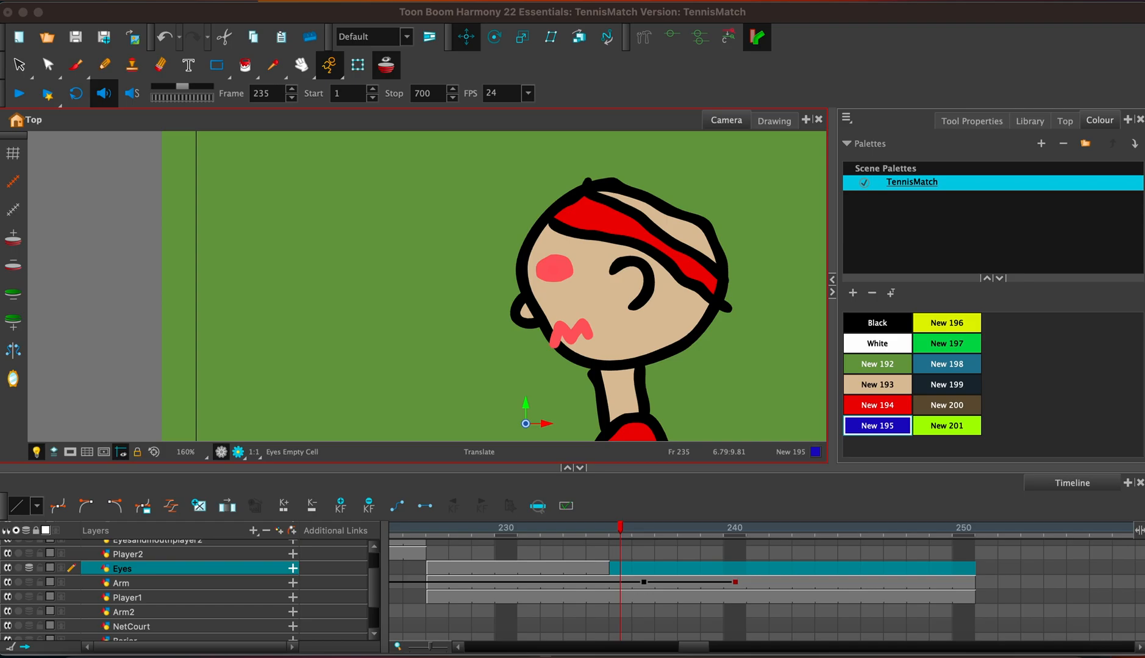
Switch to the browser and look at image results for "illustration of a sad person" as a facial reference.
left_click_drag(1140, 125, 944, 5)
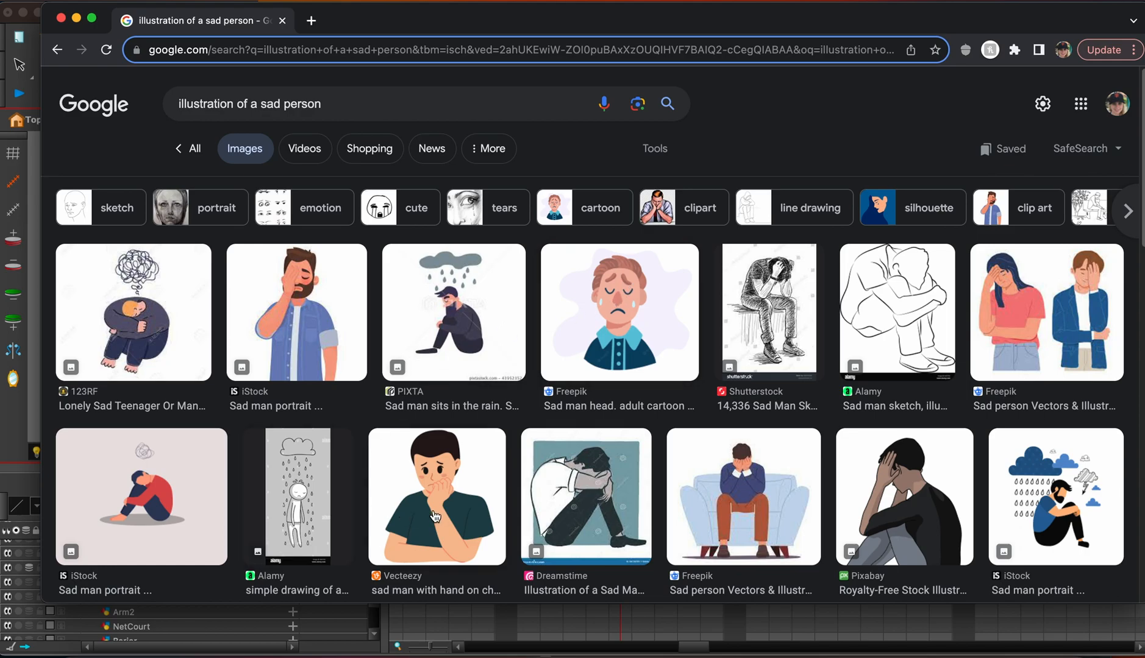
left_click_drag(226, 25, 1144, 36)
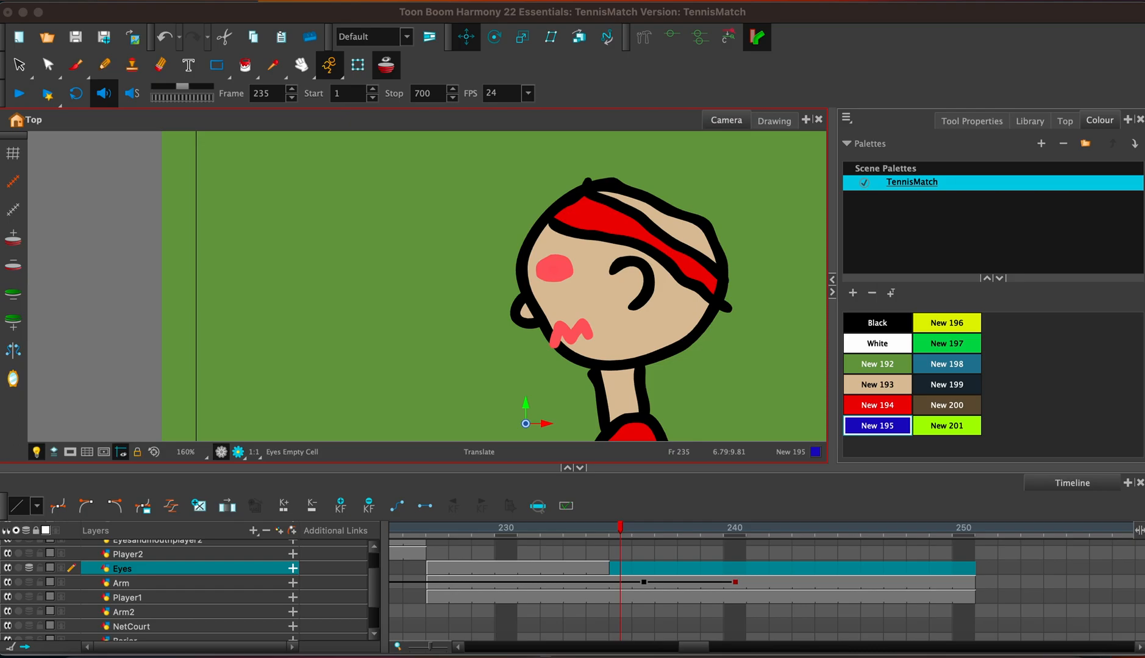
Draw a slanted closed eye and a downturned mouth in black on the Eyes layer at frame 235 and fill both shapes.
left_click(76, 64)
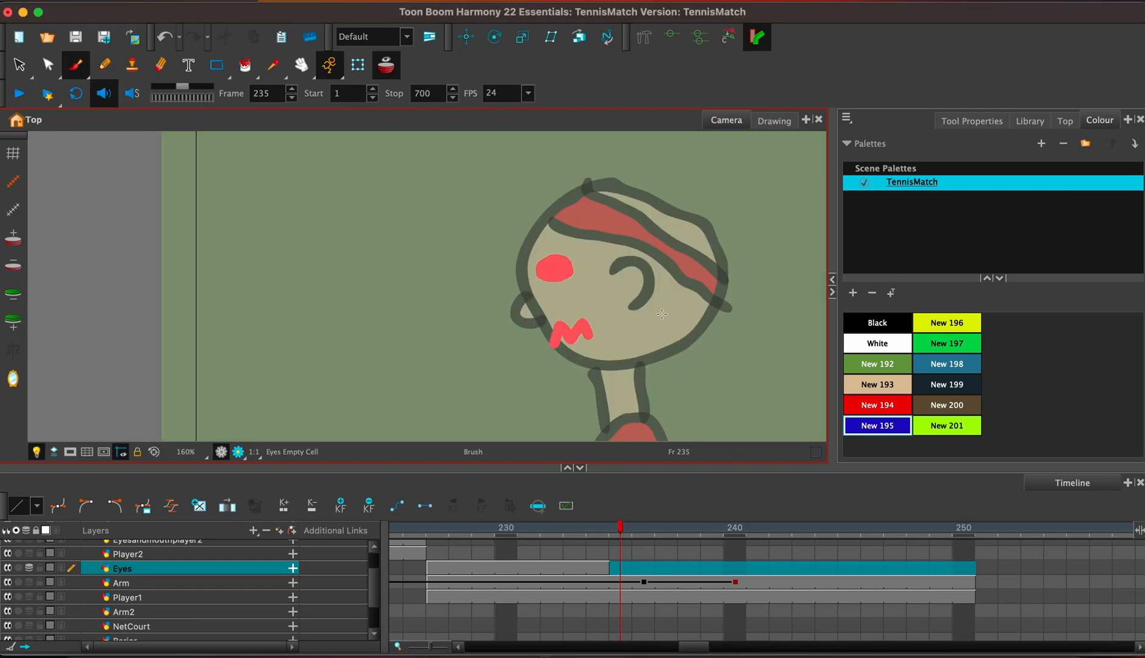
left_click(878, 322)
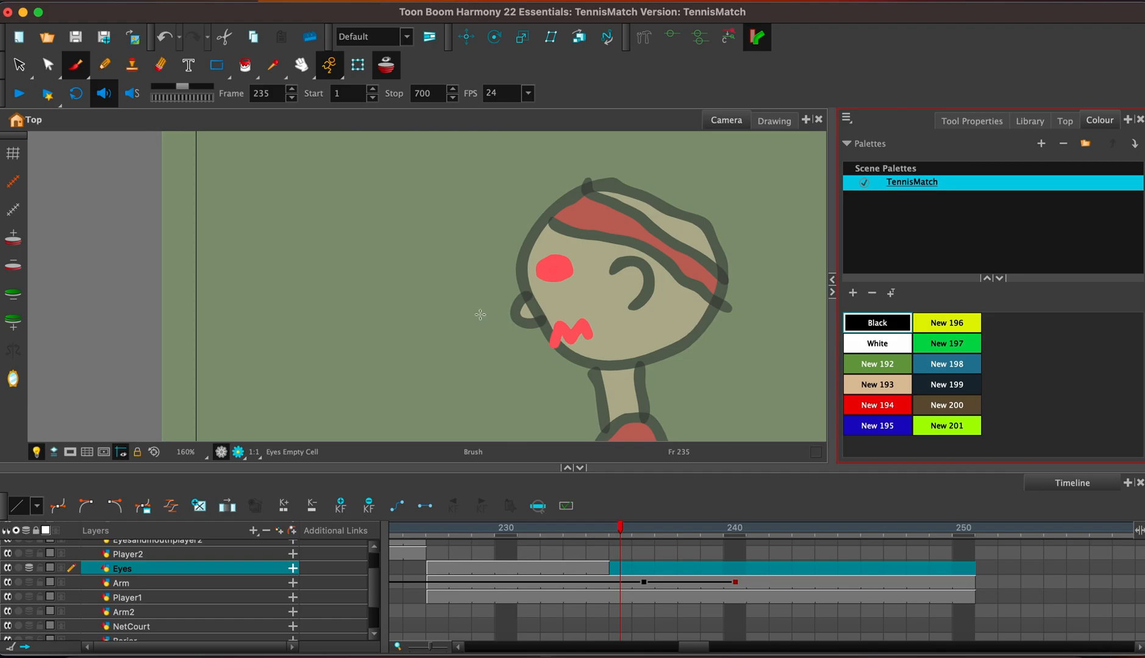
mouse_move(541, 286)
left_mouse_down()
mouse_move(573, 267)
mouse_move(548, 279)
left_mouse_up()
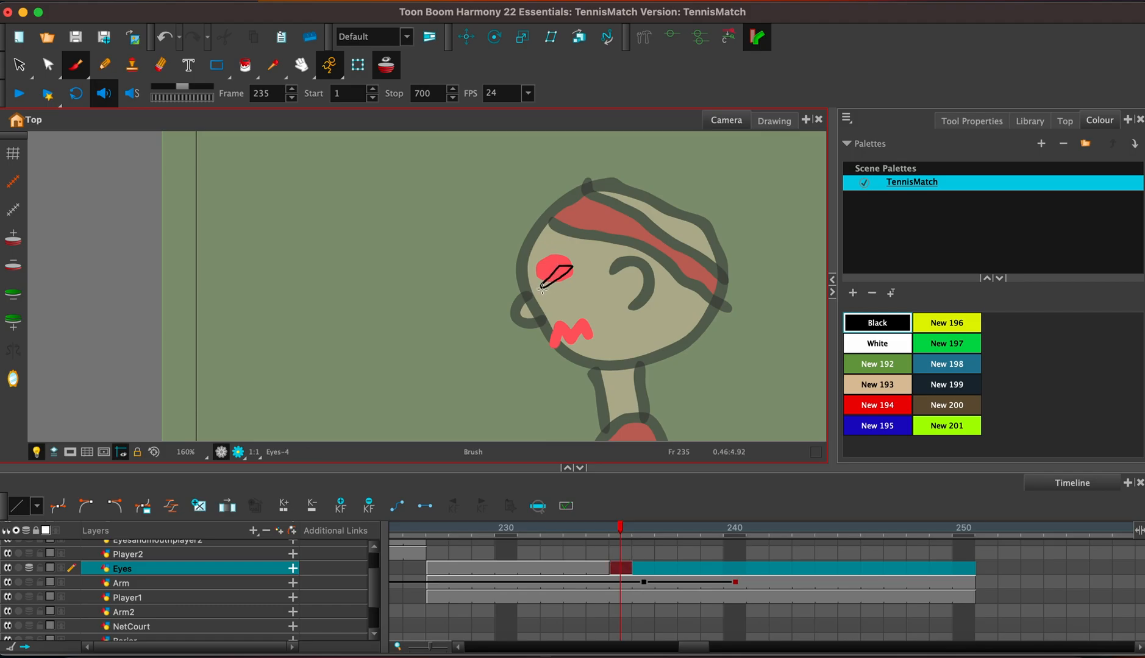
key("super+z")
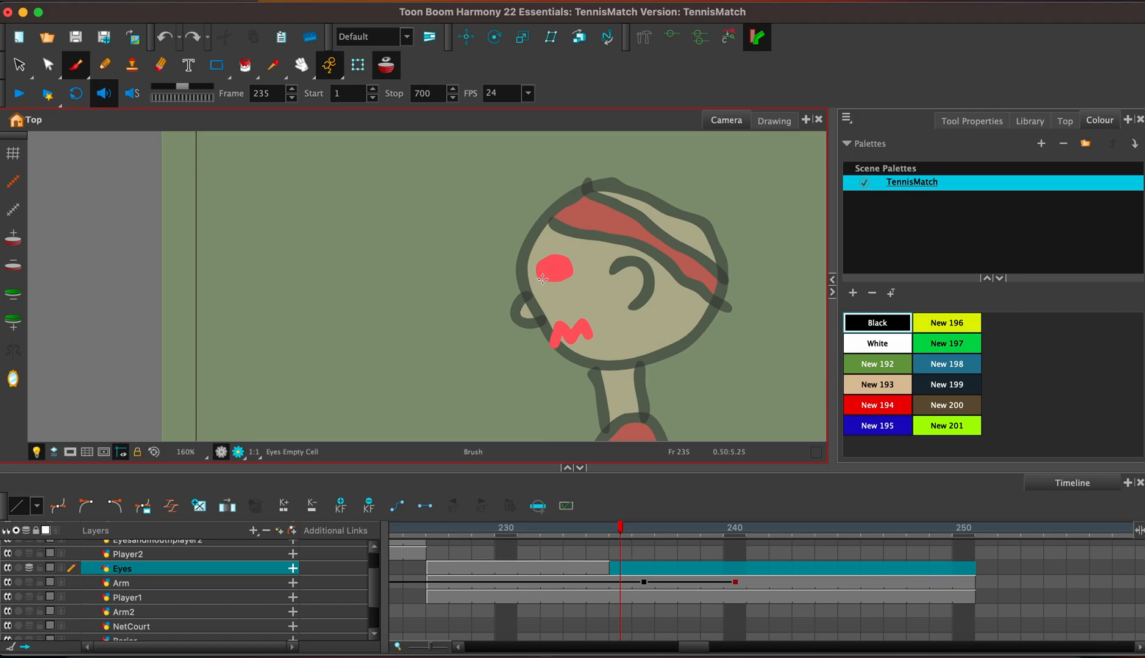
mouse_move(541, 281)
left_mouse_down()
mouse_move(577, 261)
mouse_move(540, 283)
left_mouse_up()
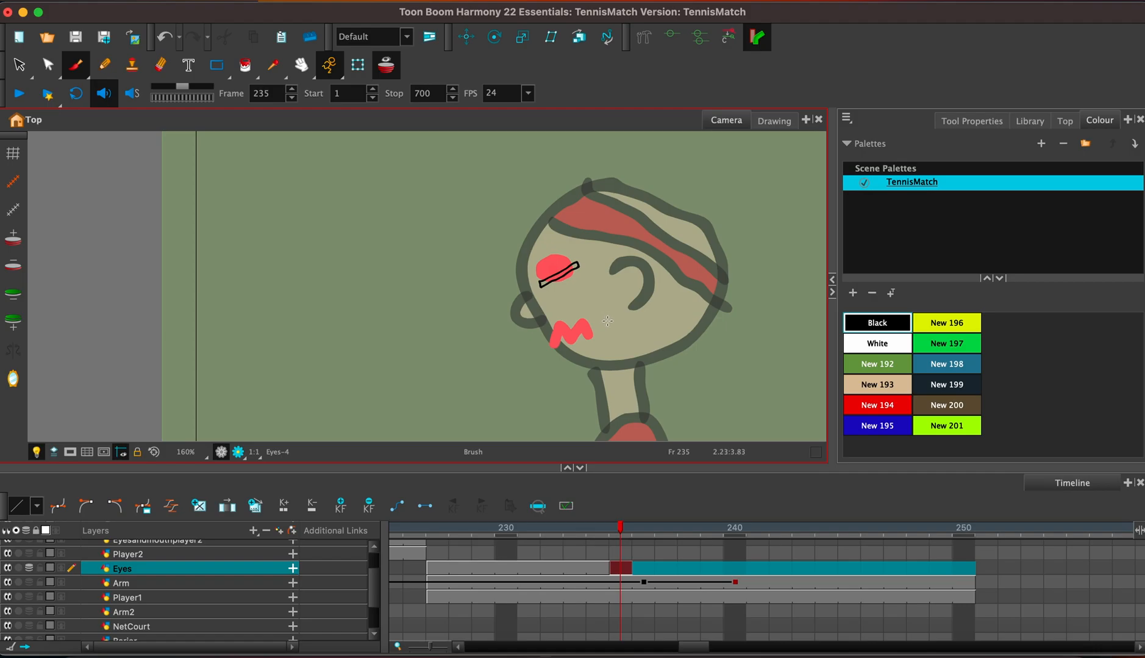
mouse_move(555, 337)
left_mouse_down()
mouse_move(594, 327)
mouse_move(602, 345)
mouse_move(555, 337)
left_mouse_up()
left_click(244, 65)
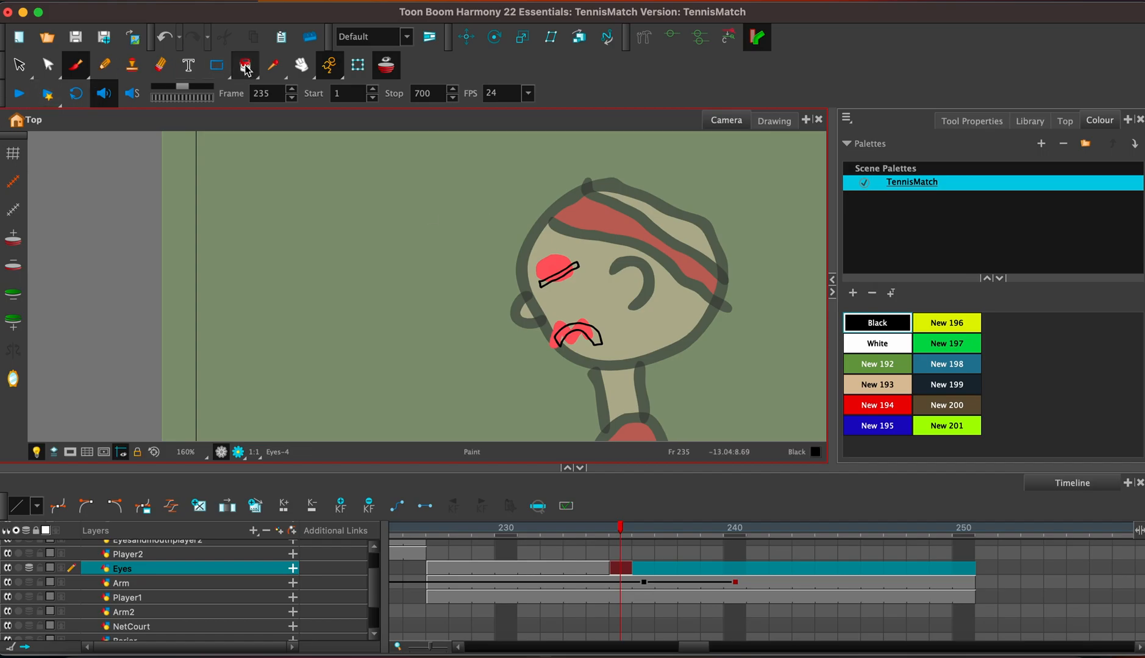
left_click(574, 268)
left_click(586, 332)
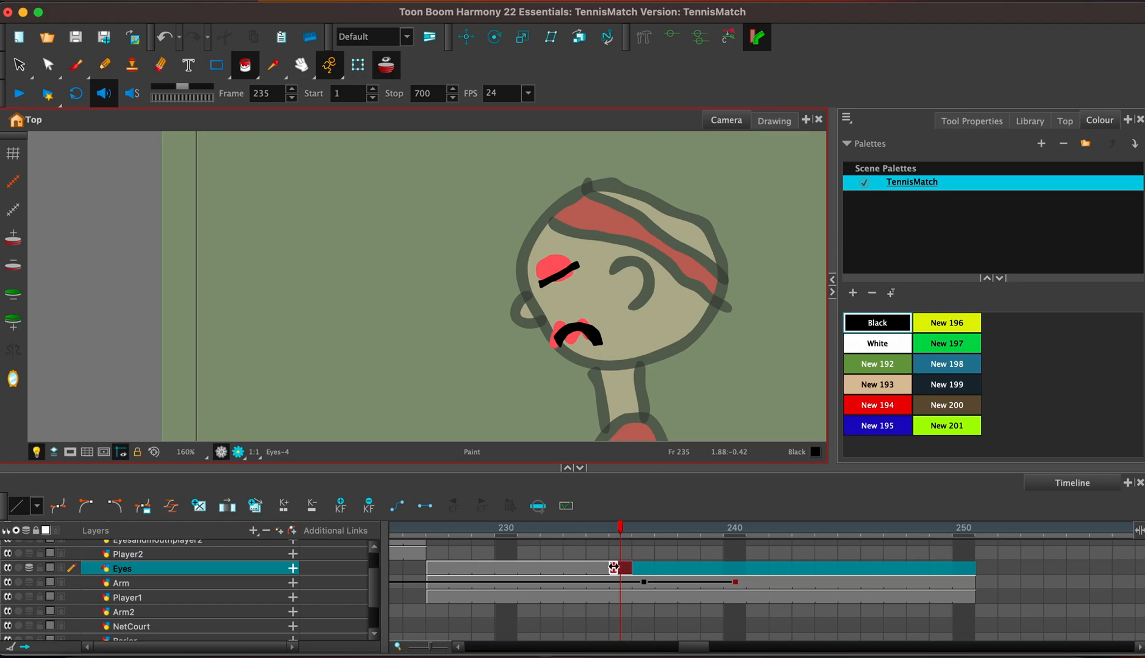
Extend the exposure of the sad face drawing on the Eyes layer to frame 250.
key("F5")
key("BackSpace")
key("BackSpace")
type("50")
key("Return")
Play the animation from frame 208 to check the red player's change of expression.
left_click_drag(685, 646, 663, 647)
left_click(522, 529)
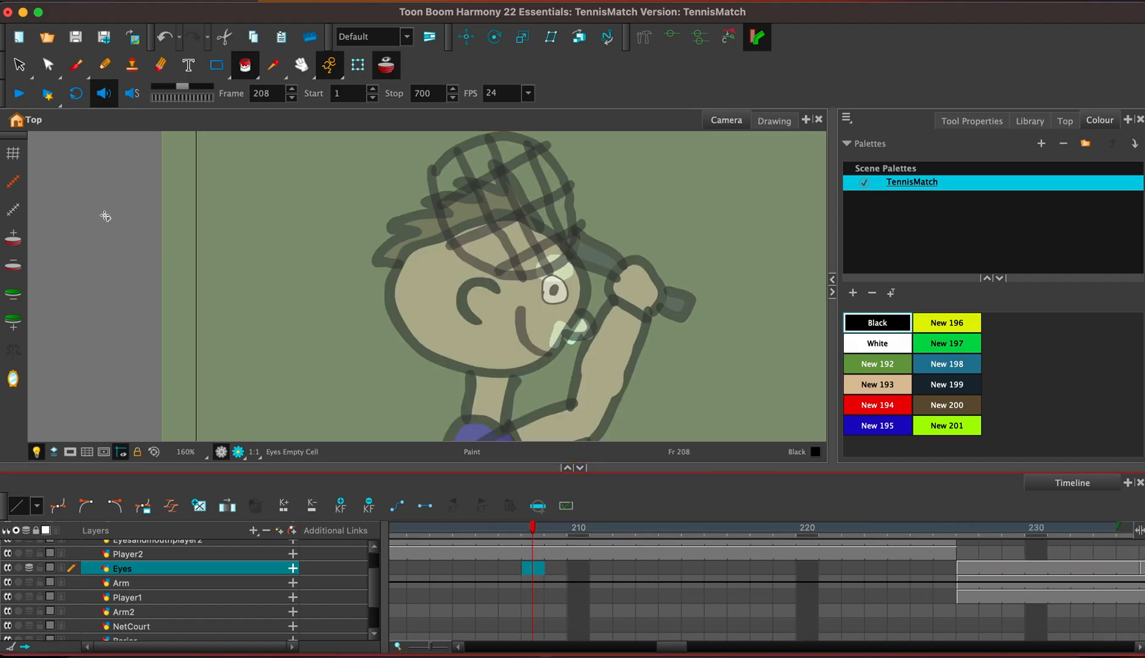
left_click(19, 93)
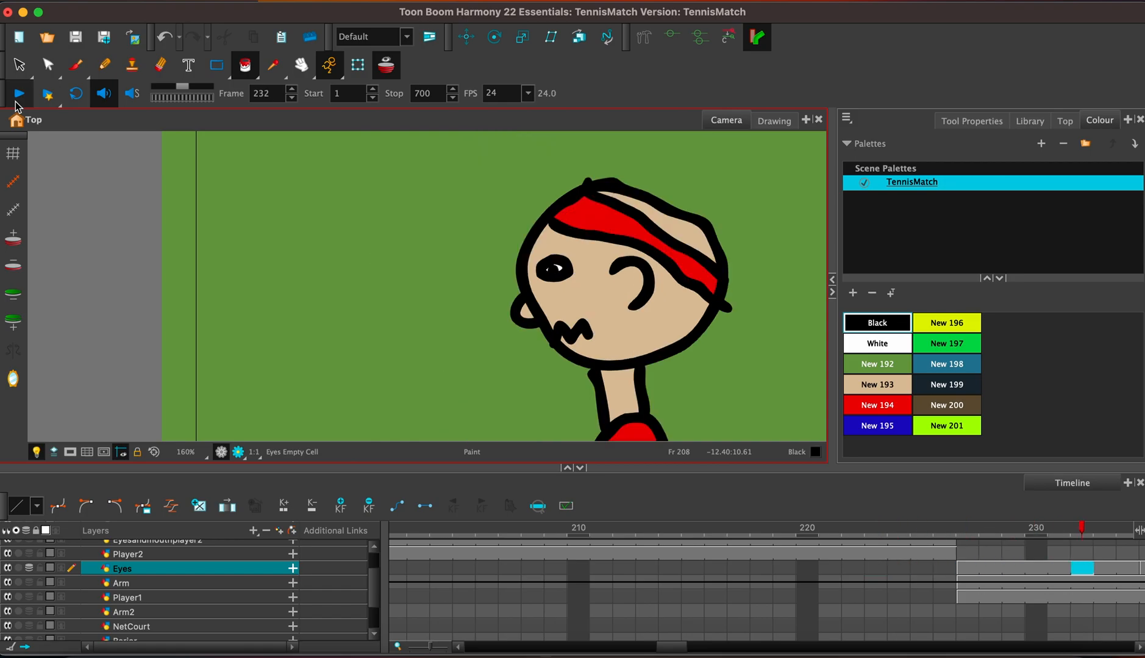
left_click(19, 94)
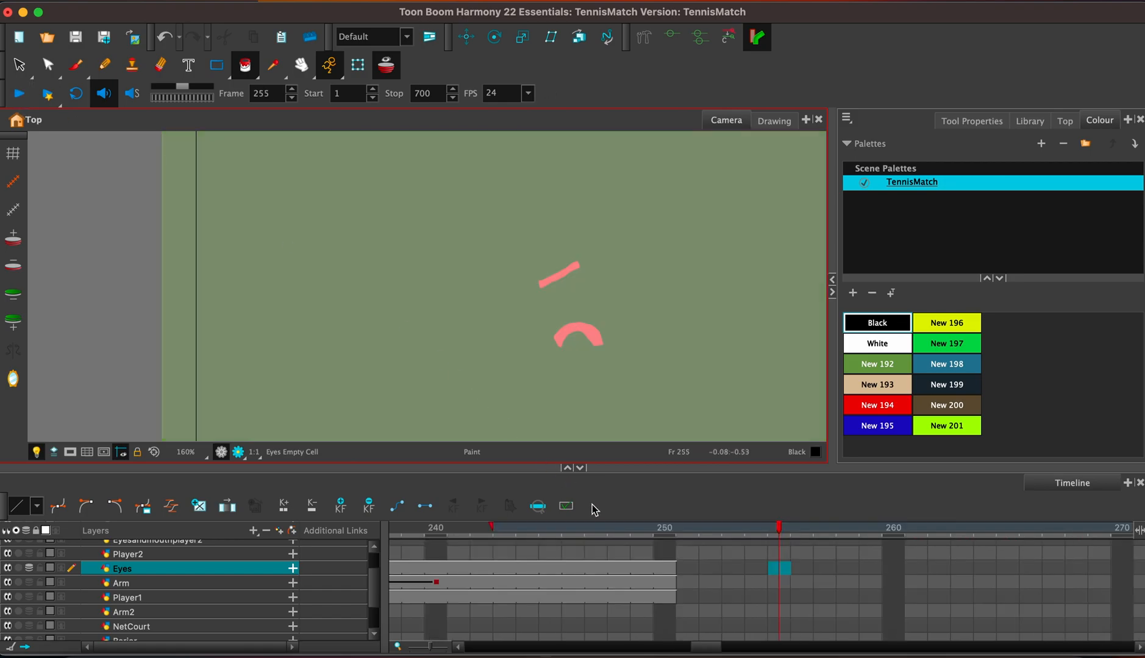
Extend the exposure of the Eyes, Arm and Player1 drawings at frame 250 to frame 270.
left_click(664, 568)
left_click(666, 601, "shift")
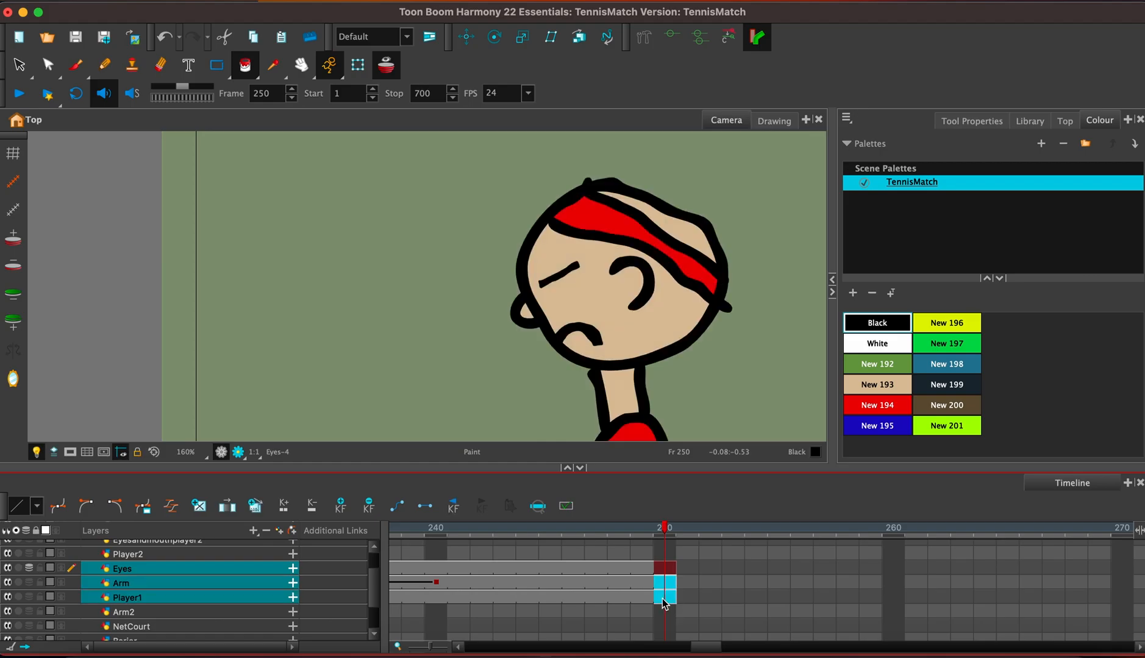
key("F5")
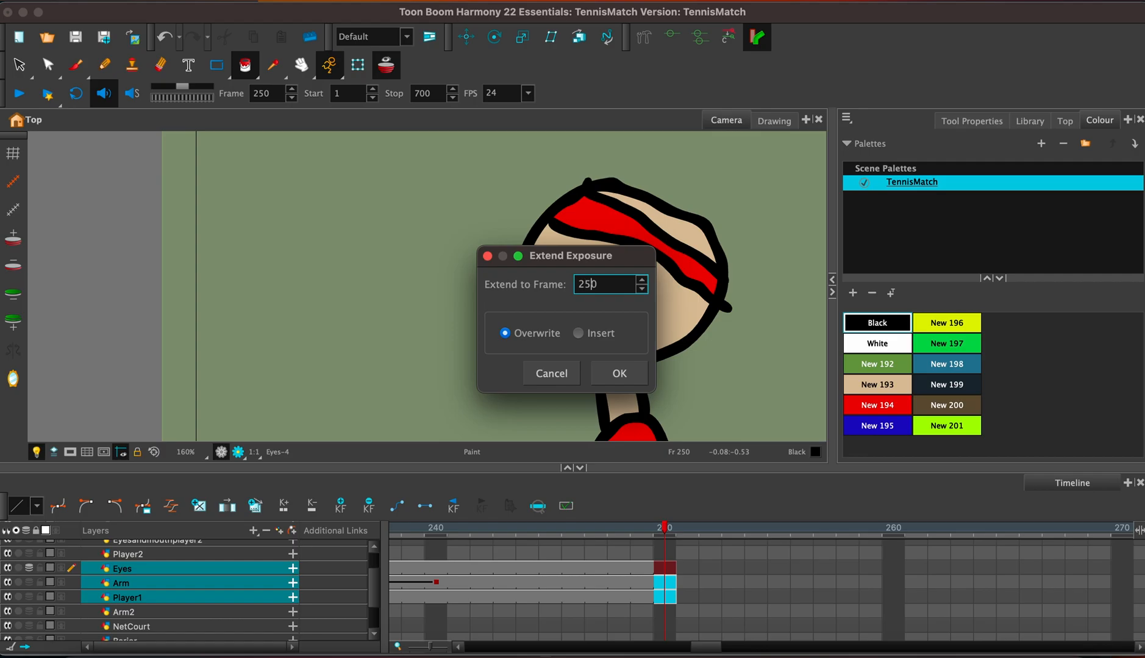
key("Return")
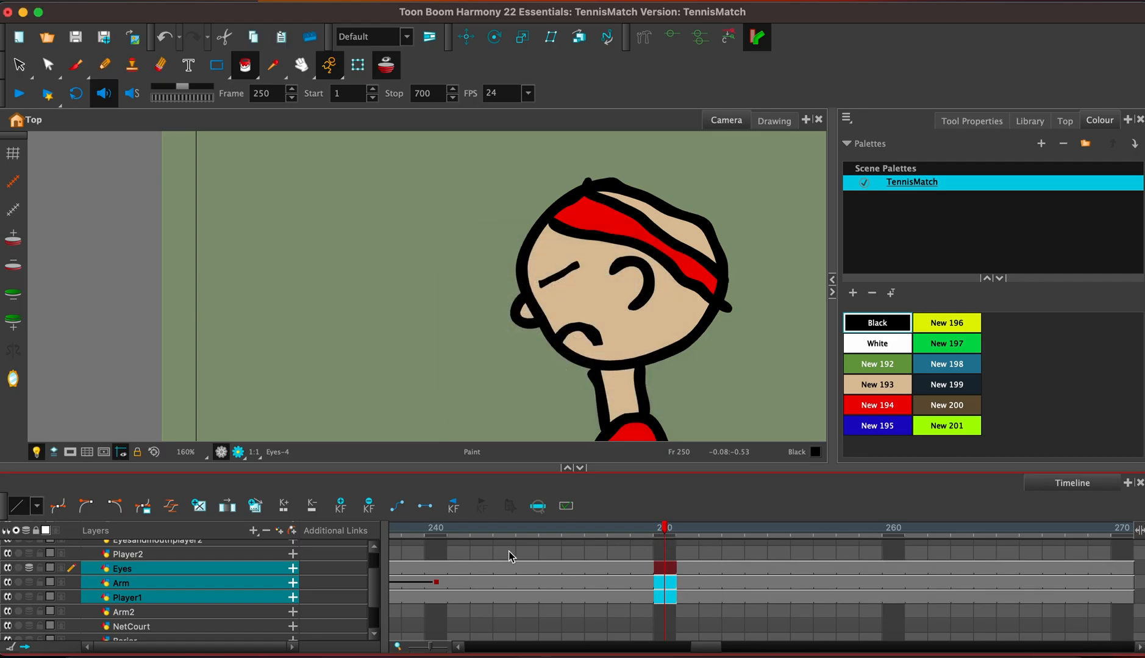
Add a drawing layer named Tear above the Eyes layer and select its cell at frame 250.
left_click(232, 570)
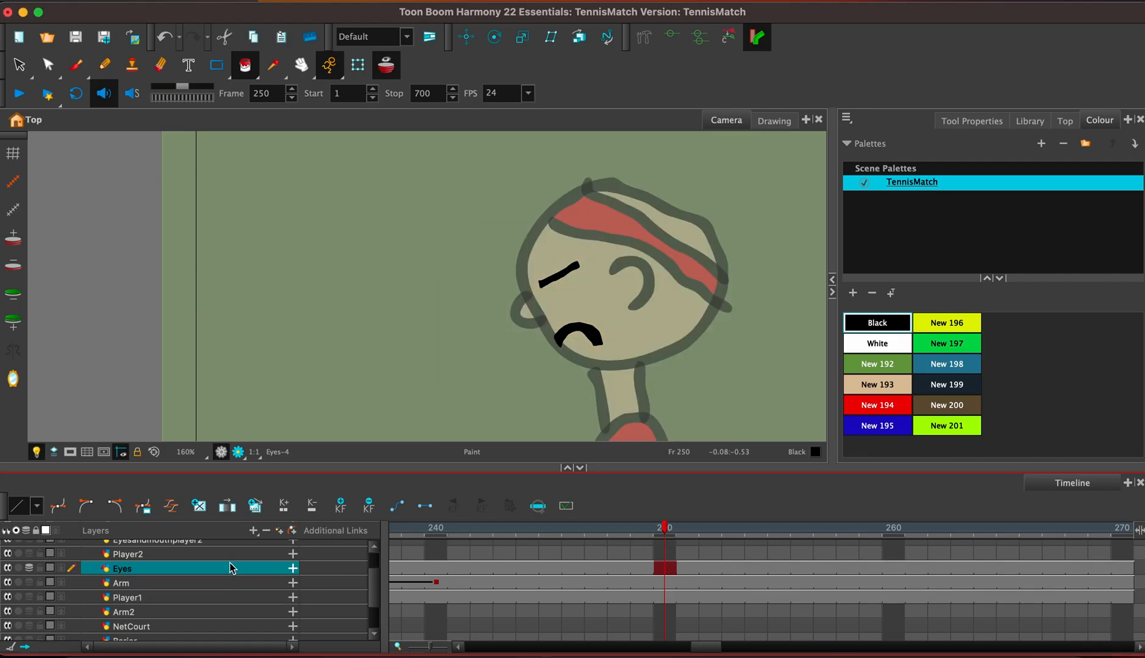
left_click(278, 531)
type("Tear")
key("Return")
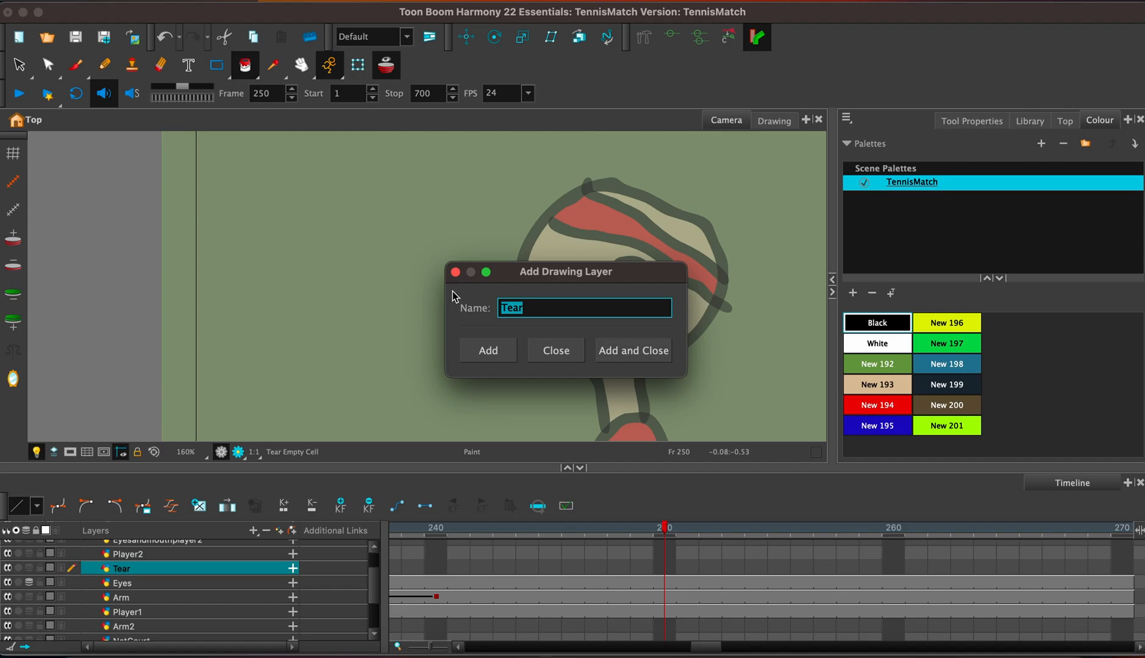
left_click(455, 272)
left_click(665, 568)
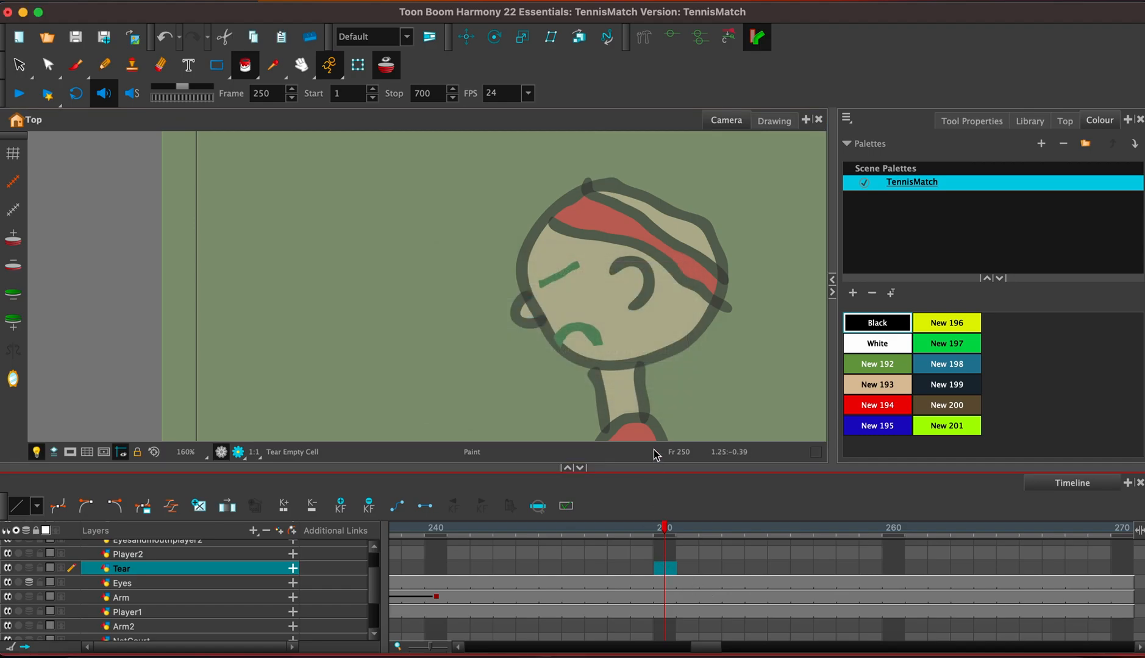
left_click(736, 332)
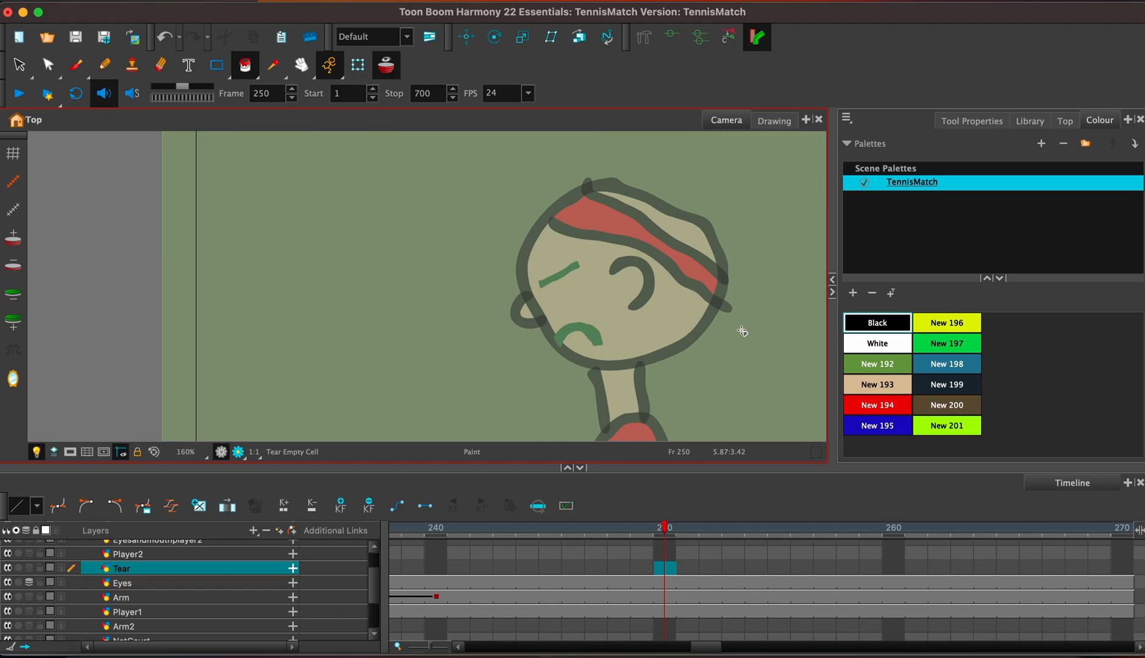
Replace the slanted eye on the Eyes layer at frame 246 with a downward-curving closed eye filled in black.
left_click(573, 583)
left_click(22, 66)
mouse_move(578, 255)
left_mouse_down()
mouse_move(536, 284)
mouse_move(579, 283)
mouse_move(556, 261)
left_mouse_up()
key("Delete")
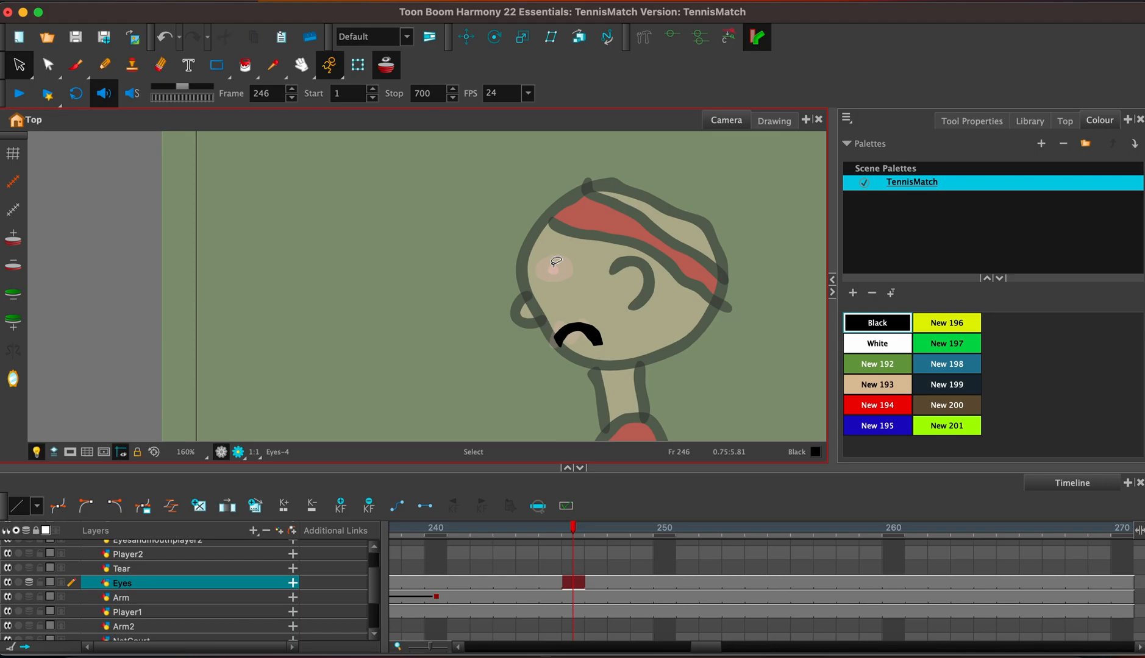
left_click(75, 64)
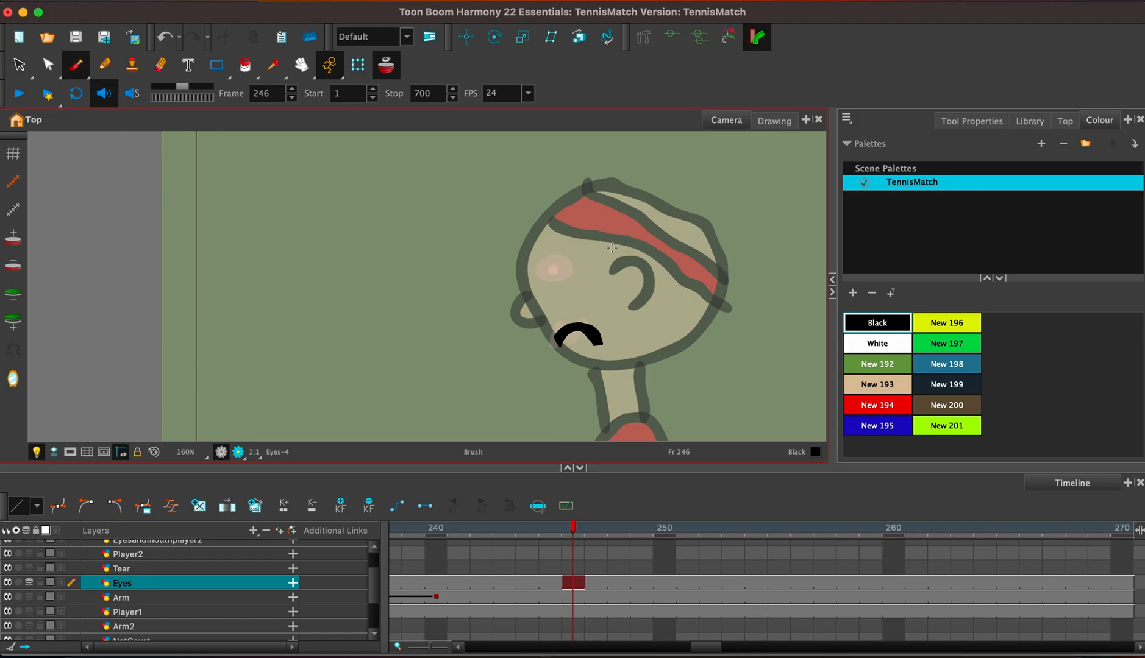
mouse_move(548, 284)
left_mouse_down()
mouse_move(567, 282)
mouse_move(577, 264)
mouse_move(546, 275)
mouse_move(573, 264)
left_mouse_up()
key("super+z")
key("alt+i")
left_click(559, 273)
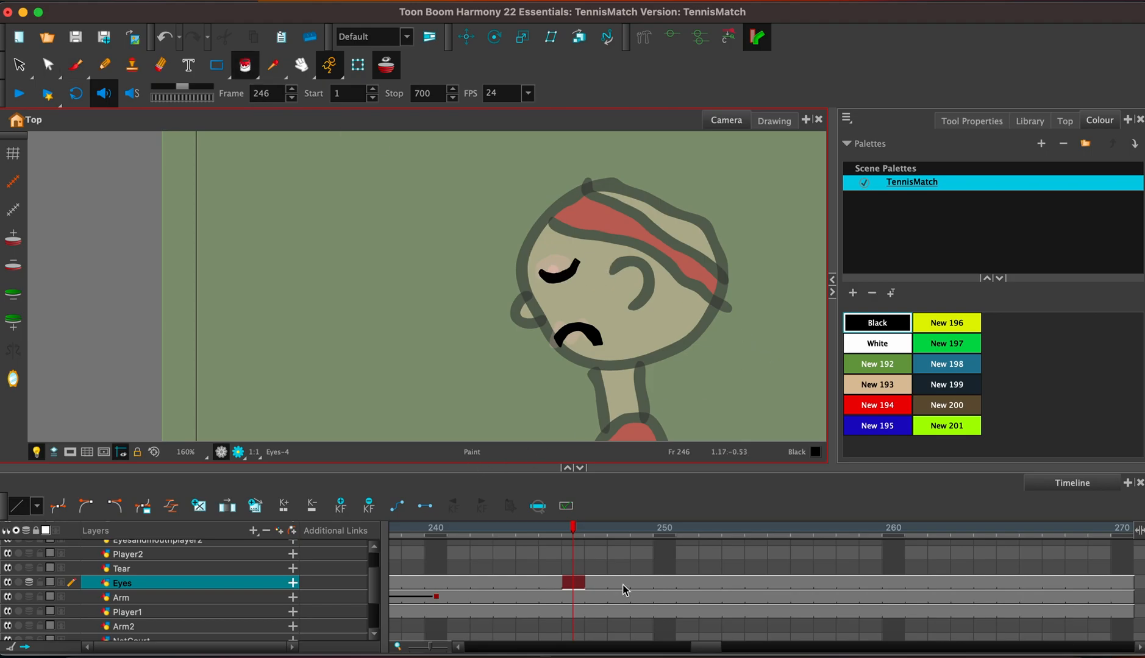
Draw a teardrop with a black outline under the eye on the Tear layer at frame 249 and fill it with New 198.
left_click(665, 569)
left_click(645, 569)
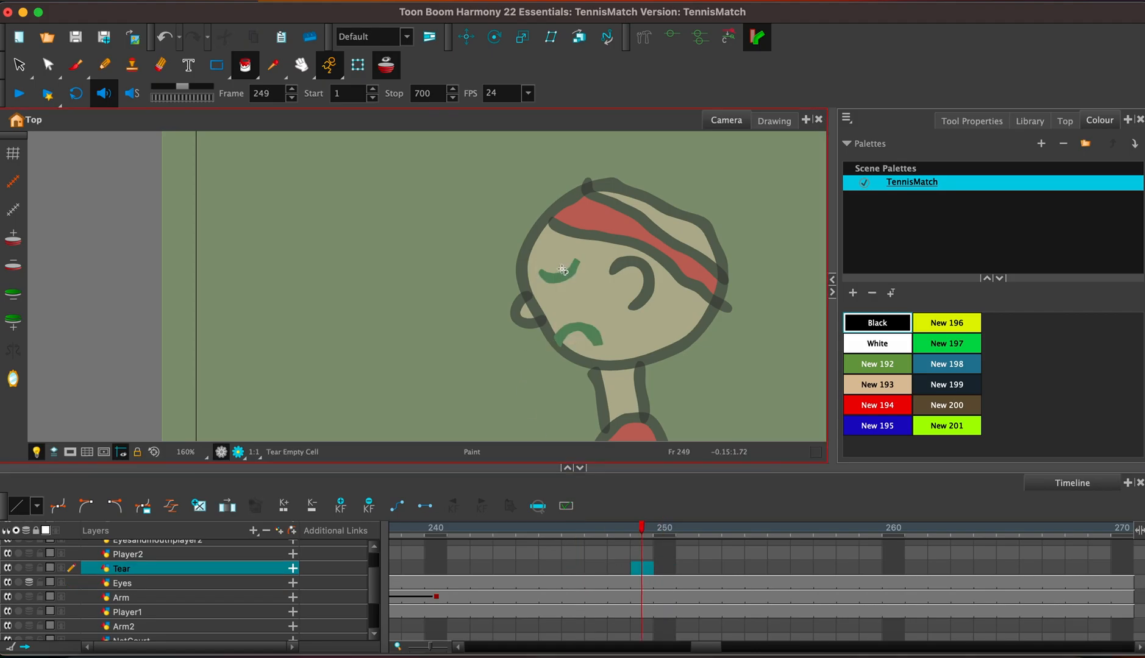
left_click(76, 65)
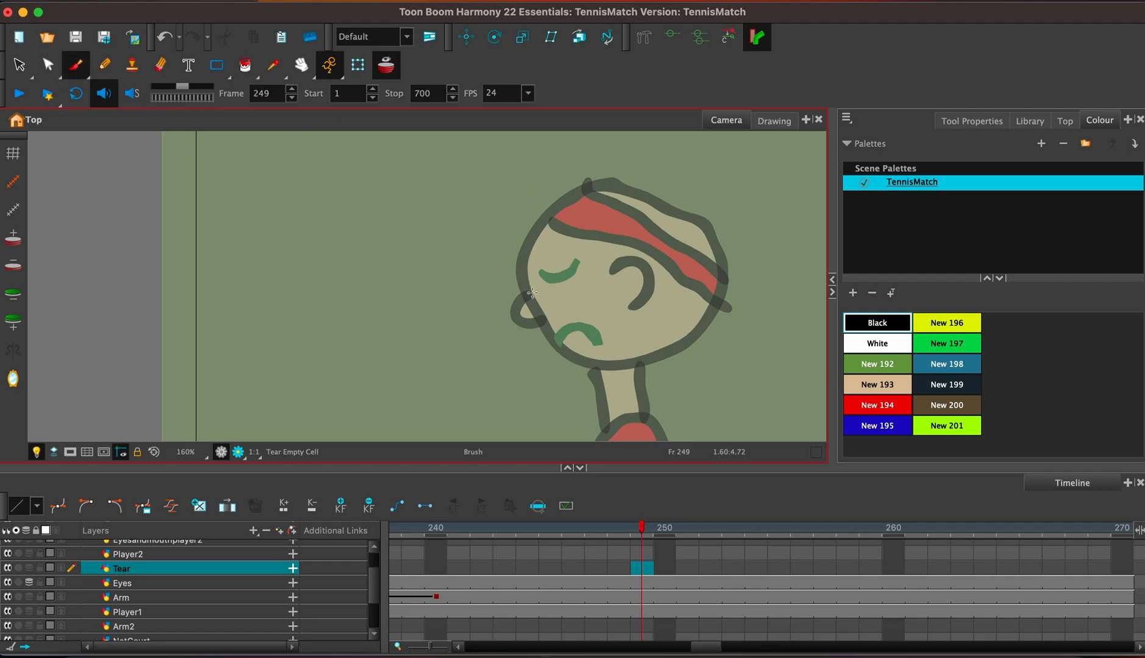
mouse_move(550, 279)
left_mouse_down()
mouse_move(550, 307)
mouse_move(551, 274)
left_mouse_up()
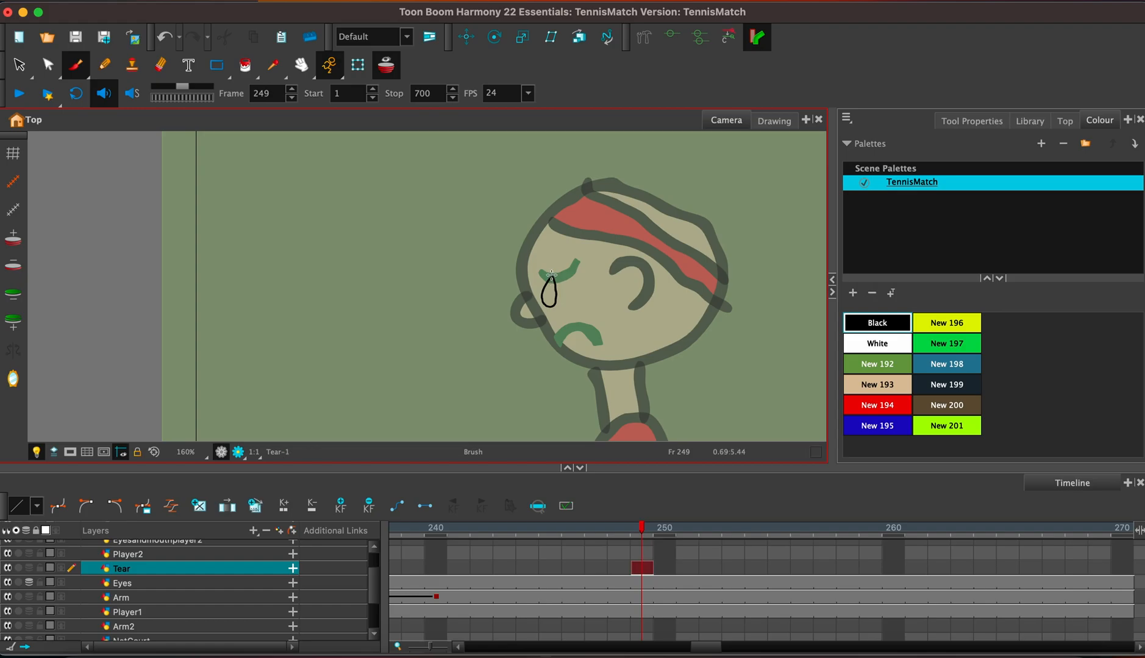
left_click(947, 364)
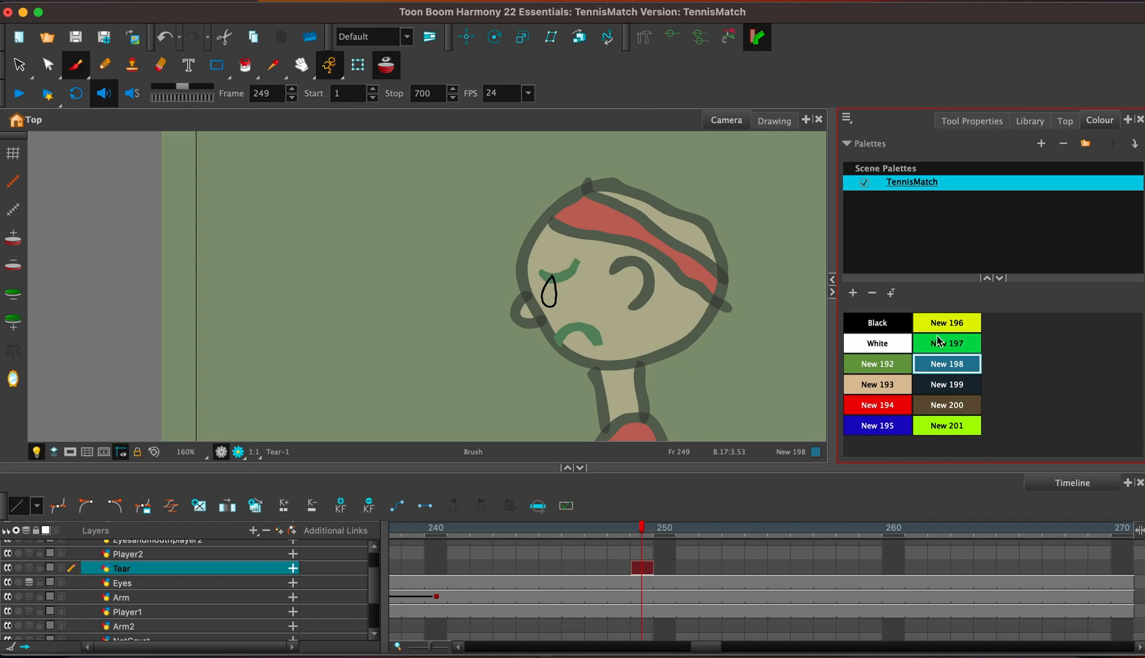
left_click(244, 64)
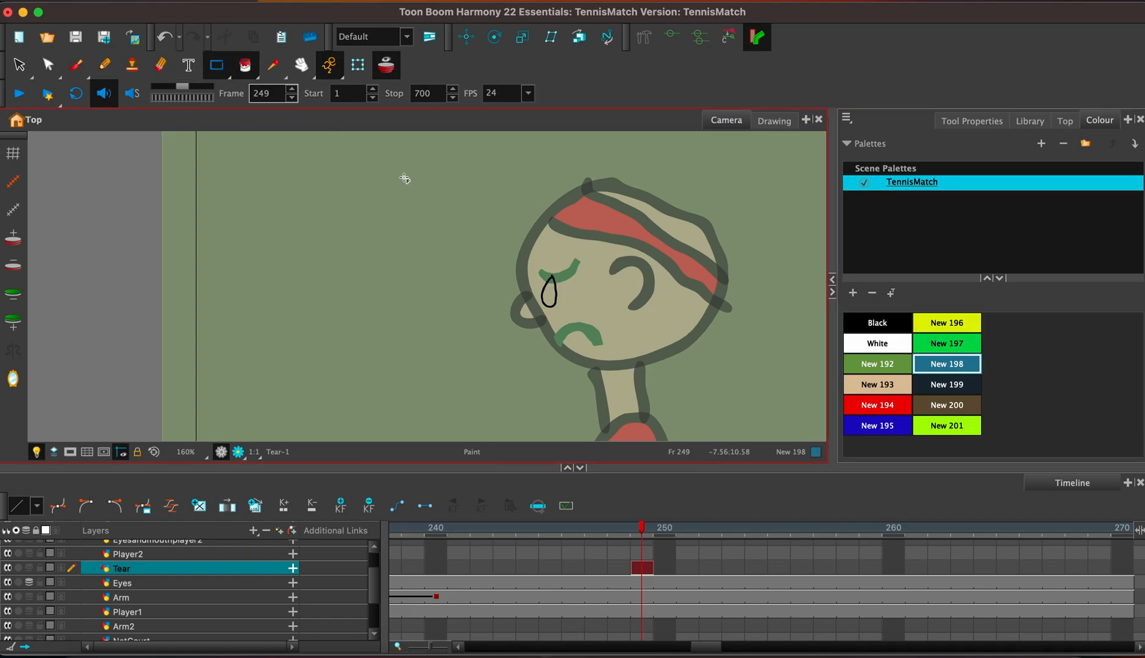
left_click(548, 296)
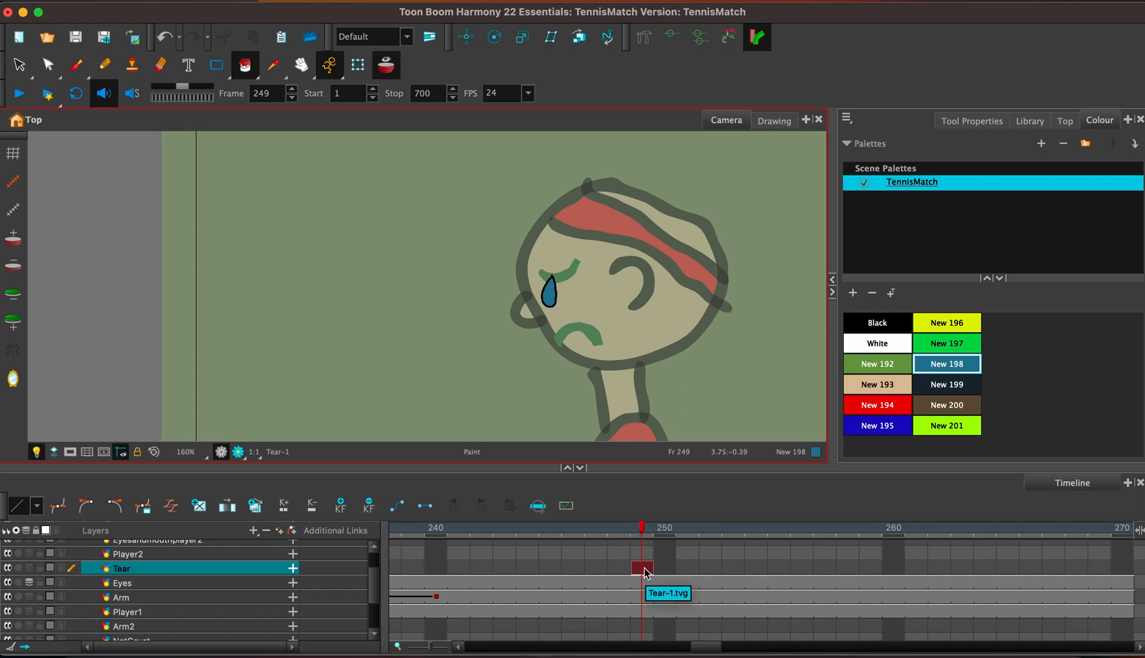
Extend the exposure of the teardrop drawing on the Tear layer from frame 249 to frame 270.
key("F5")
key("BackSpace")
key("BackSpace")
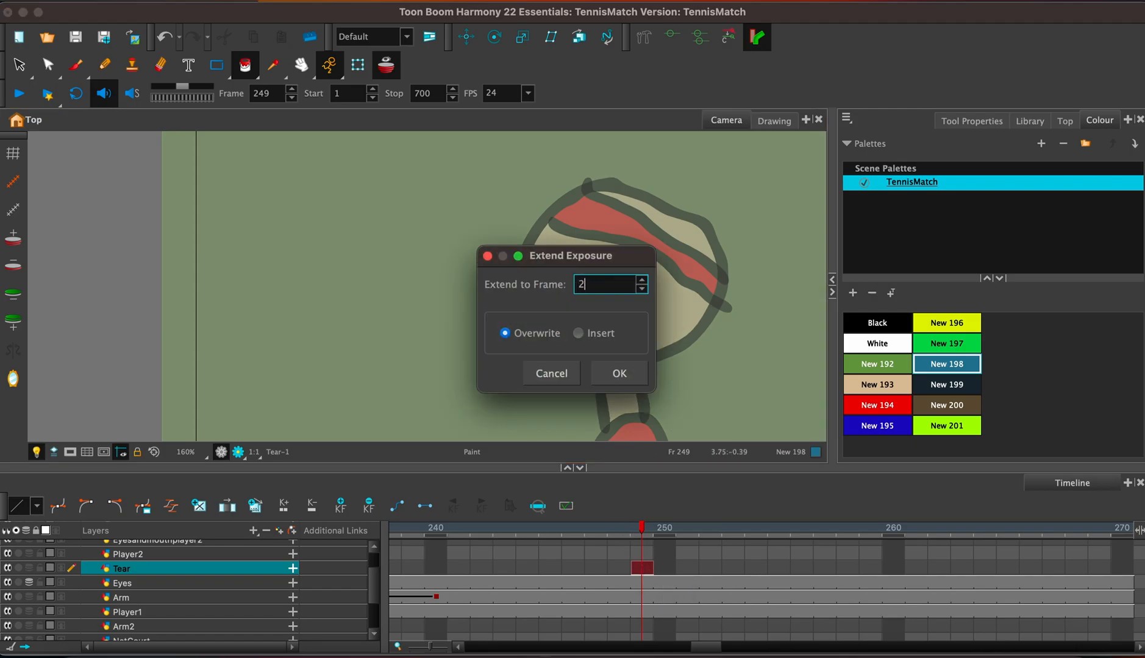
type("70")
key("Return")
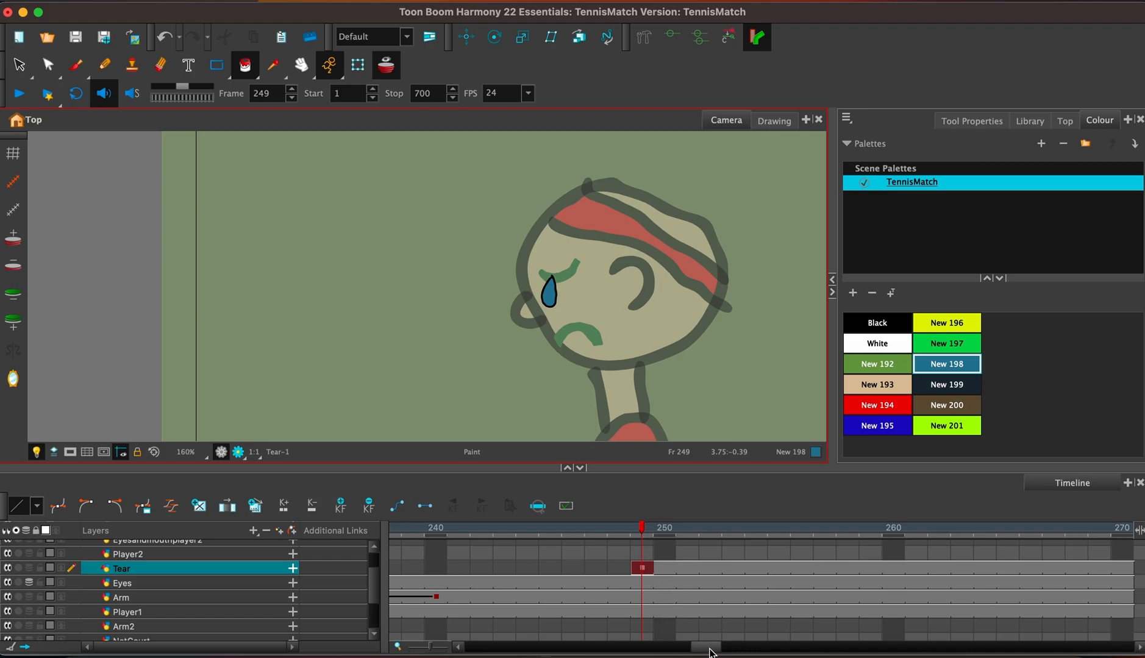
Animate the teardrop falling straight down from the eye to below the red player's hand at frame 270 with the Translate tool.
left_click_drag(711, 648, 723, 653)
left_click(800, 568)
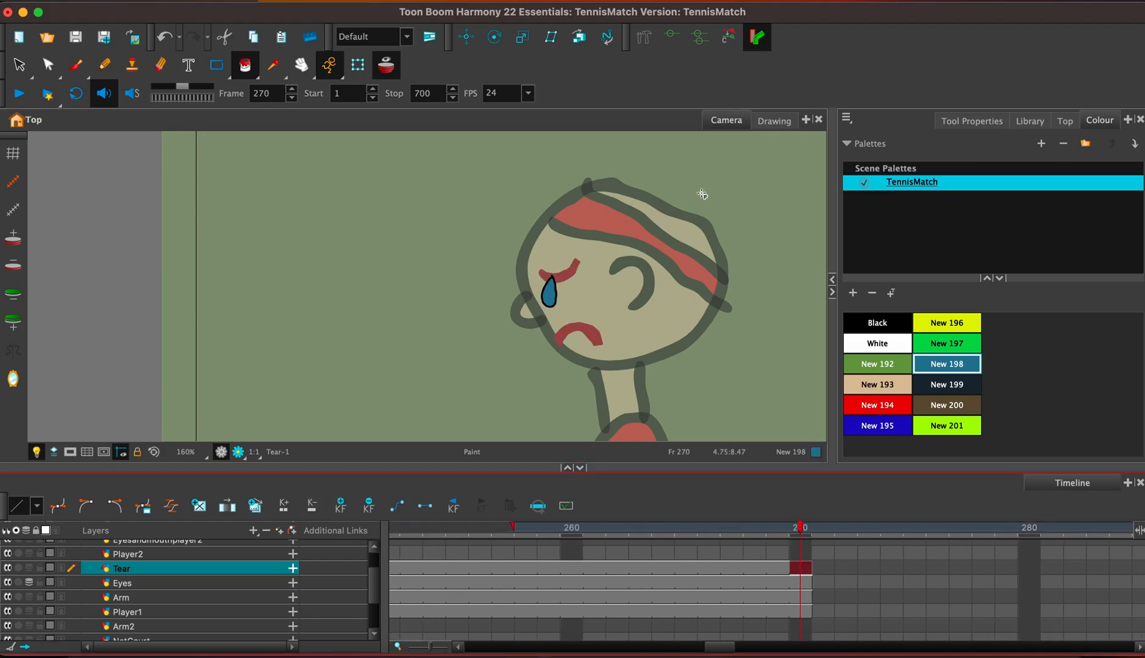
scroll(663, 247, "down", 5)
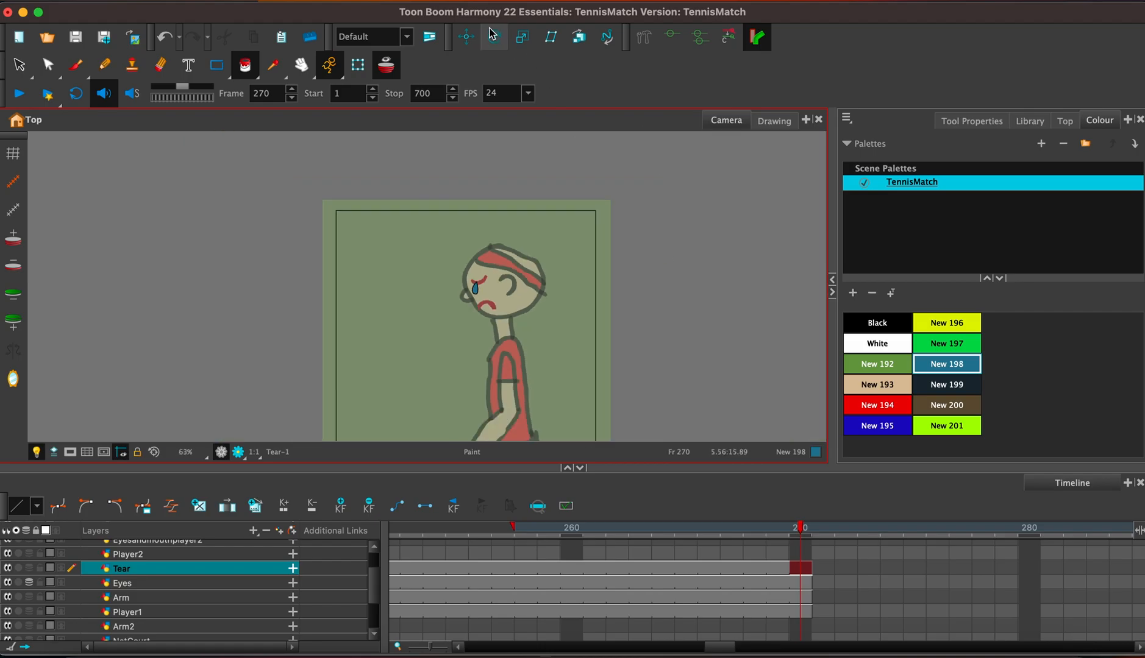
left_click(467, 36)
left_click_drag(465, 340, 475, 414)
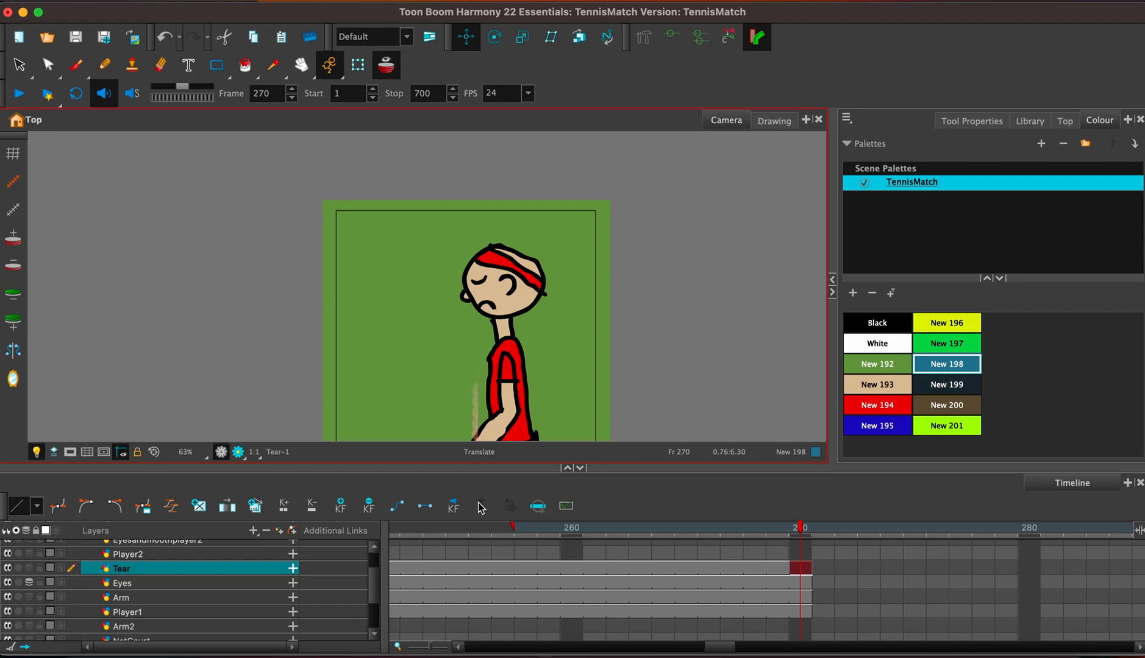
key("space")
left_click_drag(530, 359, 530, 236)
left_click_drag(477, 395, 479, 342)
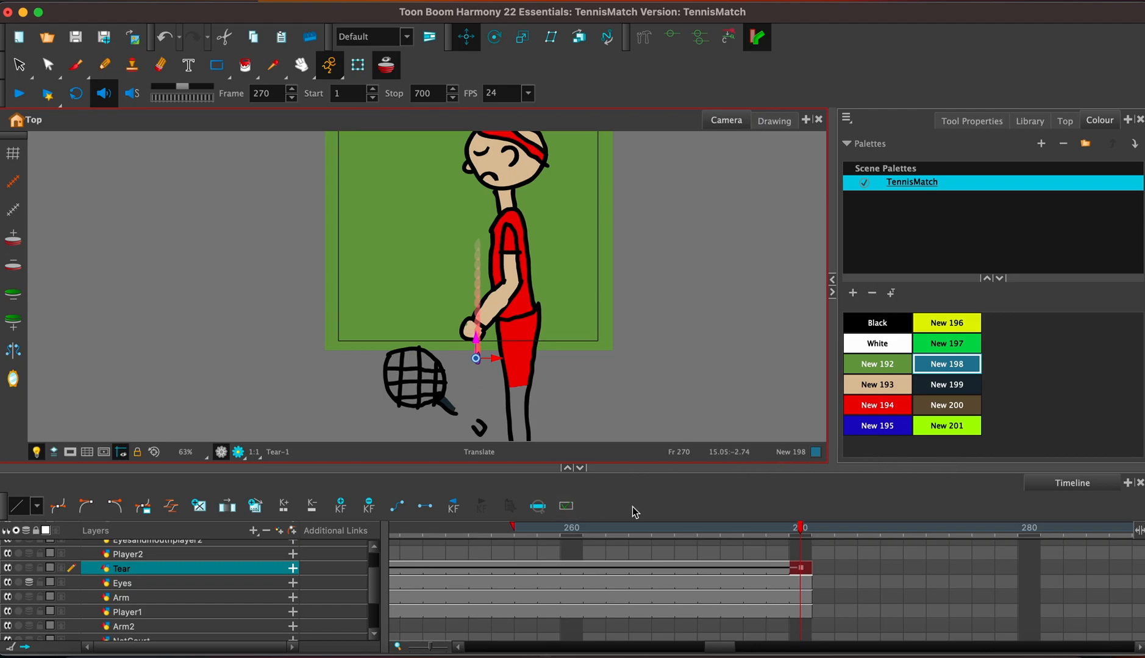
Copy the NetCourt, Barior and Crowd drawings at frame 186 and paste them at frame 271.
scroll(378, 582, "down", 2)
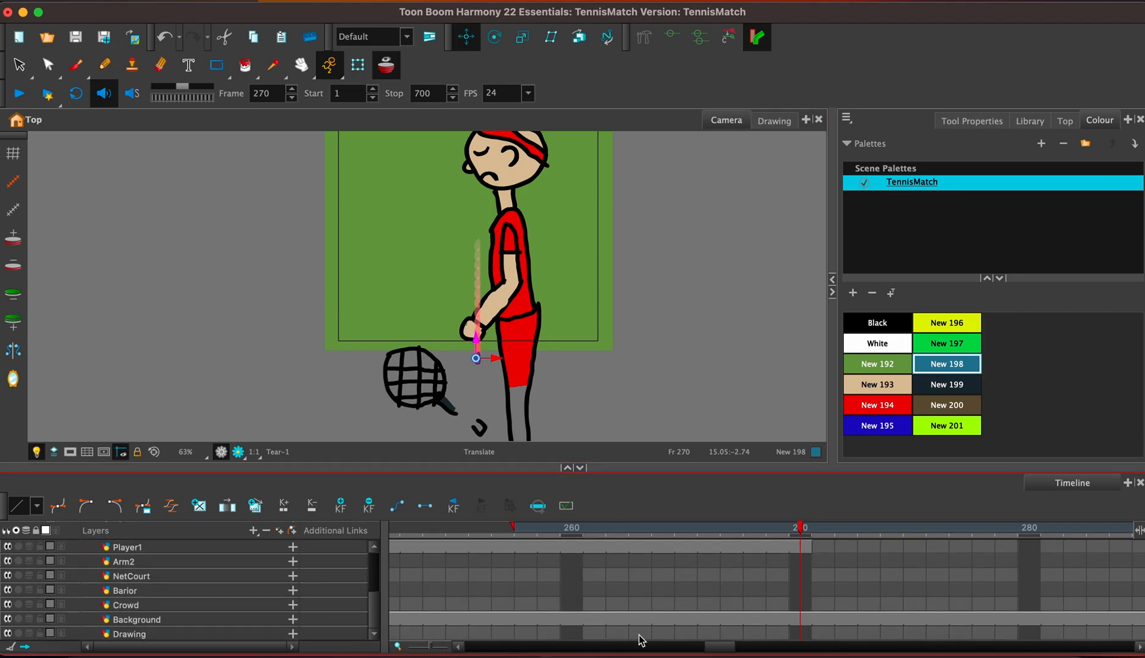
left_click_drag(733, 645, 648, 651)
left_click(779, 575)
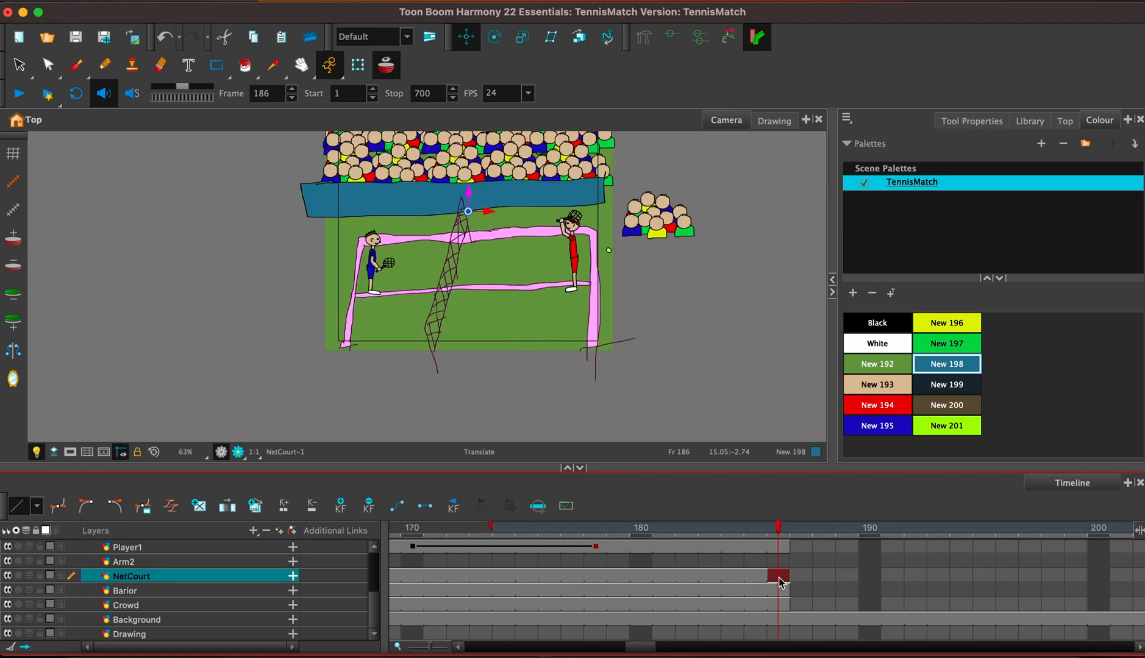
left_click(780, 607, "shift")
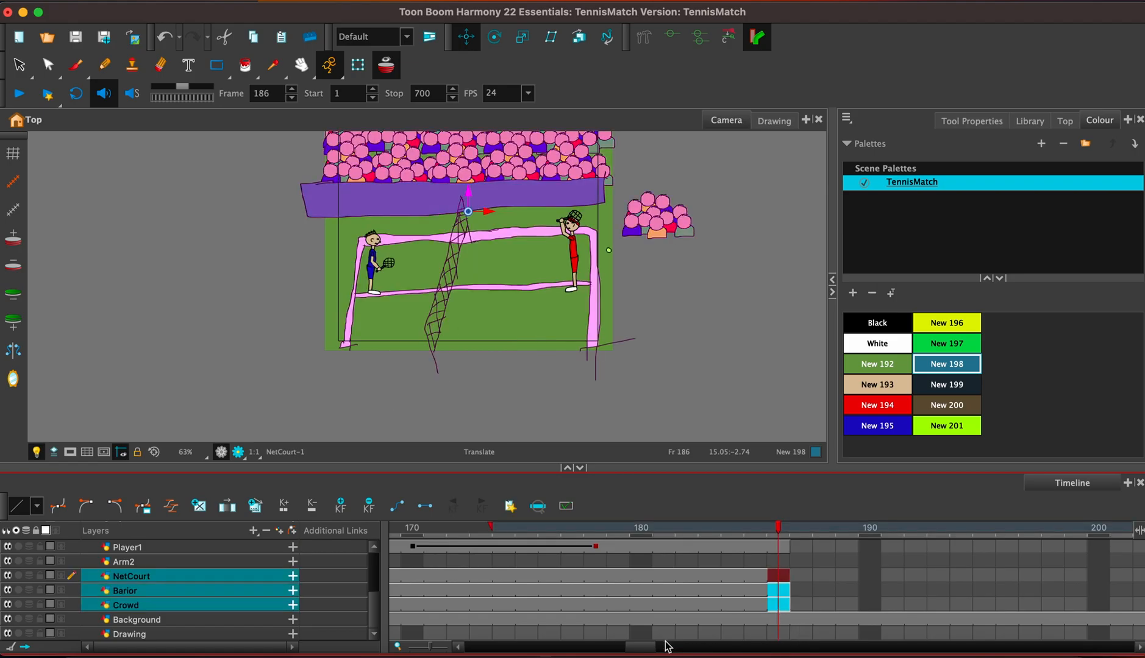
left_click_drag(650, 648, 735, 653)
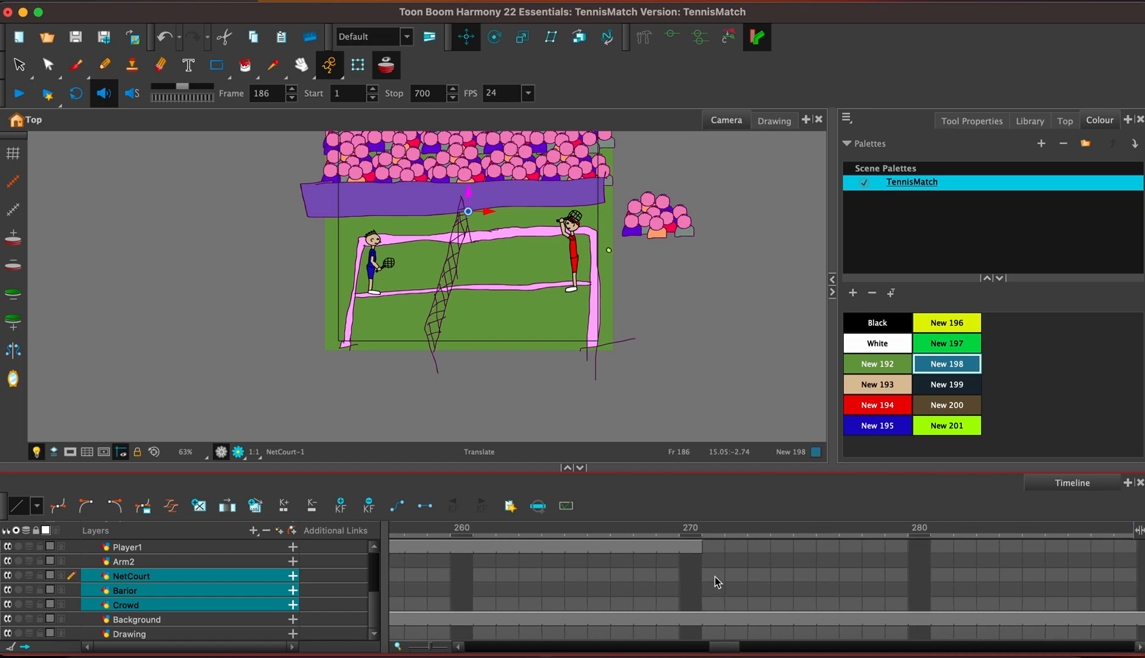
left_click(715, 577)
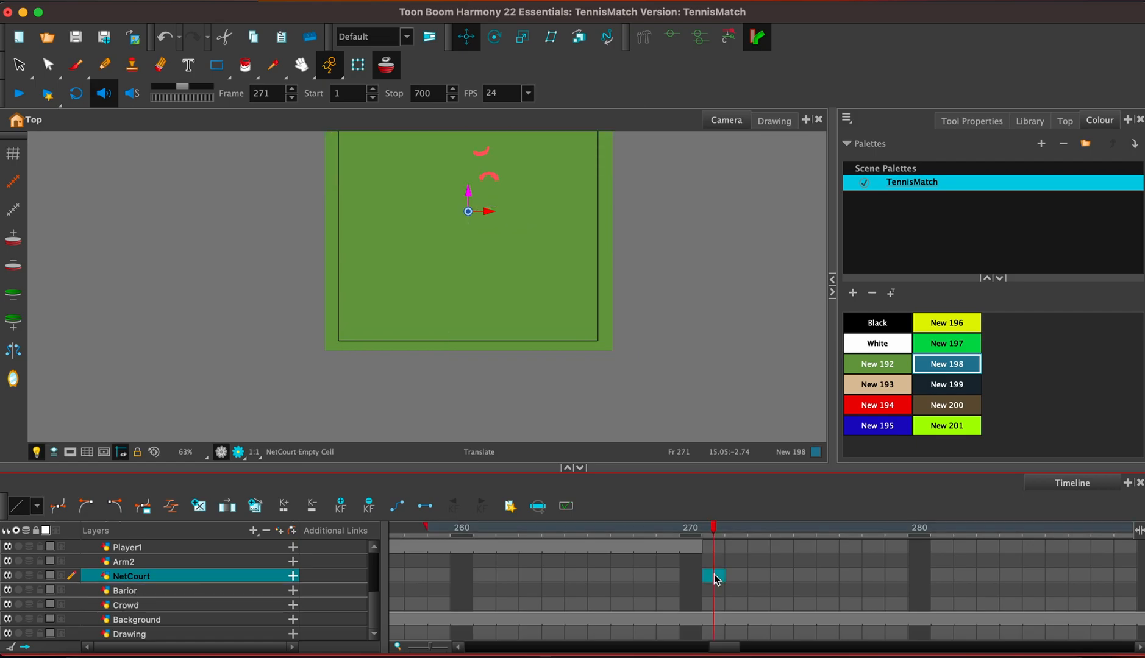
Extend the exposure of the NetCourt drawing at frame 271 to frame 285.
key("F5")
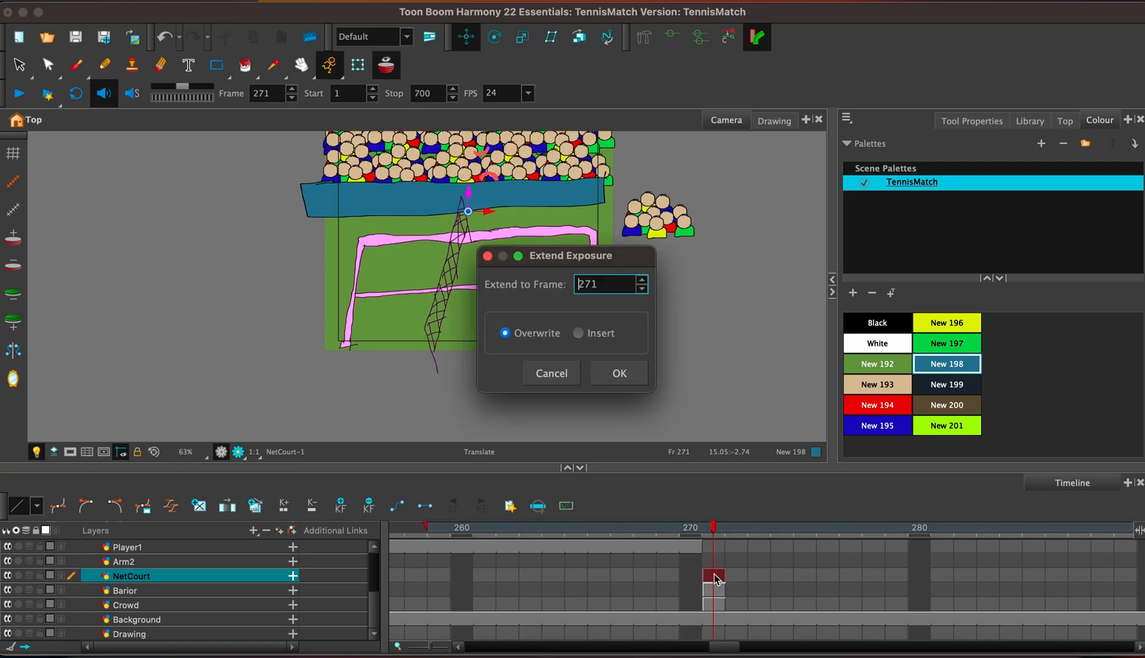
key("Right")
key("Right")
key("Right")
key("BackSpace")
type("85")
key("Return")
Extend the exposure of the Barior and Crowd drawings at frame 271 to frame 285.
left_click_drag(720, 589, 714, 606)
key("F5")
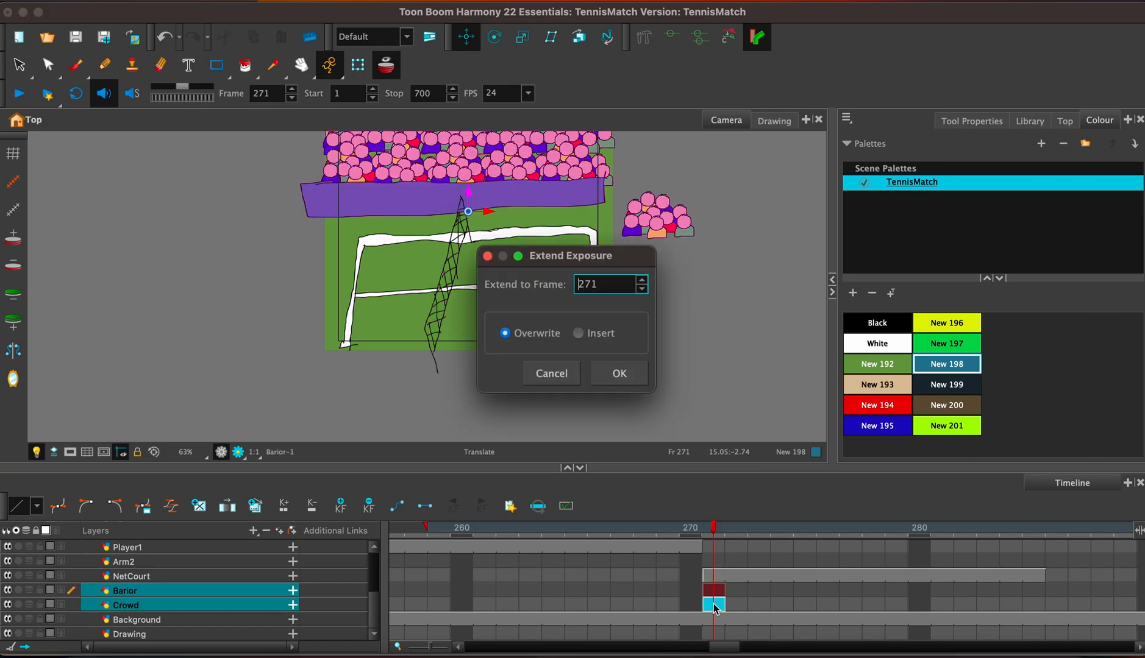
key("BackSpace")
type("50")
key("Return")
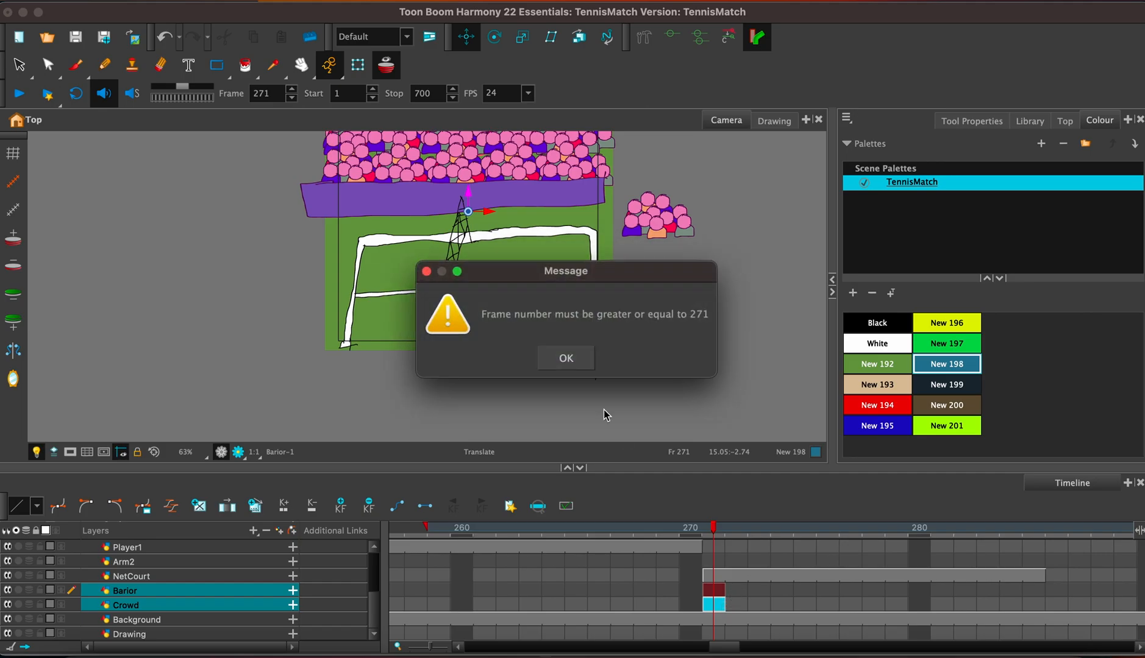
left_click(574, 359)
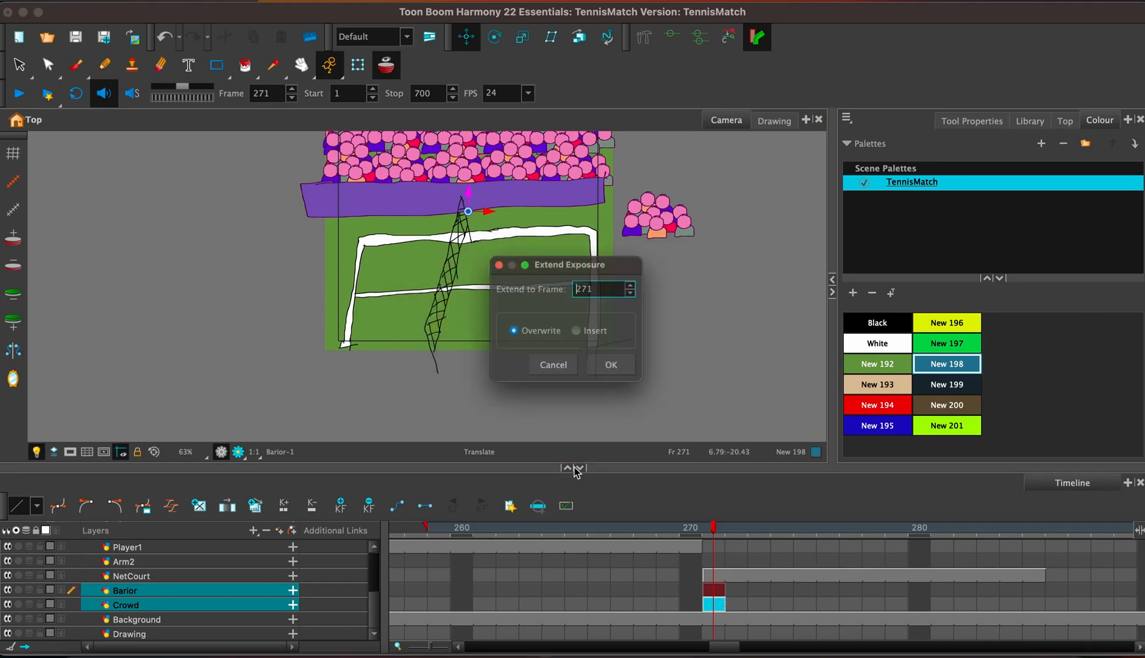
key("BackSpace")
key("BackSpace")
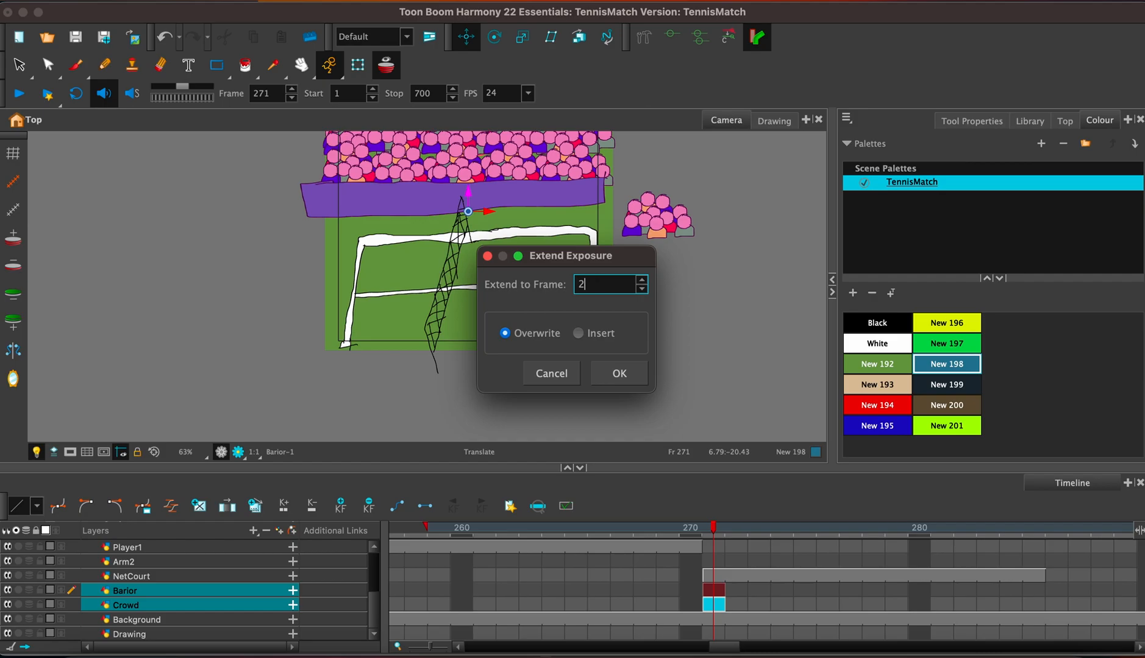
type("85")
key("Return")
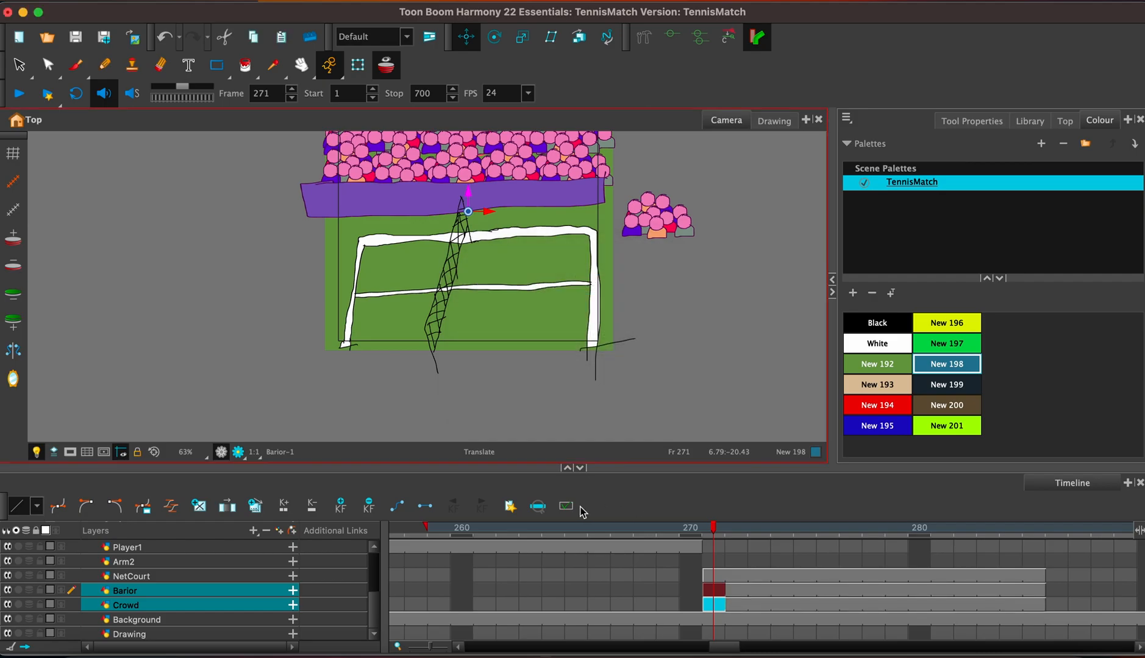
Add a drawing layer named PleaseSubscribe and place it directly above the NetCourt layer.
scroll(376, 612, "up", 5)
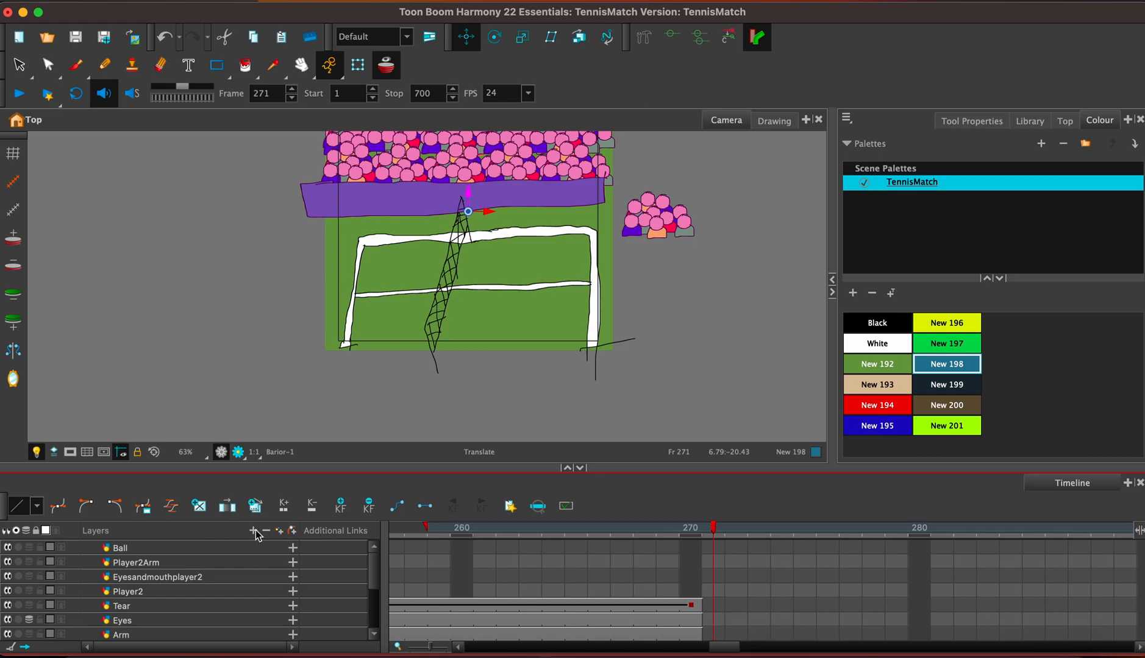
left_click(279, 531)
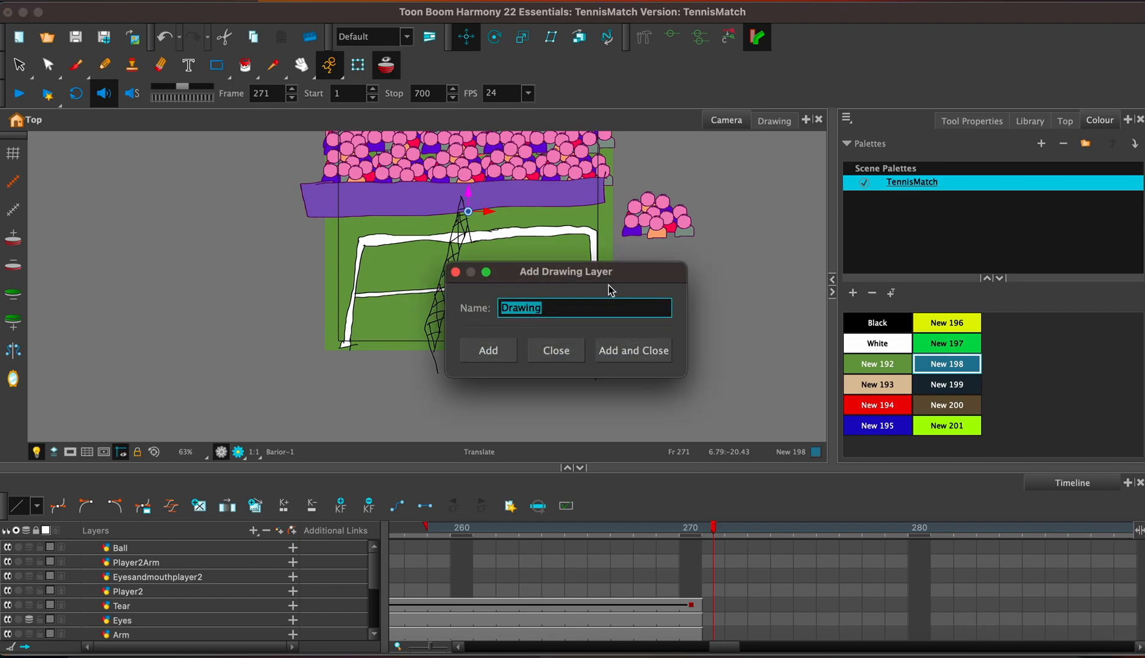
type("PleaseSubscribe")
key("Return")
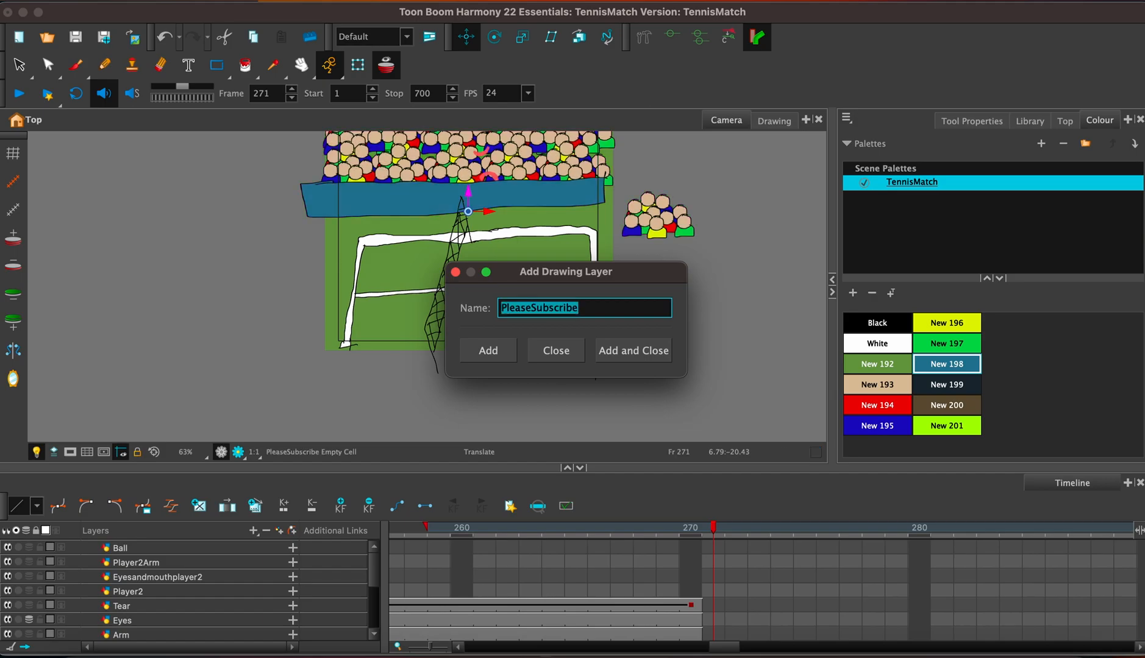
left_click(455, 272)
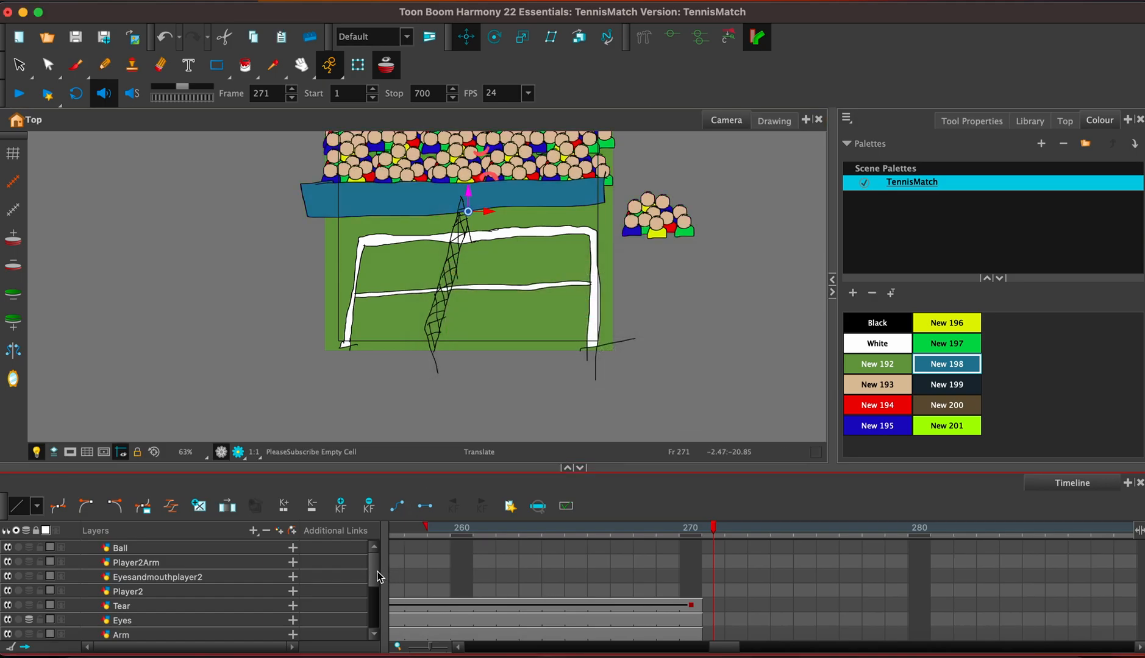
left_click_drag(373, 579, 381, 624)
left_click_drag(186, 579, 186, 560)
Draw a rectangular sign with a black outline over the crowd on the PleaseSubscribe layer at frame 271 and fill it with White.
left_click(713, 562)
key("space")
left_click_drag(532, 226, 583, 341)
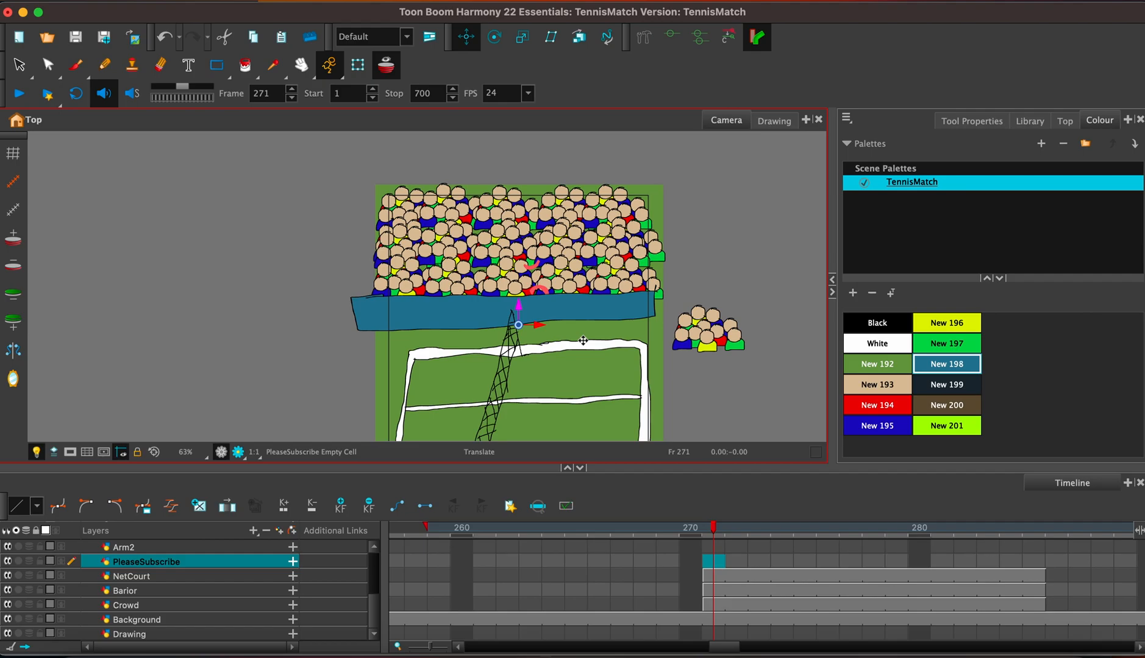
key("alt+b")
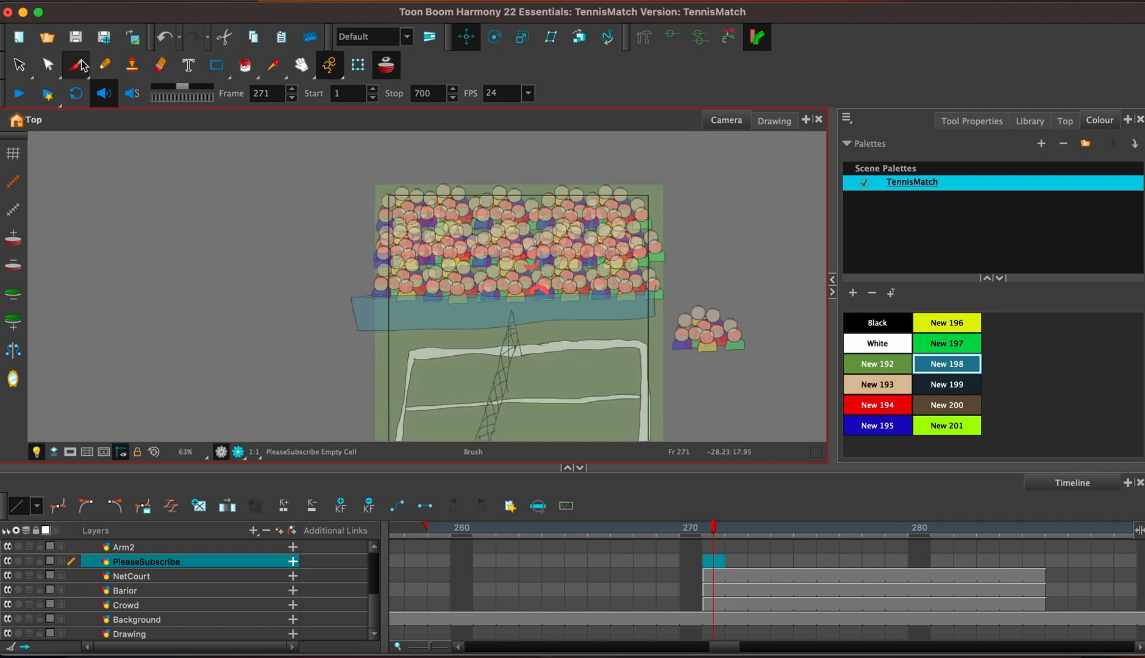
left_click(862, 328)
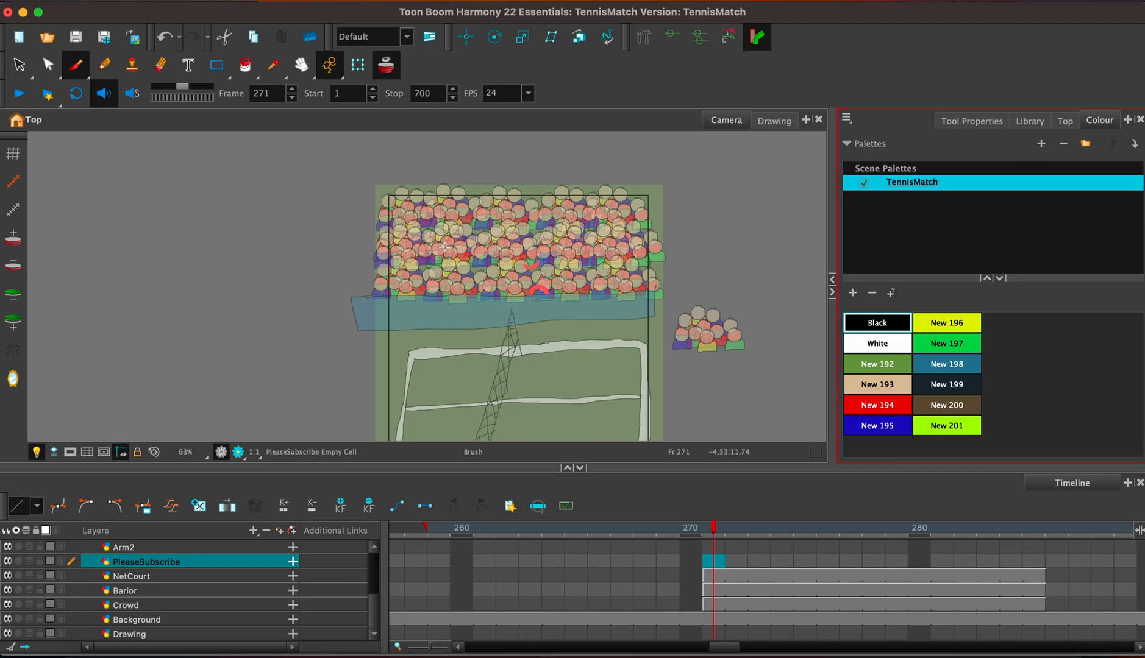
mouse_move(433, 214)
left_mouse_down()
mouse_move(427, 279)
mouse_move(585, 283)
mouse_move(594, 211)
mouse_move(441, 207)
mouse_move(433, 225)
left_mouse_up()
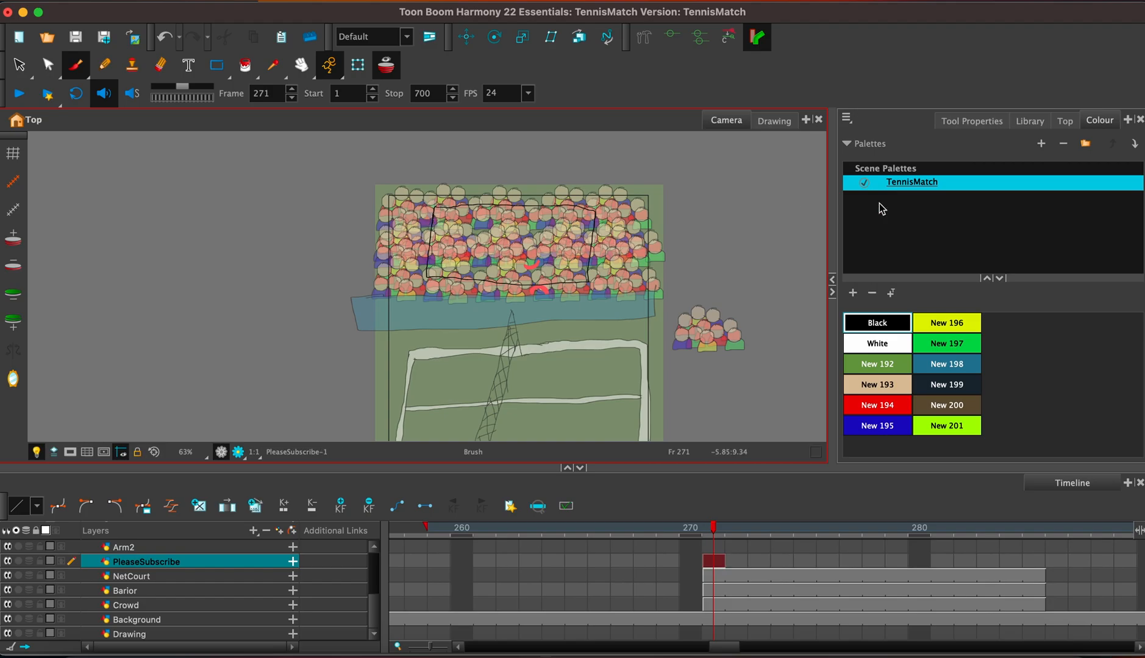
left_click(878, 345)
left_click(247, 67)
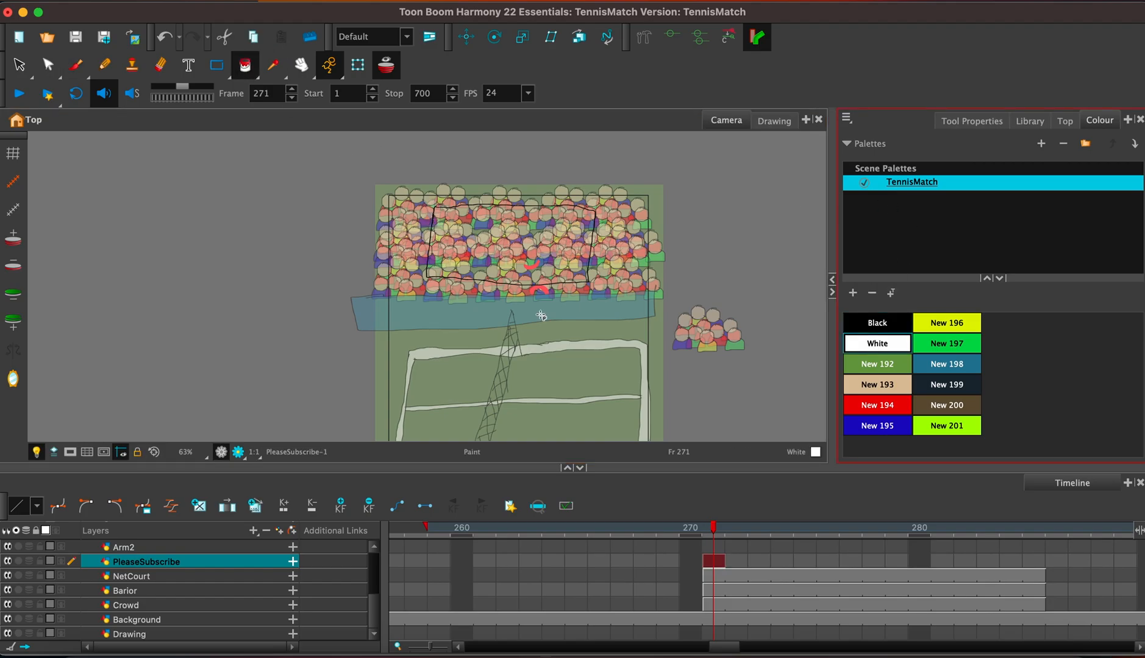
left_click(520, 252)
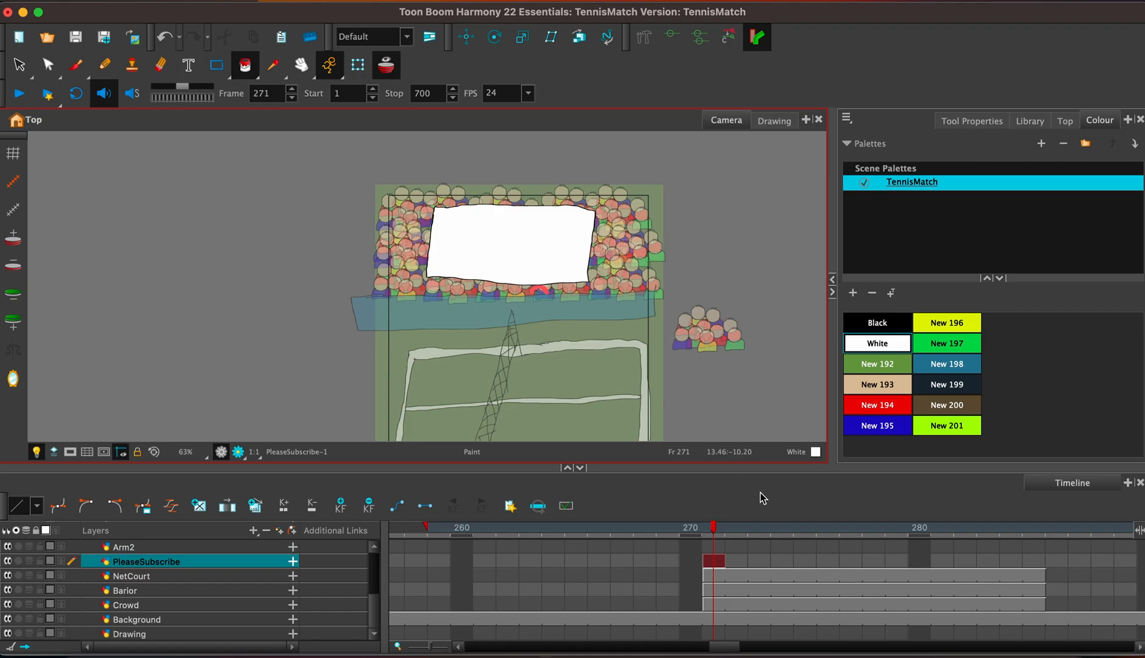
Extend the exposure of the sign drawing on the PleaseSubscribe layer to frame 285.
key("F5")
key("BackSpace")
key("BackSpace")
type("85")
key("Return")
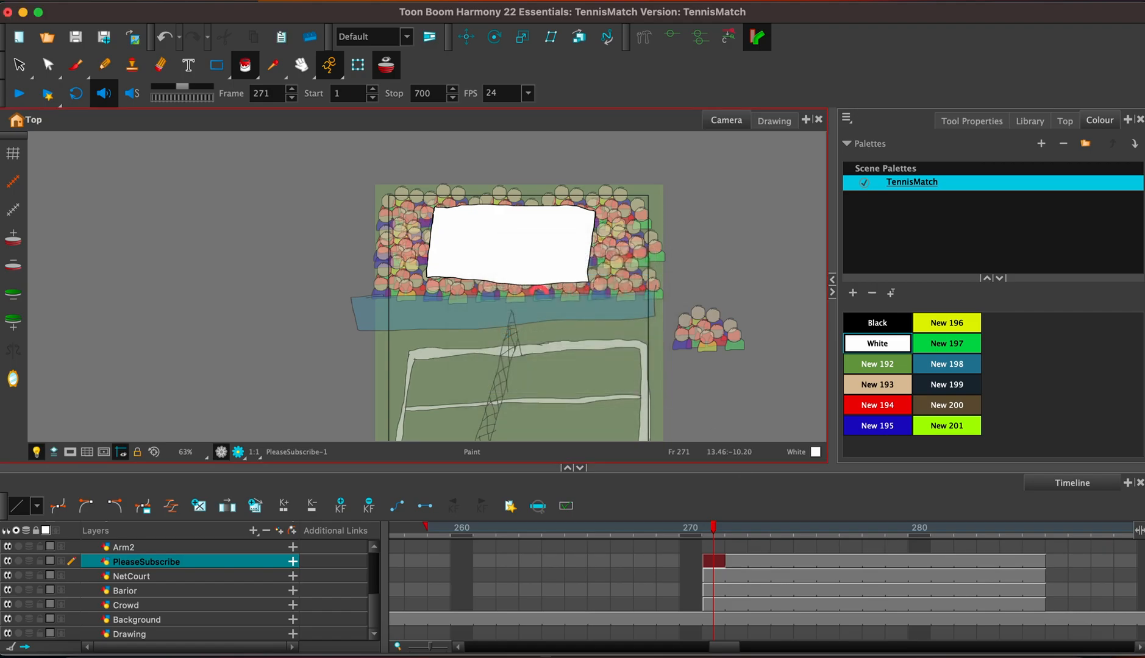
Add the black text "Please Subscribe" to the white sign and move it down so it sits centred inside.
left_click(887, 330)
left_click(189, 65)
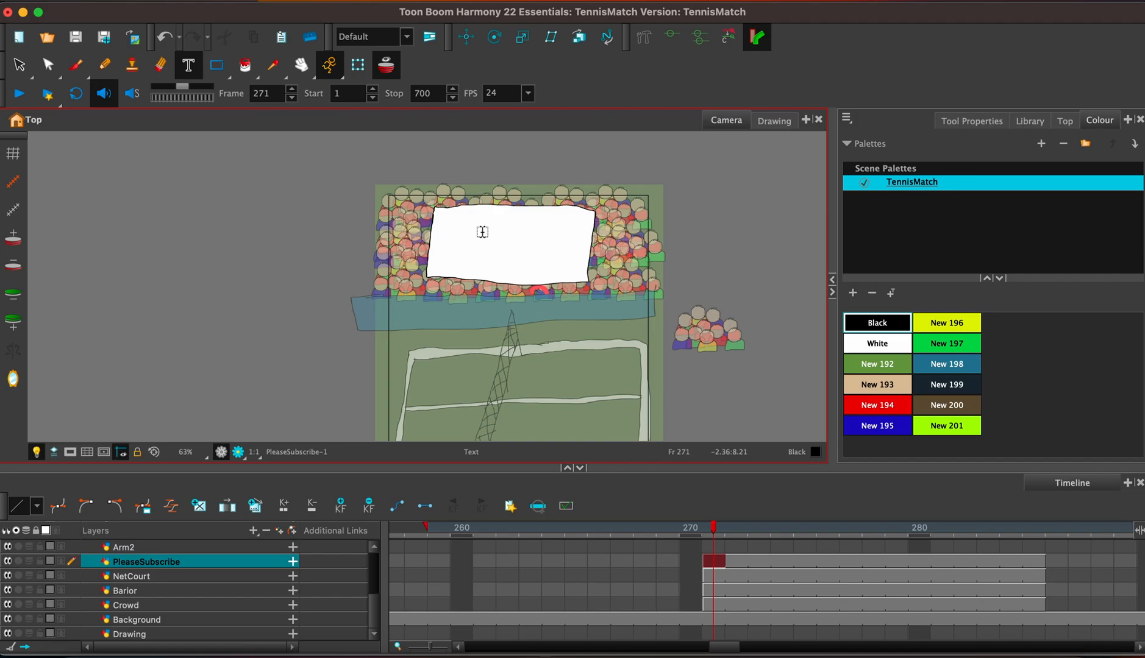
left_click(971, 121)
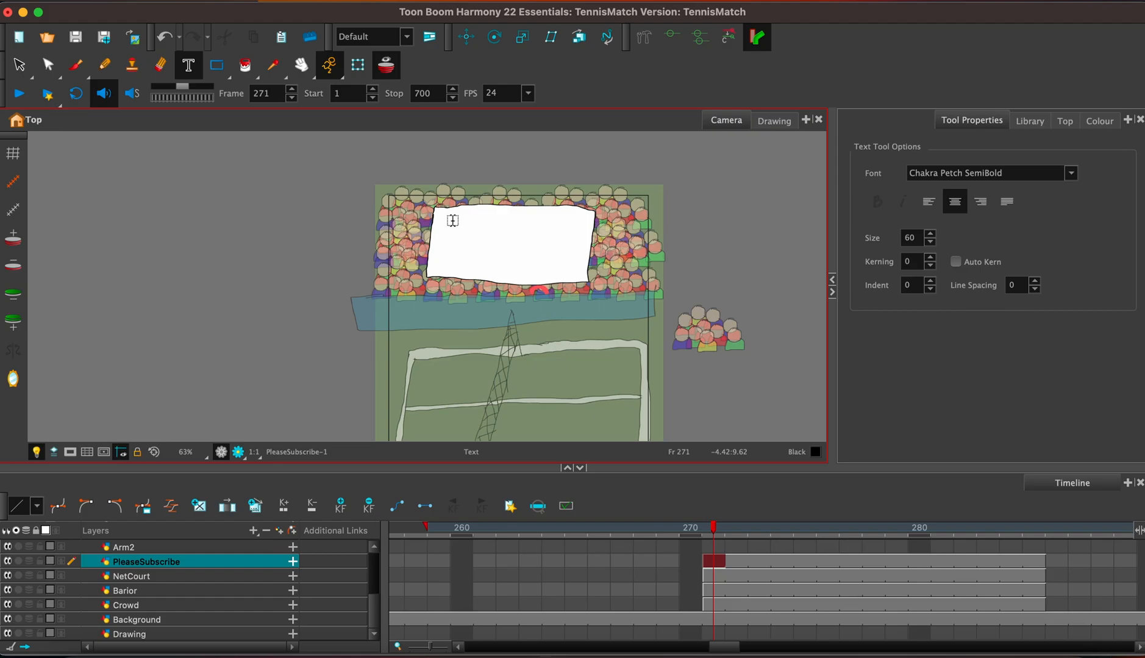
left_click_drag(452, 221, 579, 225)
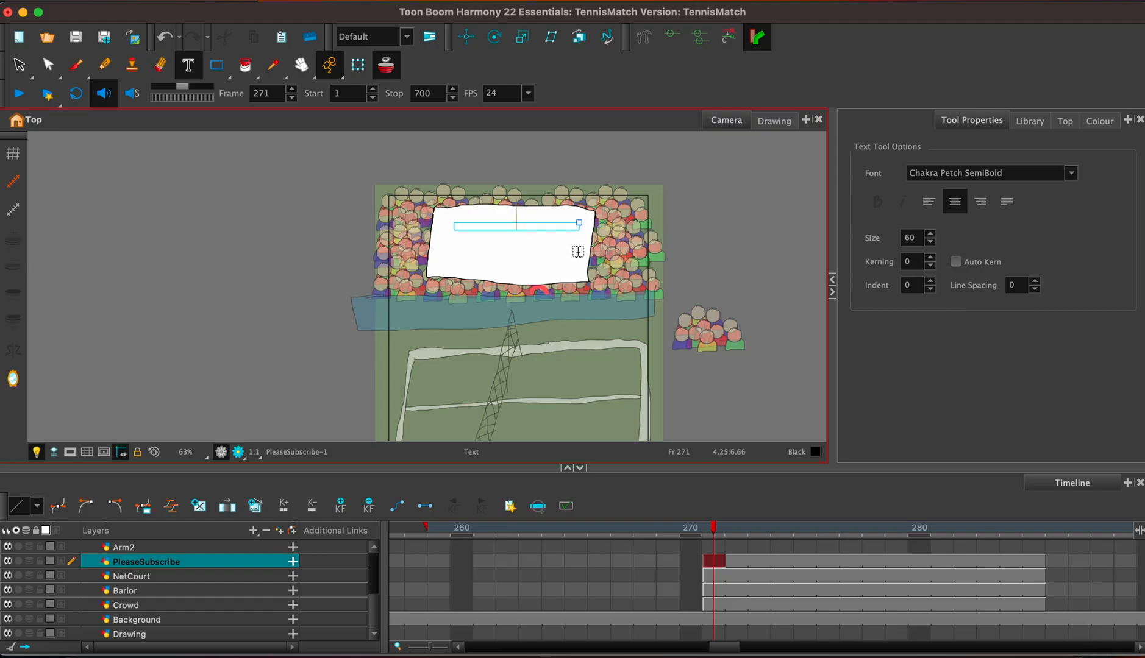
type("P")
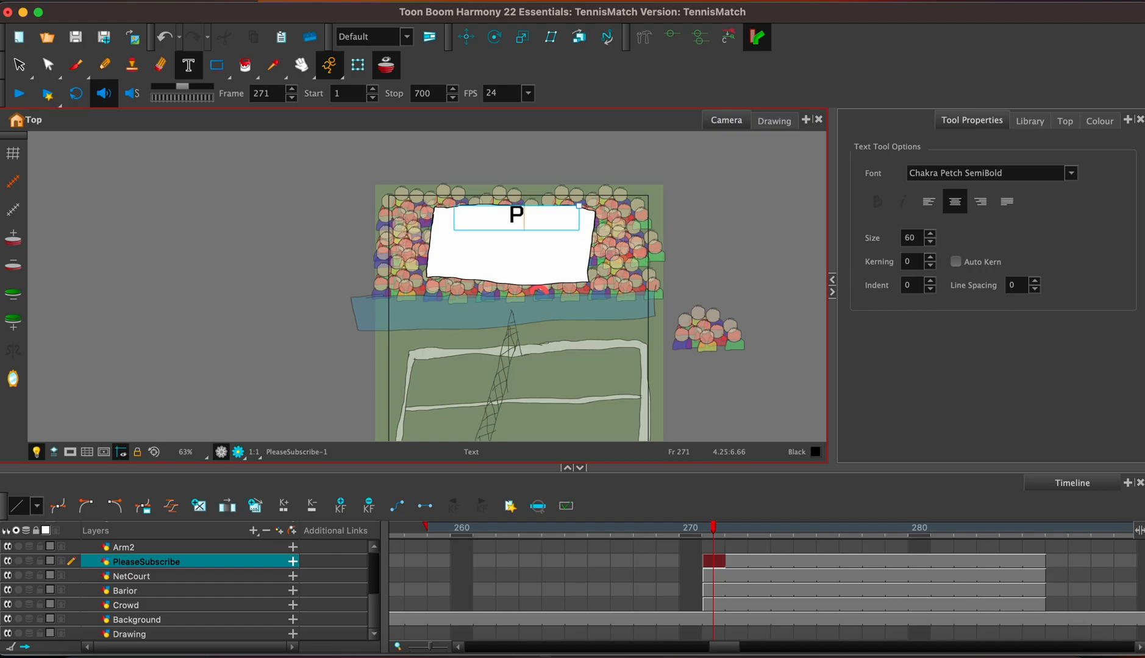
type("lease Subscribe")
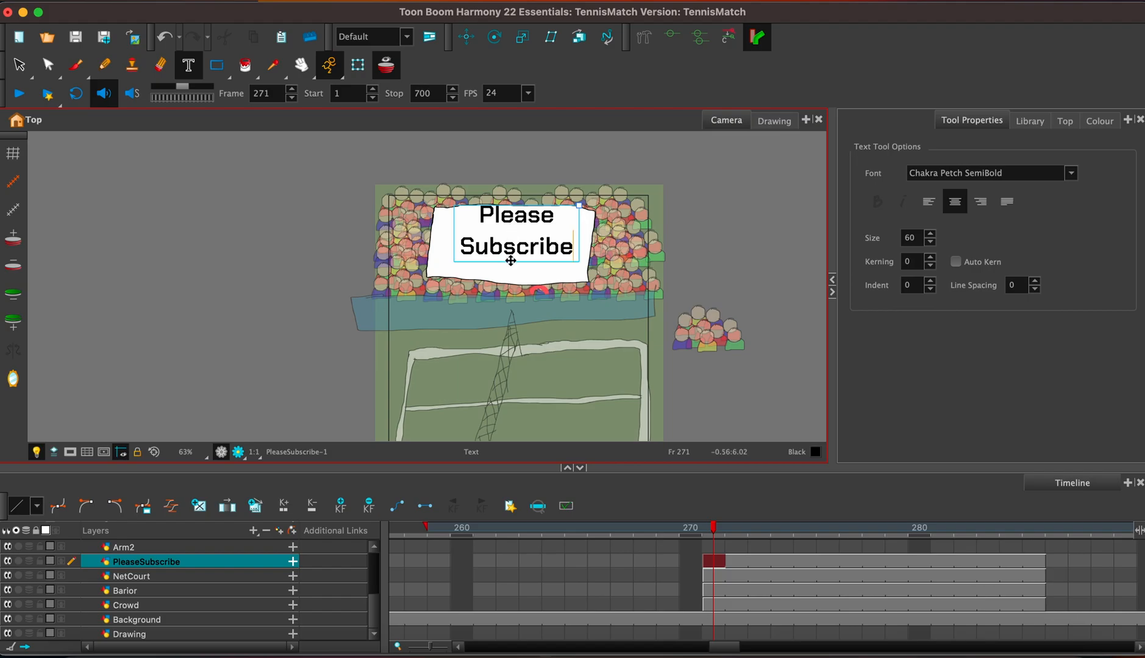
left_click_drag(511, 260, 510, 271)
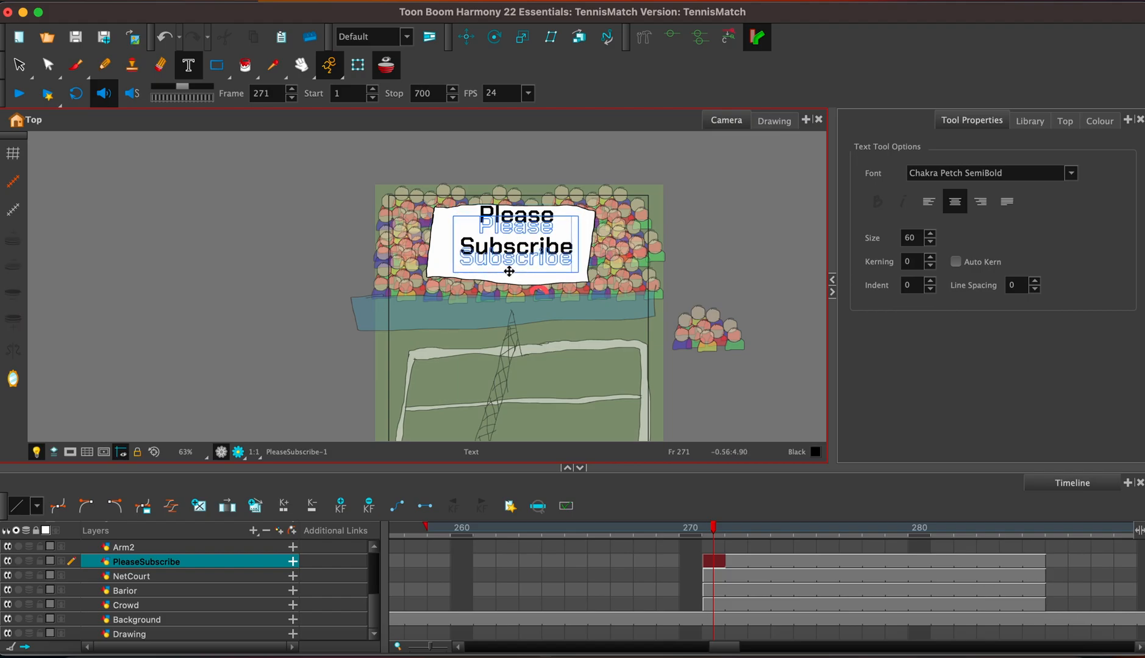
left_click(774, 295)
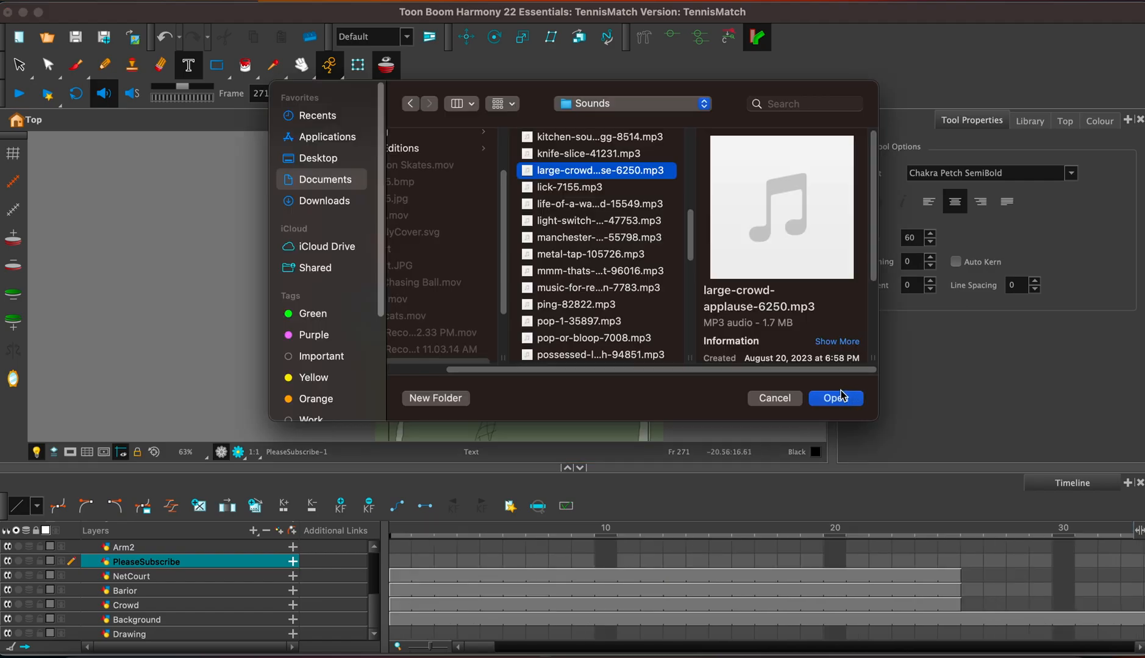
Import the sound file tennis-ball-hit-151257.mp3 from the Downloads folder, with the files grouped by Date Modified.
left_click(857, 397)
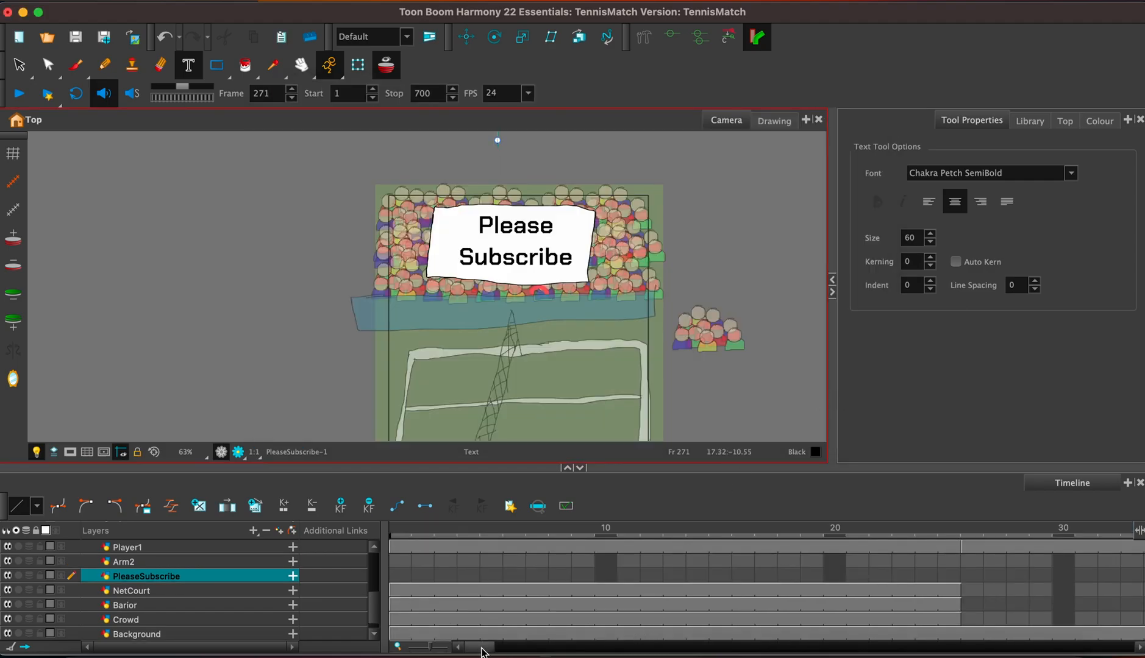
scroll(370, 584, "up", 3)
scroll(370, 583, "up", 3)
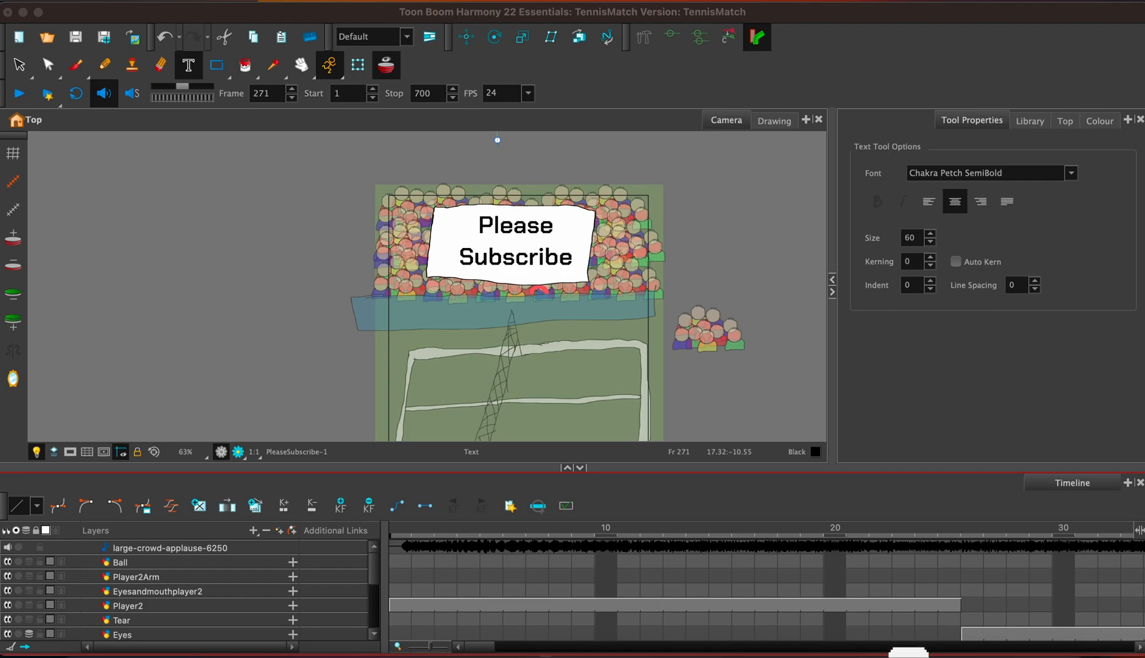
left_click(160, 1)
mouse_move(177, 165)
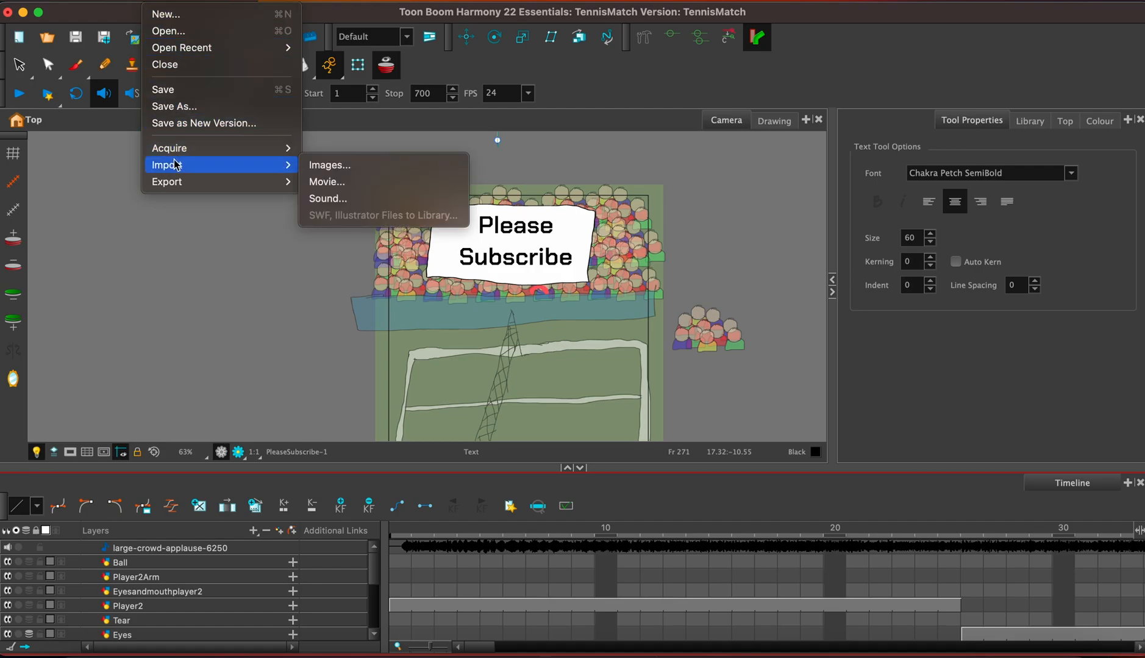
left_click(385, 201)
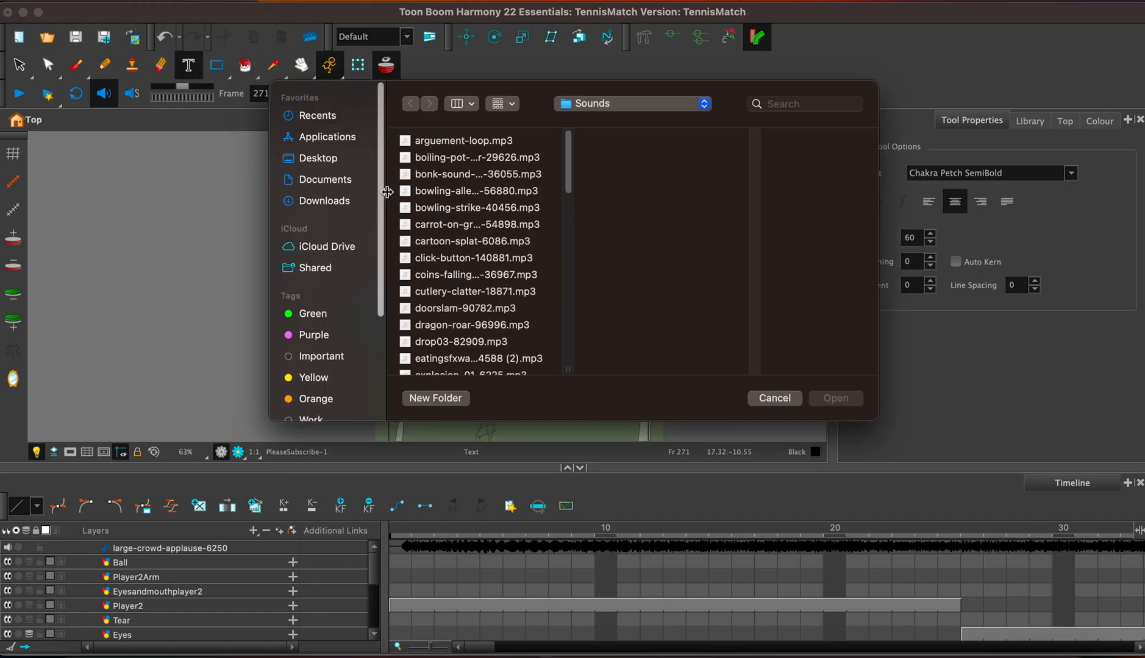
left_click(322, 206)
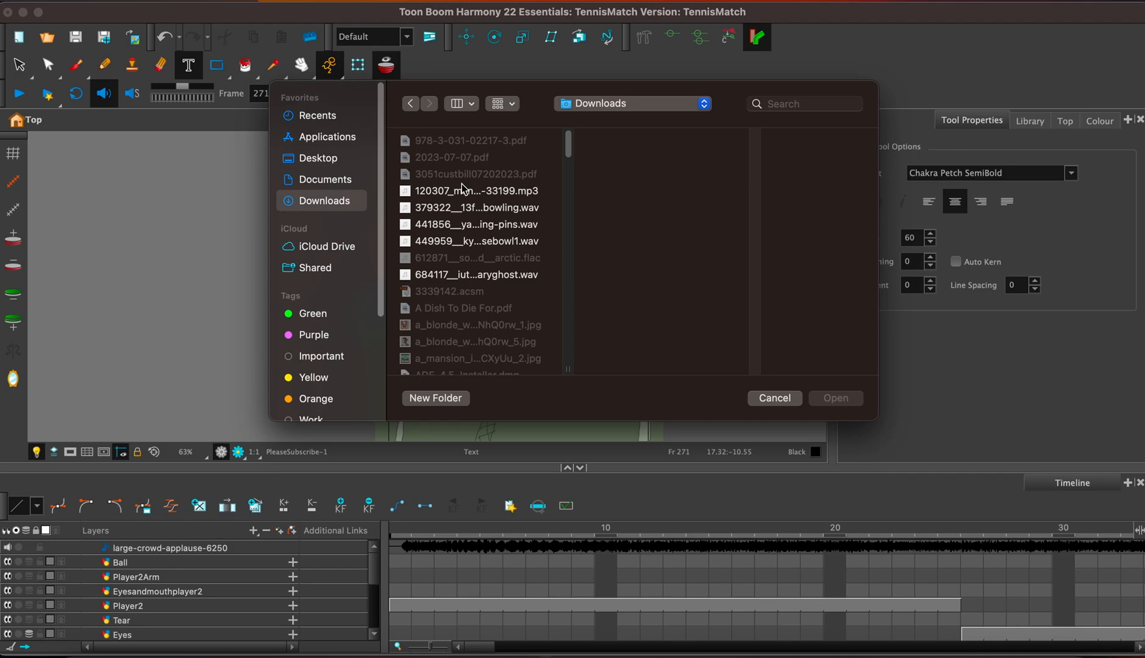
left_click(504, 105)
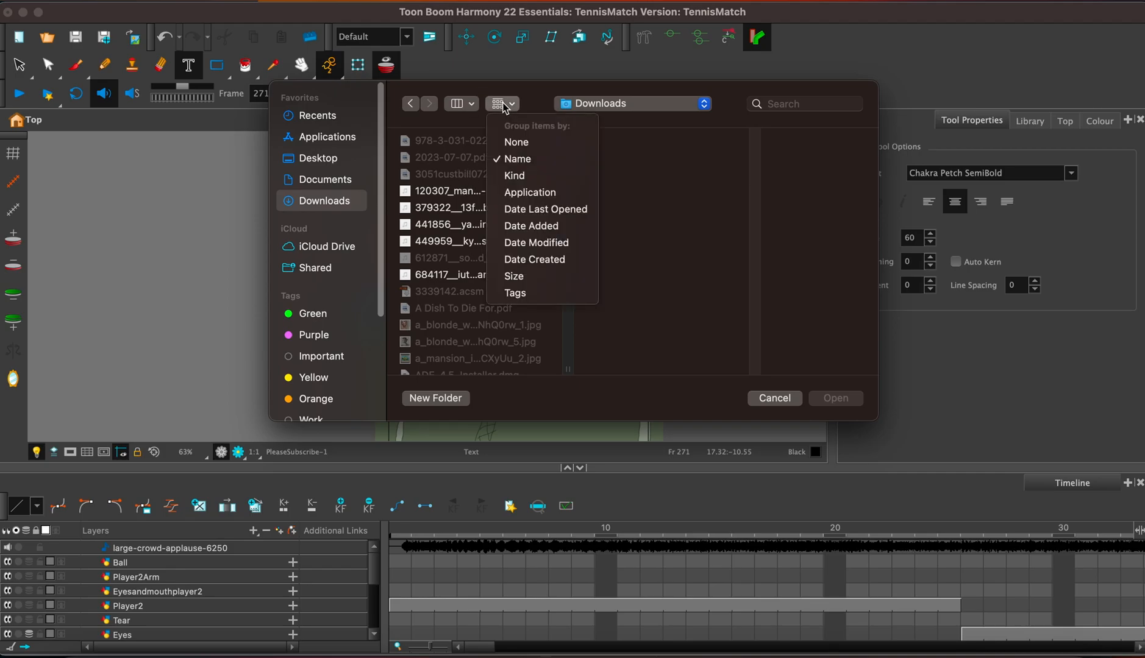
left_click(525, 243)
left_click(473, 162)
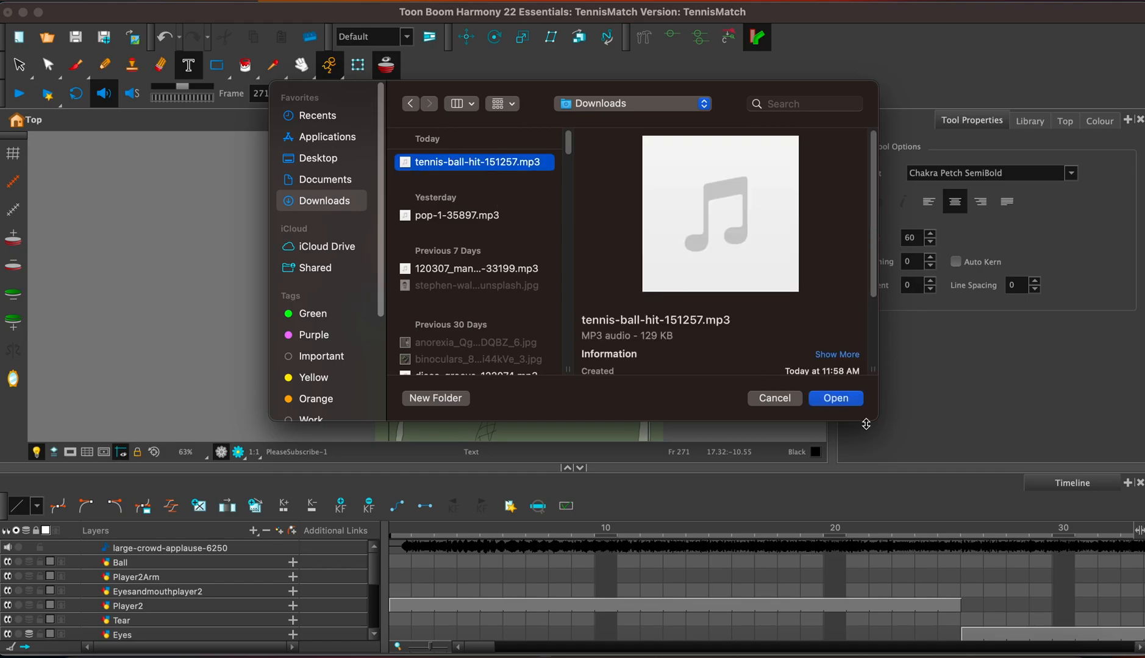
left_click(835, 398)
Cut the tennis-ball-hit sound from frames 1 to 14, try pasting it at frame 118, and undo that paste.
left_click(399, 562)
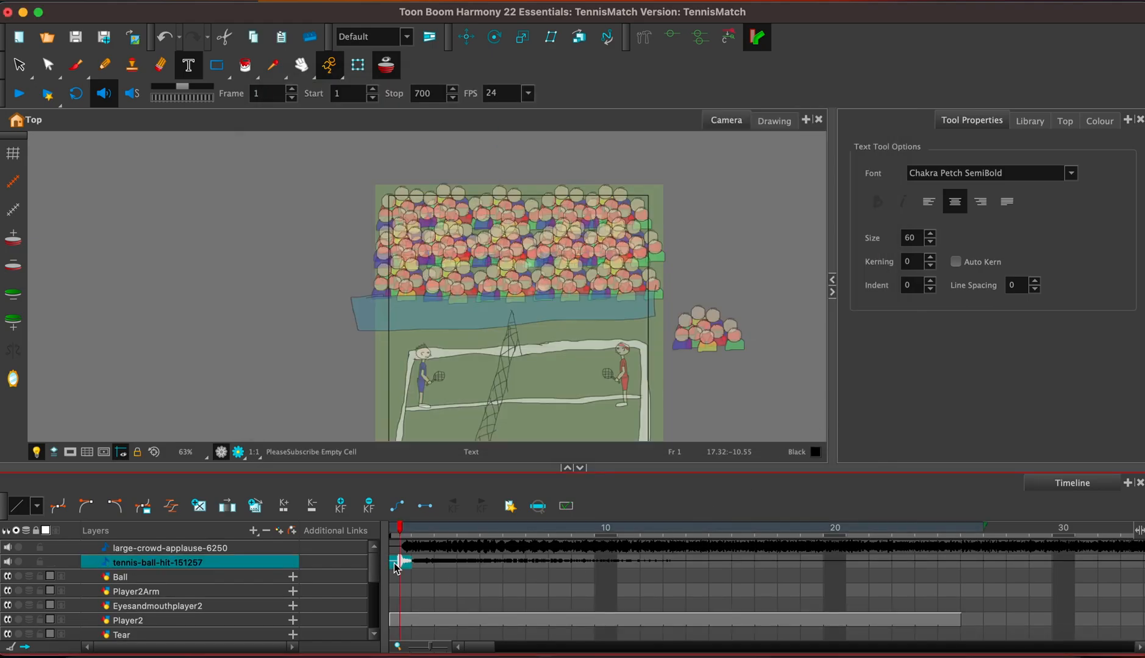
left_click(695, 566)
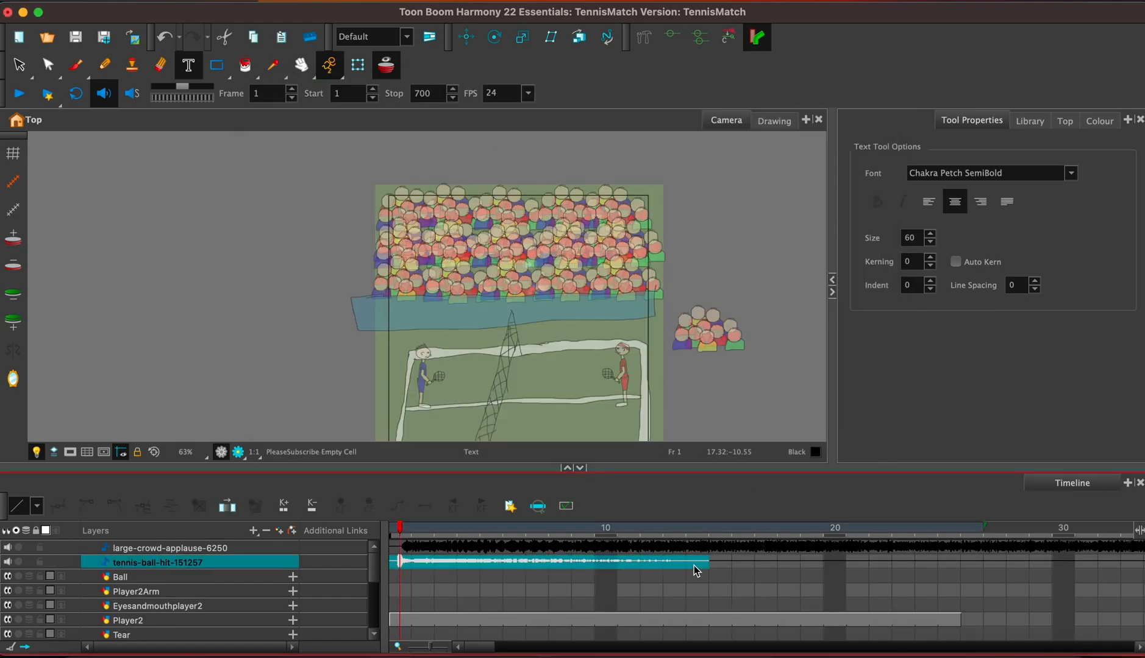
left_click_drag(483, 647, 586, 650)
left_click(632, 559)
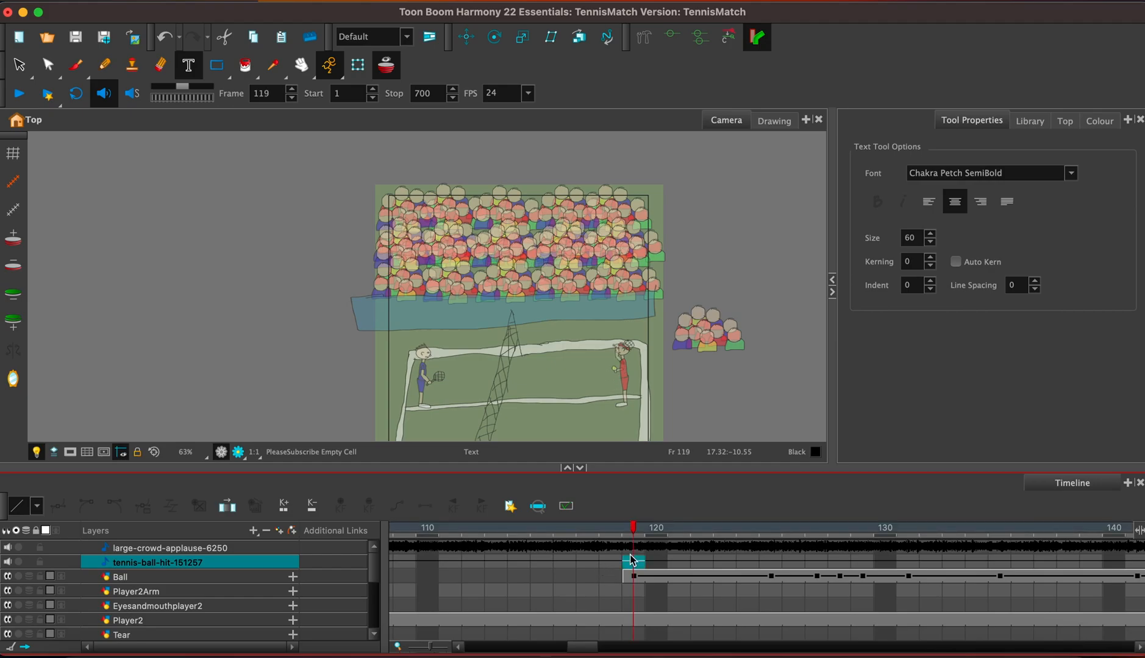
left_click(604, 556)
key("super+z")
Paste the tennis-ball-hit sound at frame 135, in line with the Ball layer's keyframe.
left_click(637, 560)
left_click(676, 564)
left_click(769, 564)
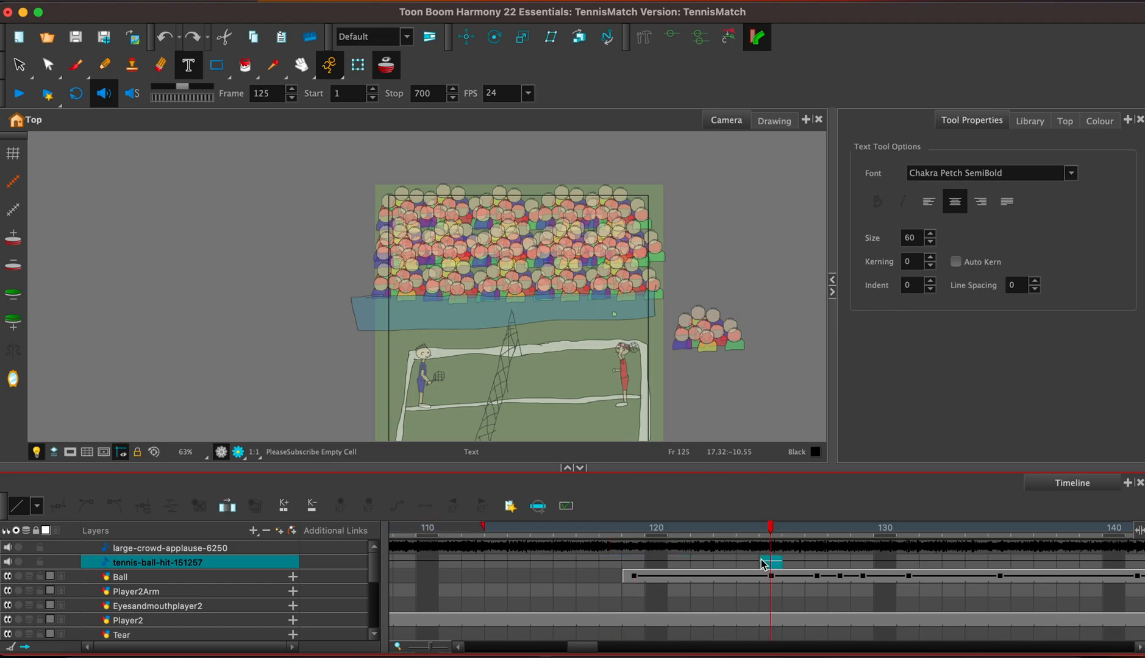
left_click(797, 564)
left_click(841, 564)
left_click(870, 564)
left_click(961, 564)
left_click(1001, 563)
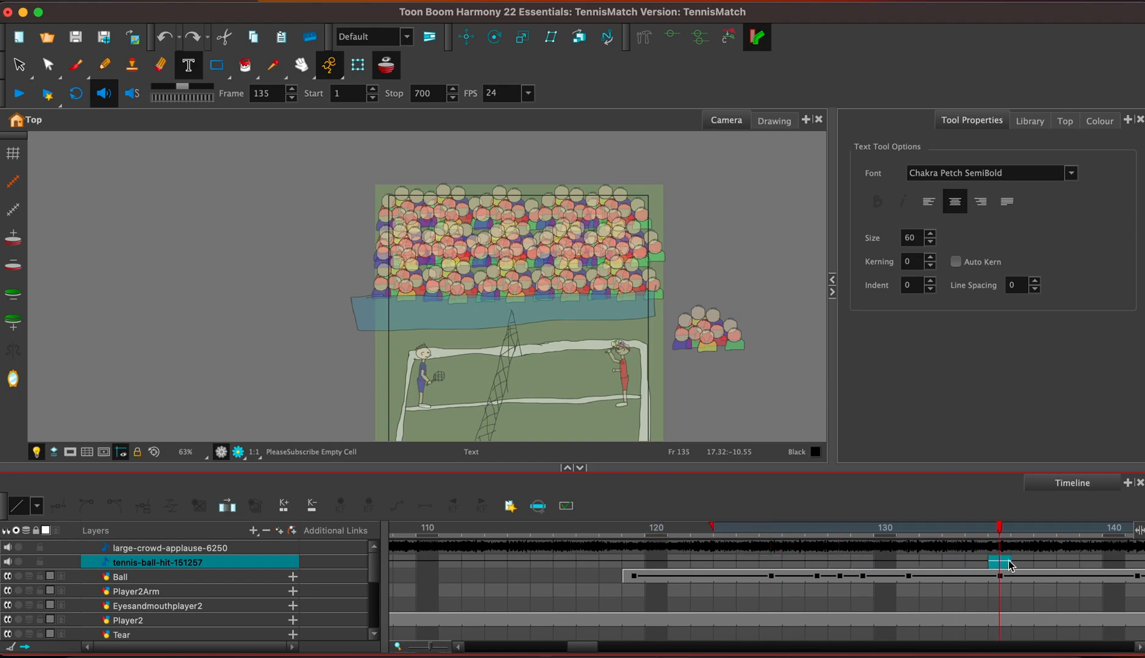
left_click(979, 565)
left_click(997, 564)
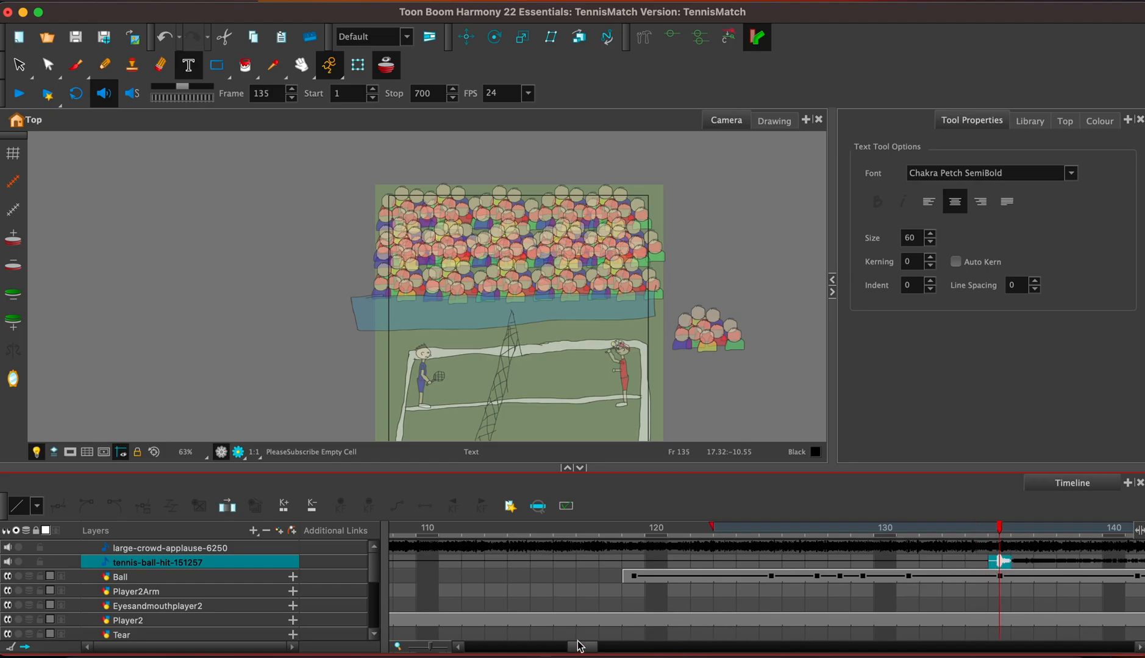
Paste another copy of the tennis-ball-hit sound at frame 156, where the blue player's racket meets the ball.
left_click_drag(582, 648, 617, 649)
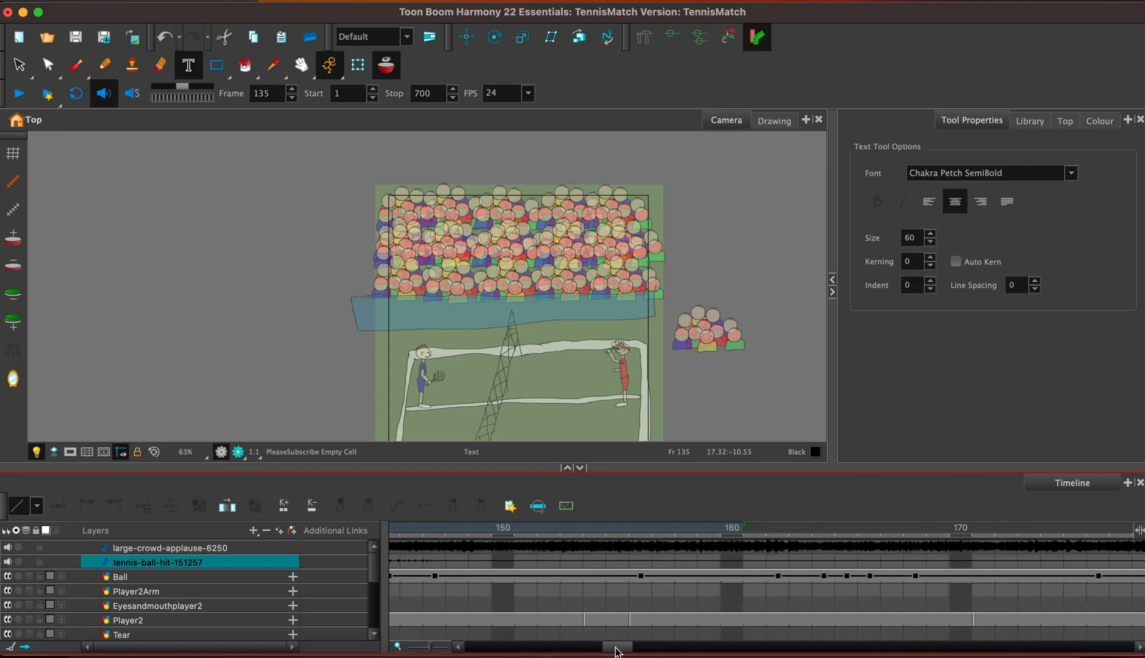
left_click(1091, 564)
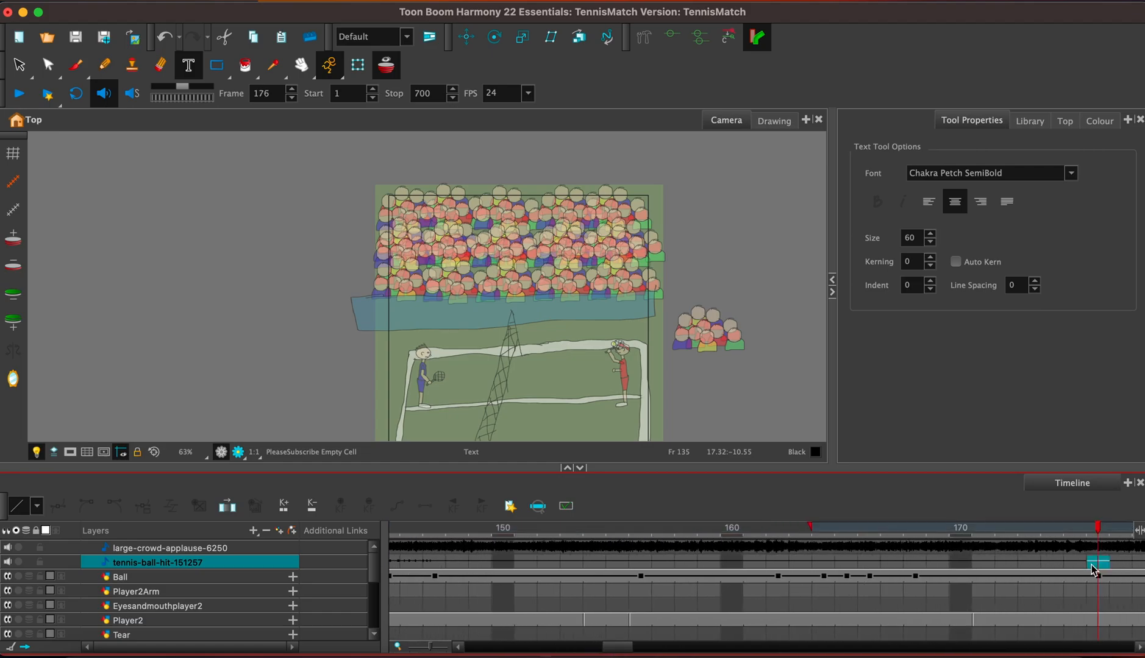
left_click(856, 562)
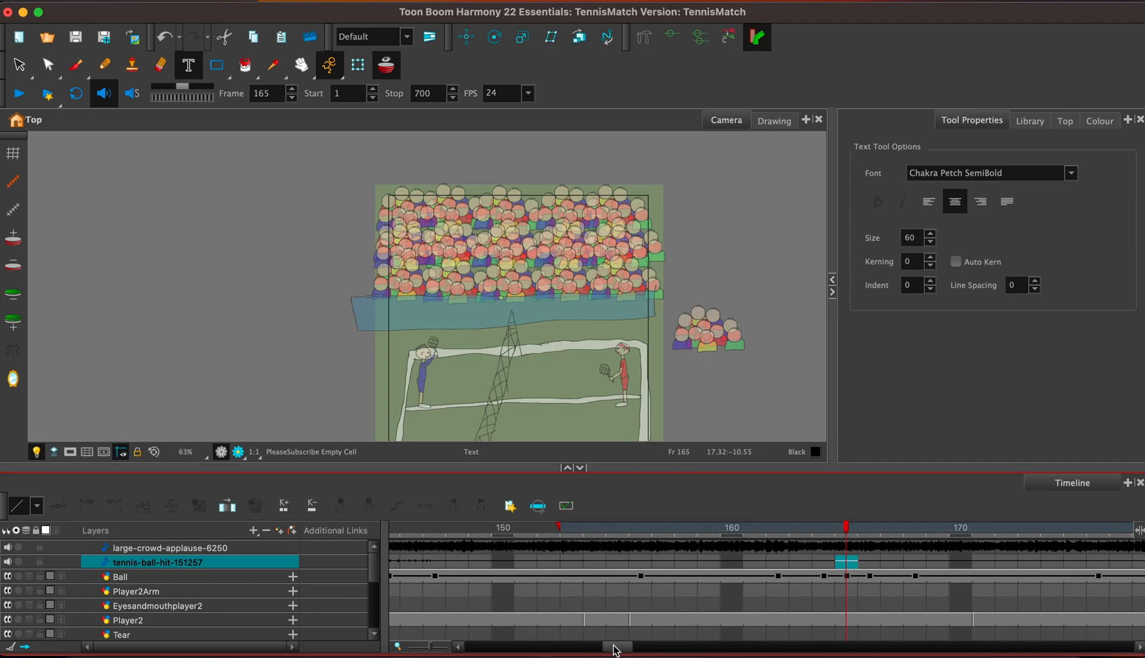
left_click_drag(616, 650, 608, 650)
left_click(847, 563)
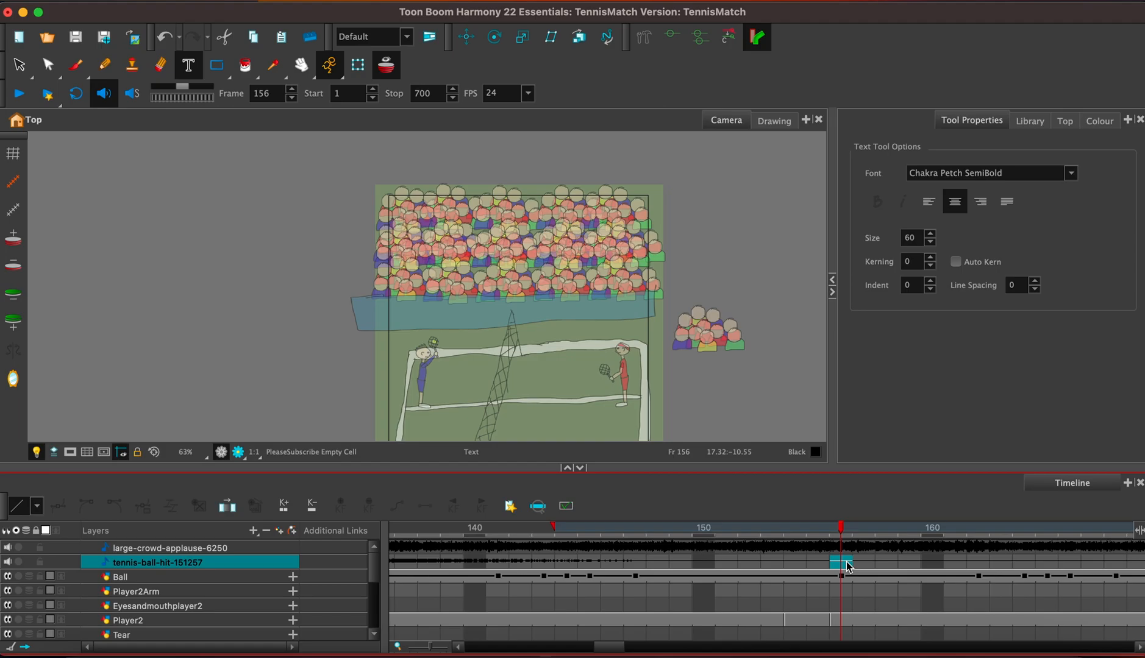
Paste another copy of the tennis-ball-hit sound at frame 180, in line with the Ball layer's keyframe.
left_click_drag(617, 650, 641, 650)
left_click(833, 563)
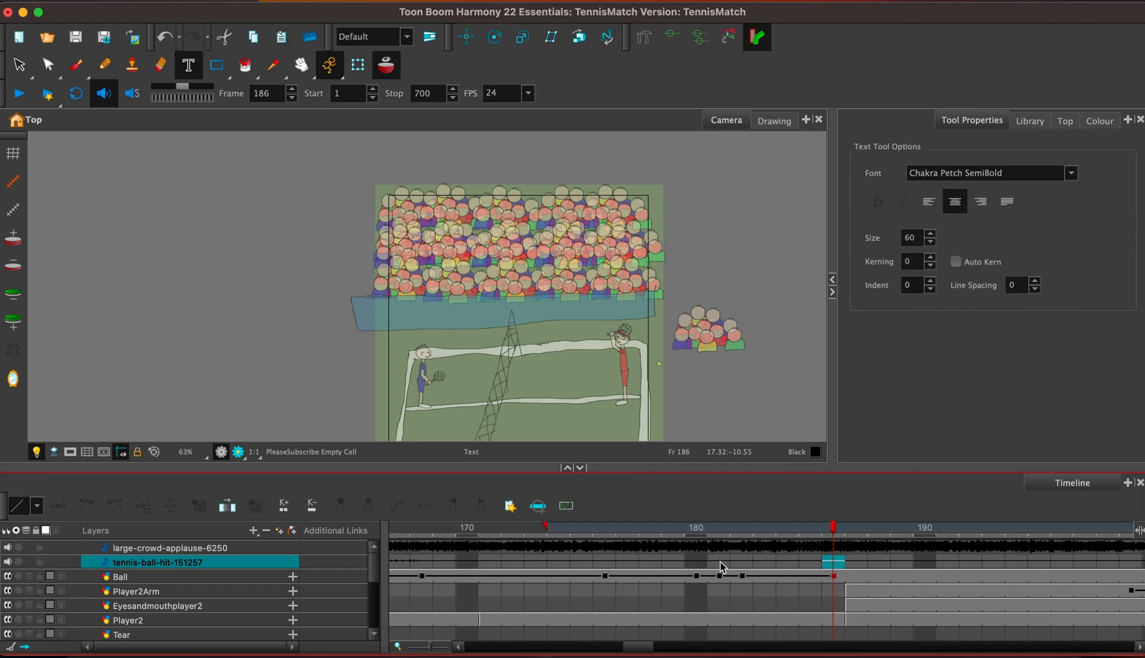
left_click(695, 561)
left_click_drag(697, 564, 739, 564)
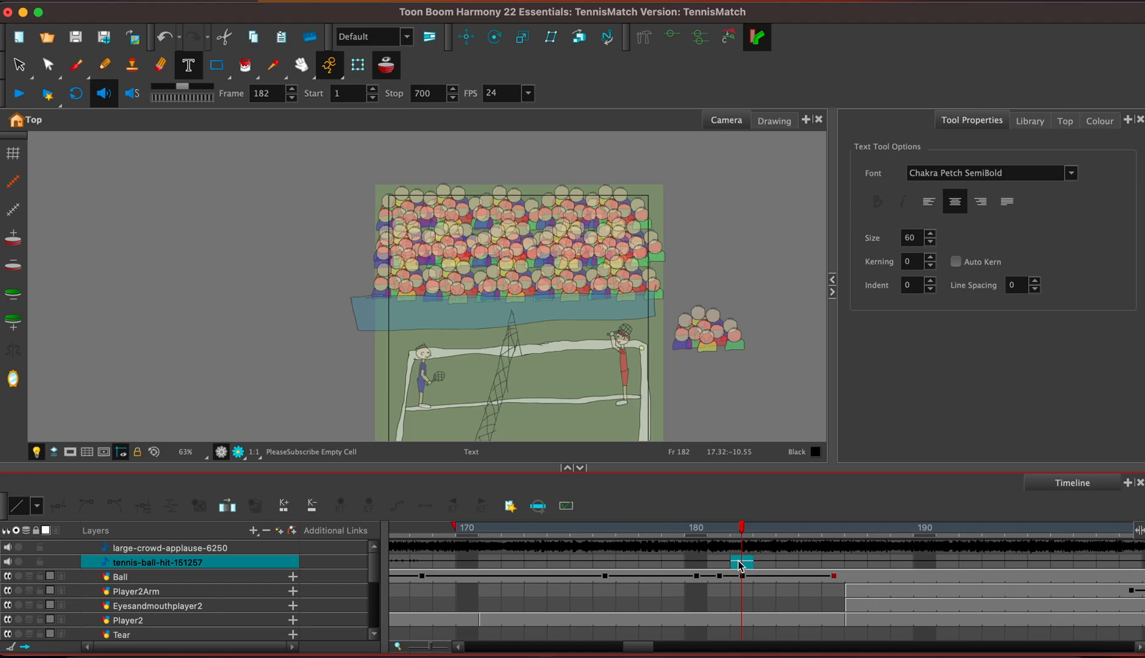
left_click(606, 562)
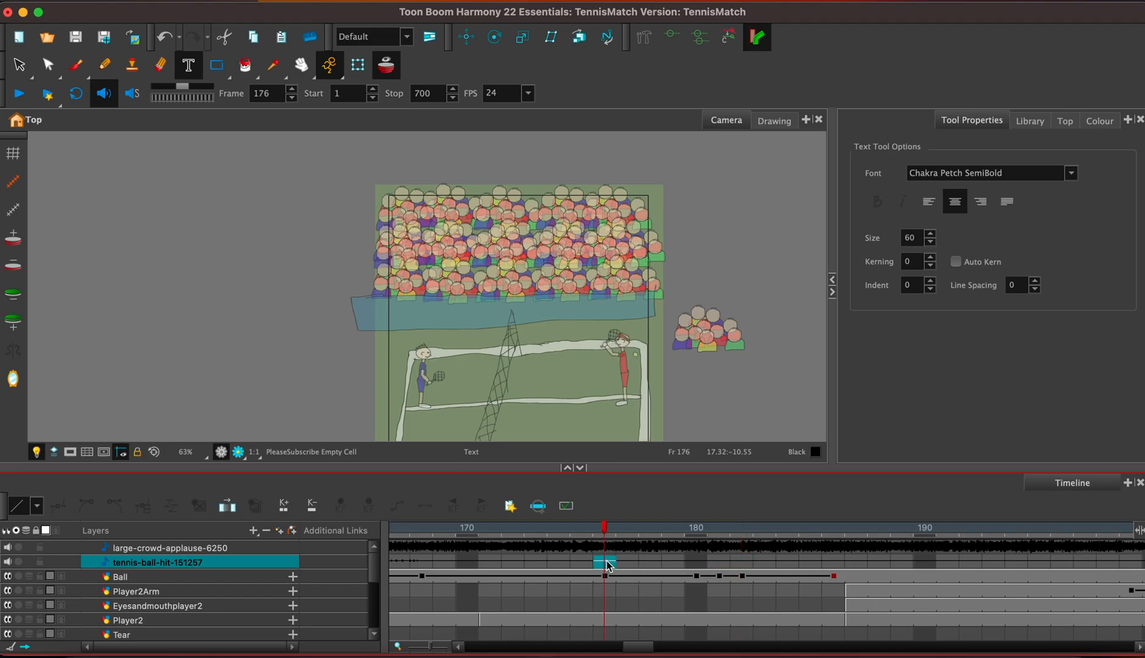
left_click(695, 563)
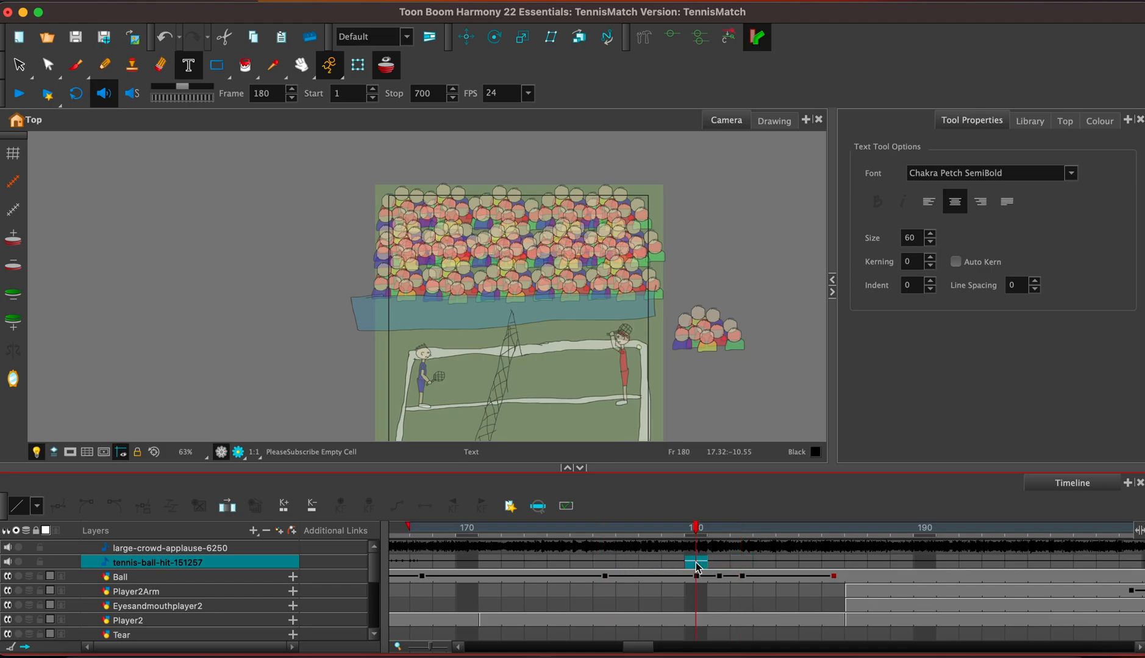
left_click(718, 564)
left_click(697, 563)
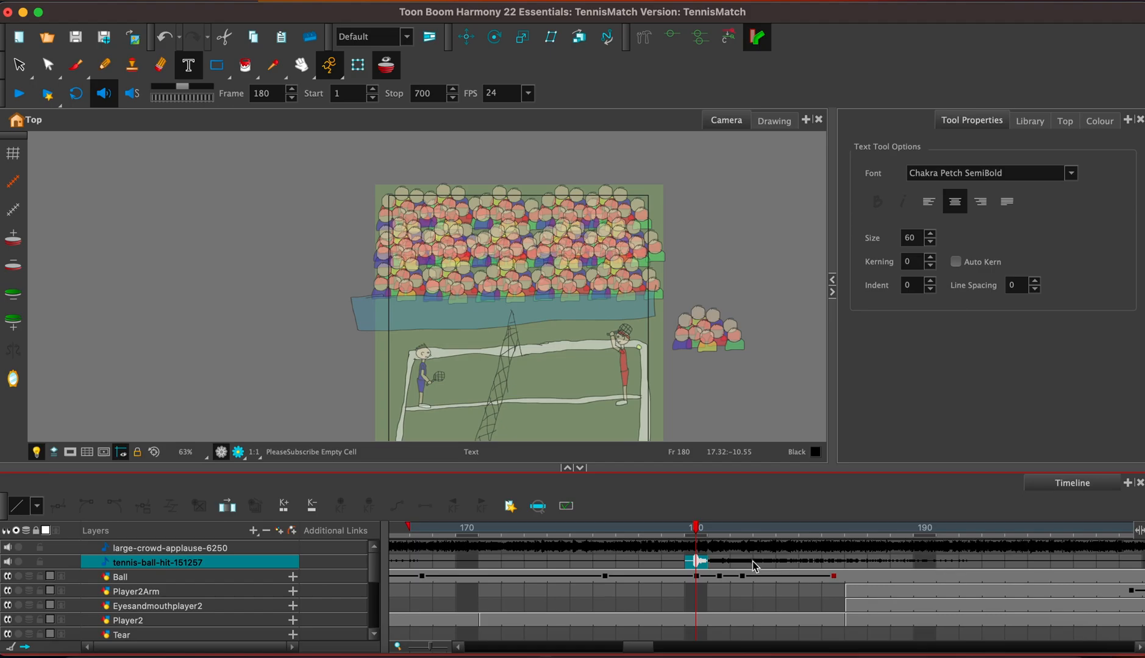
left_click(719, 562)
left_click(974, 564, "shift")
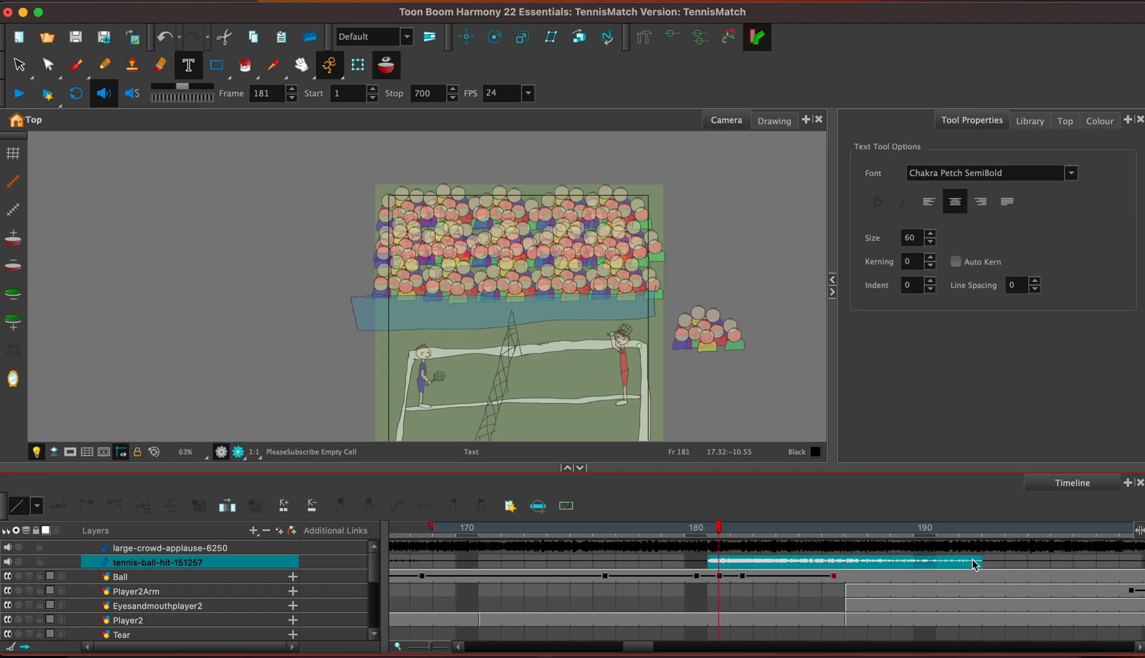
left_click(858, 563)
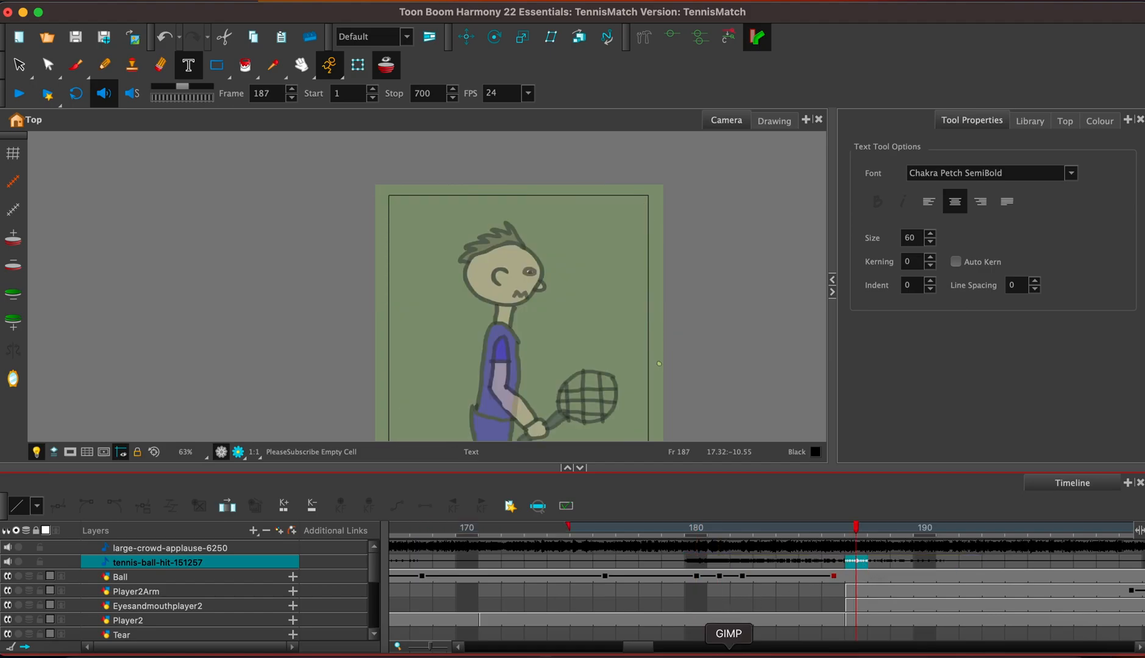
Enlarge the camera view, mask everything outside the camera frame and play the animation from frame 1.
left_click_drag(639, 647, 399, 645)
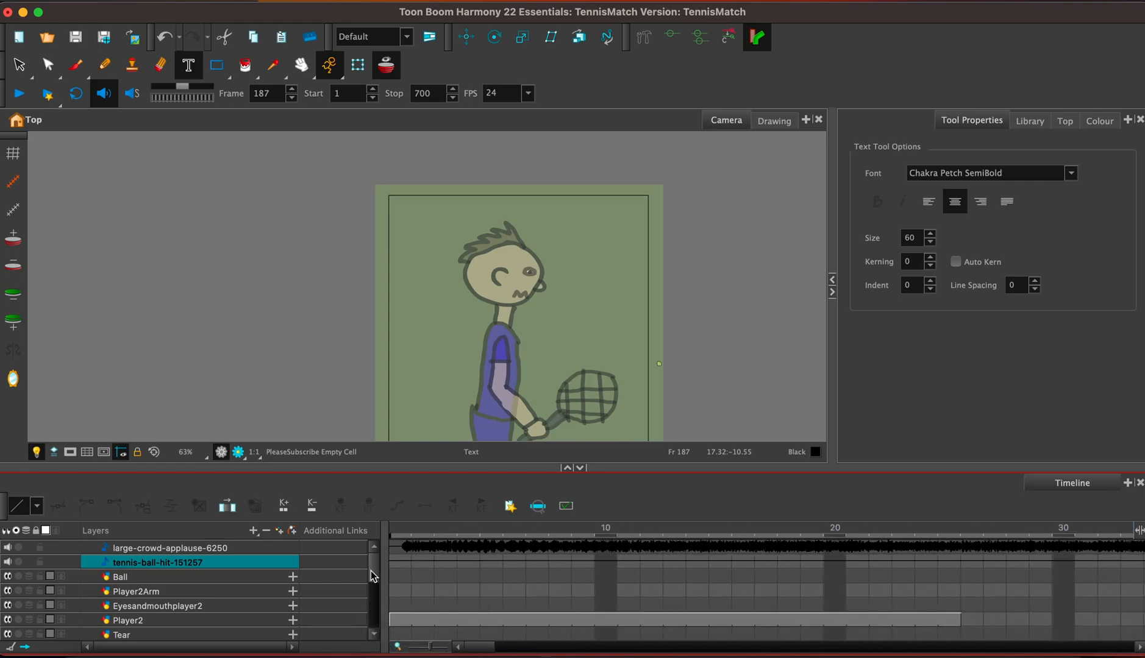
left_click_drag(373, 576, 373, 584)
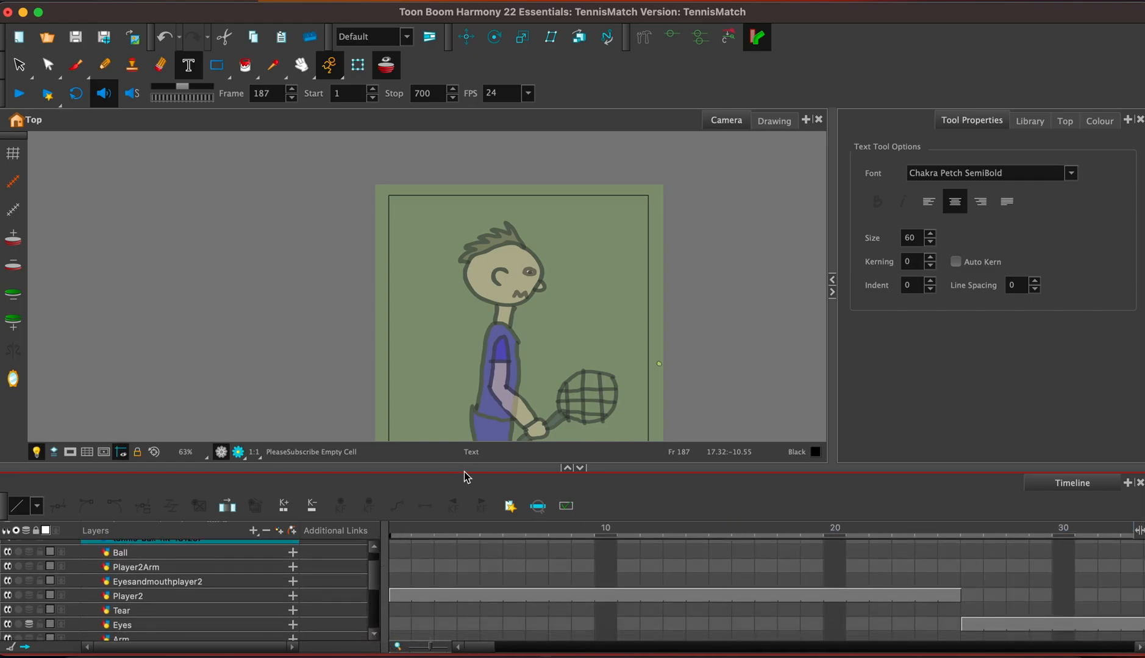
left_click_drag(463, 482, 463, 530)
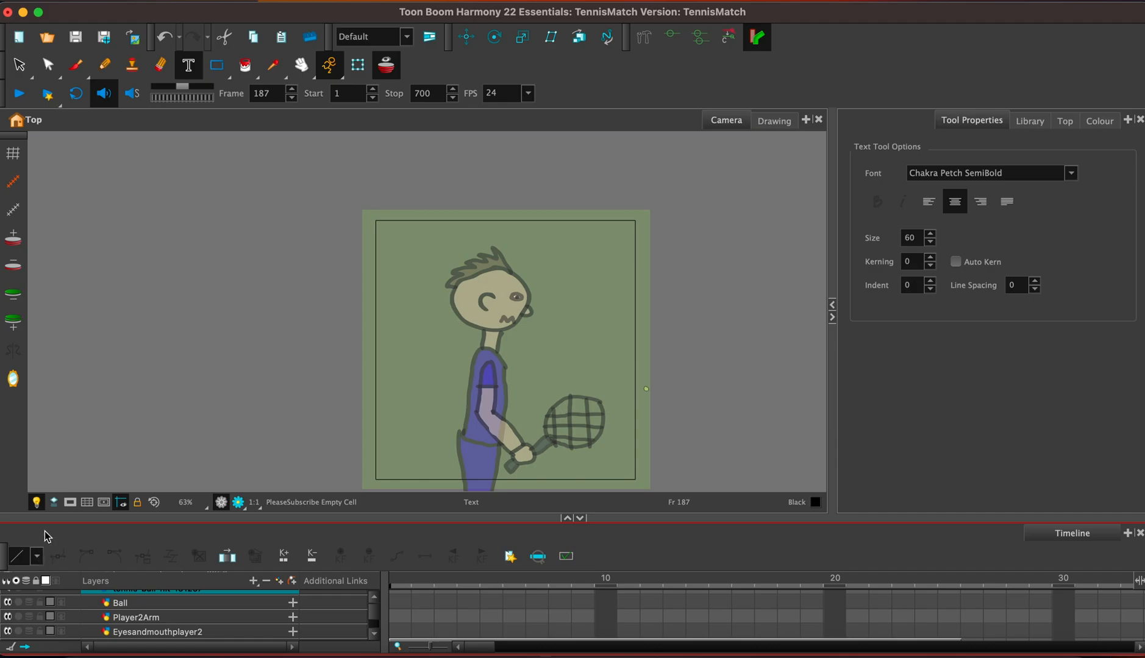
left_click(71, 502)
left_click(399, 580)
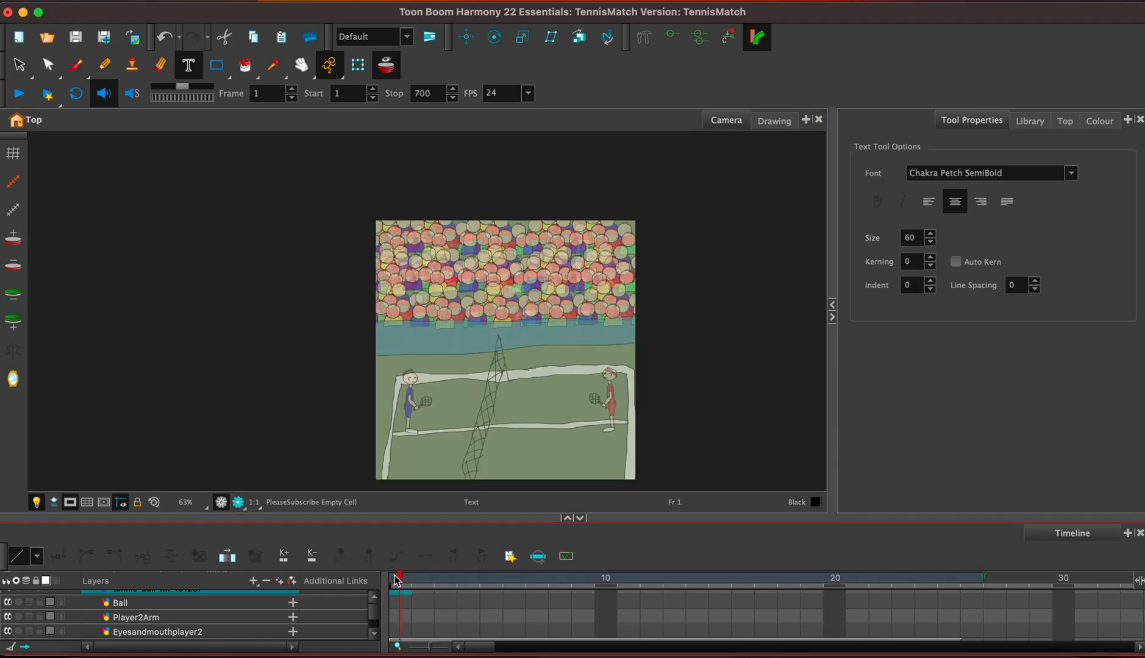
left_click(19, 91)
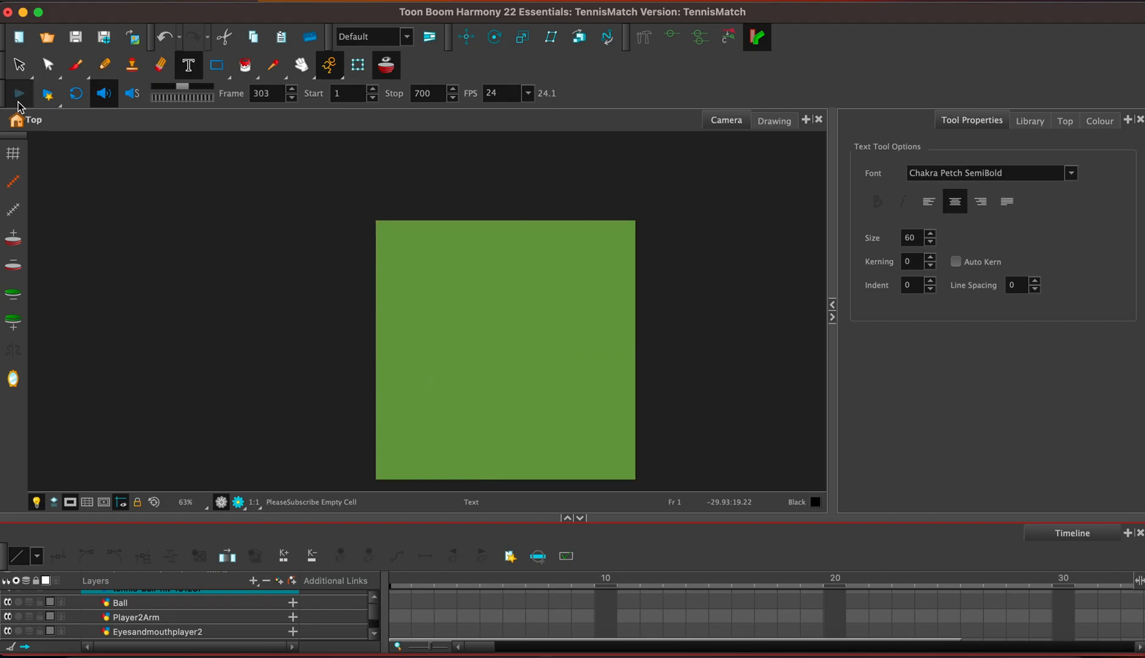
Stop the playback at frame 306 and enlarge the timeline to show the layers down to Drawing.
left_click(18, 100)
left_click_drag(396, 518, 396, 366)
scroll(377, 551, "down", 1)
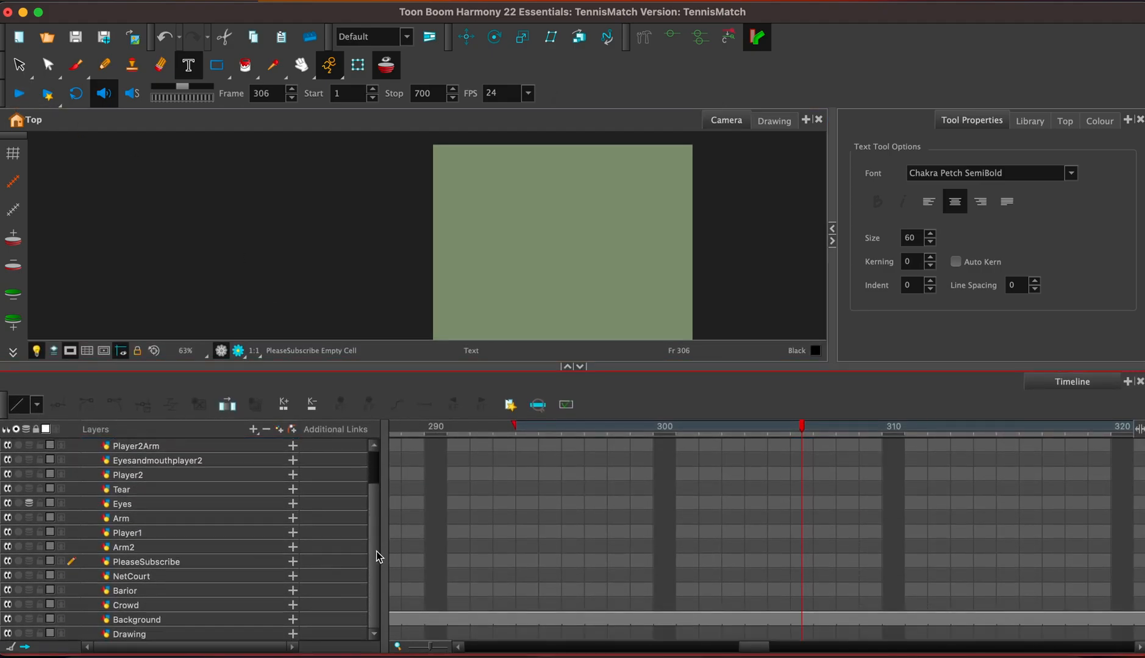